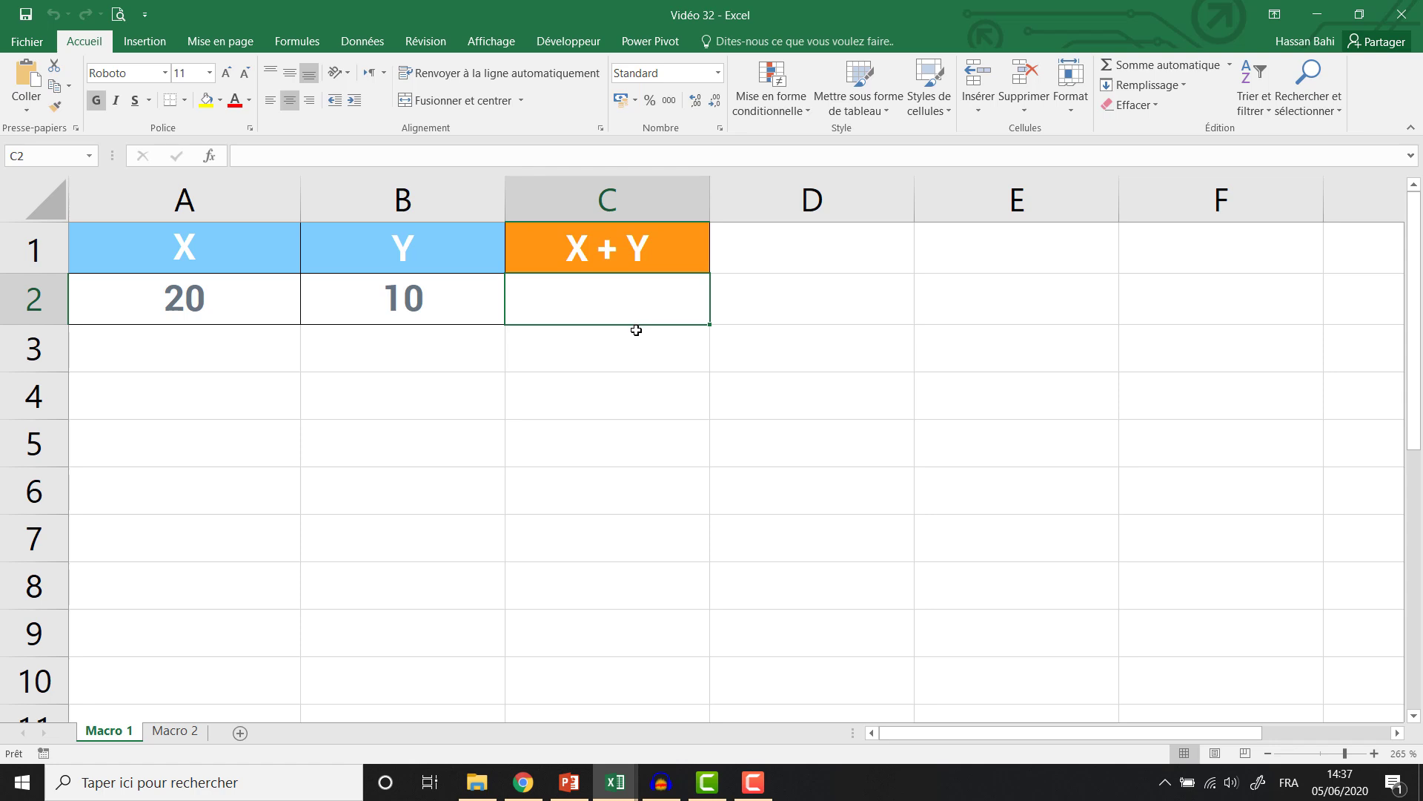
Start recording a macro named 'Addition' and begin a formula with '=' in the X + Y cell.
left_click(561, 45)
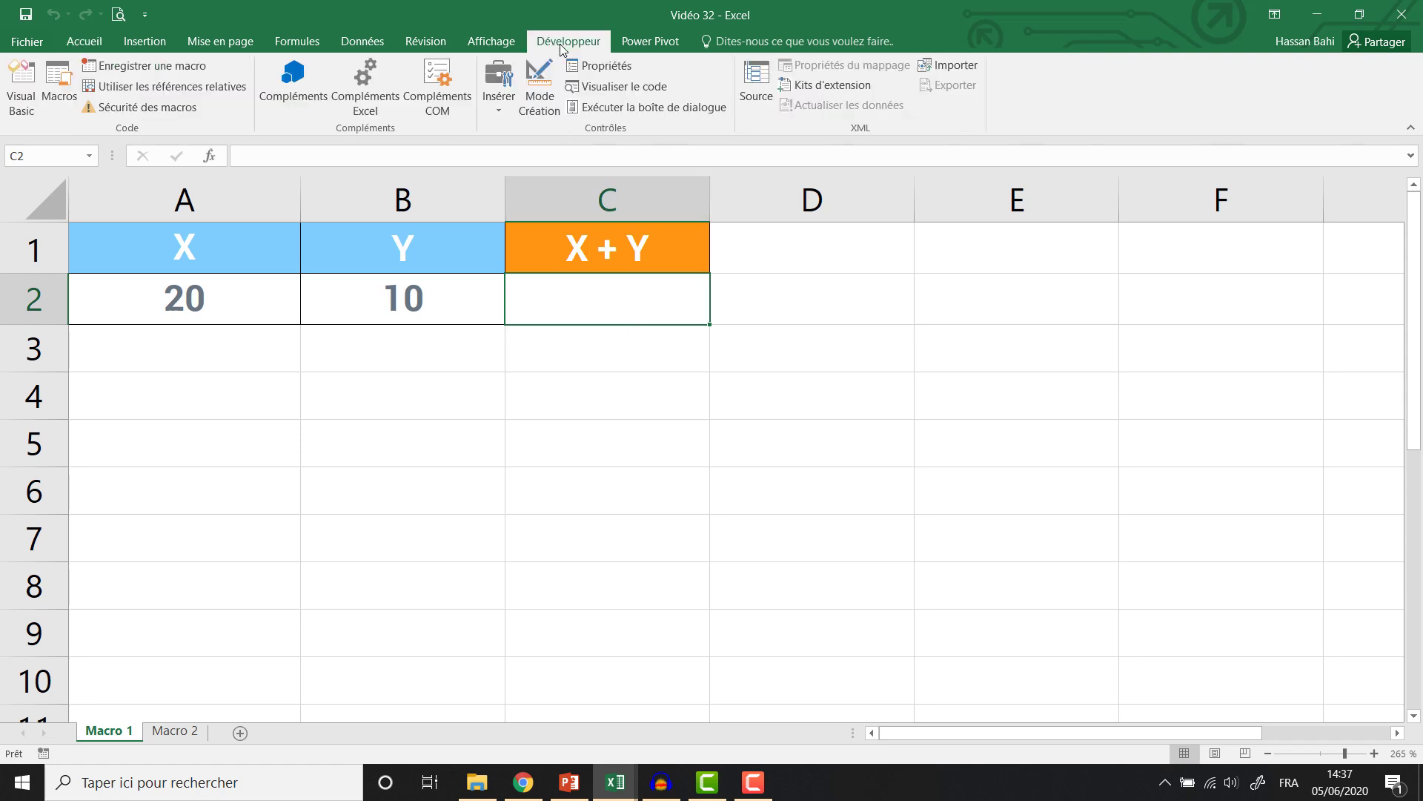
left_click(144, 65)
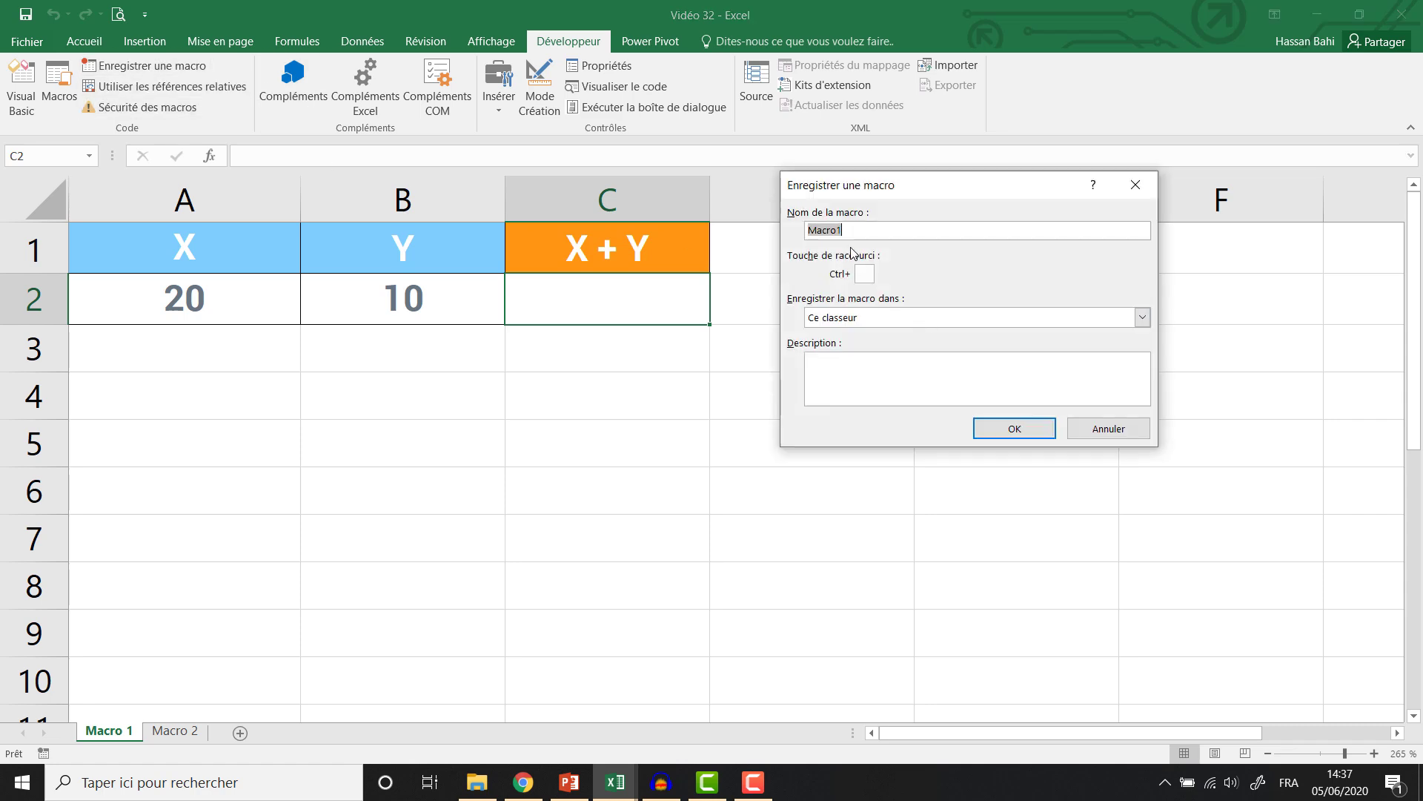
type("Addition")
left_click(996, 433)
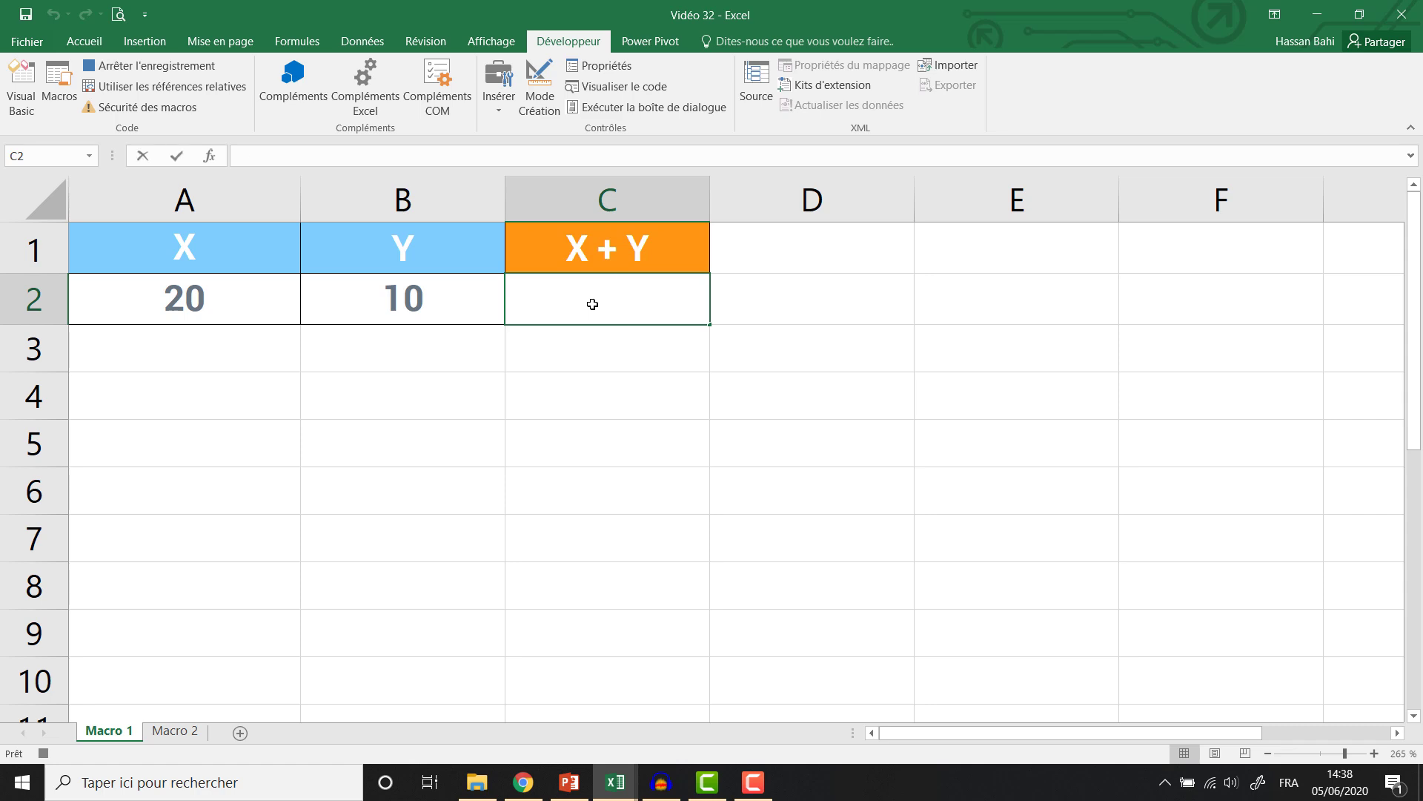
type("=")
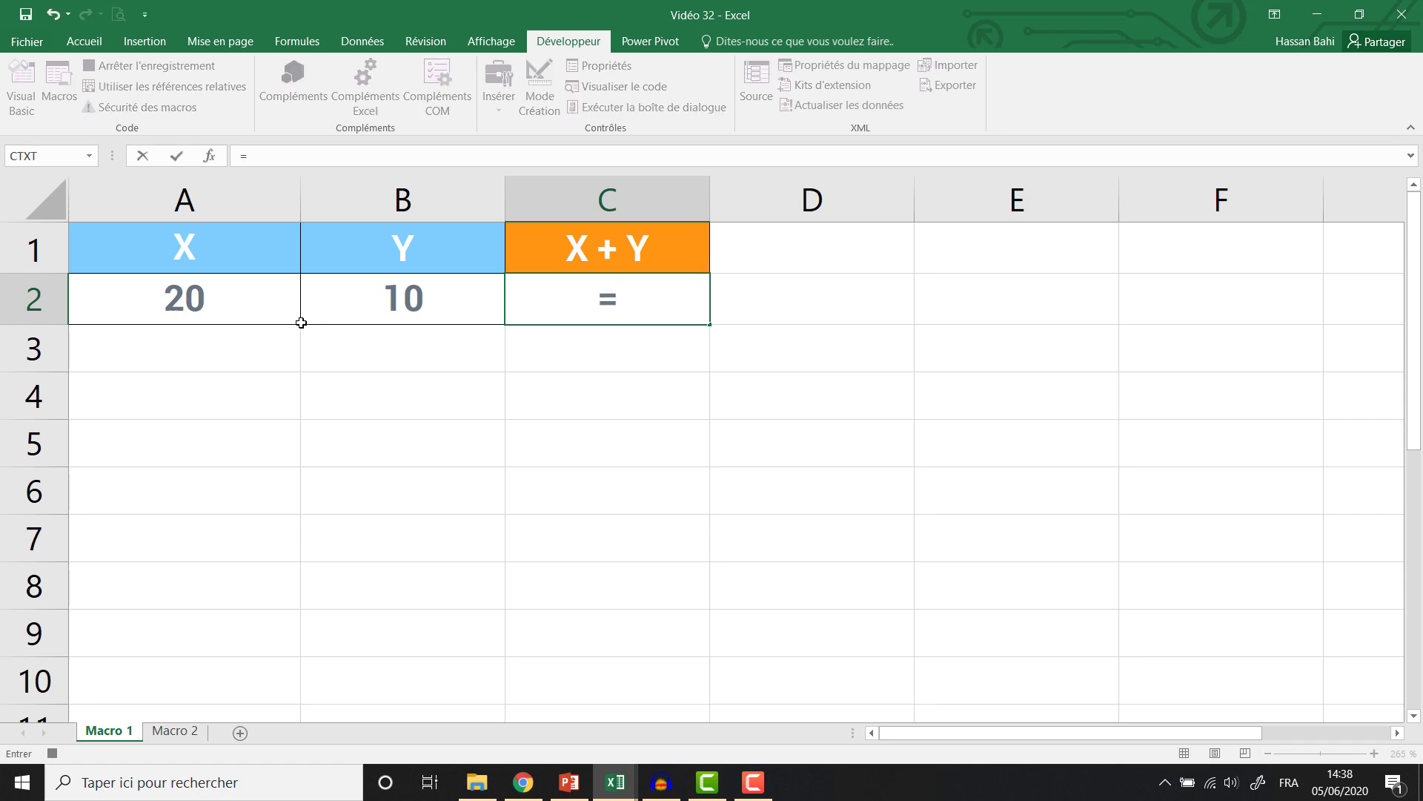
Record the formula =A2+B2 in C2, then stop the macro recording.
left_click(242, 314)
type("+")
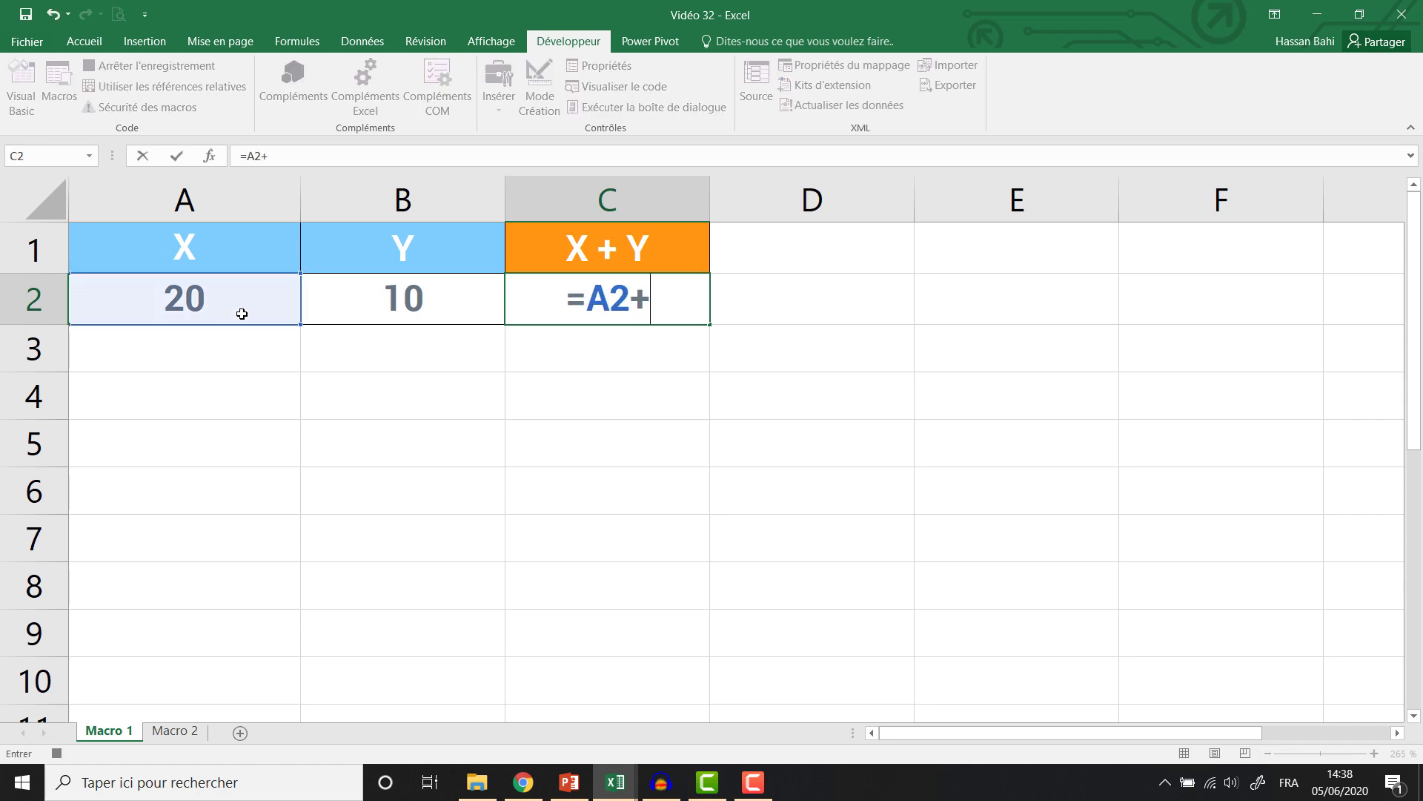
left_click(346, 305)
key("Return")
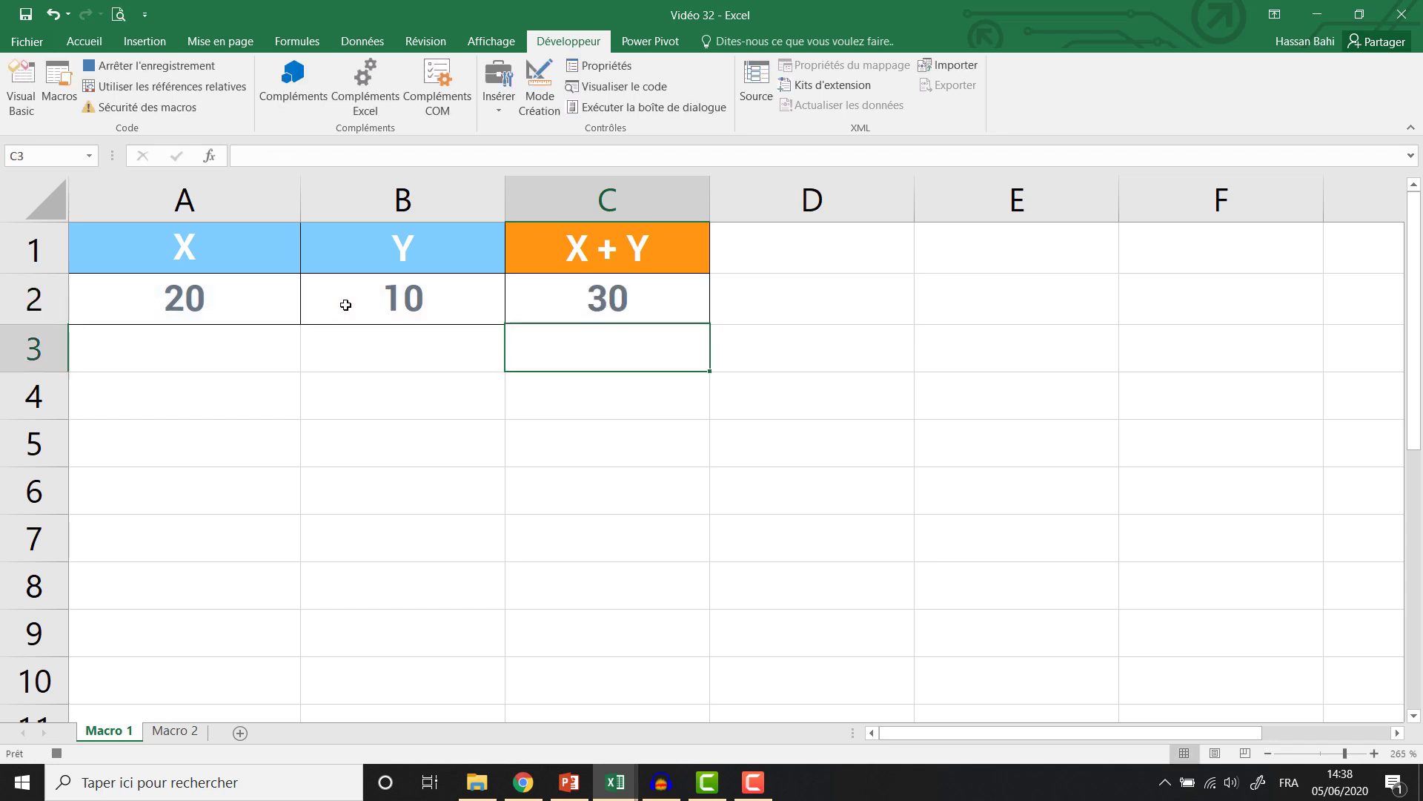
left_click(612, 295)
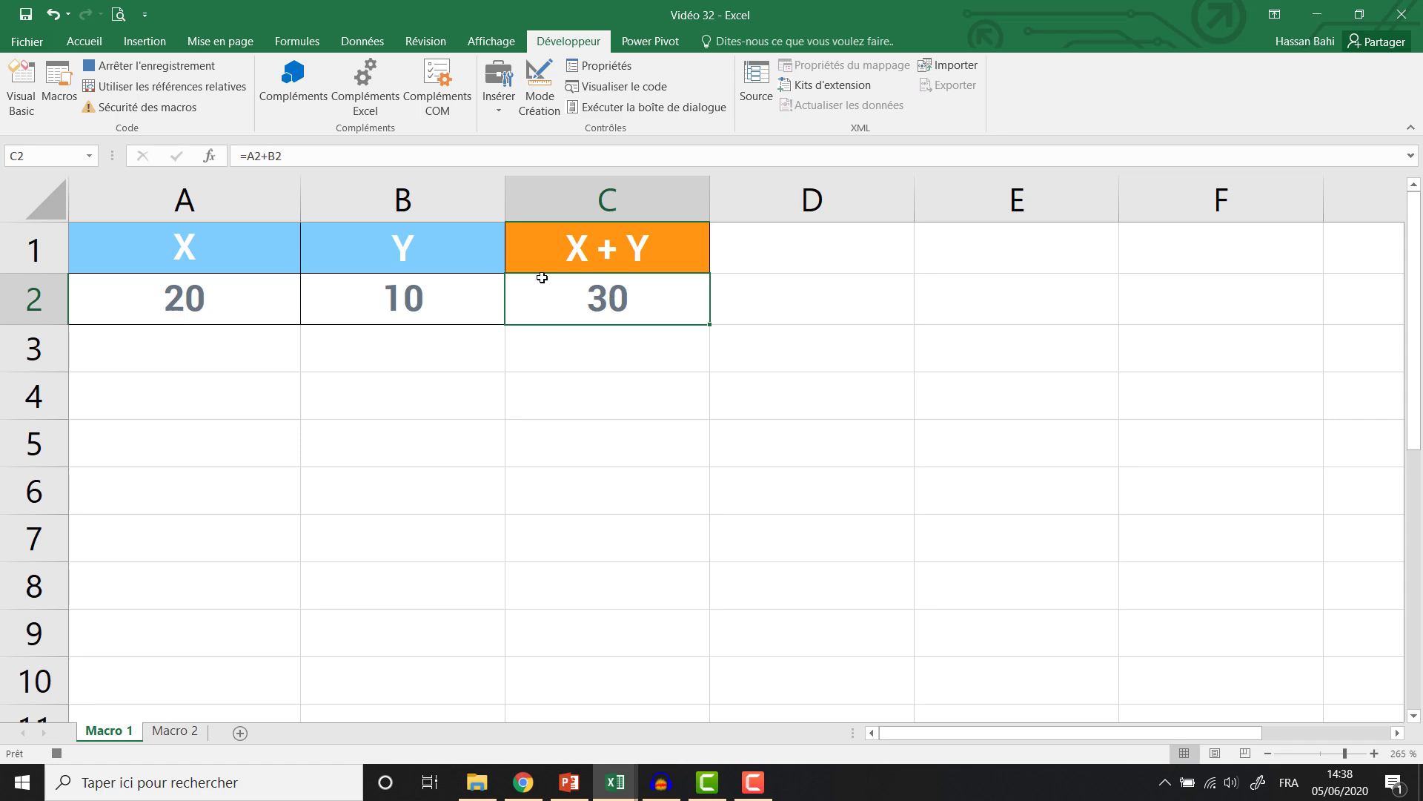
left_click(174, 70)
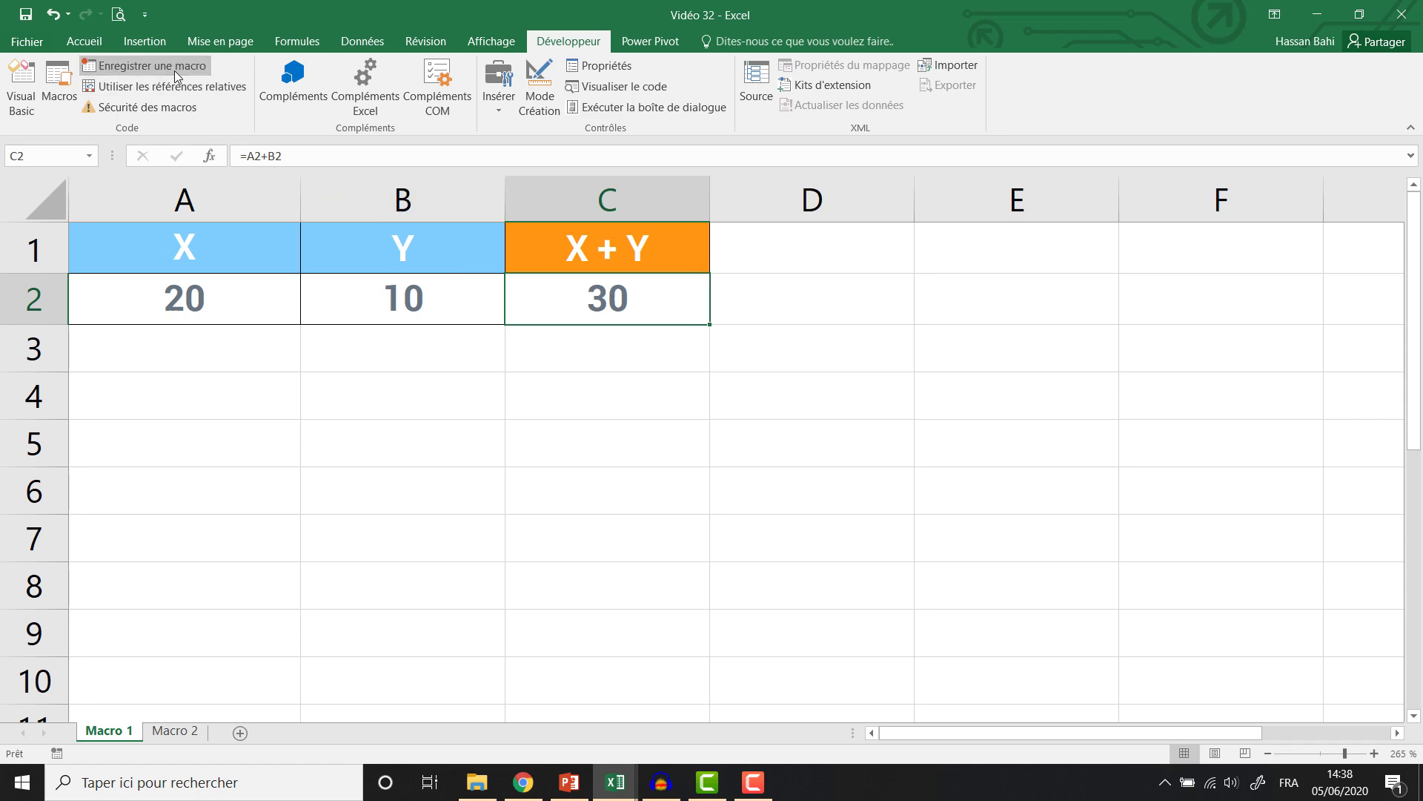
Clear the sum from C2 and select cell D4 for the button.
left_click(699, 382)
left_click(632, 304)
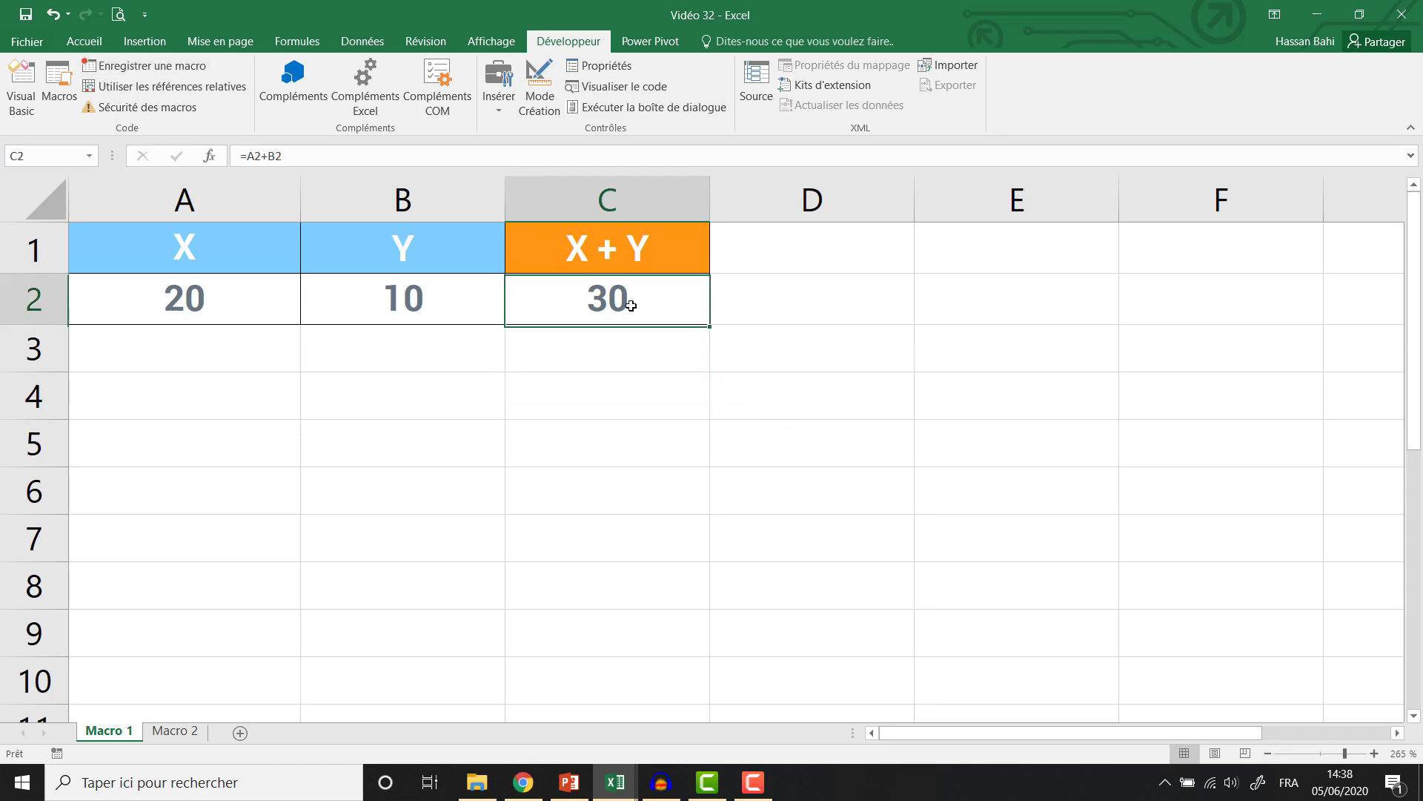
key("Delete")
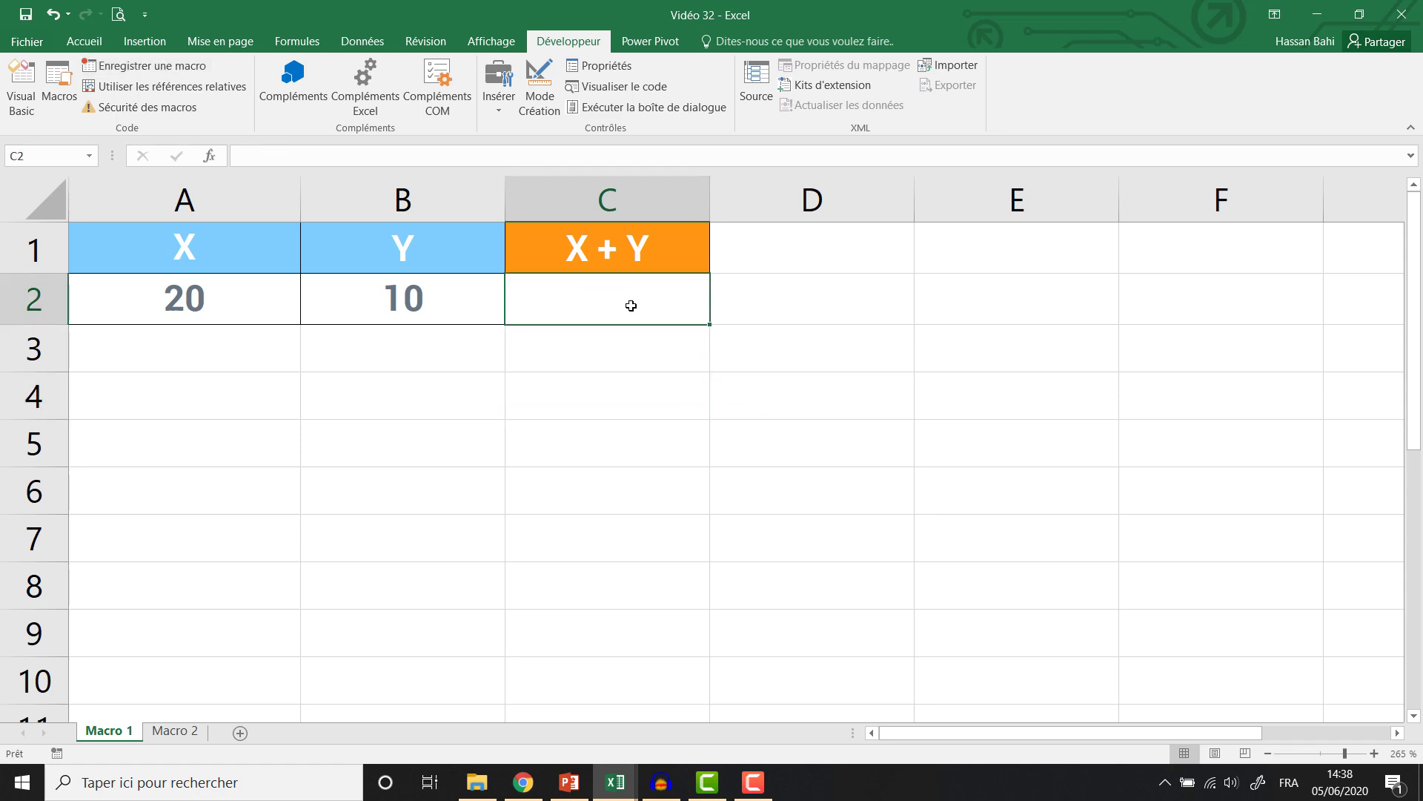
left_click(870, 382)
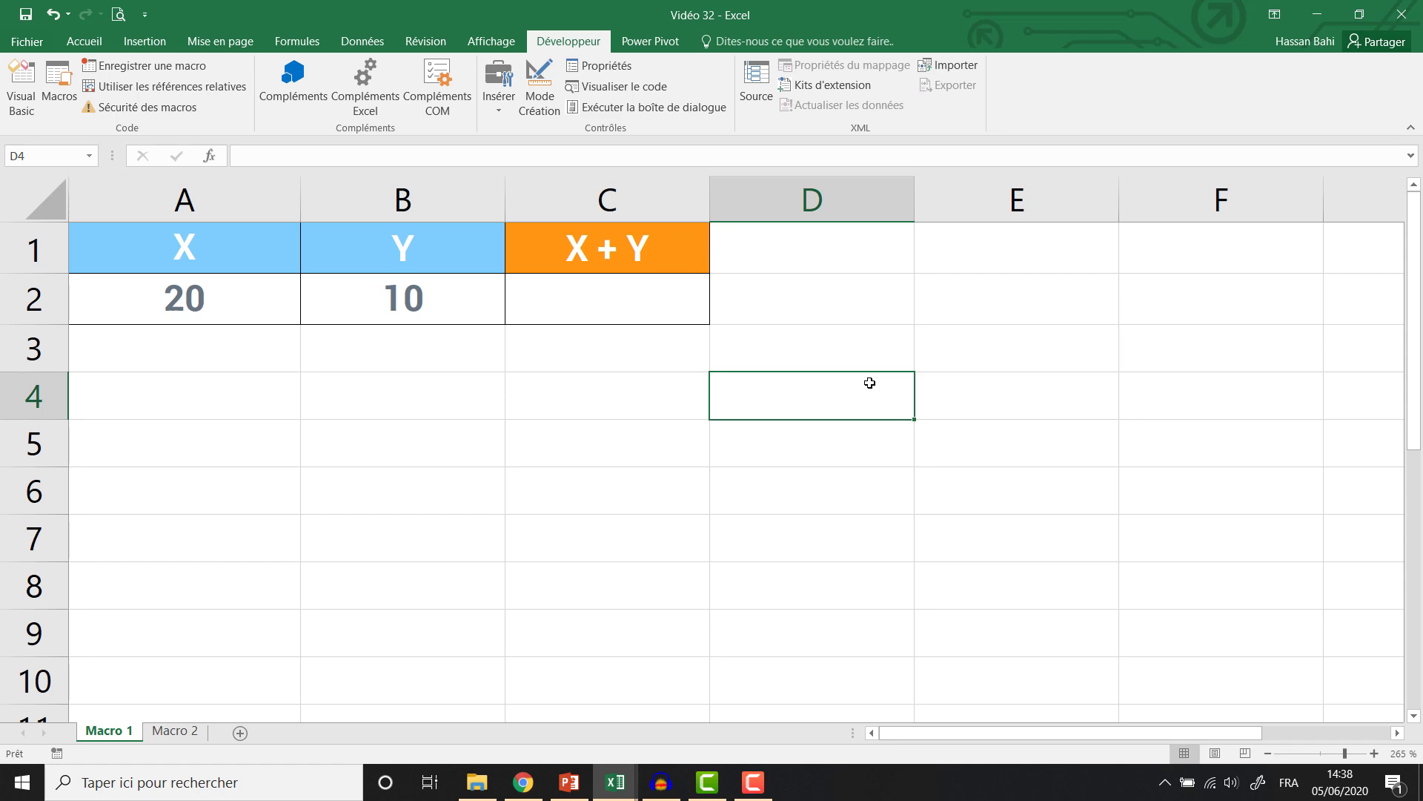
Draw a form-control button over D4:E5 and assign it the Addition macro.
left_click(492, 113)
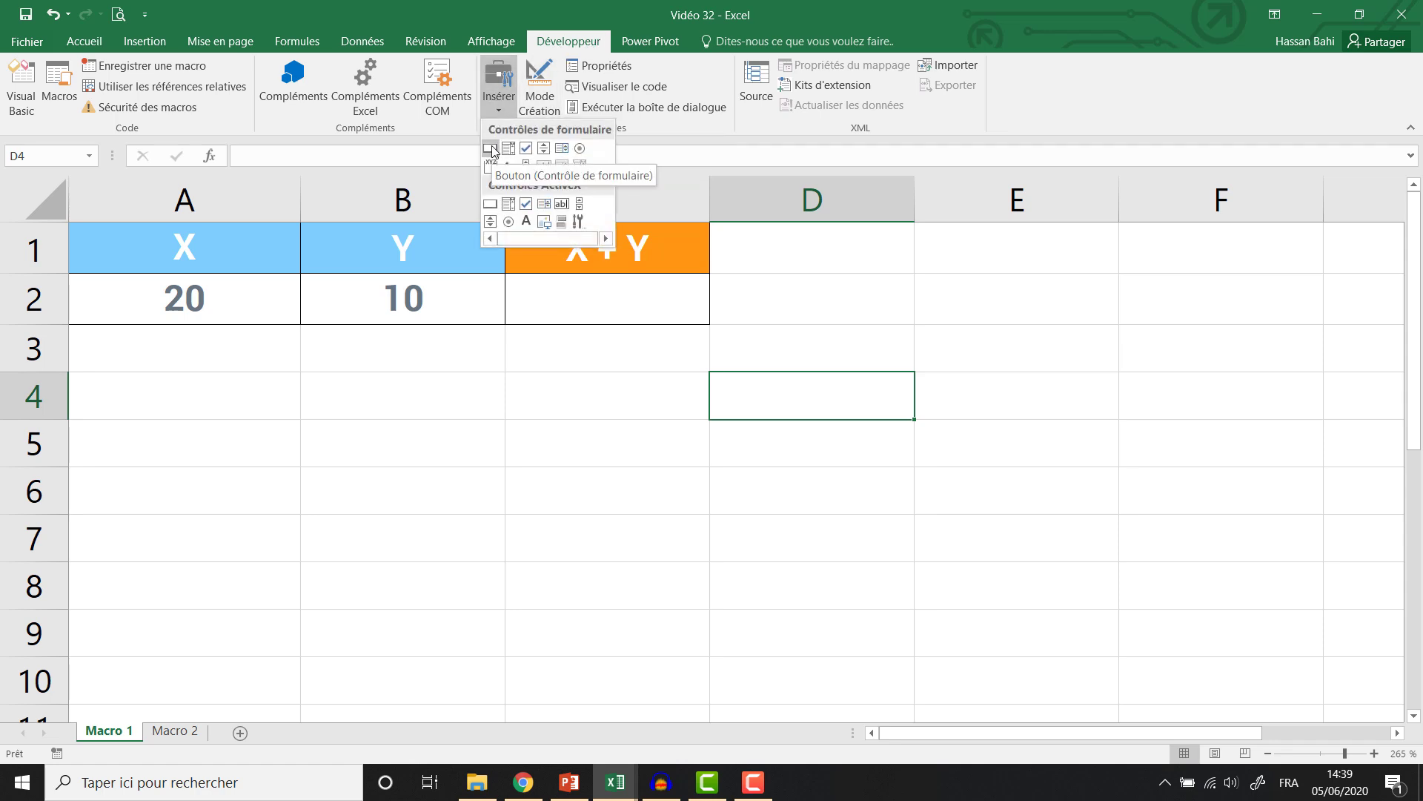
left_click(490, 148)
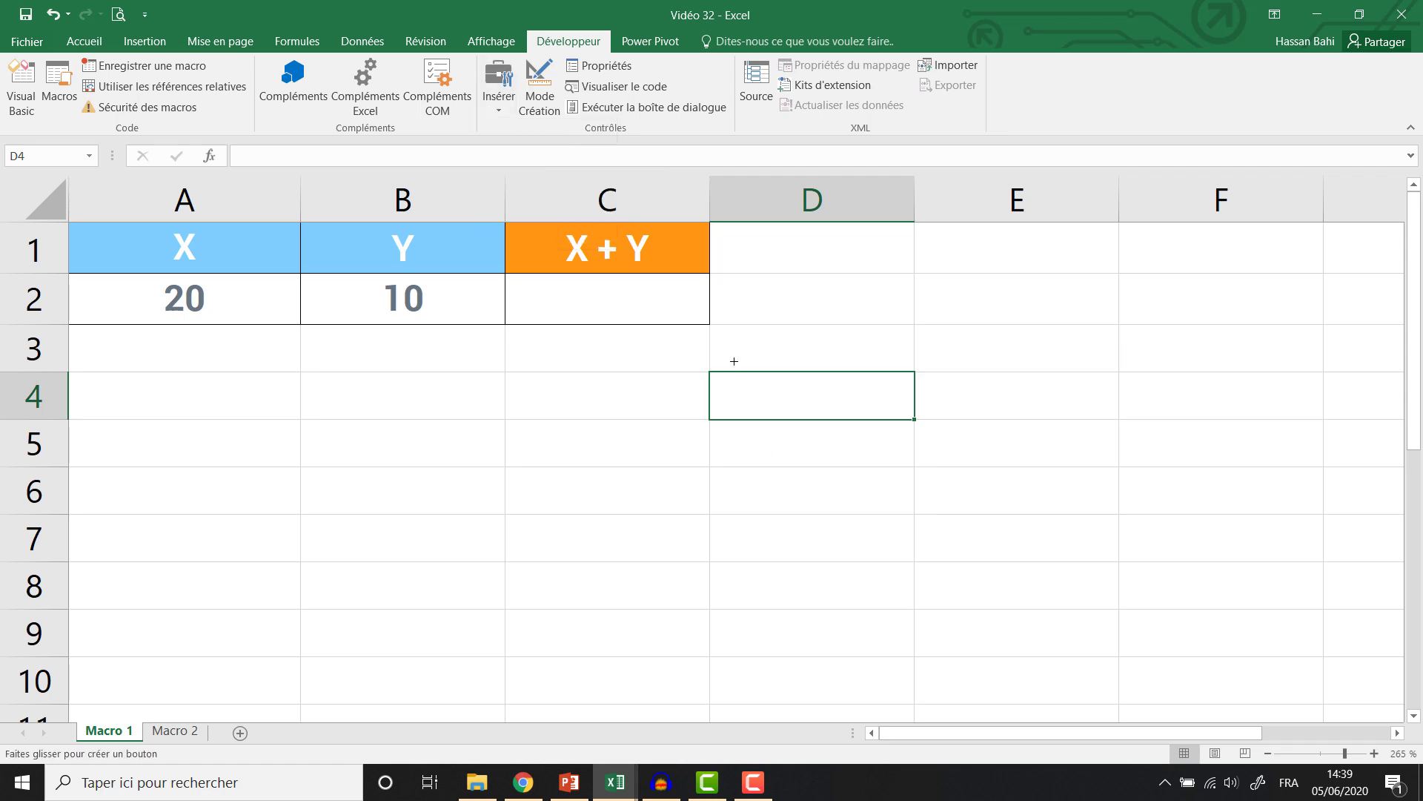
mouse_move(709, 373)
left_mouse_down()
mouse_move(732, 392)
mouse_move(975, 447)
left_mouse_up()
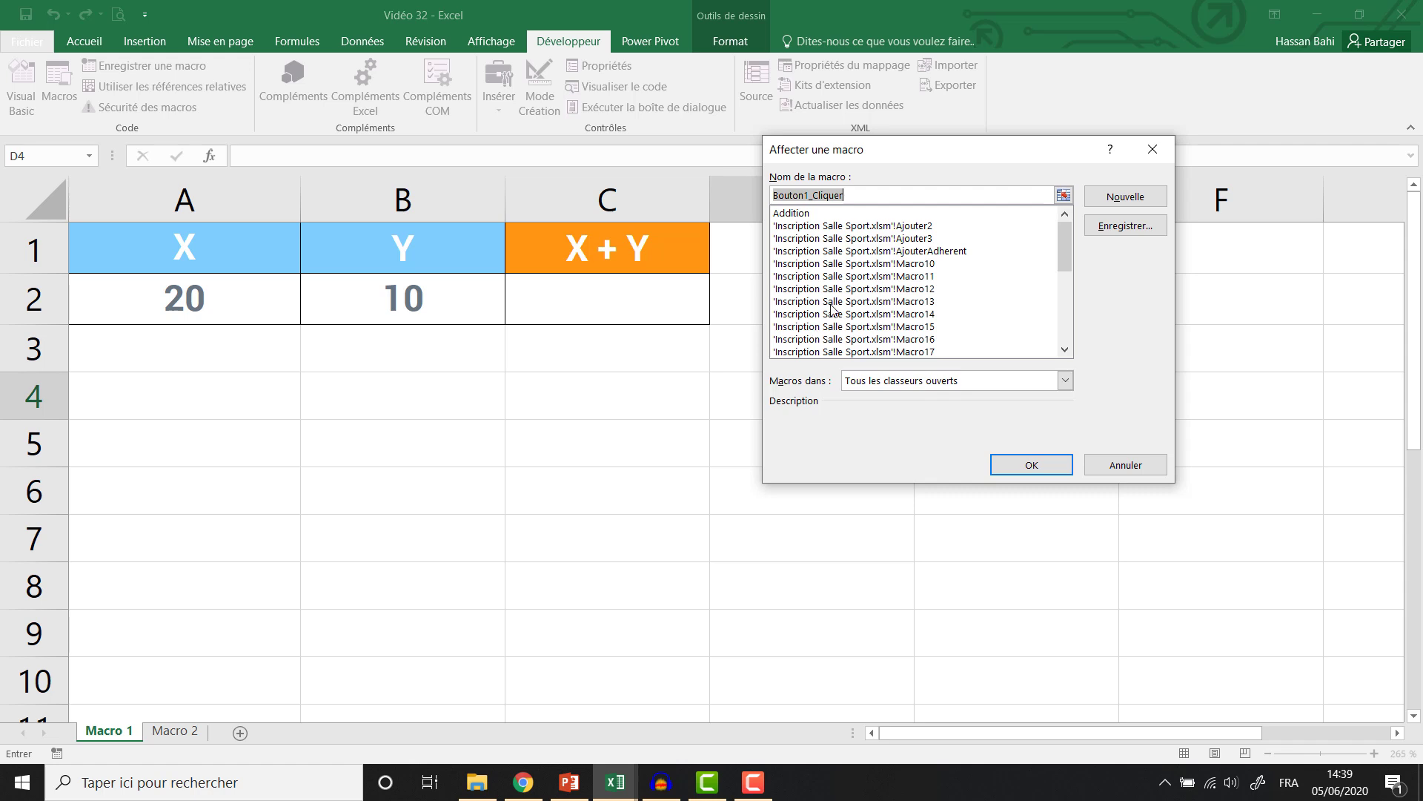
left_click(811, 215)
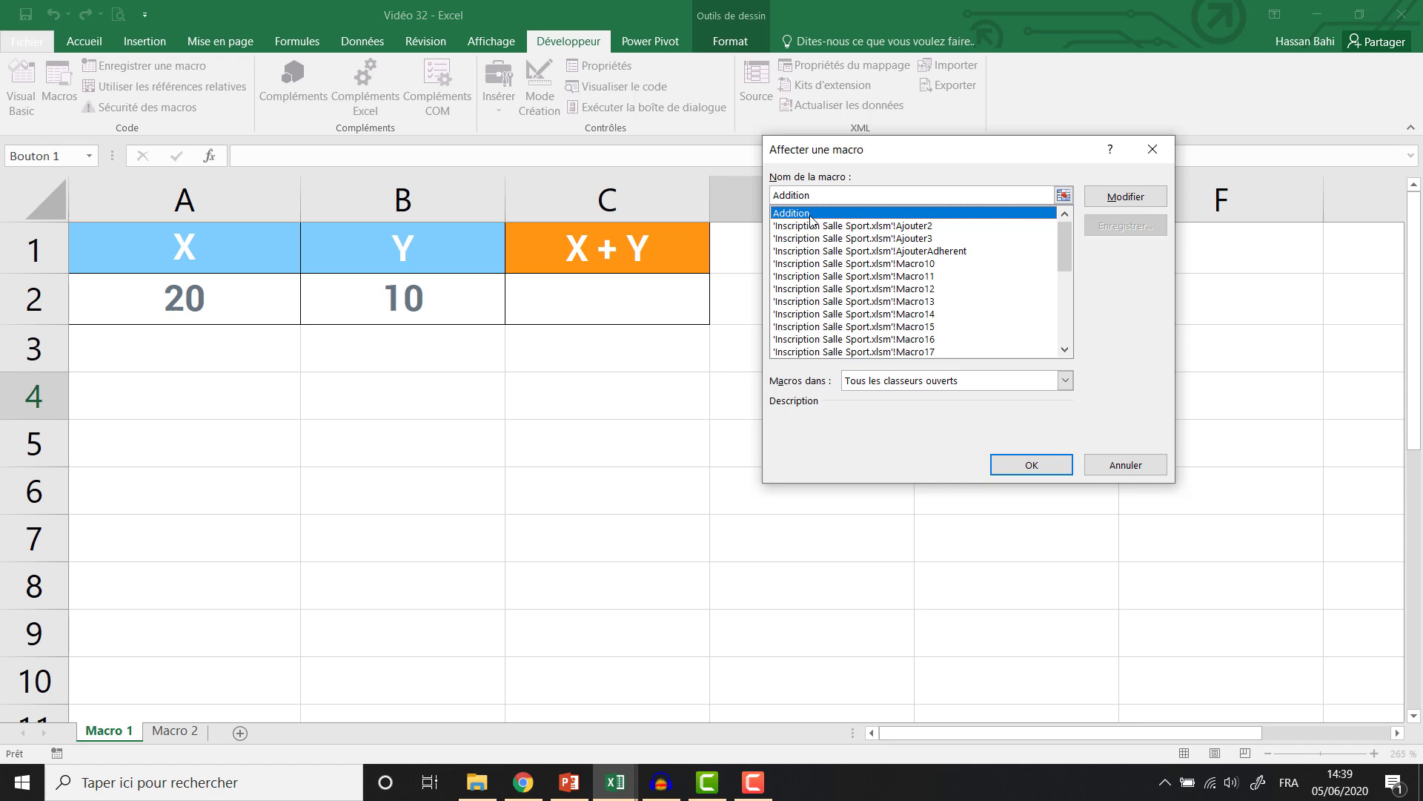
left_click(1023, 466)
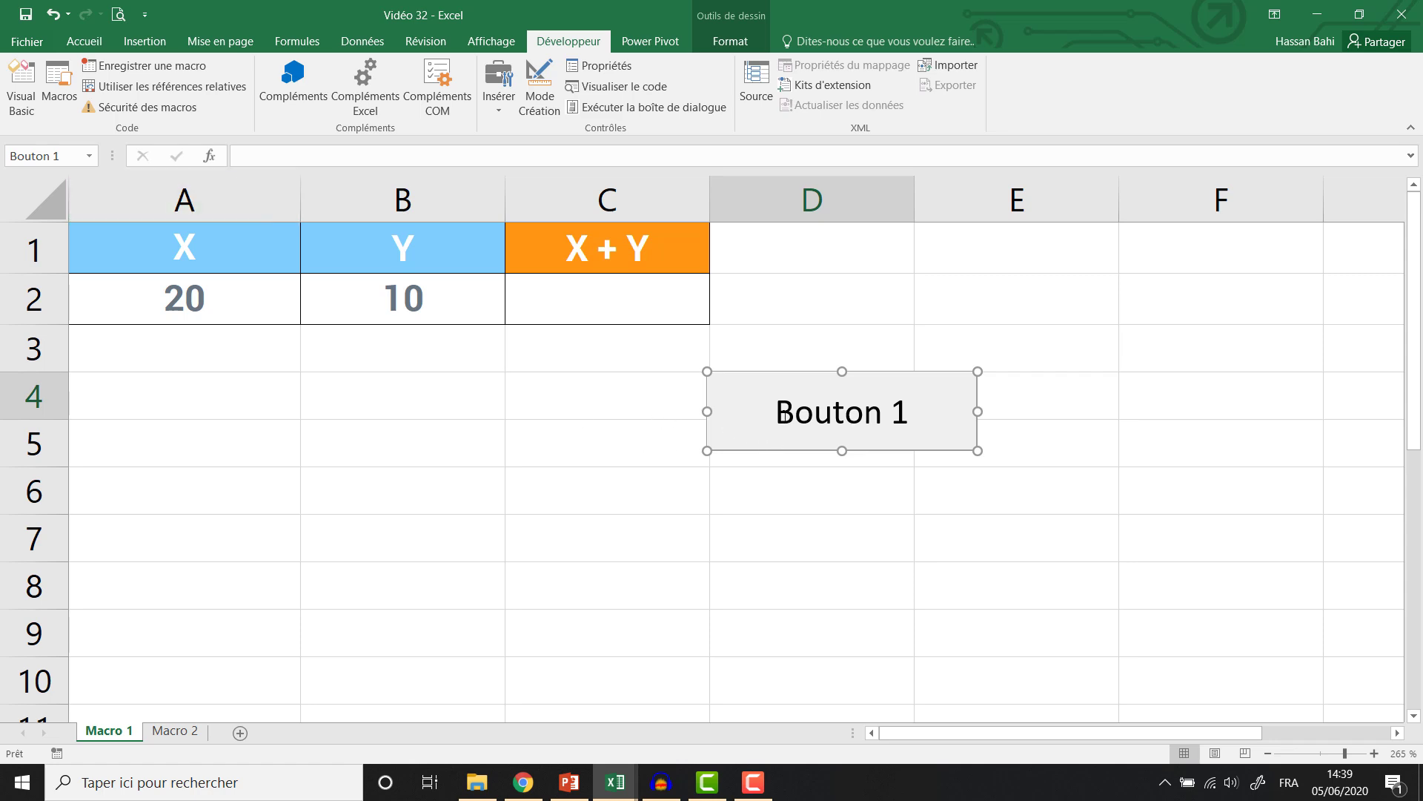
Change the button caption from 'Bouton 1' to 'Addition'.
left_click(782, 412)
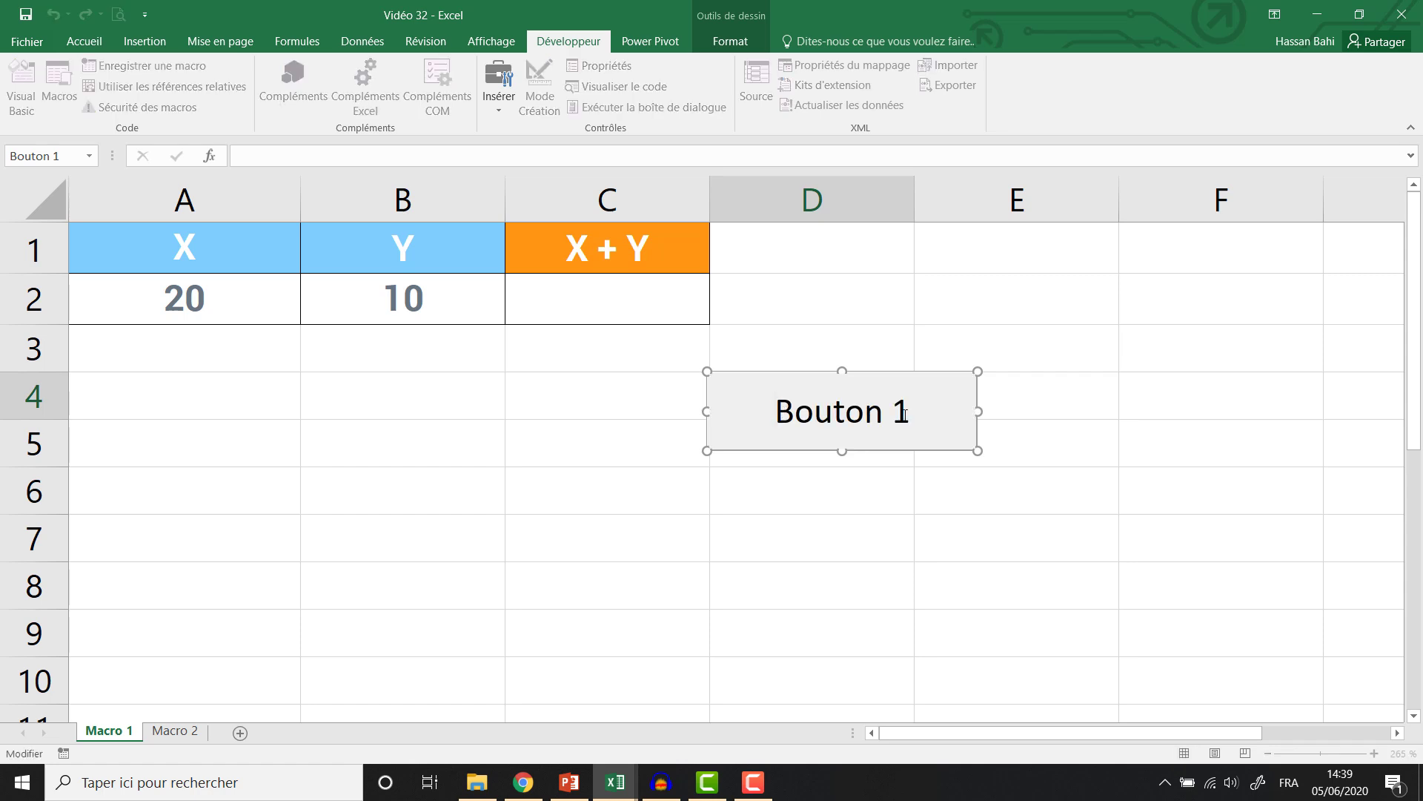
key("Delete")
key("Delete")
key("Delete")
key("Delete")
key("Delete")
key("Delete")
key("Delete")
key("Delete")
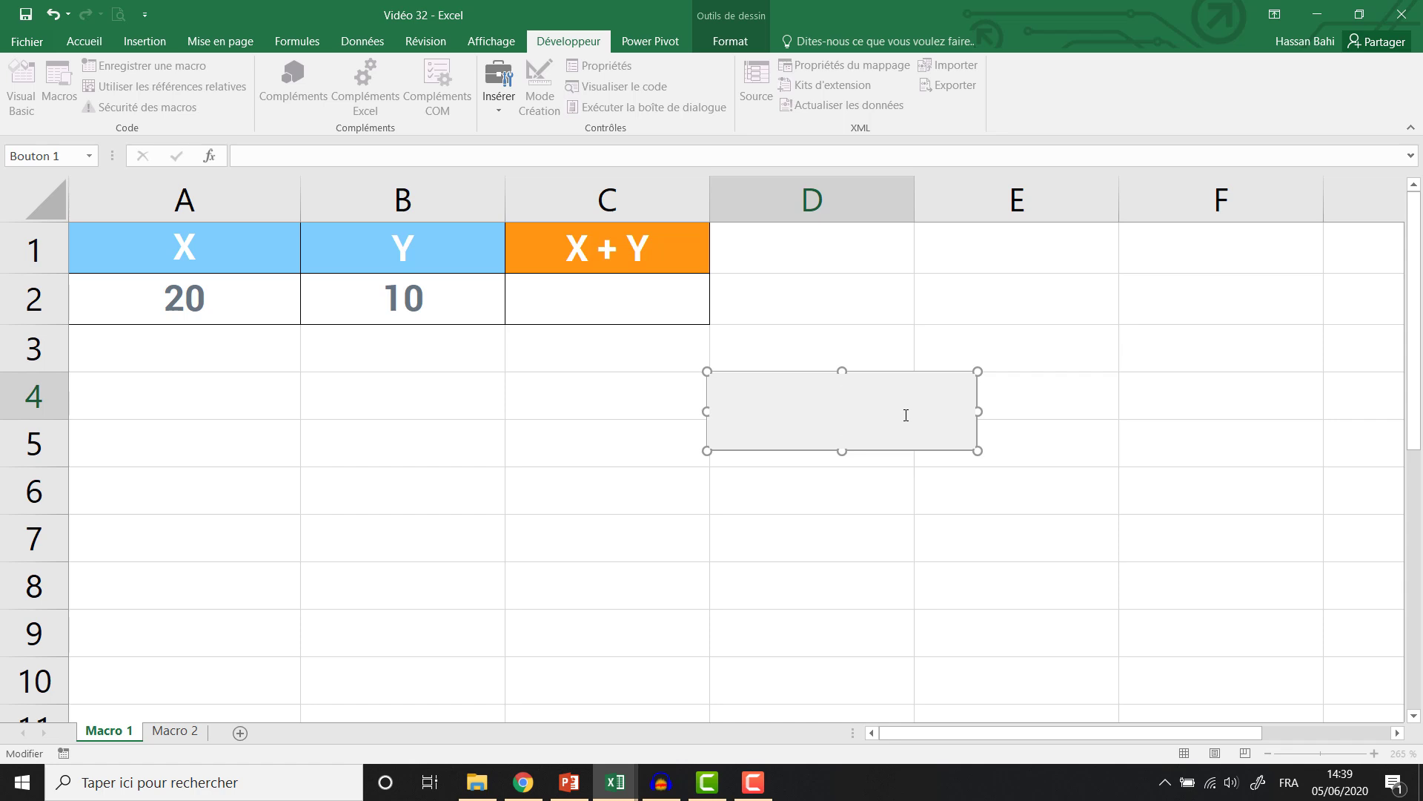
type("Addition")
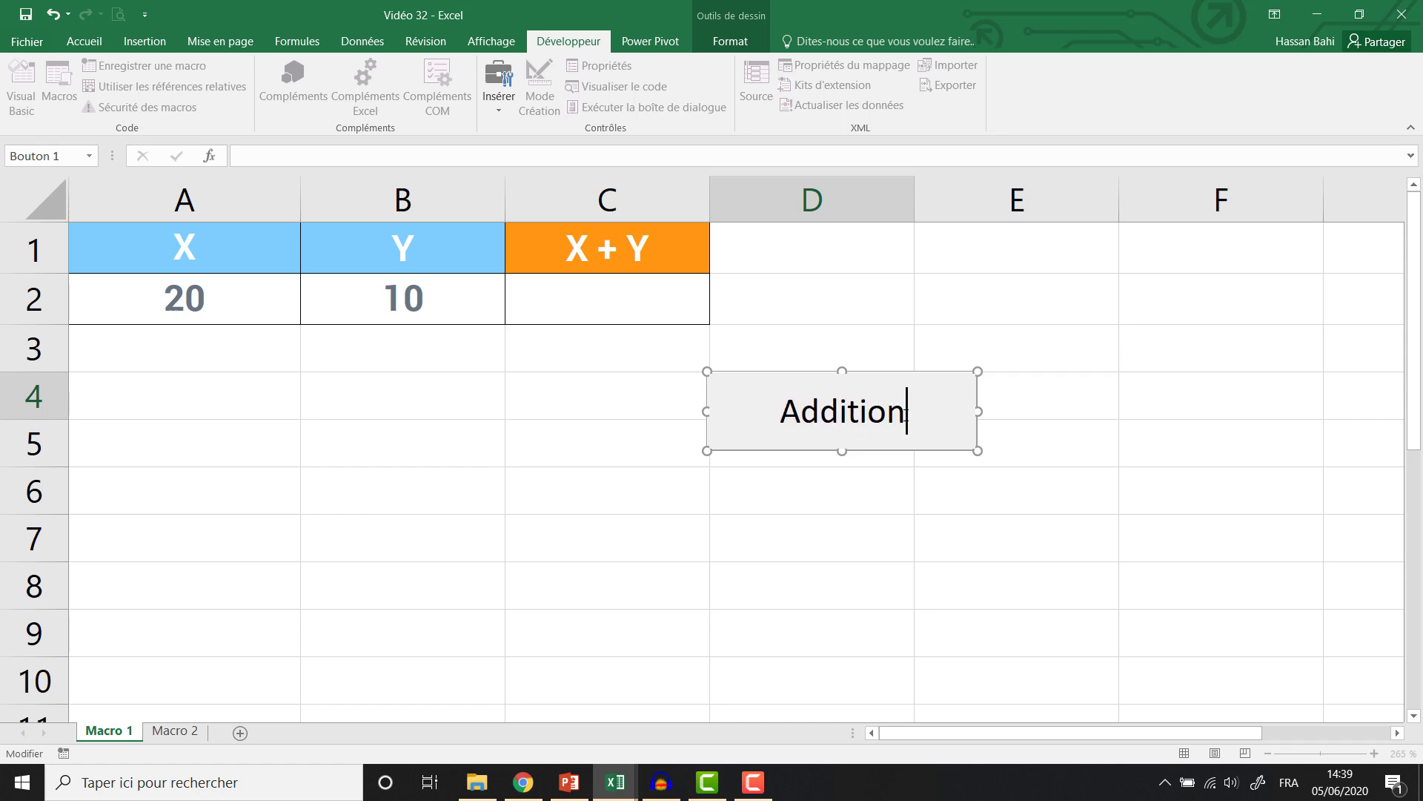
left_click(932, 565)
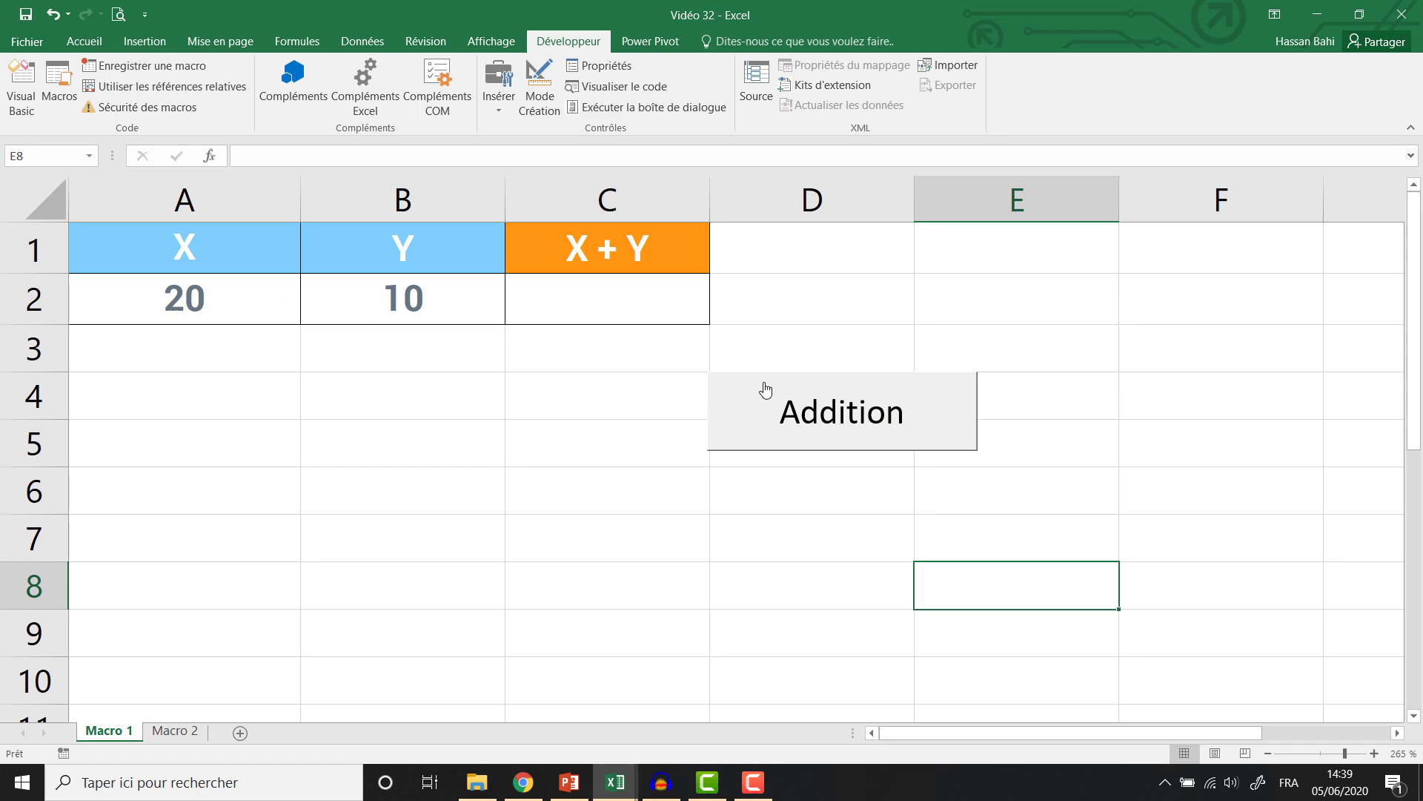
Test the Addition button, set Y in B2 to 4, and rerun it so C2 shows 24.
left_click(770, 410)
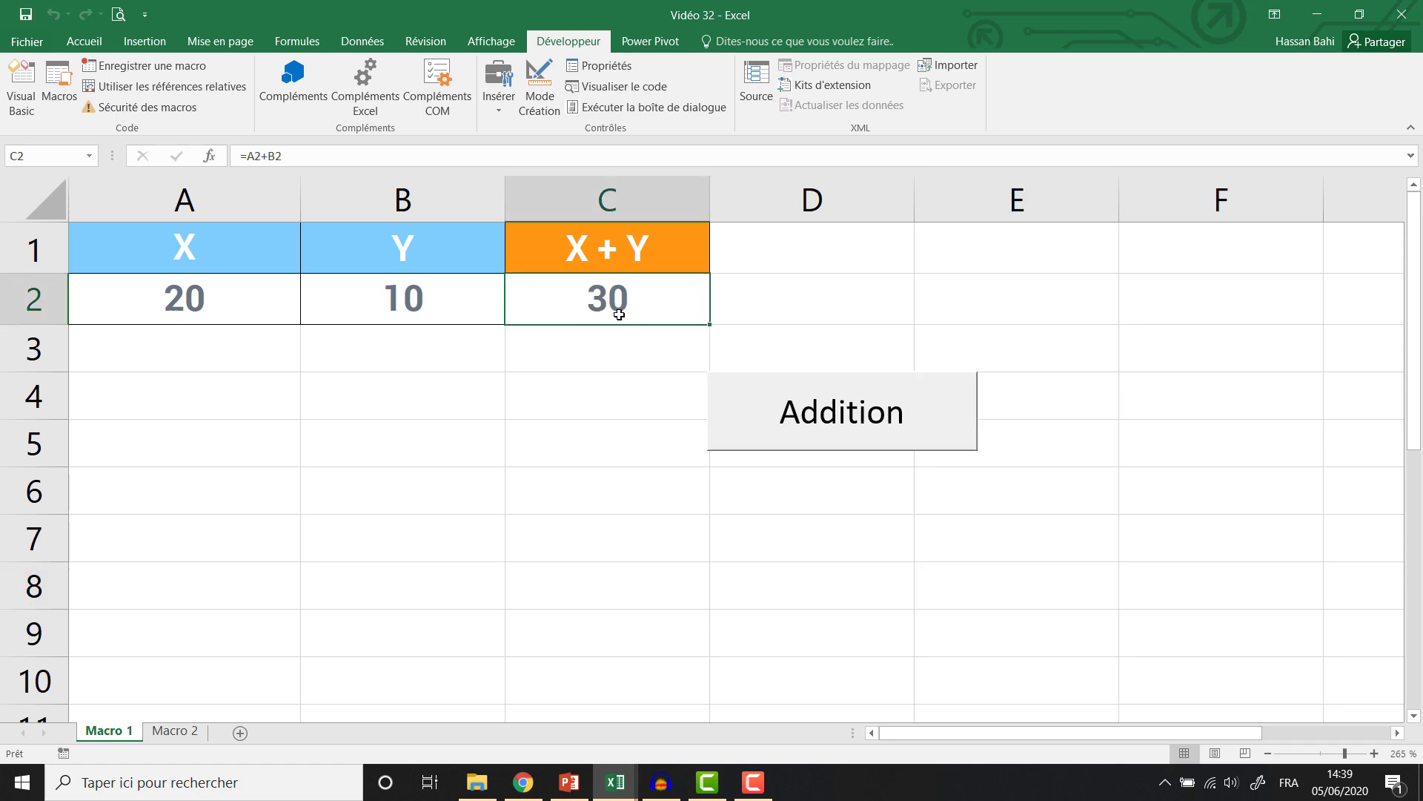
key("Delete")
left_click(357, 286)
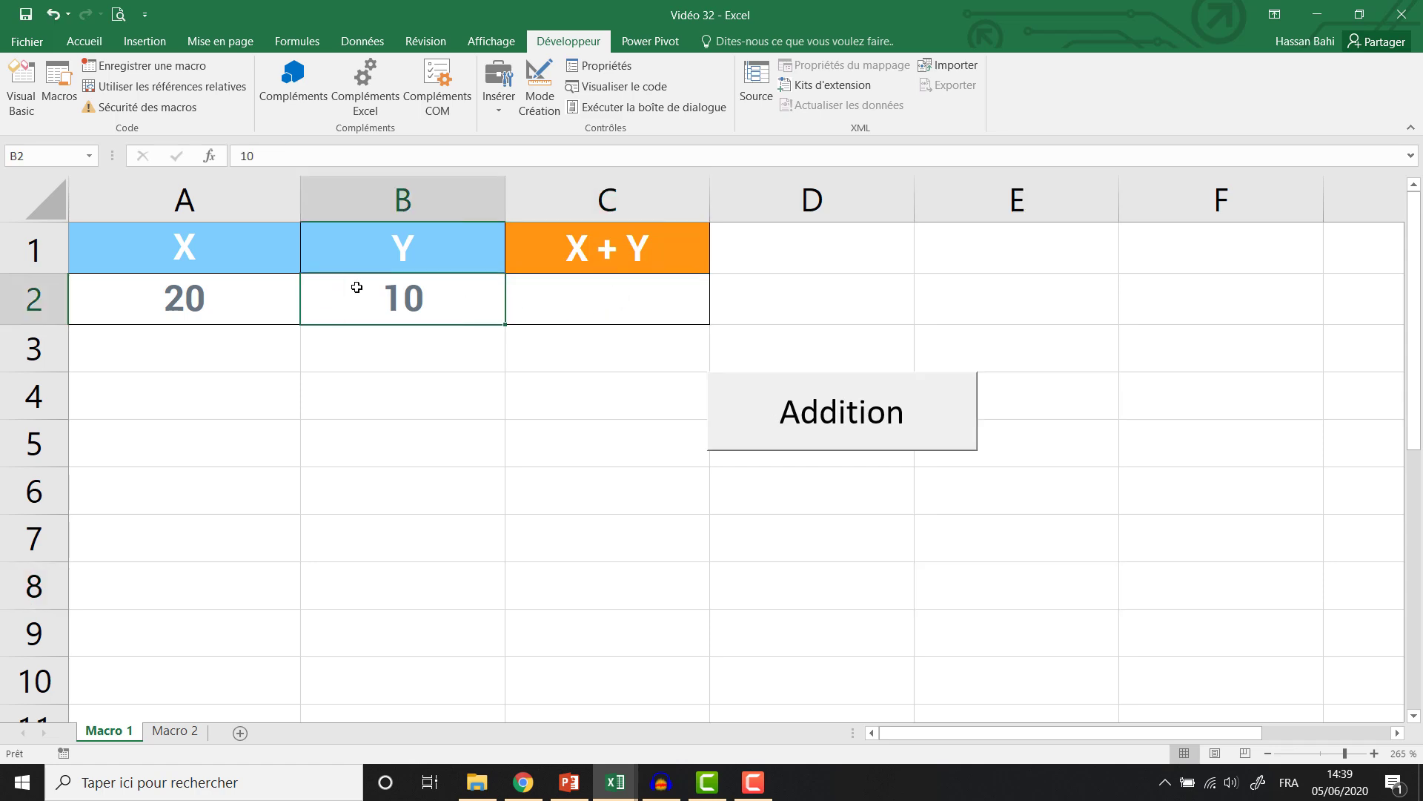
type("4")
left_click(575, 317)
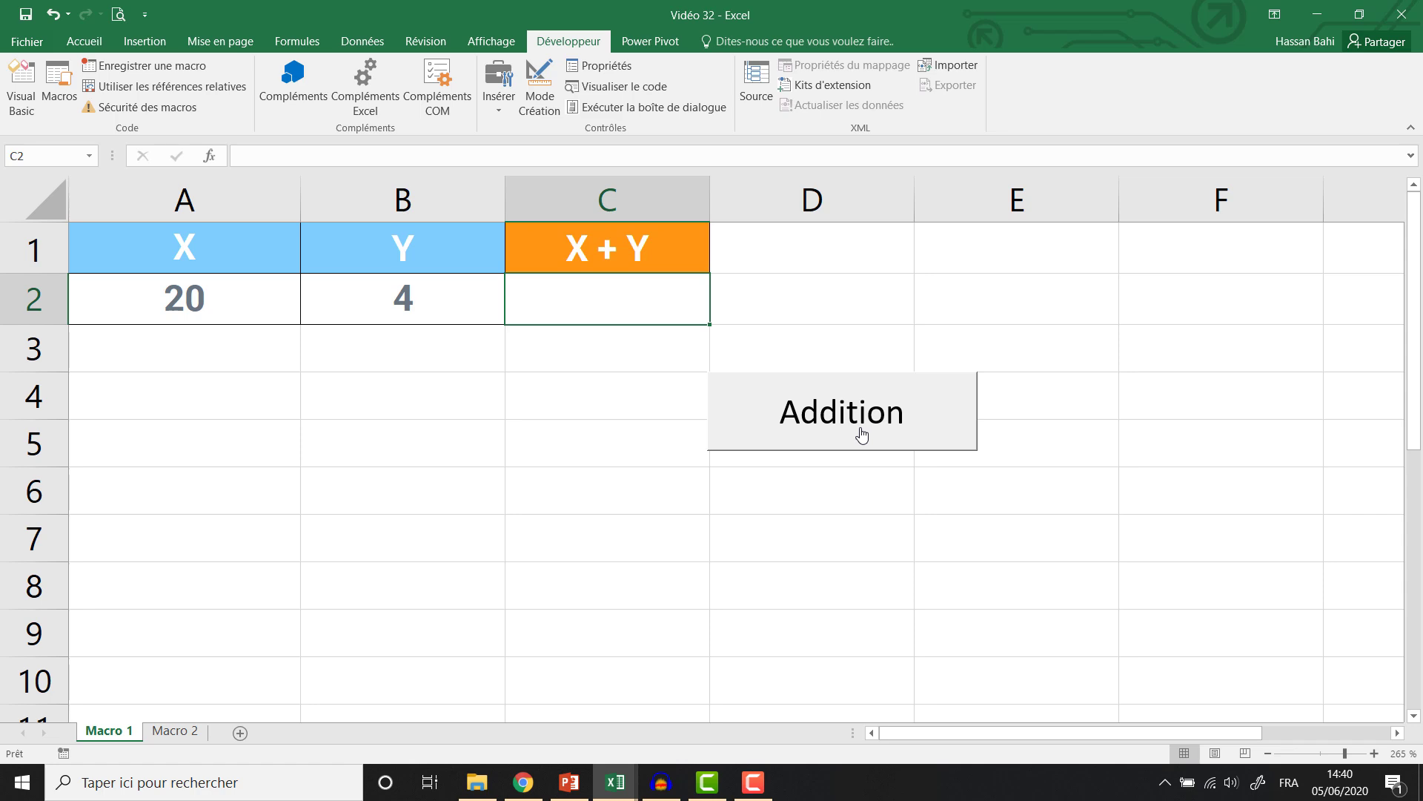
left_click(862, 435)
Go to the Macro 2 product price sheet and show the Insertion ribbon tools.
left_click(165, 733)
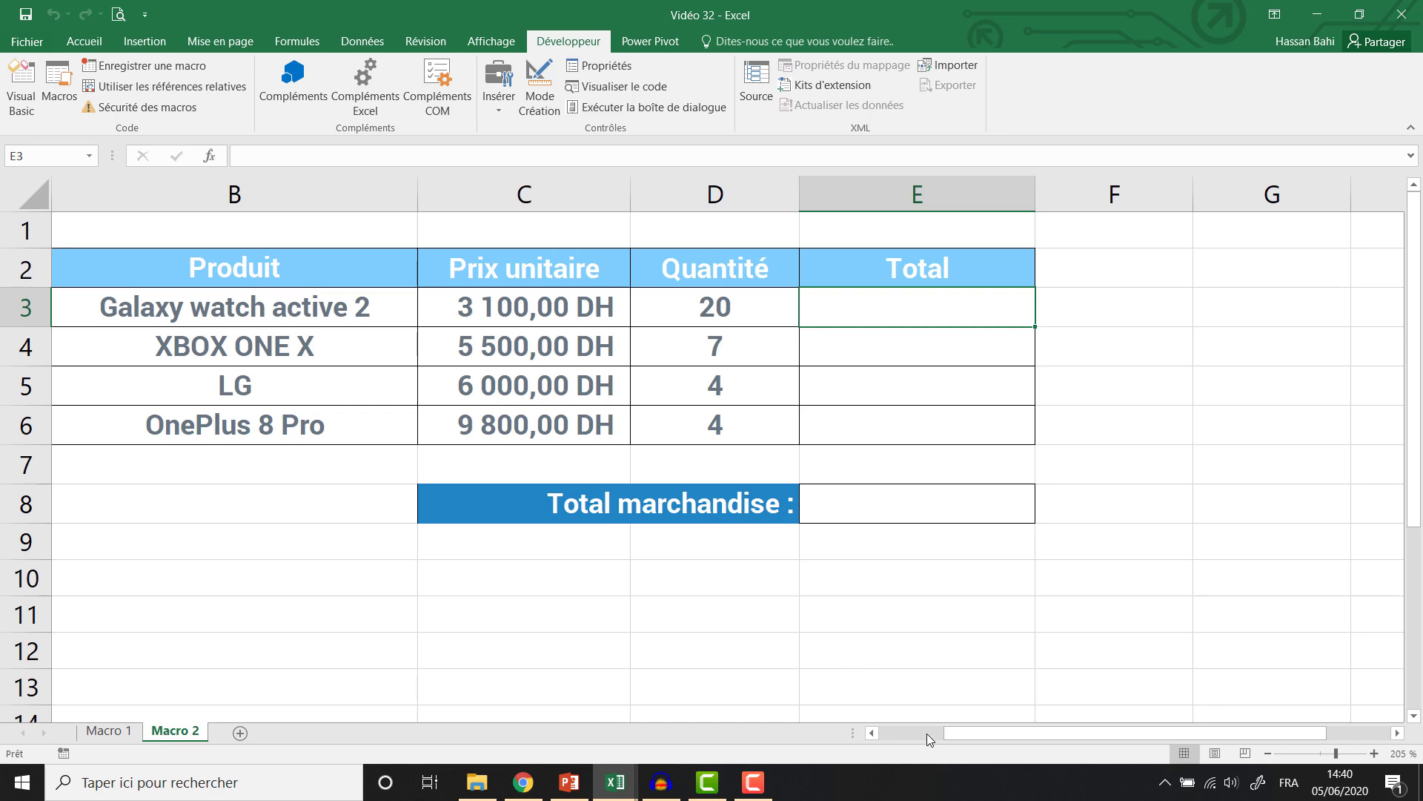
left_click_drag(954, 733, 890, 733)
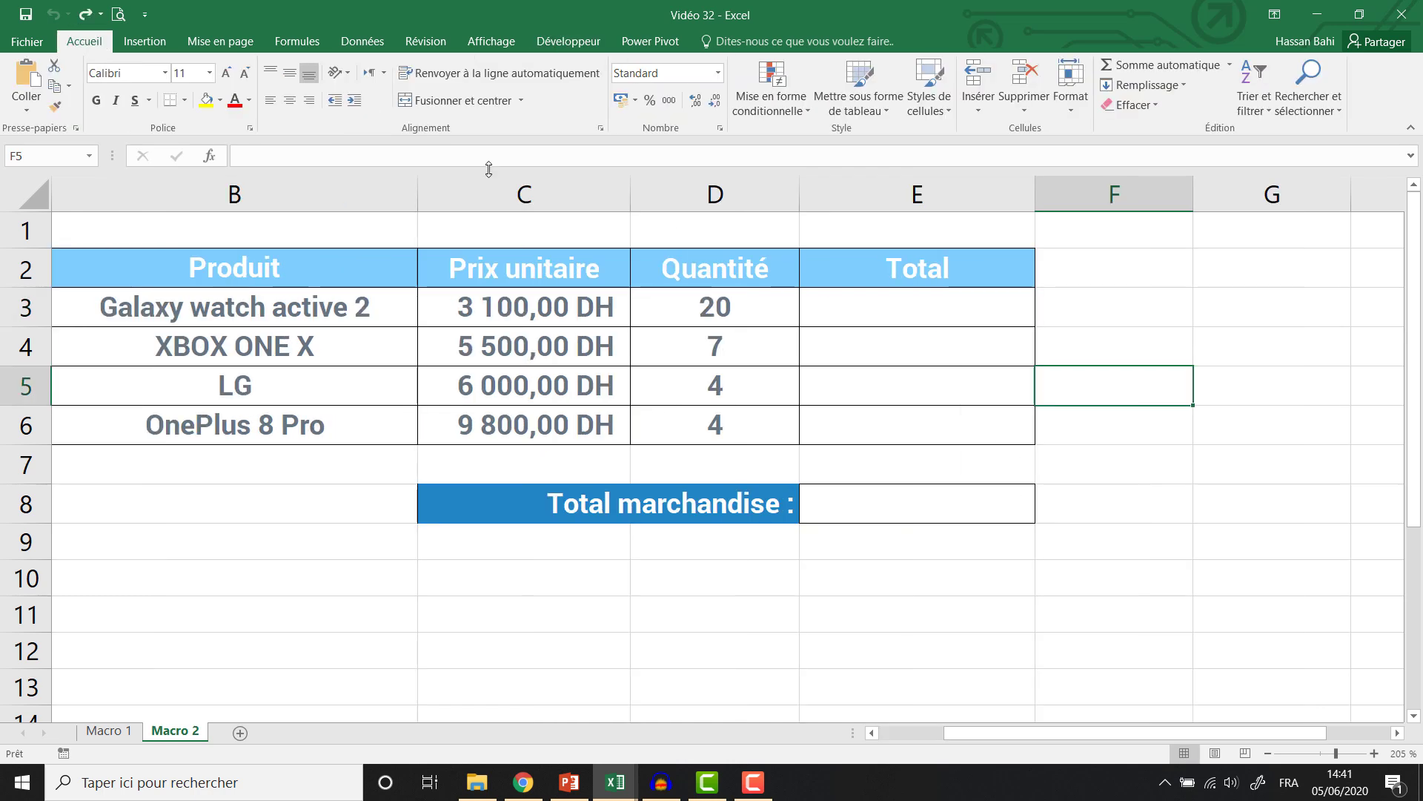
left_click(148, 41)
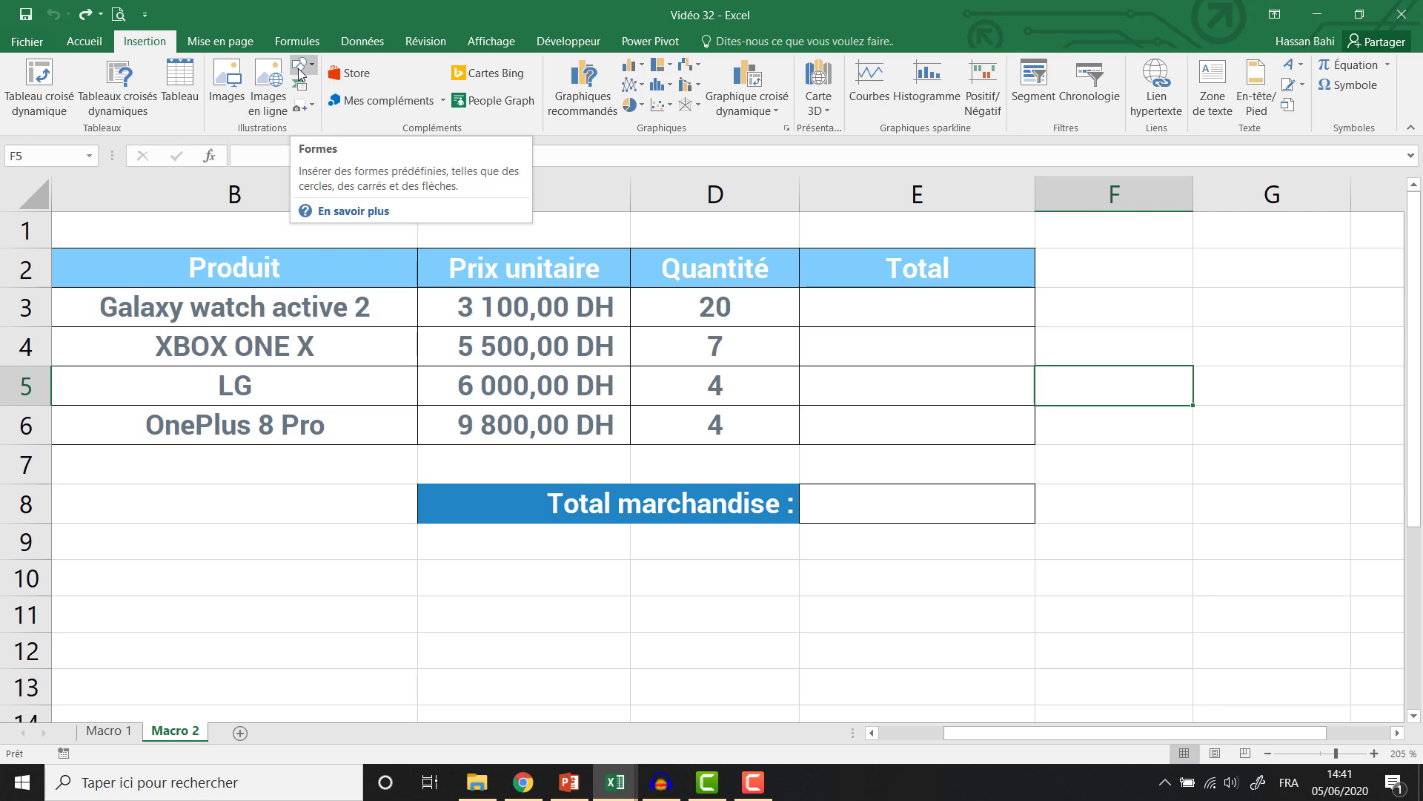
Draw a red, outline-free rounded rectangle over F3:G5 and place a second one below it.
left_click(298, 69)
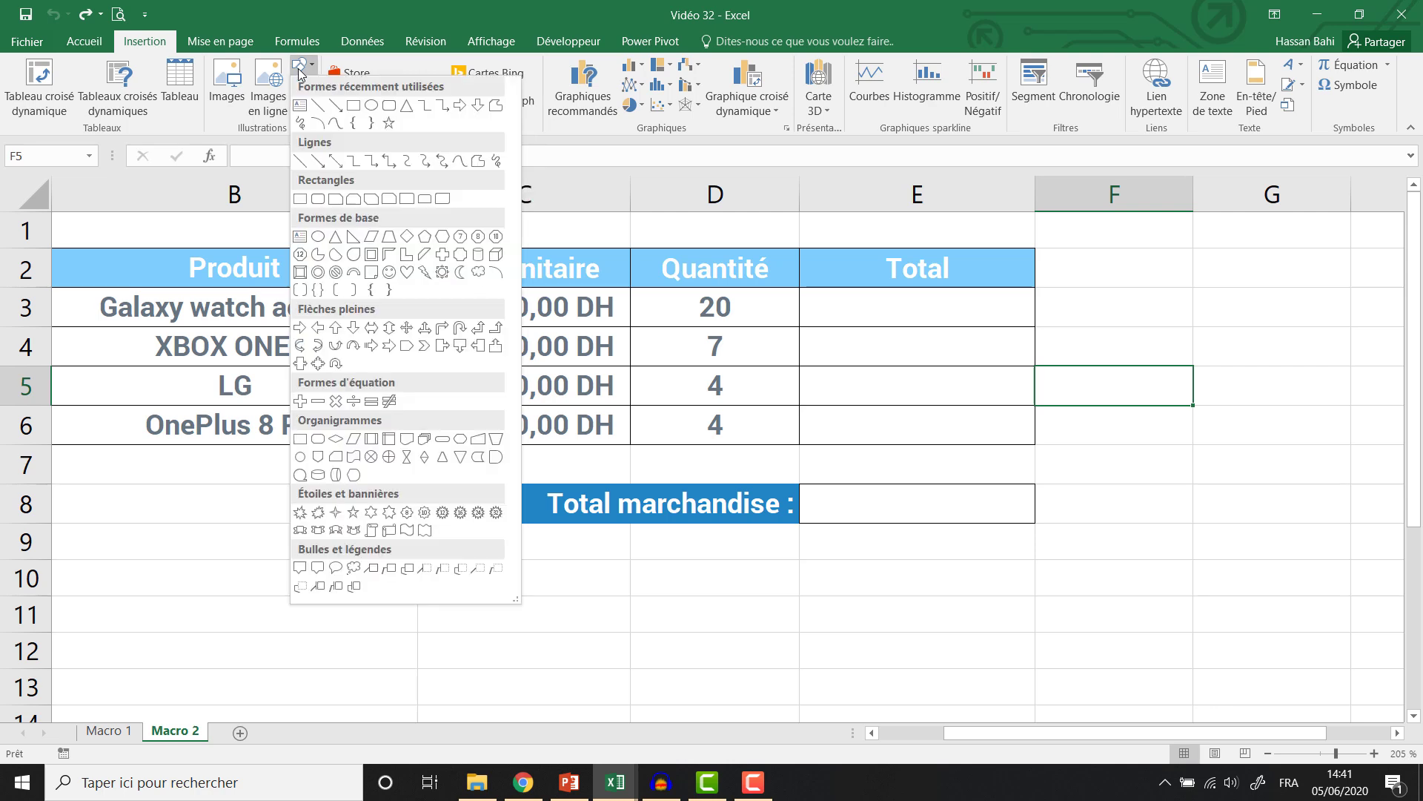
left_click(390, 106)
left_click_drag(1117, 313, 1338, 393)
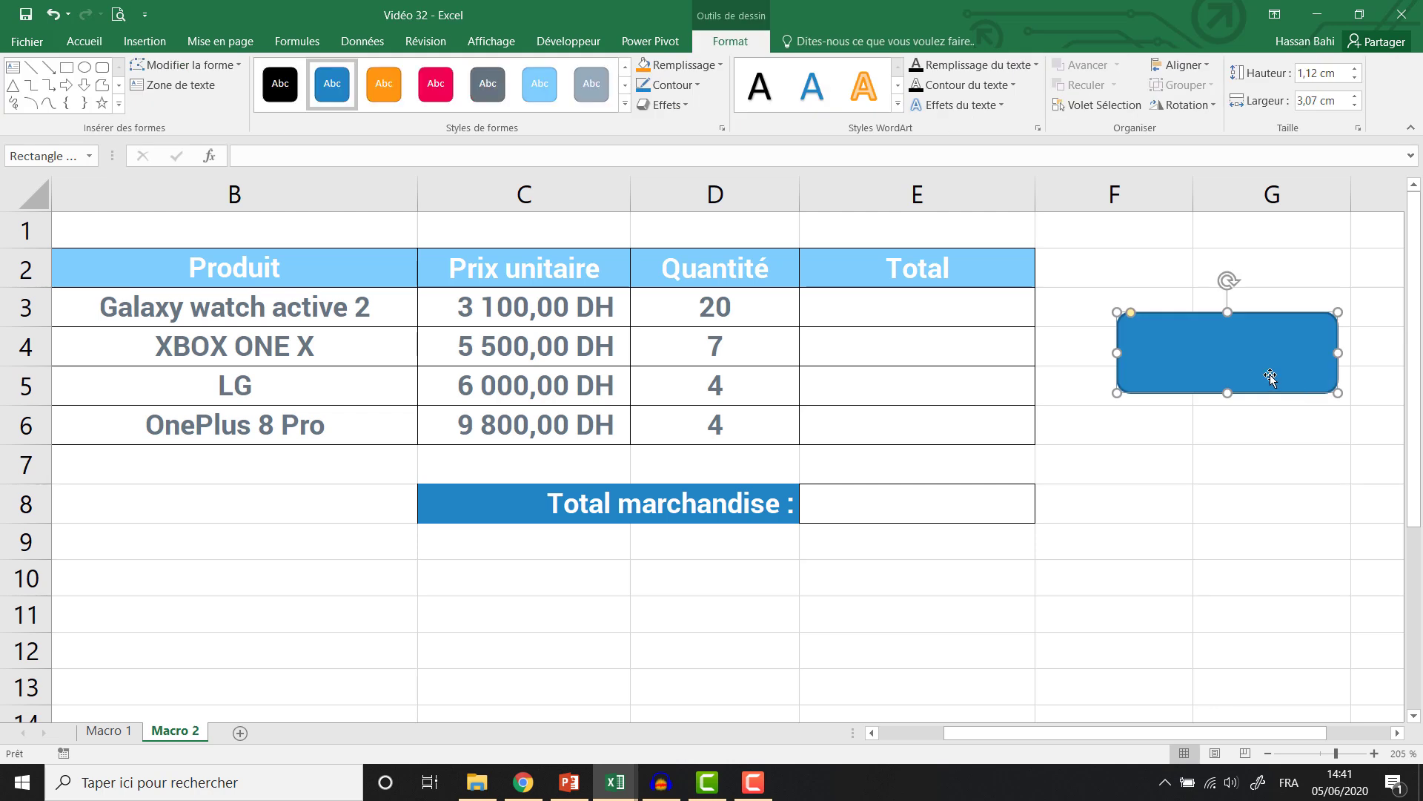
left_click(682, 67)
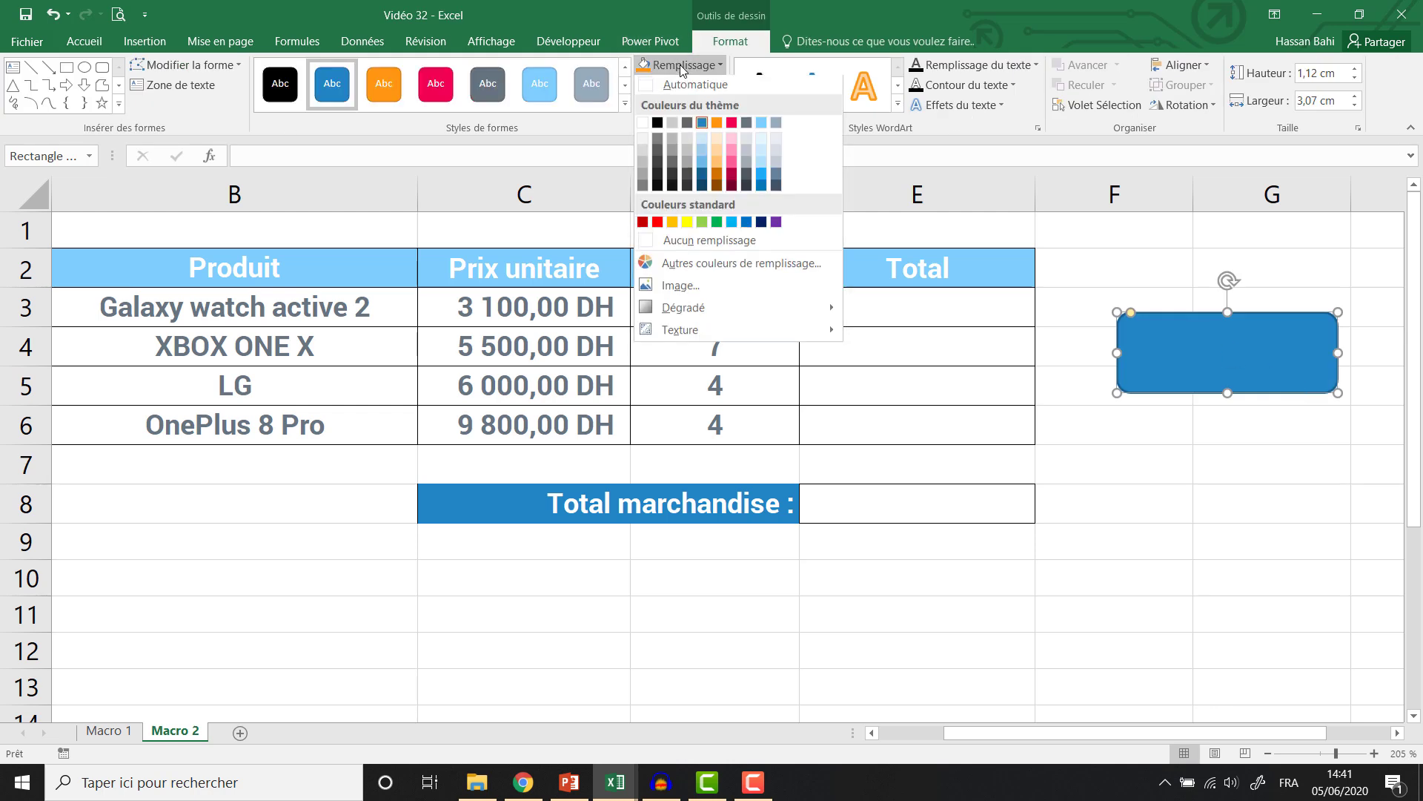
left_click(733, 126)
left_click(670, 85)
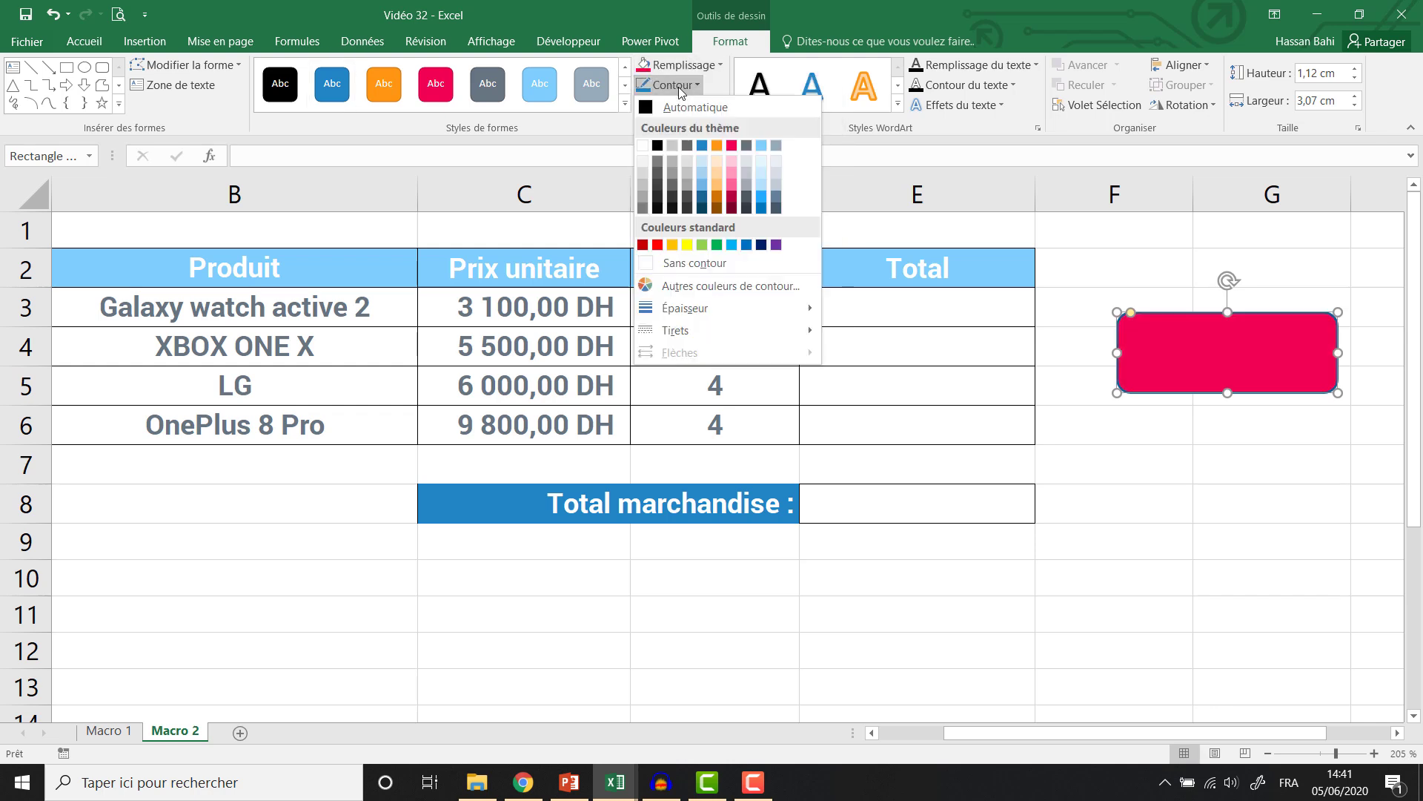
left_click(663, 264)
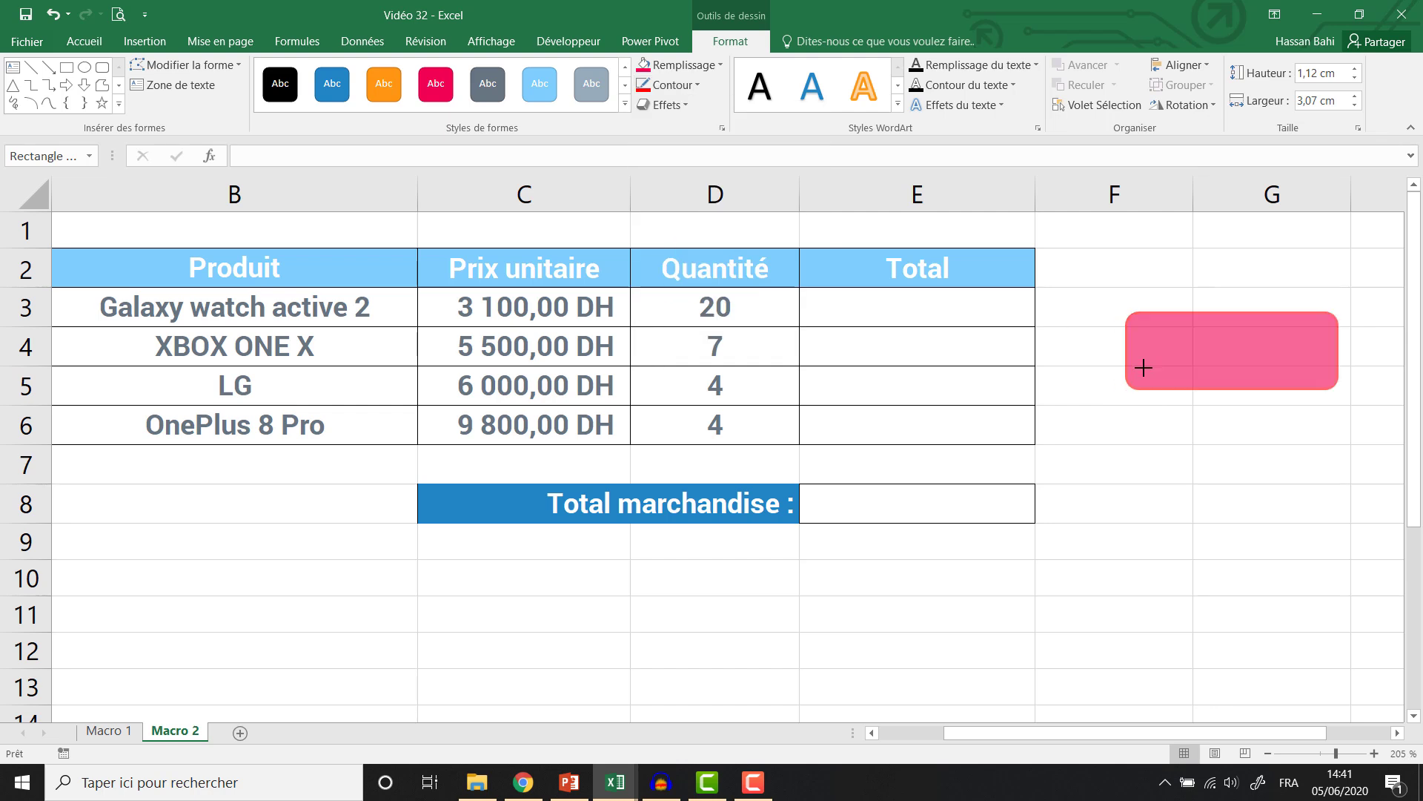
left_click_drag(1143, 368, 1160, 469)
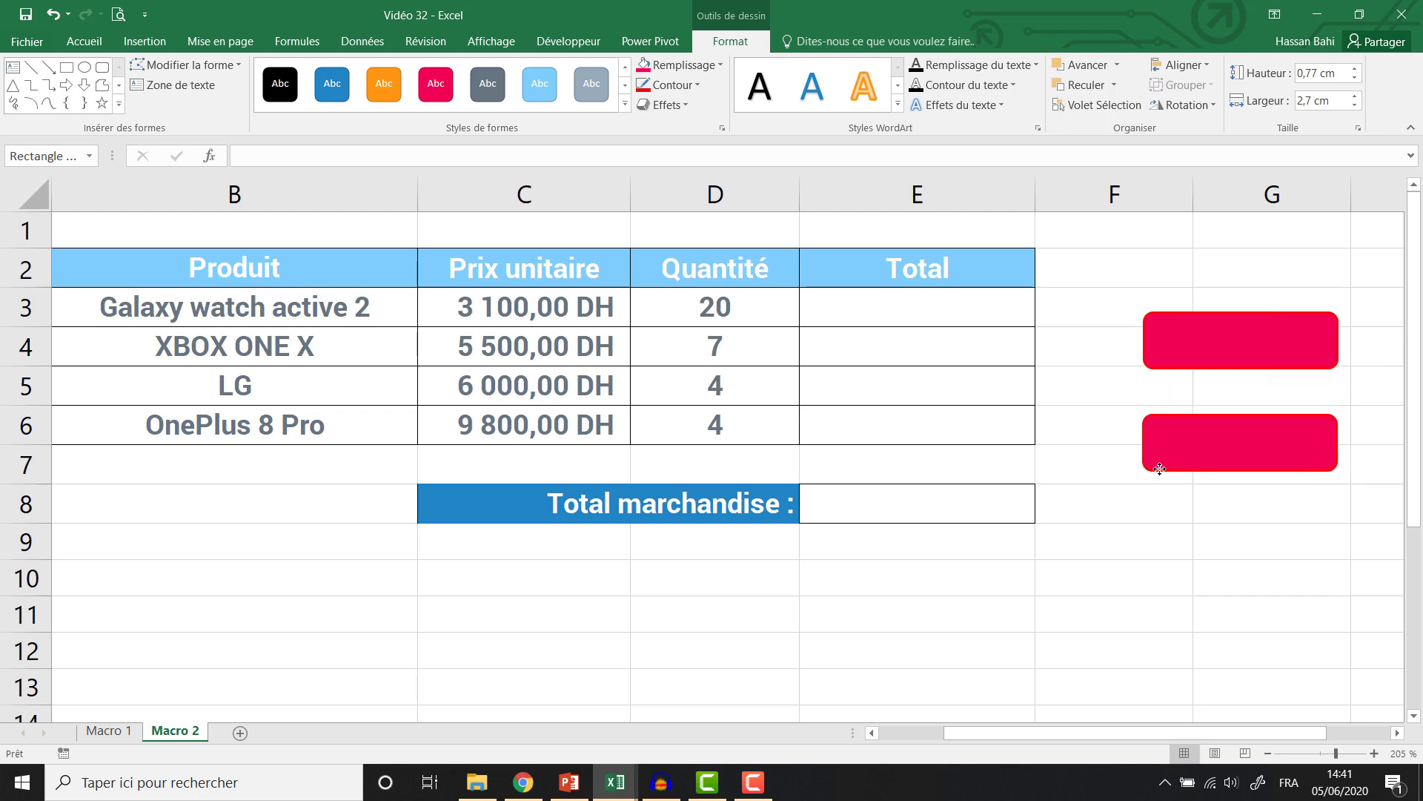
Left-align the two red rectangles.
left_click(1172, 359, "shift")
left_click(1180, 64)
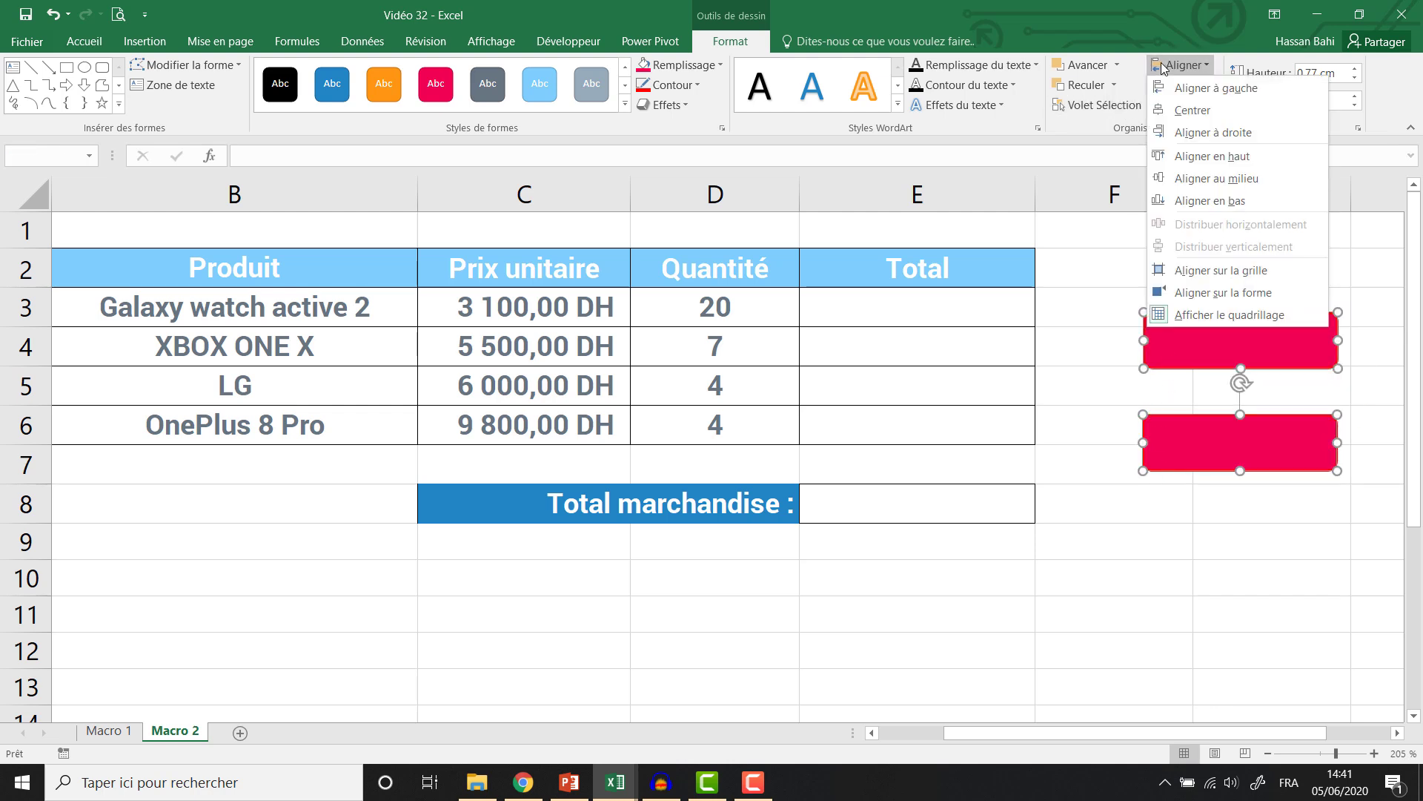
left_click(1197, 86)
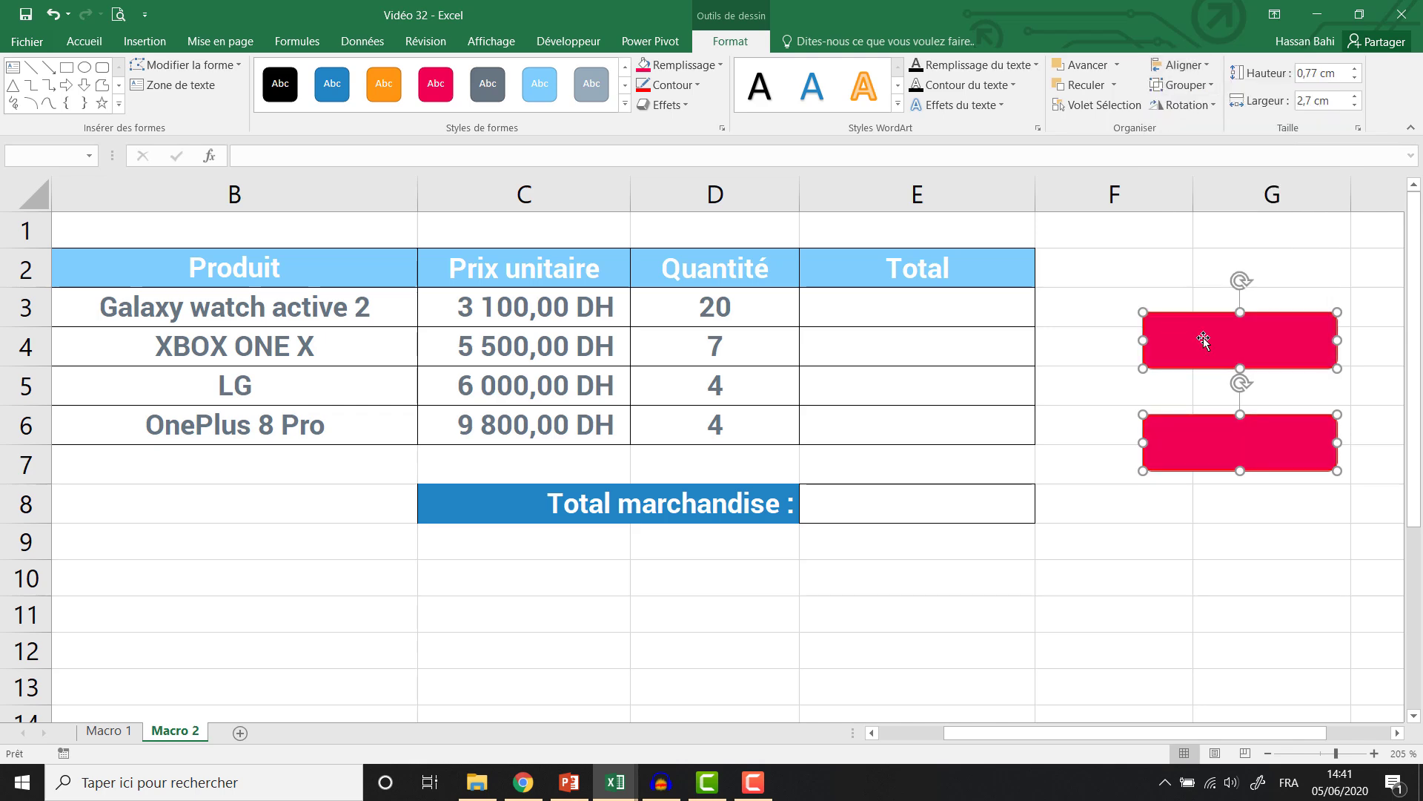
left_click(1161, 261)
Label the upper rectangle 'Calculer' and the lower one 'Vider'.
left_click(1239, 329)
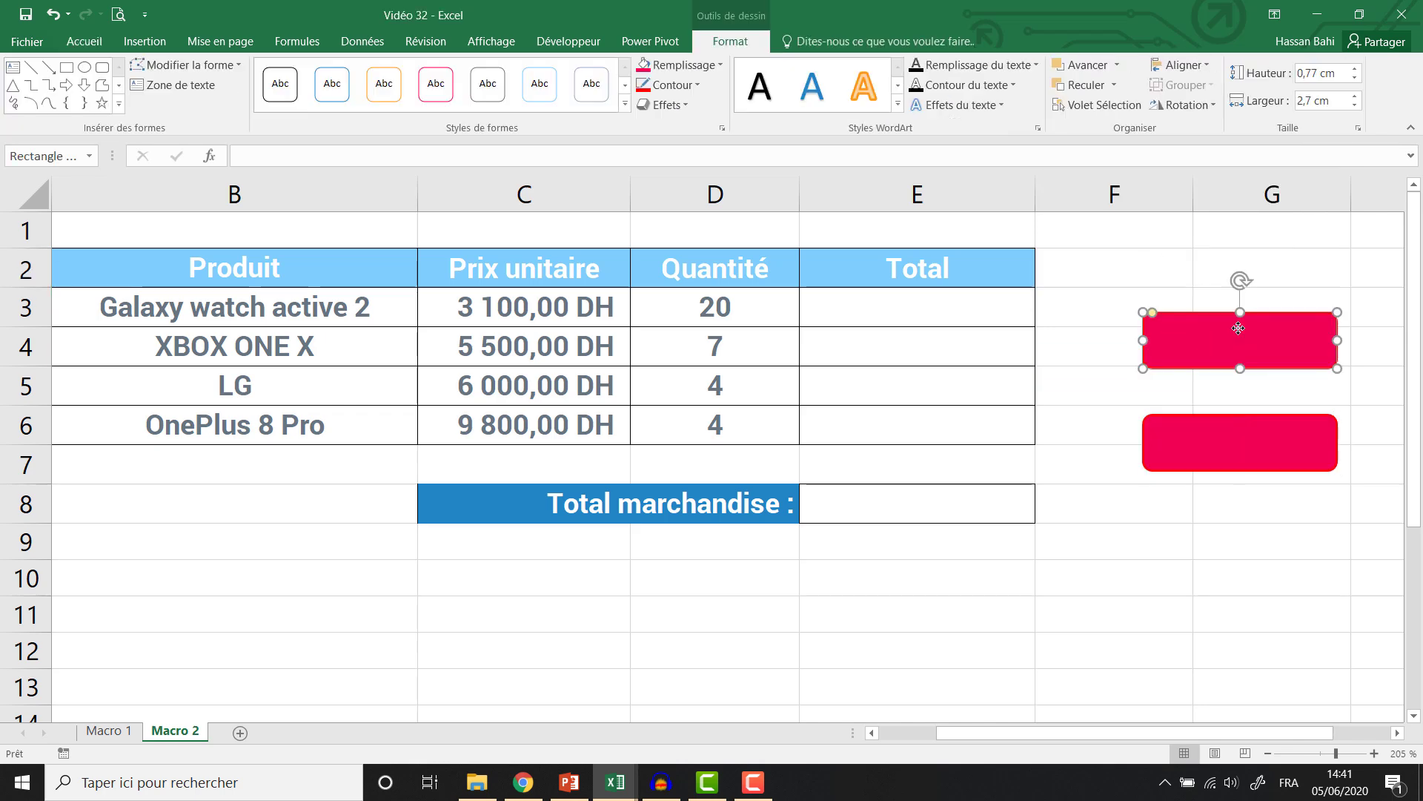
type("C")
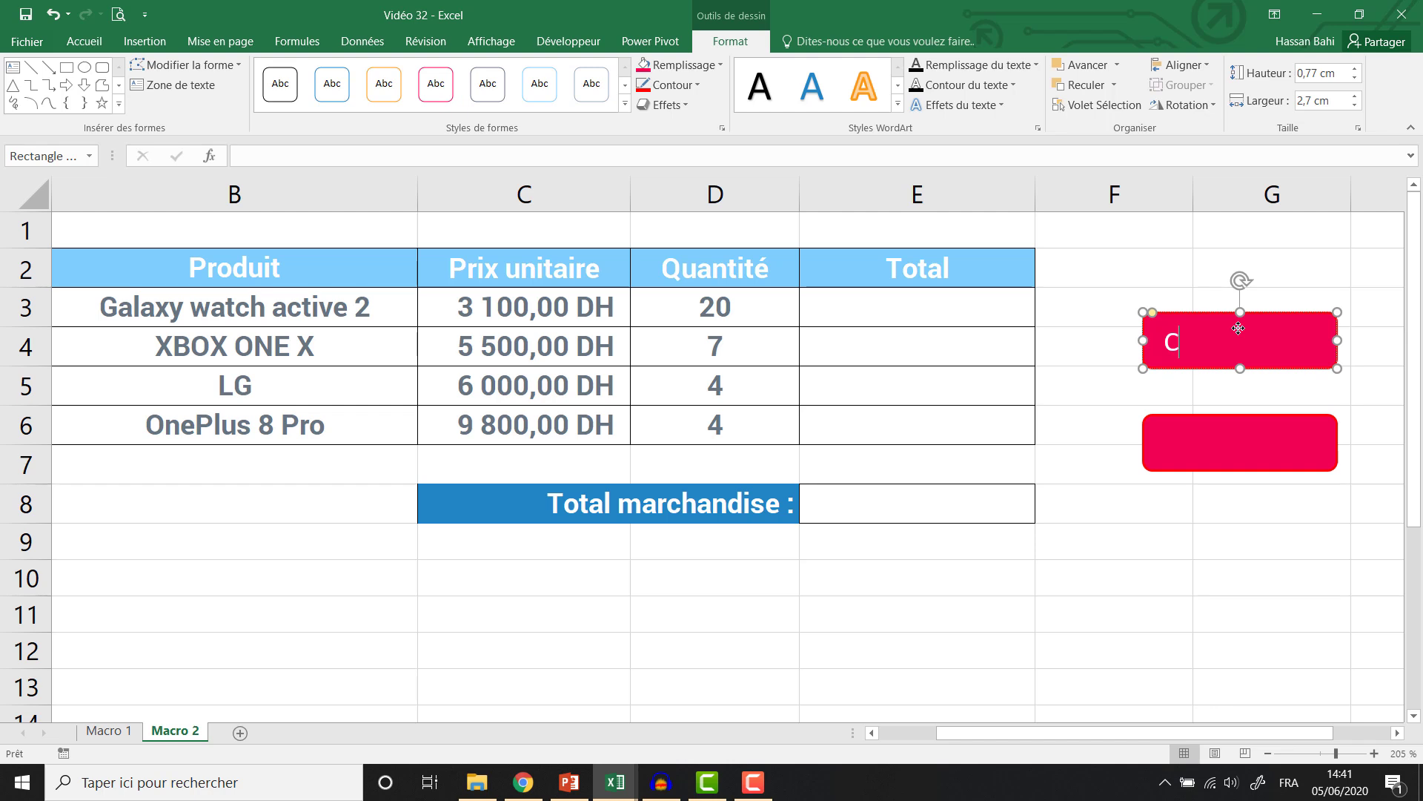
type("alculer")
left_click(1225, 442)
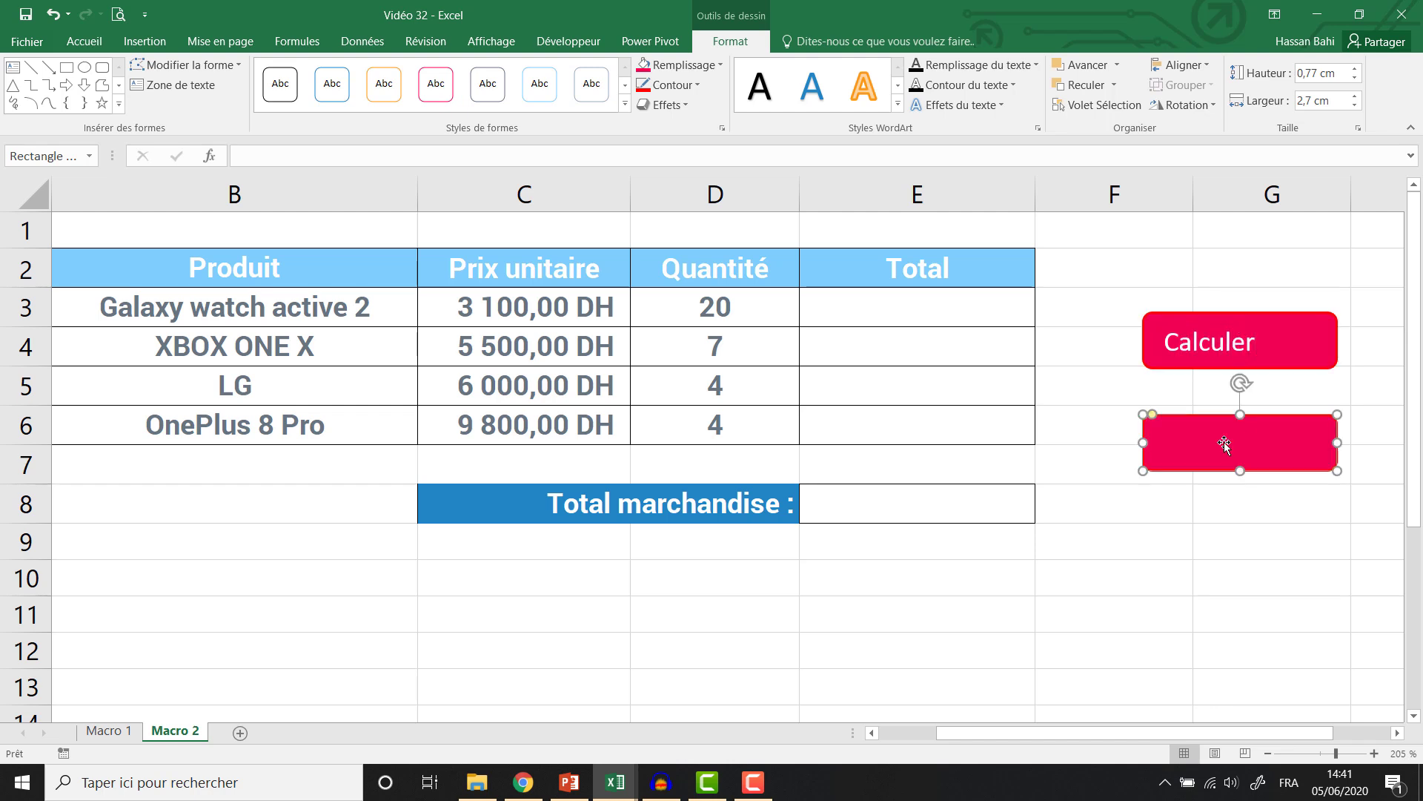
type("Vider")
Format both button labels in bold Roboto 12, centred horizontally and vertically.
left_click(1199, 368)
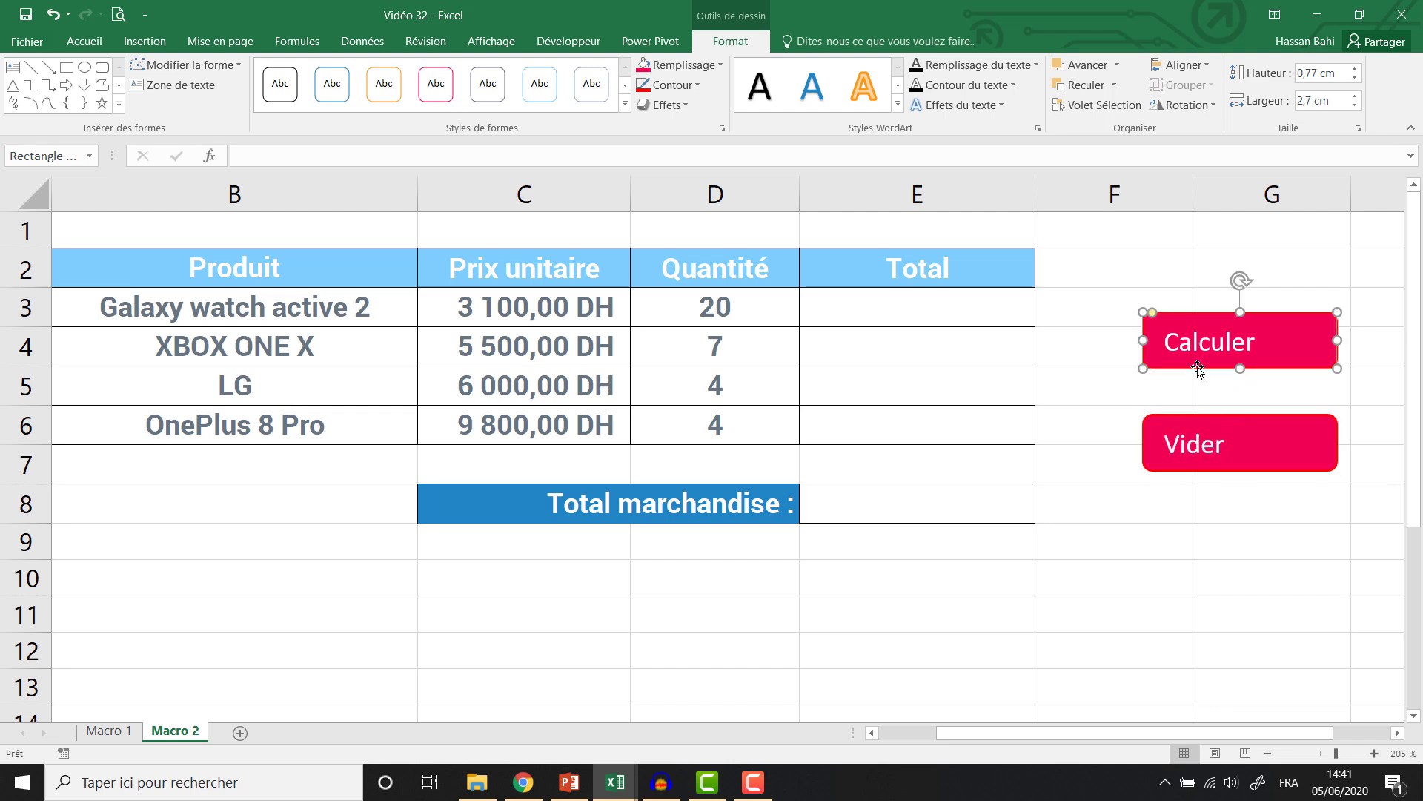
left_click(1194, 415, "ctrl")
left_click(83, 41)
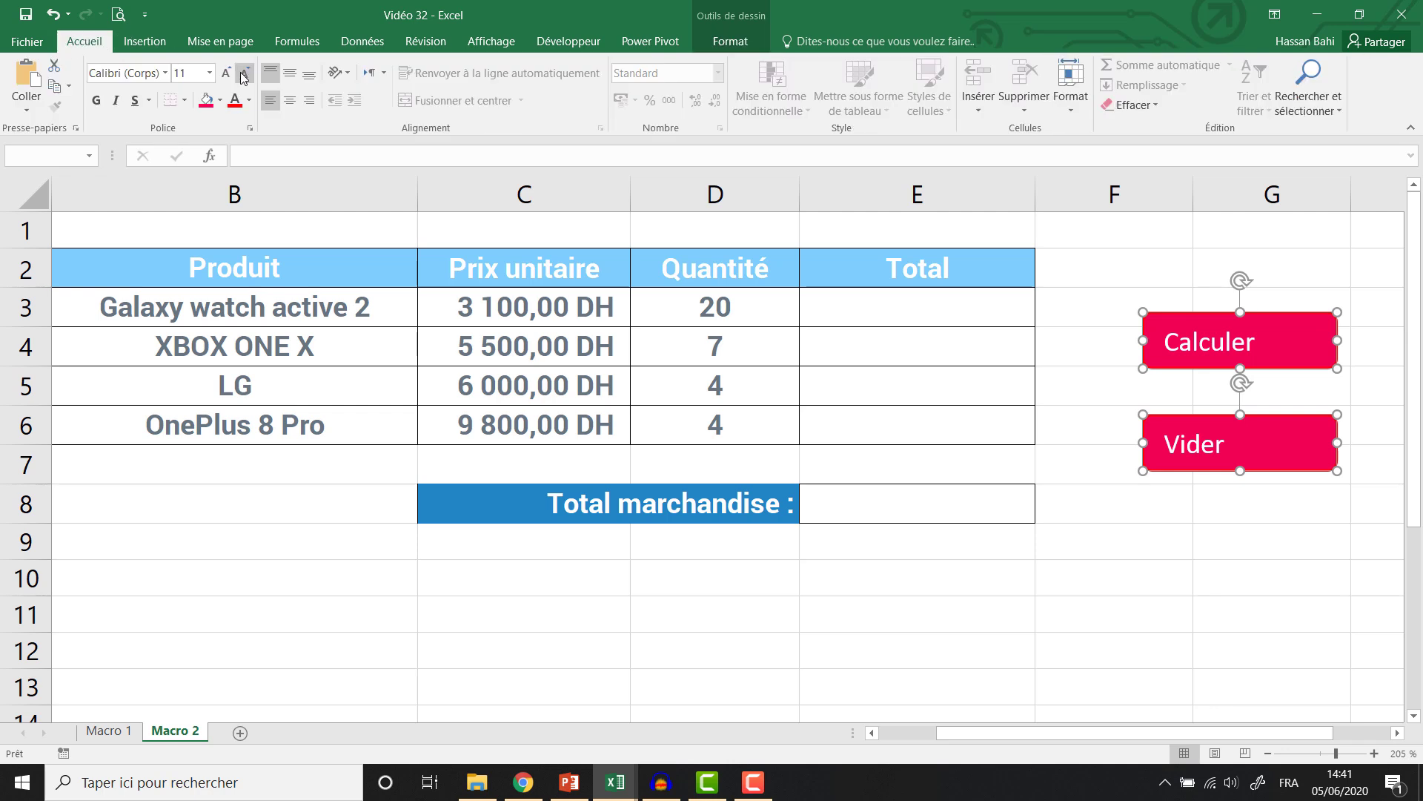
left_click(157, 73)
type("Roboto")
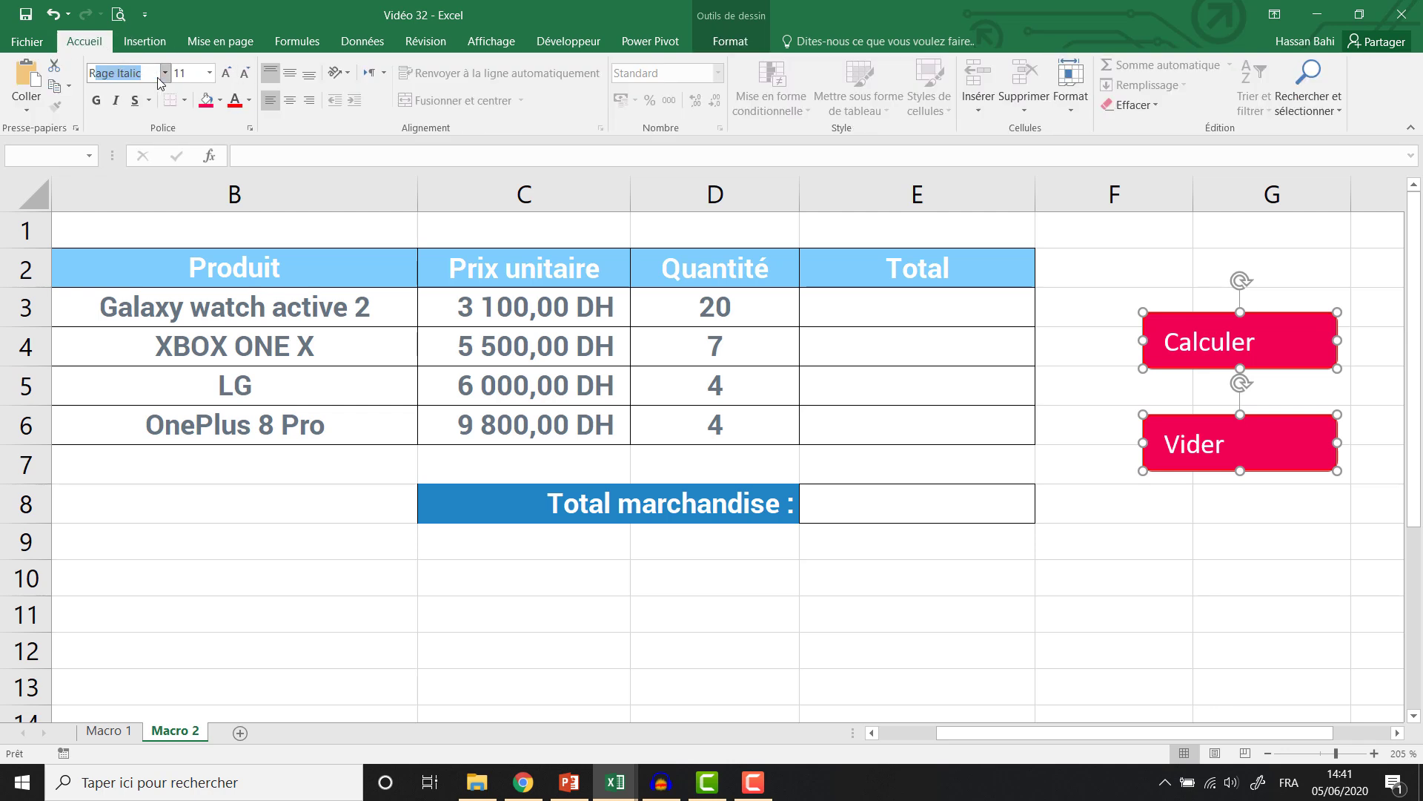
key("Return")
left_click(226, 73)
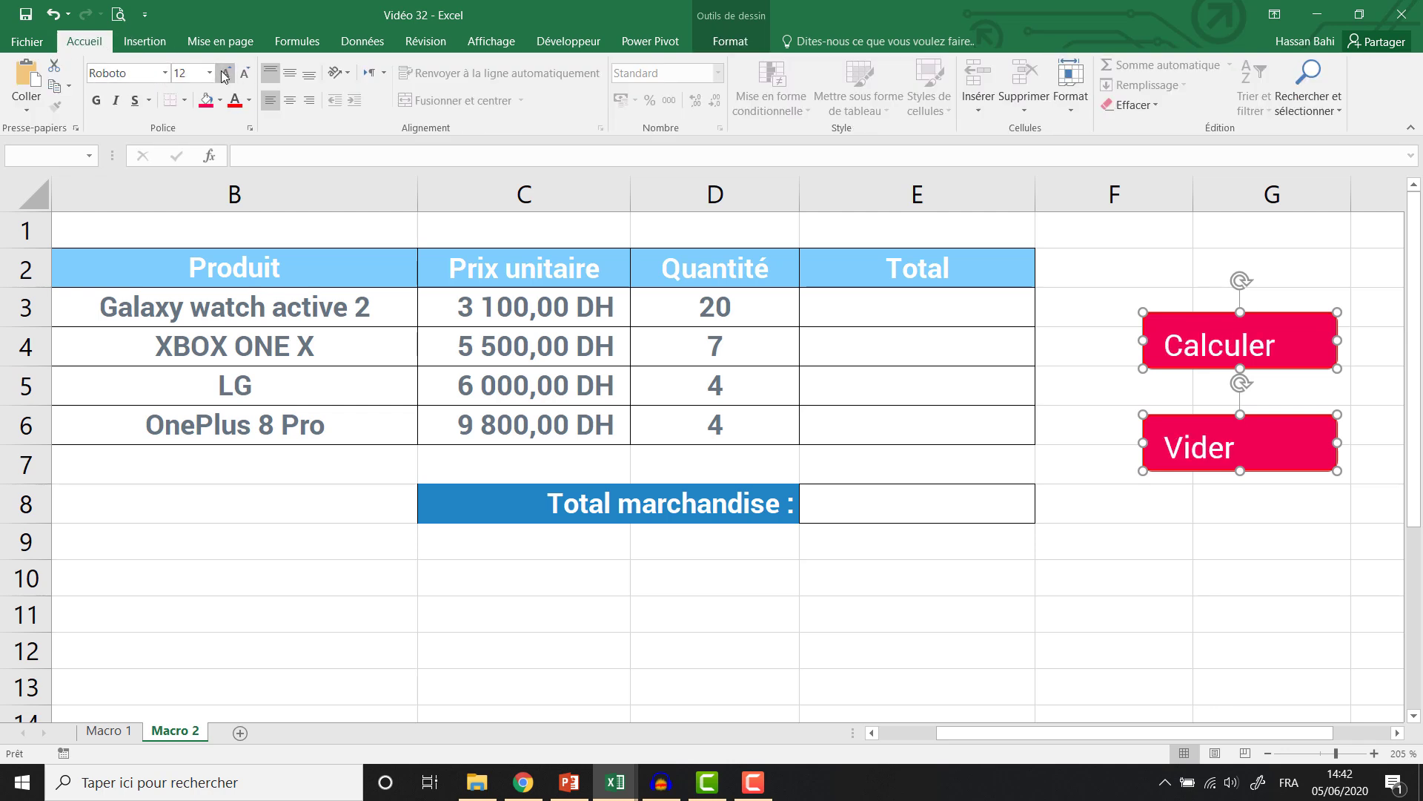
left_click(290, 100)
left_click(290, 73)
left_click(97, 100)
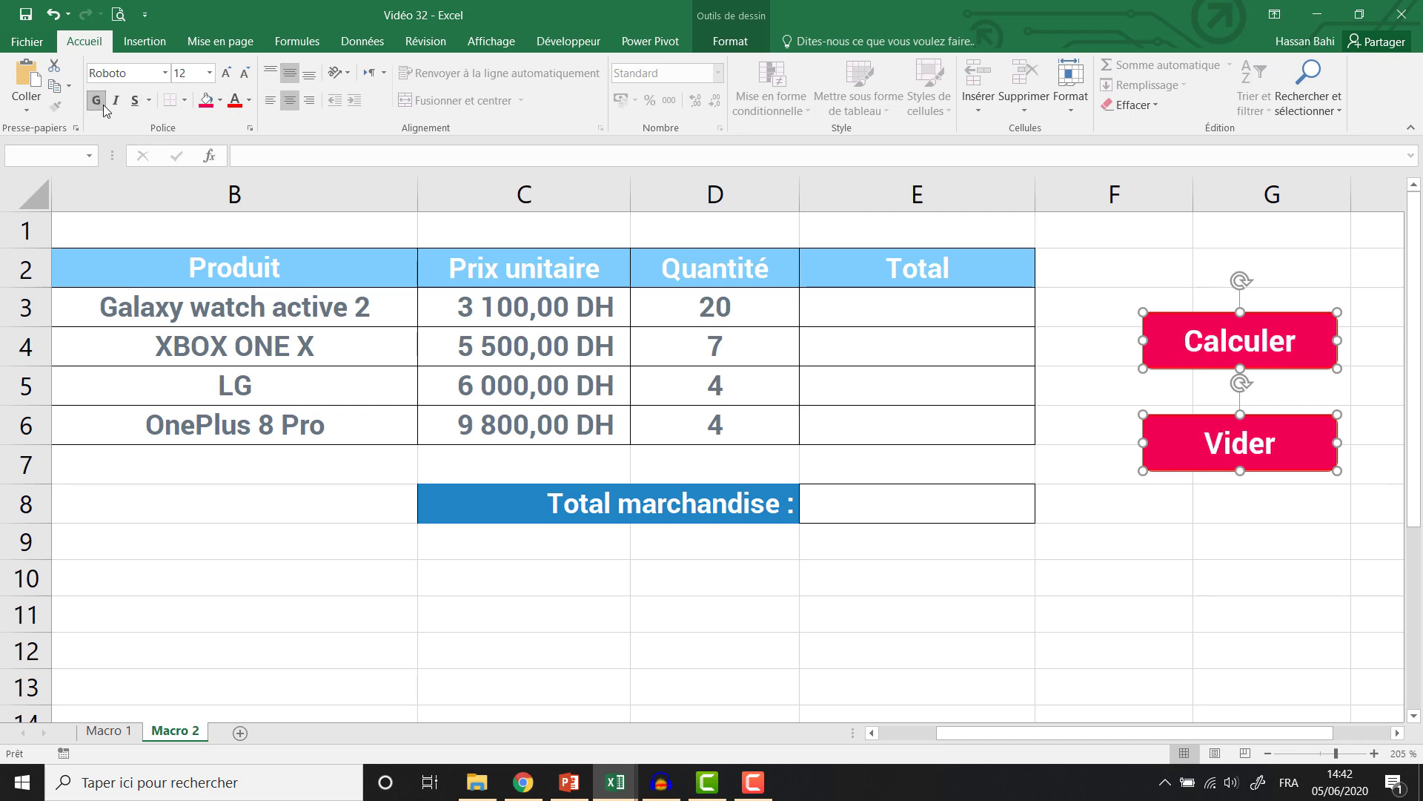
Turn off the gridlines on the Macro 2 sheet via Affichage > Quadrillage.
left_click(1143, 531)
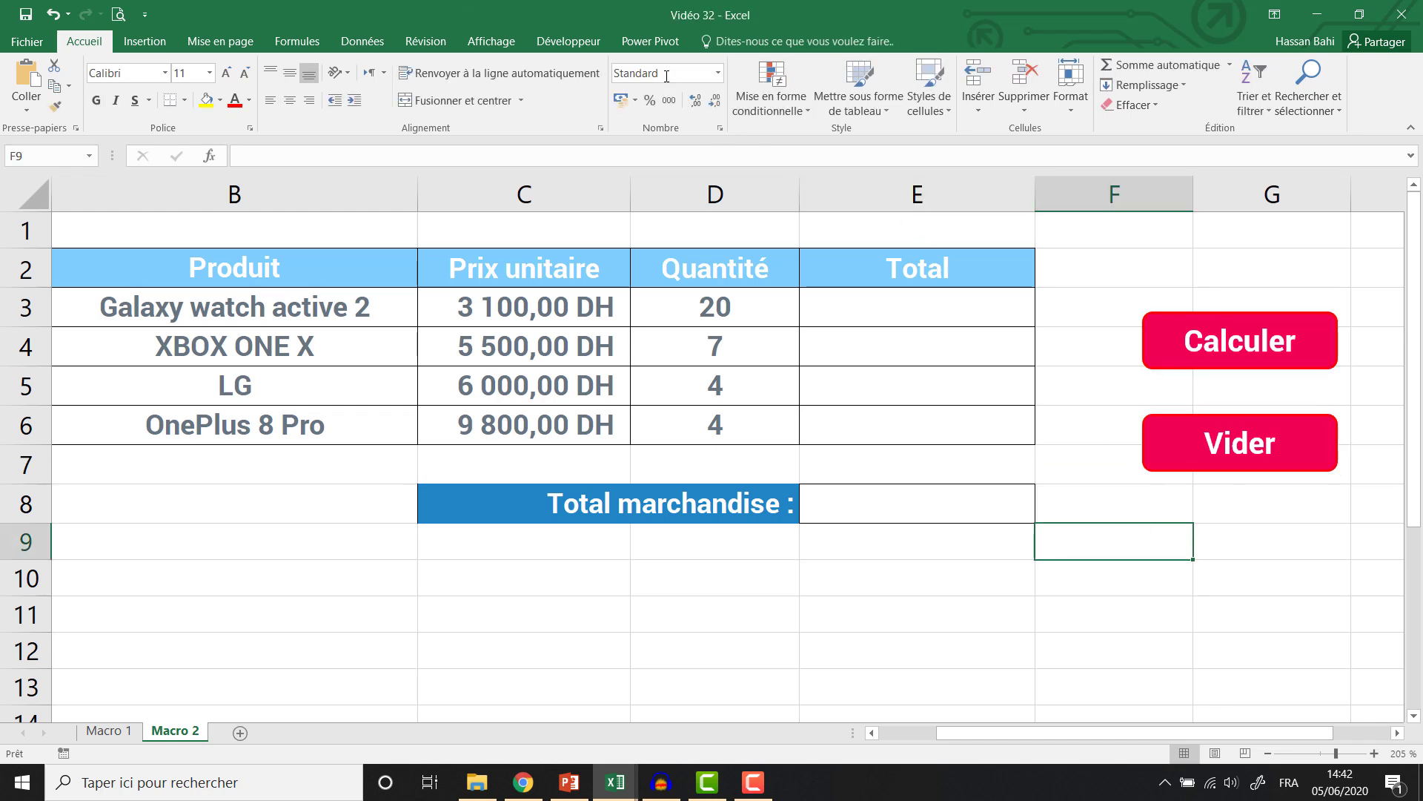
left_click(502, 44)
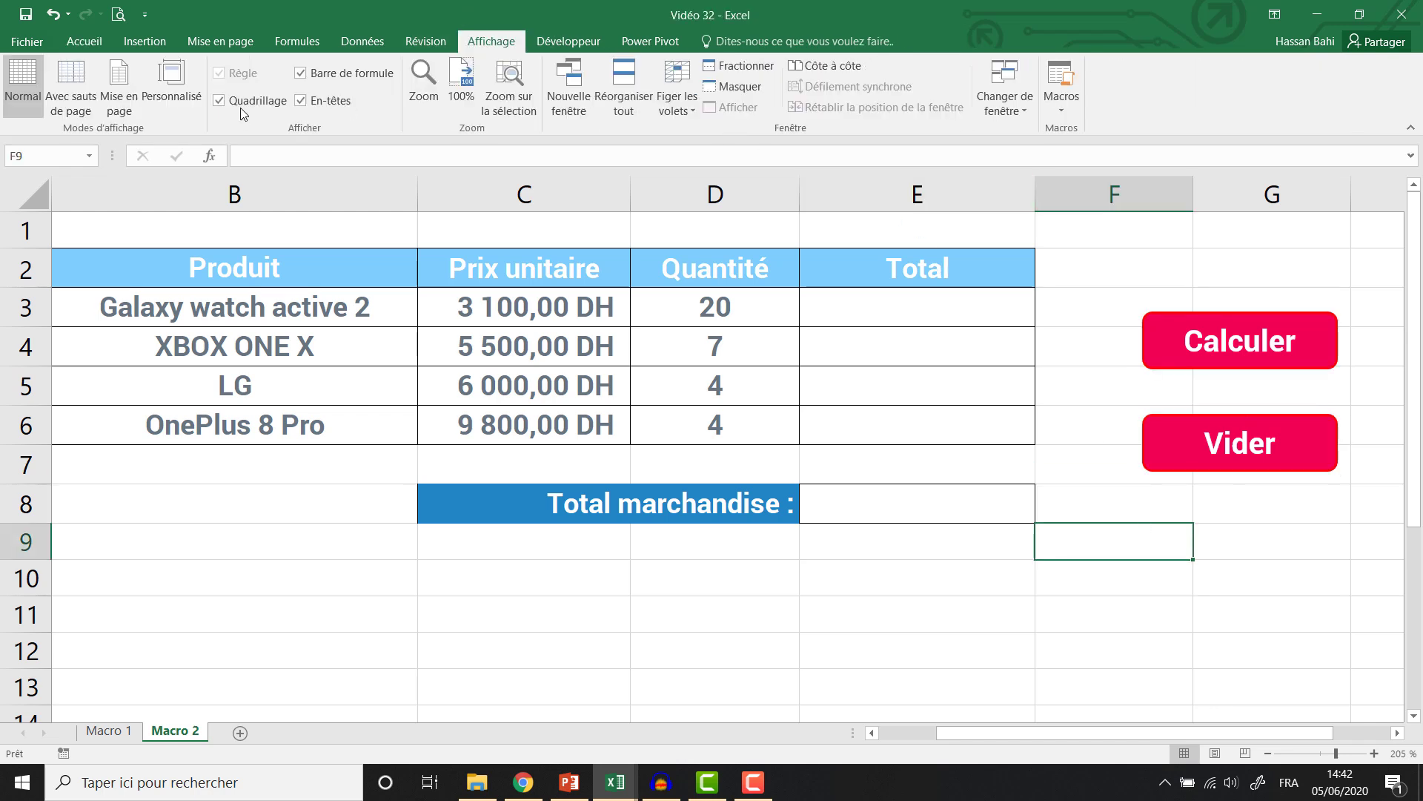
left_click(219, 100)
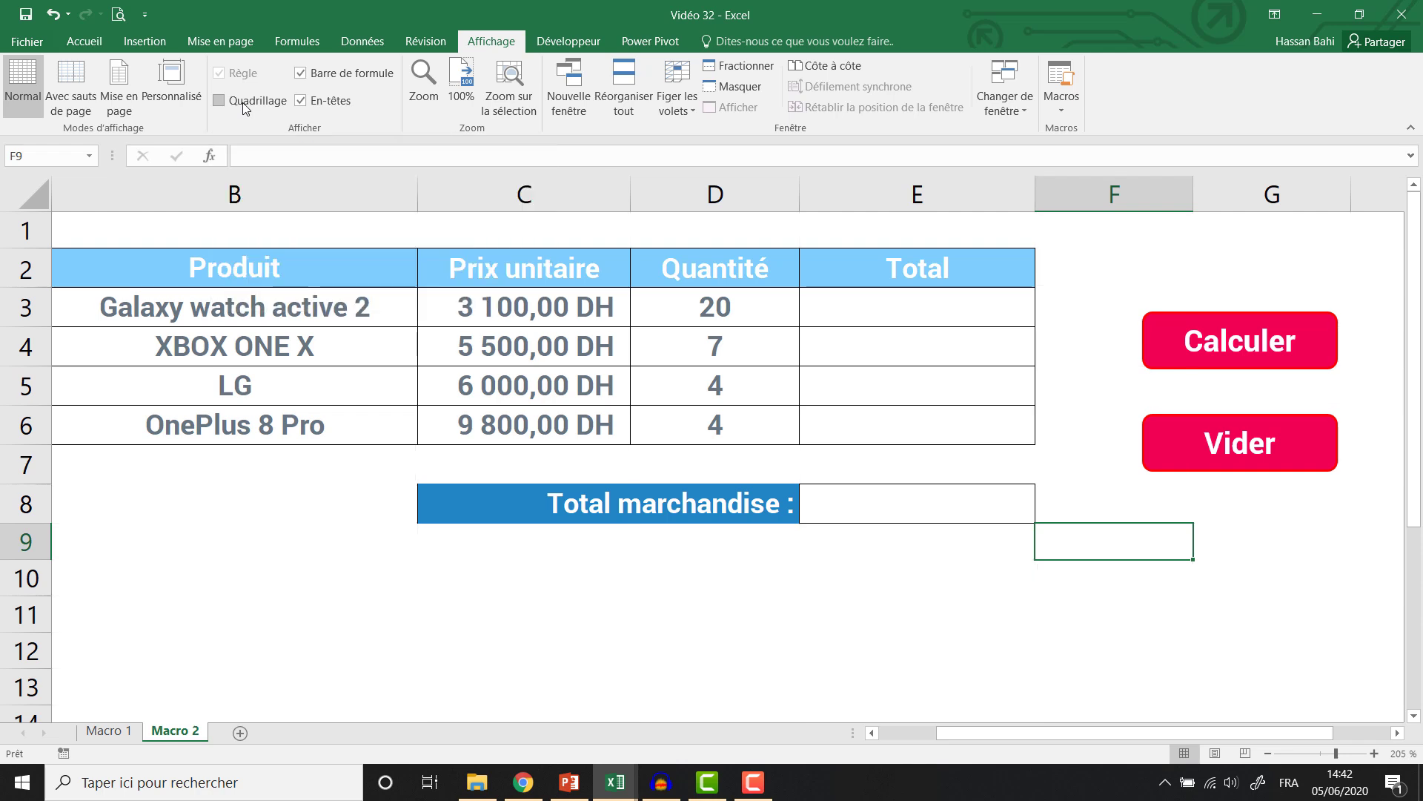
left_click(909, 732)
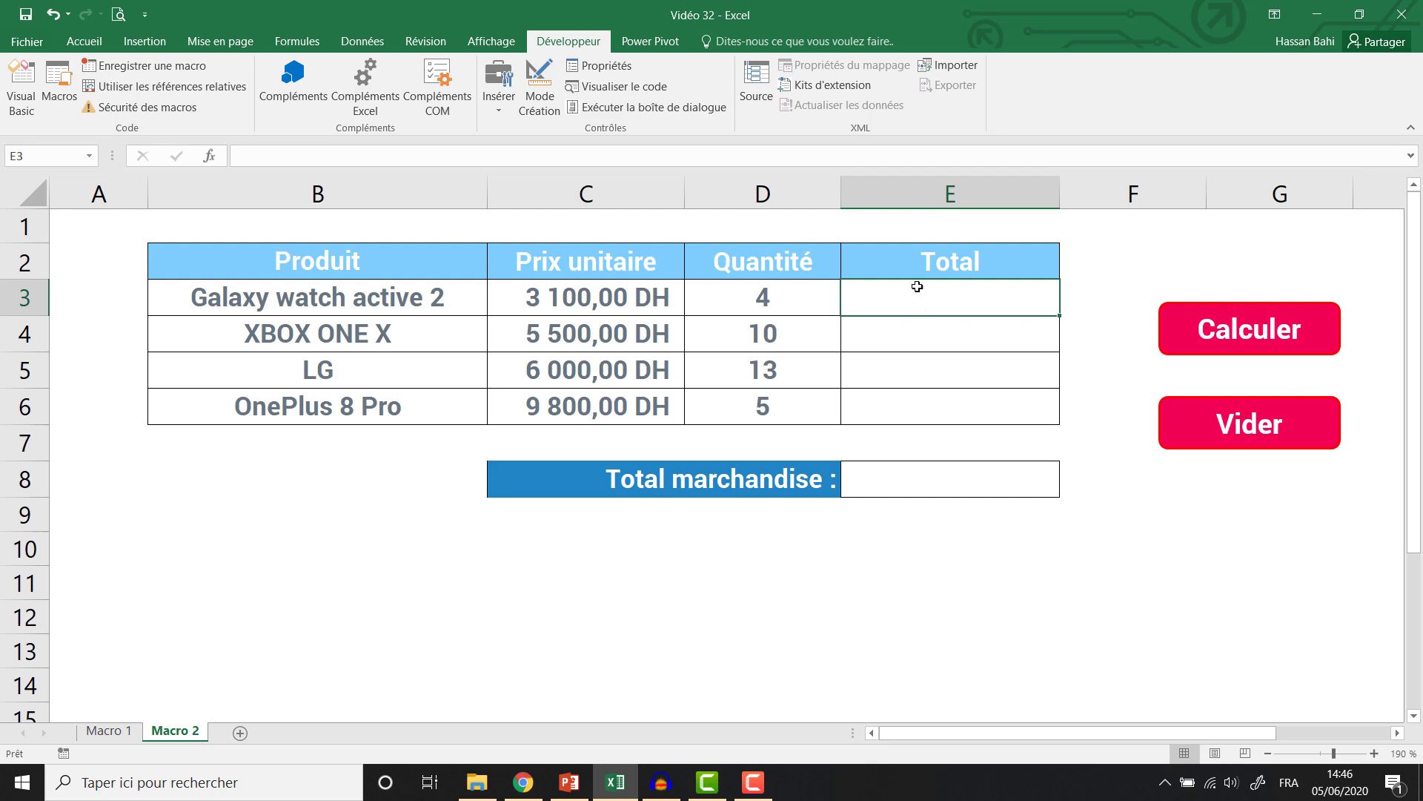
Start recording macro 'Calucl' and fill E3:E6 with the total formula =C3*D3.
left_click(120, 69)
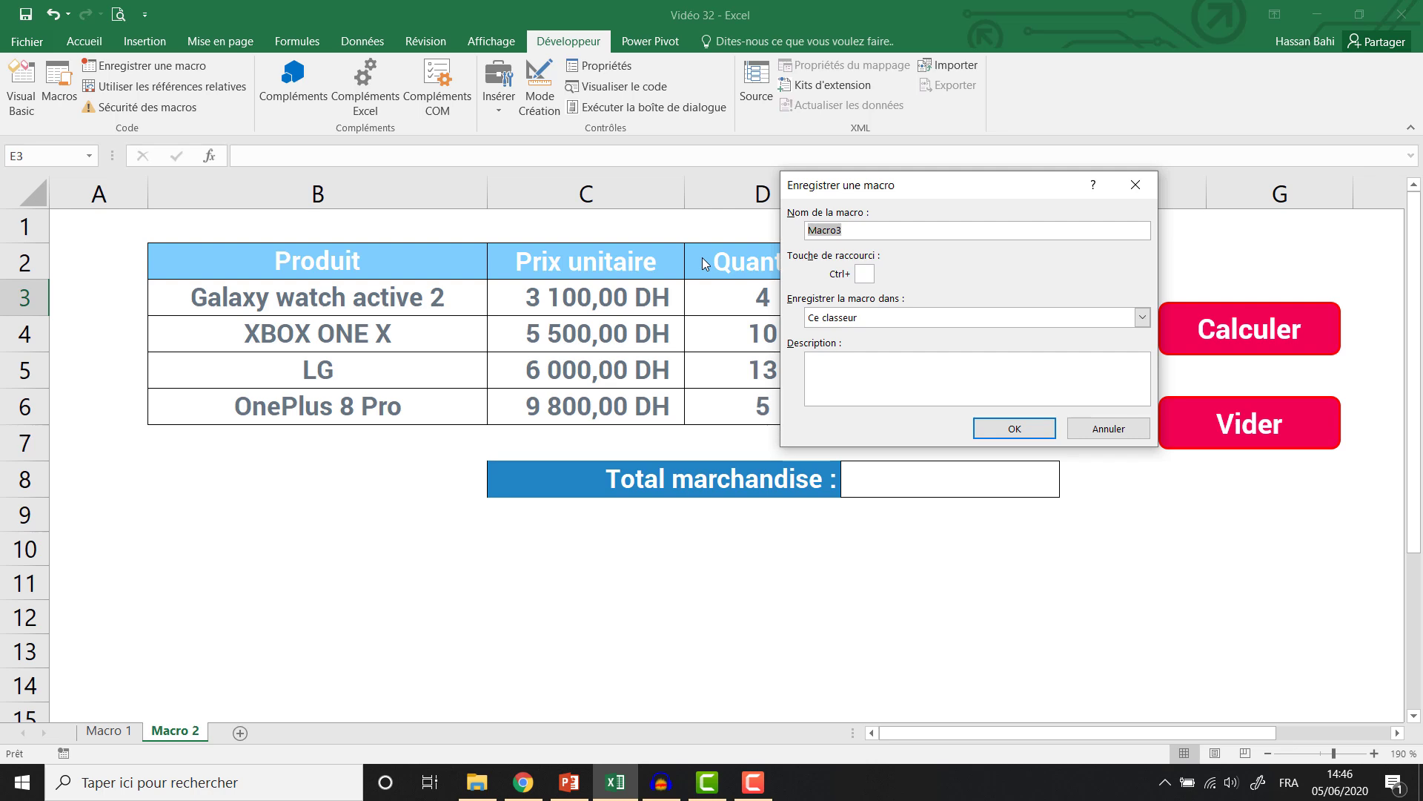
type("Calucle")
left_click(1010, 428)
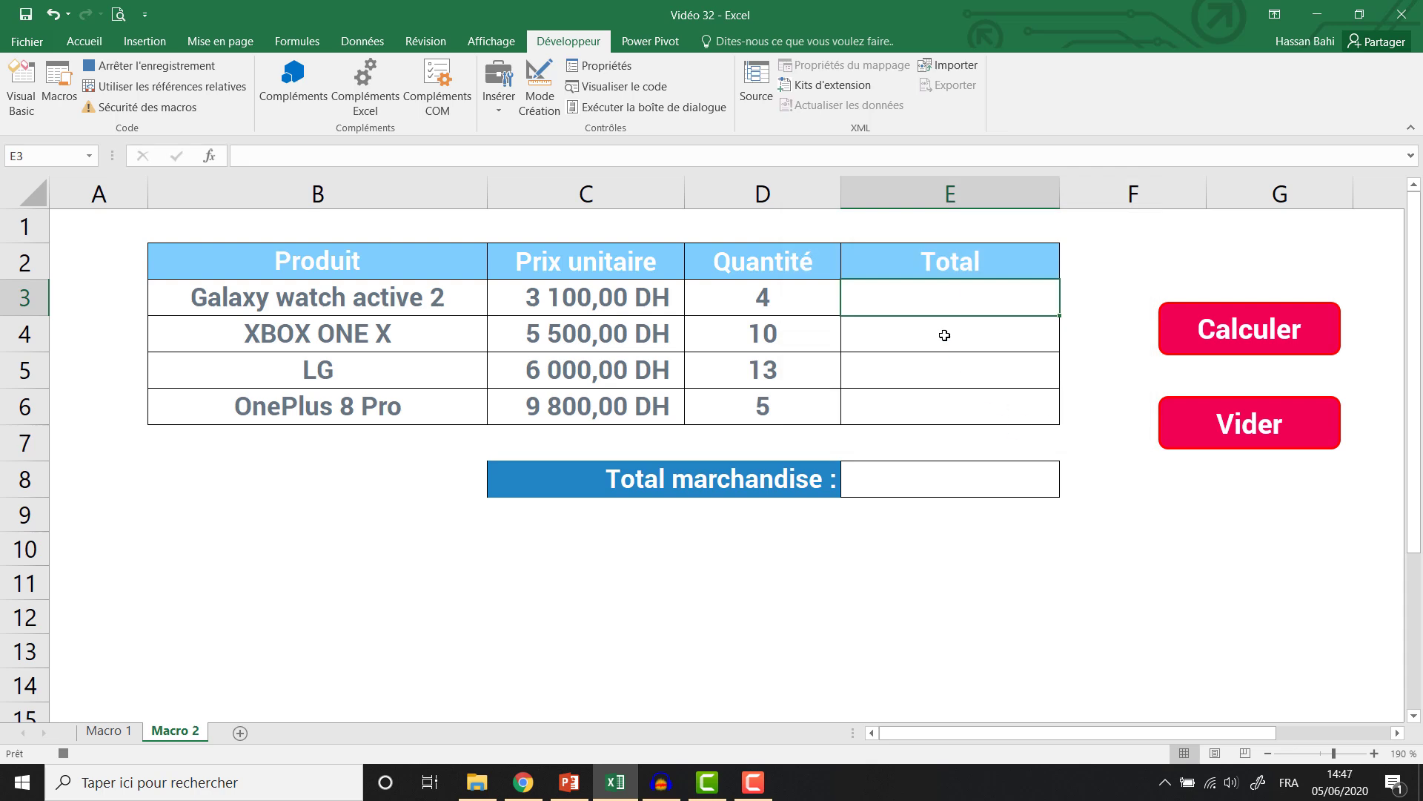
type("=")
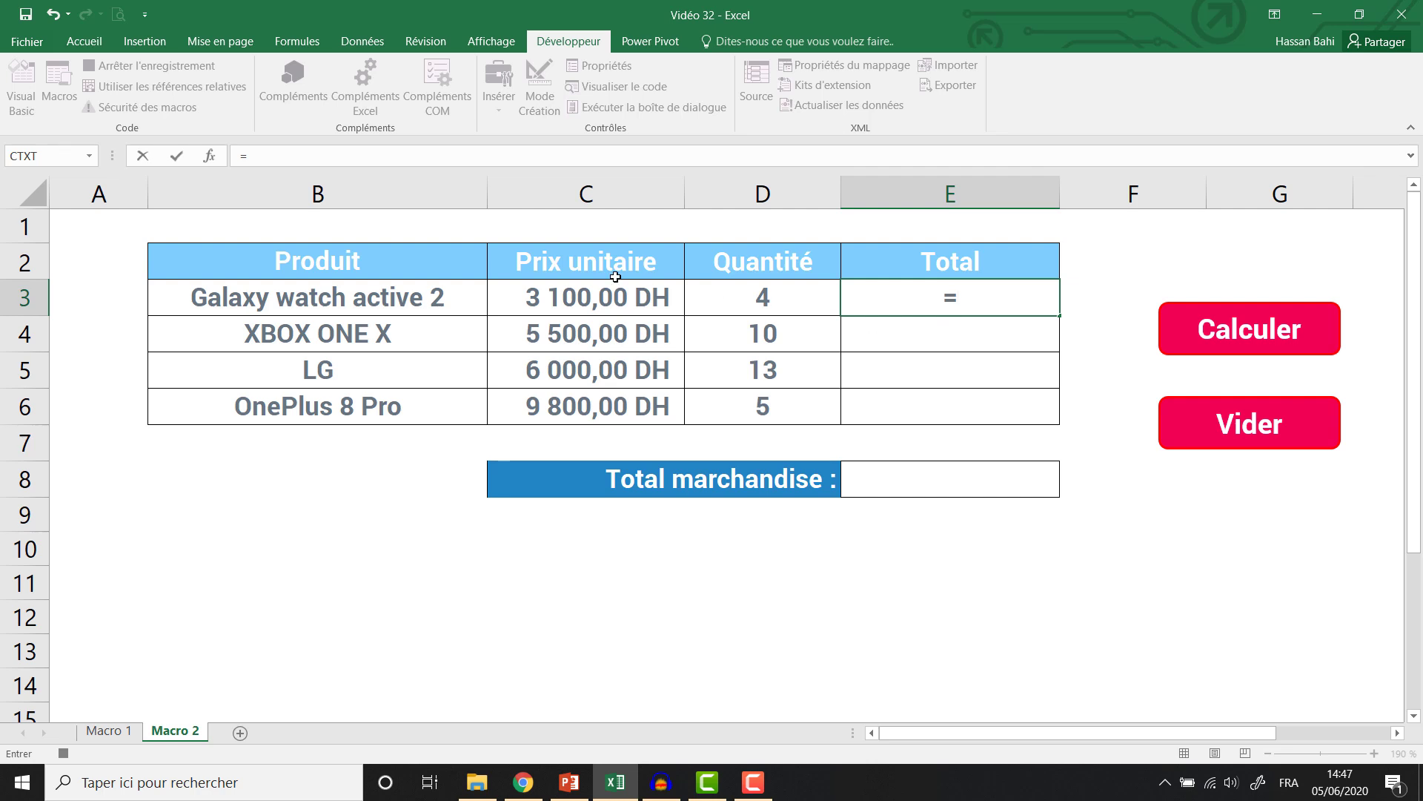
left_click(616, 292)
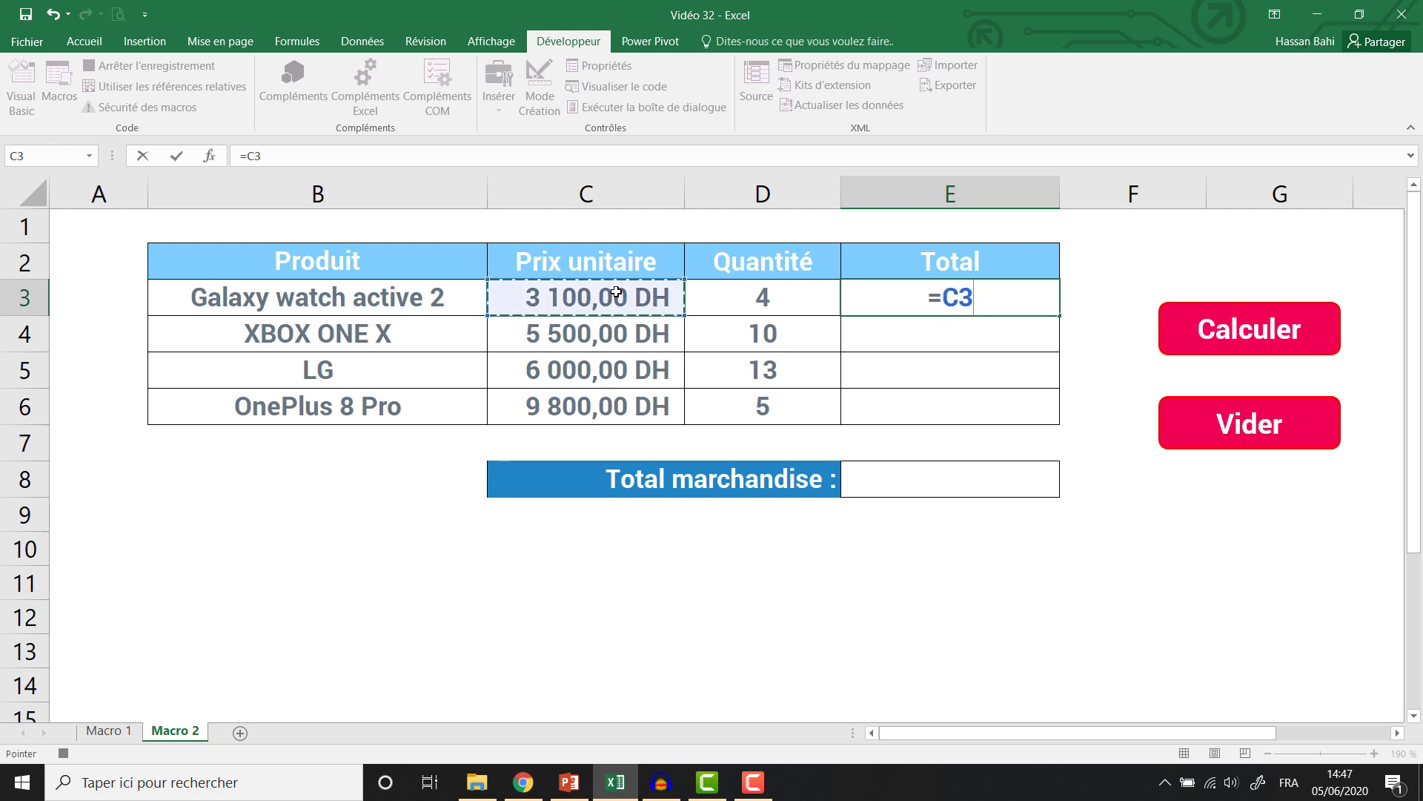
type("*")
left_click(724, 297)
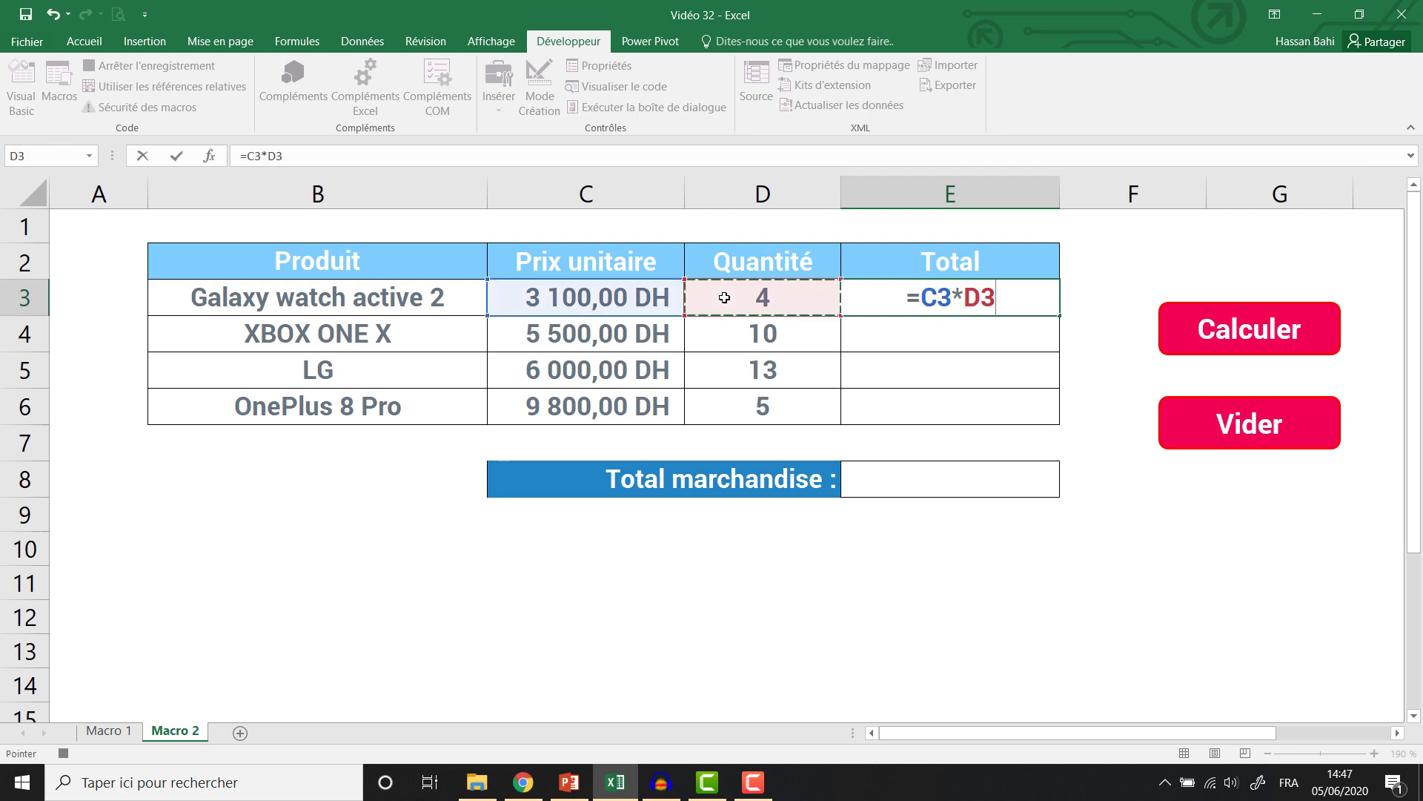
key("Return")
left_click(1056, 304)
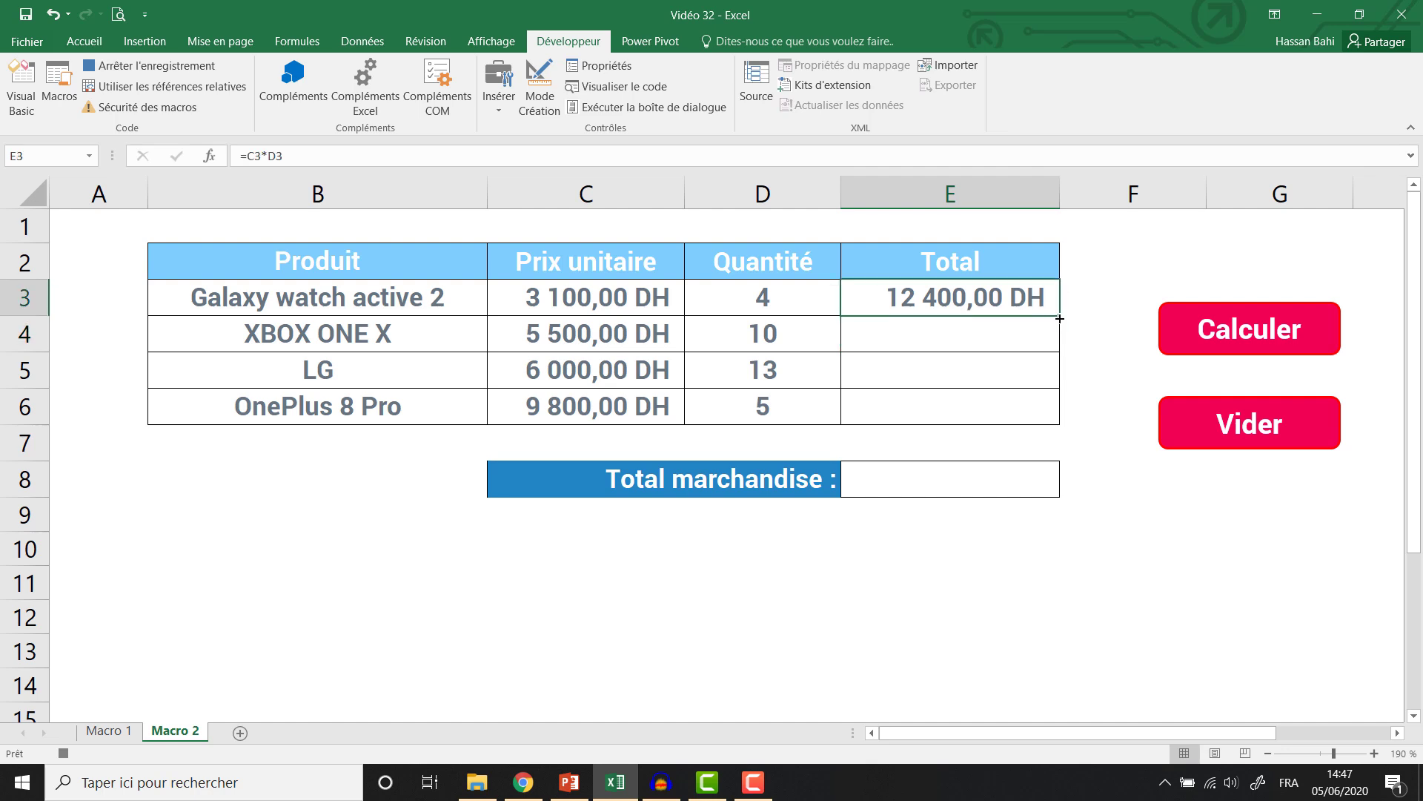
double_click(1060, 319)
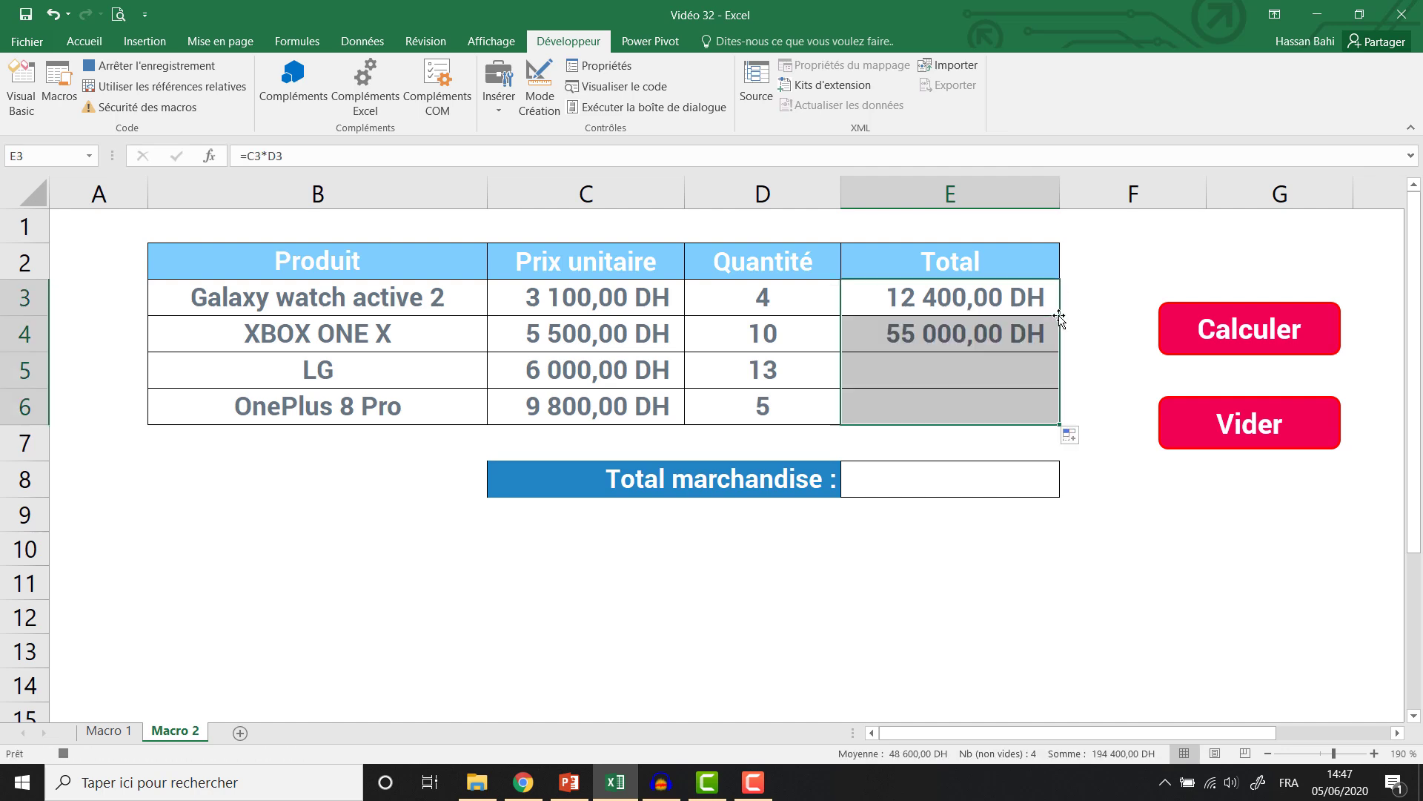
Enter =somme(E3:E6) in E8 for the 194 400,00 DH merchandise total.
left_click(943, 483)
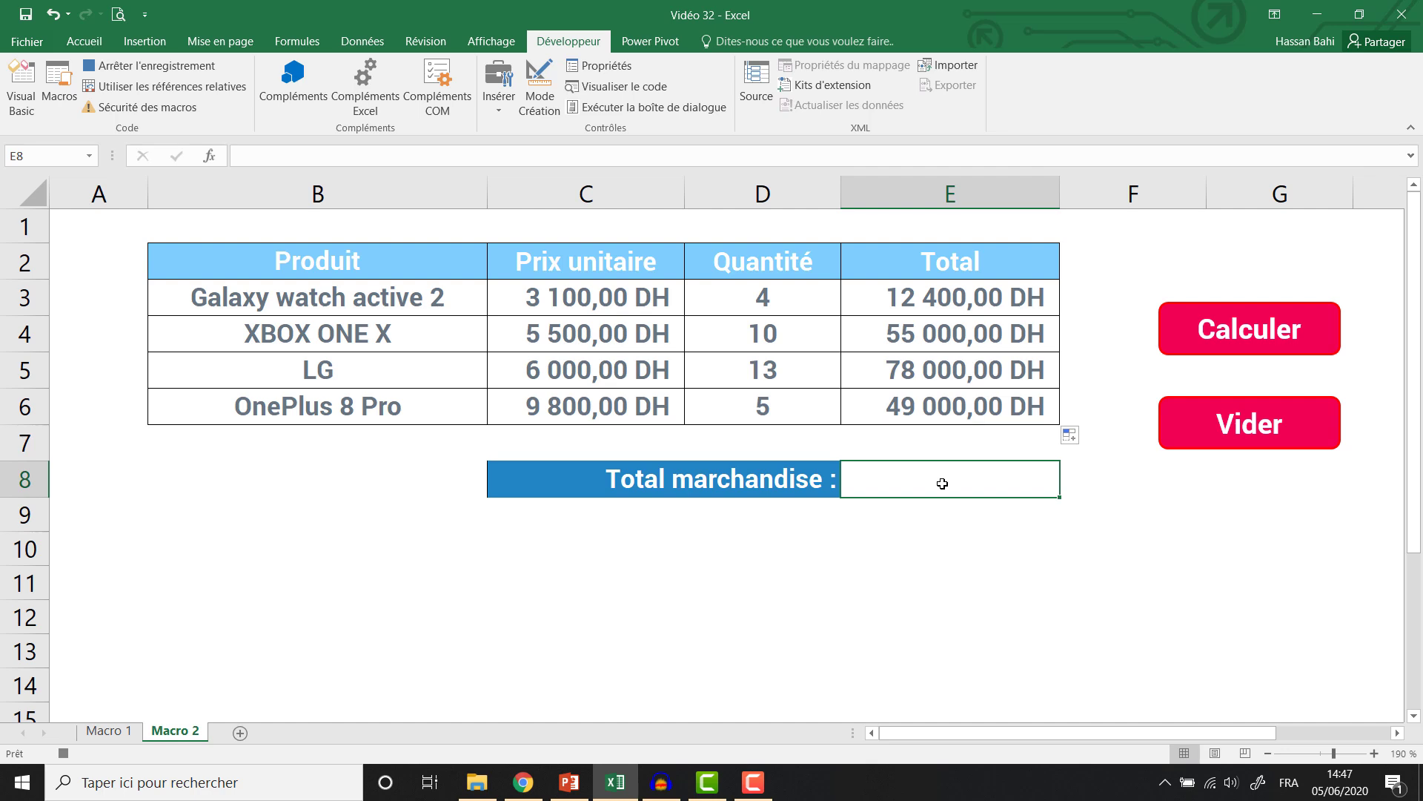
type("=")
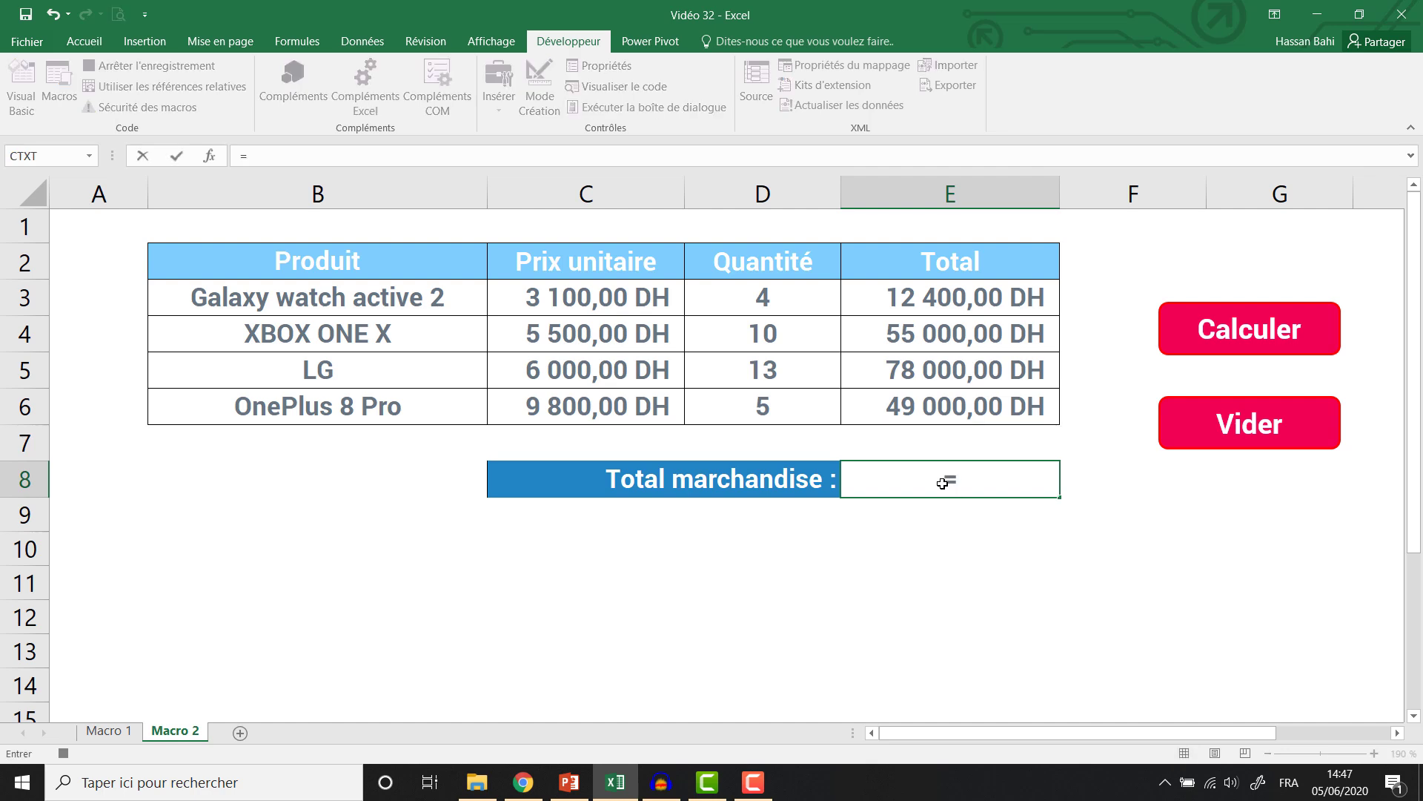
type("somme")
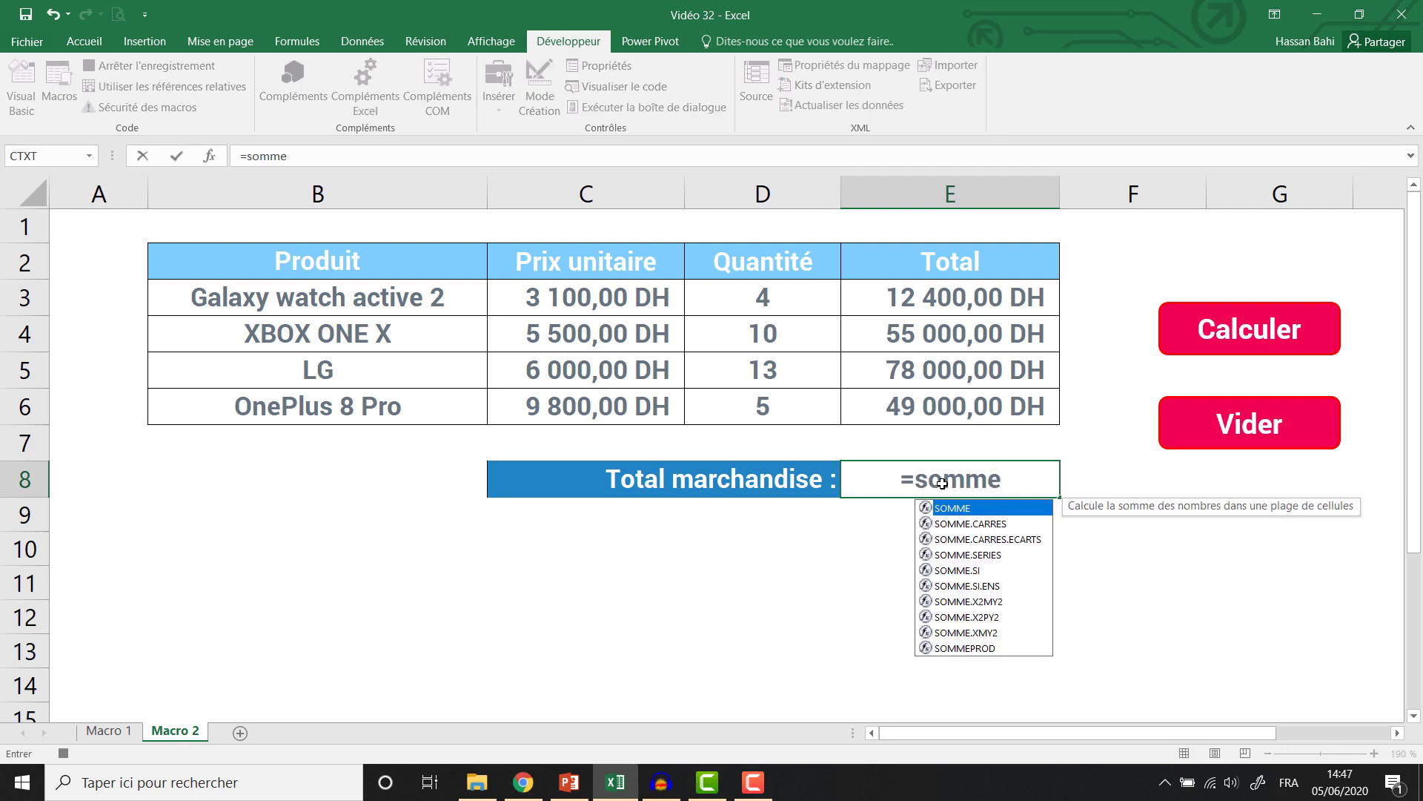
key("BackSpace")
type("e(")
left_click_drag(929, 297, 931, 415)
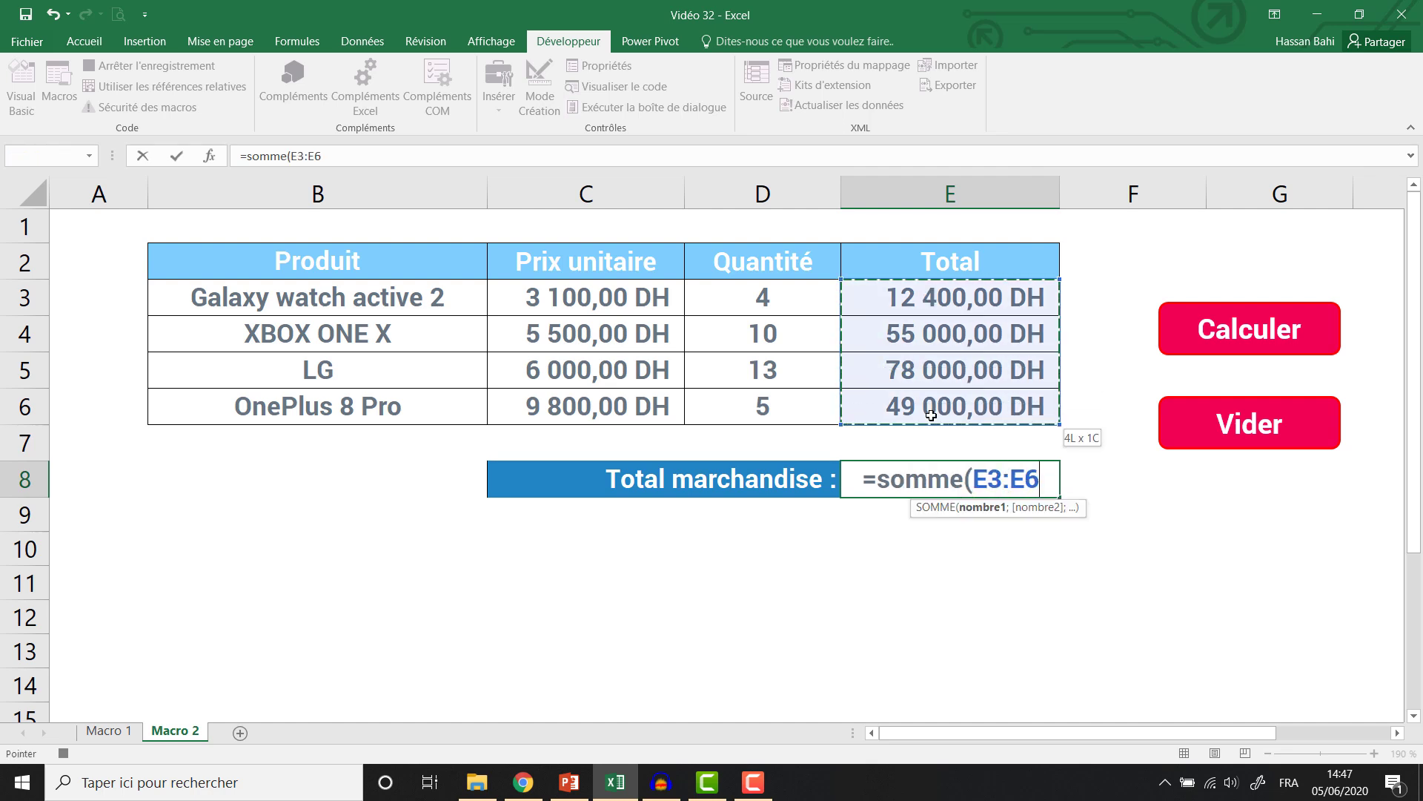
type(")")
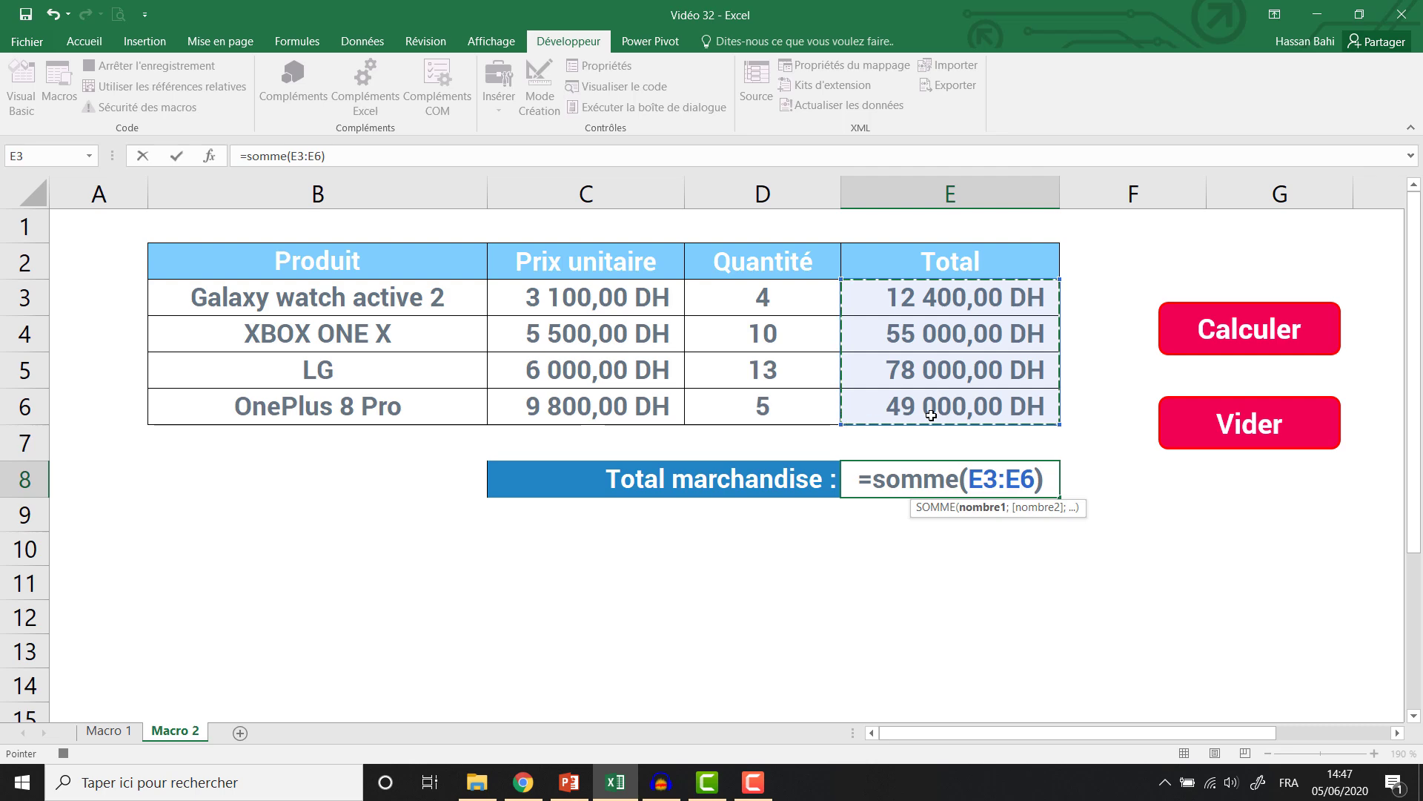
key("Return")
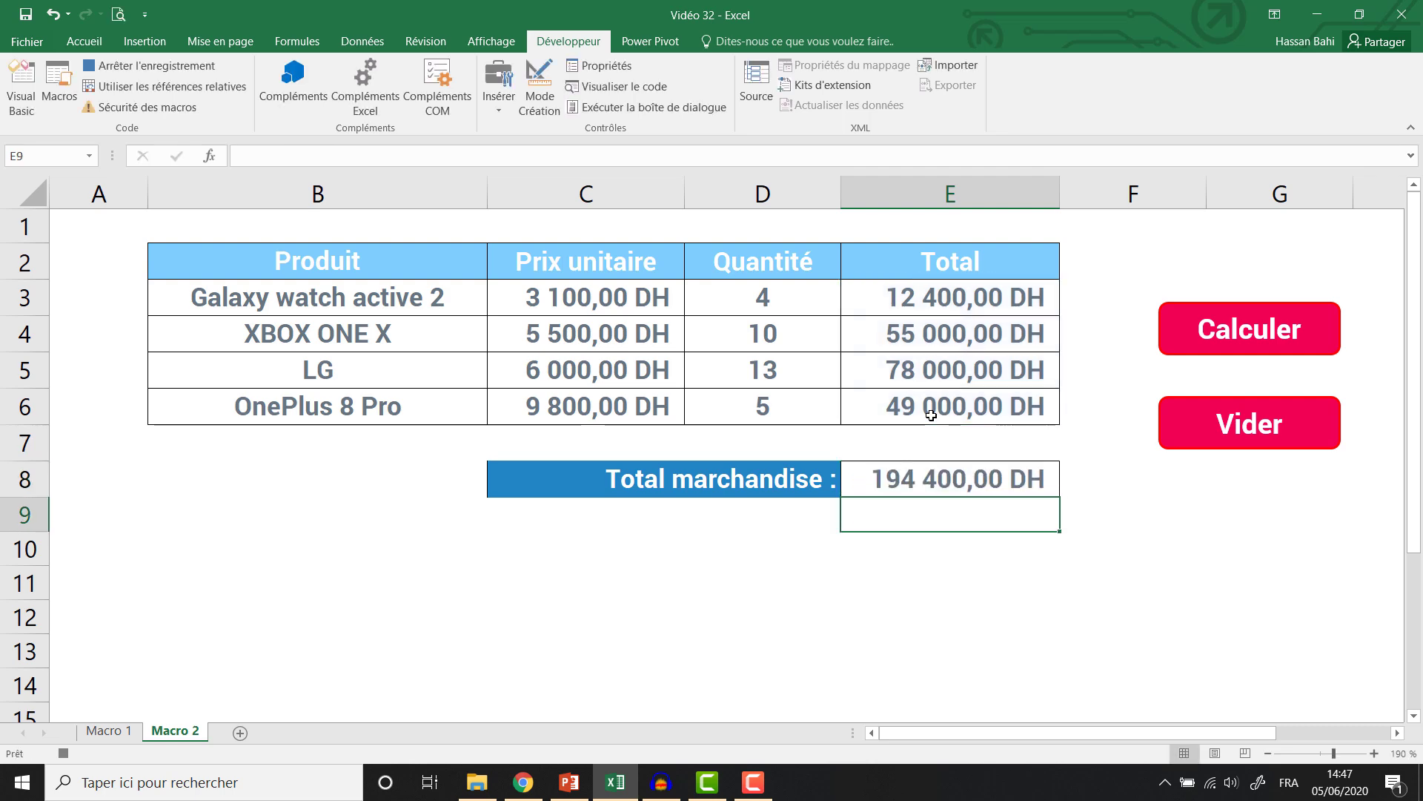
Stop the macro recording and assign the Calucler macro to the Calculer button.
left_click(148, 65)
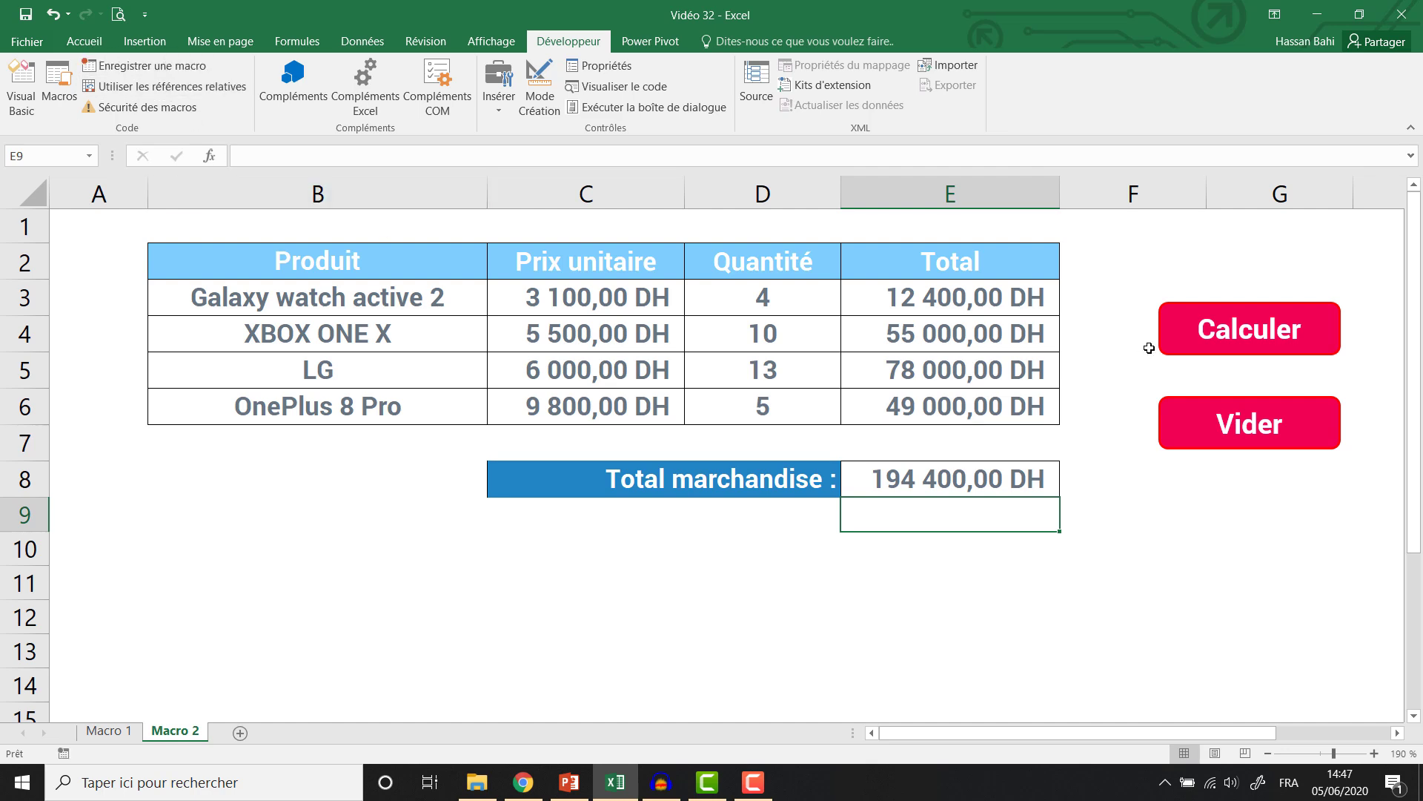
right_click(1191, 332)
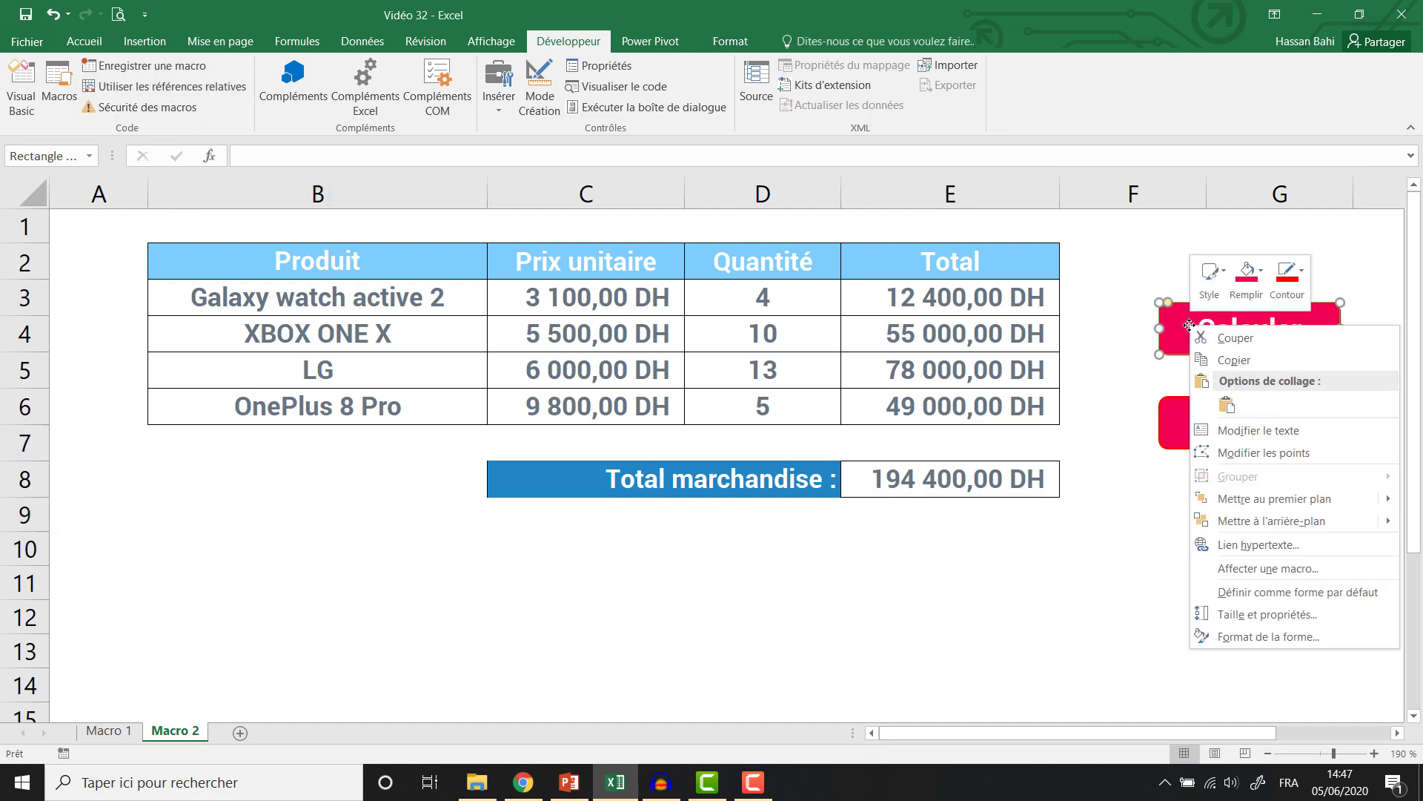
left_click(1213, 568)
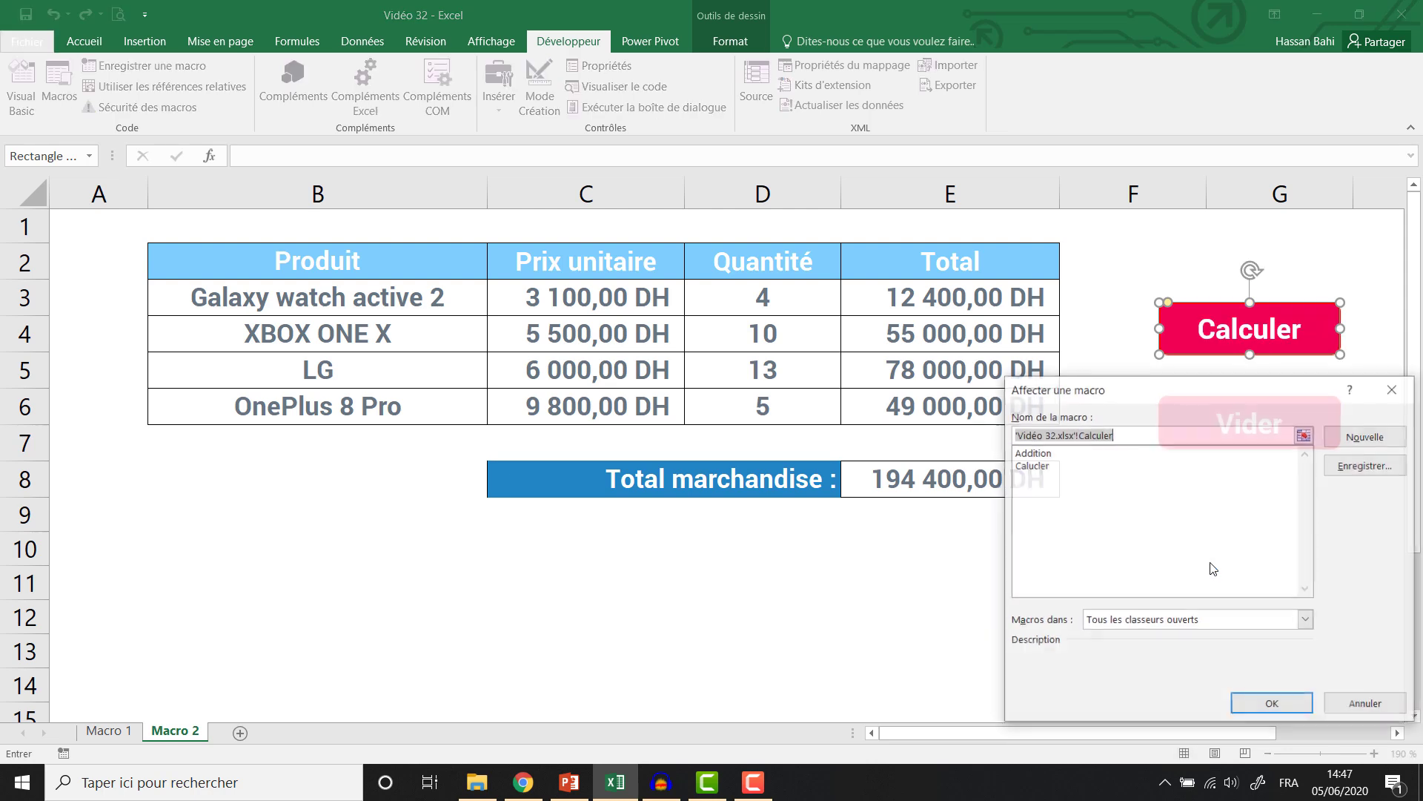
left_click(1039, 466)
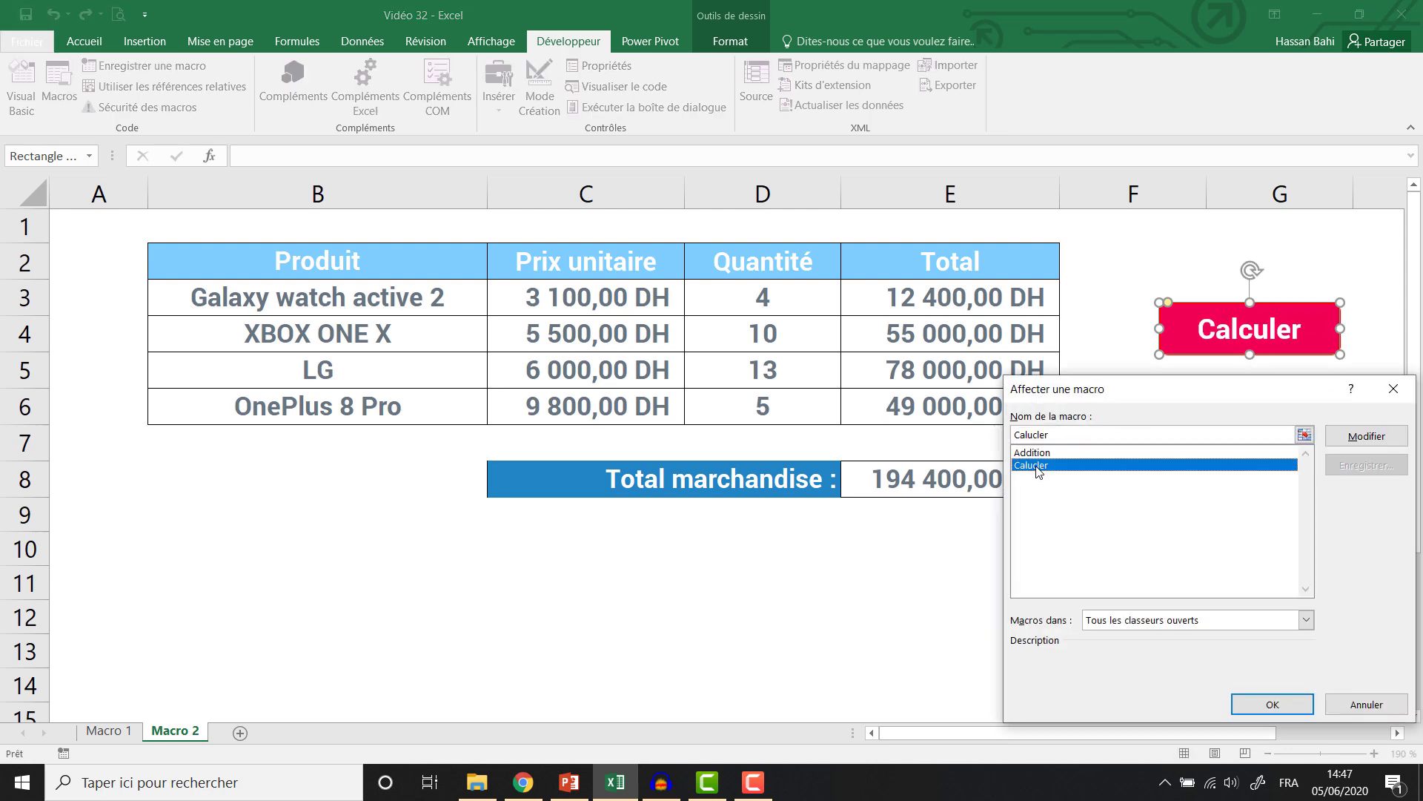
left_click(1266, 706)
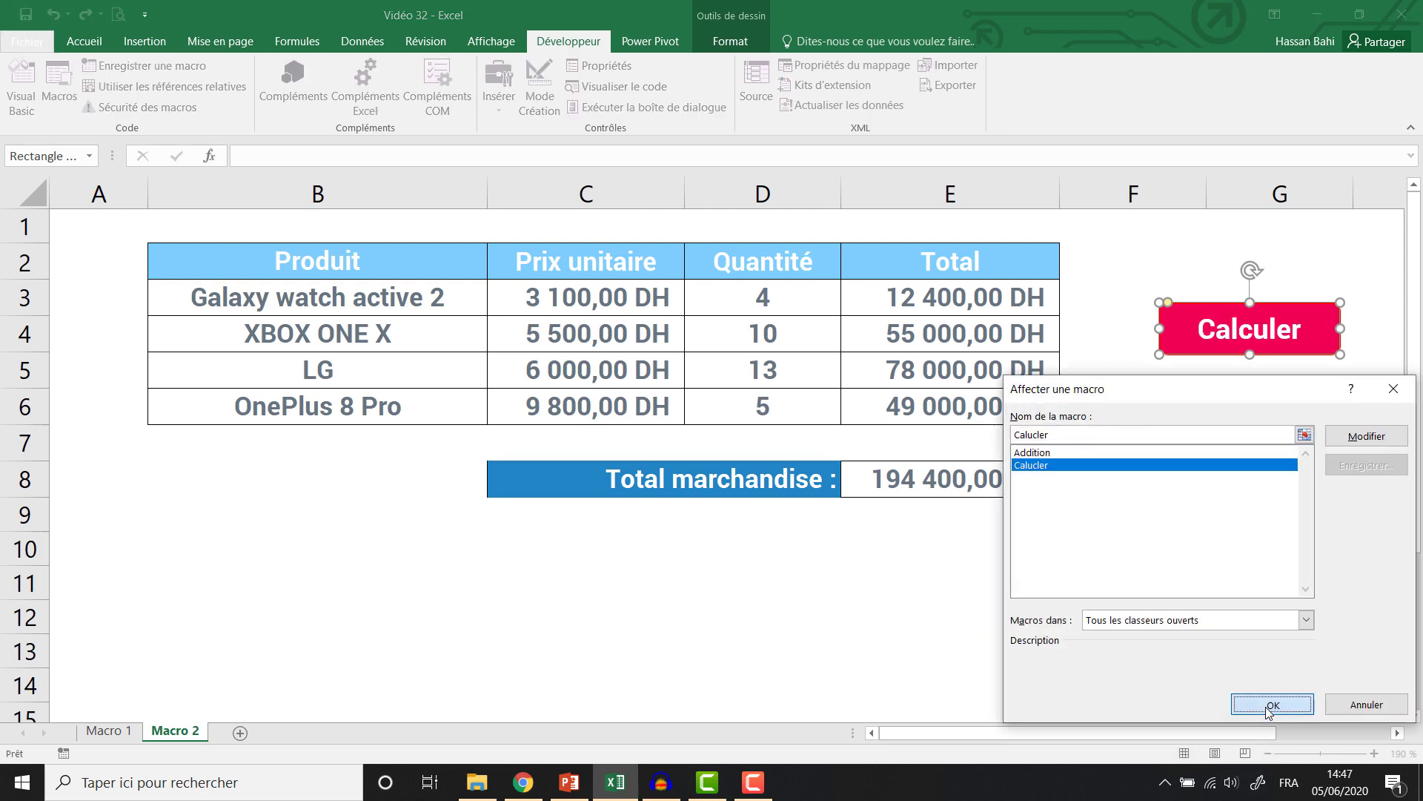
Clear the totals in E3:E6 and the Total marchandise cell E8, ending on E3.
left_click(920, 309)
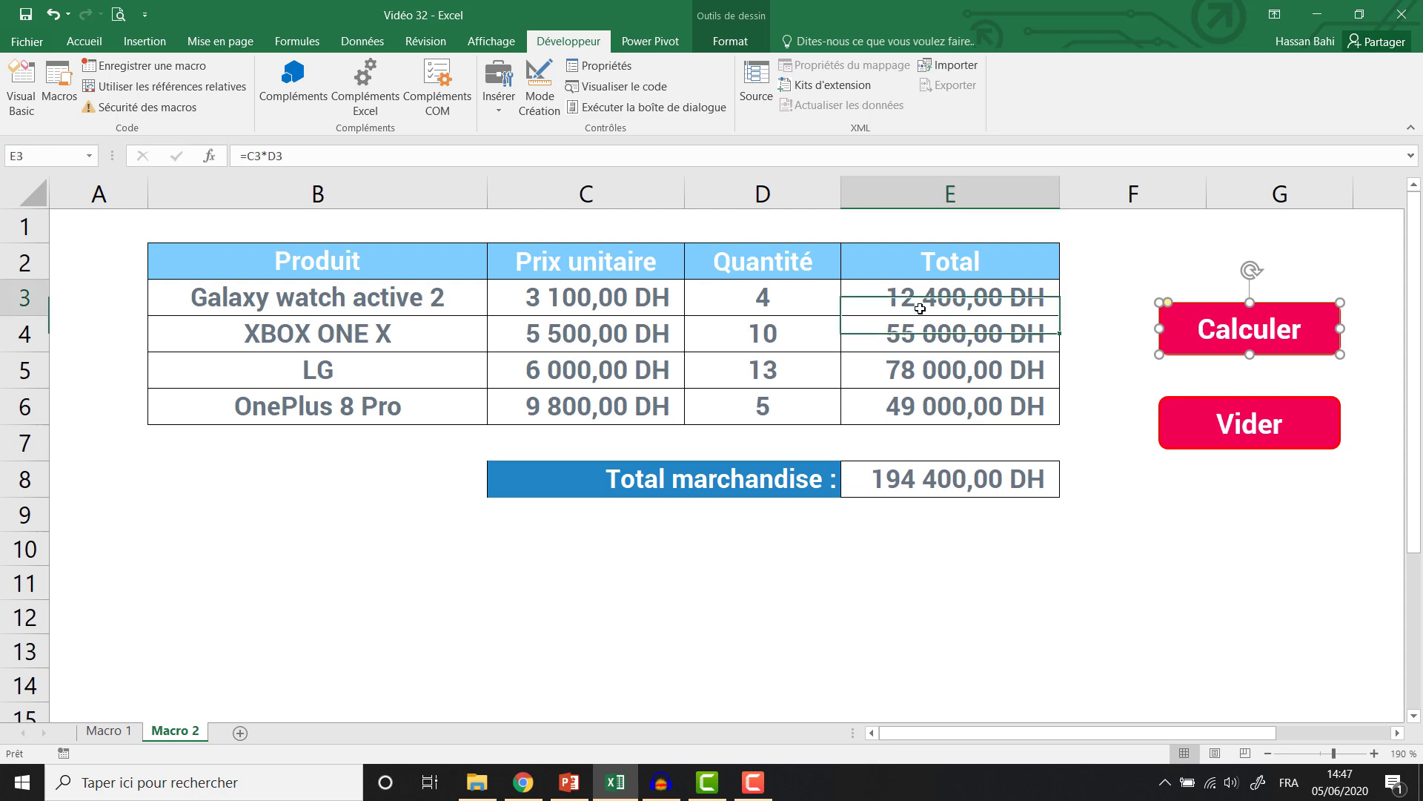
left_click_drag(920, 308, 936, 404)
key("Delete")
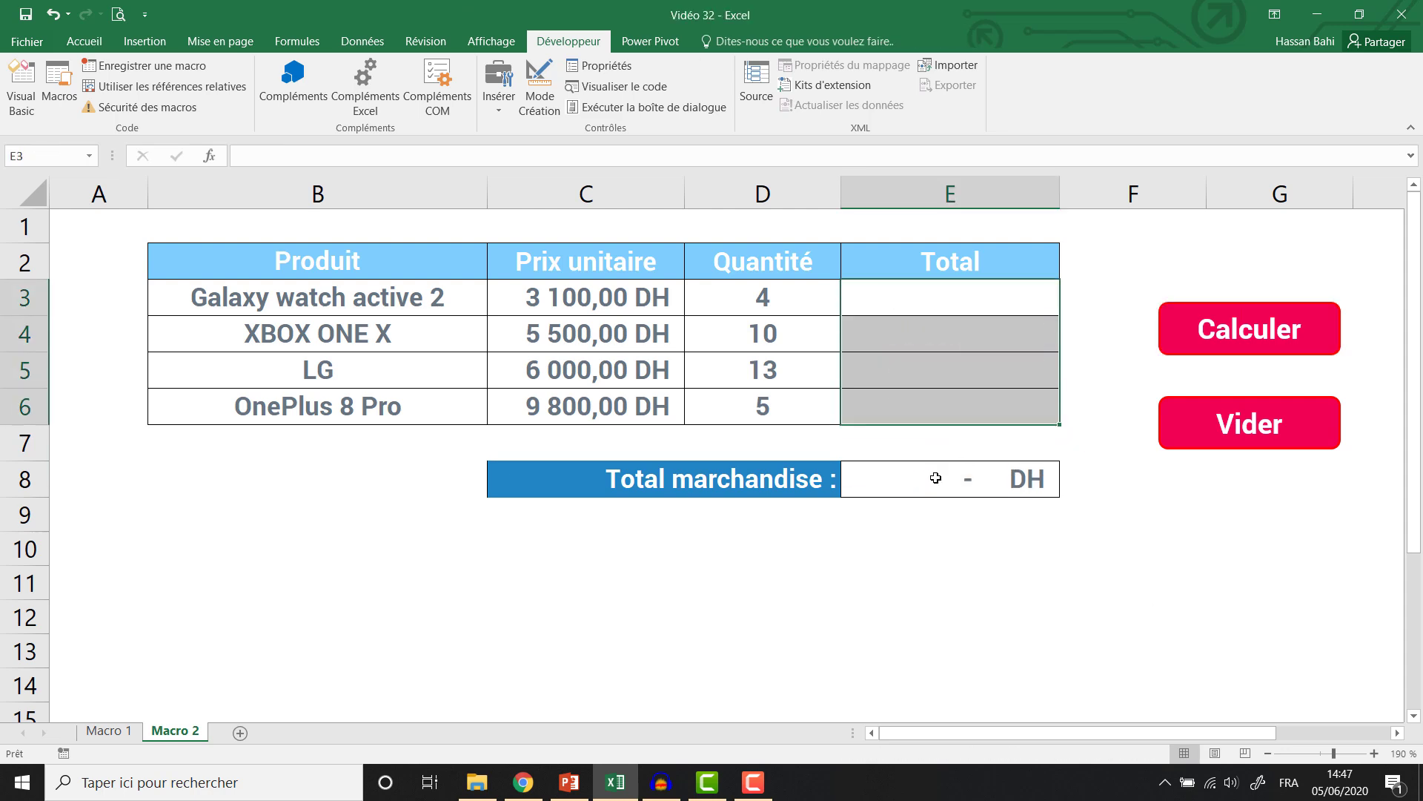
left_click(936, 478)
key("Delete")
left_click(945, 302)
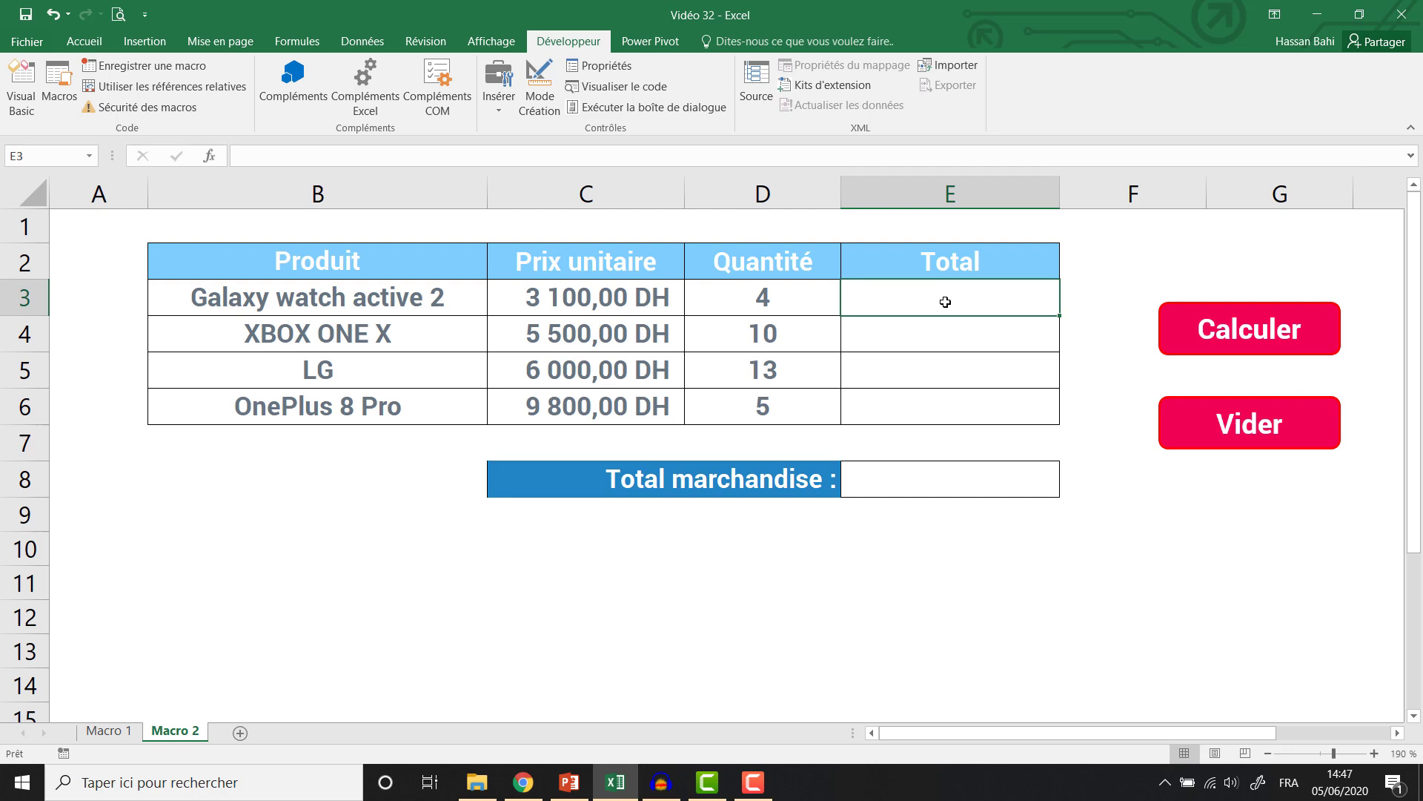
Test the Calculer button, then clear E3:E6 and E8 again.
left_click(1227, 347)
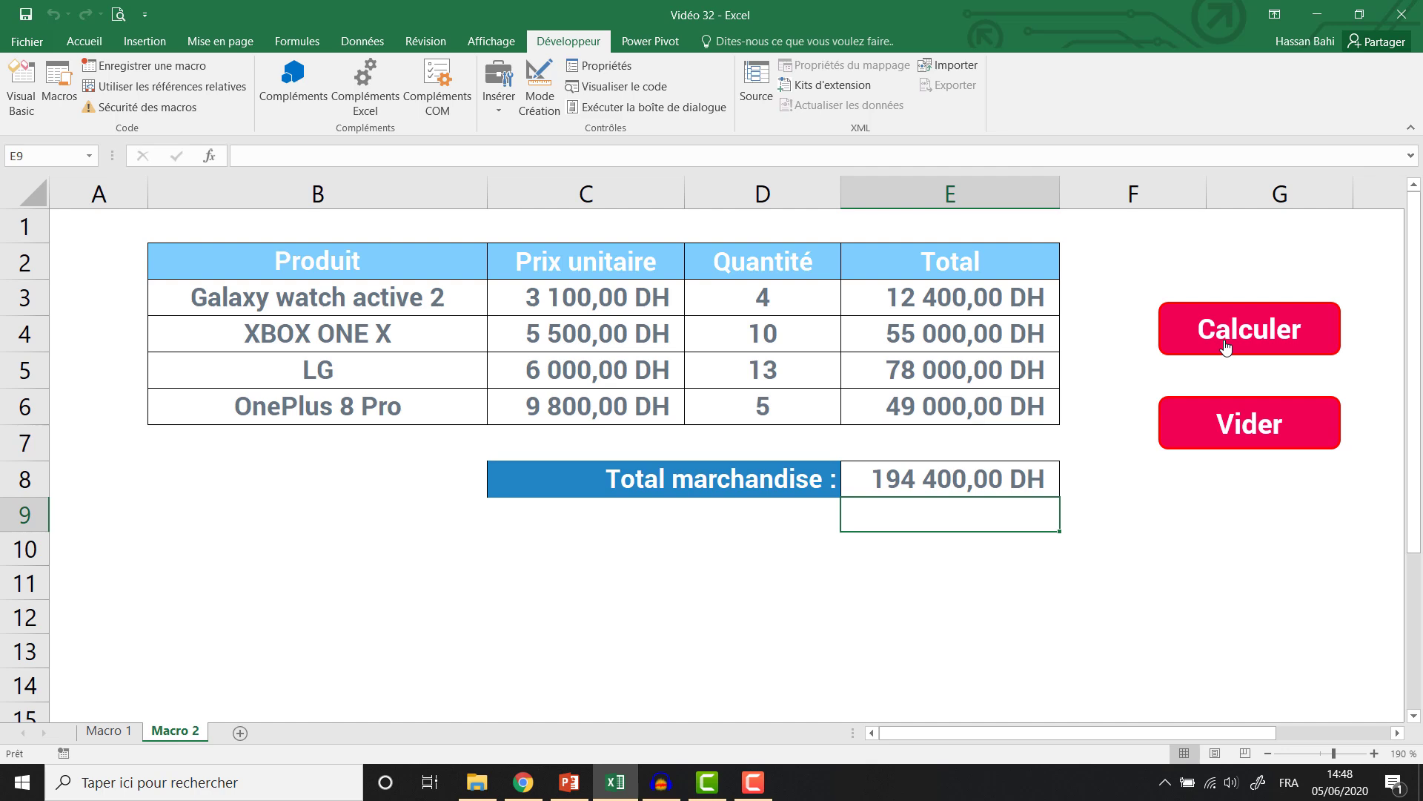
left_click_drag(925, 296, 930, 412)
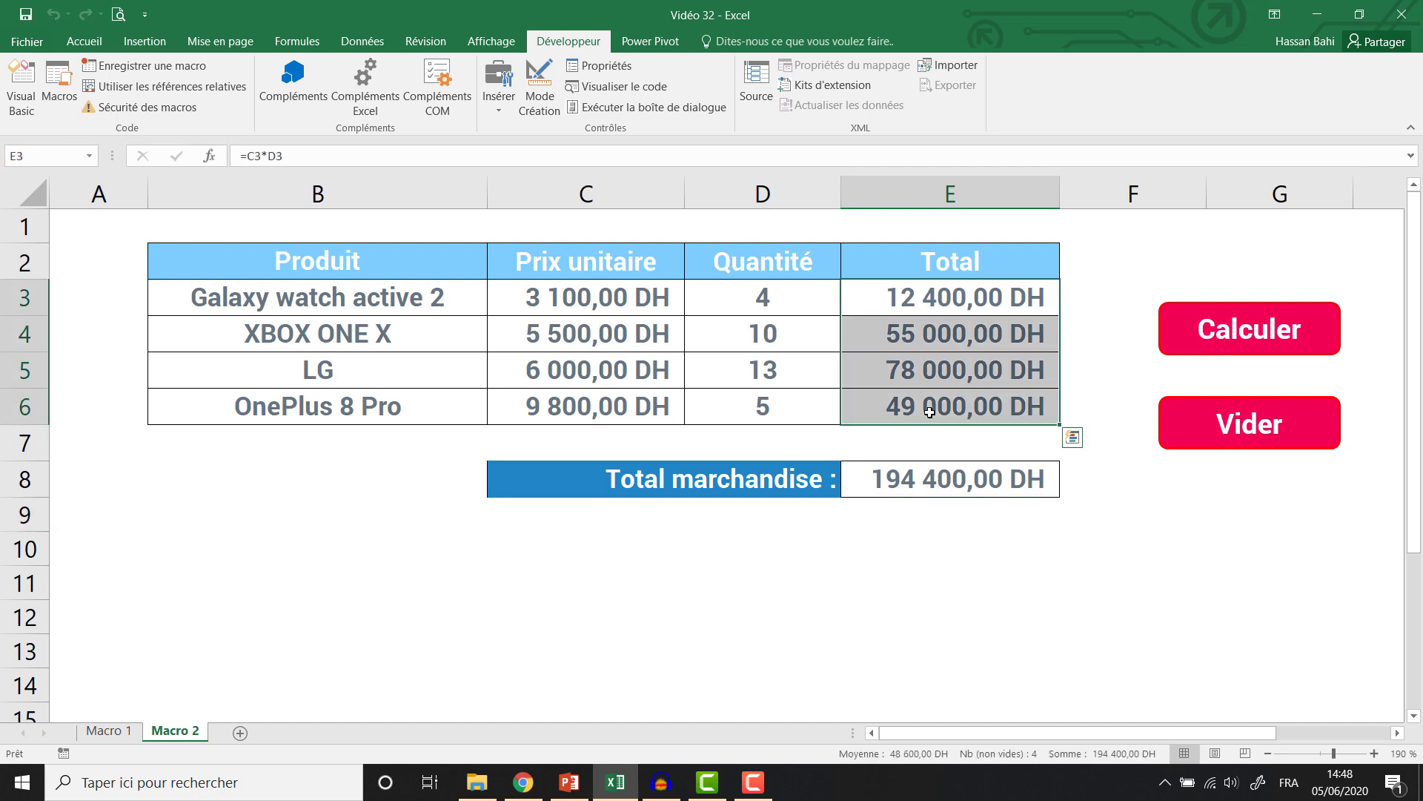
key("Delete")
left_click(909, 467)
key("Delete")
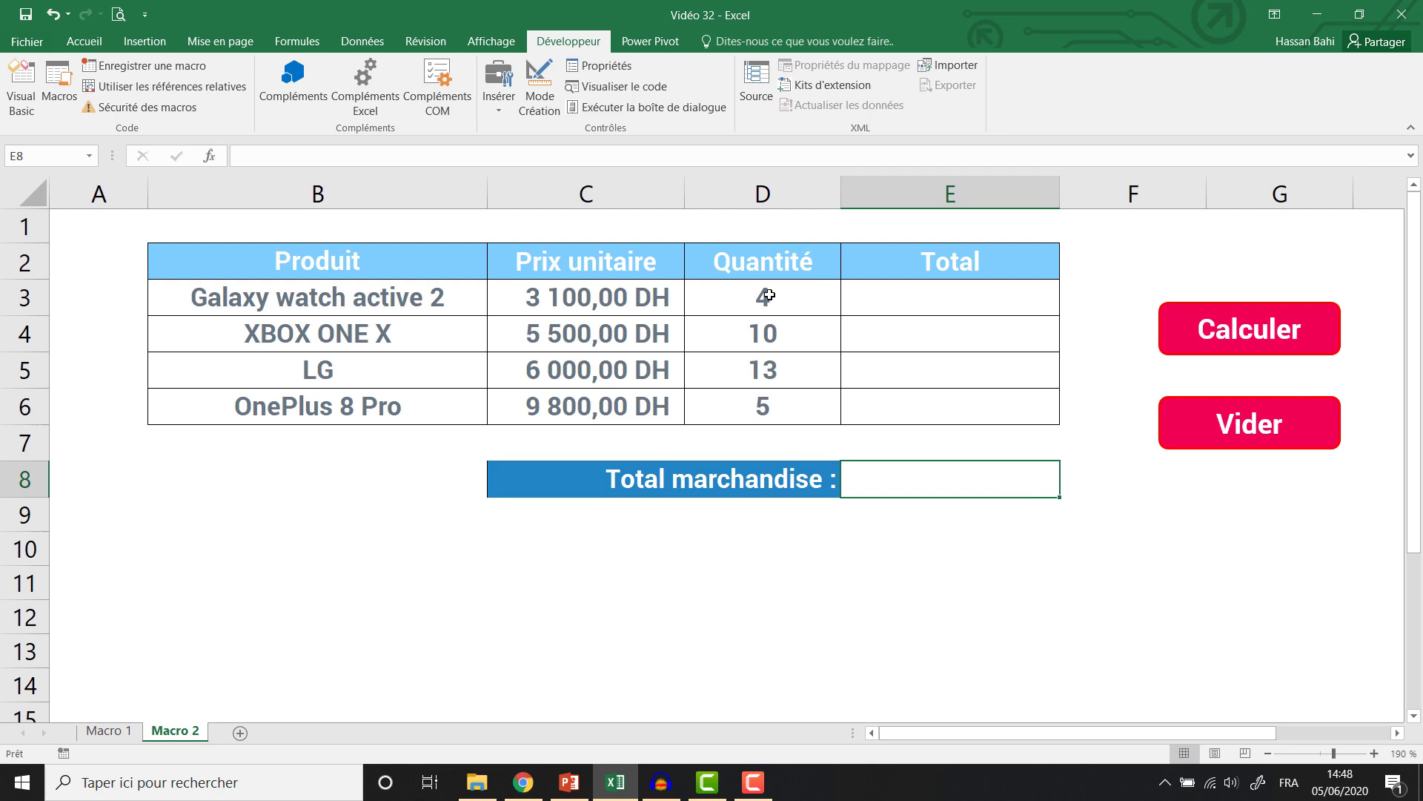
Set quantities XBOX ONE X 1, LG 8, OnePlus 8 Pro 3, and recalculate to 95 300,00 DH.
left_click(769, 296)
double_click(769, 295)
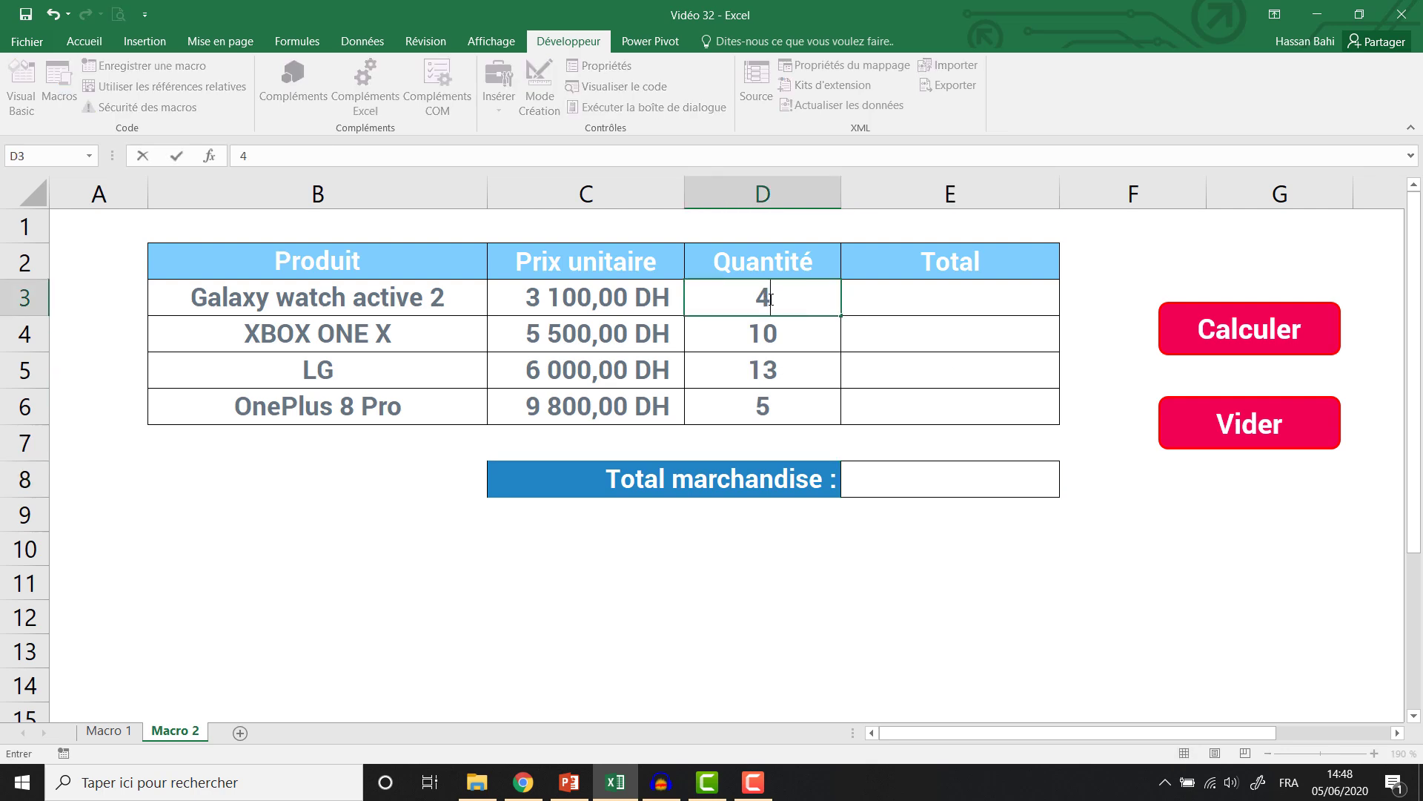
left_click(775, 342)
type("1")
key("Return")
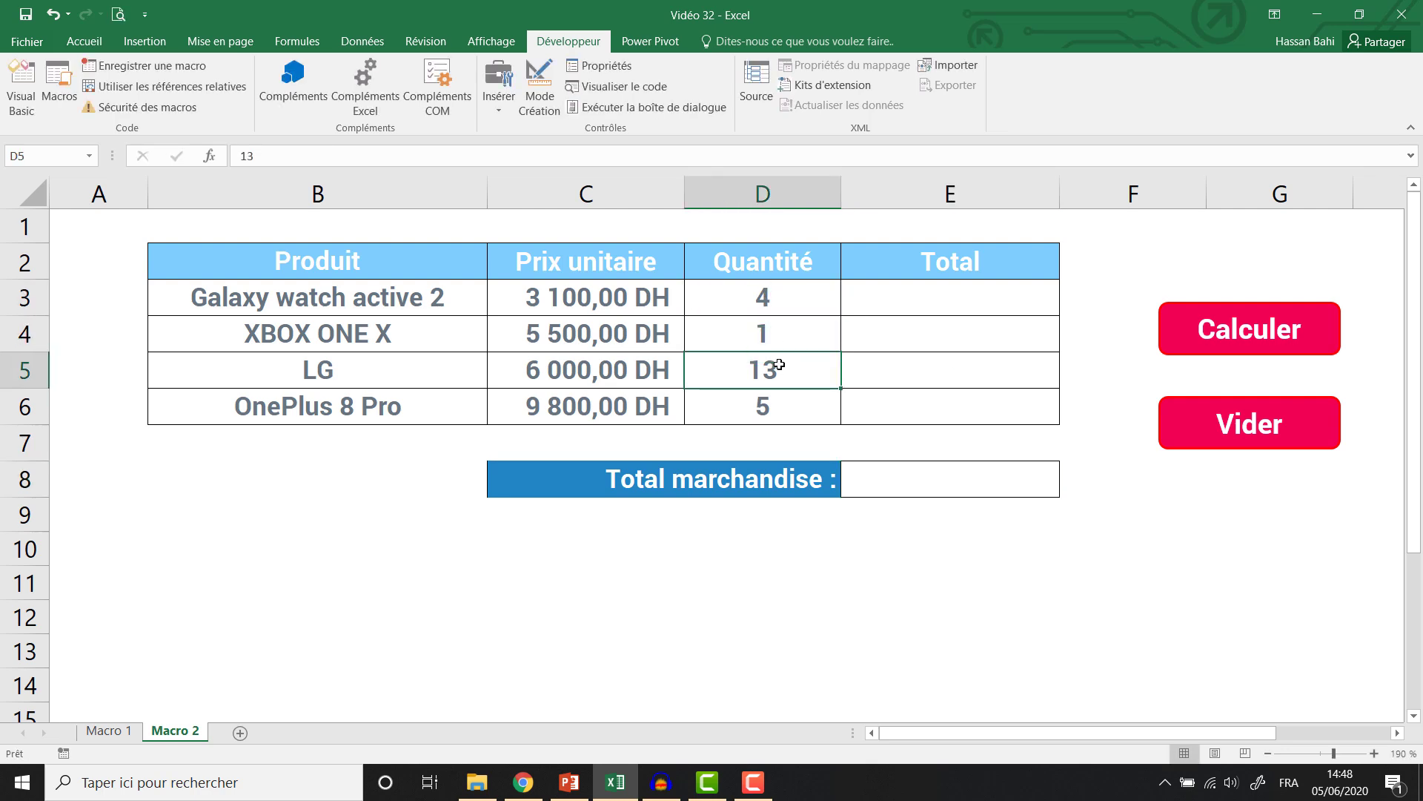
type("8")
key("Return")
type("3")
left_click(889, 293)
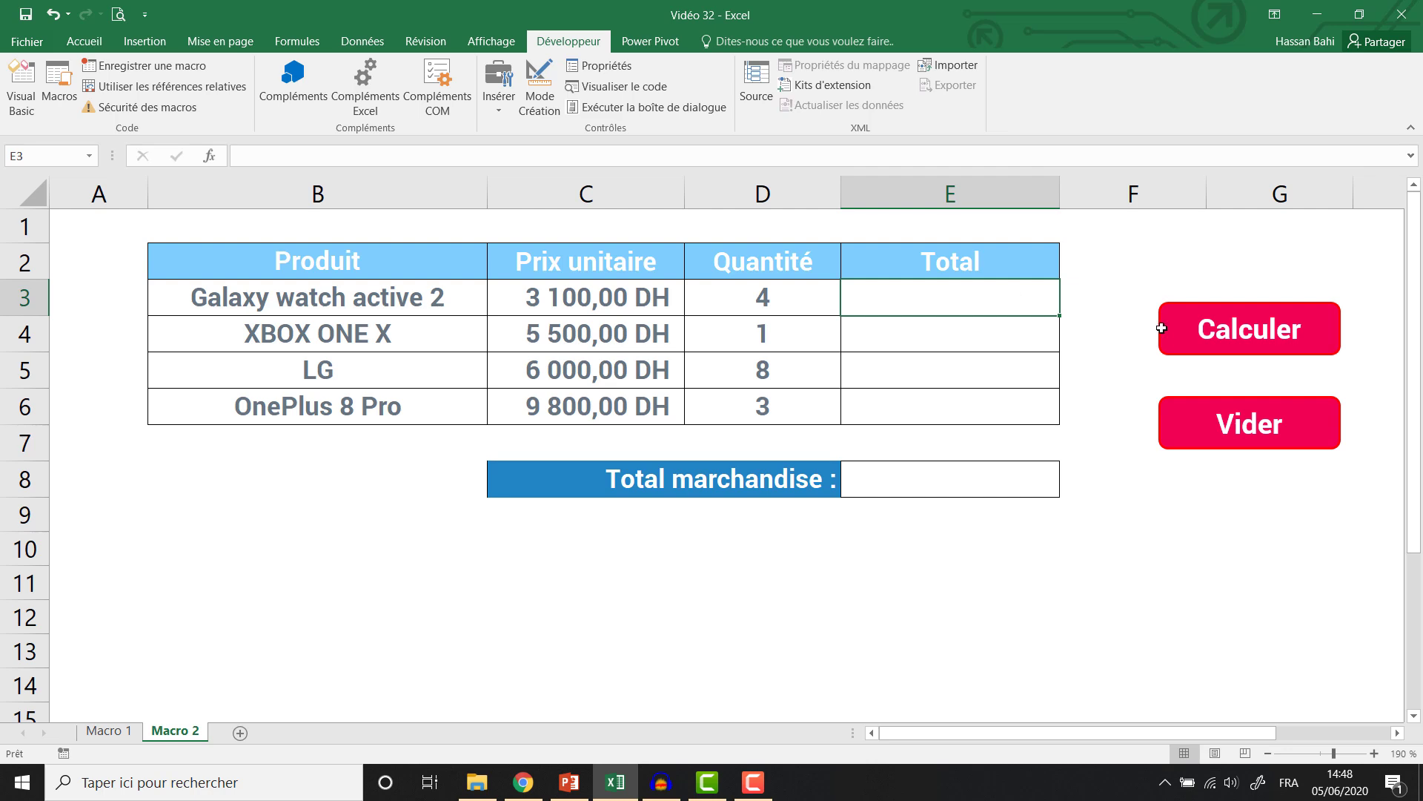
left_click(1186, 340)
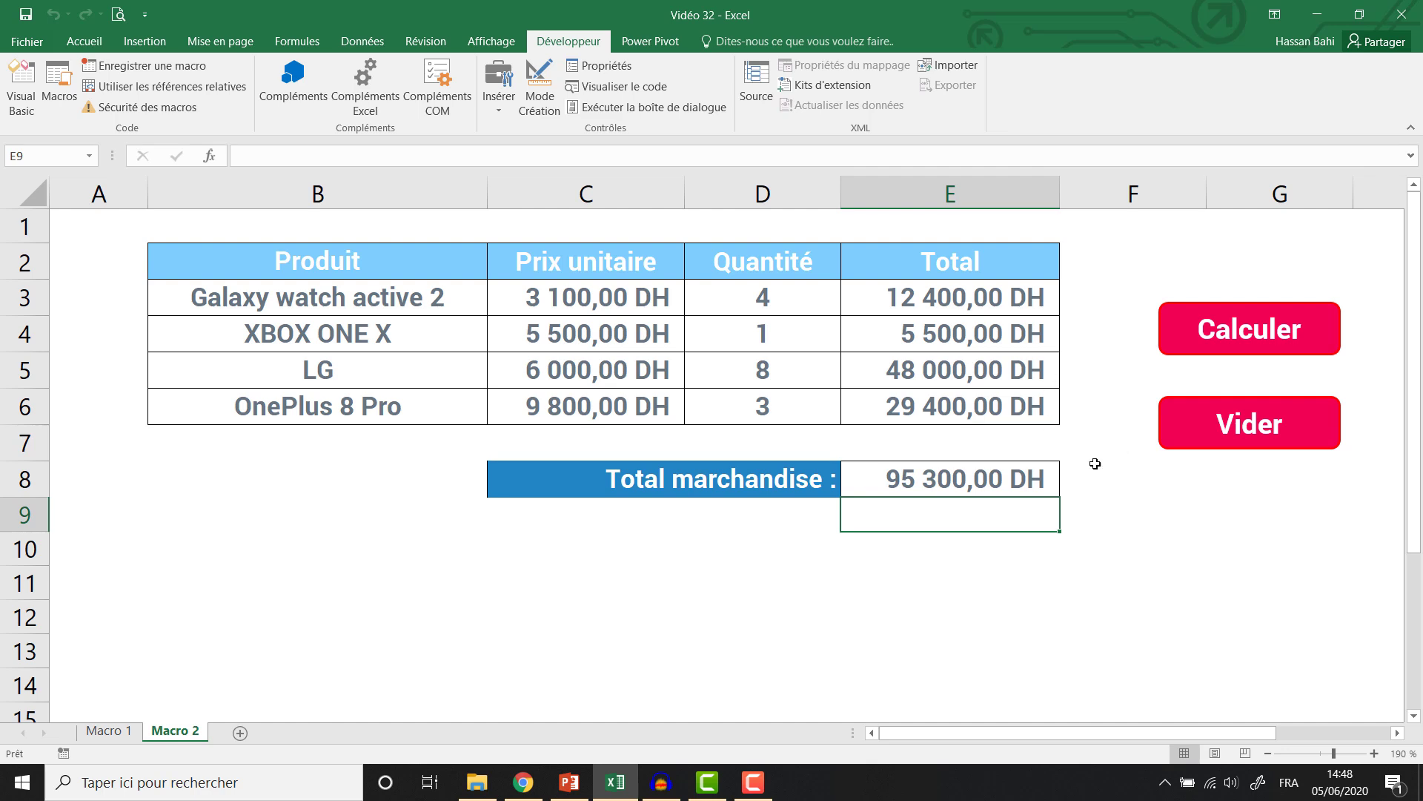
left_click(942, 293)
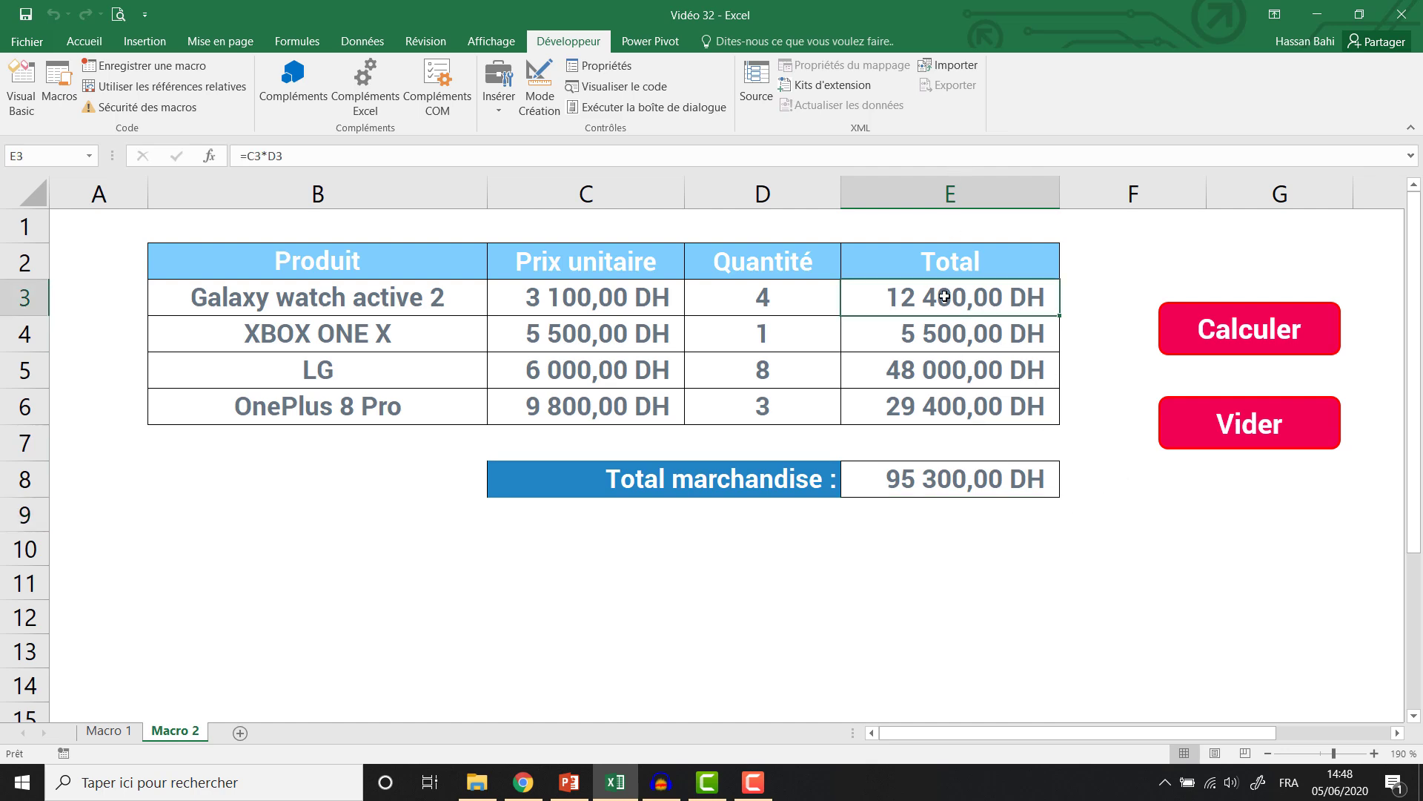
Start recording a new macro named Vider.
left_click(190, 68)
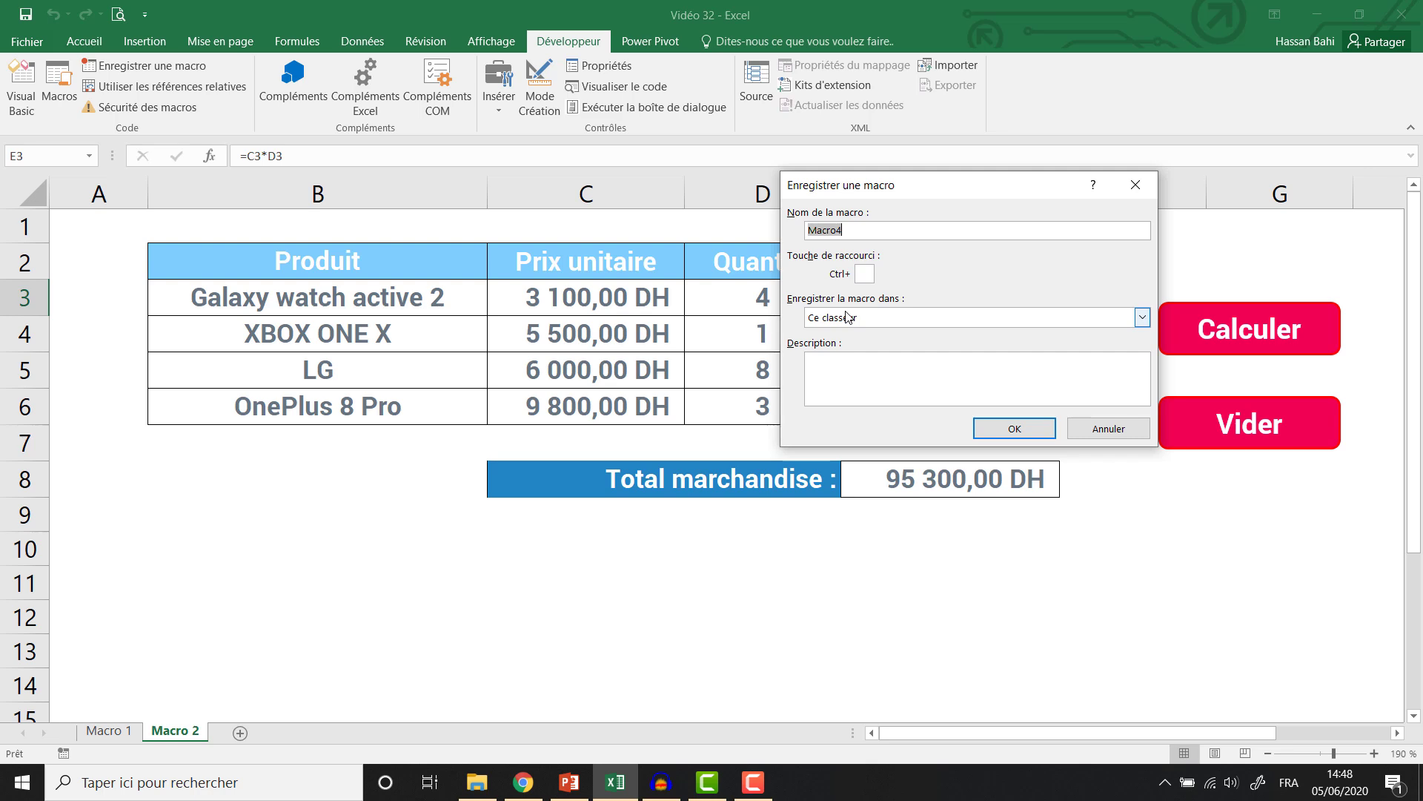
type("Vider")
left_click(1038, 428)
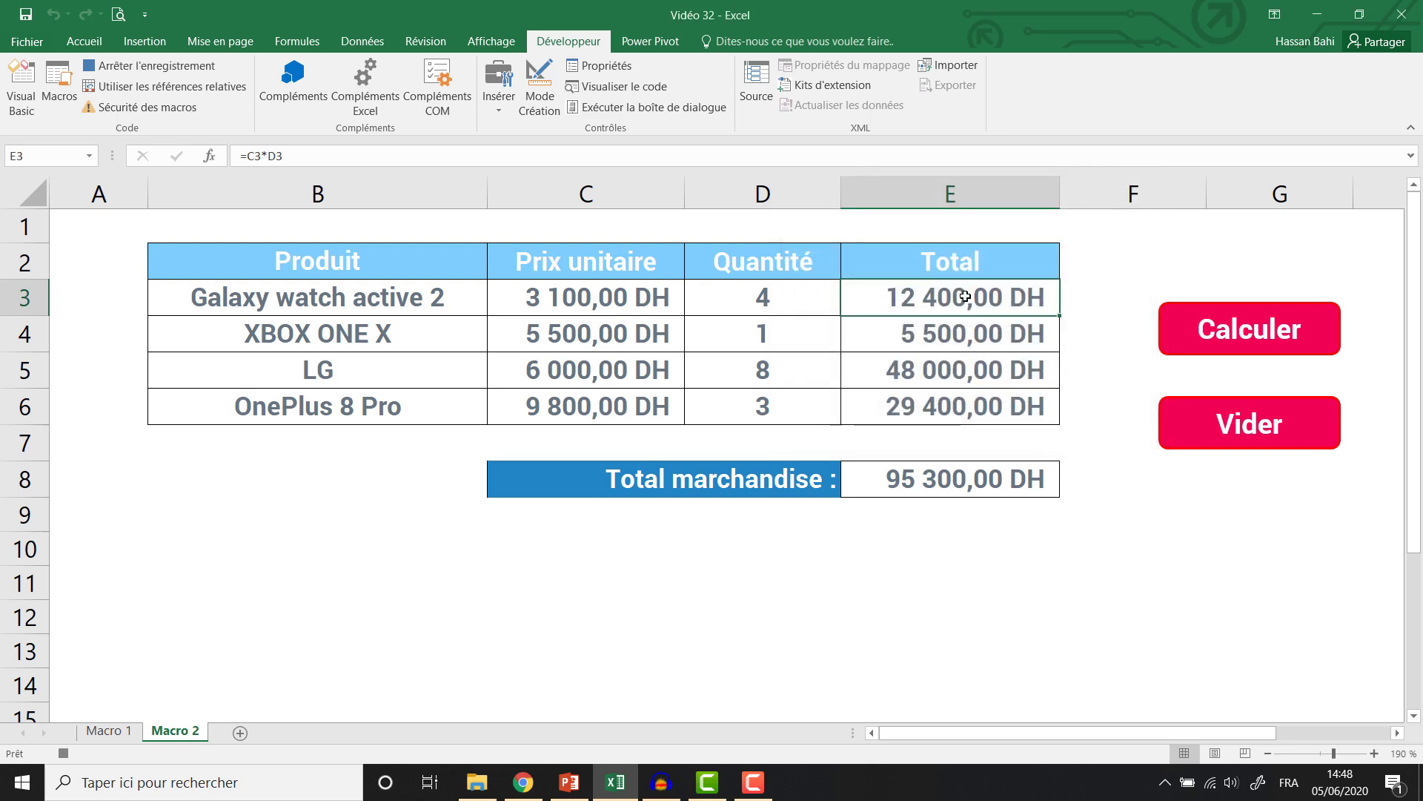
Clear E3:E6 and E8, return to E3, and stop the recording.
left_click_drag(976, 297, 976, 407)
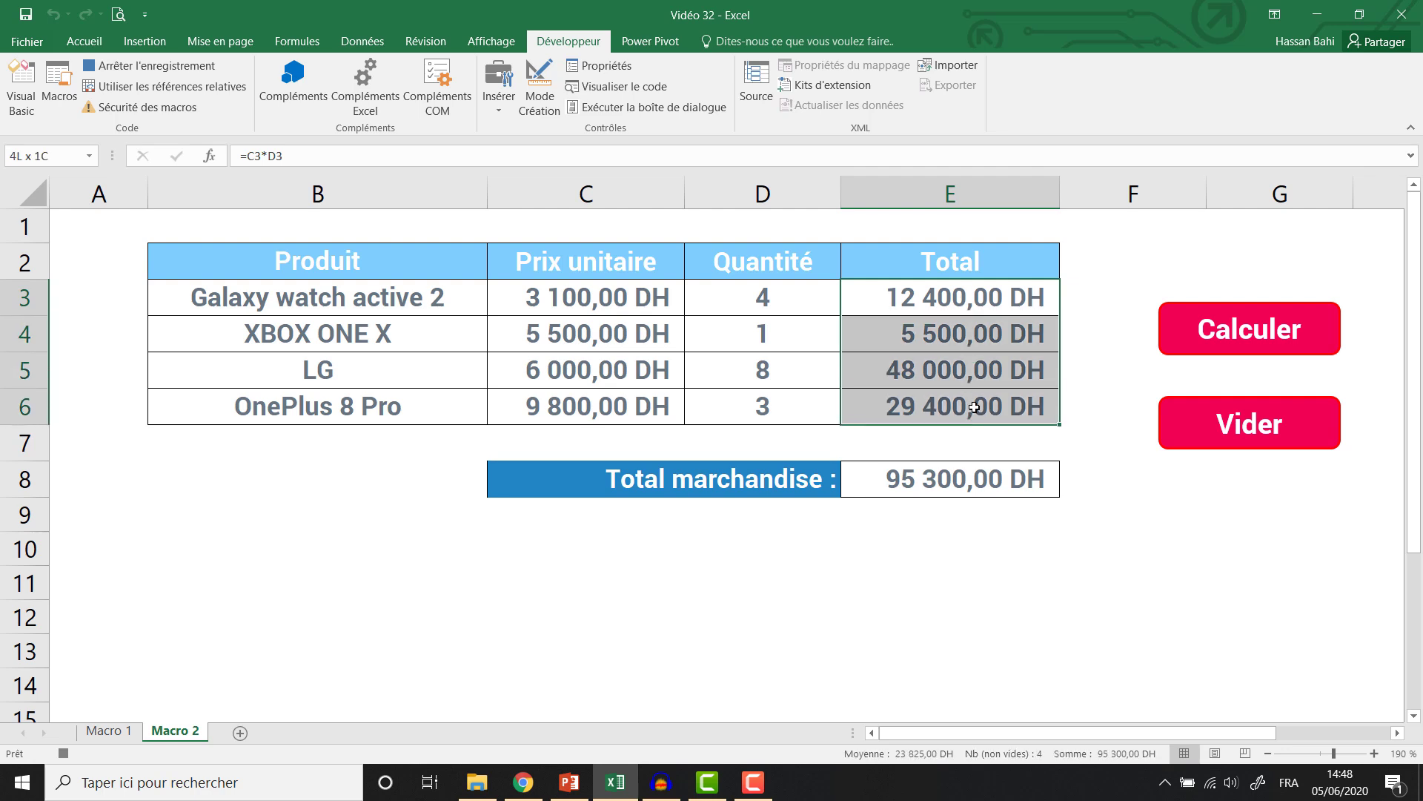
key("Delete")
left_click(978, 479)
key("Delete")
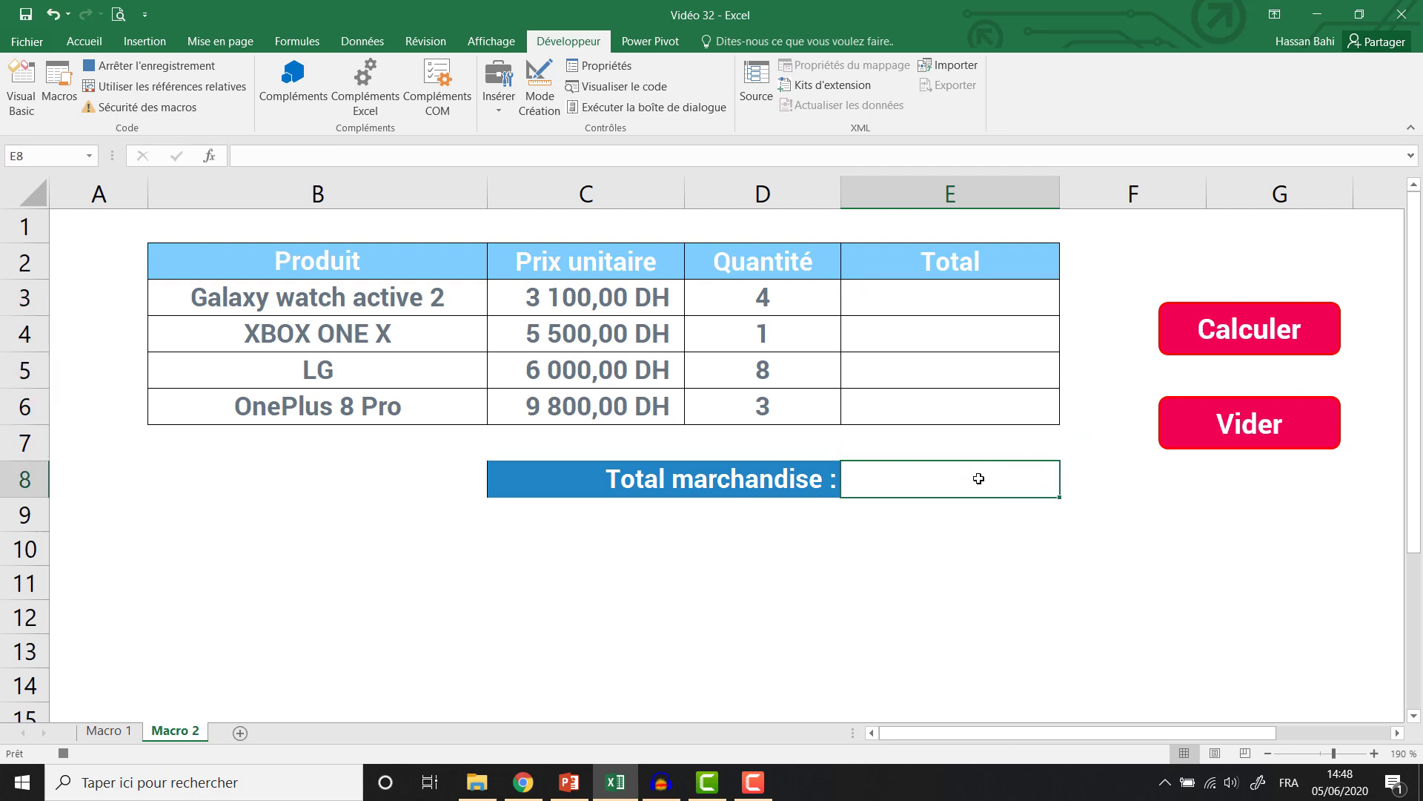
left_click(934, 303)
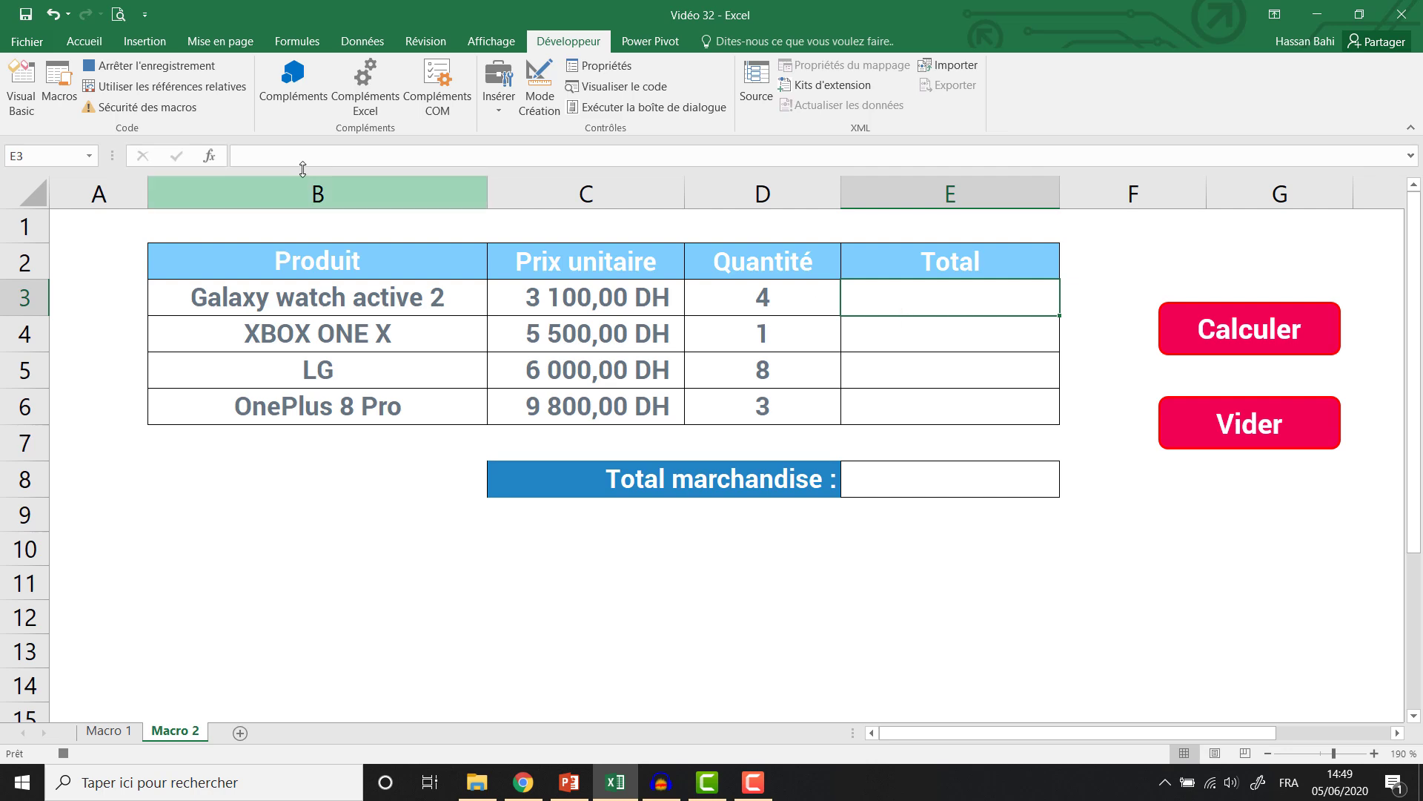
left_click(170, 67)
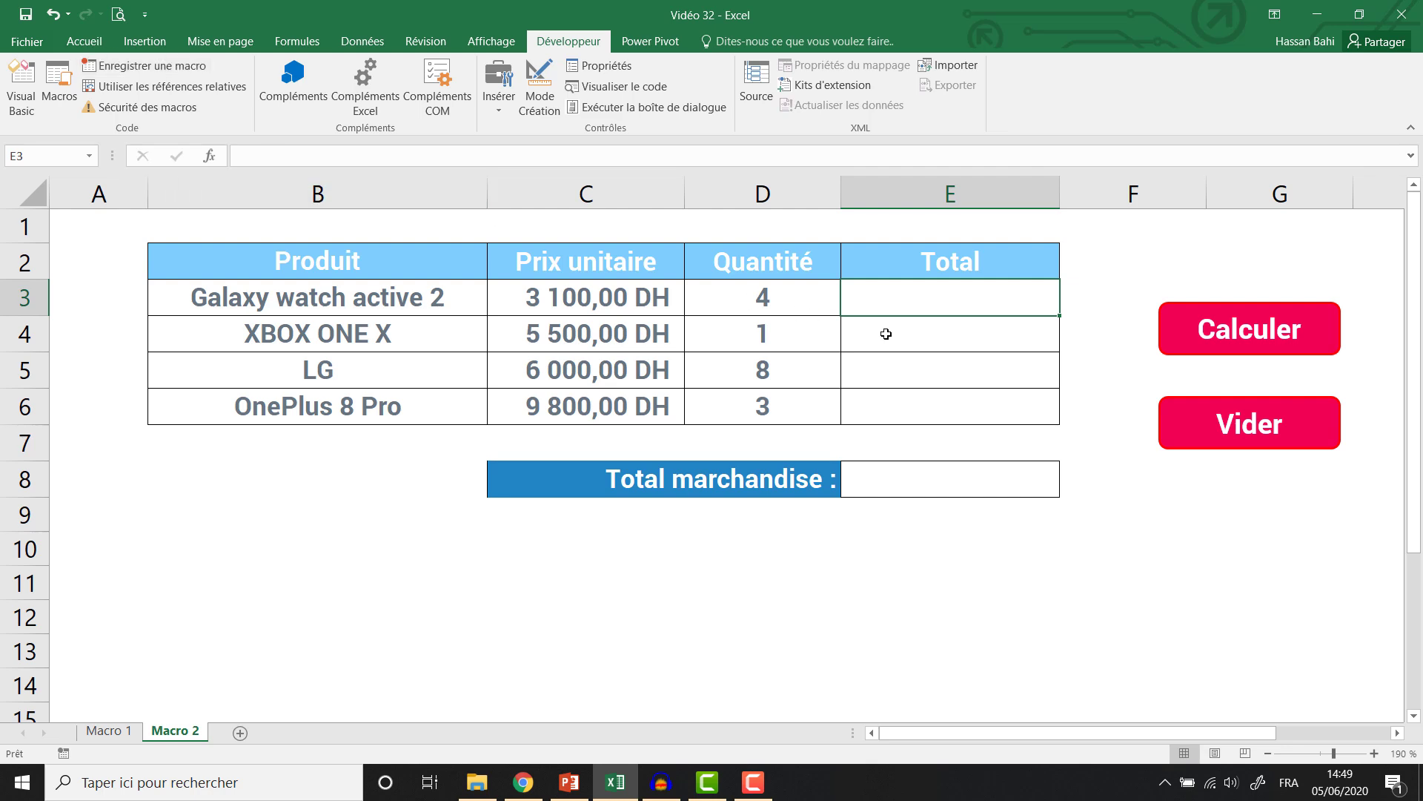
Assign the Vider macro to the Vider button.
right_click(1167, 423)
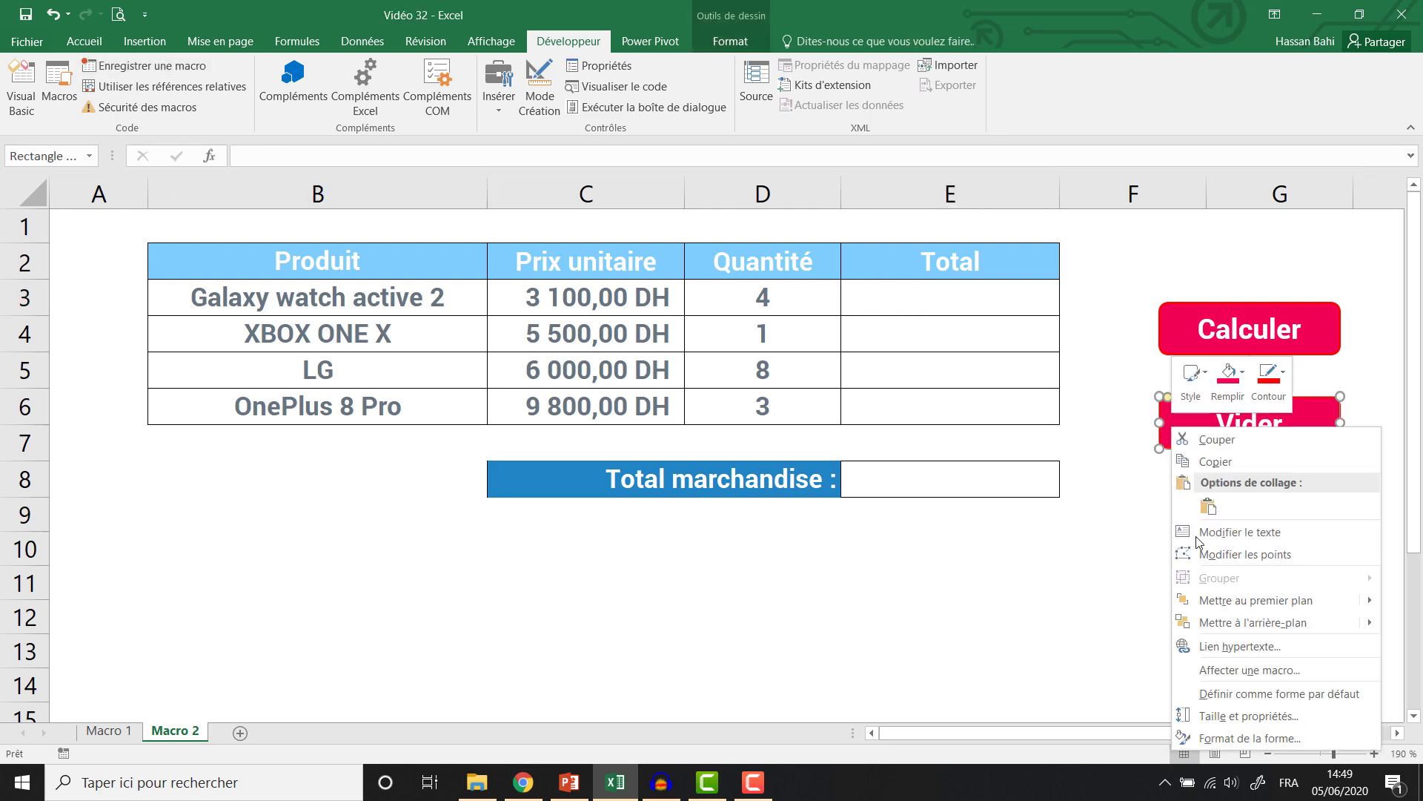
left_click(1211, 670)
left_click(1032, 515)
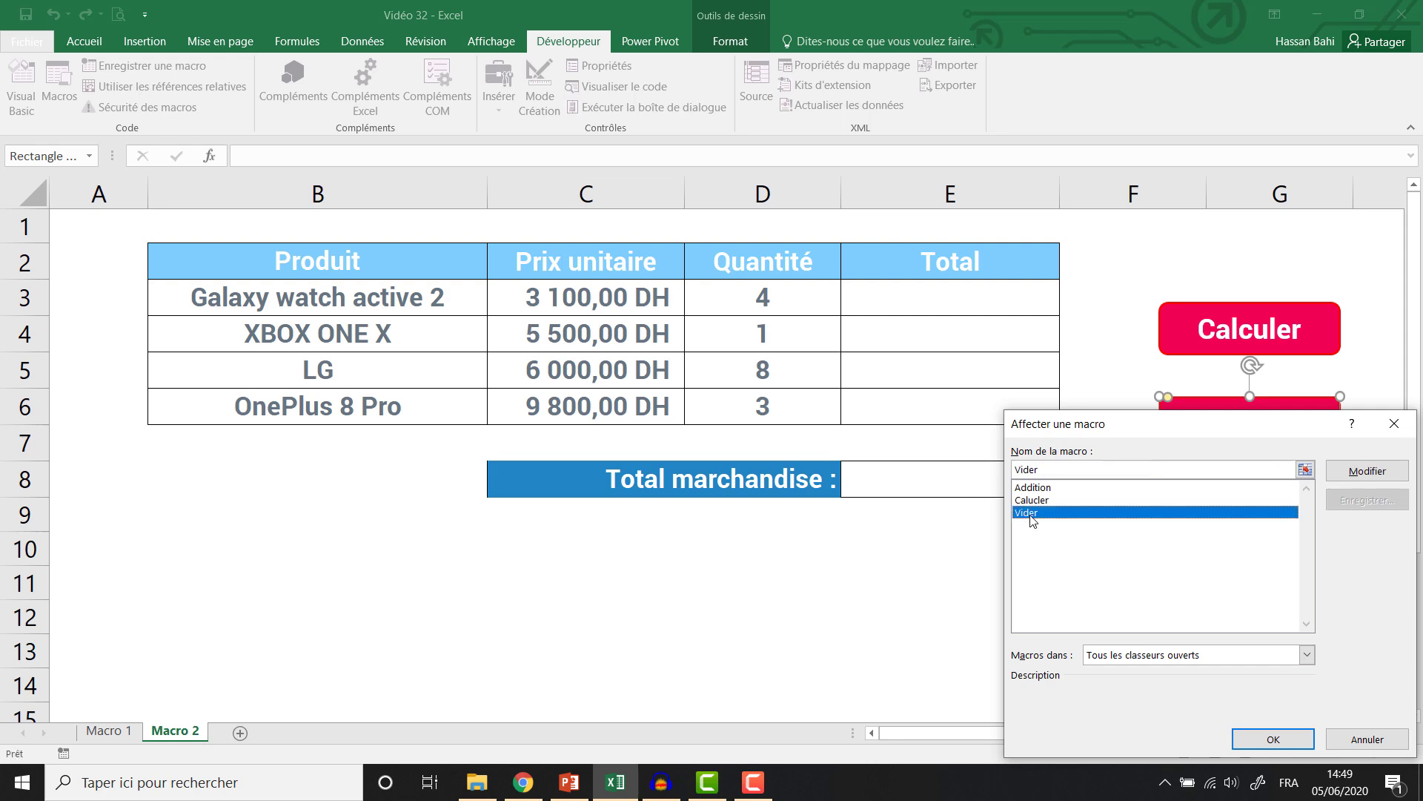
left_click(1273, 739)
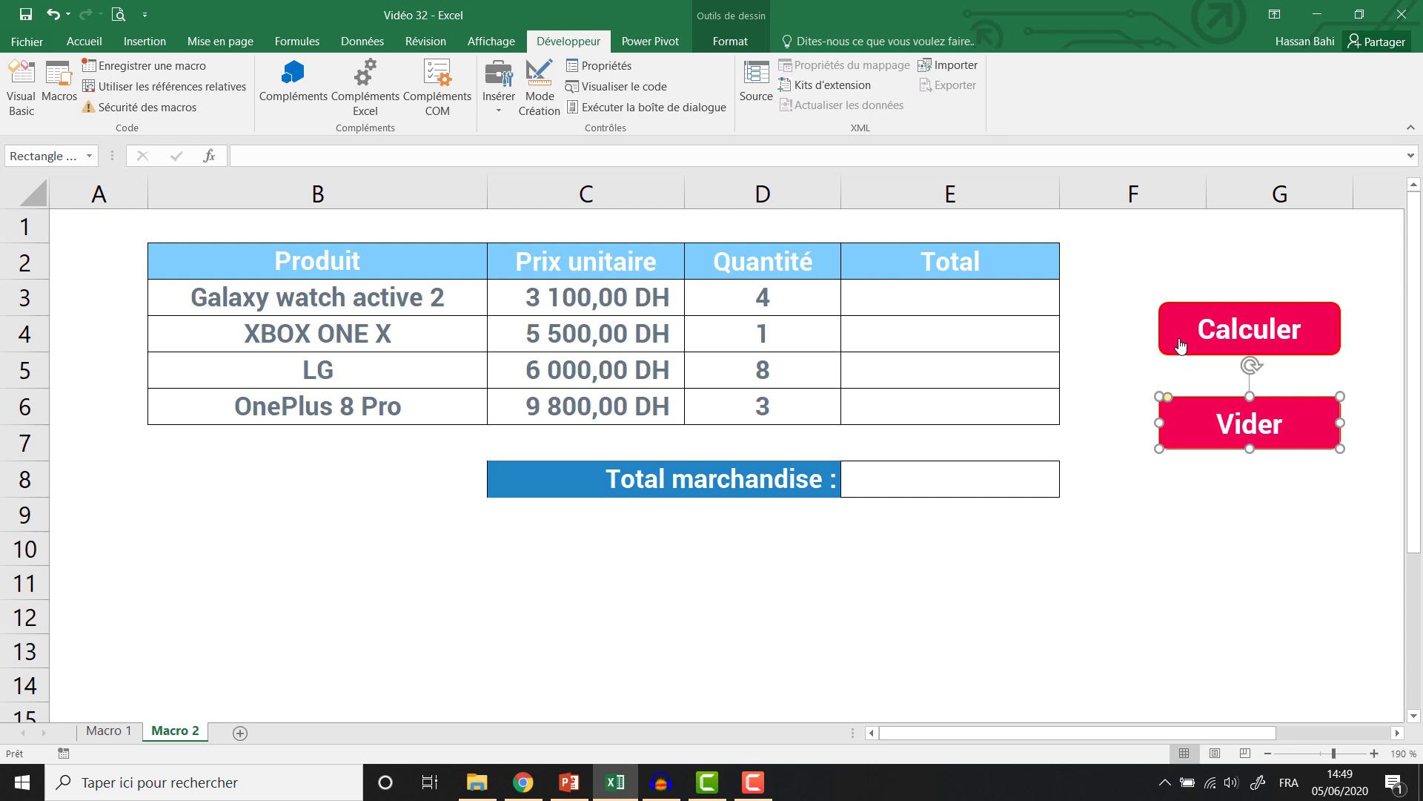
Test Calculer to fill the totals, then Vider to empty them.
left_click(1181, 345)
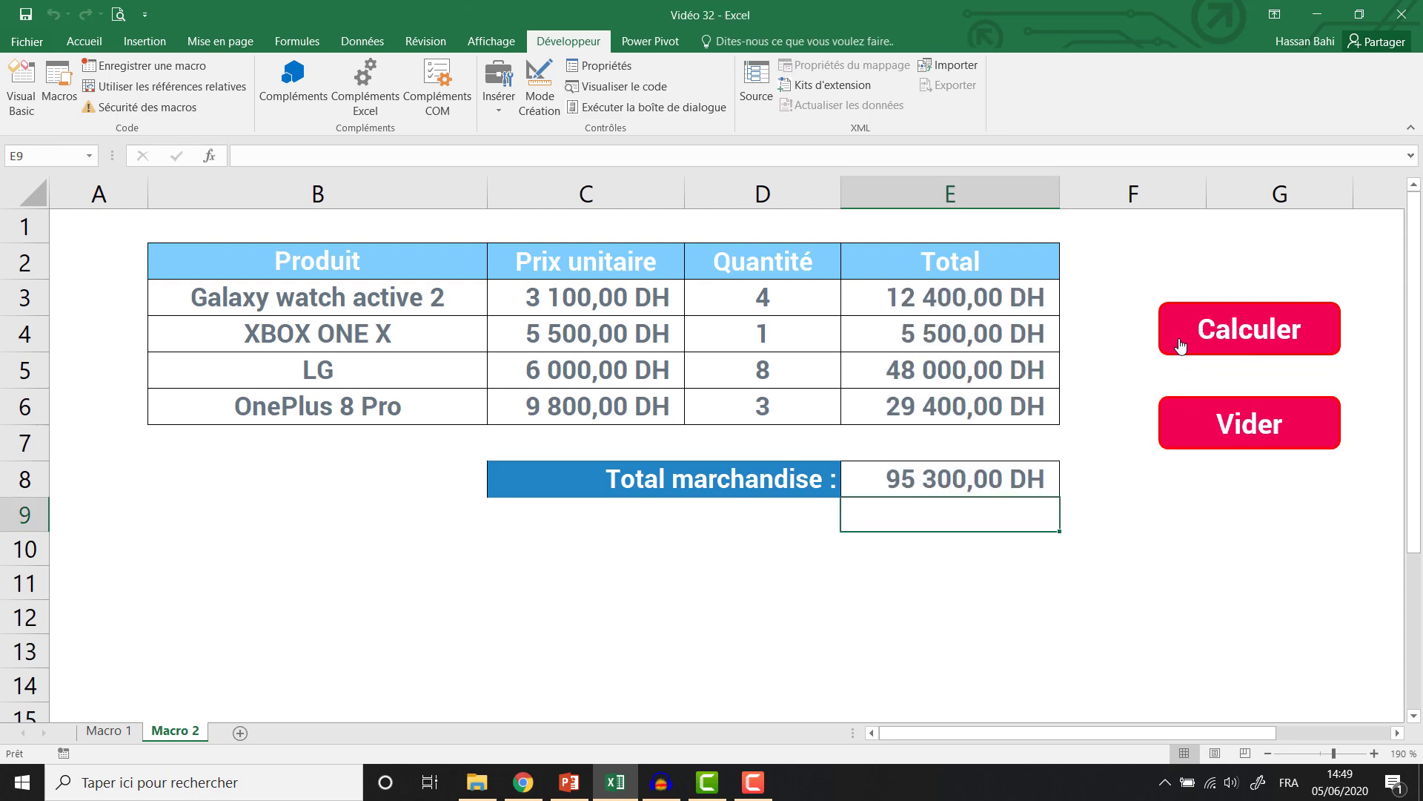
left_click(949, 308)
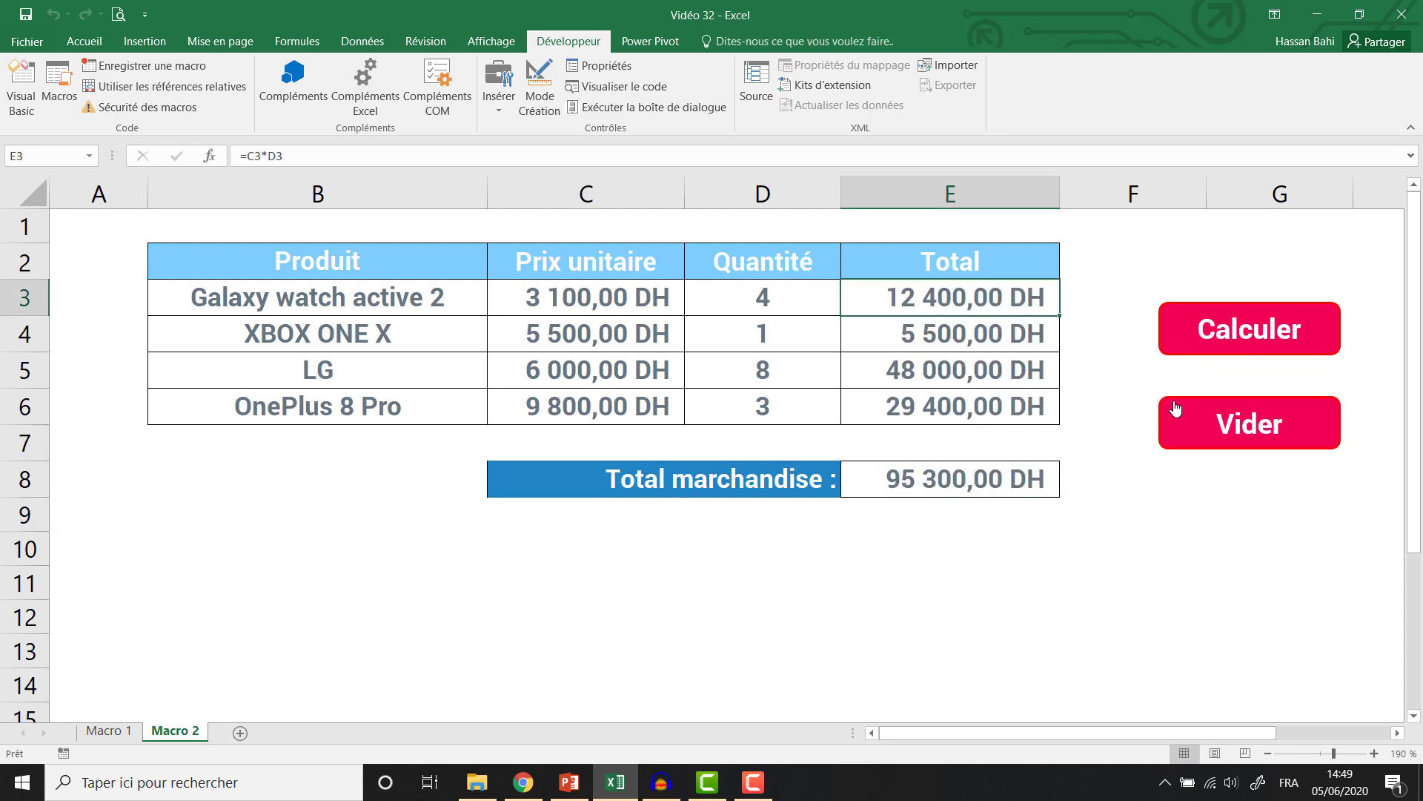
left_click(1176, 429)
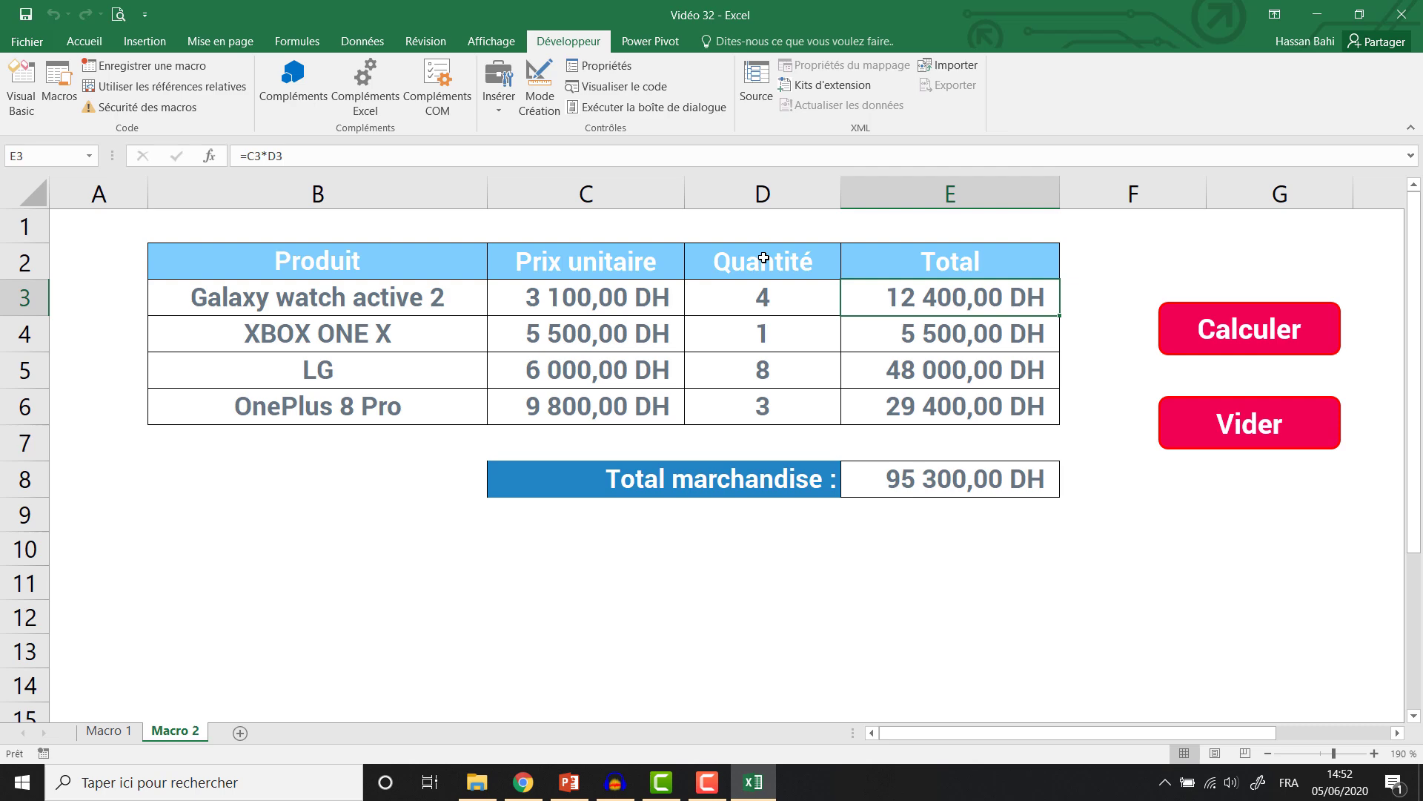
Save the workbook as a macro-enabled Classeur Excel in the Video 32 folder.
left_click(33, 46)
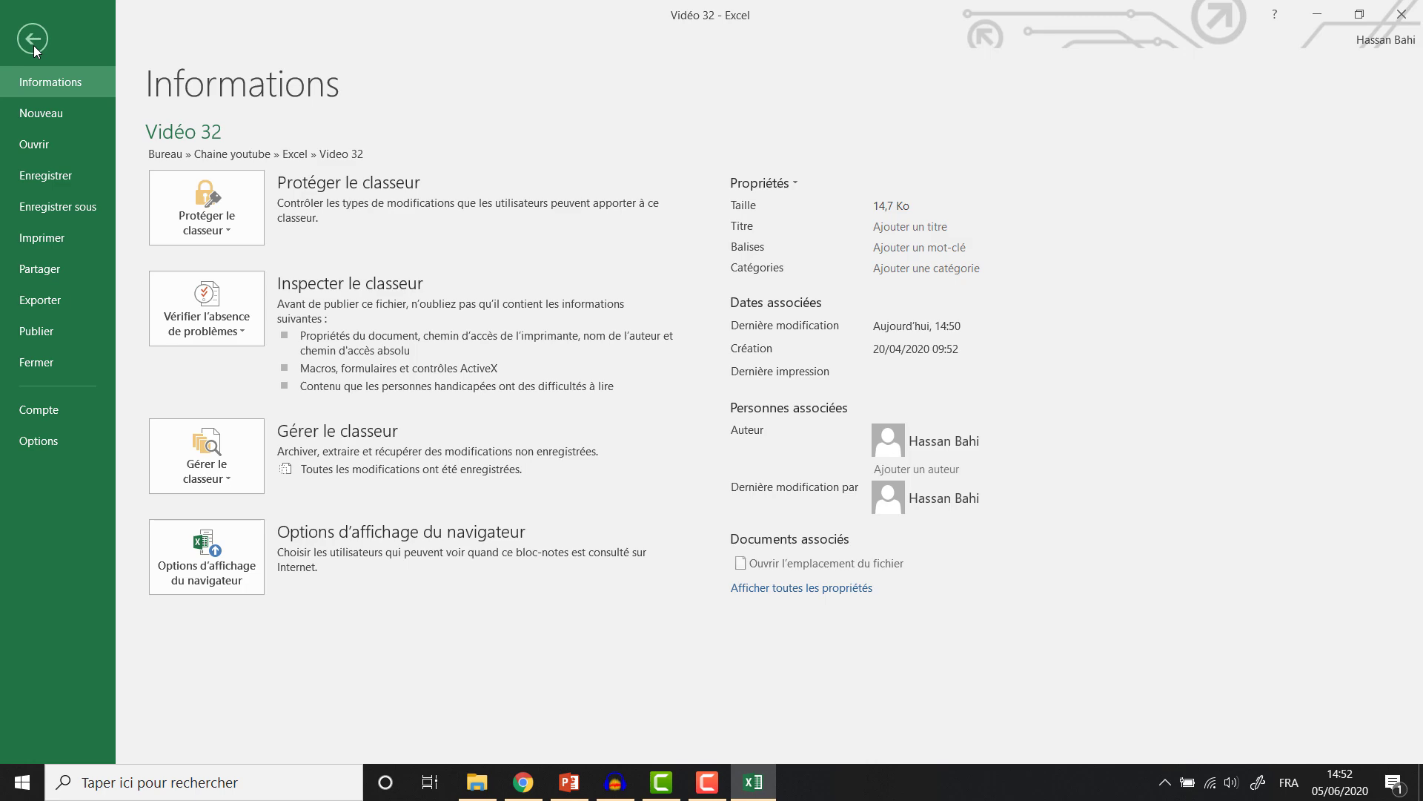
left_click(34, 209)
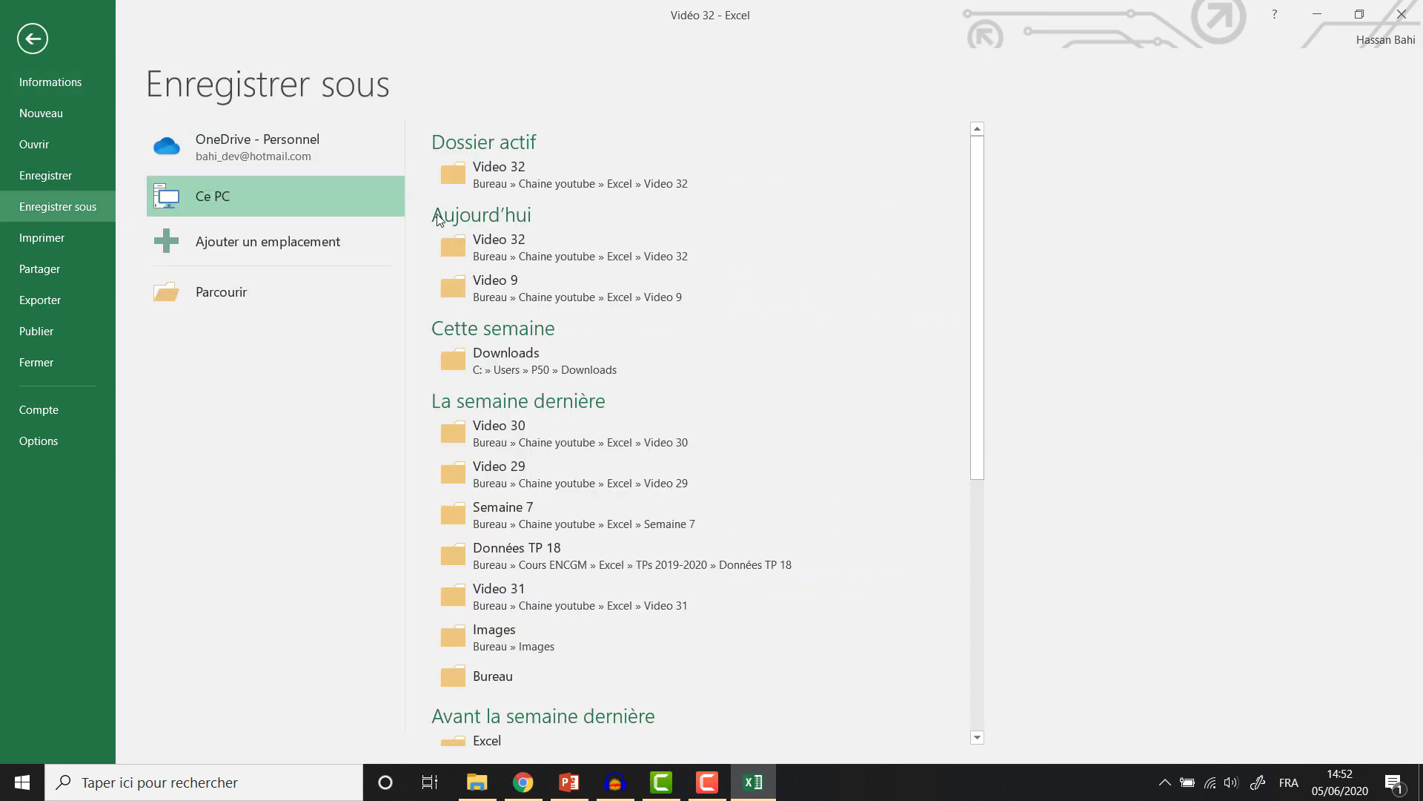
left_click(509, 180)
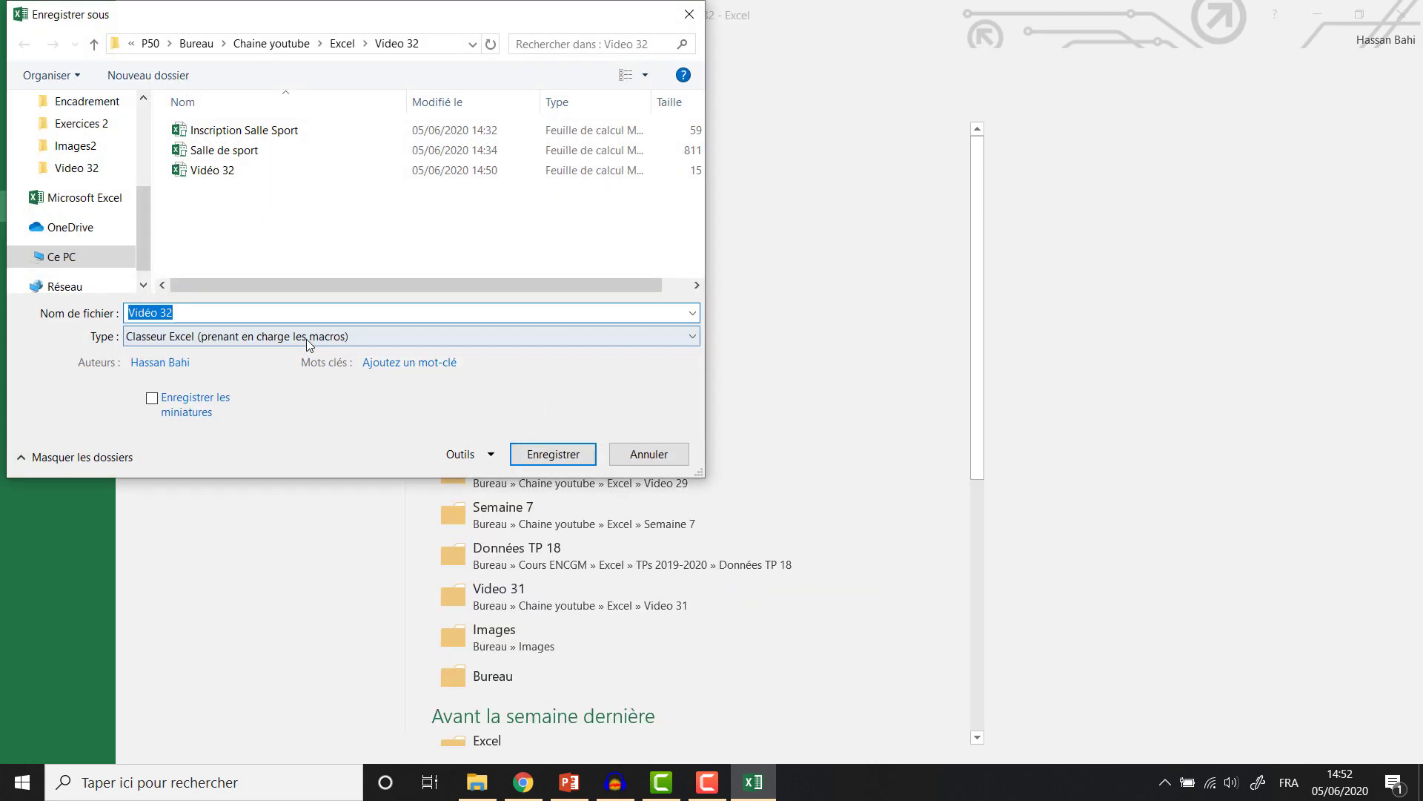
left_click(307, 337)
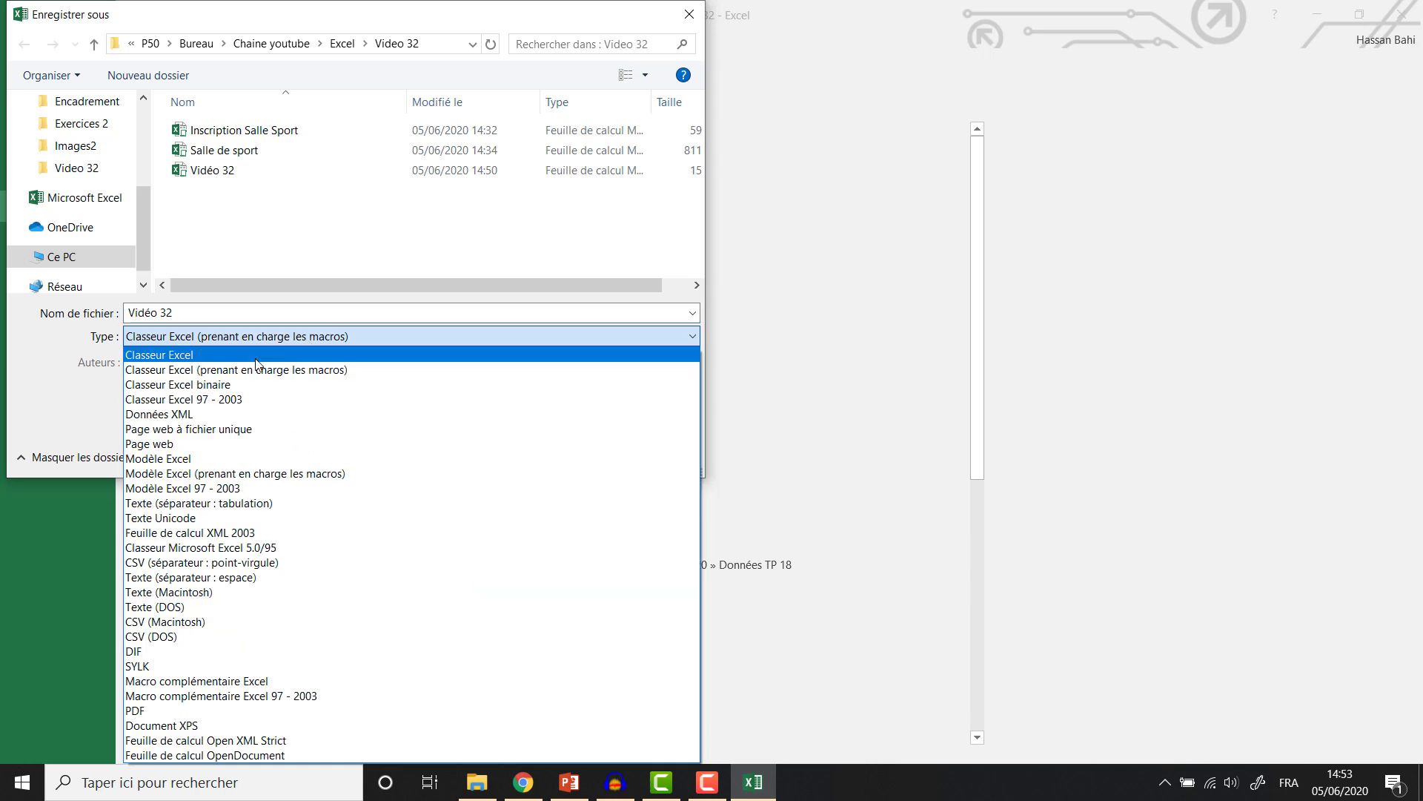
left_click(291, 374)
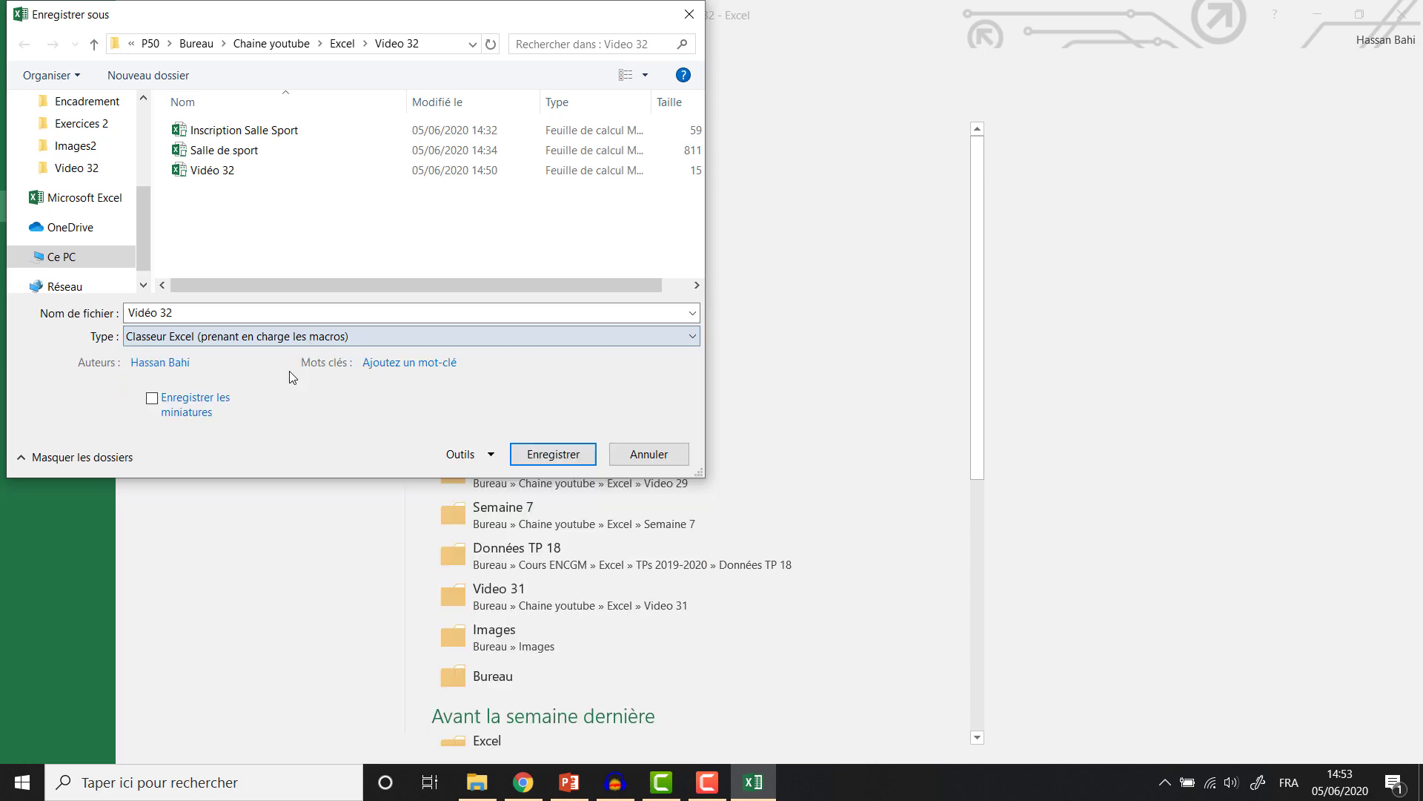
left_click(572, 460)
Confirm replacing the existing file, then browse the sheets to reach Paramètres.
left_click(750, 401)
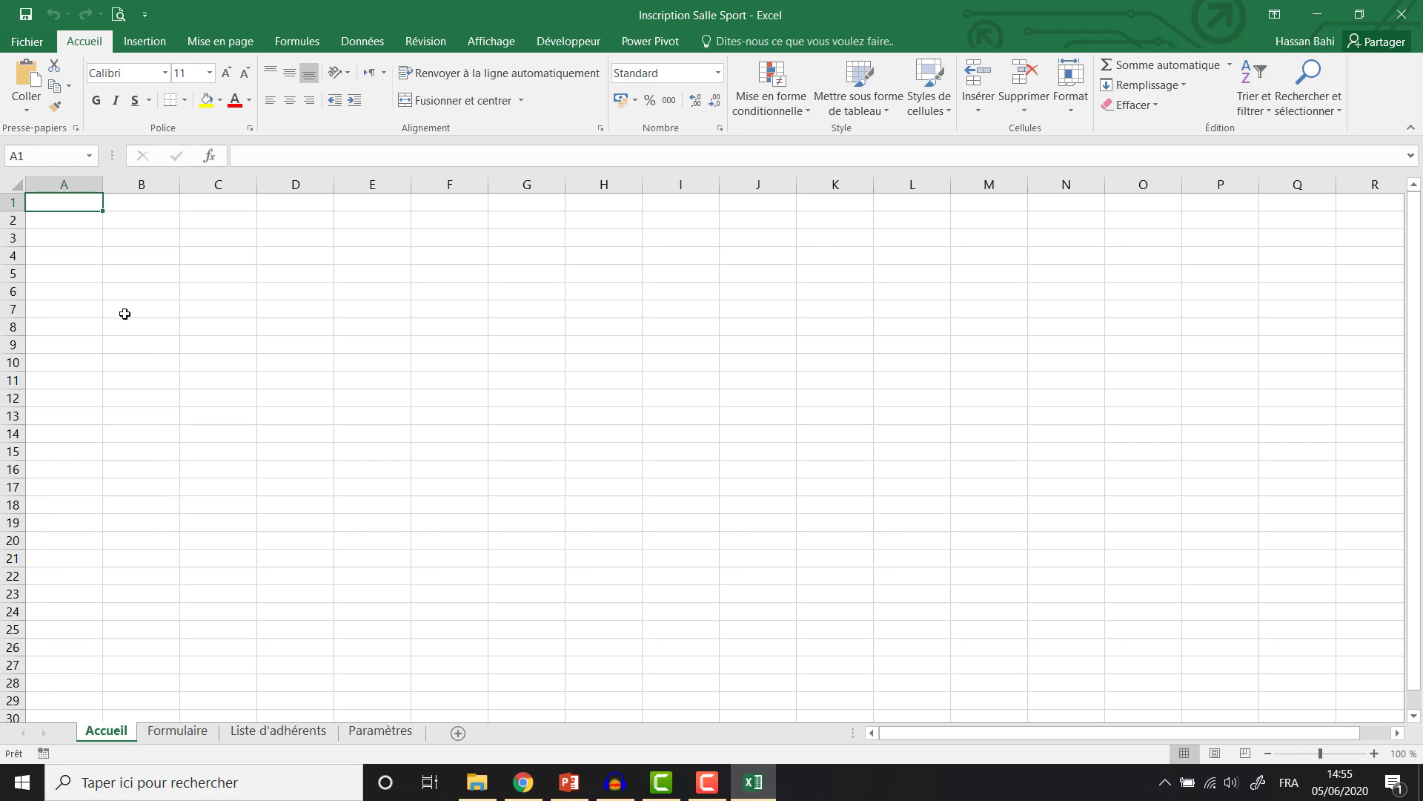
left_click(178, 732)
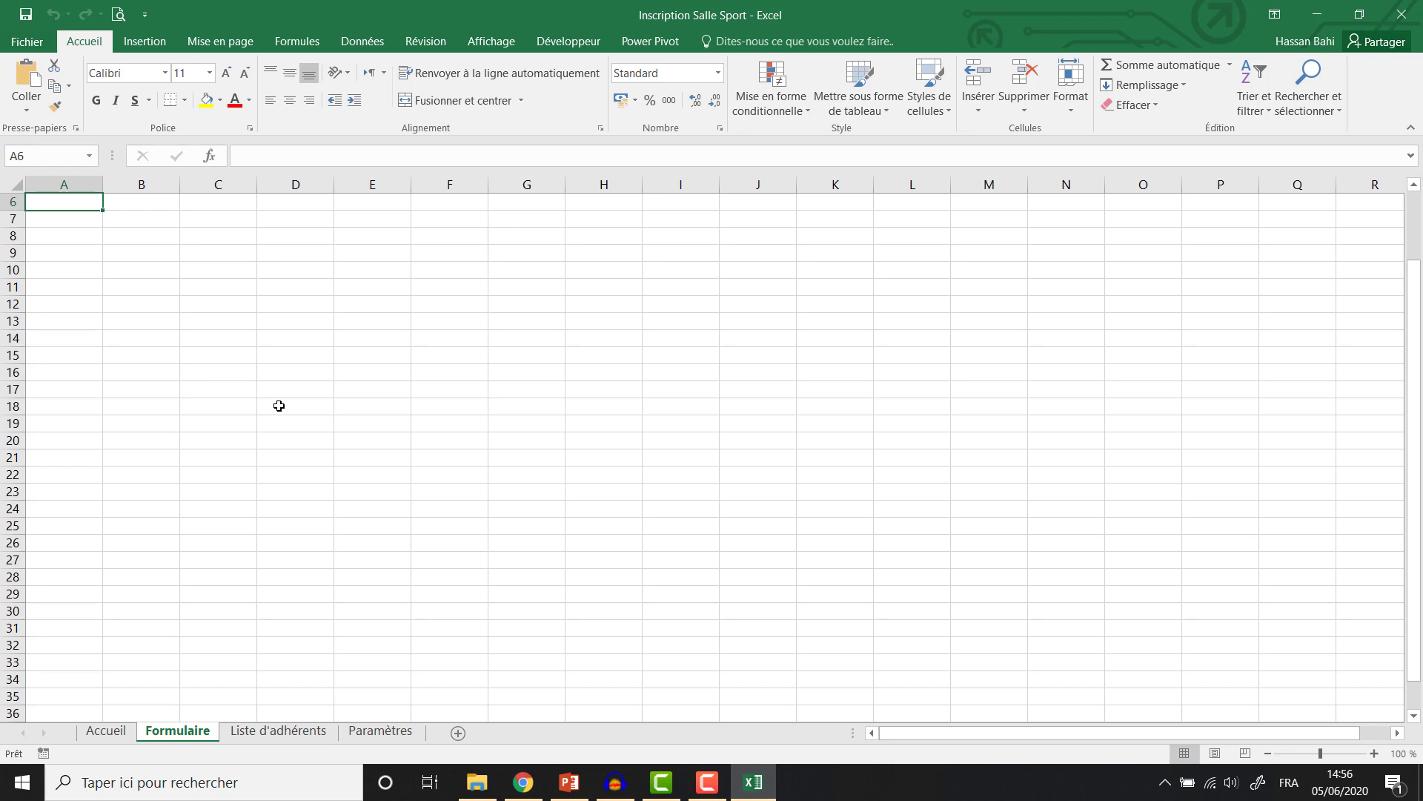
left_click(245, 732)
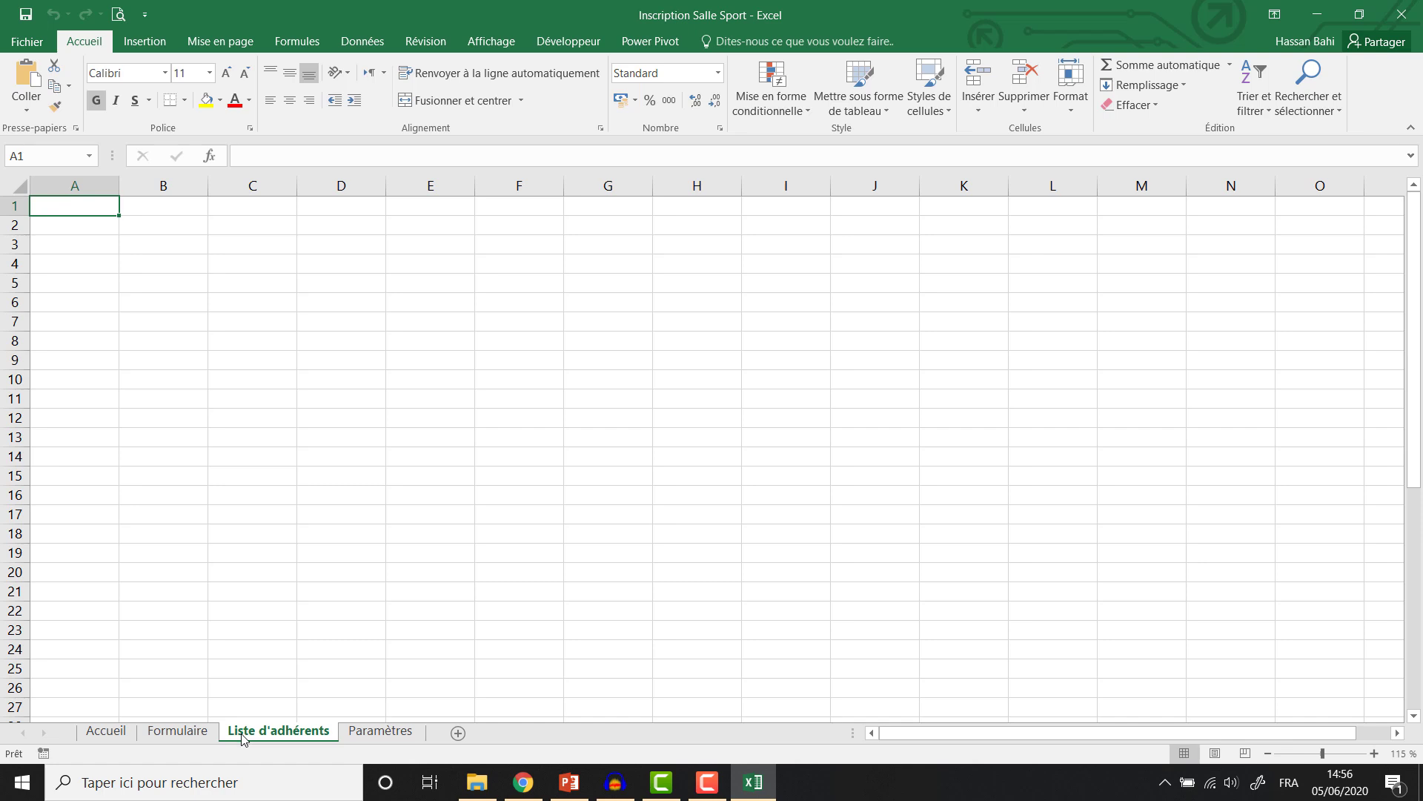
left_click(357, 731)
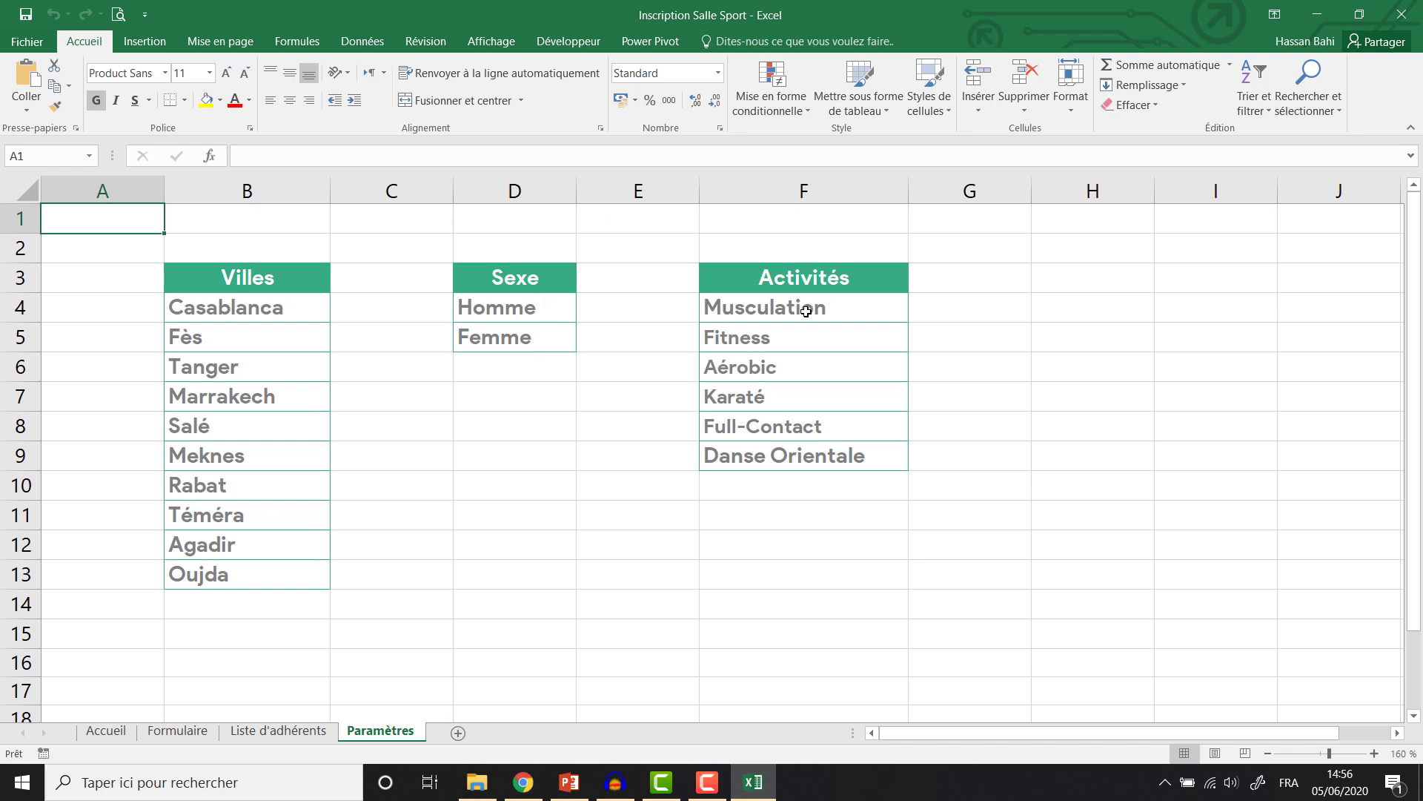
Set the Activités list F4:F9 to font size 12 and go back to Accueil.
left_click(804, 313)
left_click(787, 334)
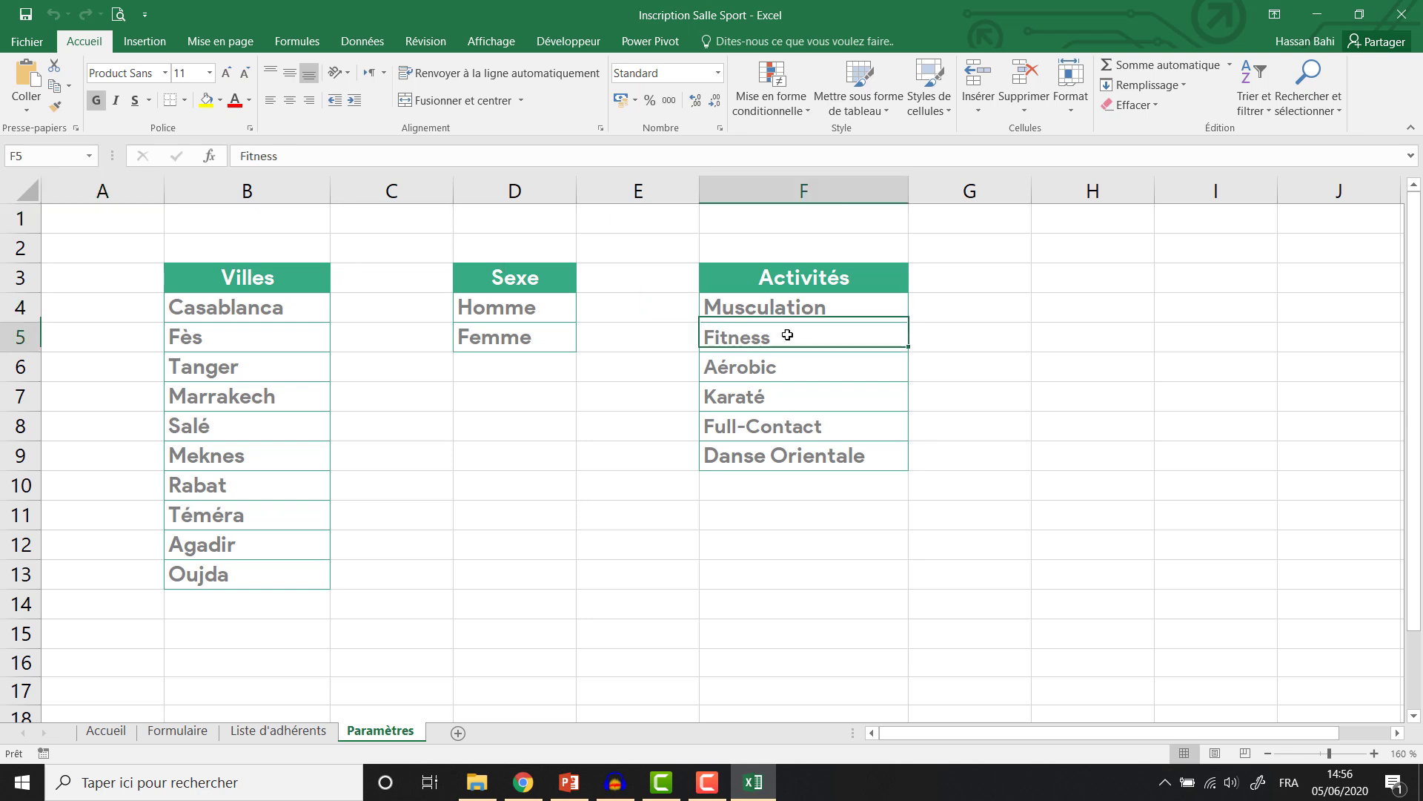
left_click(790, 376)
left_click(789, 452)
left_click_drag(788, 314, 782, 448)
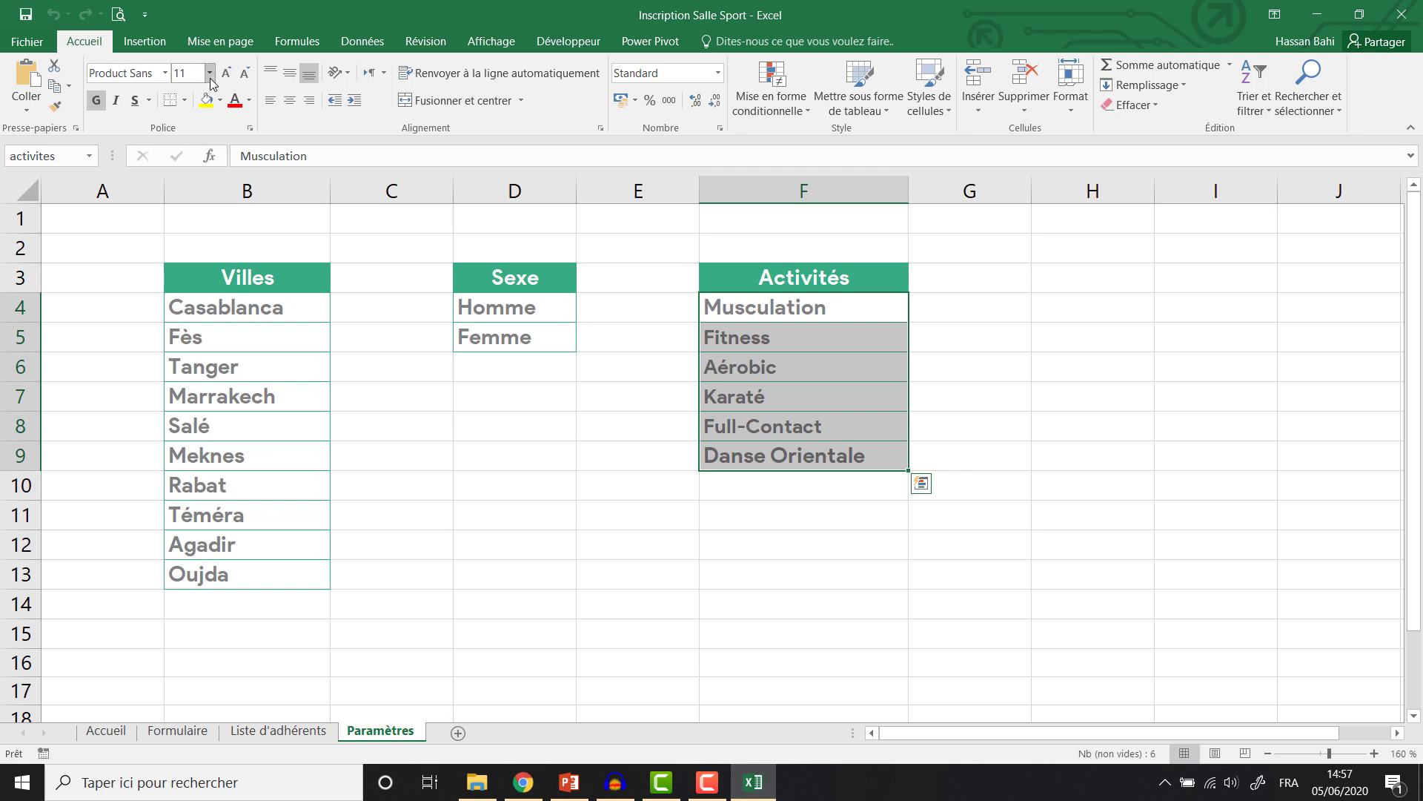
left_click(180, 72)
type("12")
key("Return")
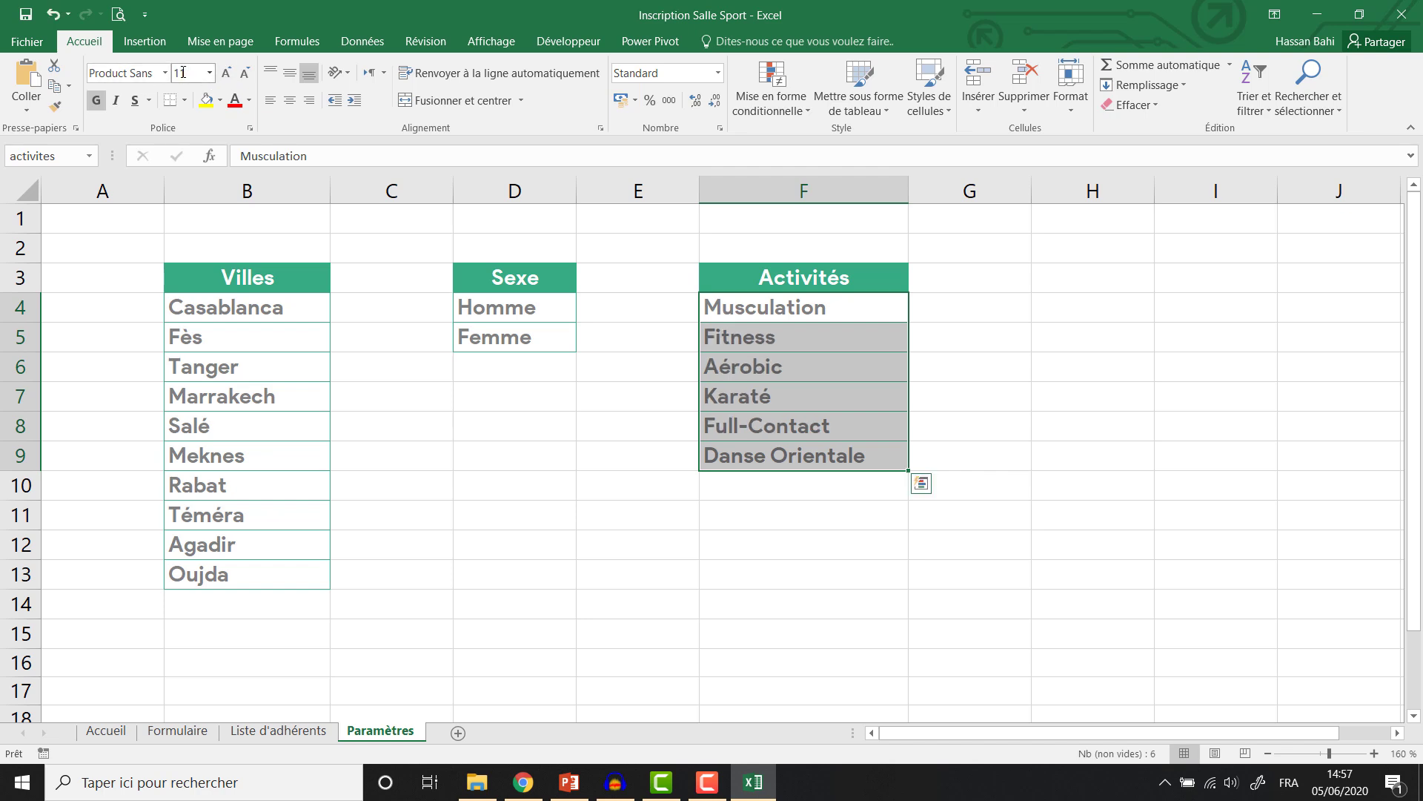
left_click(391, 367)
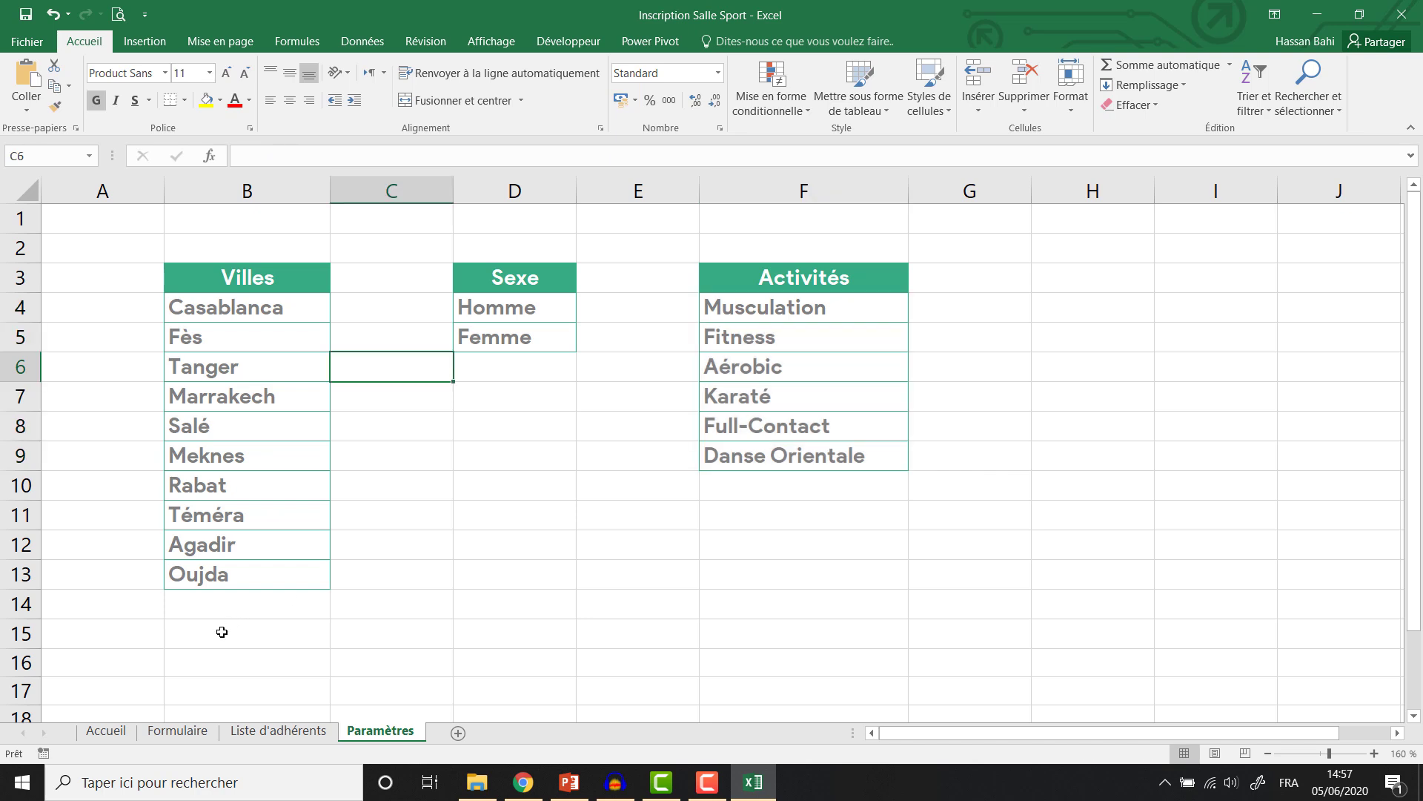
left_click(102, 732)
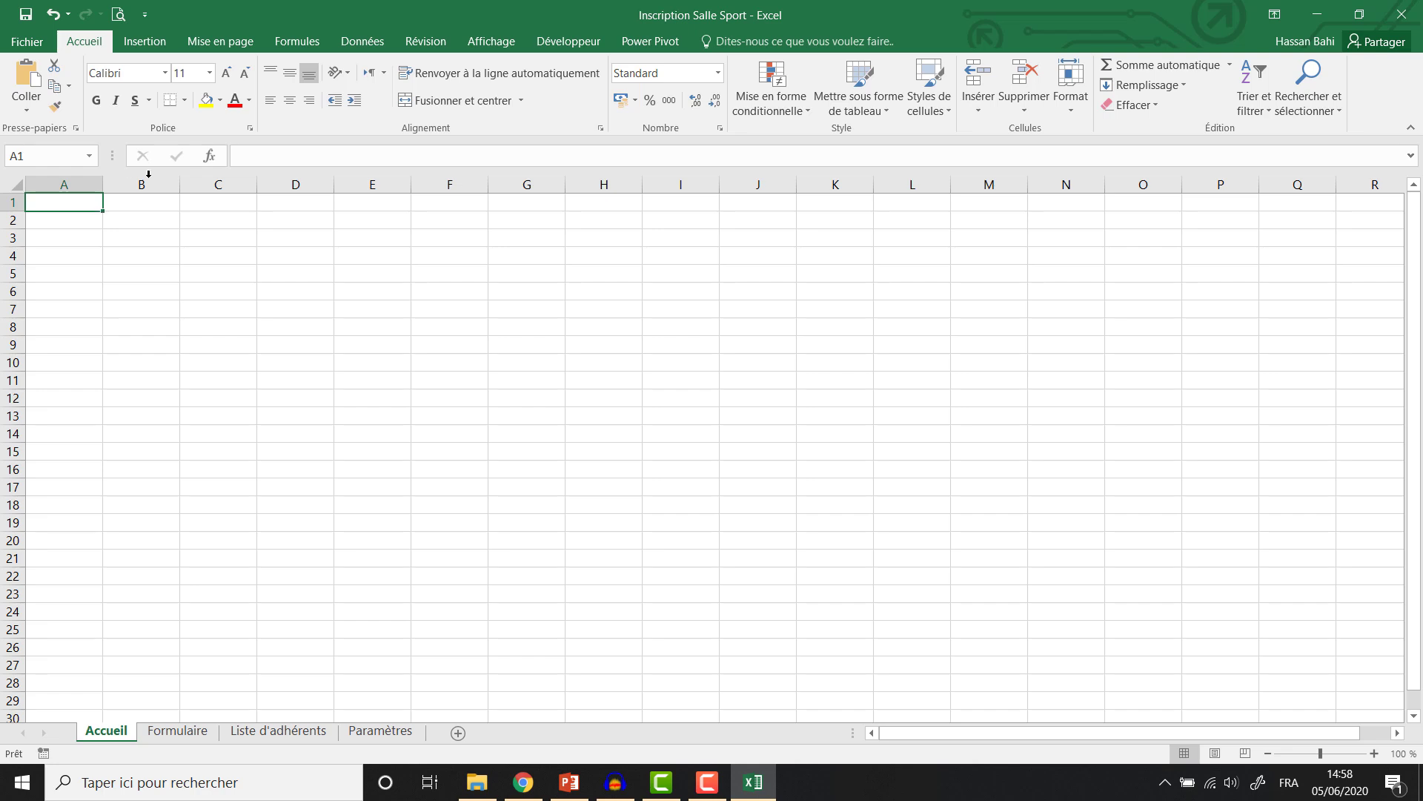
Hide the Accueil gridlines and insert the back2 - Copie picture, collapsing the ribbon.
left_click(495, 42)
left_click(218, 102)
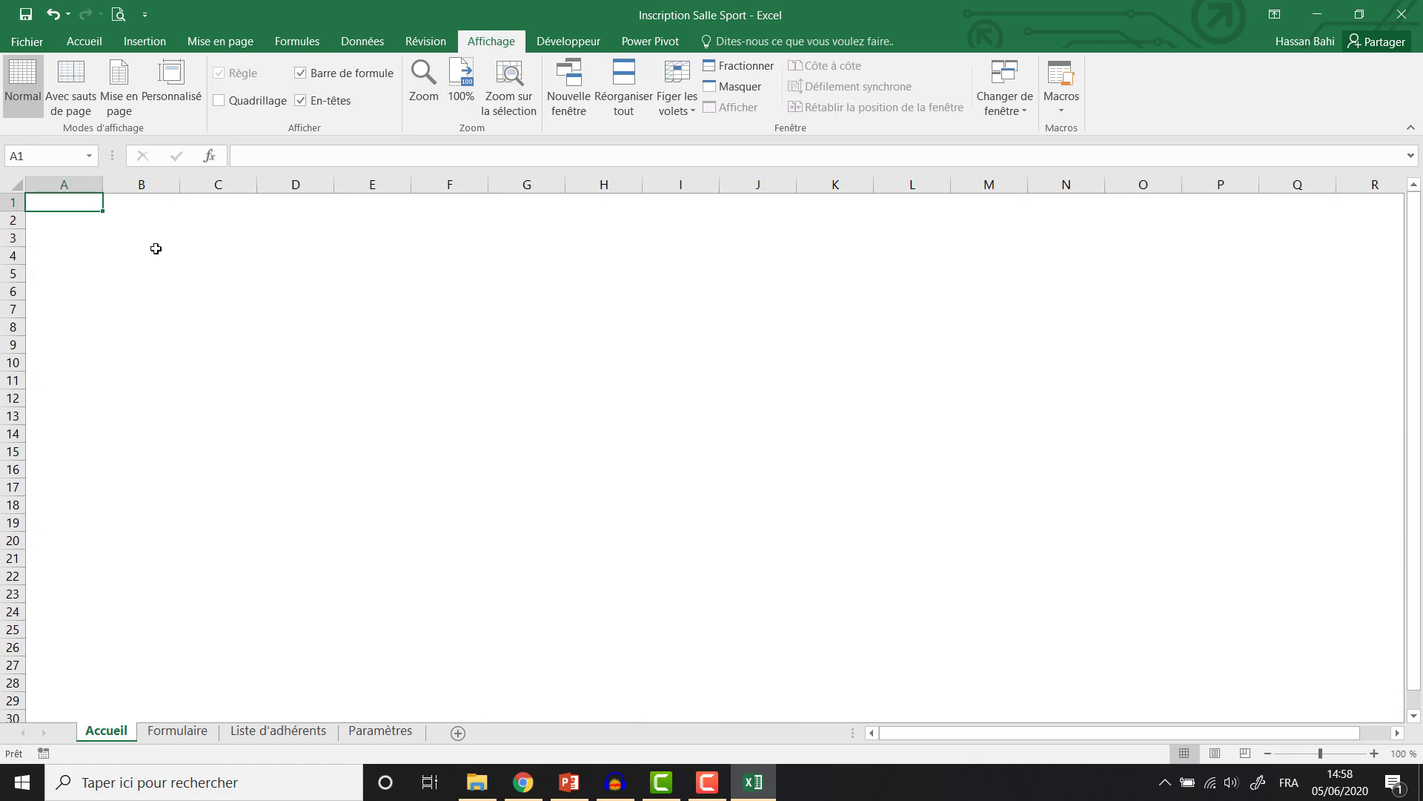
left_click(130, 46)
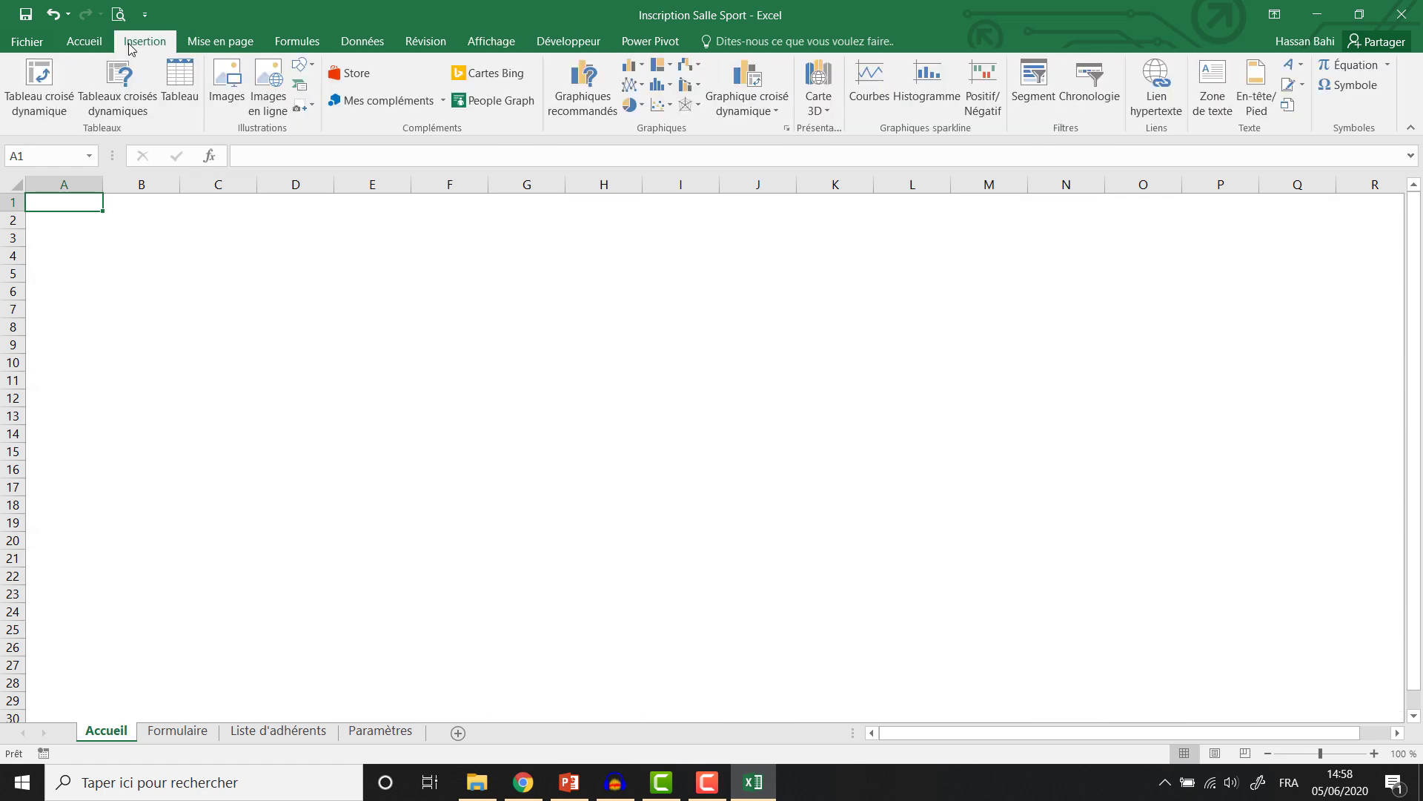
left_click(226, 95)
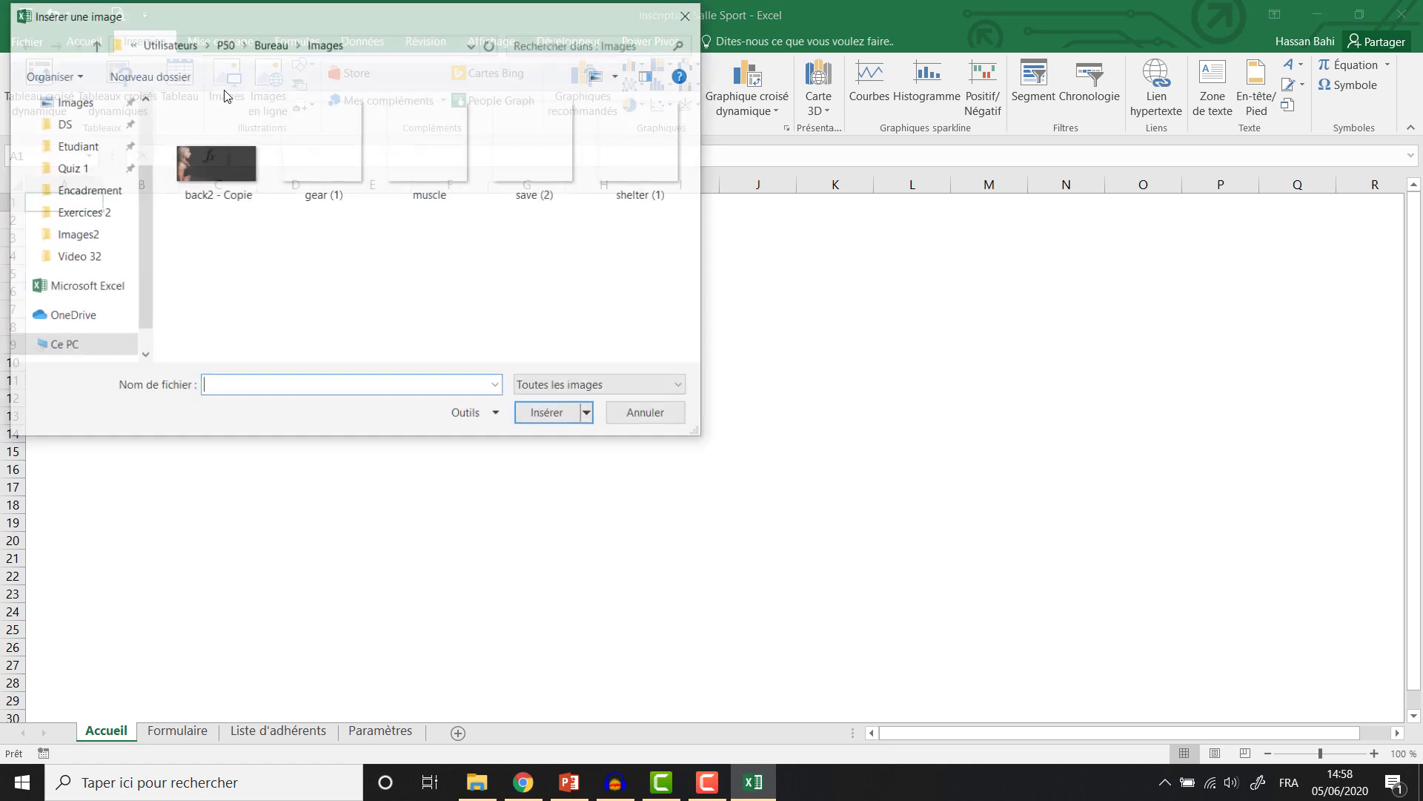
left_click(214, 184)
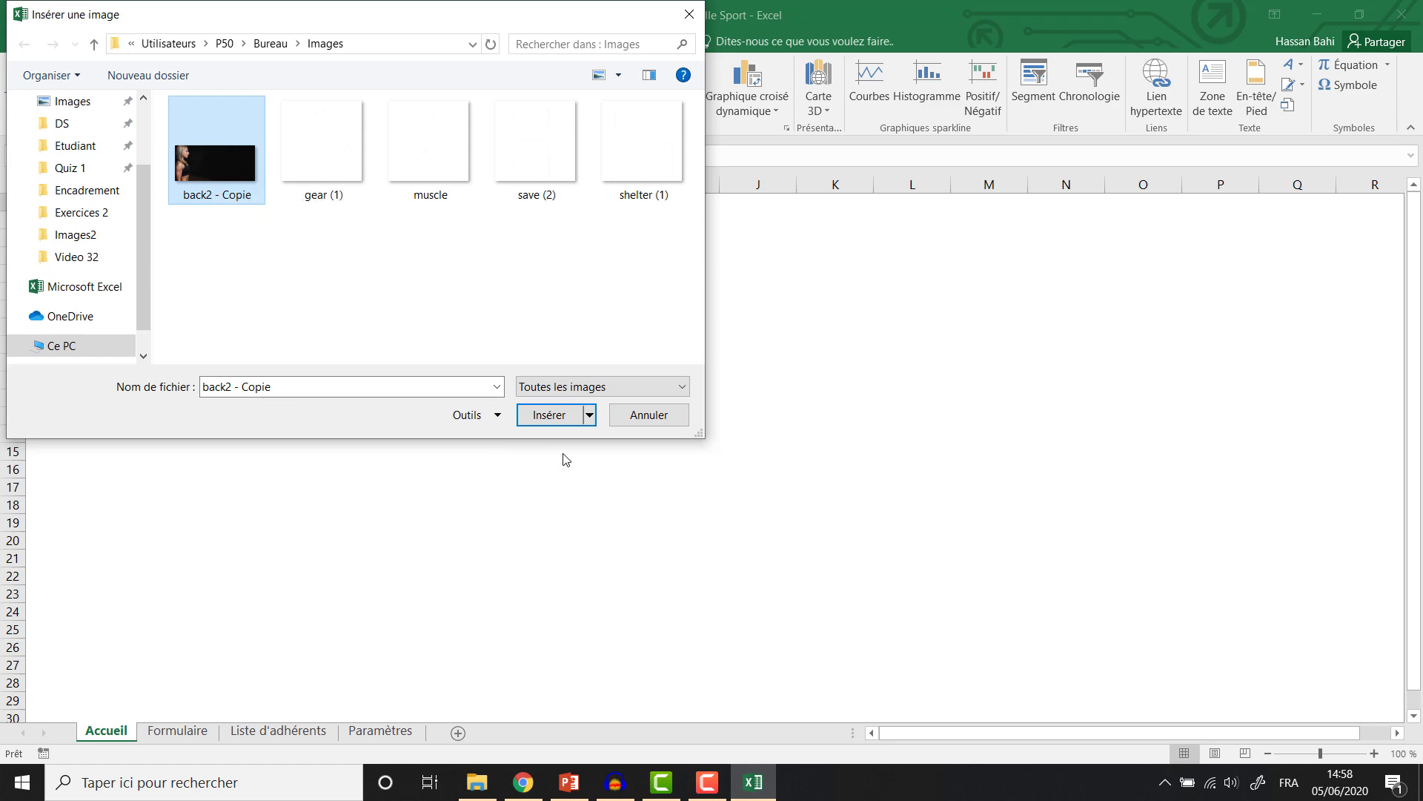
left_click(549, 420)
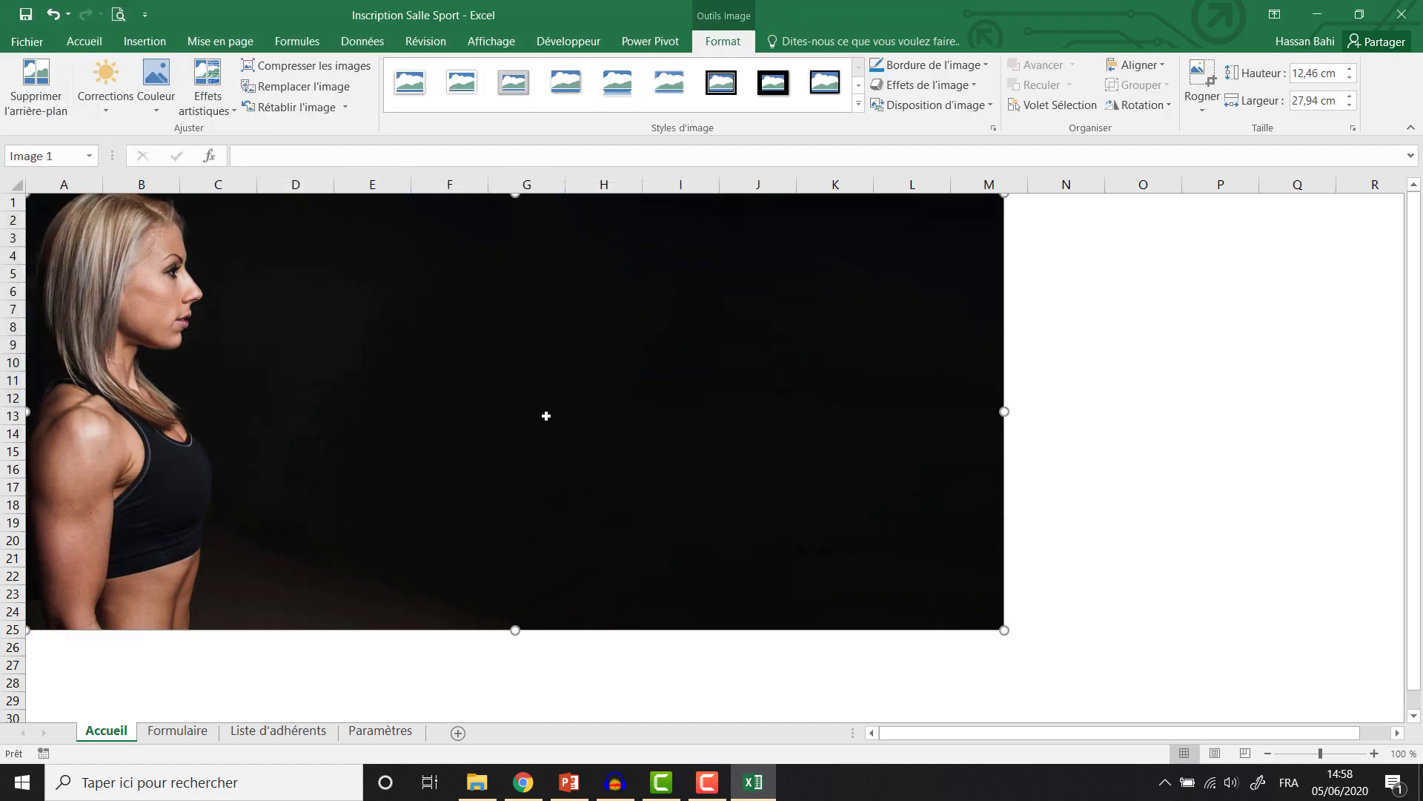
left_click(157, 43)
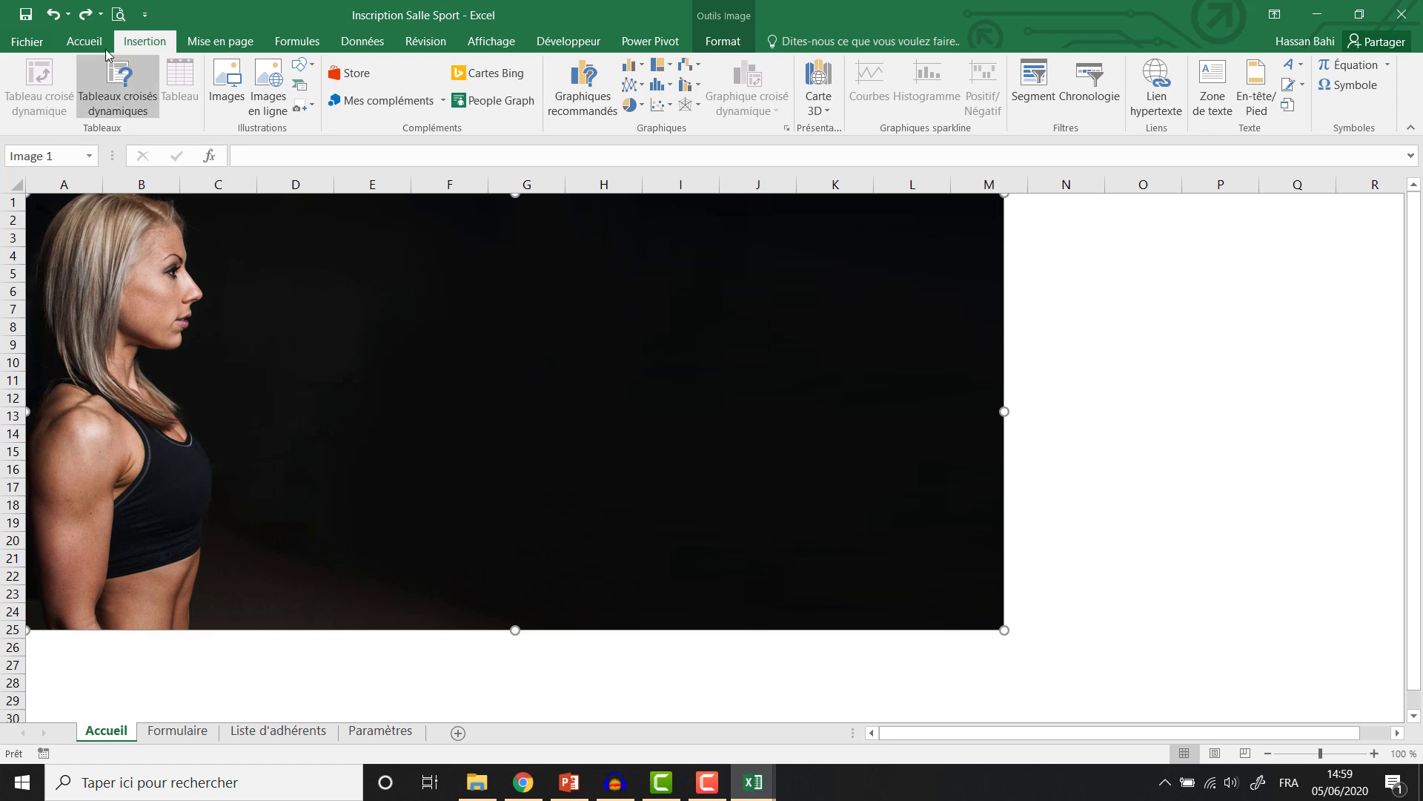
double_click(139, 43)
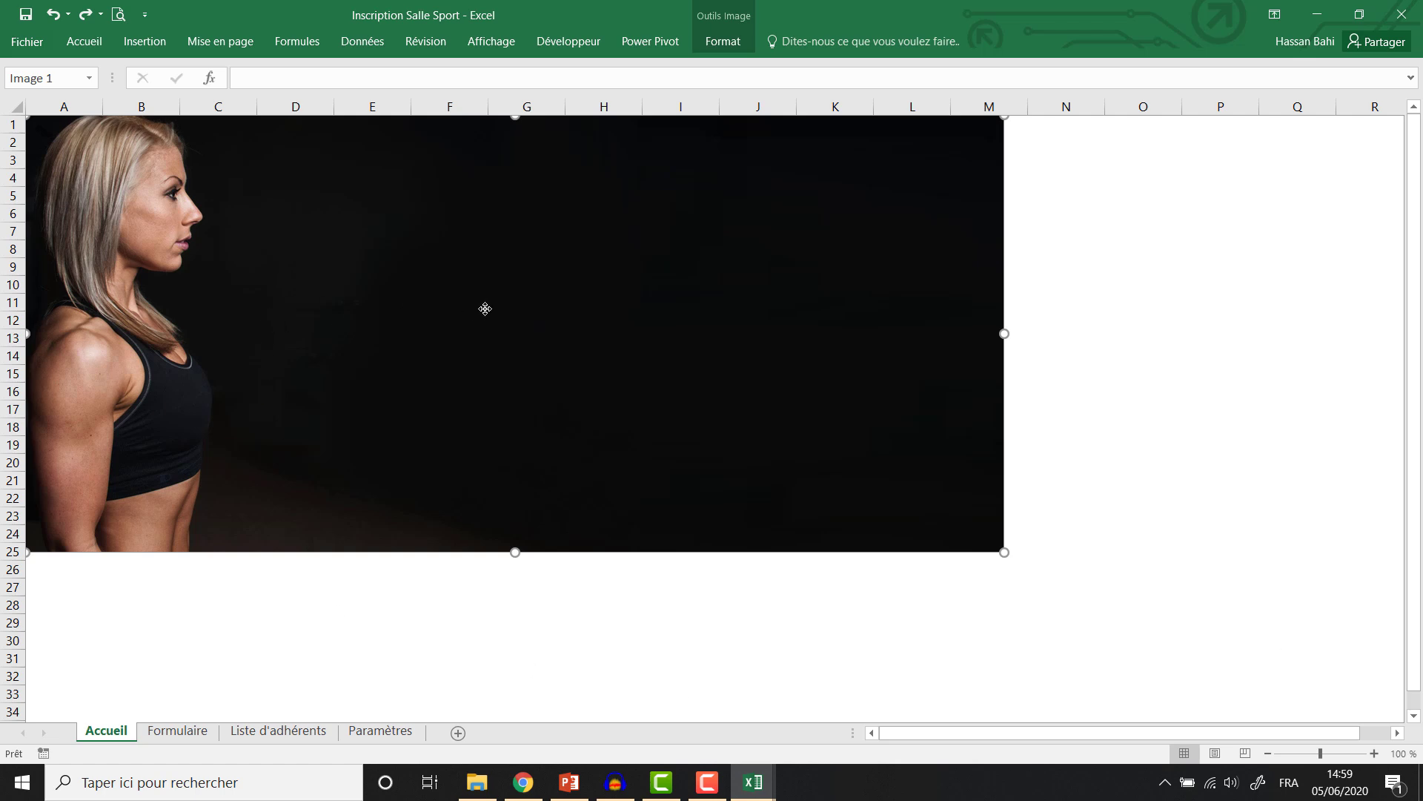
Set the gym photo's width to 39,4 cm.
left_click(726, 42)
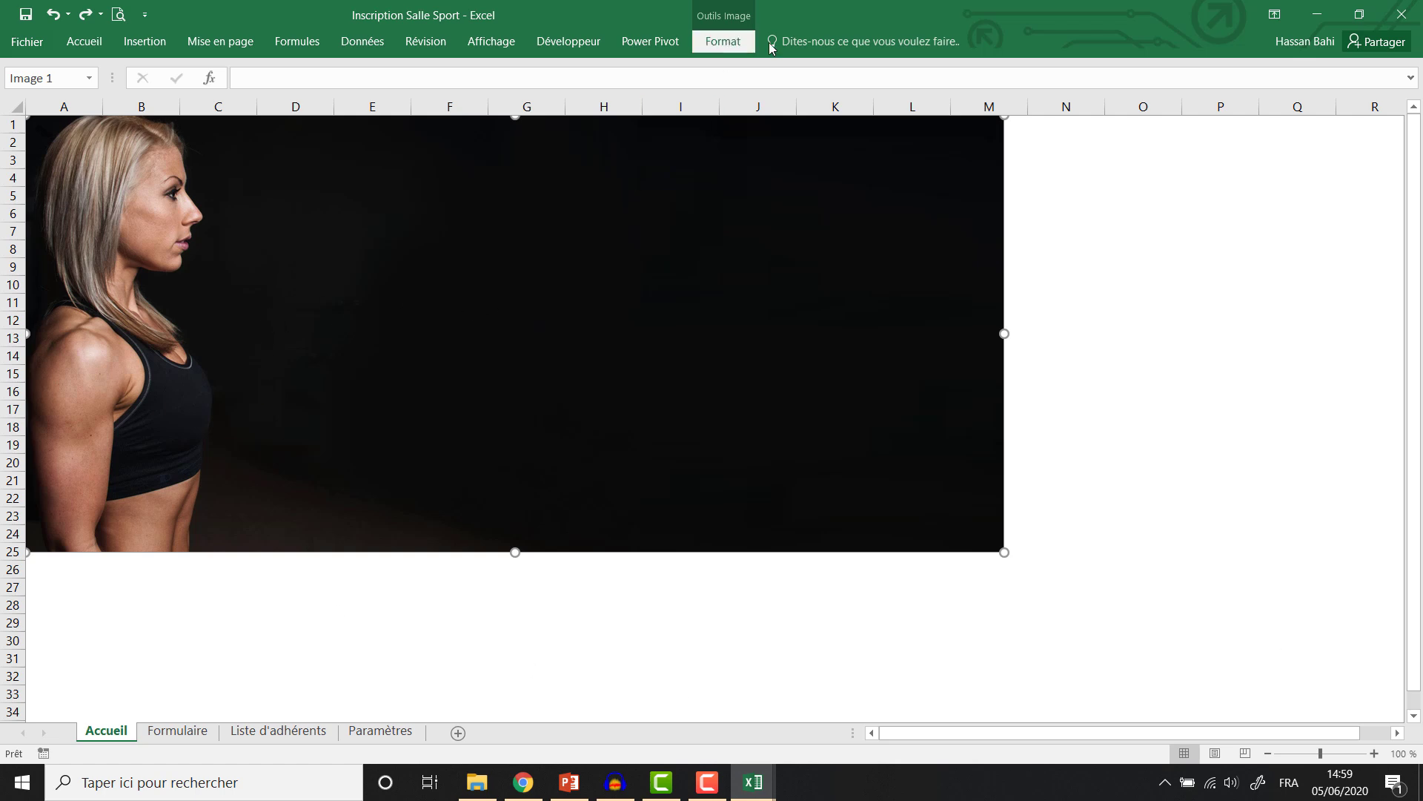
left_click(1307, 102)
type("39")
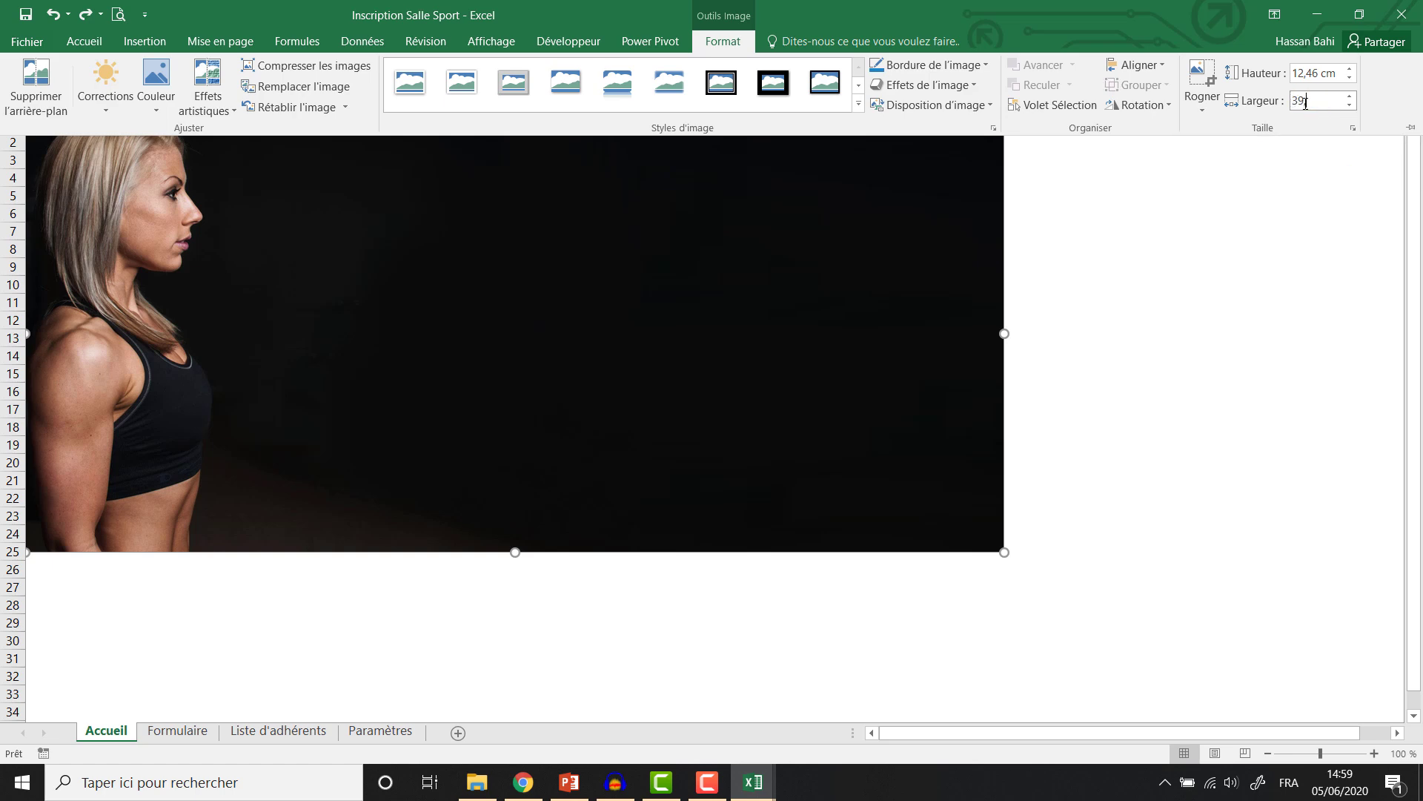
type(",4")
key("Return")
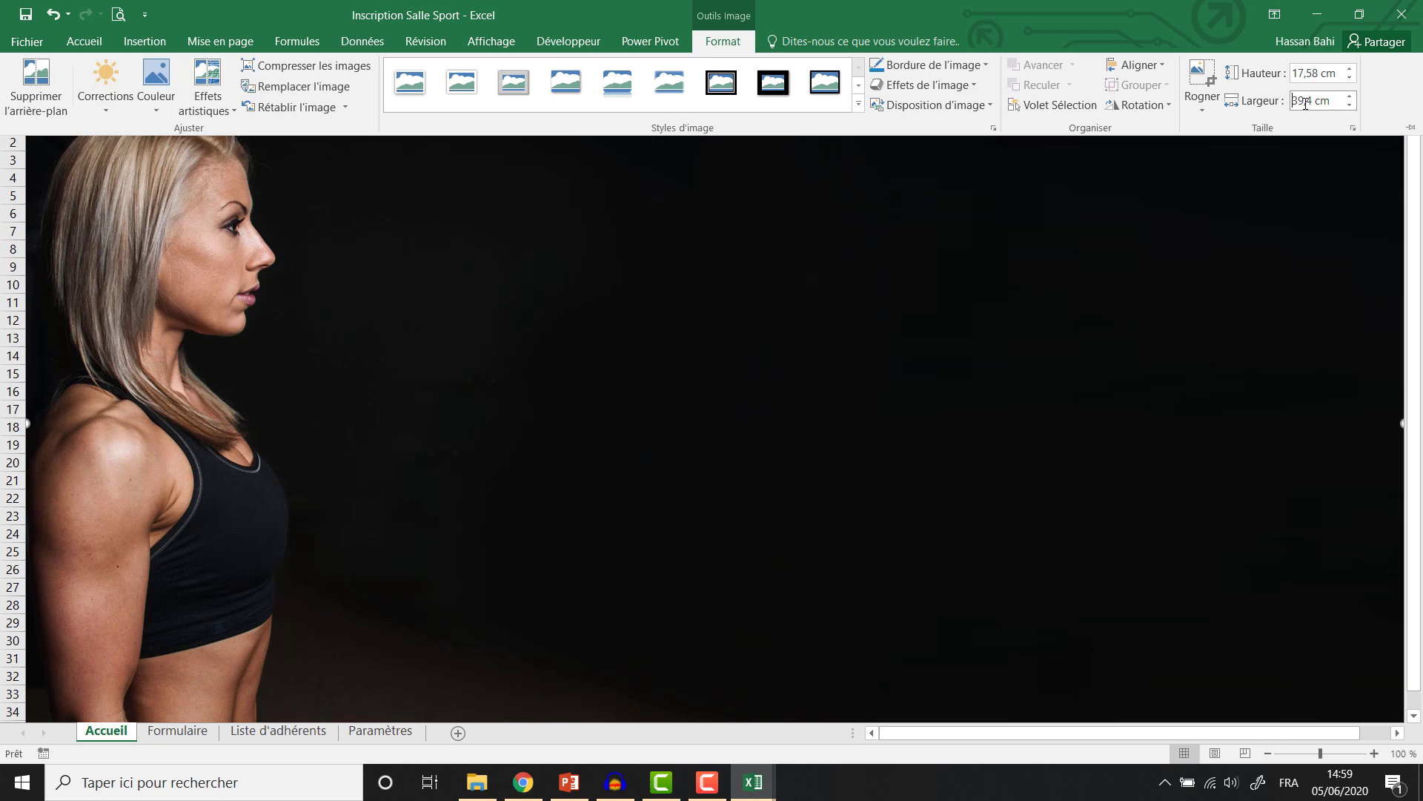
left_click(810, 473)
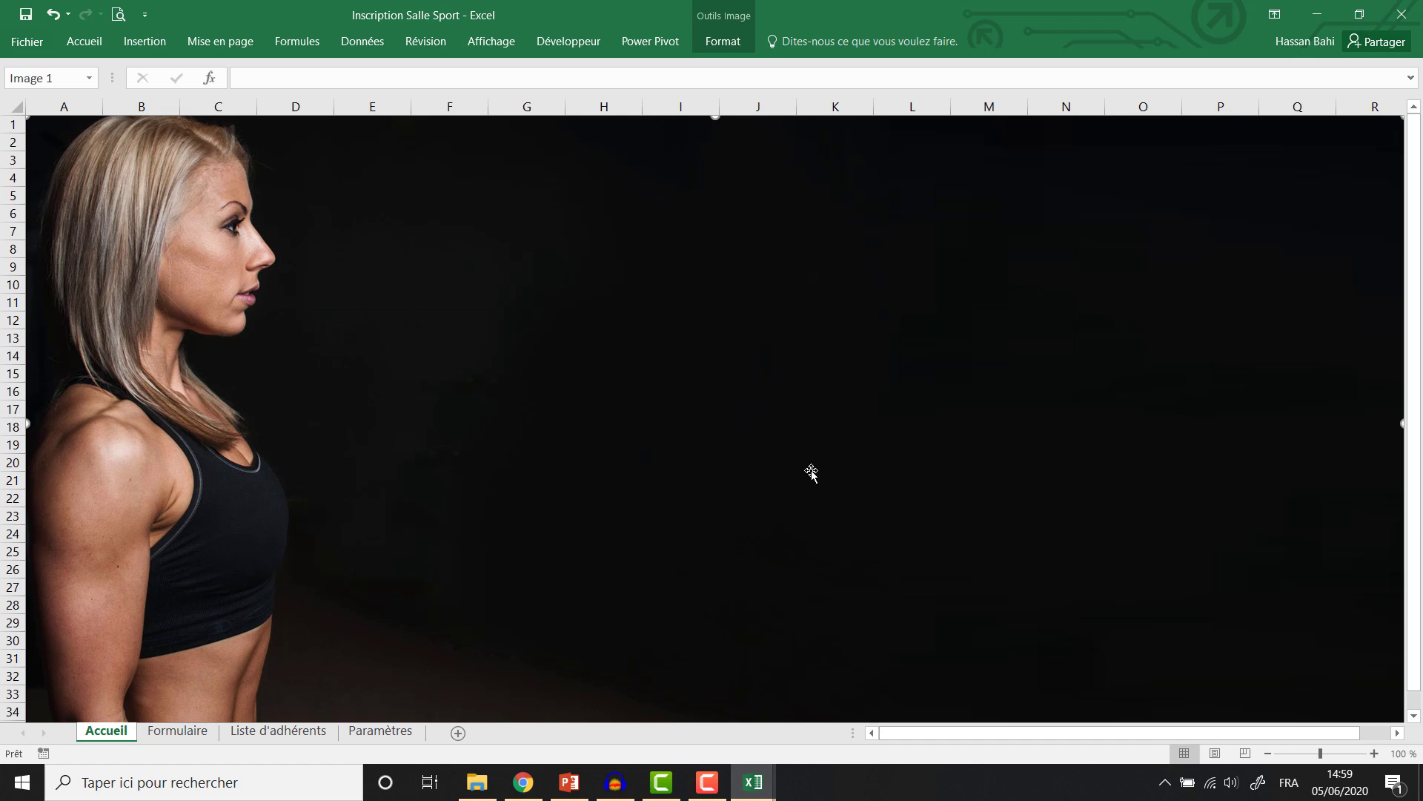
Draw a text box over the photo's centre and type AQUA FITNESS.
left_click(165, 46)
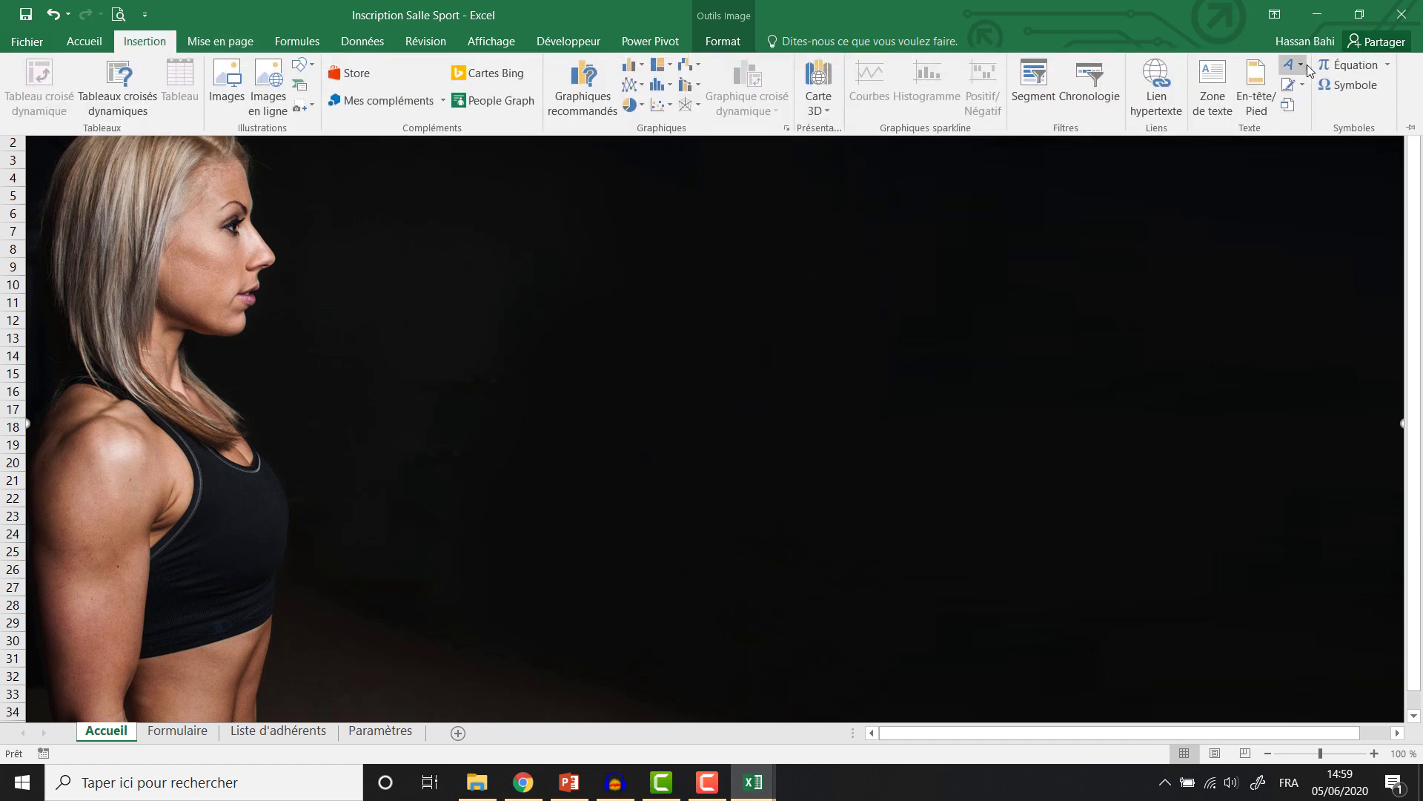
left_click(1216, 88)
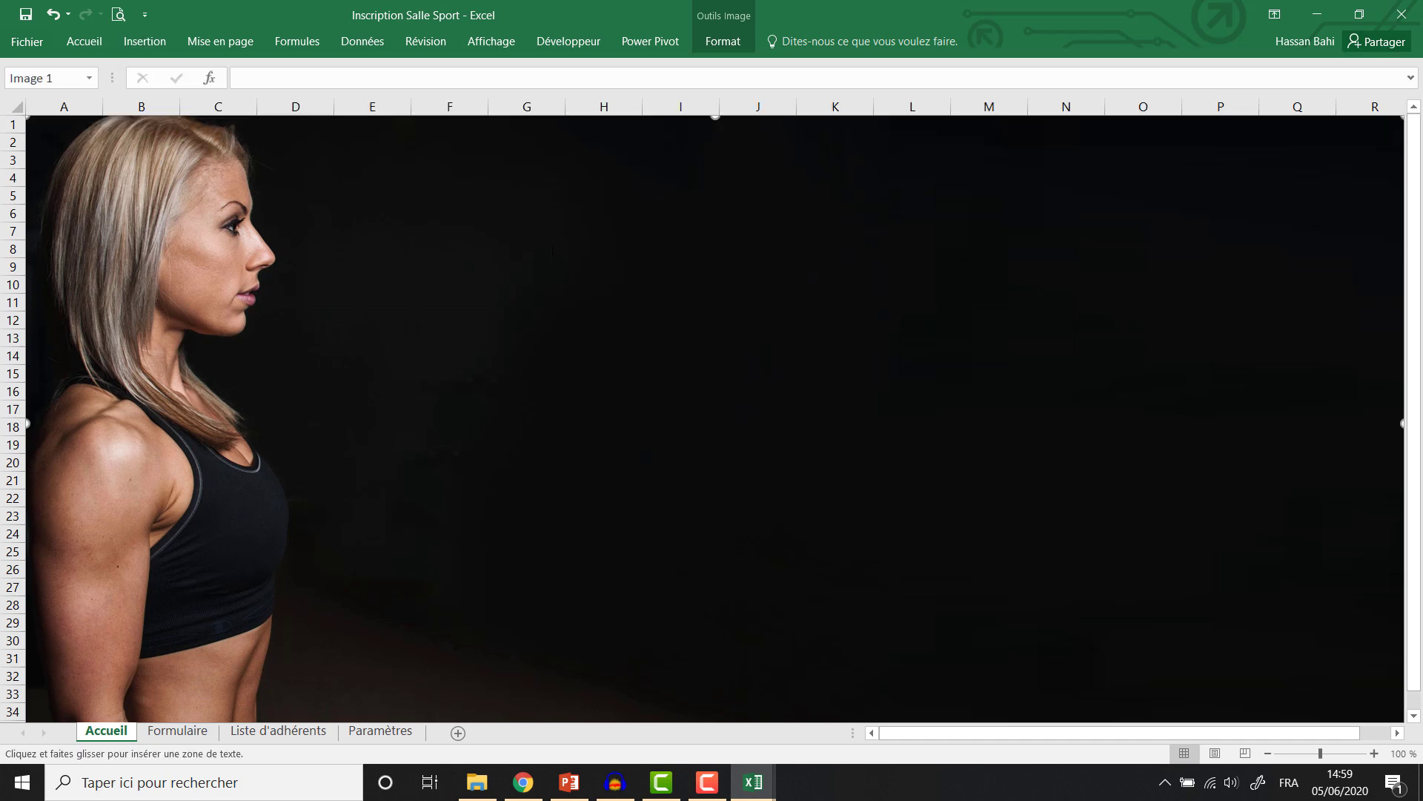
left_click_drag(710, 329, 968, 326)
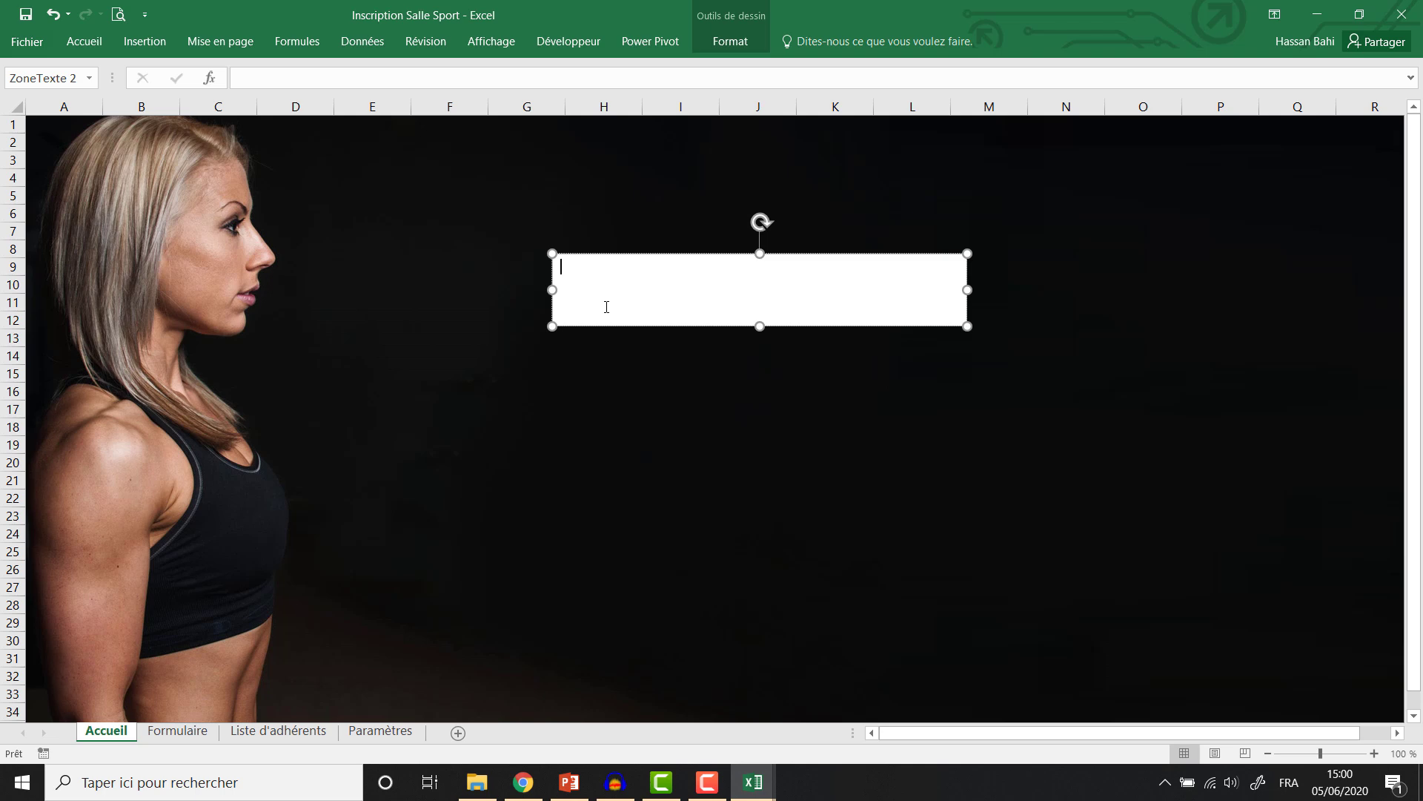
type("AQUA FITNESS")
Format the title in Product Sans, enlarged four steps to 32, and bold.
left_click(592, 327)
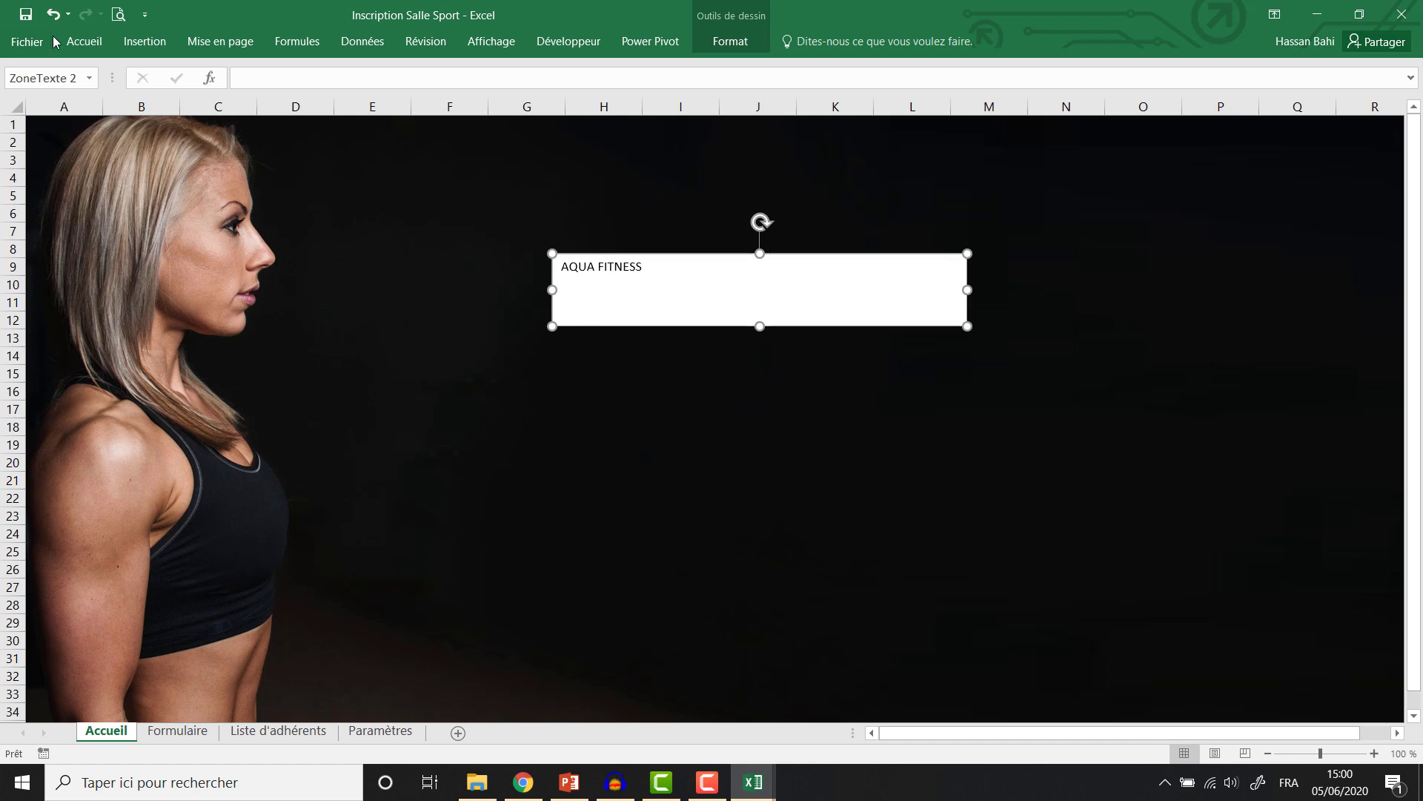
double_click(84, 40)
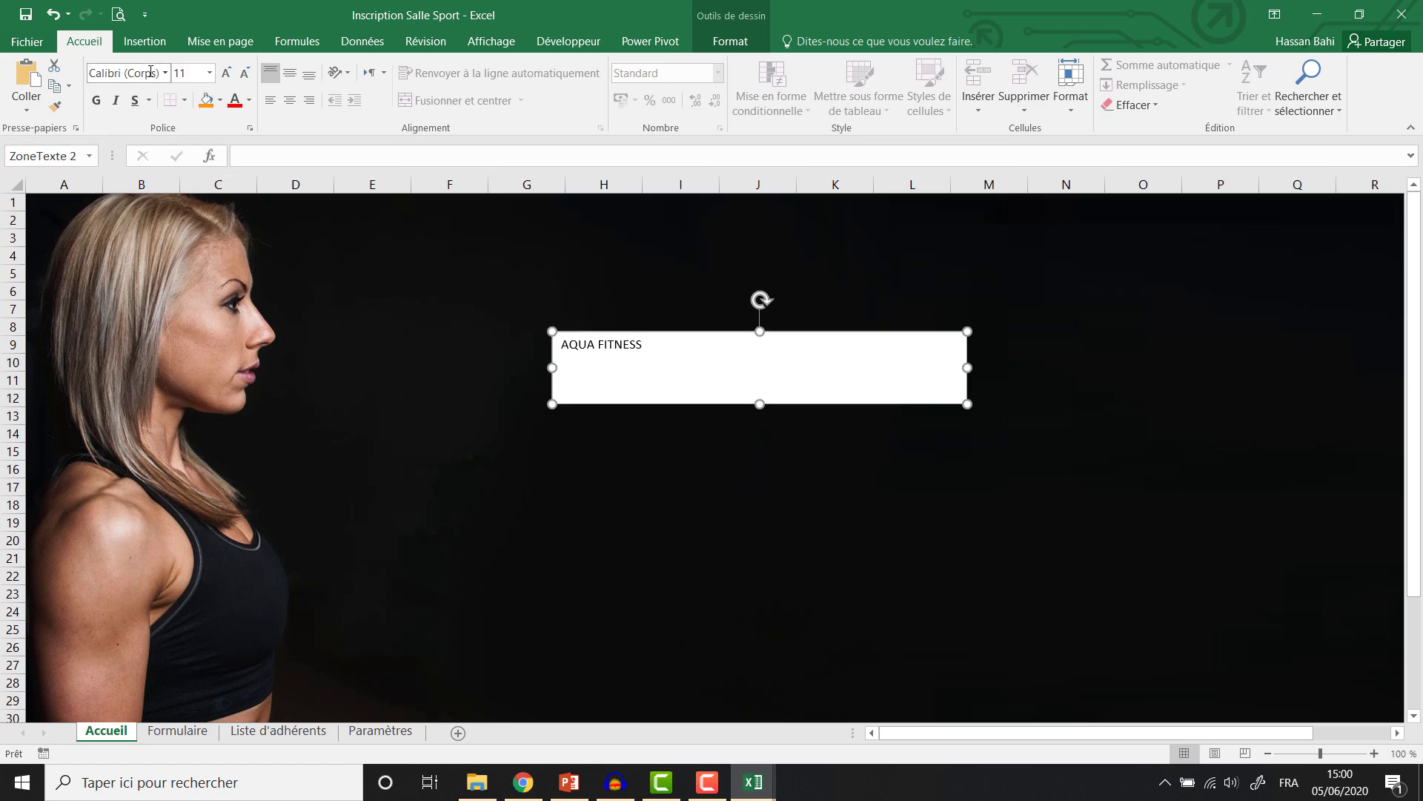
left_click(151, 74)
type("Product Sans")
key("Return")
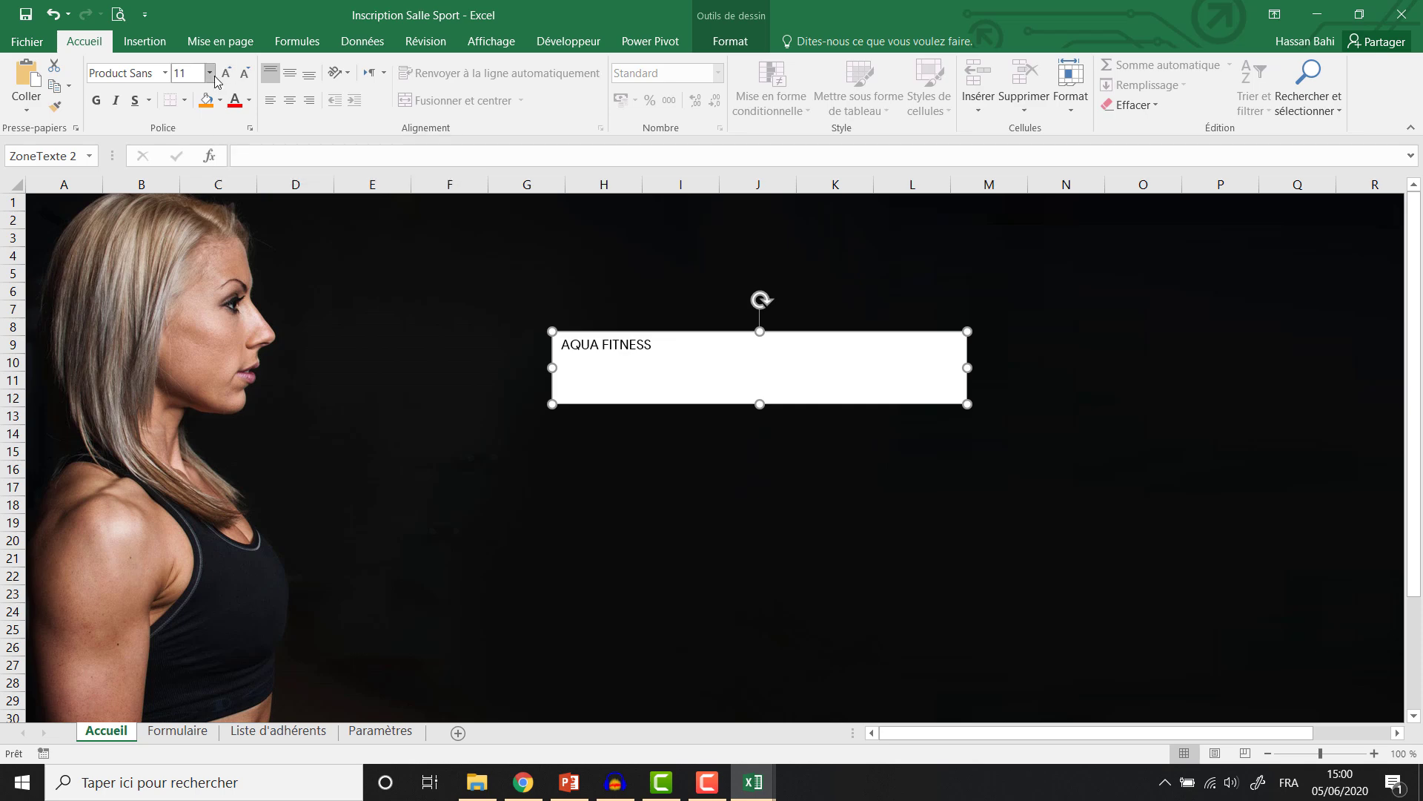
left_click(225, 74)
left_click(224, 74)
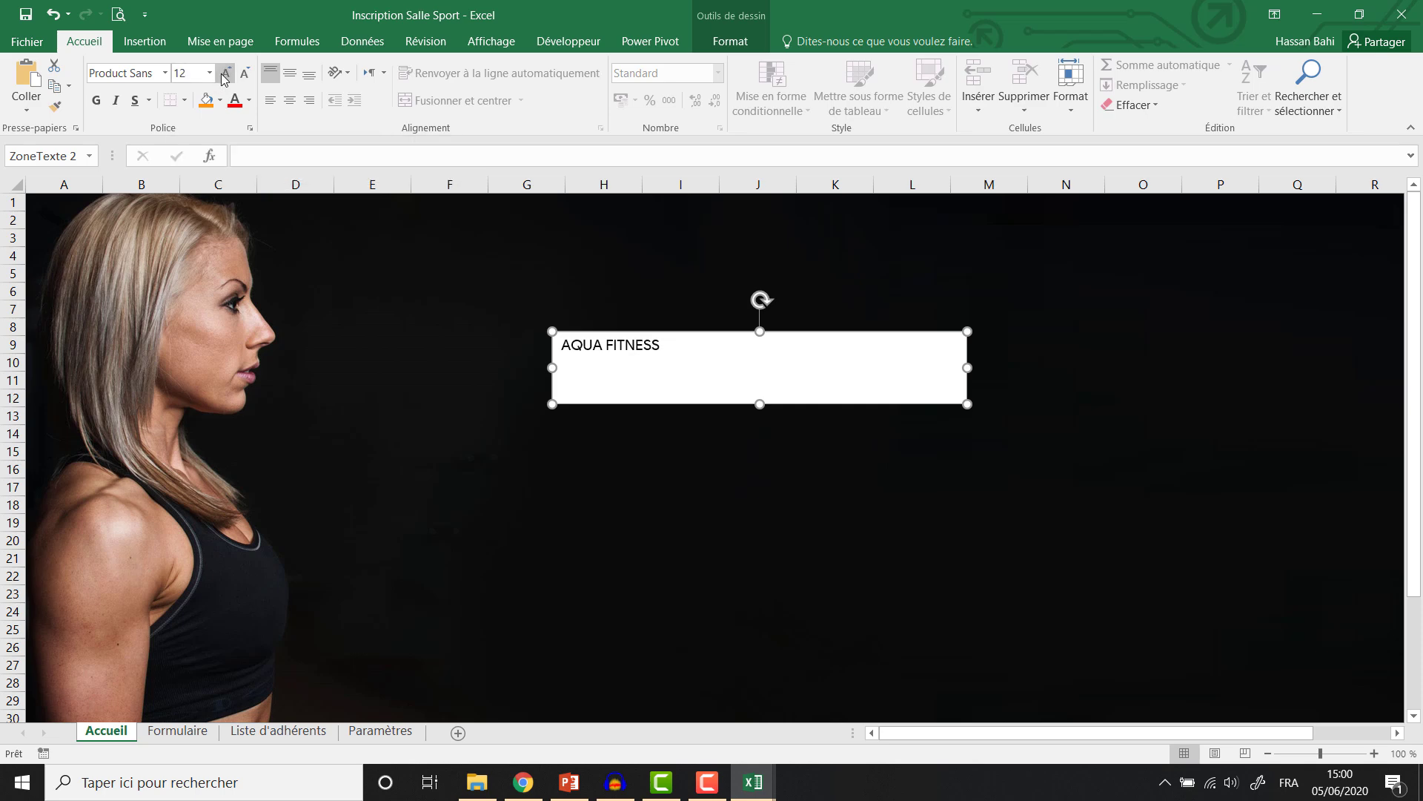
left_click(224, 74)
left_click(225, 74)
left_click(225, 74)
left_click(225, 74)
left_click(224, 74)
left_click(224, 74)
left_click(224, 74)
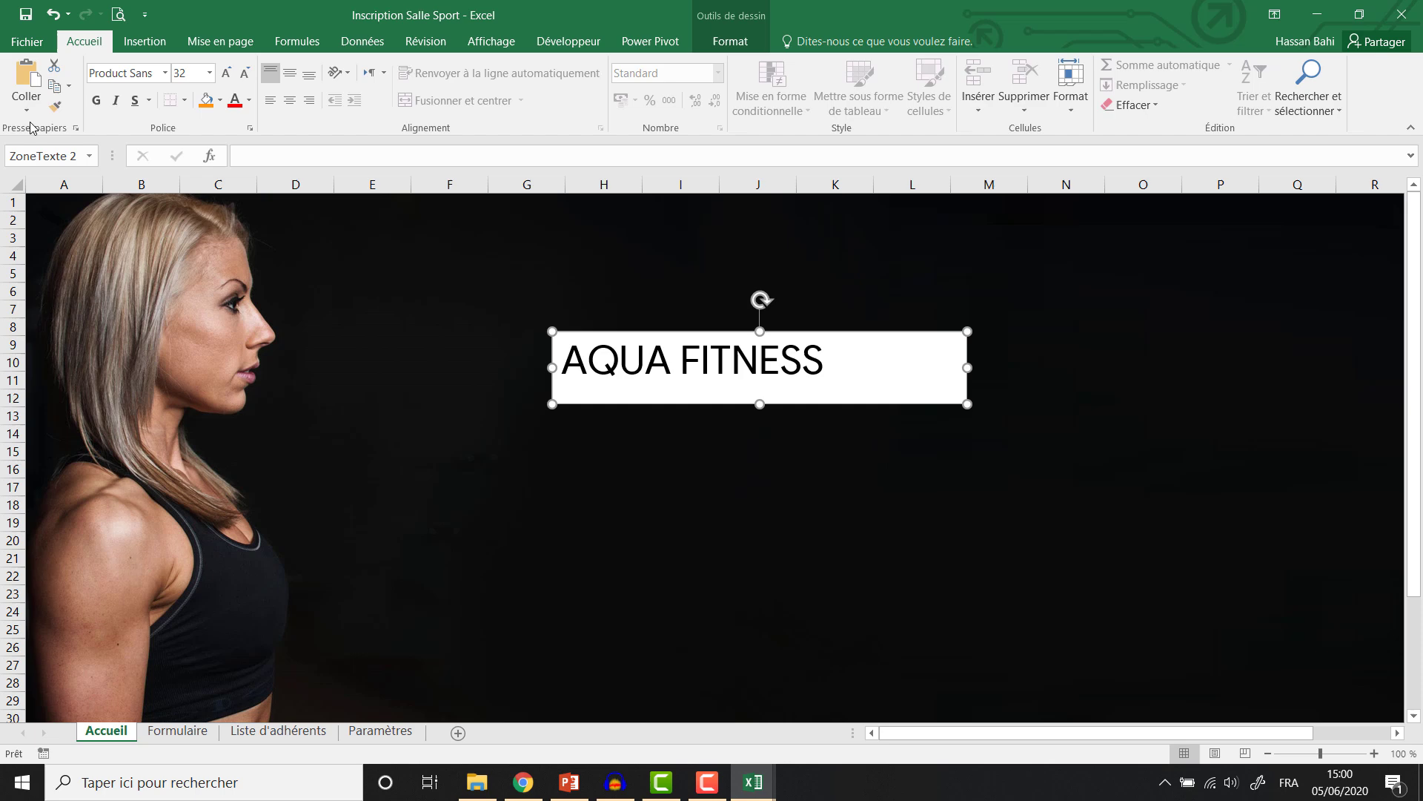
left_click(96, 101)
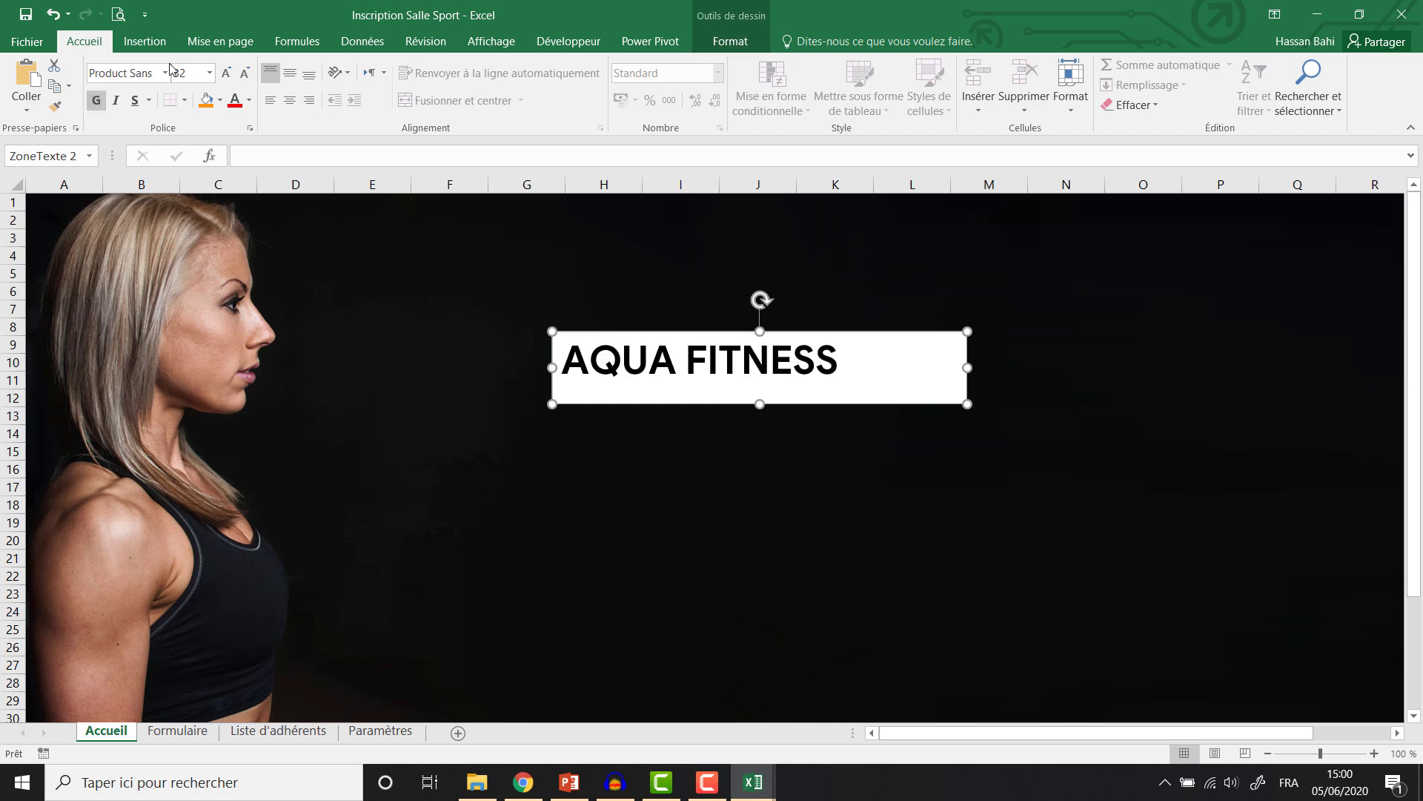
left_click(731, 42)
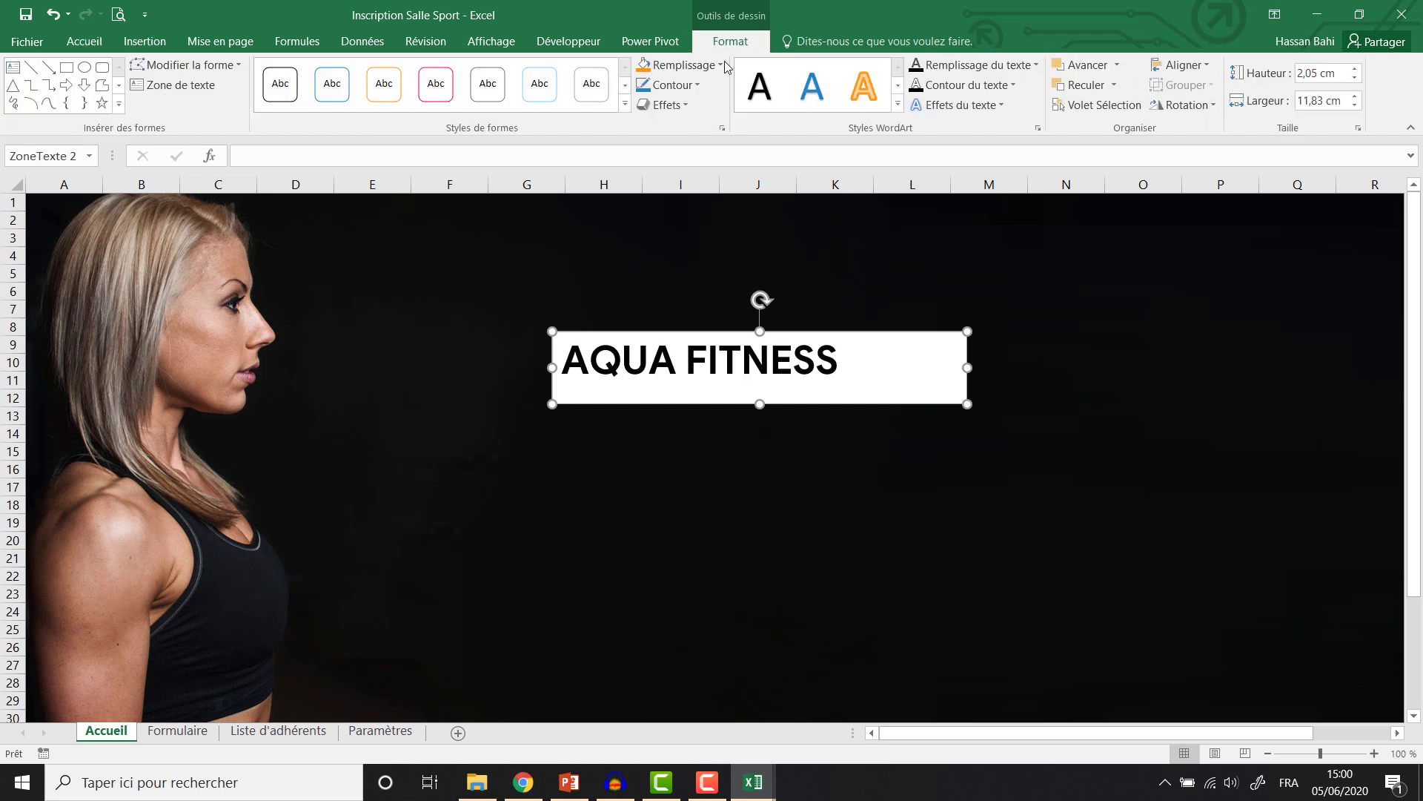
Remove the title box's fill and make the AQUA FITNESS text white.
left_click(681, 66)
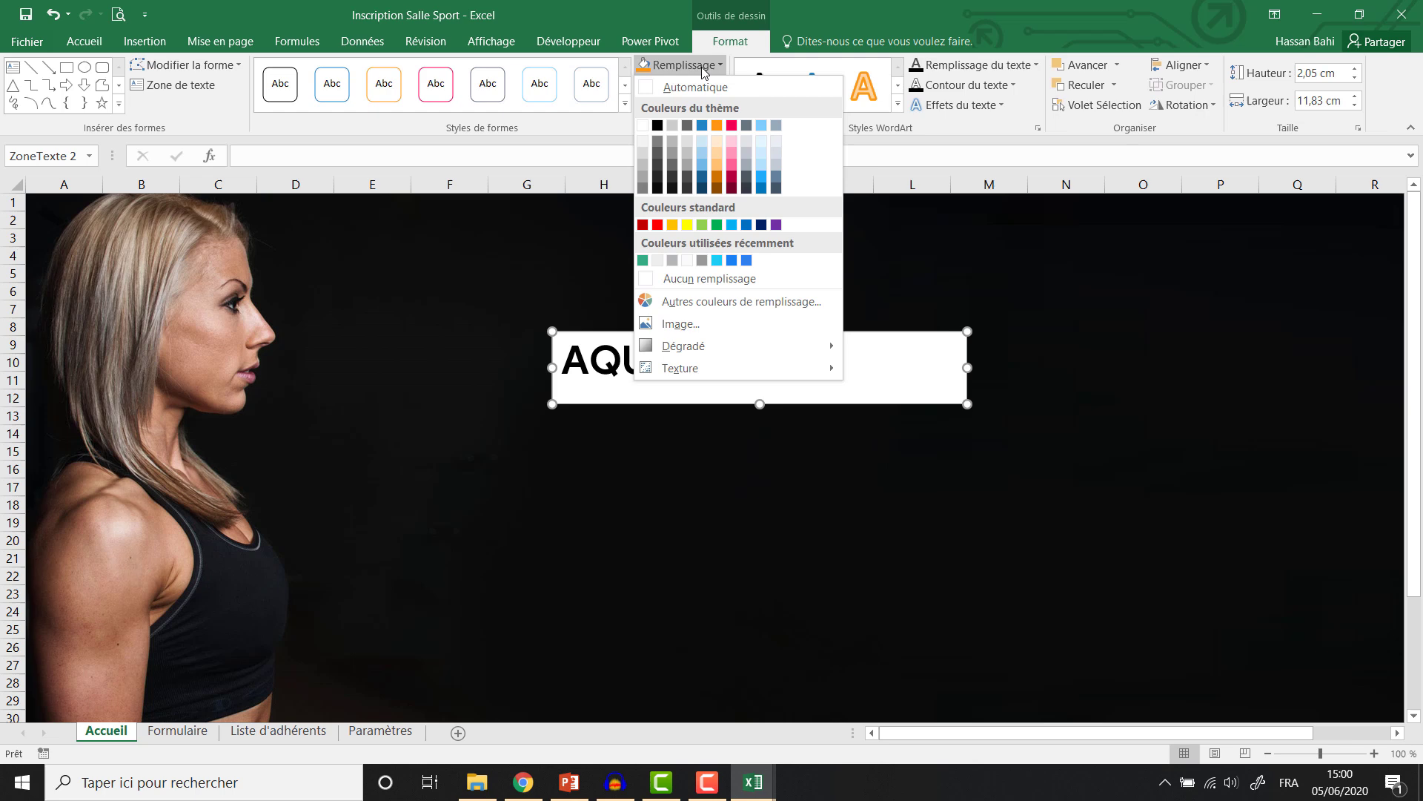
left_click(692, 281)
left_click(88, 42)
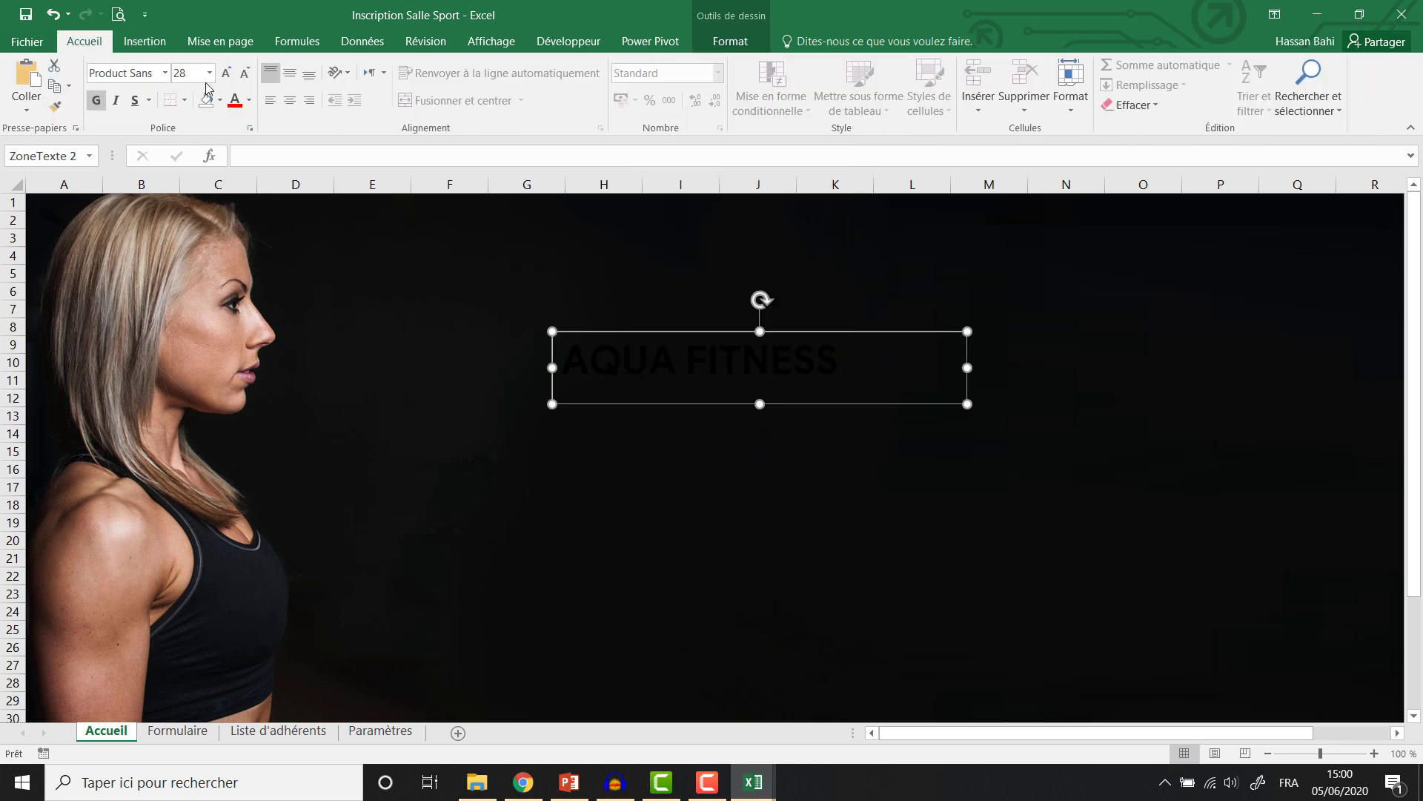
left_click(249, 100)
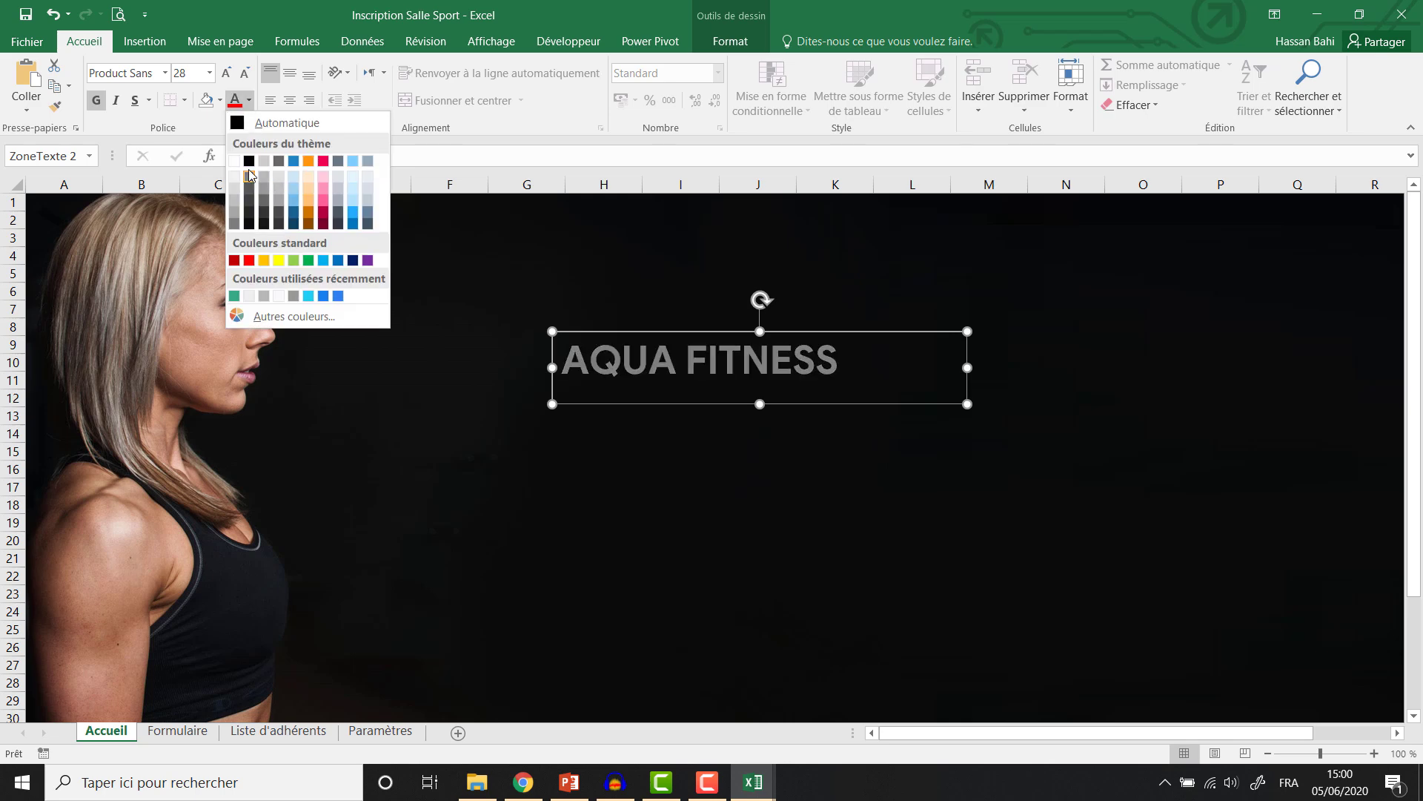
left_click(242, 159)
Enlarge the title font and widen the text box so it fits one line.
left_click(691, 358)
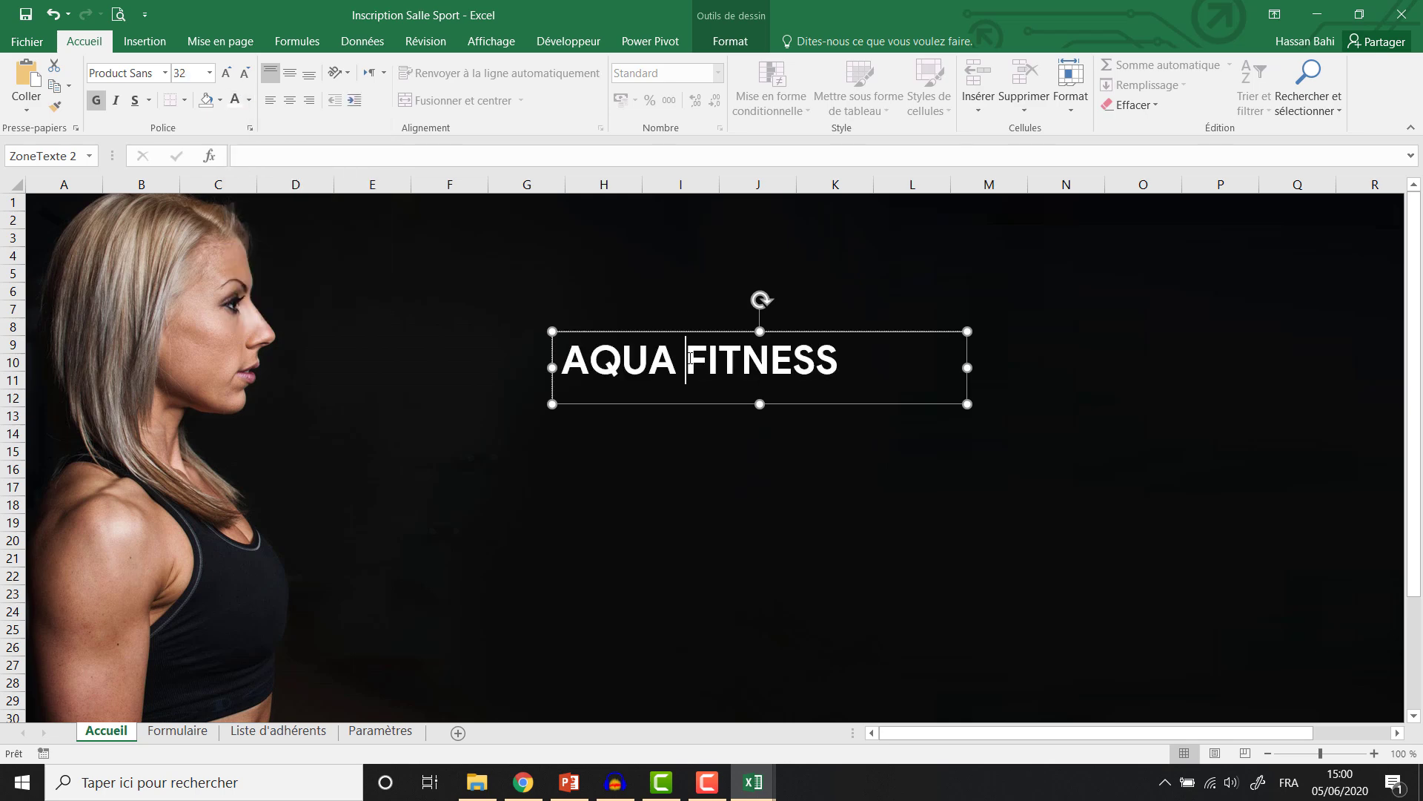
key("ctrl+a")
left_click(227, 75)
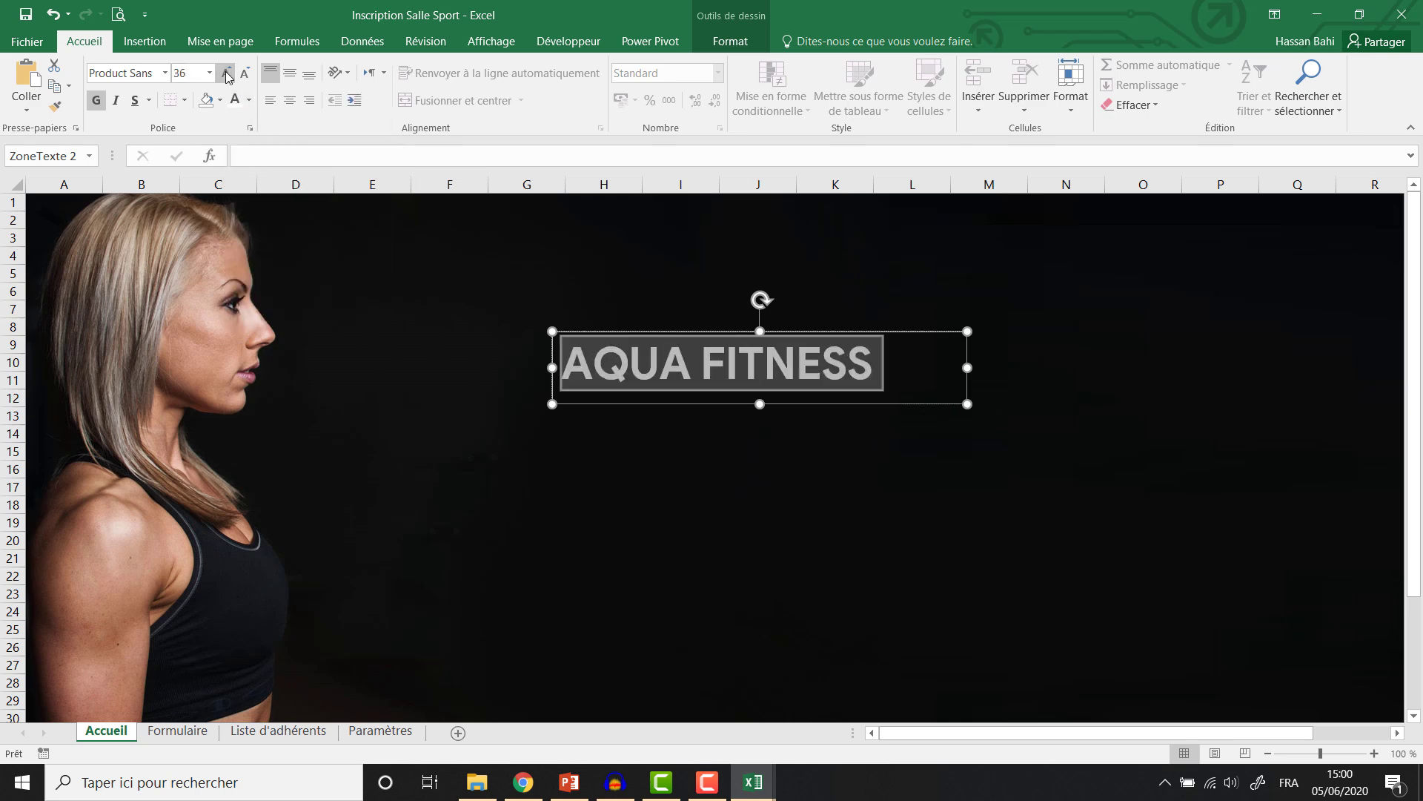
left_click(227, 75)
left_click(226, 75)
left_click(227, 75)
left_click(227, 75)
left_click(227, 75)
left_click(227, 75)
left_click(227, 75)
left_click(226, 72)
left_click(226, 72)
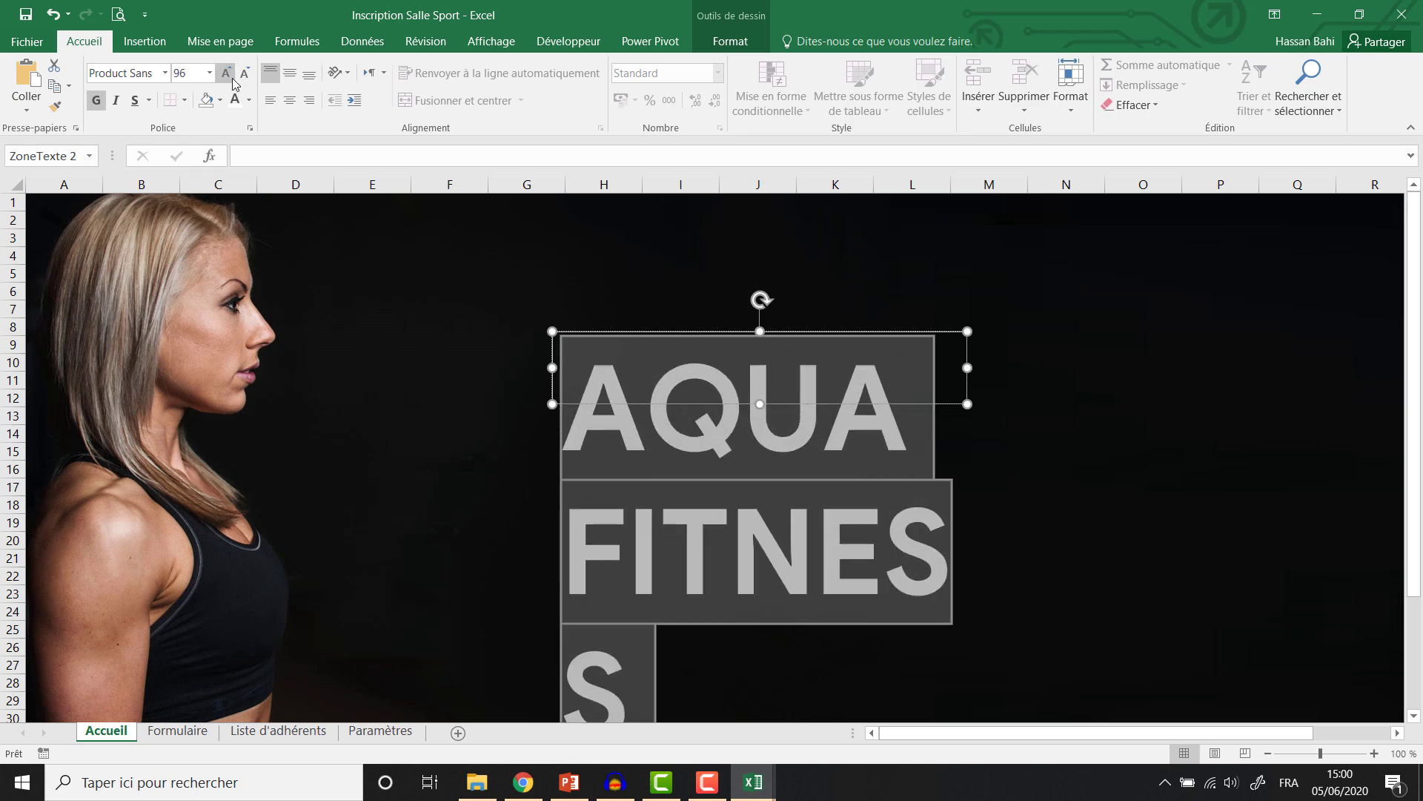
left_click_drag(967, 367, 1364, 369)
left_click_drag(549, 374, 357, 371)
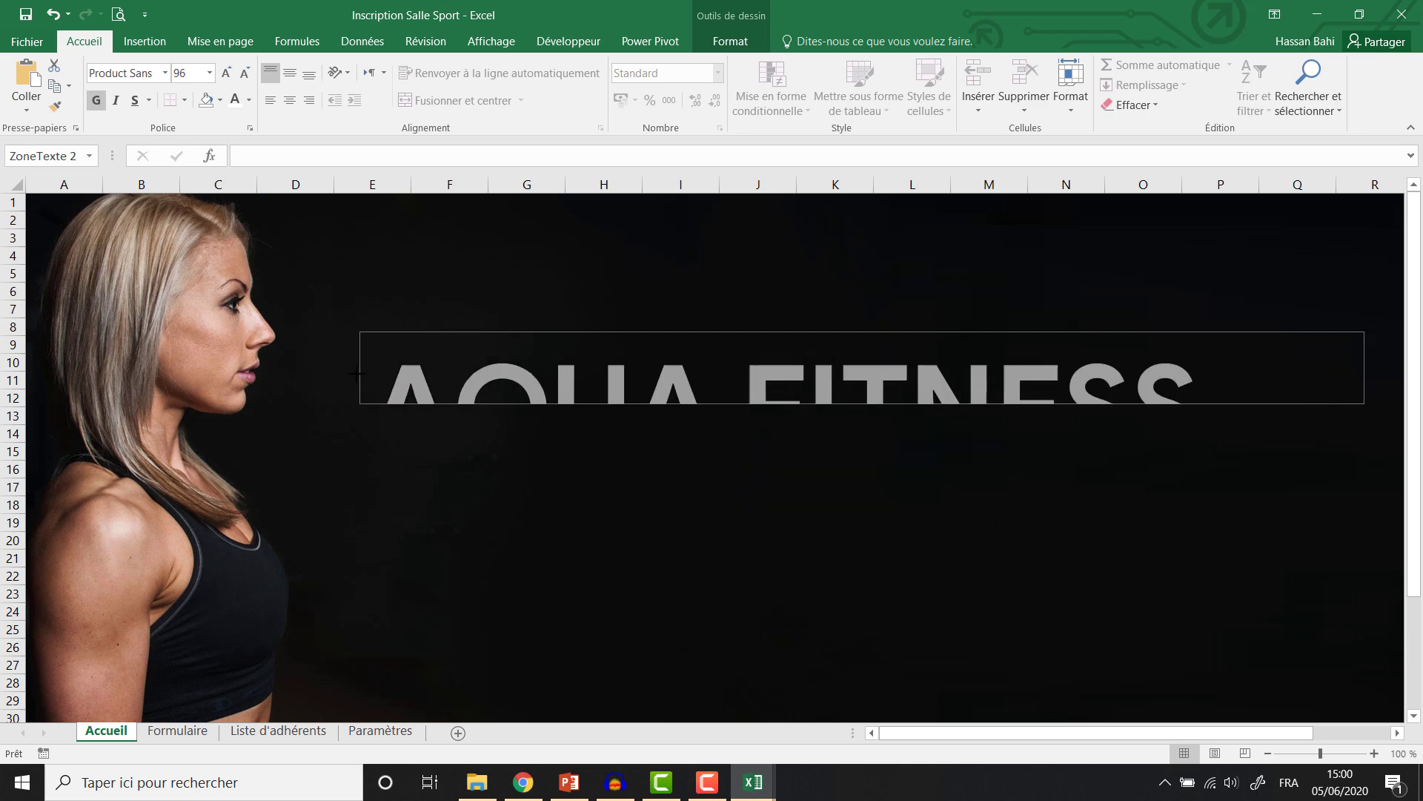
left_click_drag(861, 404, 861, 493)
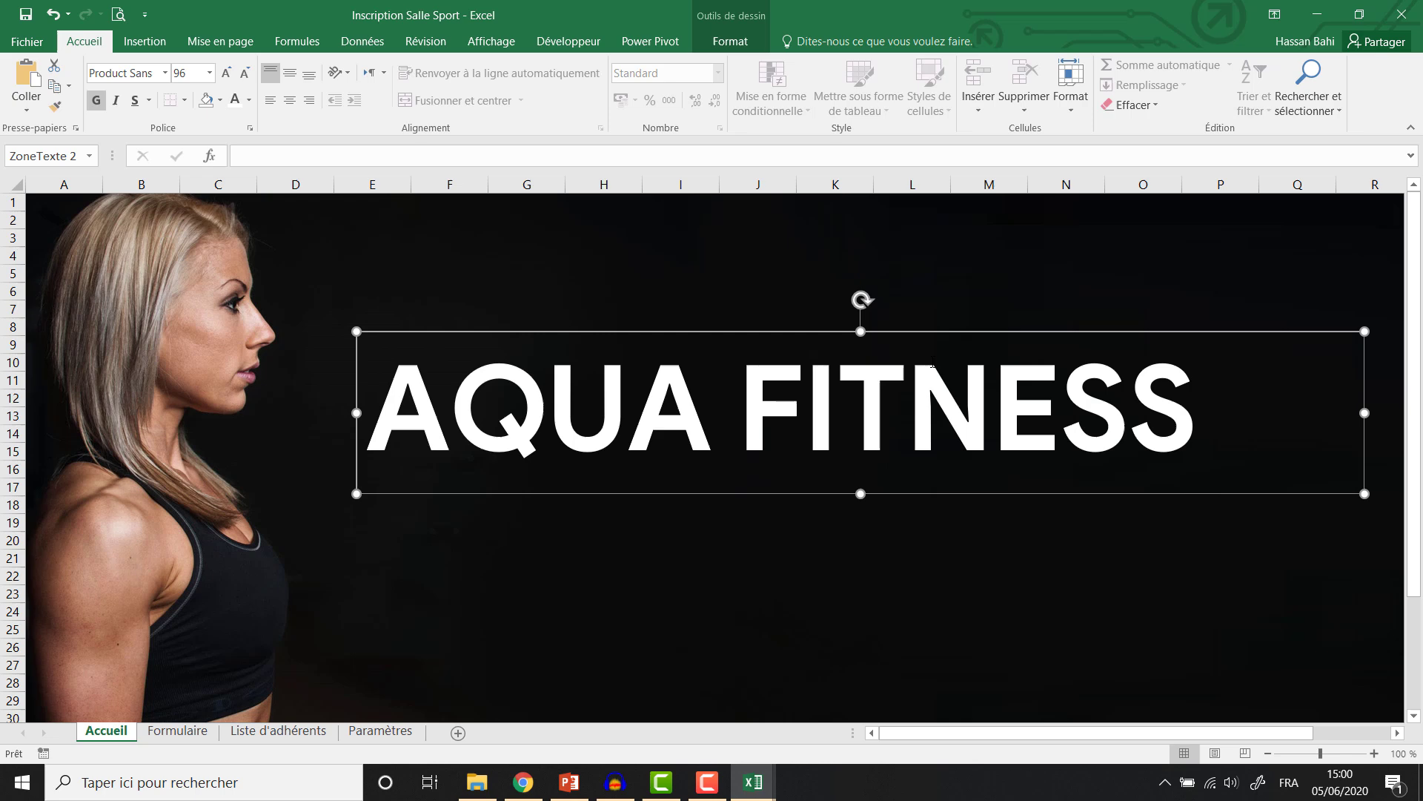
left_click(226, 73)
left_click_drag(1365, 412, 1388, 412)
Undo the box move and set the title font size to 100.
left_click(715, 326)
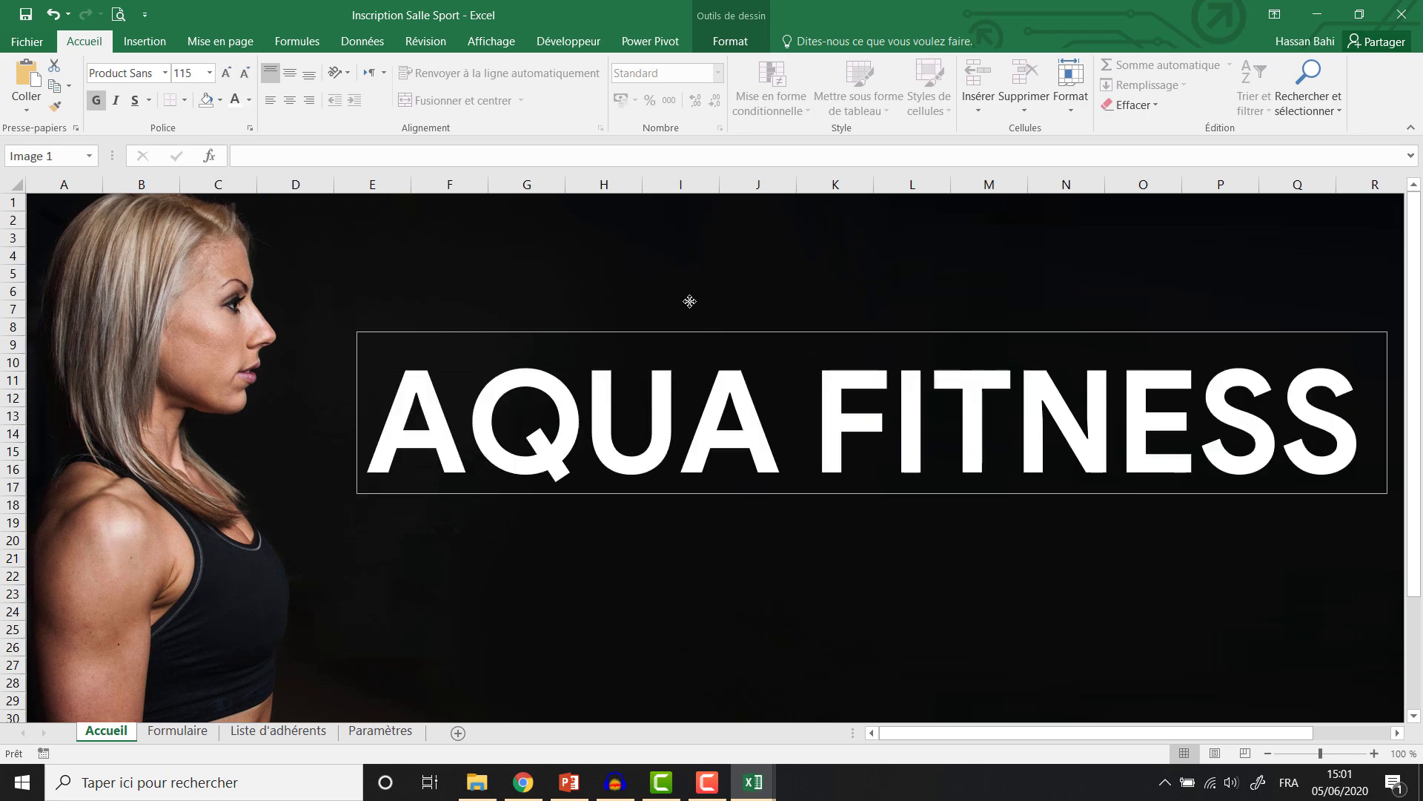
left_click(721, 338)
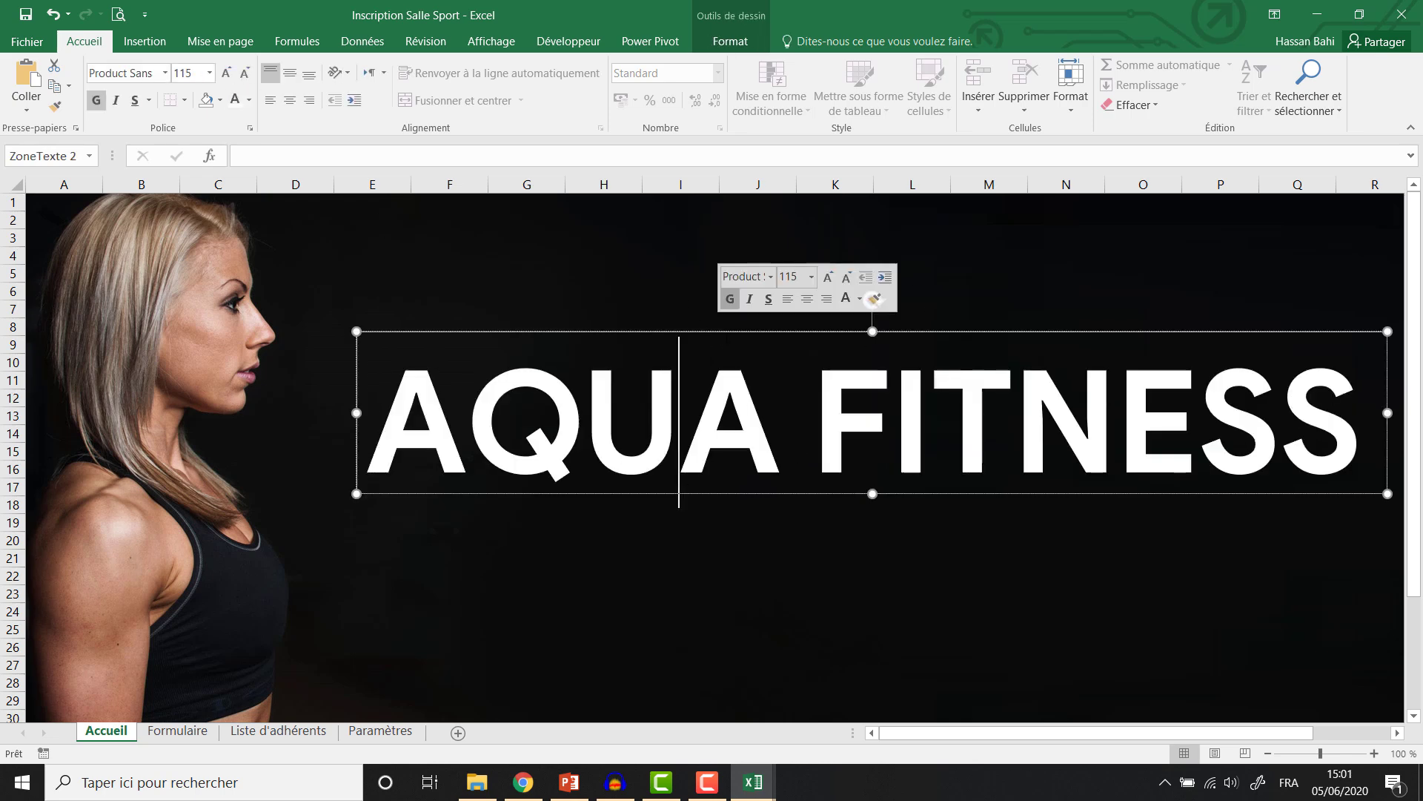
left_click_drag(722, 337, 721, 300)
key("ctrl+z")
key("ctrl+z")
key("ctrl+z")
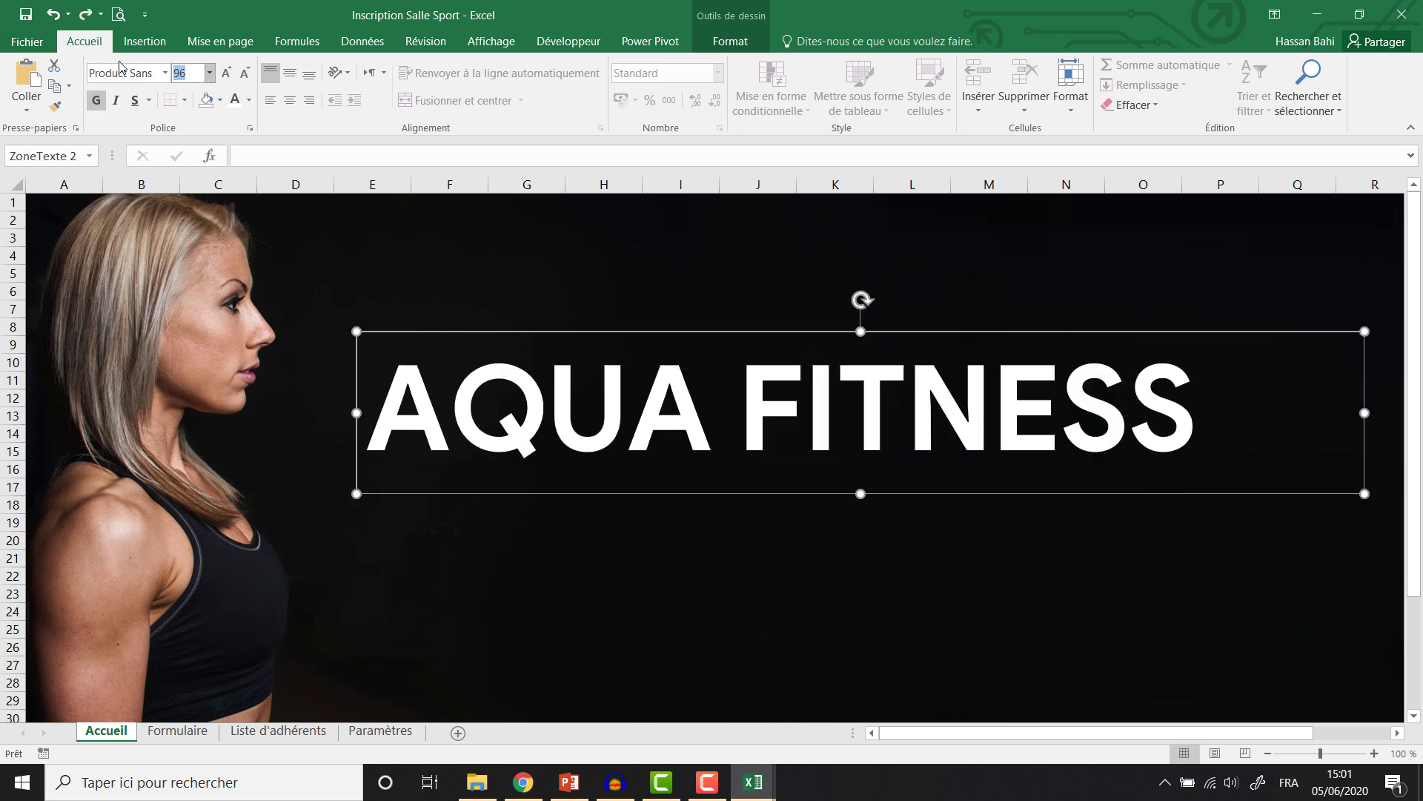
type("100")
key("Return")
Expand the title's character spacing by 10, widening and repositioning the box.
left_click(250, 128)
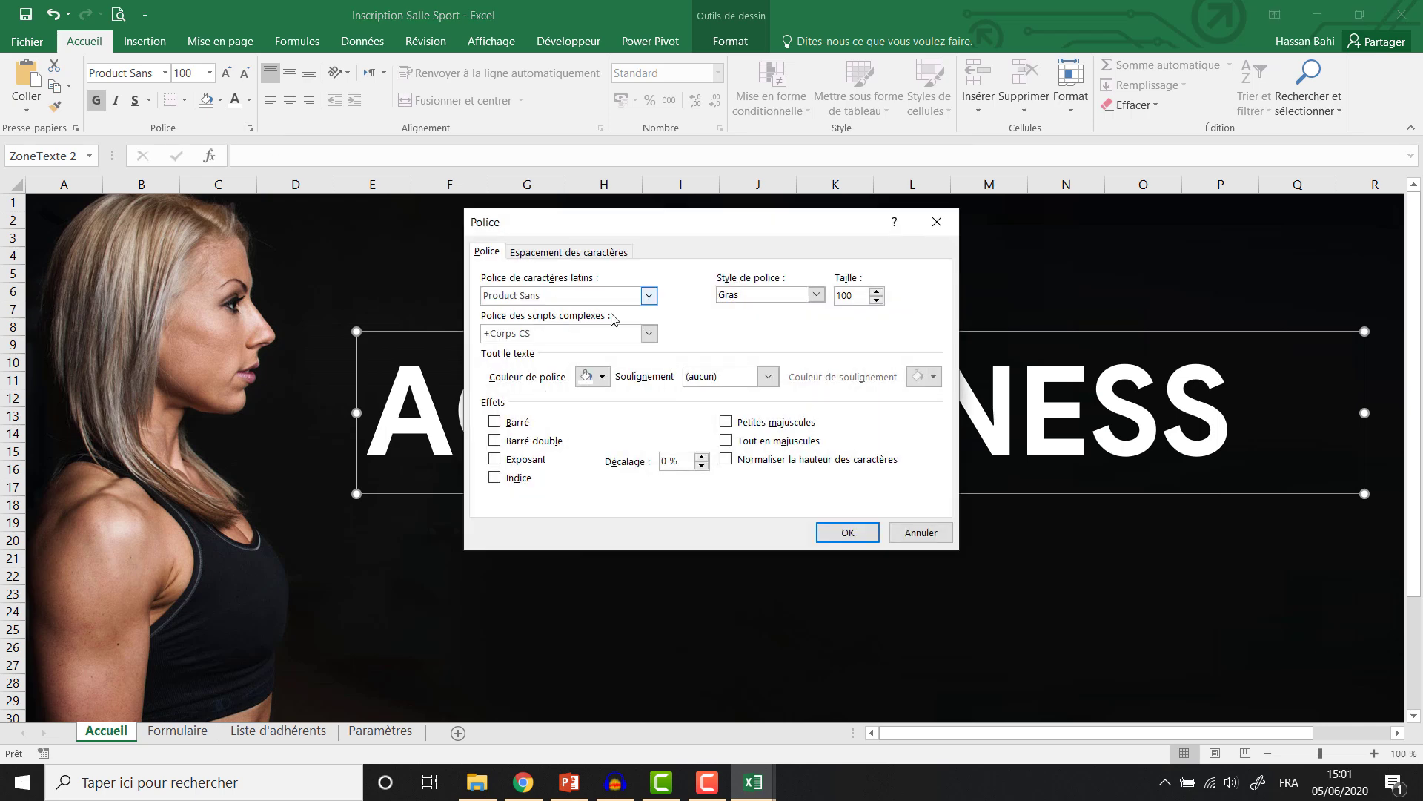
left_click(569, 251)
left_click(650, 281)
type("10")
key("Return")
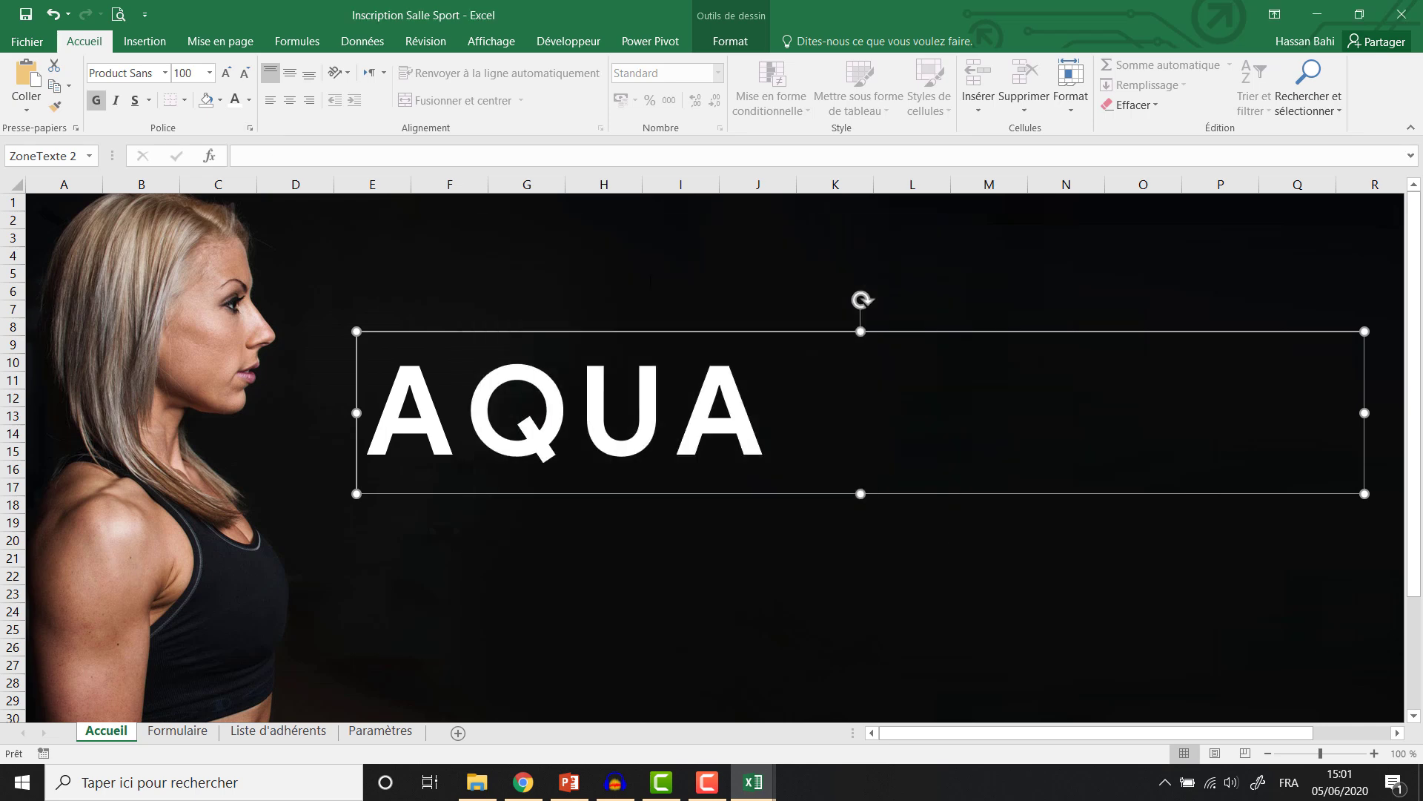
left_click_drag(1365, 413, 1395, 413)
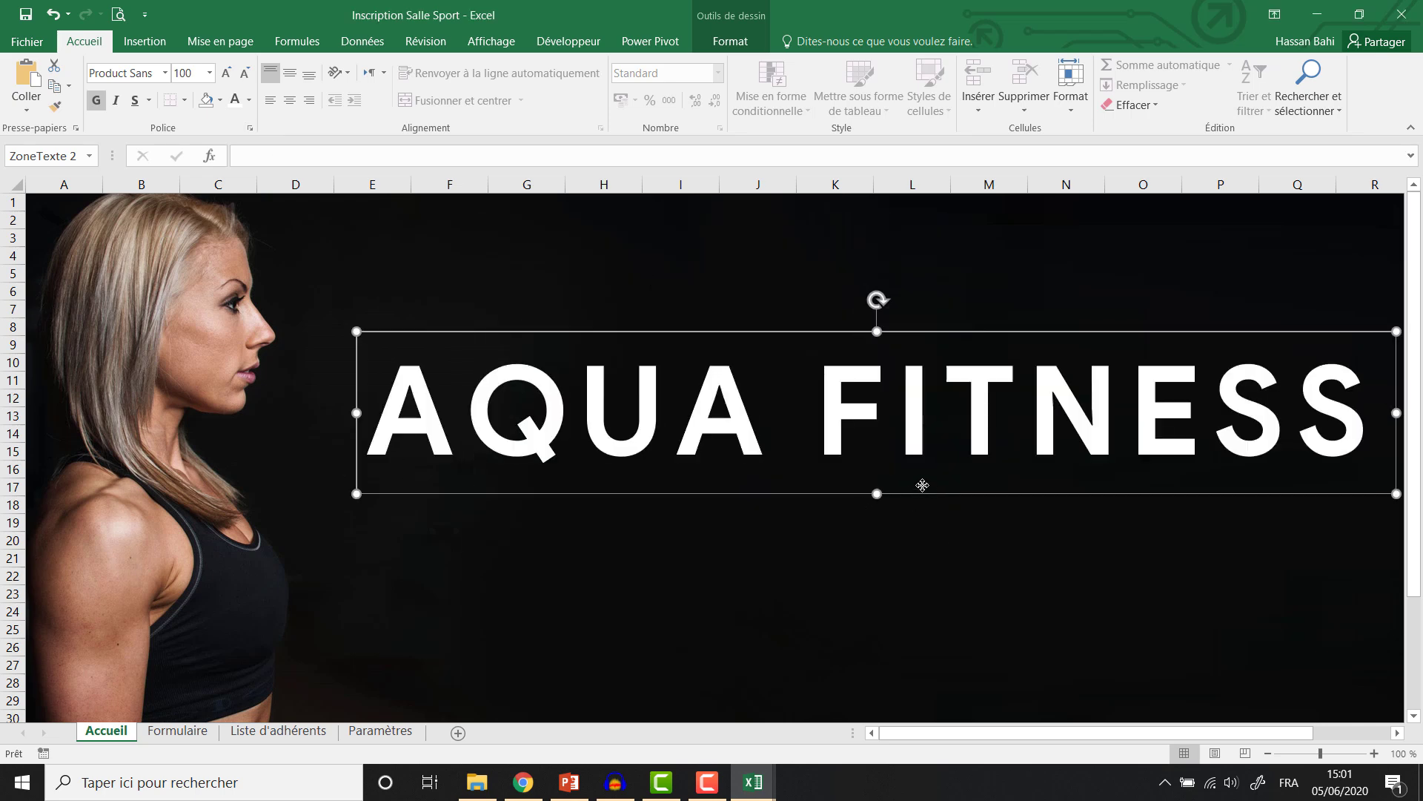
left_click_drag(924, 491, 909, 476)
left_click_drag(796, 416, 1339, 424)
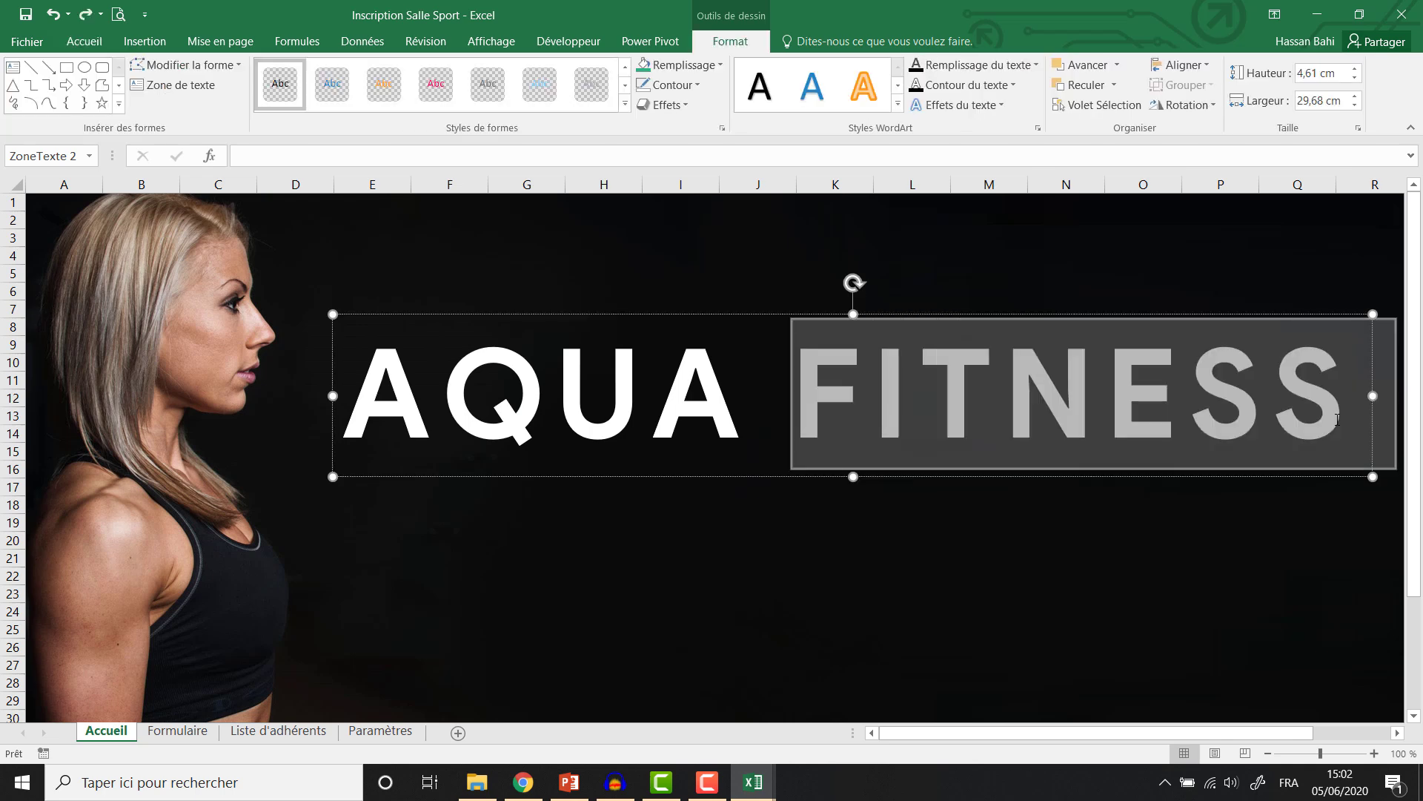
Apply the recent green font colour to FITNESS, leaving AQUA white.
left_click(84, 40)
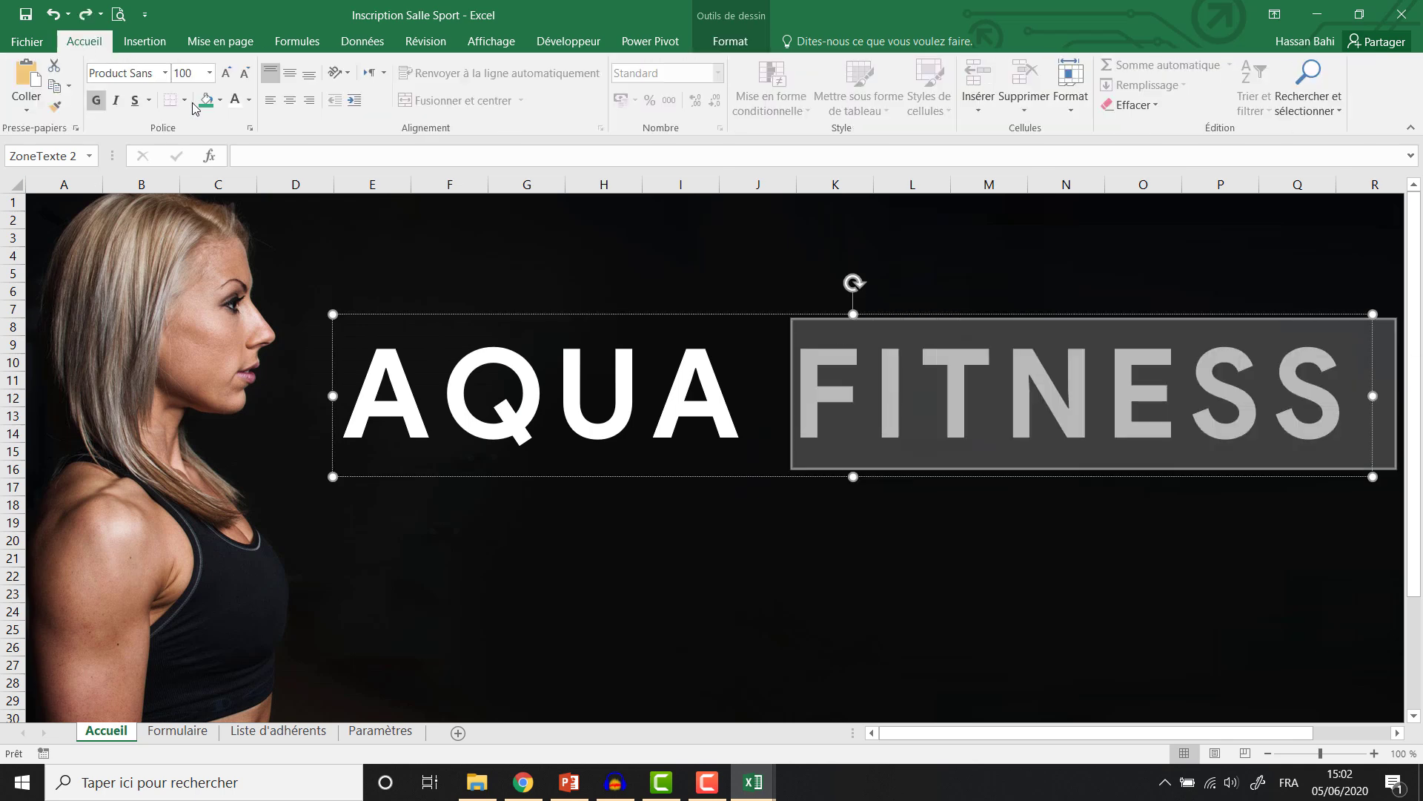
left_click(249, 105)
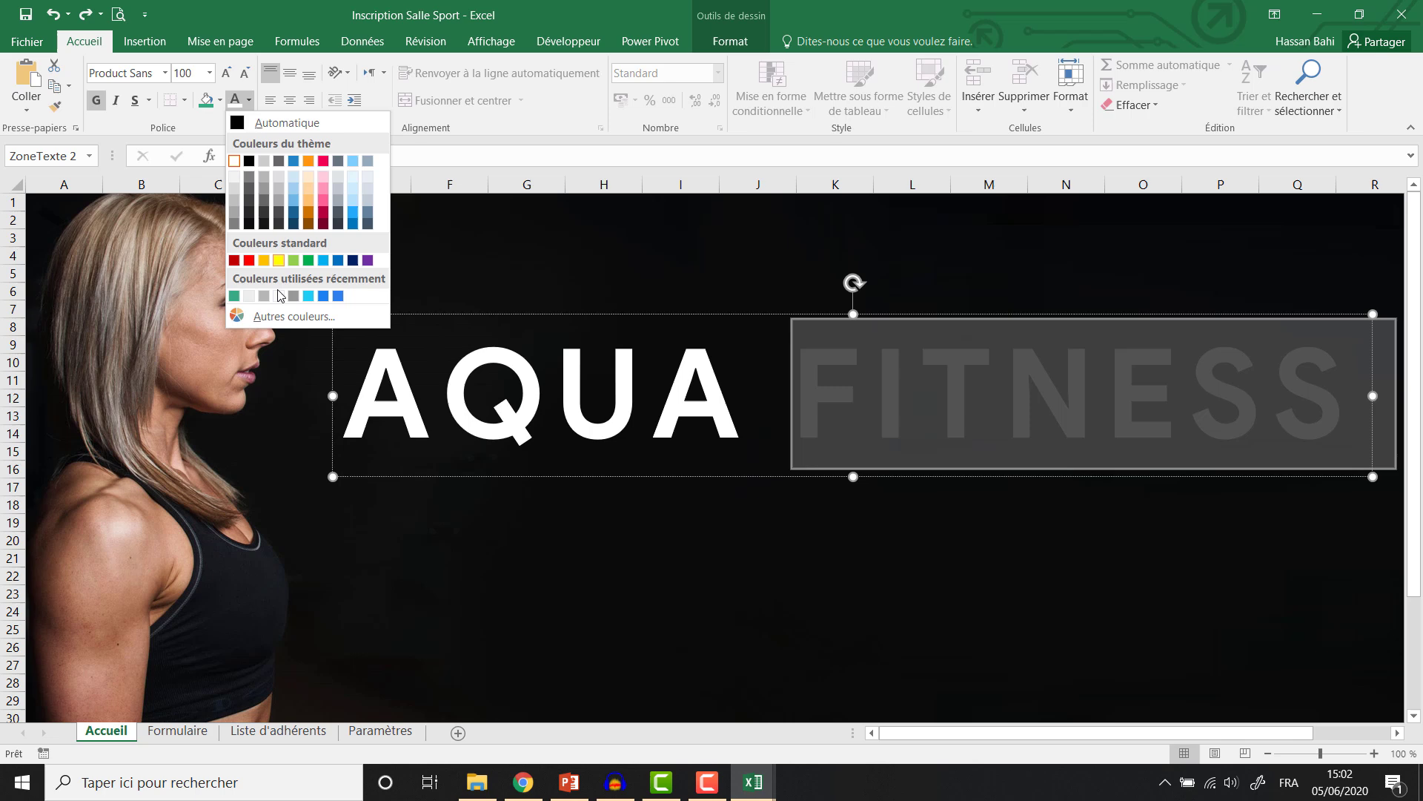
left_click(235, 297)
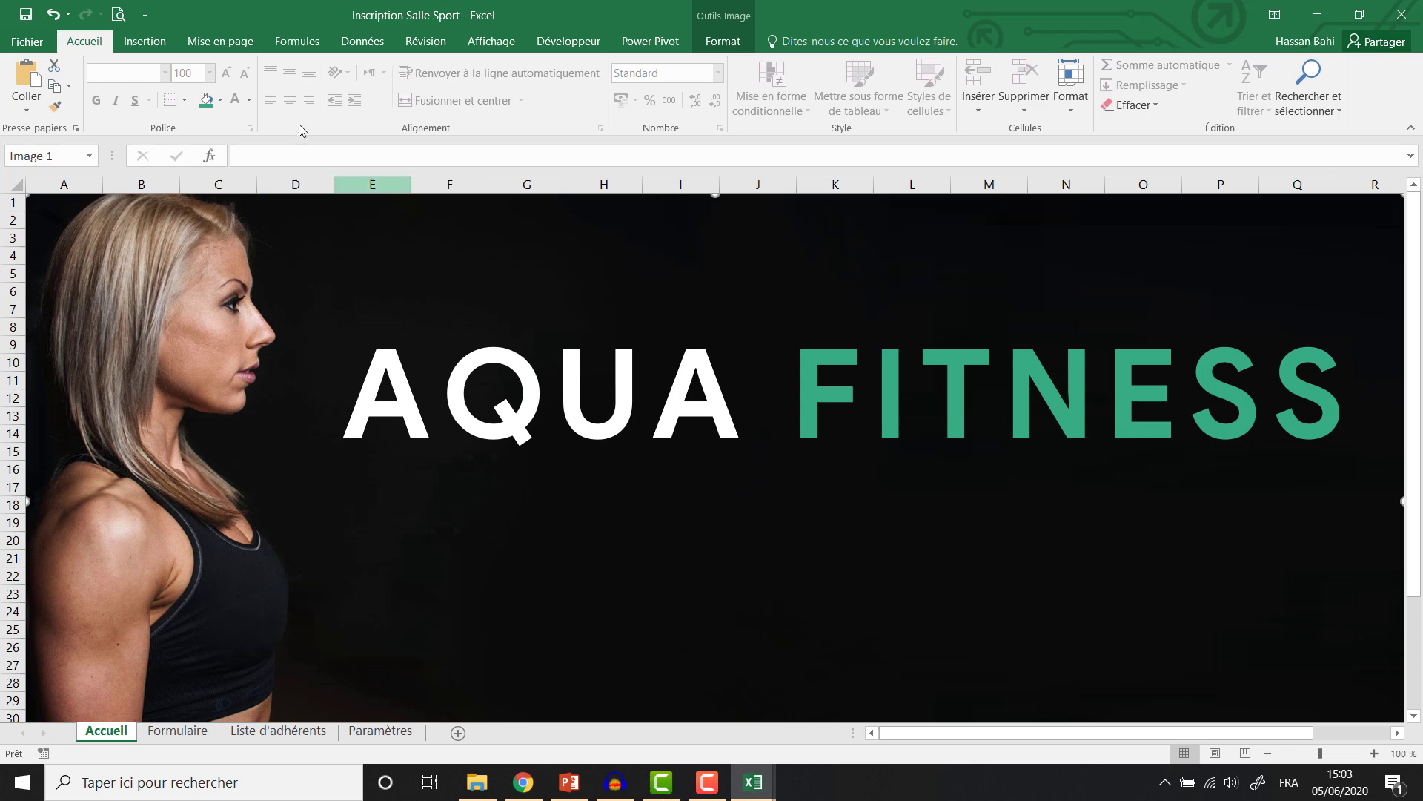
left_click(162, 50)
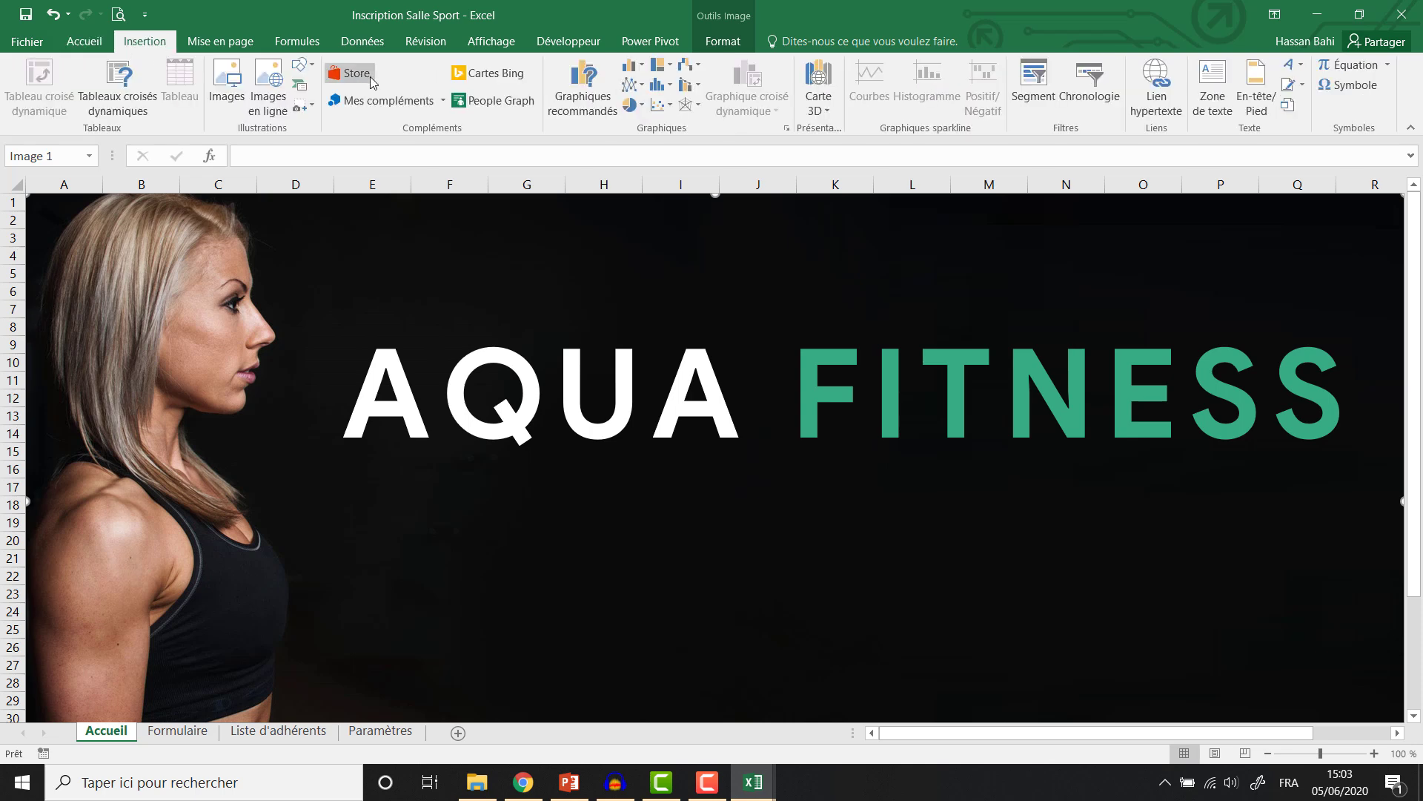
Draw a rounded rectangle below the title, then widen and position it.
left_click(314, 68)
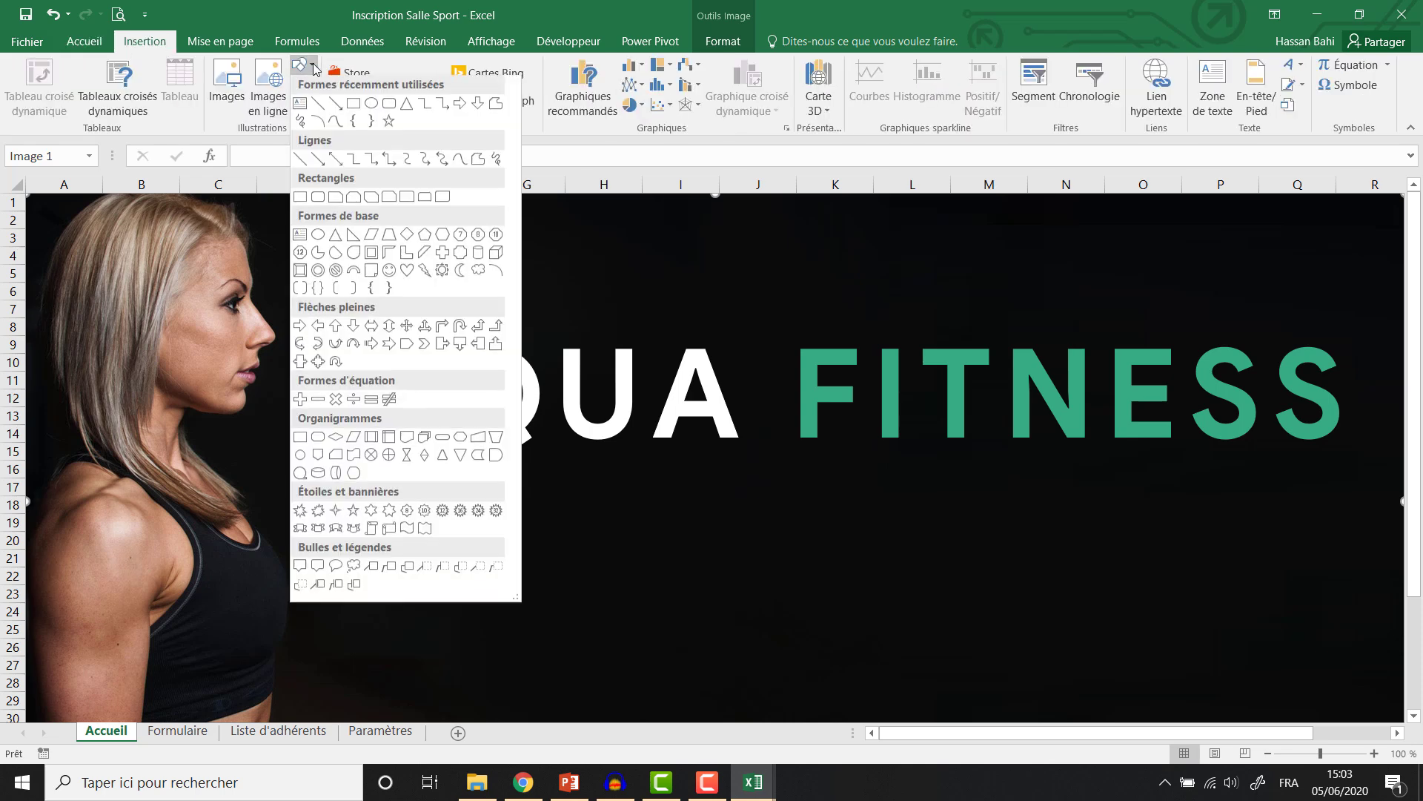
left_click(389, 103)
left_click_drag(497, 484, 708, 546)
left_click_drag(661, 494, 692, 489)
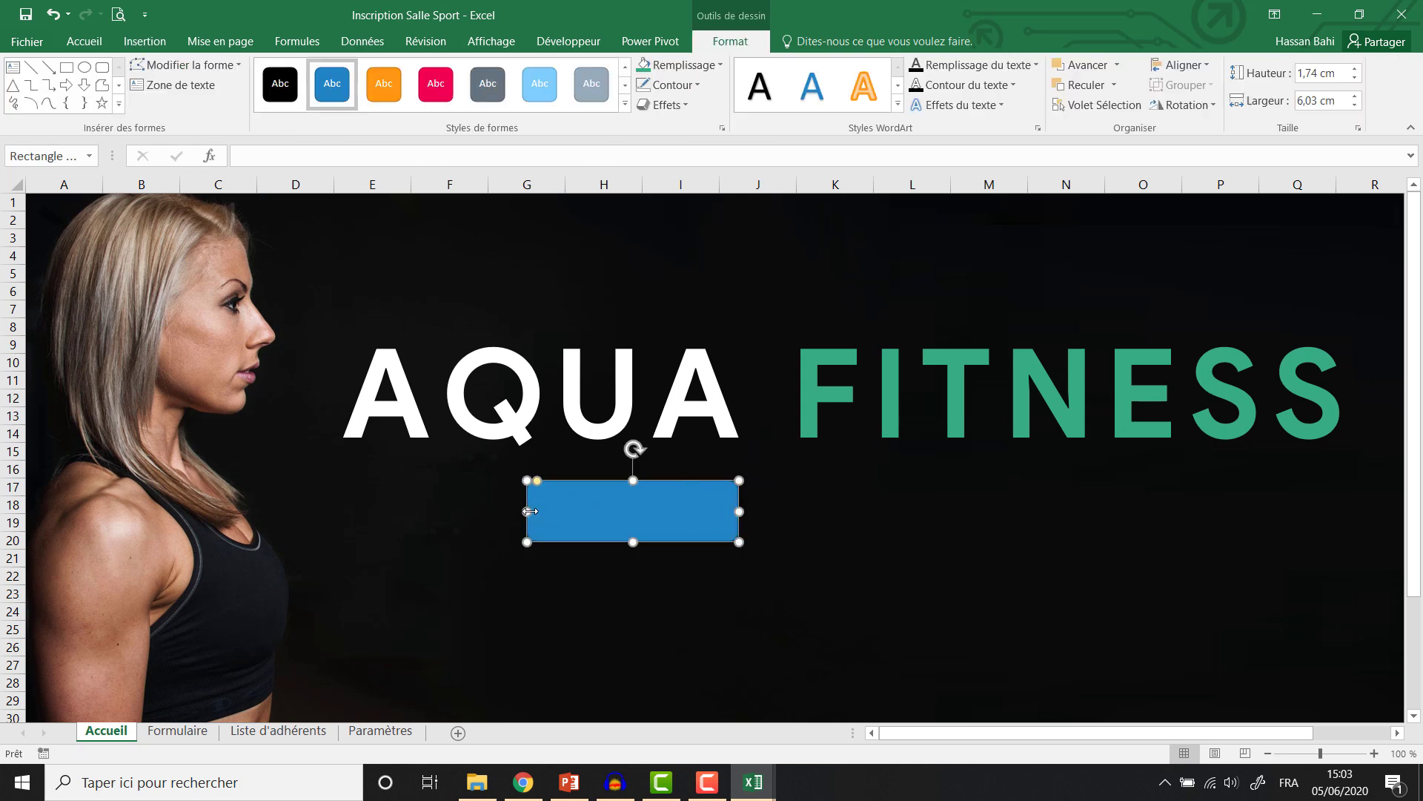
left_click_drag(527, 512, 455, 512)
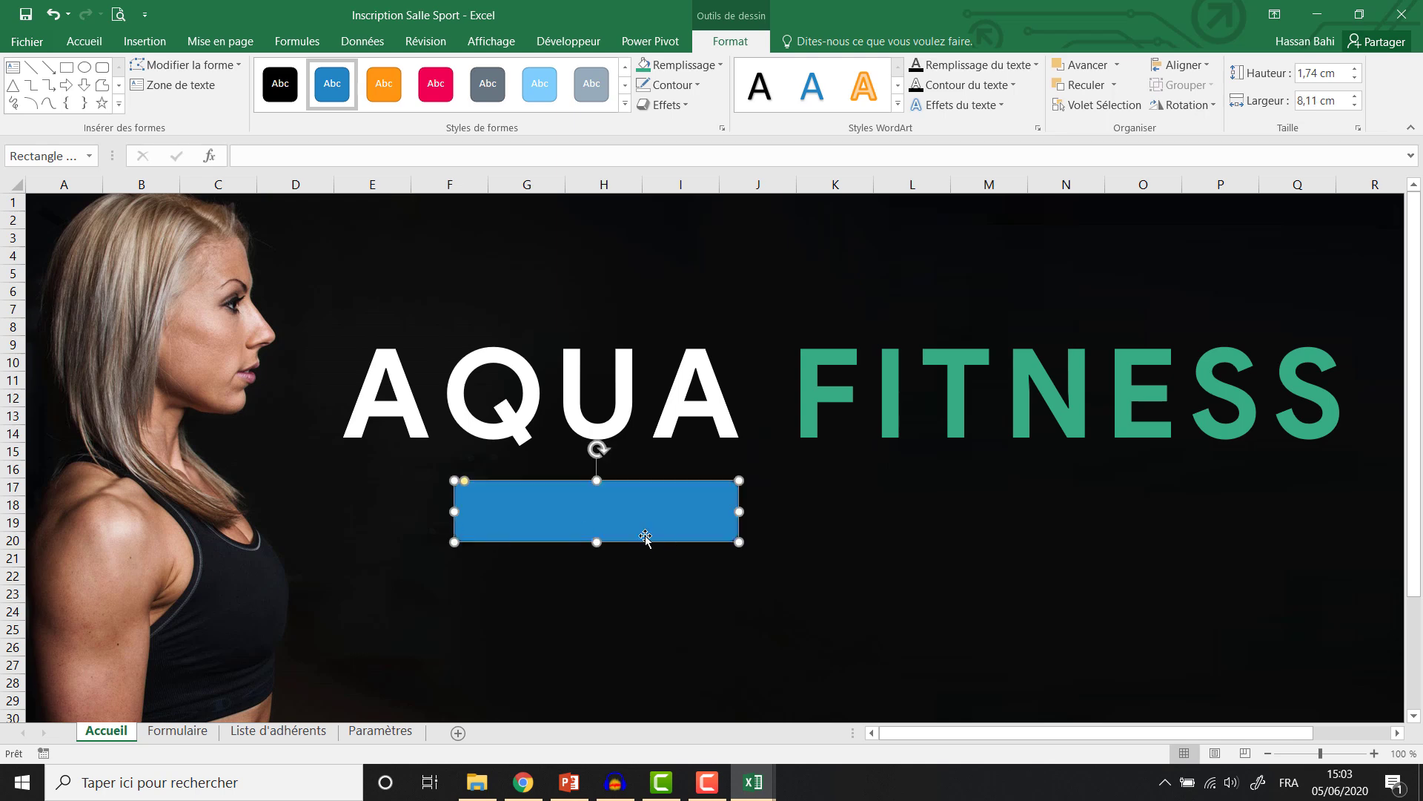
left_click_drag(645, 534, 696, 542)
Give the rectangle a white fill and no outline.
left_click(679, 66)
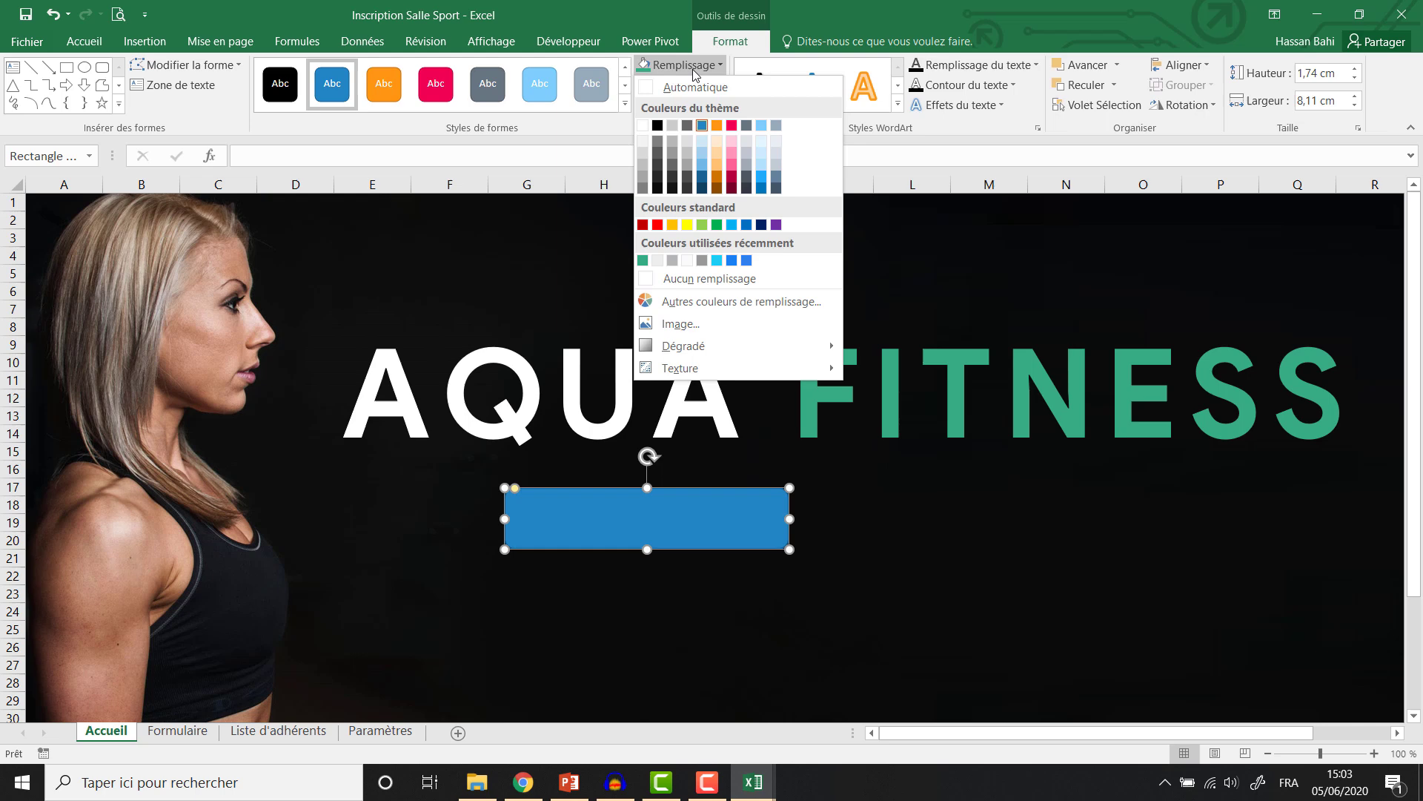
left_click(644, 126)
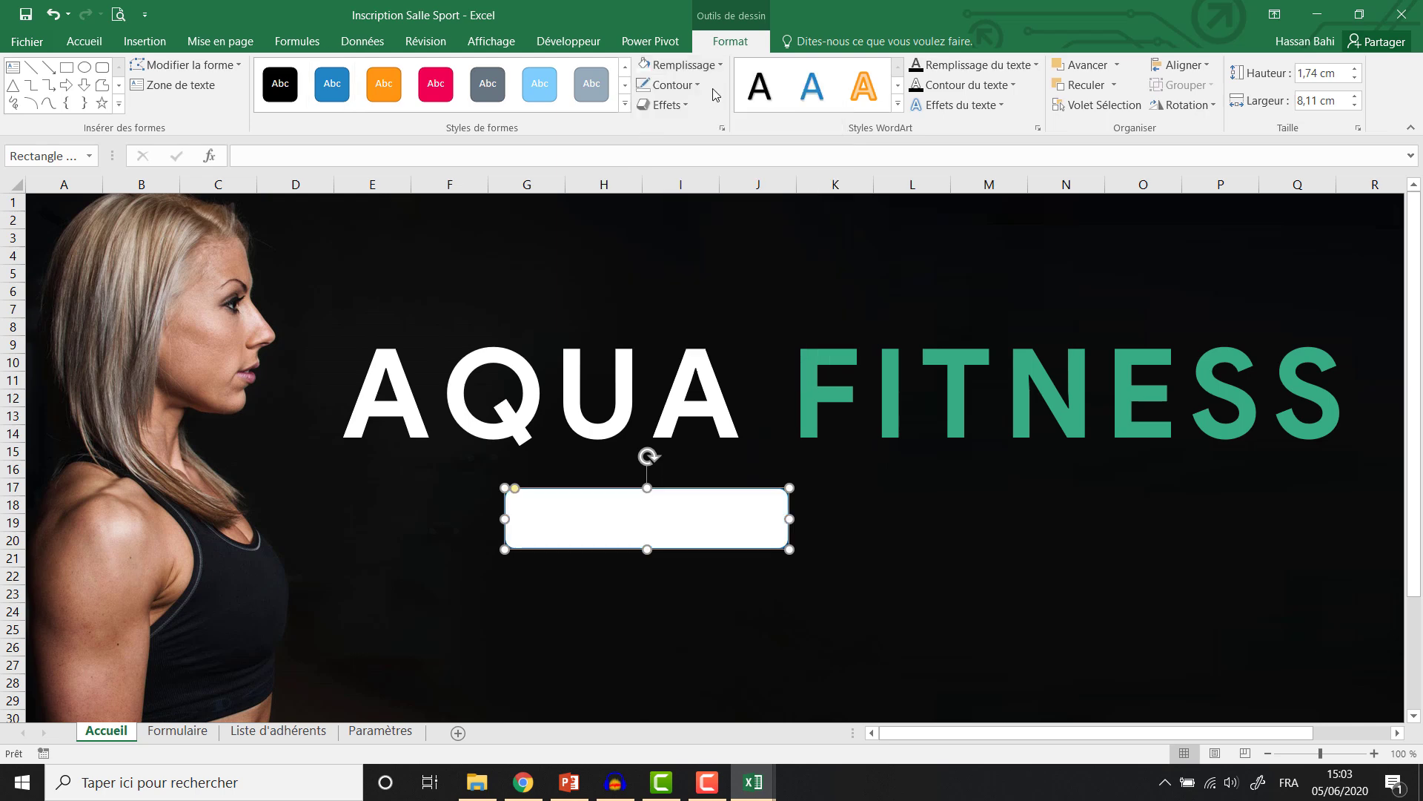
left_click(672, 85)
left_click(664, 298)
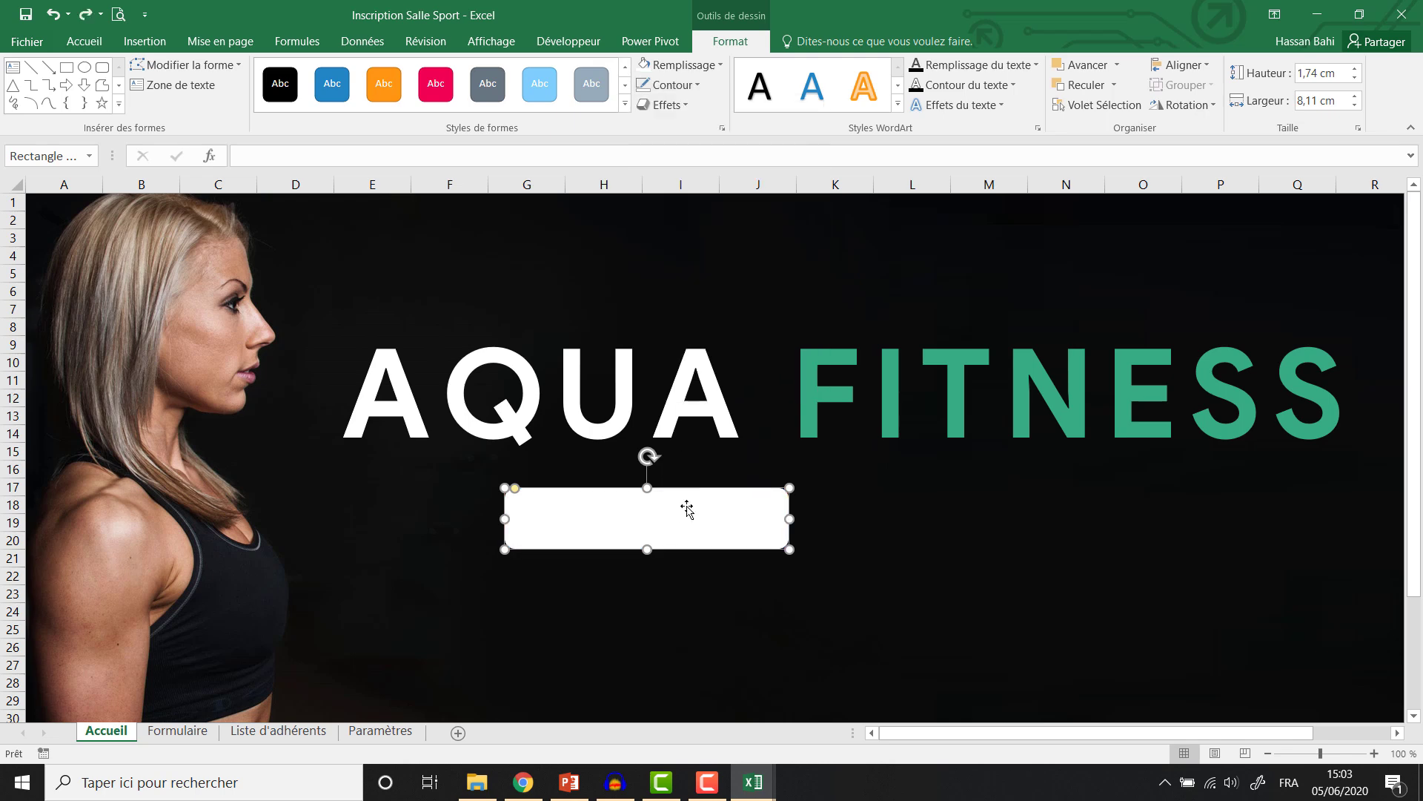
Duplicate the white rectangle, fill the copy green, and position both rectangles.
left_click_drag(687, 509, 1021, 507)
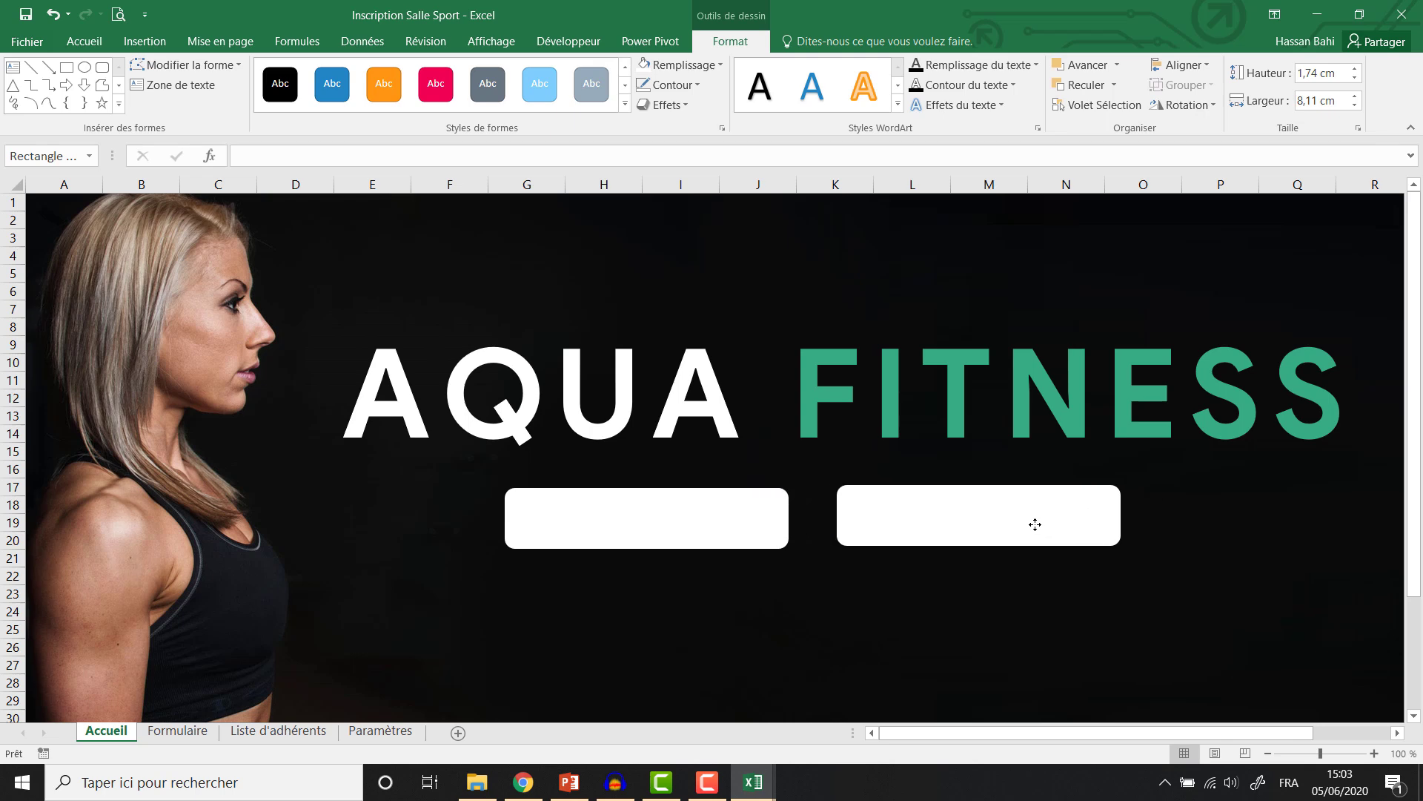
left_click(702, 67)
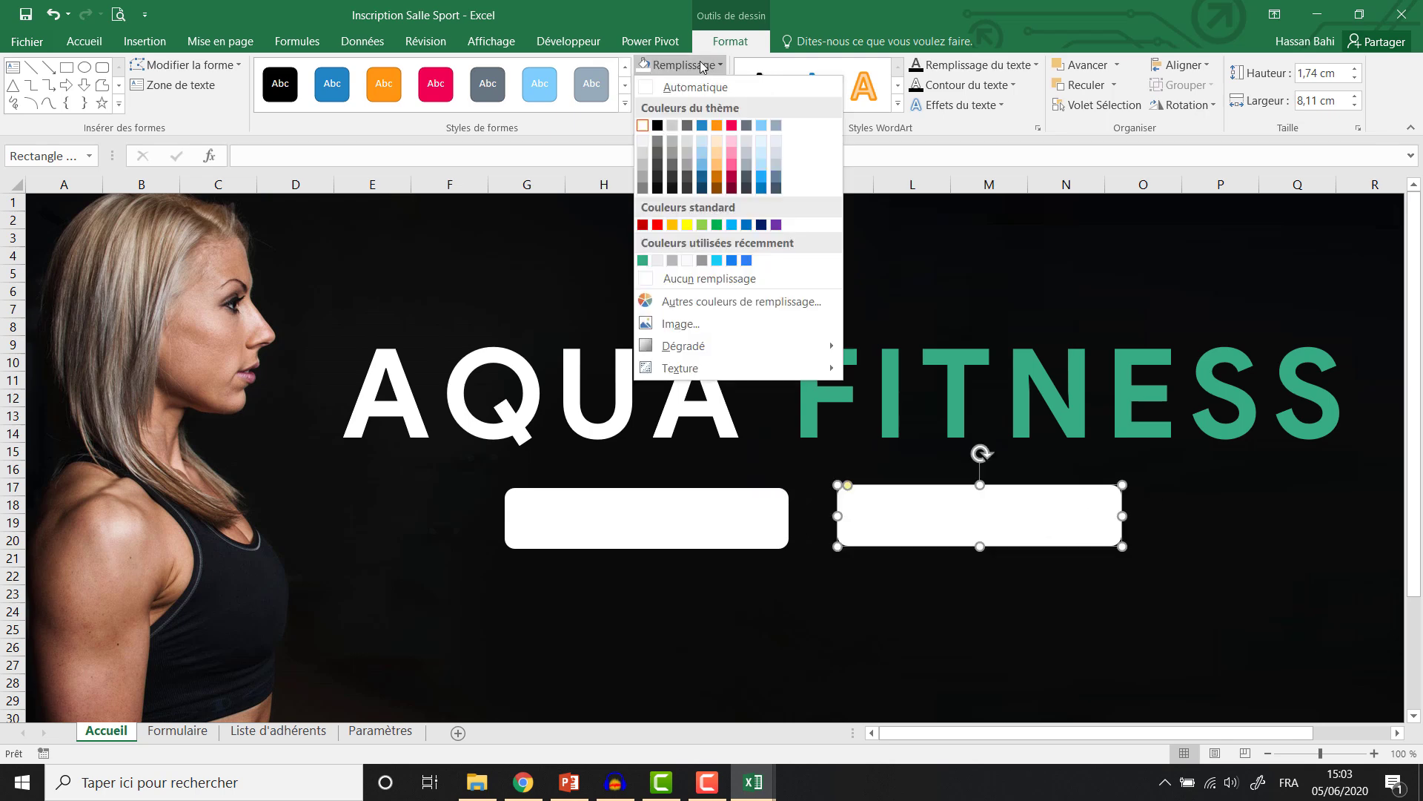
left_click(642, 261)
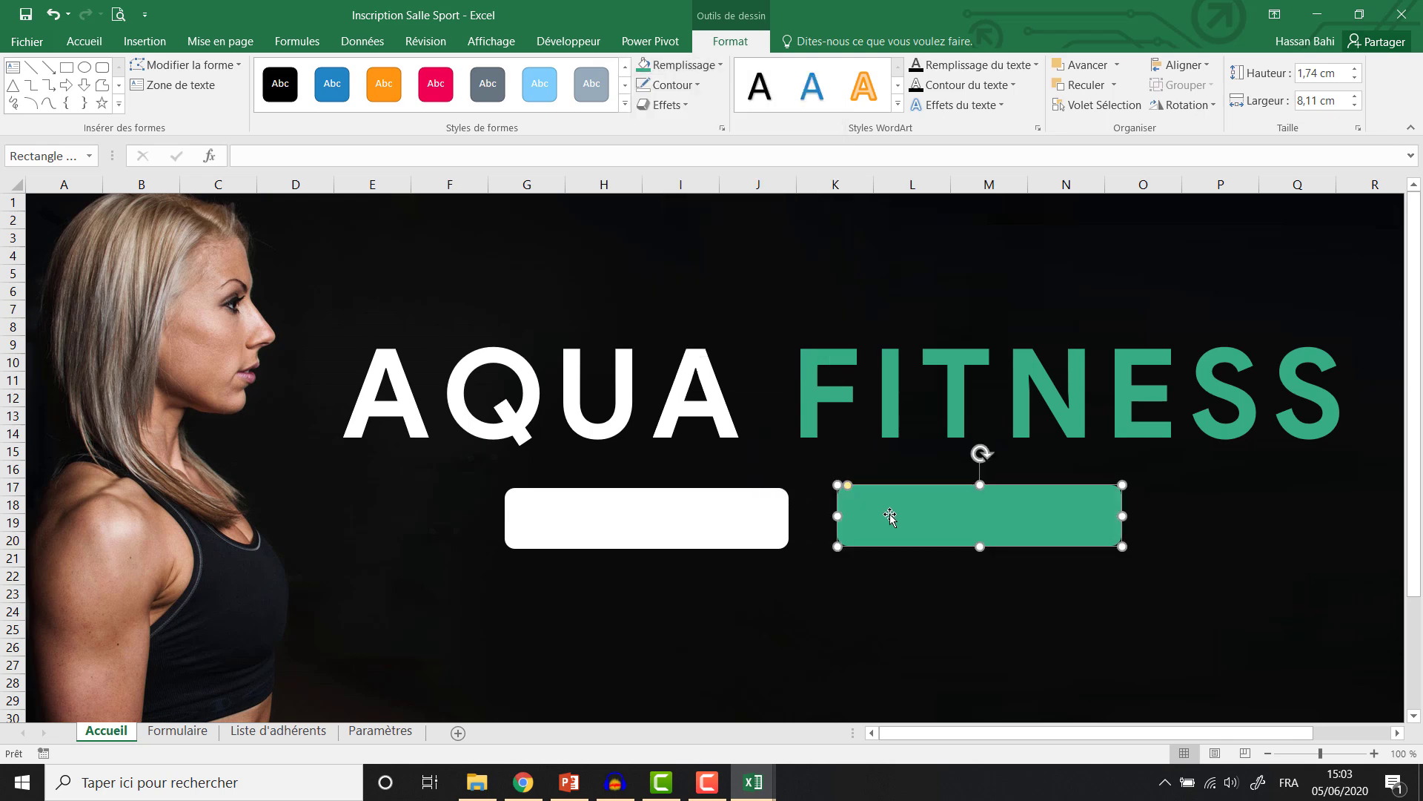
left_click_drag(891, 517, 926, 518)
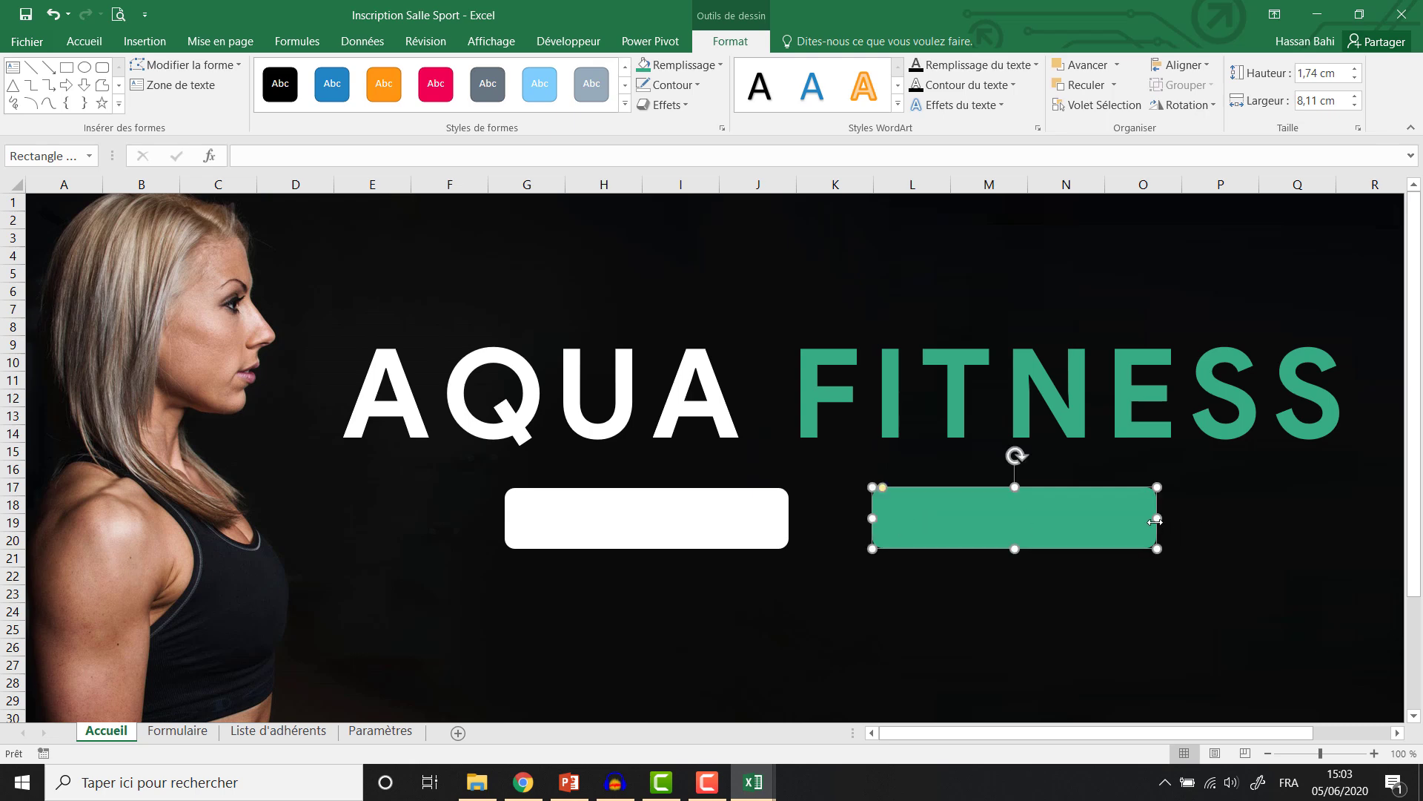
double_click(738, 42)
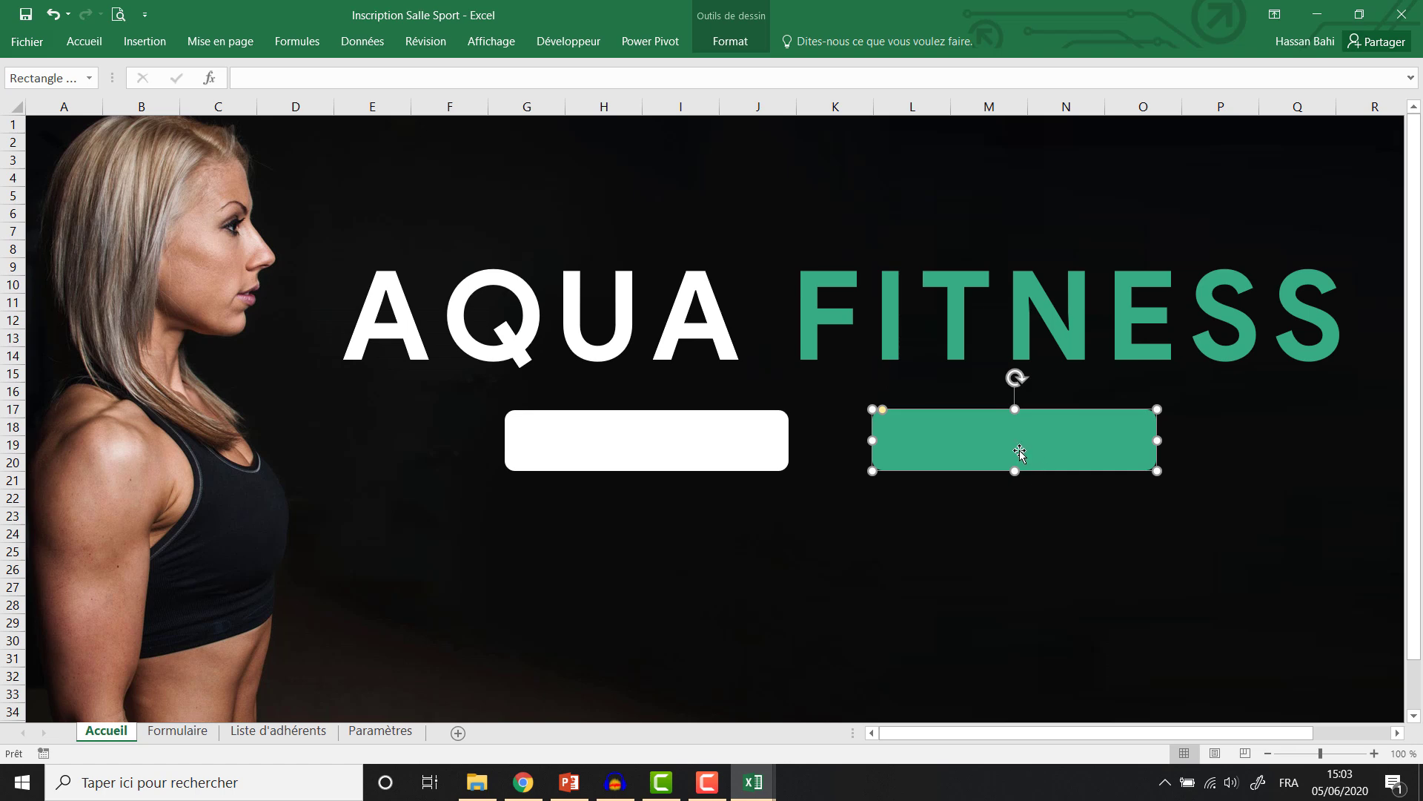
left_click_drag(1020, 451, 1187, 449)
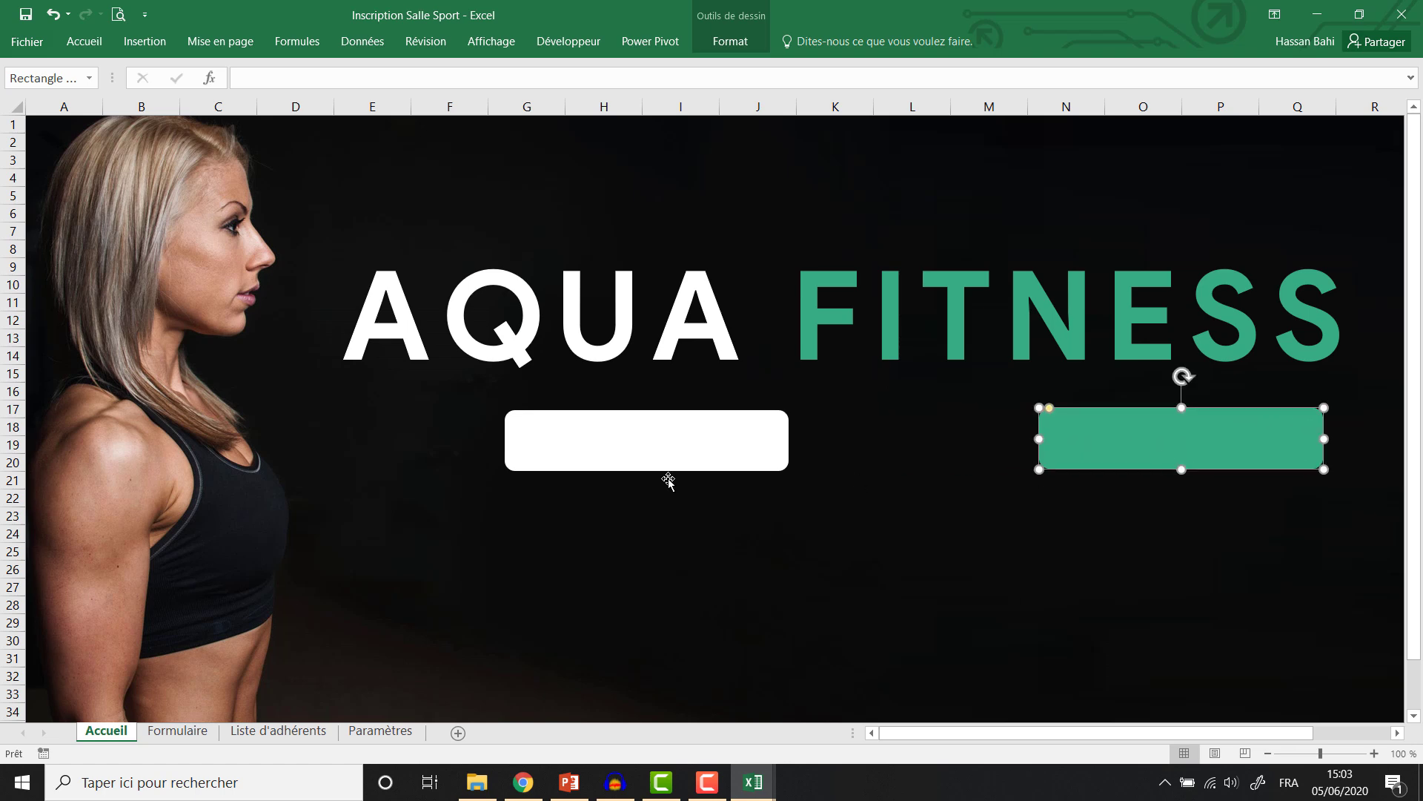
left_click_drag(667, 459, 1194, 544)
Nudge the title and both rectangles down twice, then set the white one beside the green one.
left_click(1096, 454, "shift")
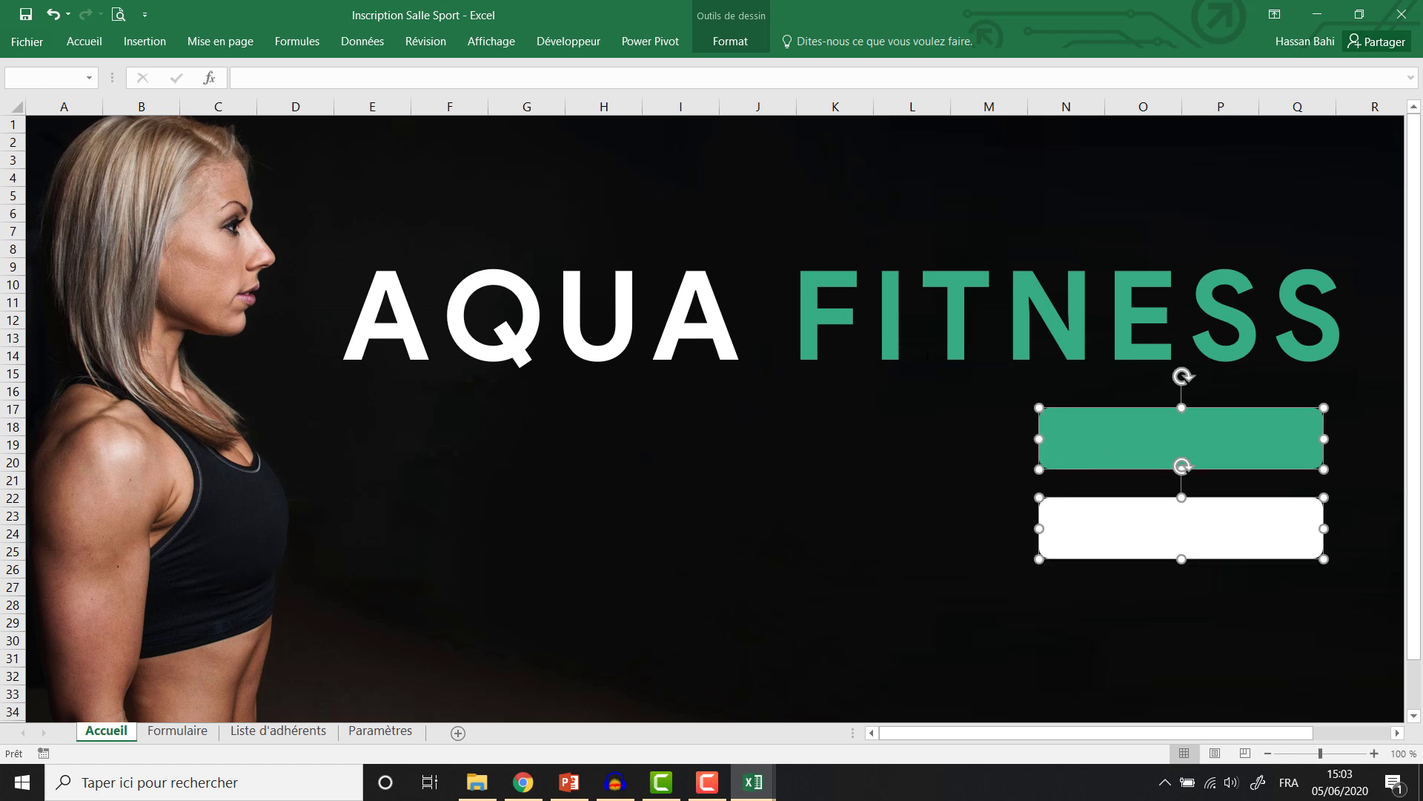
left_click(926, 354, "shift")
key("Down")
key("Down")
key("Down")
key("Down")
key("Down")
key("Down")
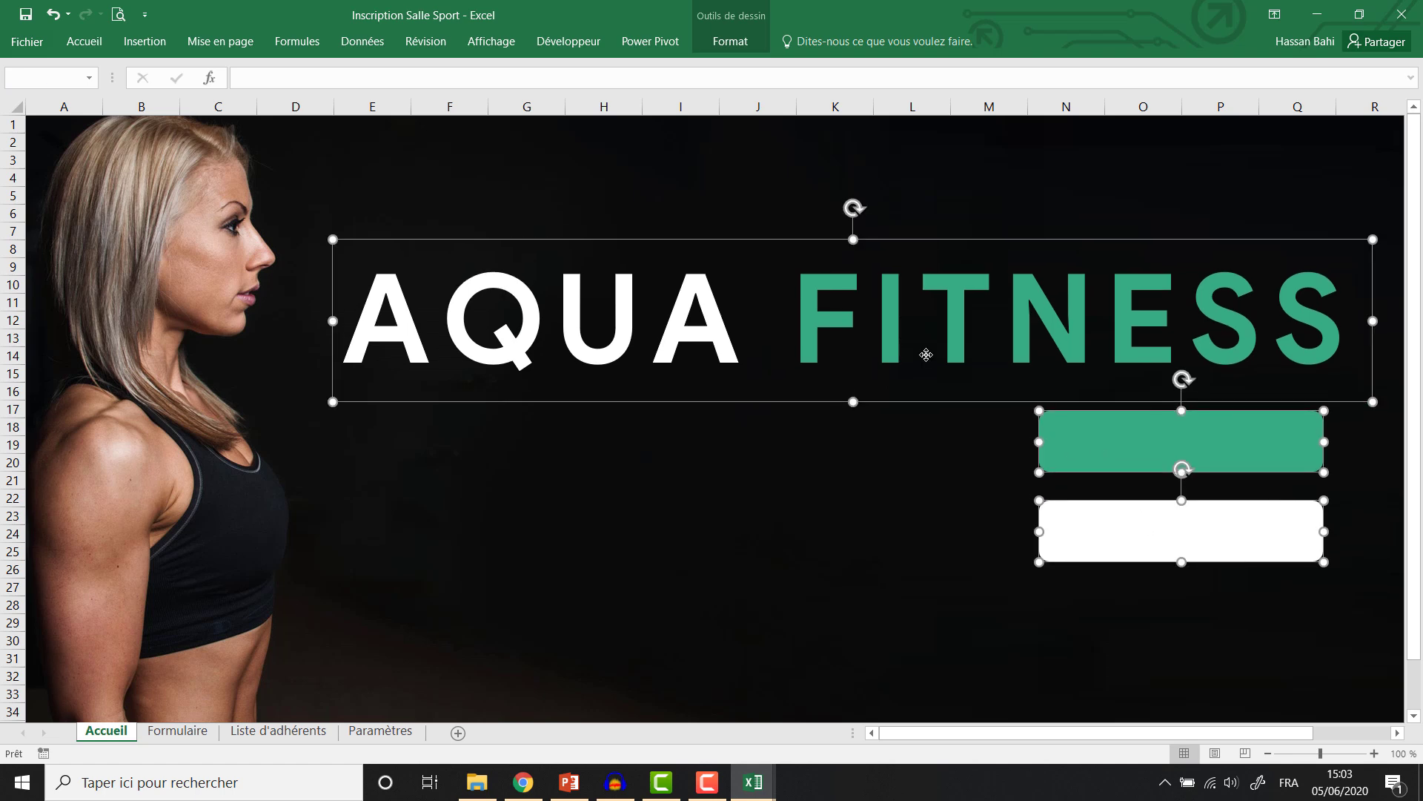
key("Down")
key("Down")
key("Down")
key("Down")
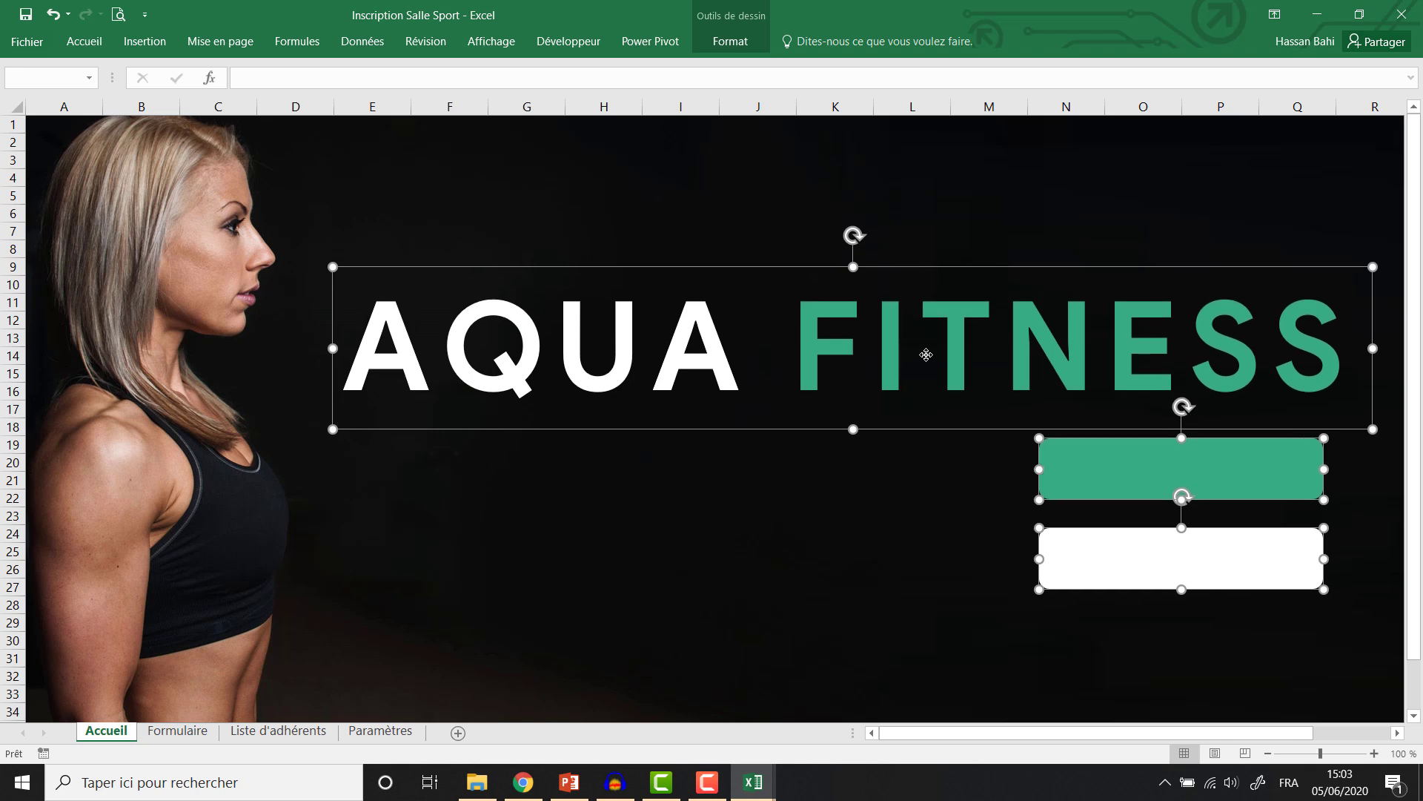
left_click(892, 531)
left_click_drag(1083, 559, 786, 465)
left_click(1065, 465, "ctrl")
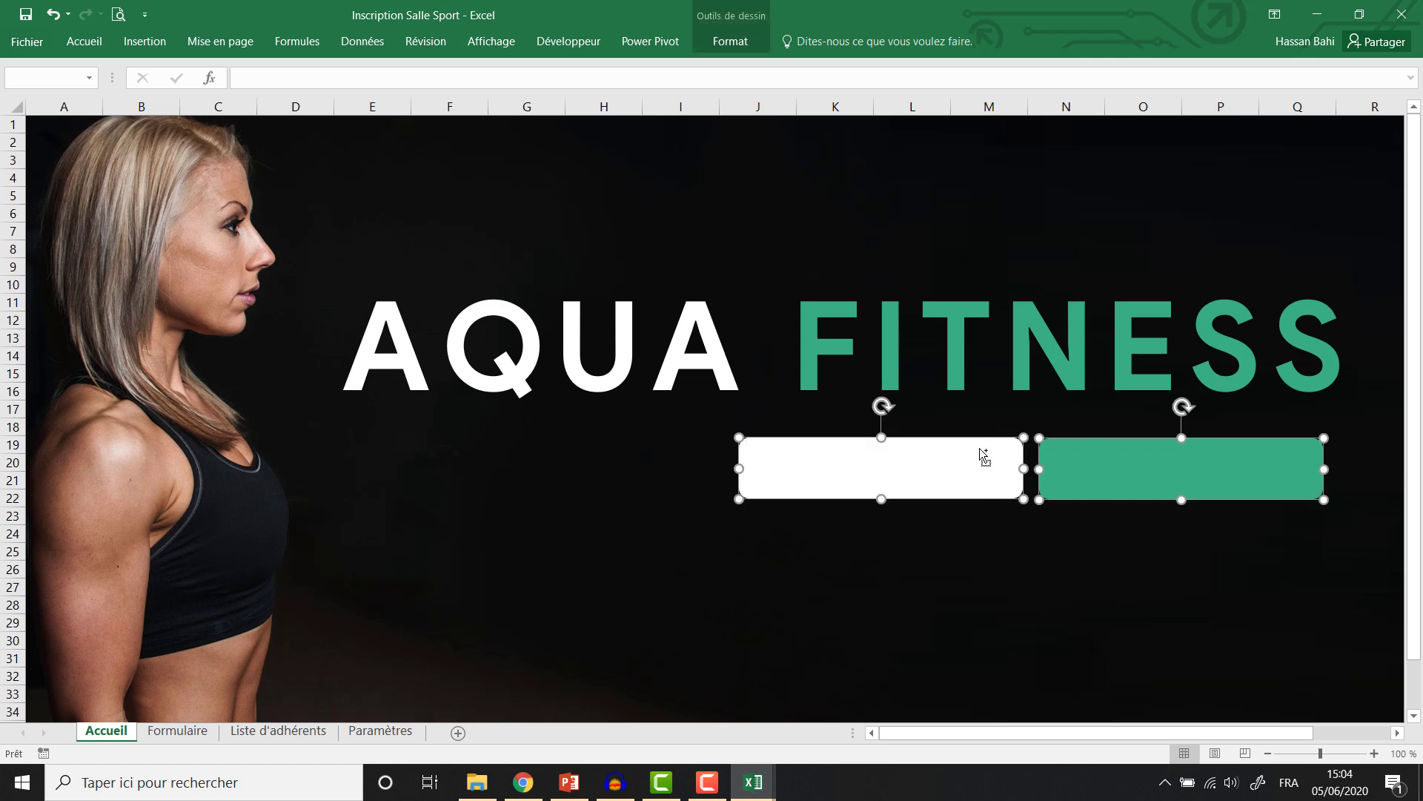
Align the white and green rectangles along their top edges.
left_click(730, 41)
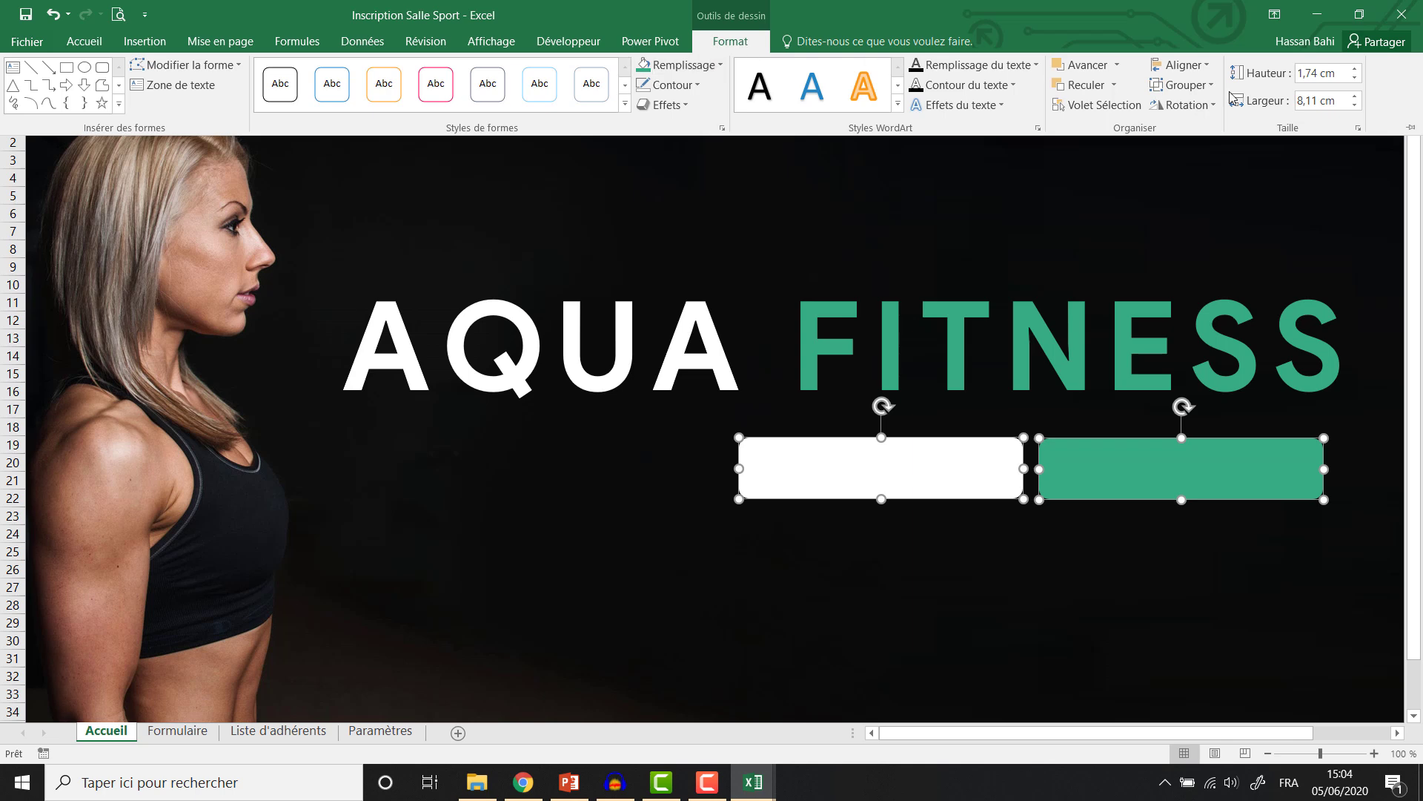
left_click(1182, 64)
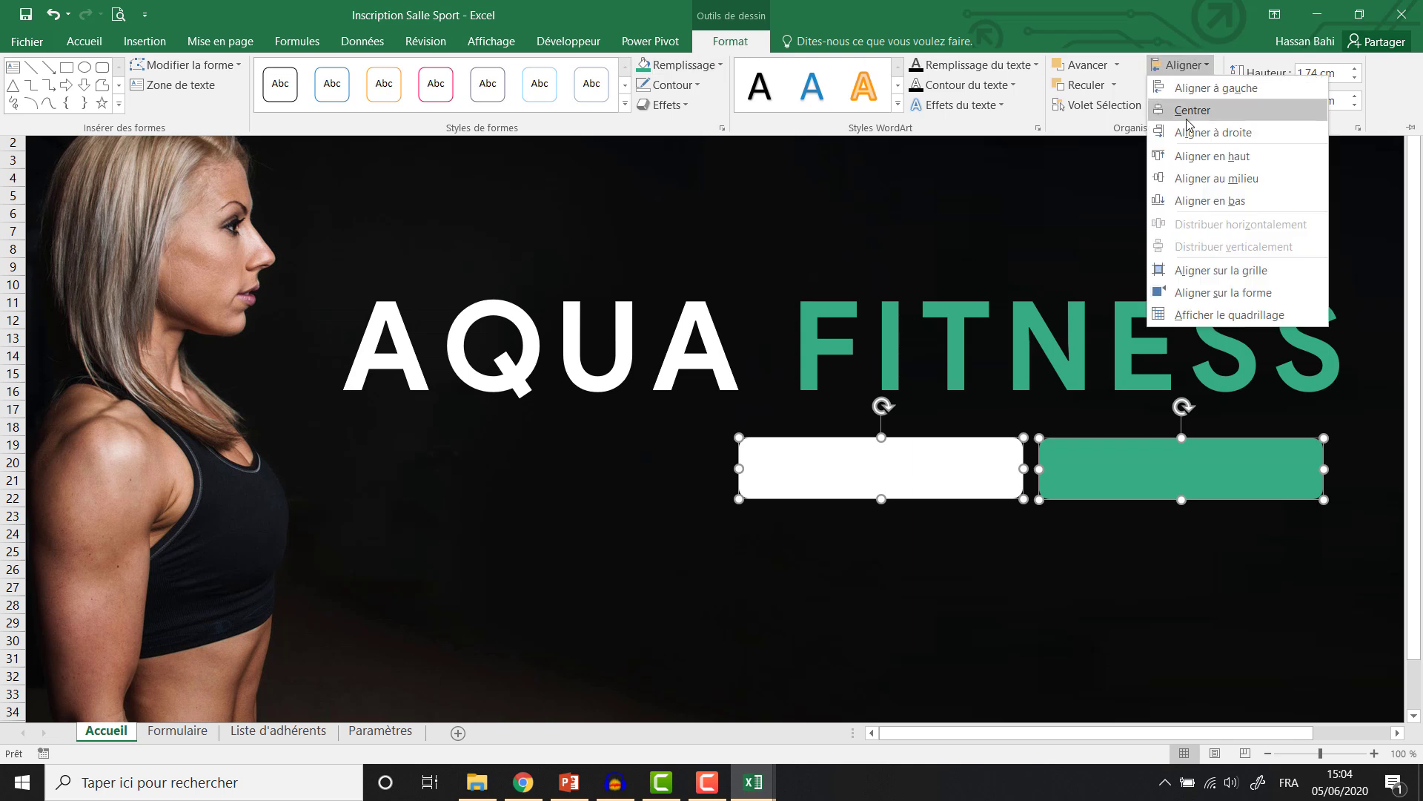
left_click(1194, 157)
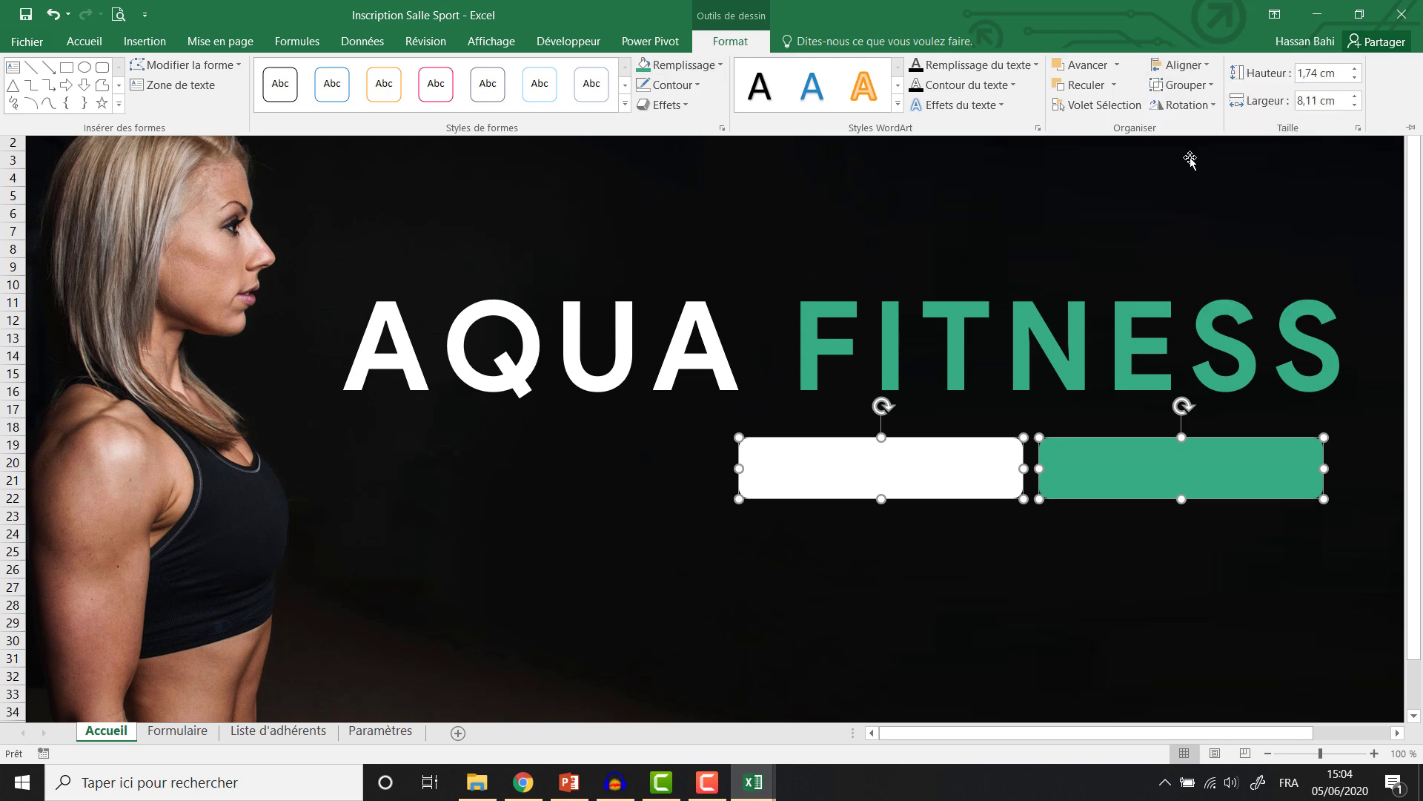
Move the title and both buttons down, then shift the buttons right under FITNESS.
left_click(875, 417)
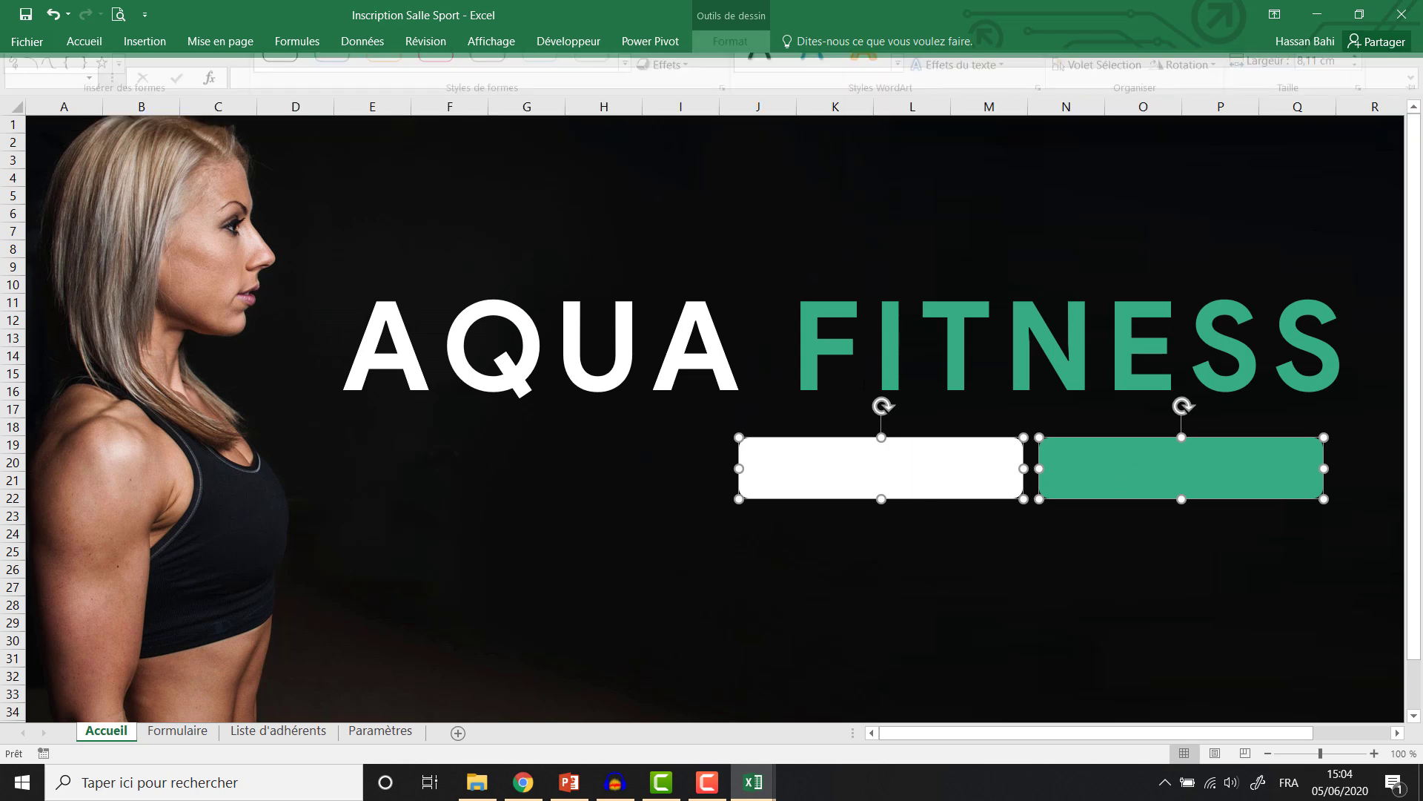
left_click(875, 417)
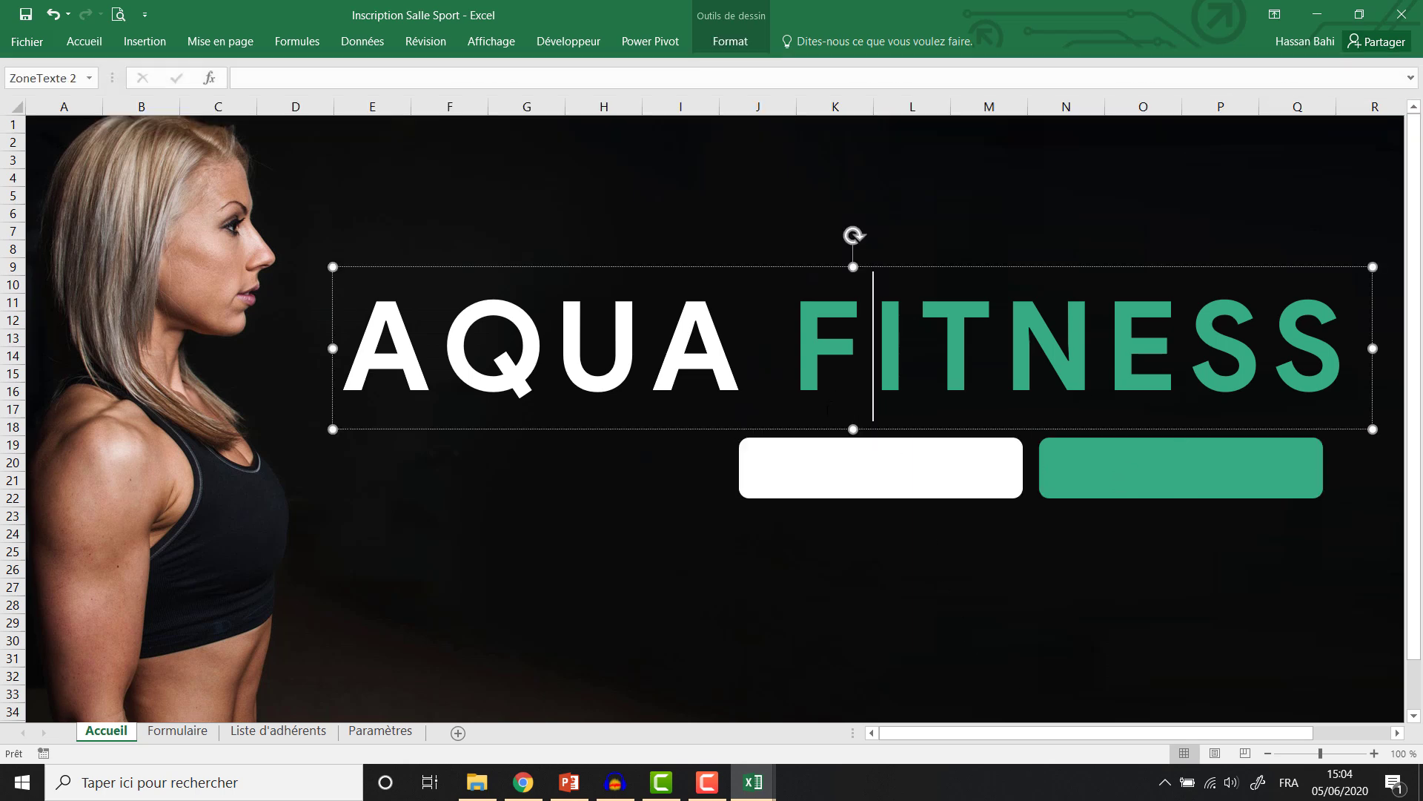
left_click(832, 464, "shift")
left_click(1108, 470, "shift")
key("Down")
key("Down")
key("Down")
key("Down")
key("Down")
key("Down")
key("Down")
key("Down")
key("Down")
key("Down")
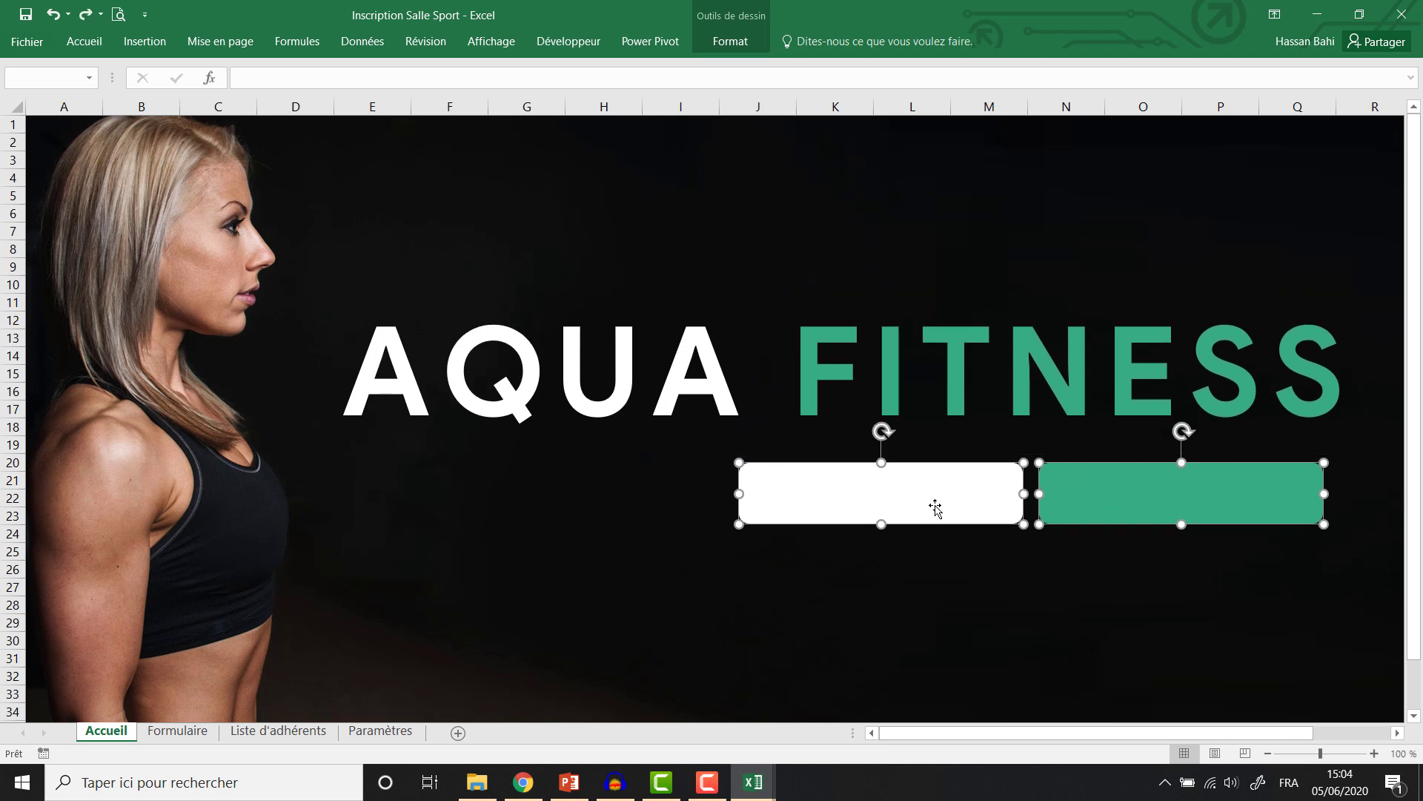
mouse_move(931, 502)
left_mouse_down()
mouse_move(969, 501)
mouse_move(953, 509)
left_mouse_up()
left_click(963, 588)
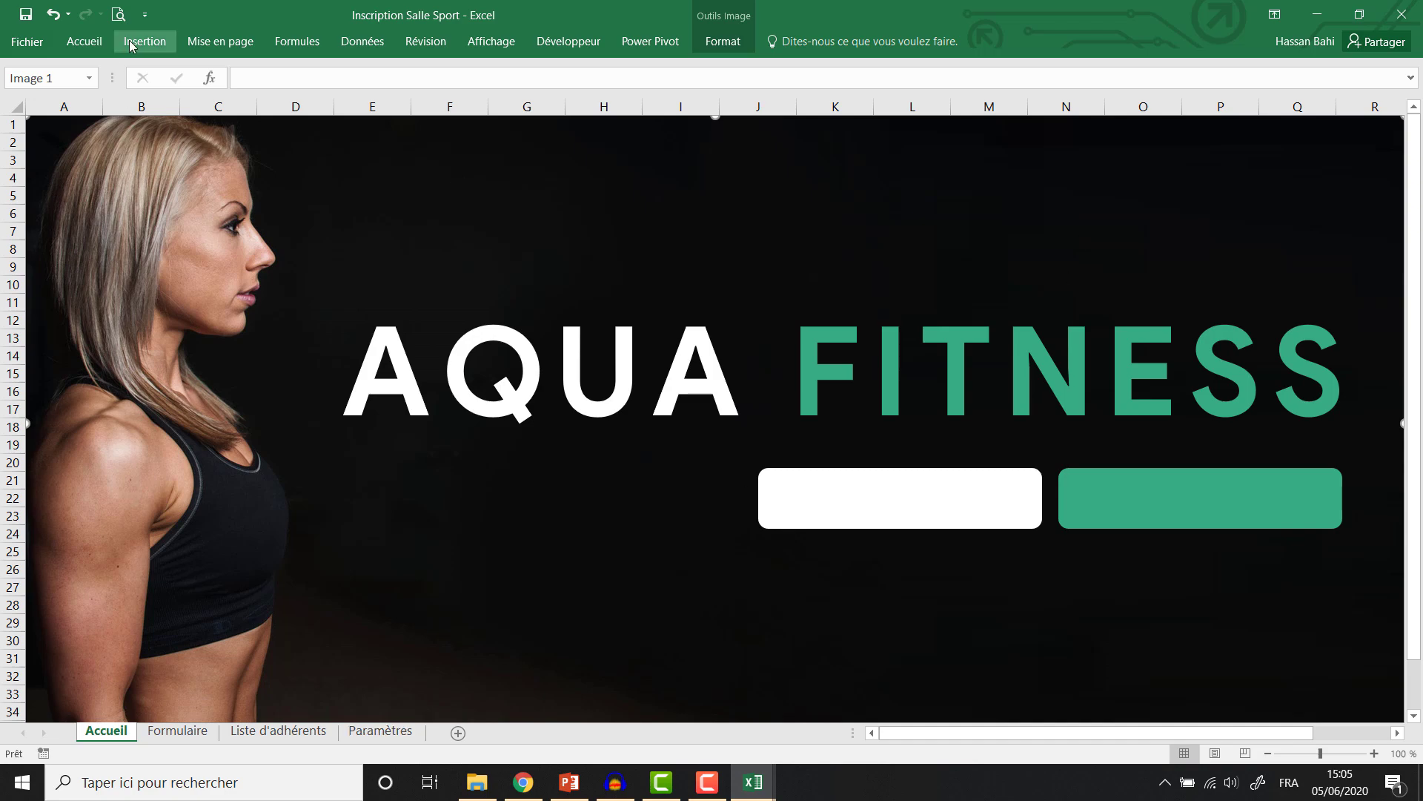
Insert the gear (1) picture and move it onto the banner.
left_click(137, 42)
left_click(220, 79)
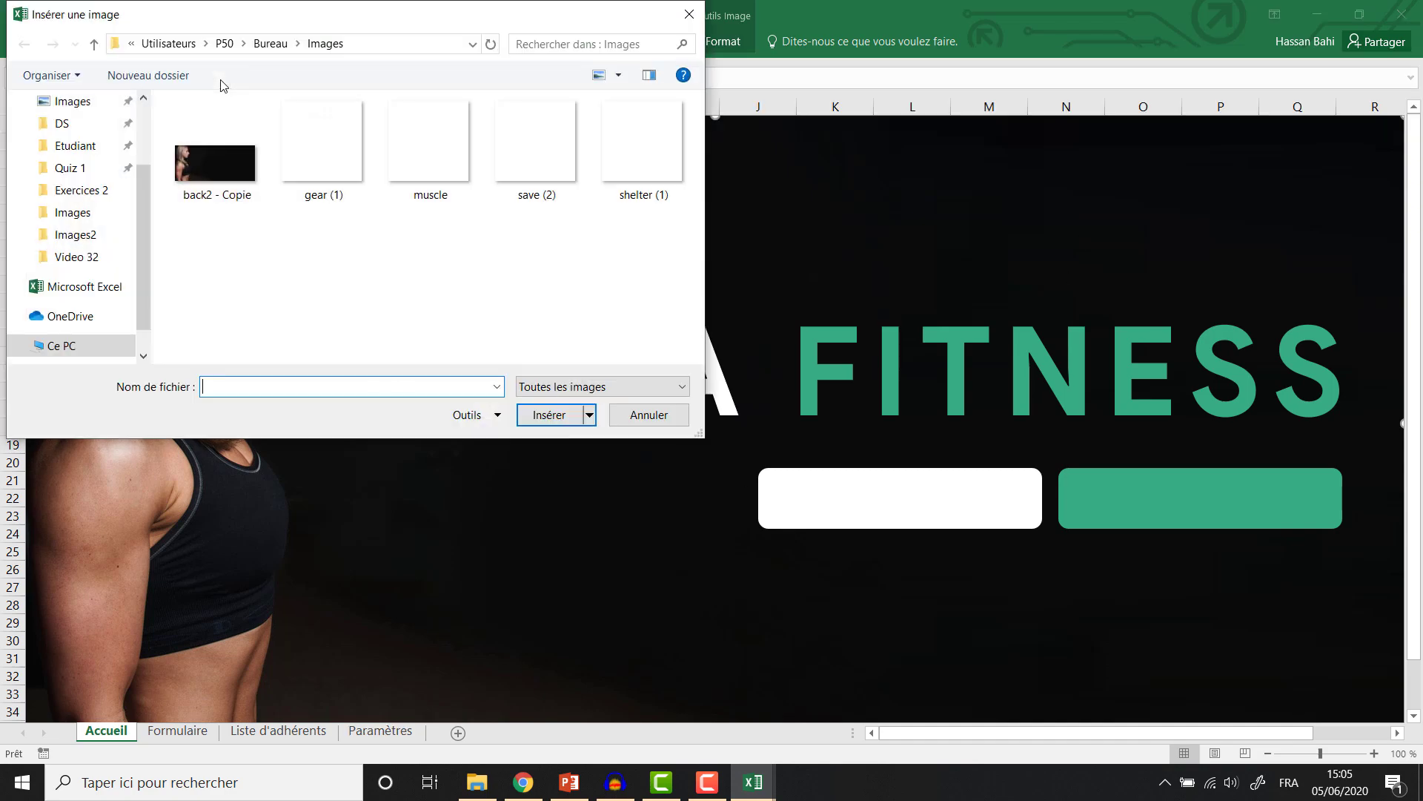
left_click(338, 149)
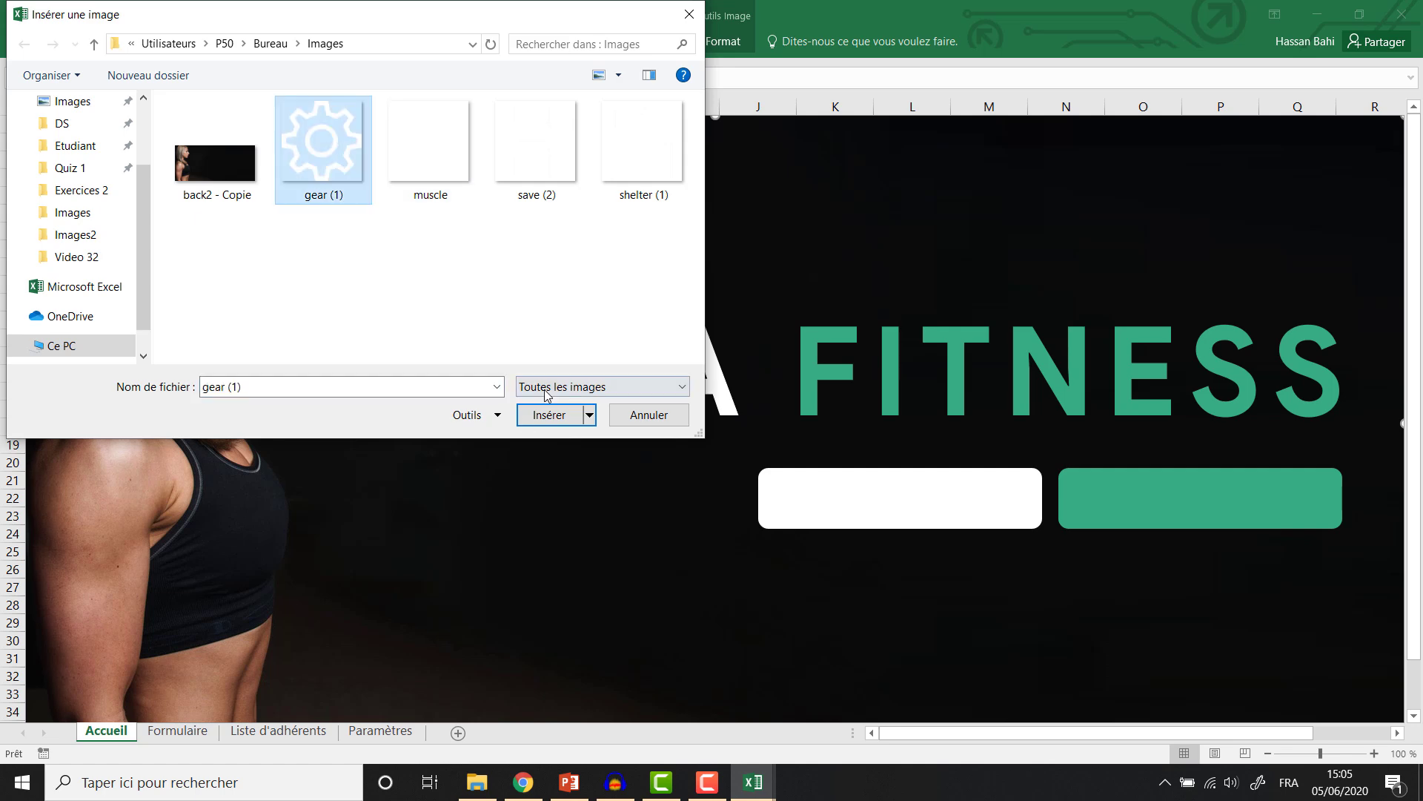
left_click(524, 420)
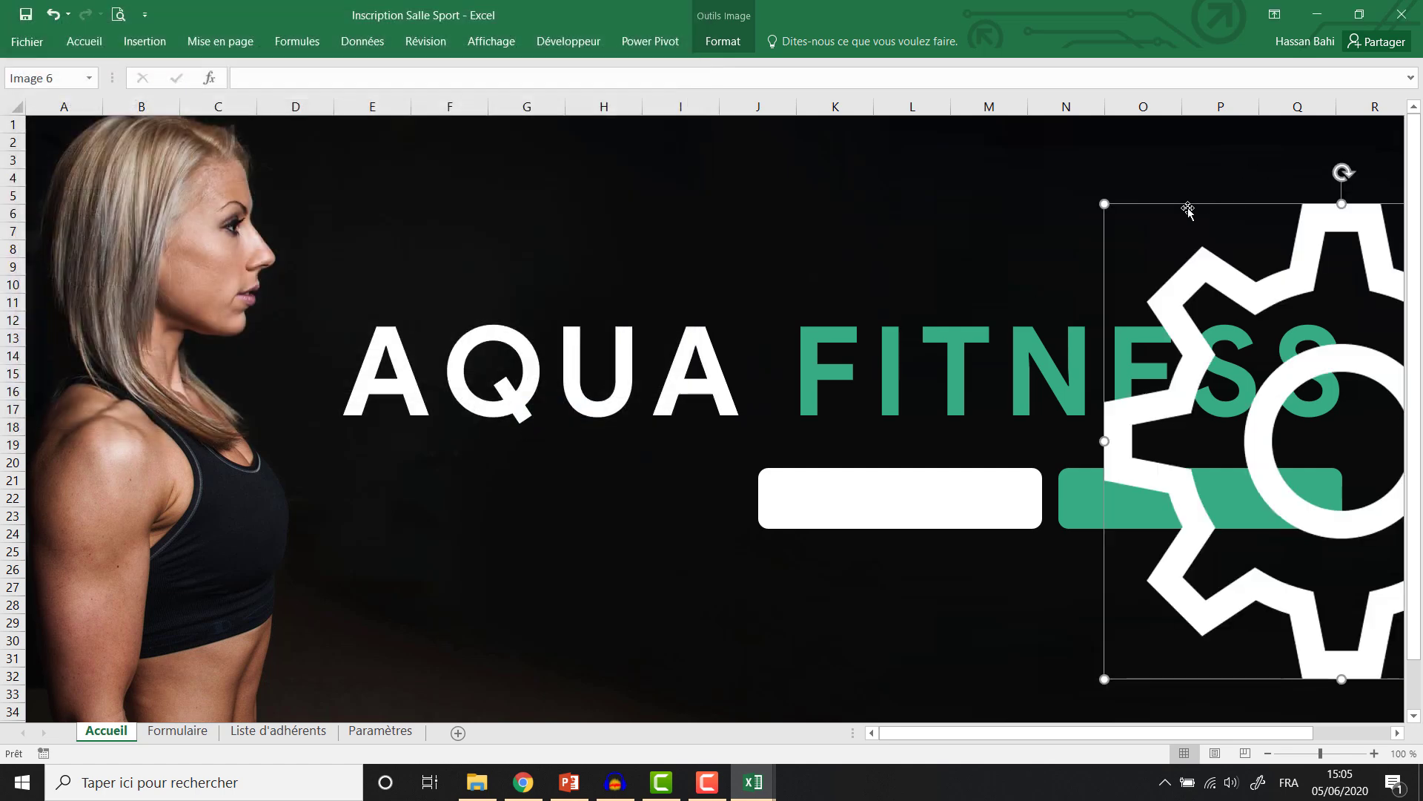
left_click_drag(1189, 210, 882, 157)
Set the gear's height to 2 cm and place it in the banner's top-right corner.
left_click(722, 41)
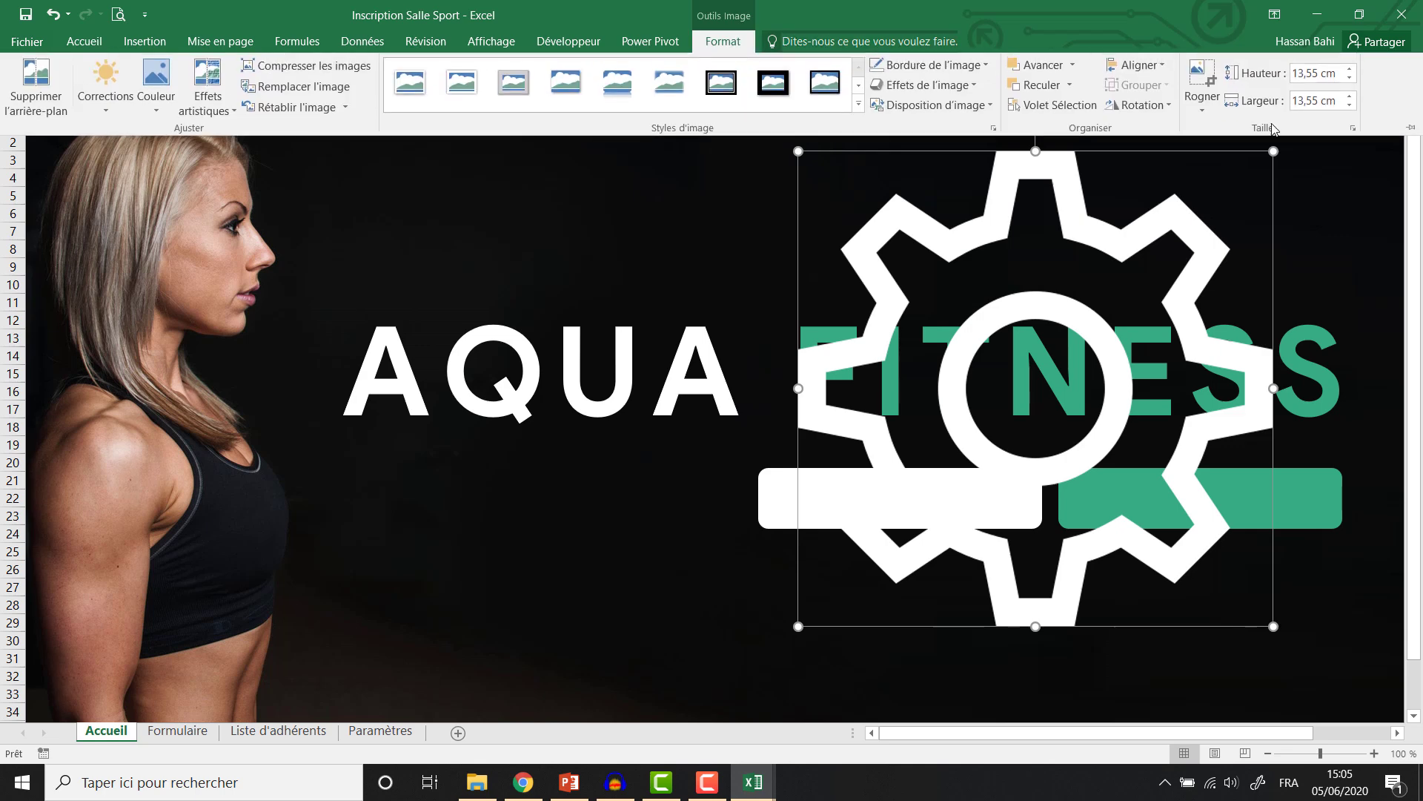
left_click(1328, 77)
type("2")
key("Return")
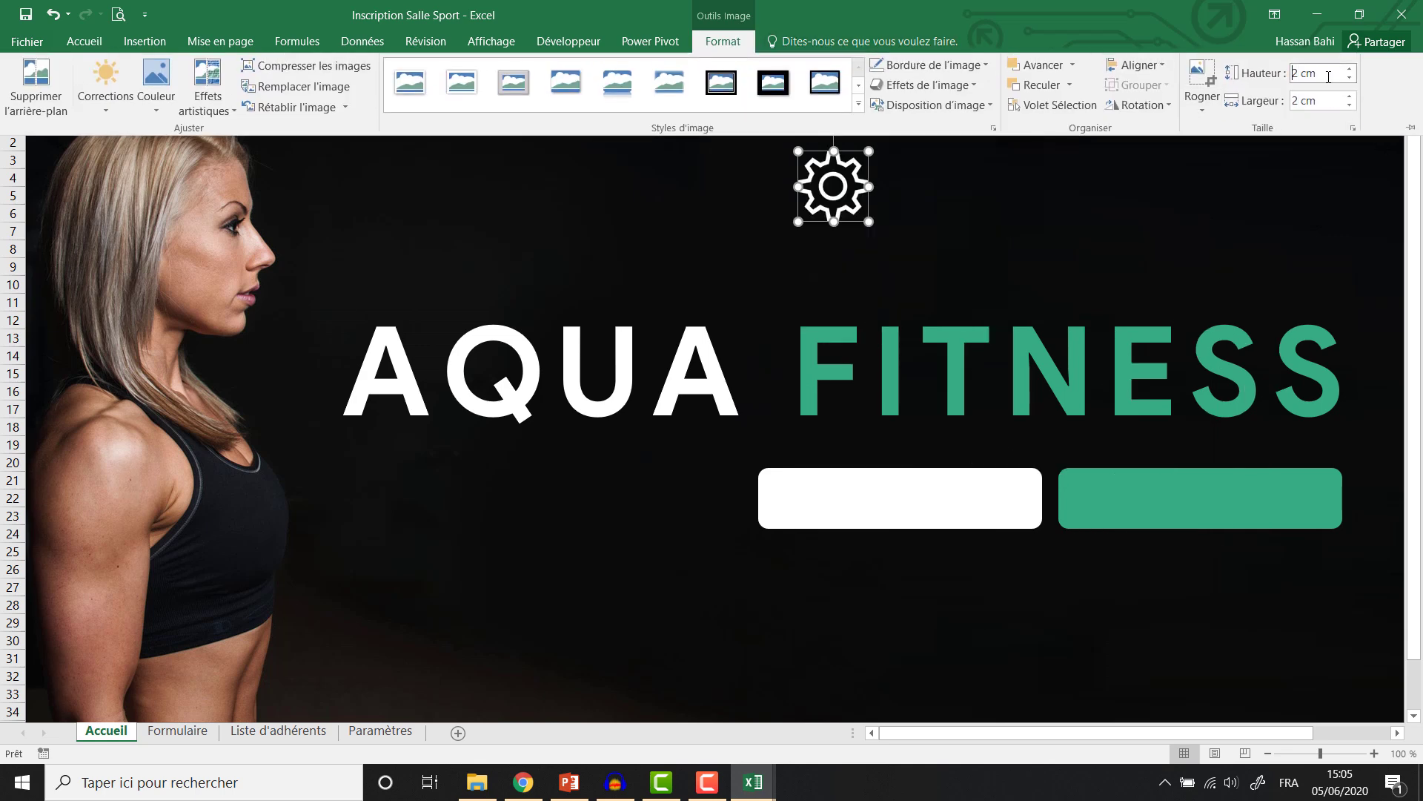
left_click(823, 204)
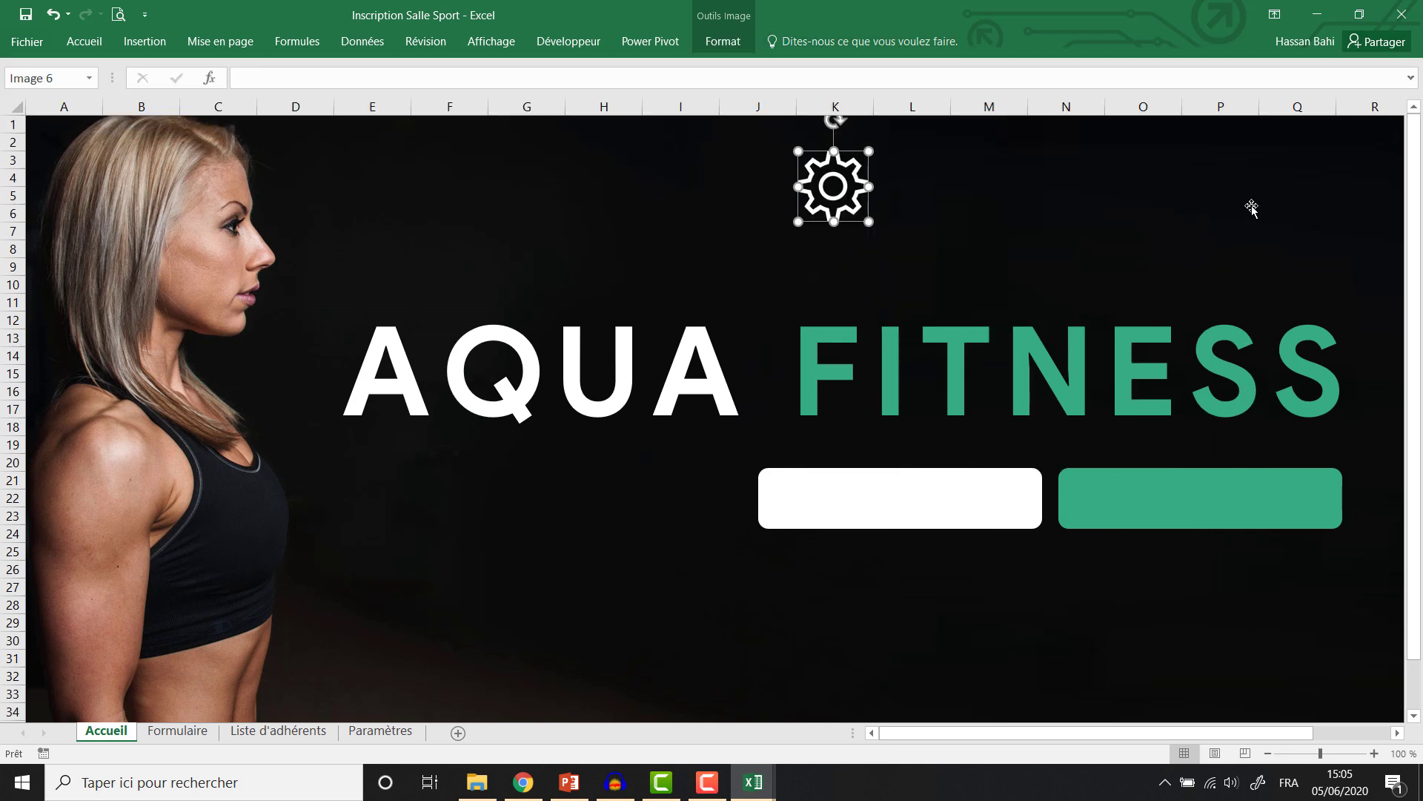
left_click_drag(823, 189, 1324, 172)
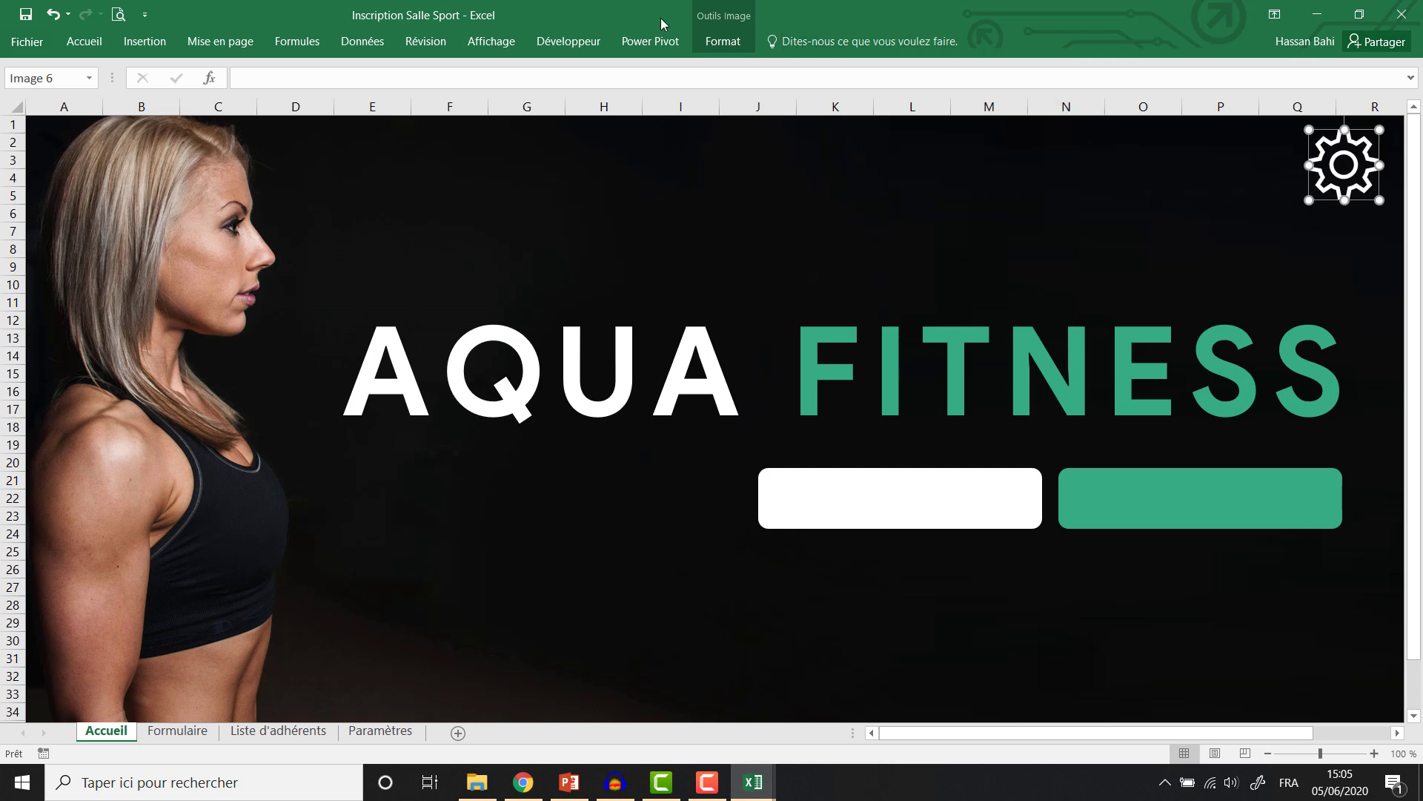
Reduce the gear icon's height to 1,5 cm.
left_click(746, 40)
left_click_drag(1295, 72, 1319, 74)
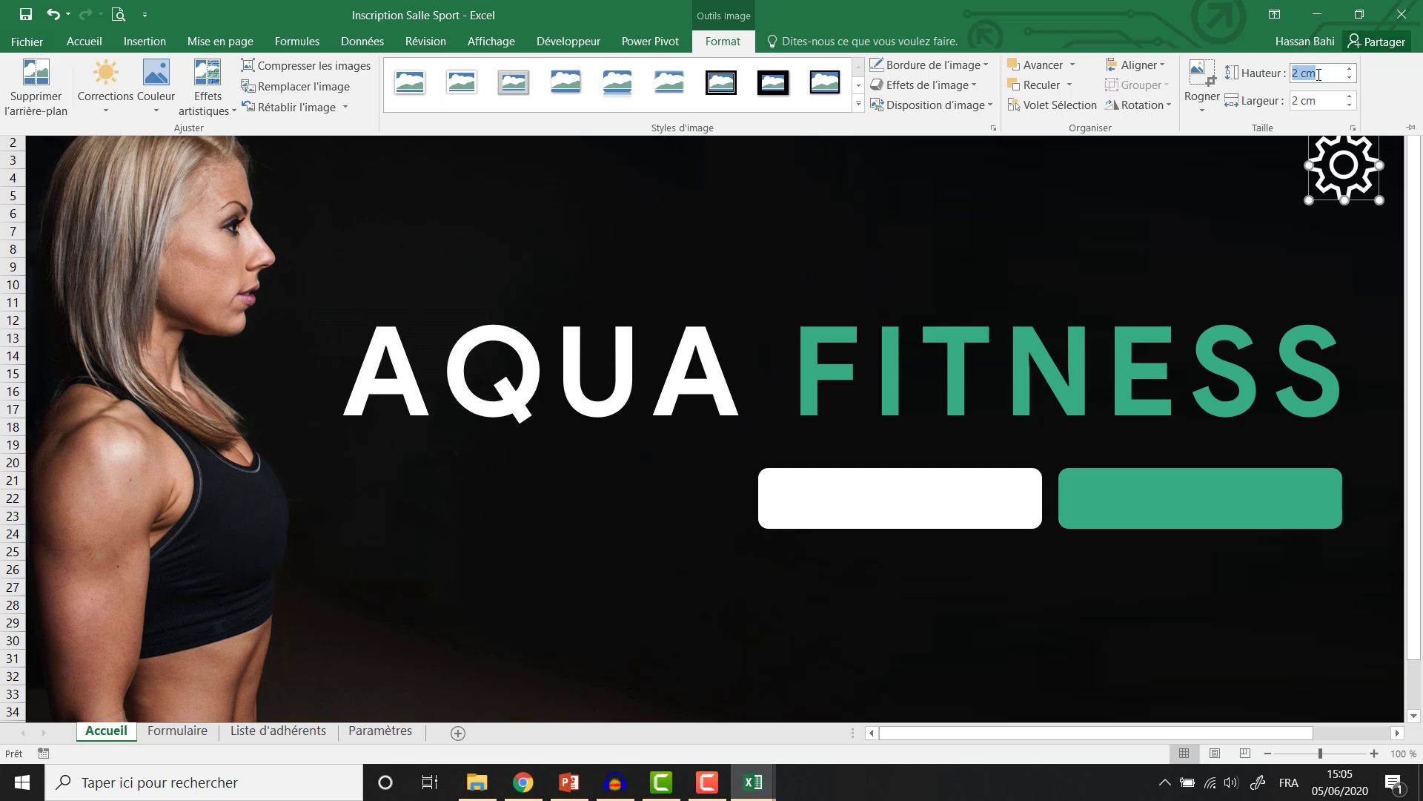
type("1,5")
key("Return")
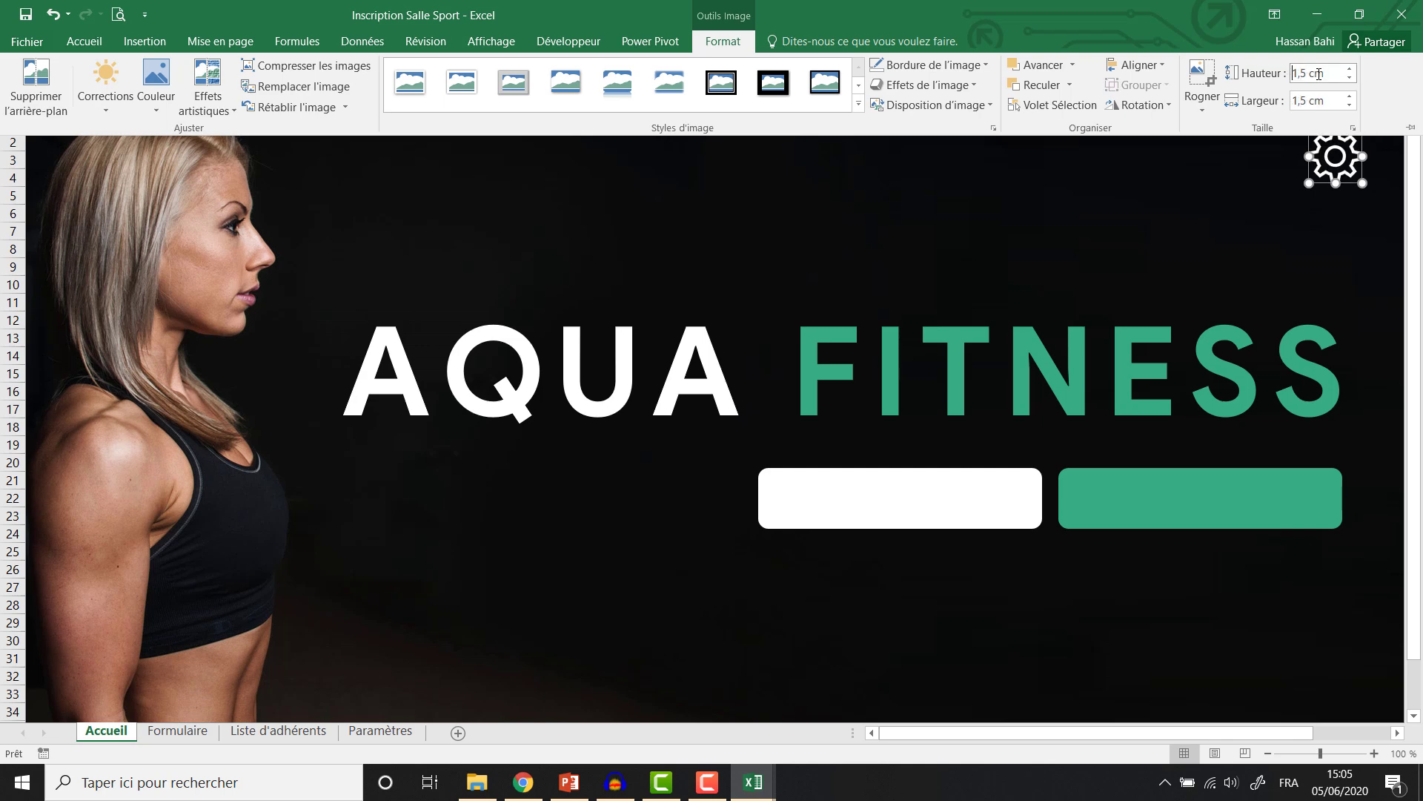
left_click(976, 241)
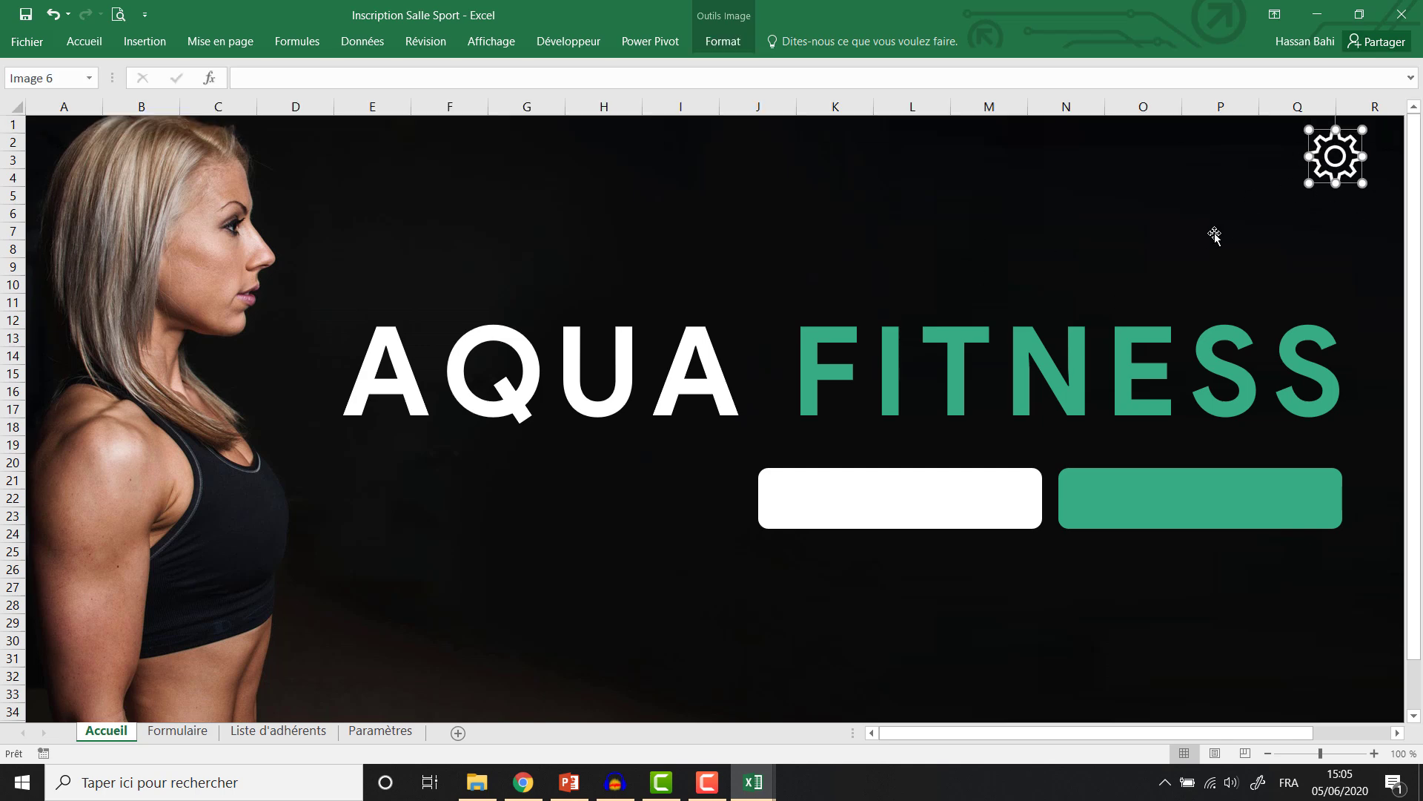
left_click(1214, 263)
Type 'Liste d'adhérents' into the white rectangle, colouring Liste green.
left_click(894, 514)
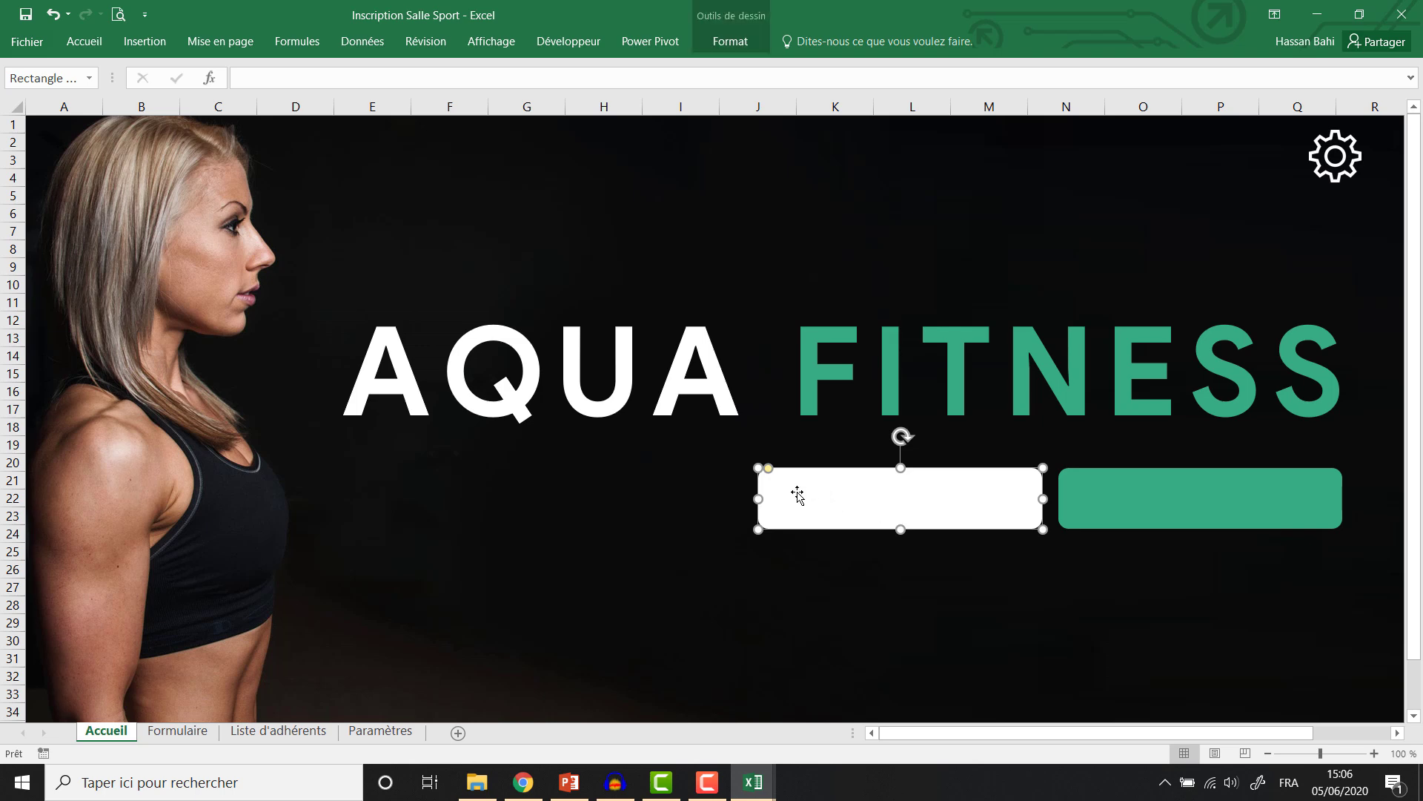
right_click(798, 494)
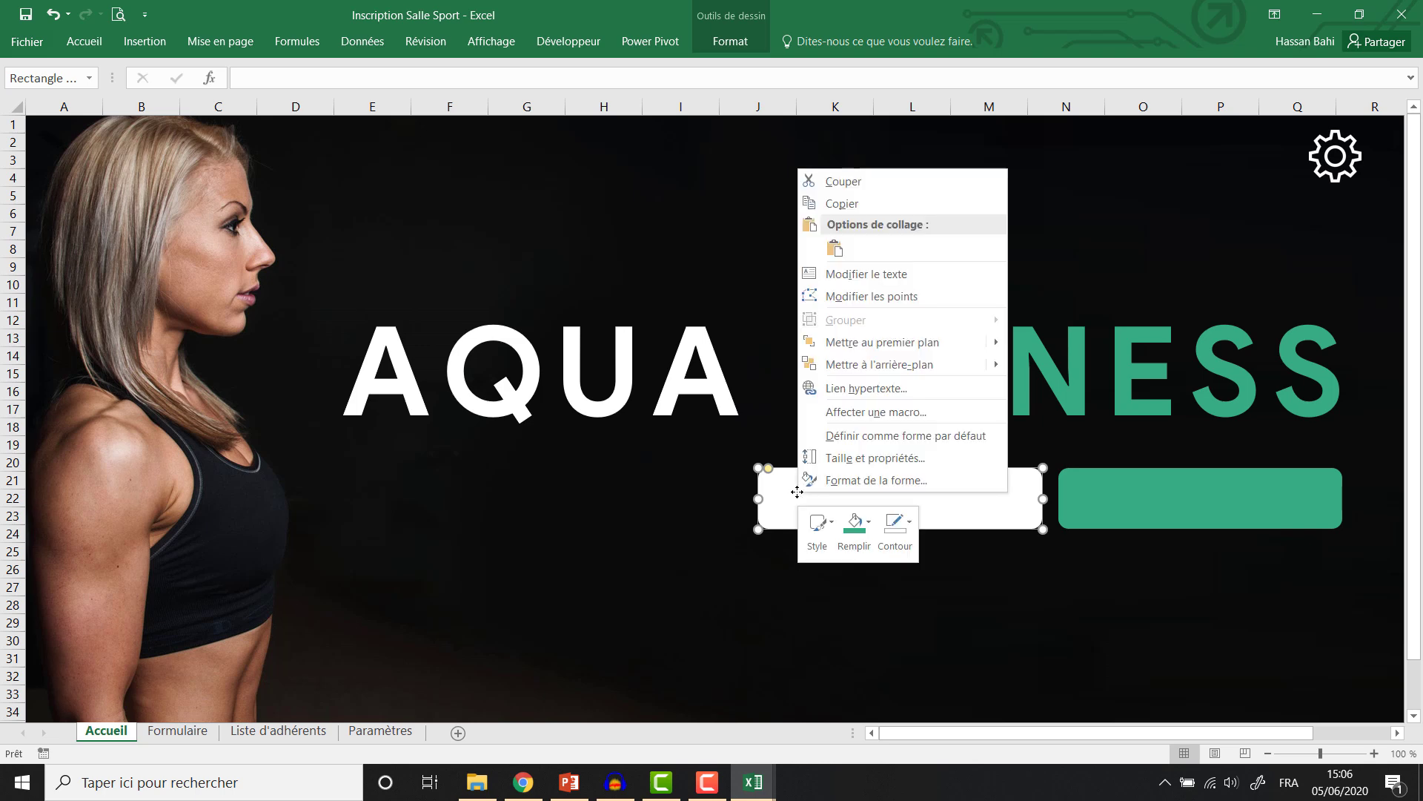
left_click(843, 280)
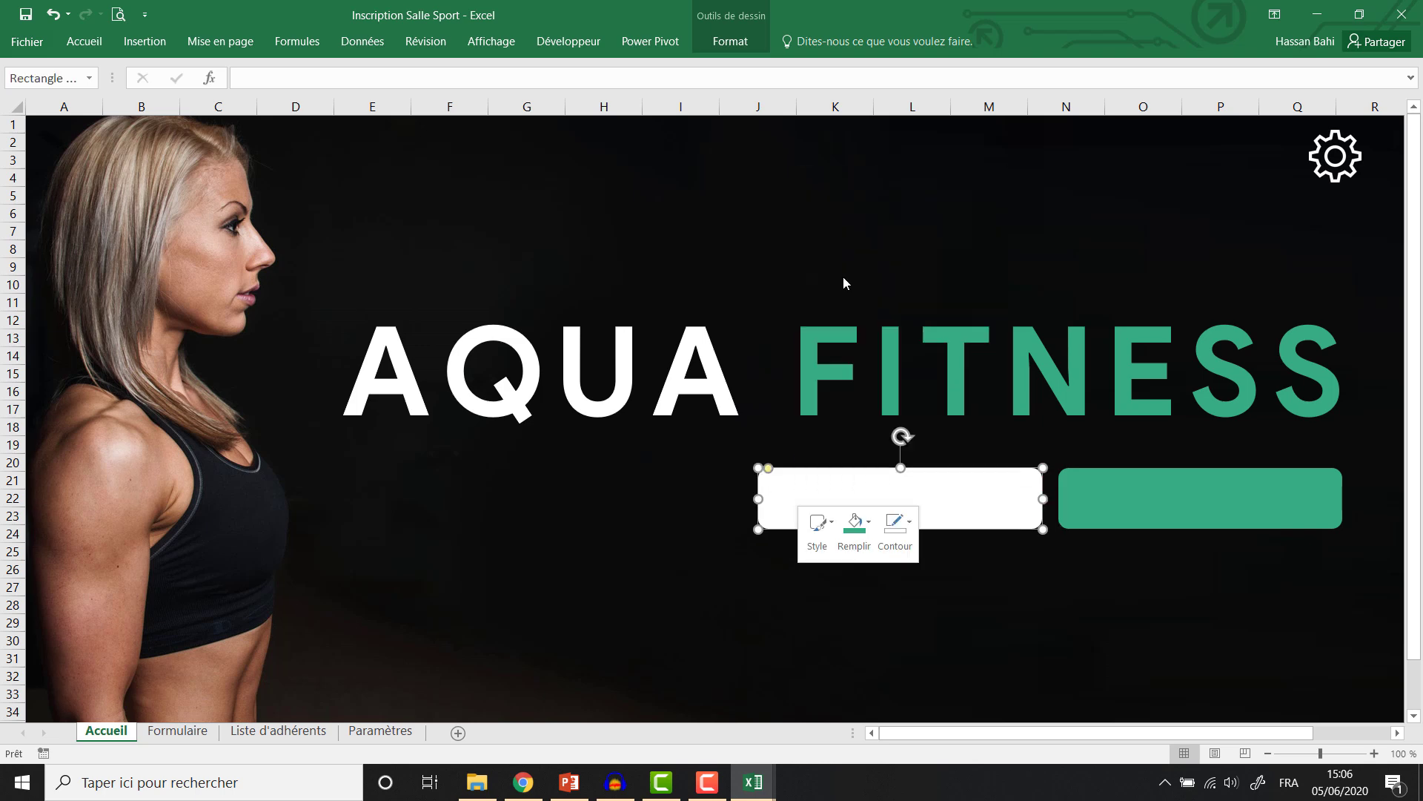
type("Lis")
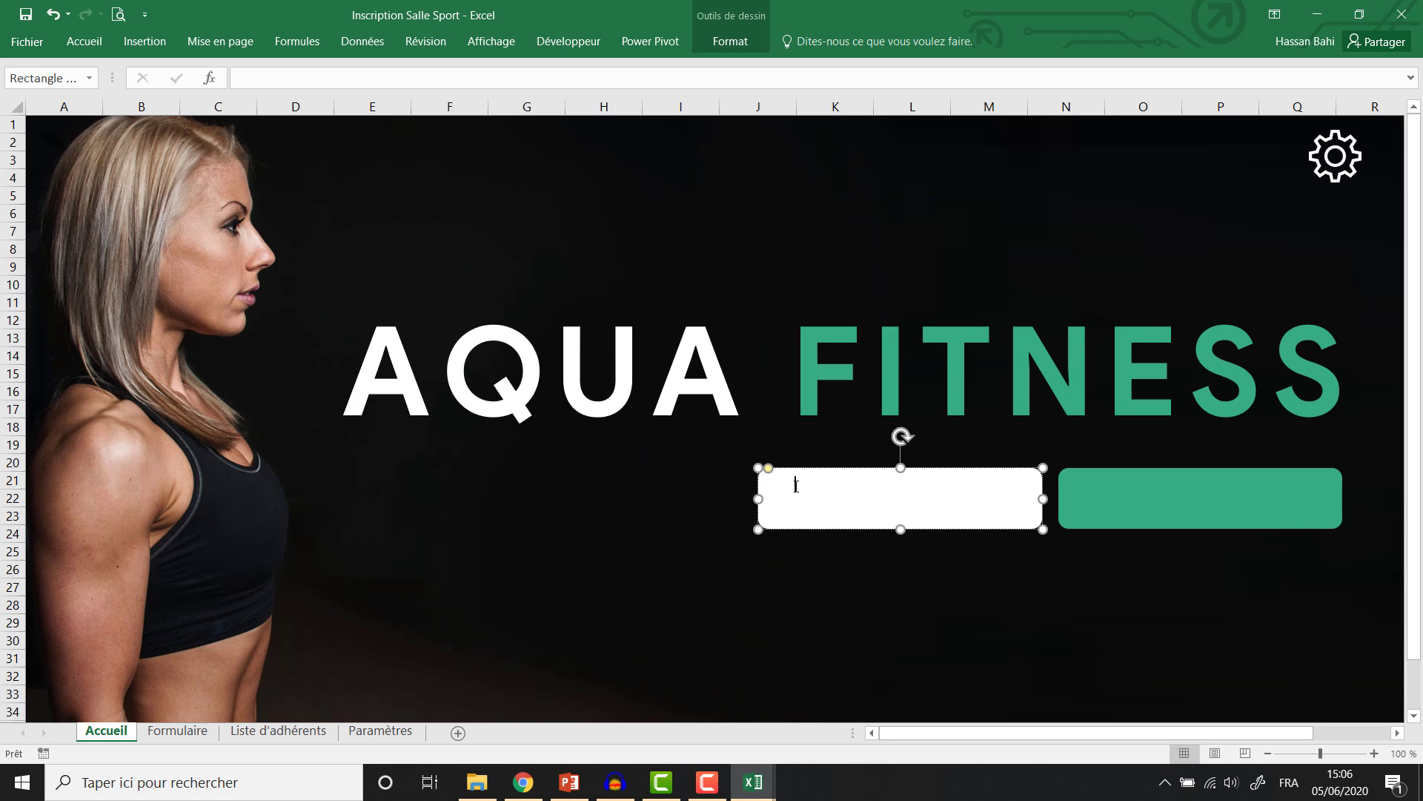
left_click_drag(796, 485, 771, 484)
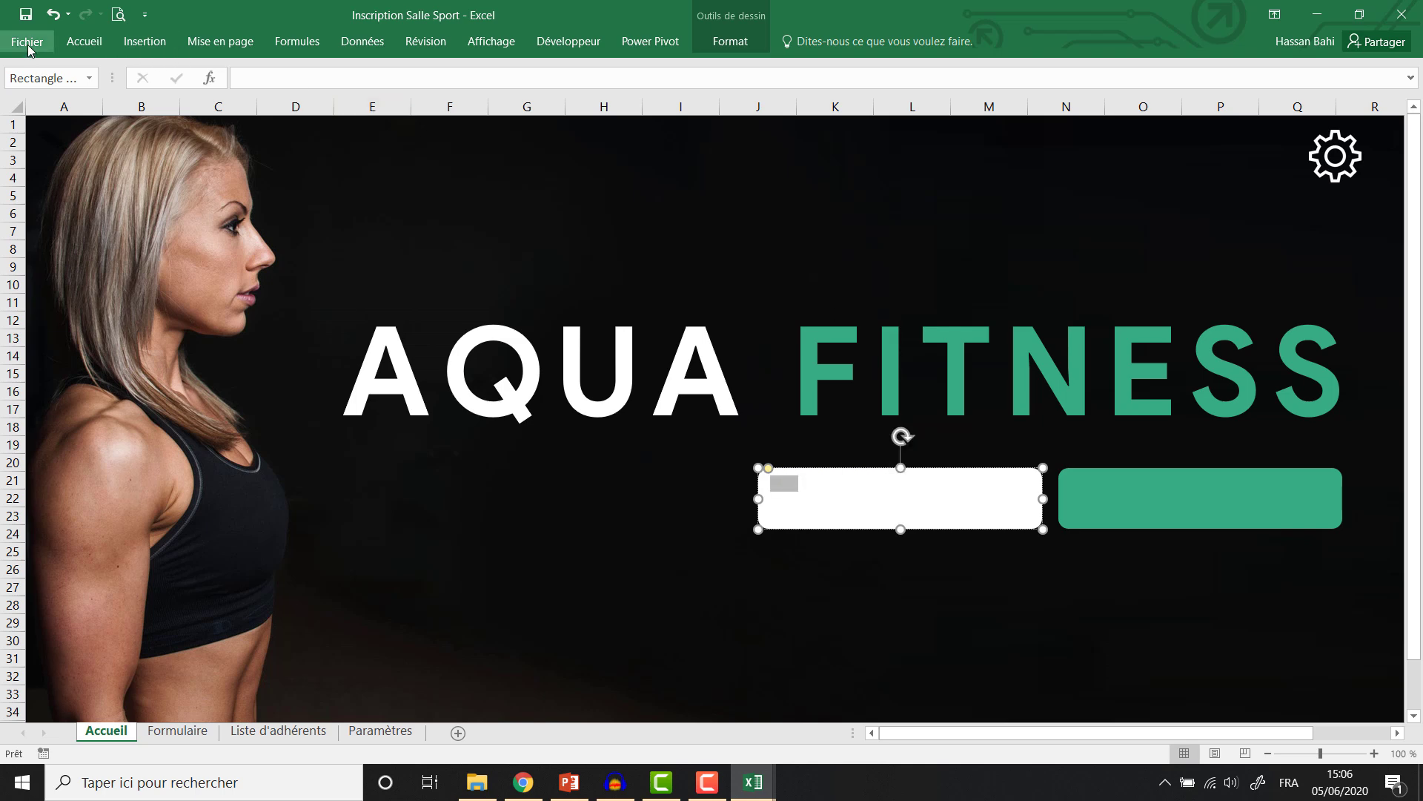
left_click(80, 46)
double_click(84, 43)
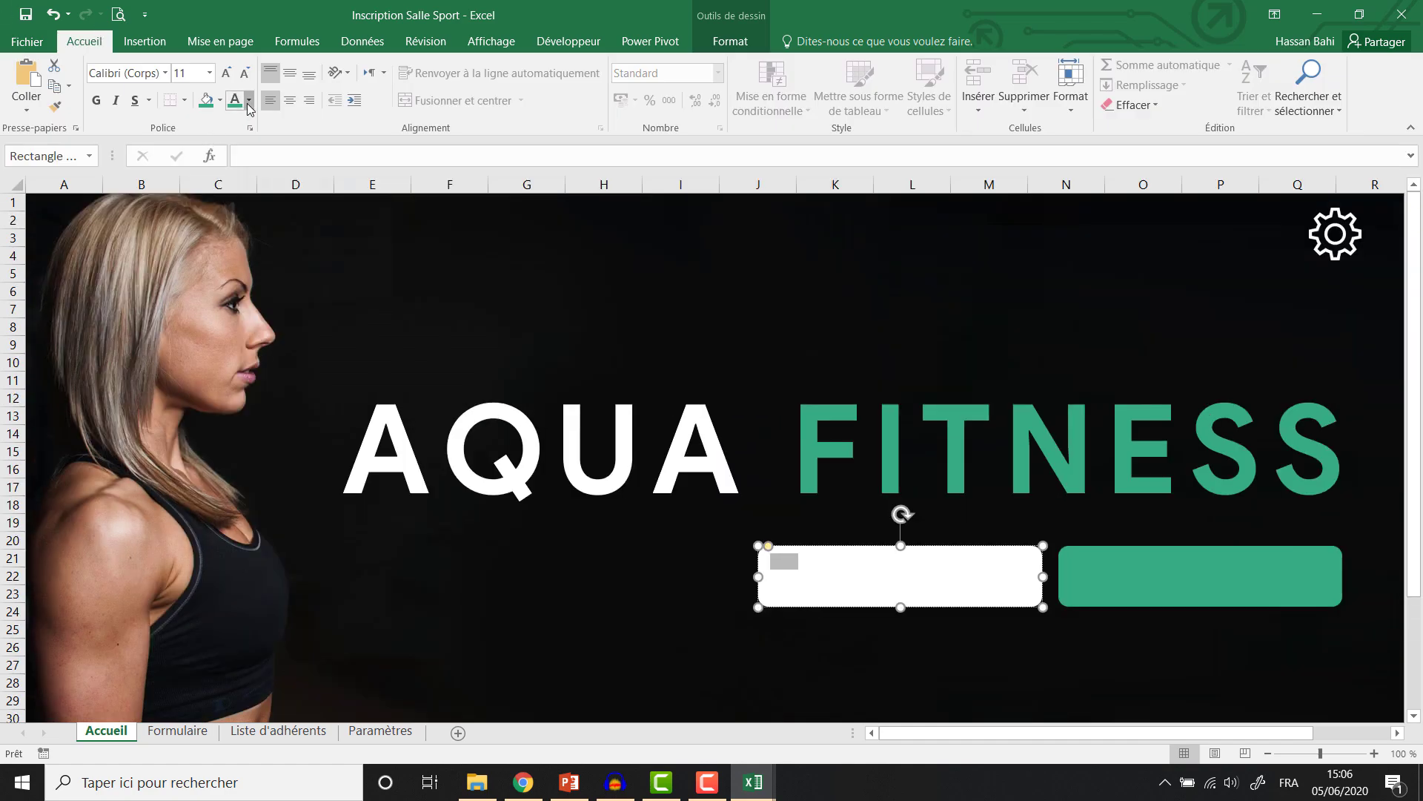
left_click(249, 100)
left_click(234, 296)
left_click(795, 563)
type("d'adhérents")
Format the label as bold 20 pt Product Sans, centred vertically and horizontally.
key("ctrl+a")
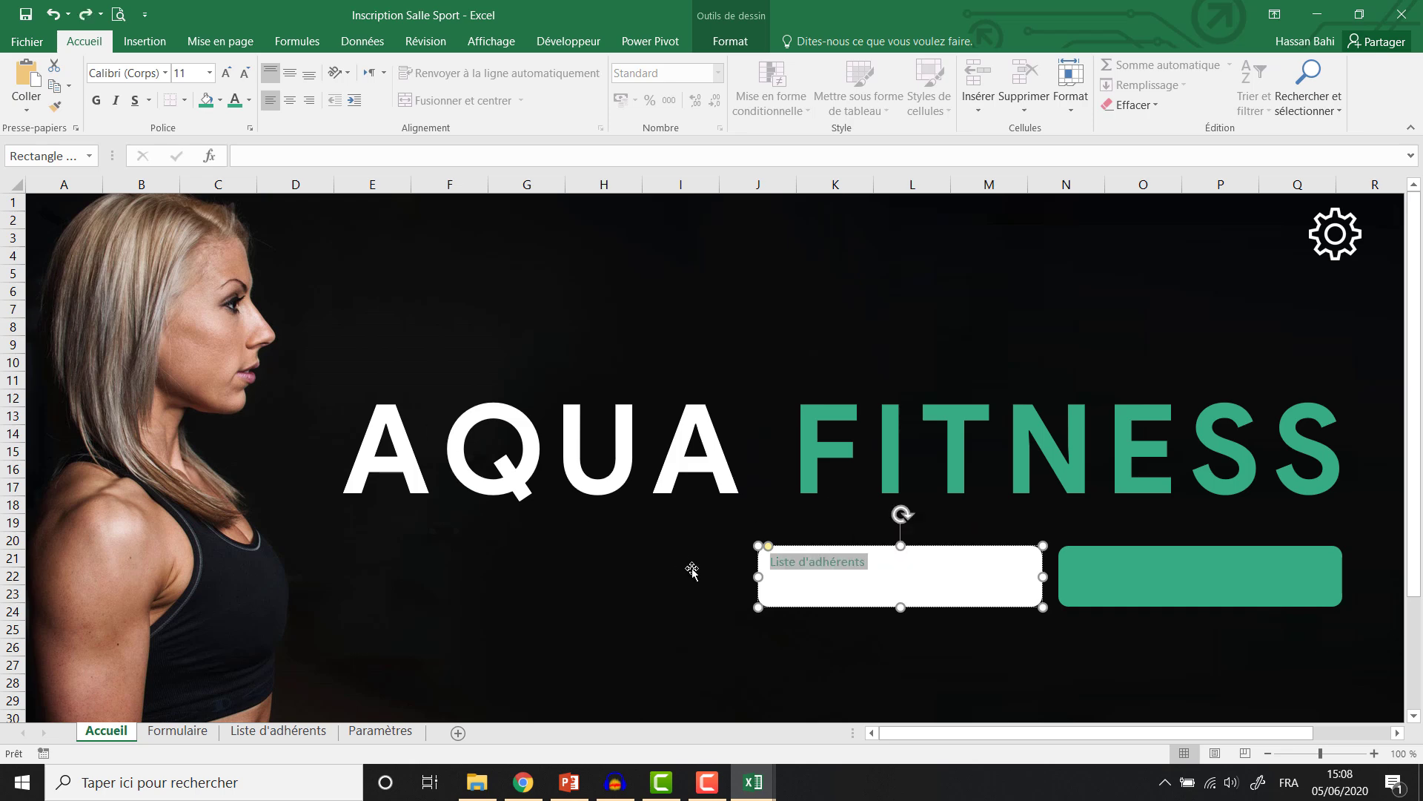
left_click(224, 72)
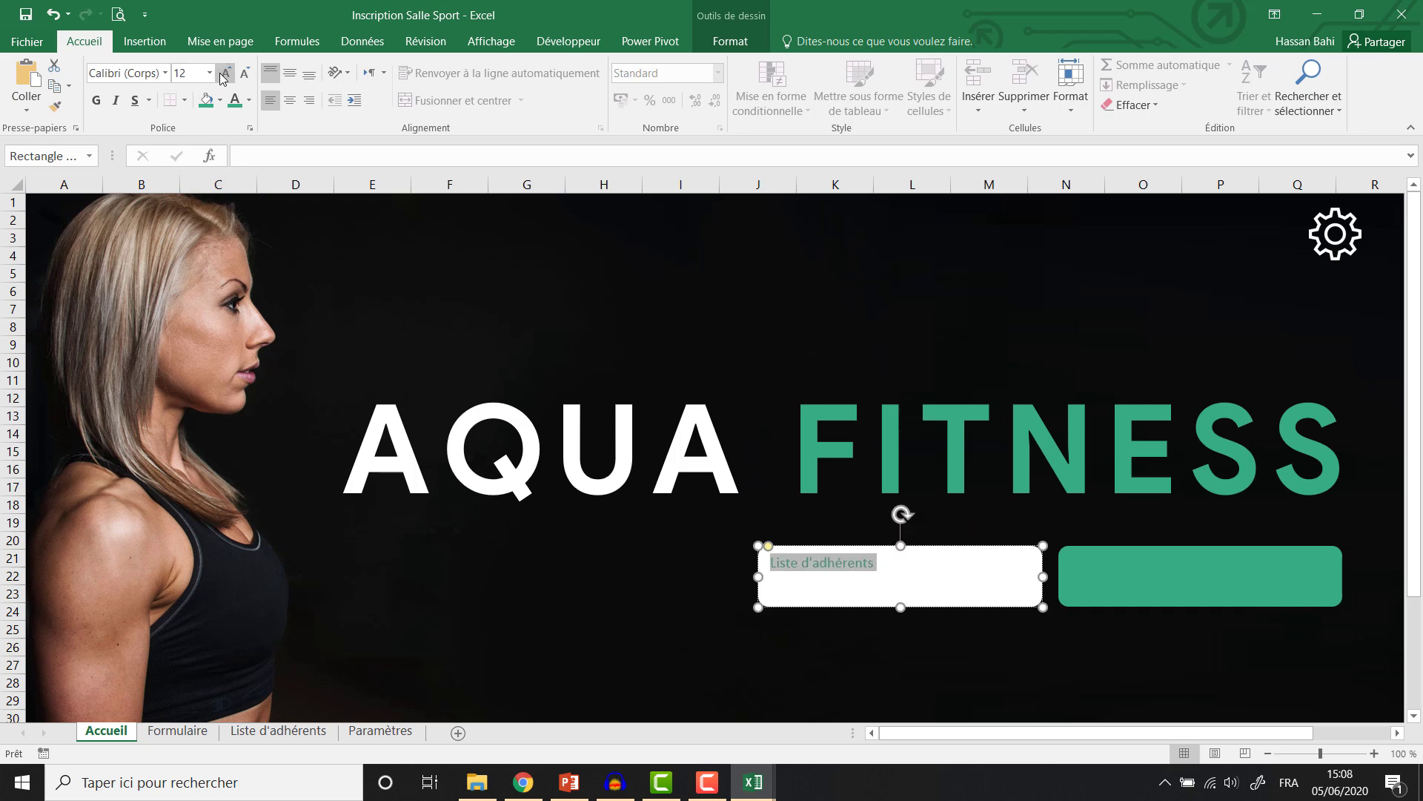
left_click(224, 73)
left_click(225, 73)
left_click(225, 72)
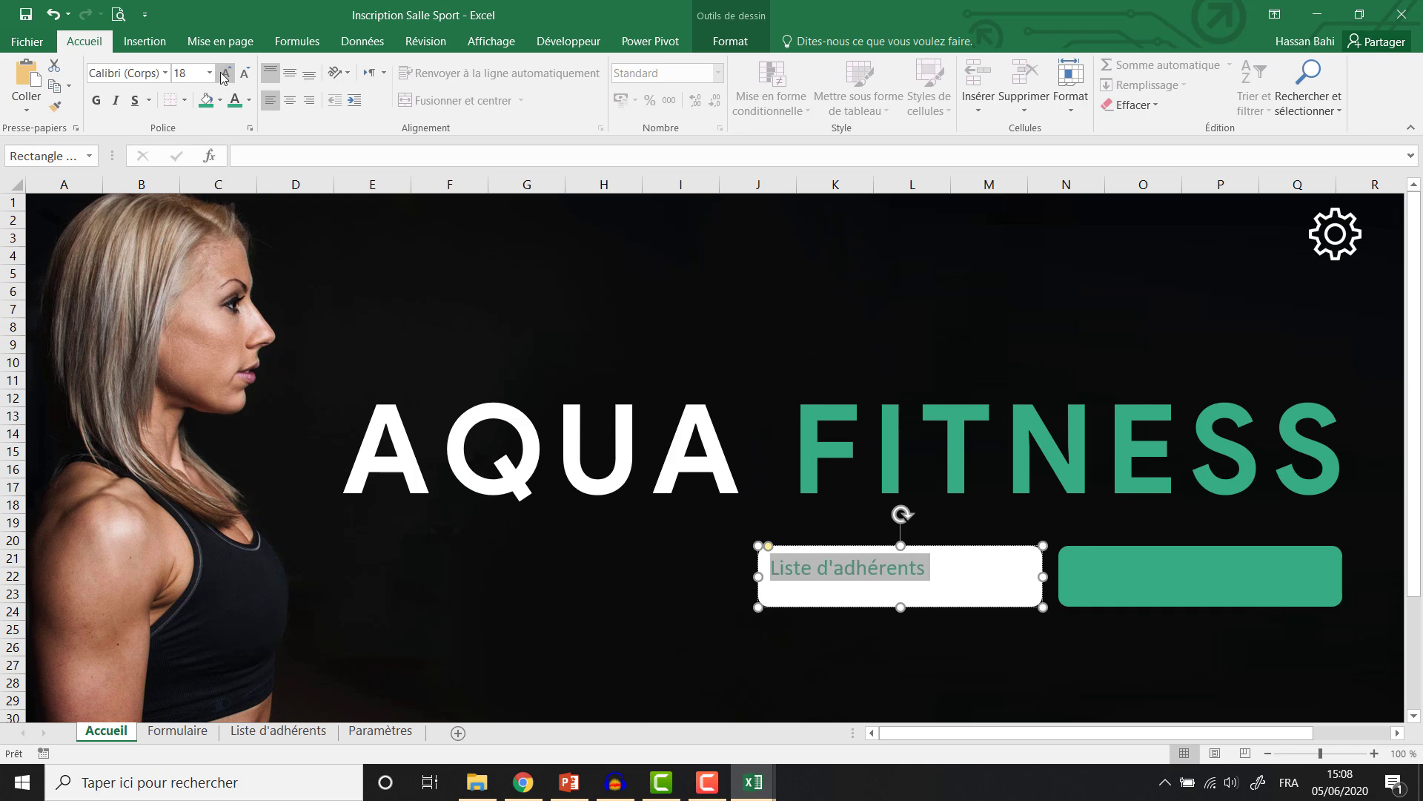
left_click(225, 73)
left_click(106, 72)
type("Product Sans")
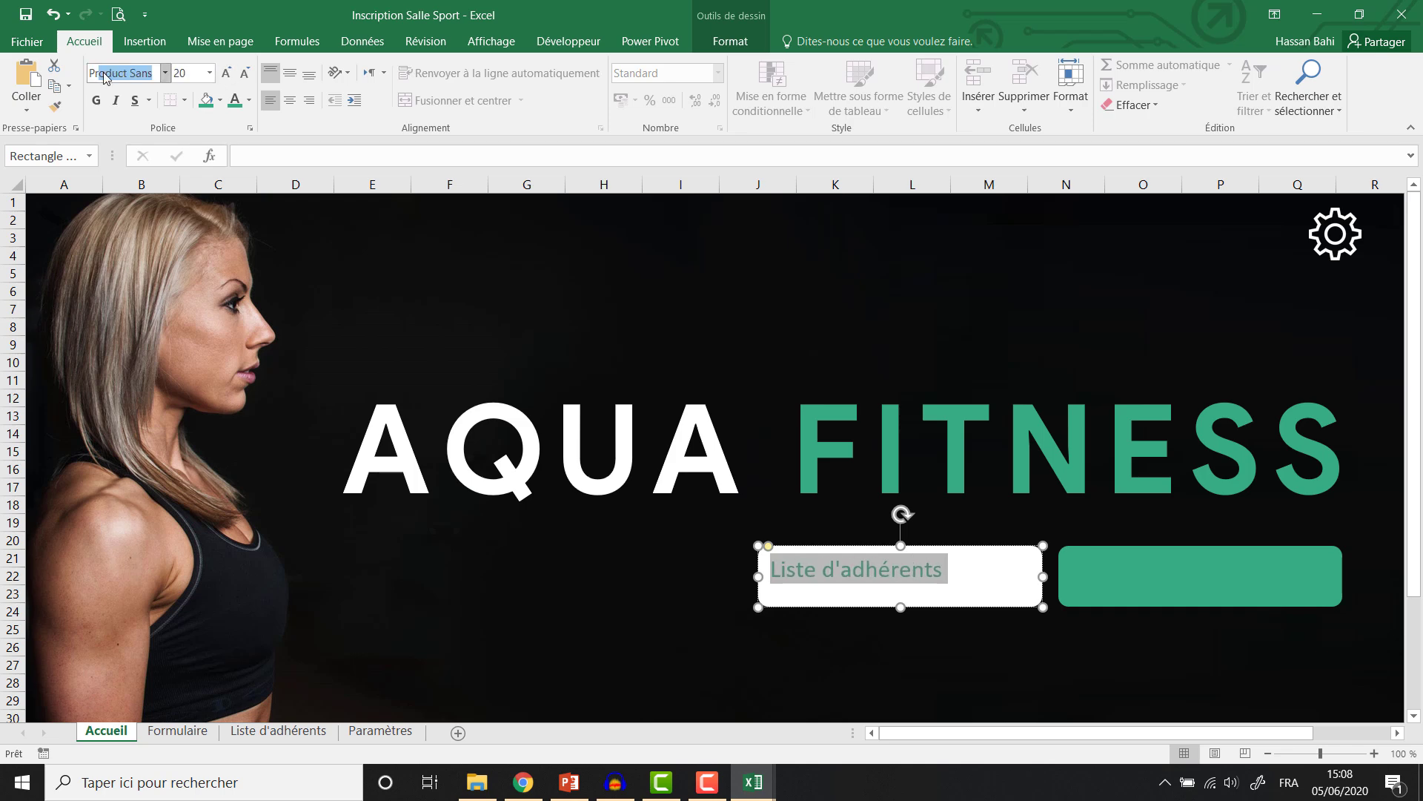
key("Return")
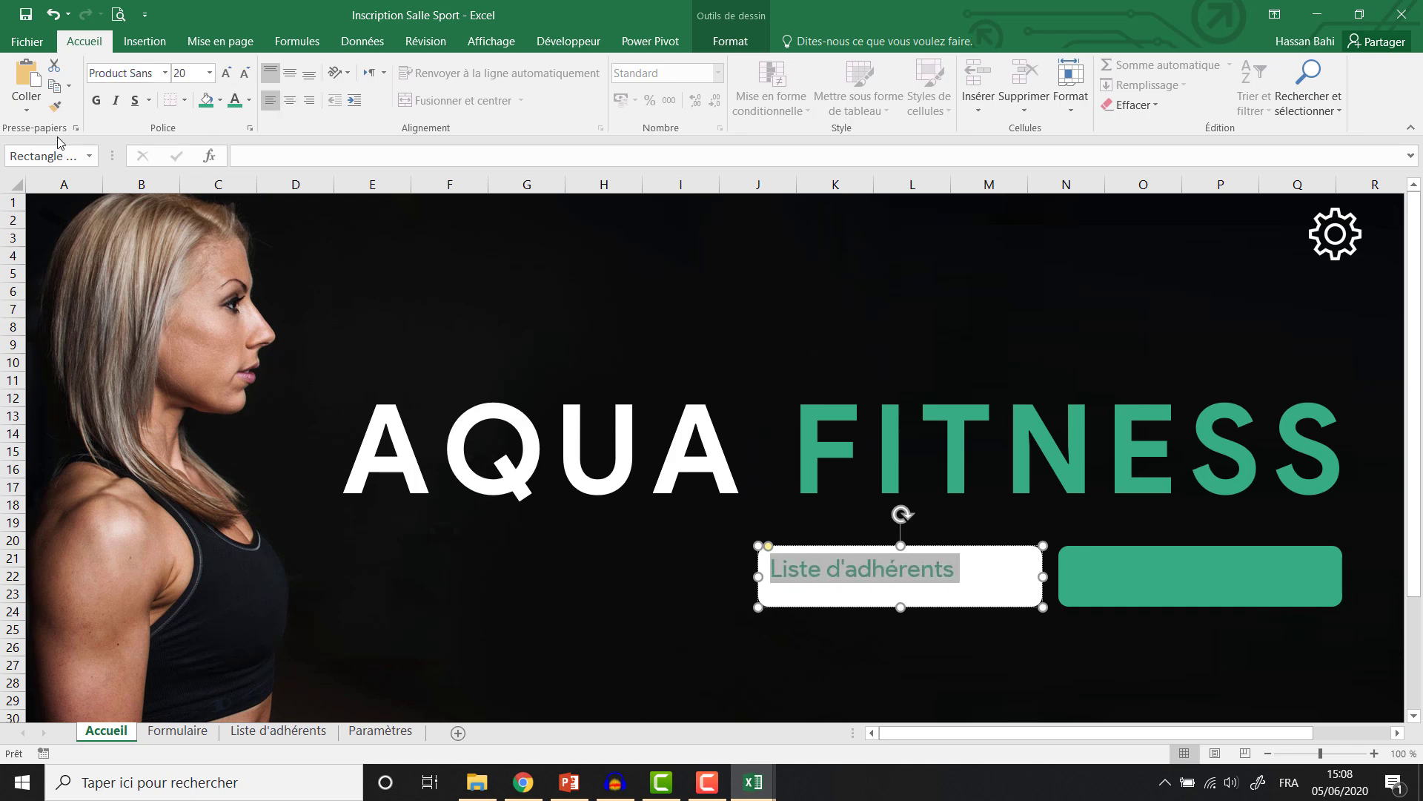
left_click(96, 100)
left_click(289, 73)
left_click(290, 100)
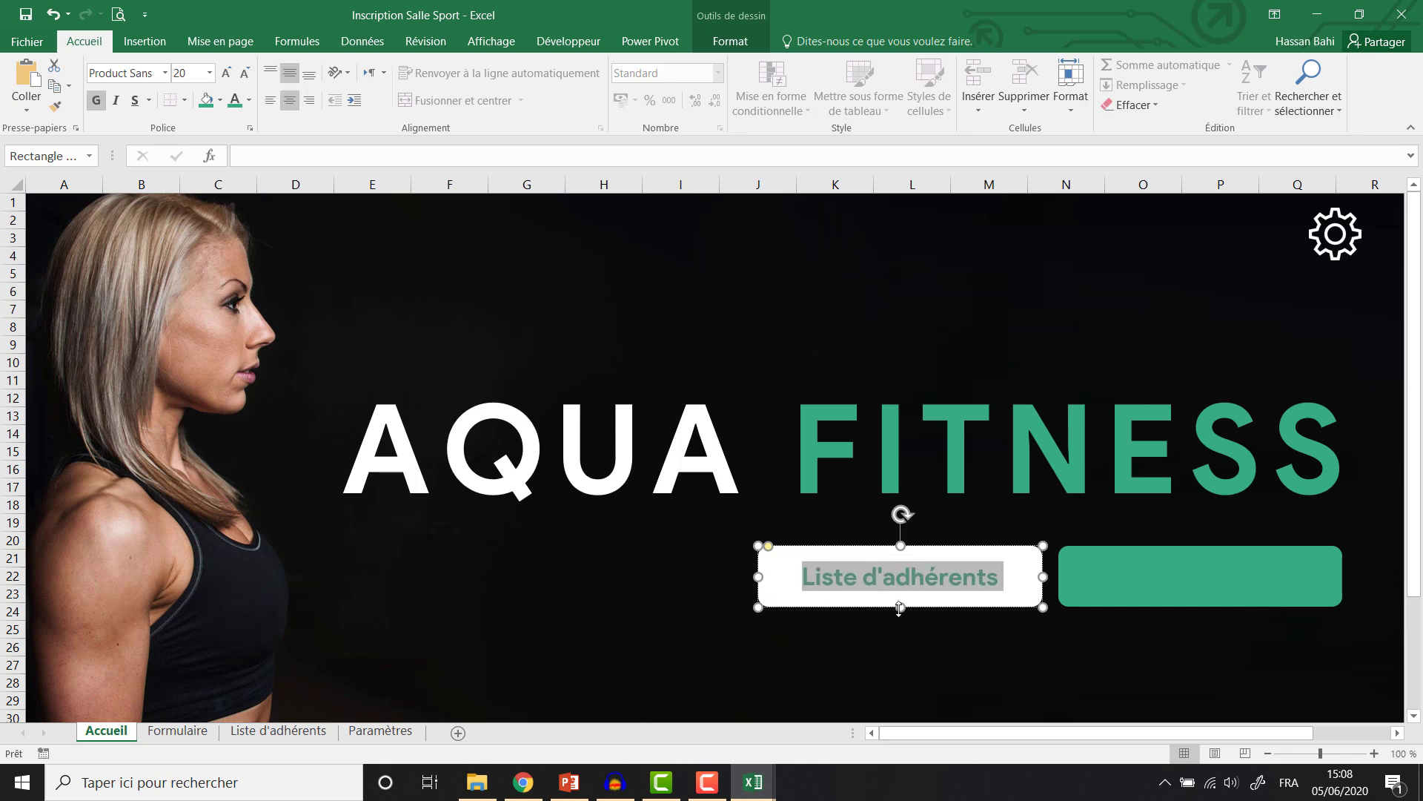
Shorten the Liste d'adhérents button to a smaller height.
left_click_drag(900, 608, 903, 597)
left_click(730, 41)
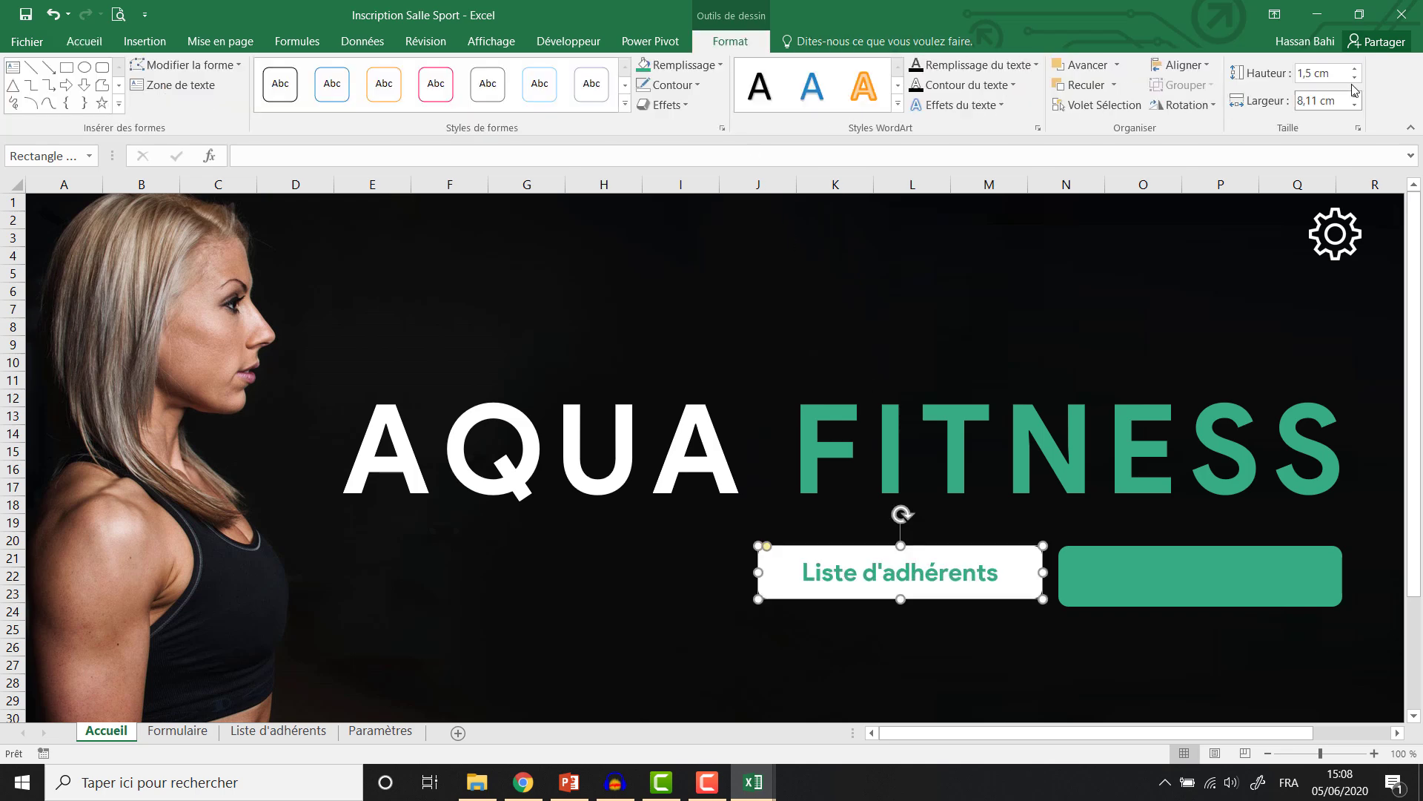
left_click(1110, 588)
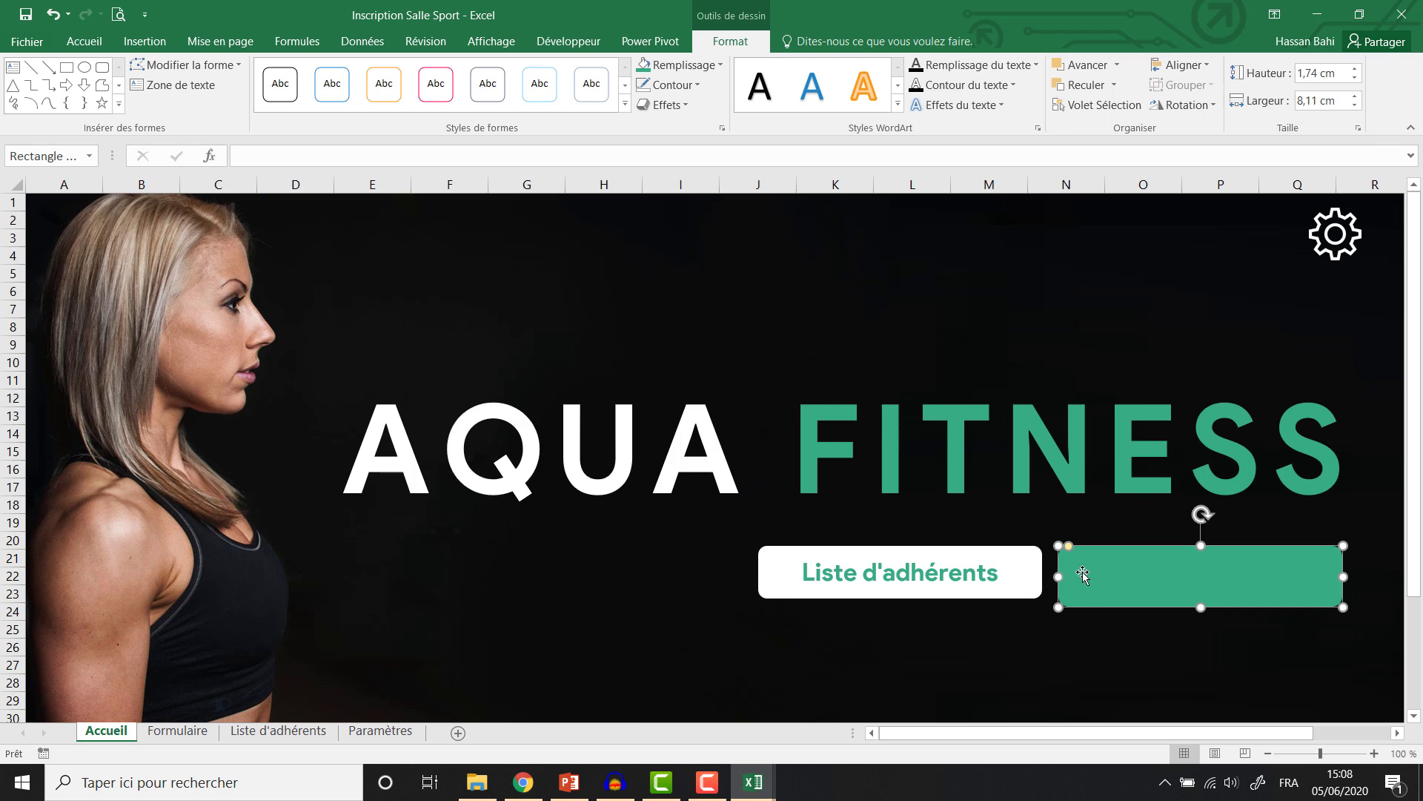
Type 'Formulaire d'insciption' into the green button and set it to Product Sans.
right_click(1082, 571)
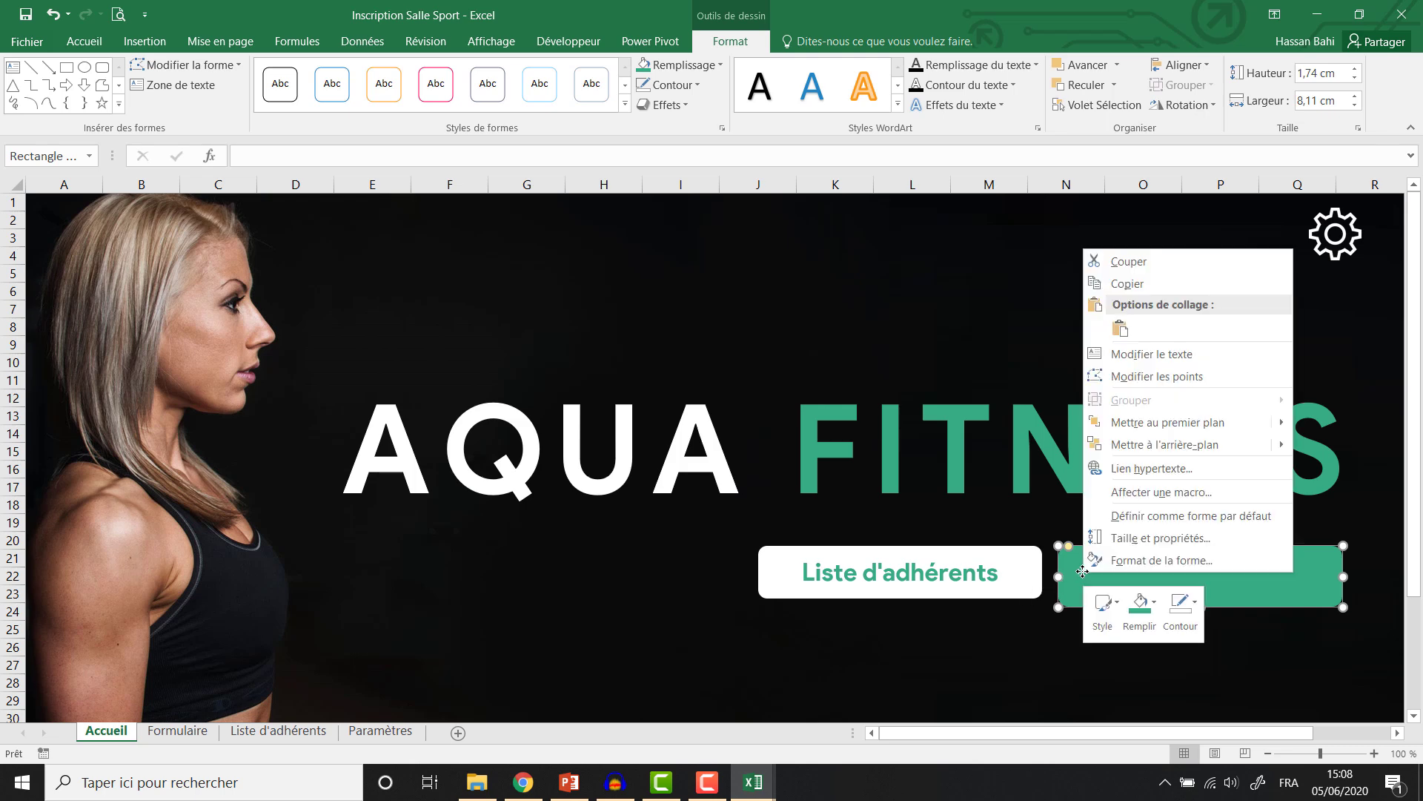
left_click(1136, 356)
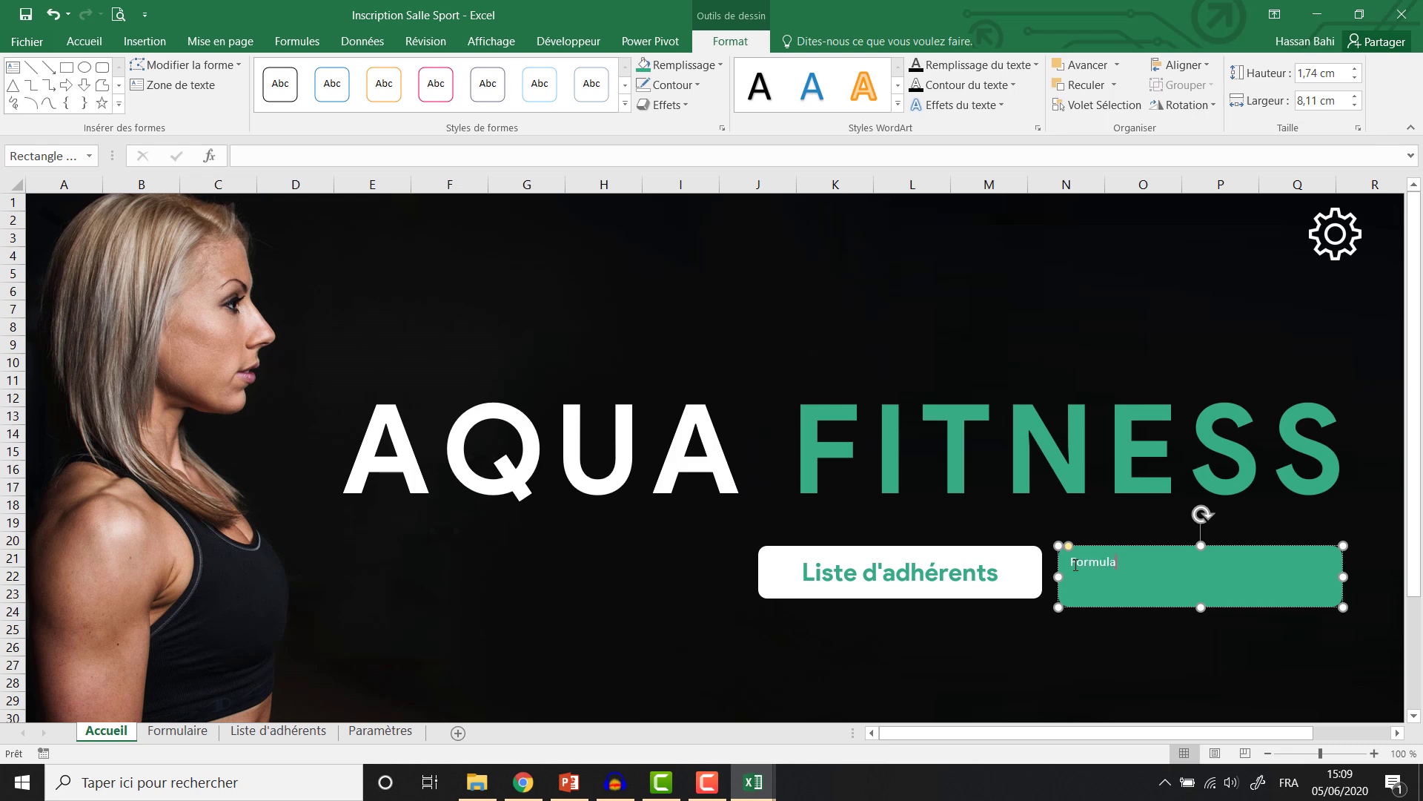
type("Formulaire d'insciption")
left_click(86, 43)
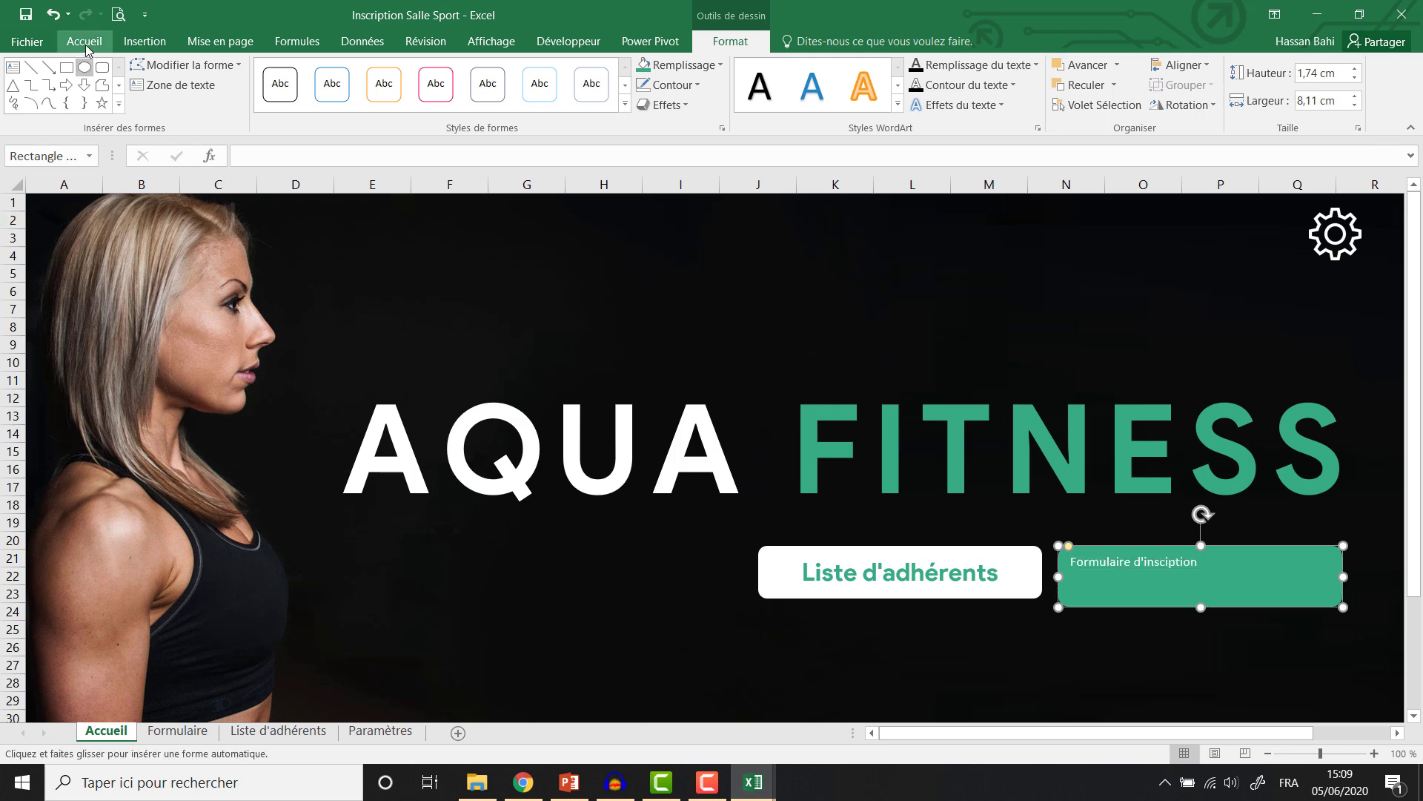
left_click(120, 77)
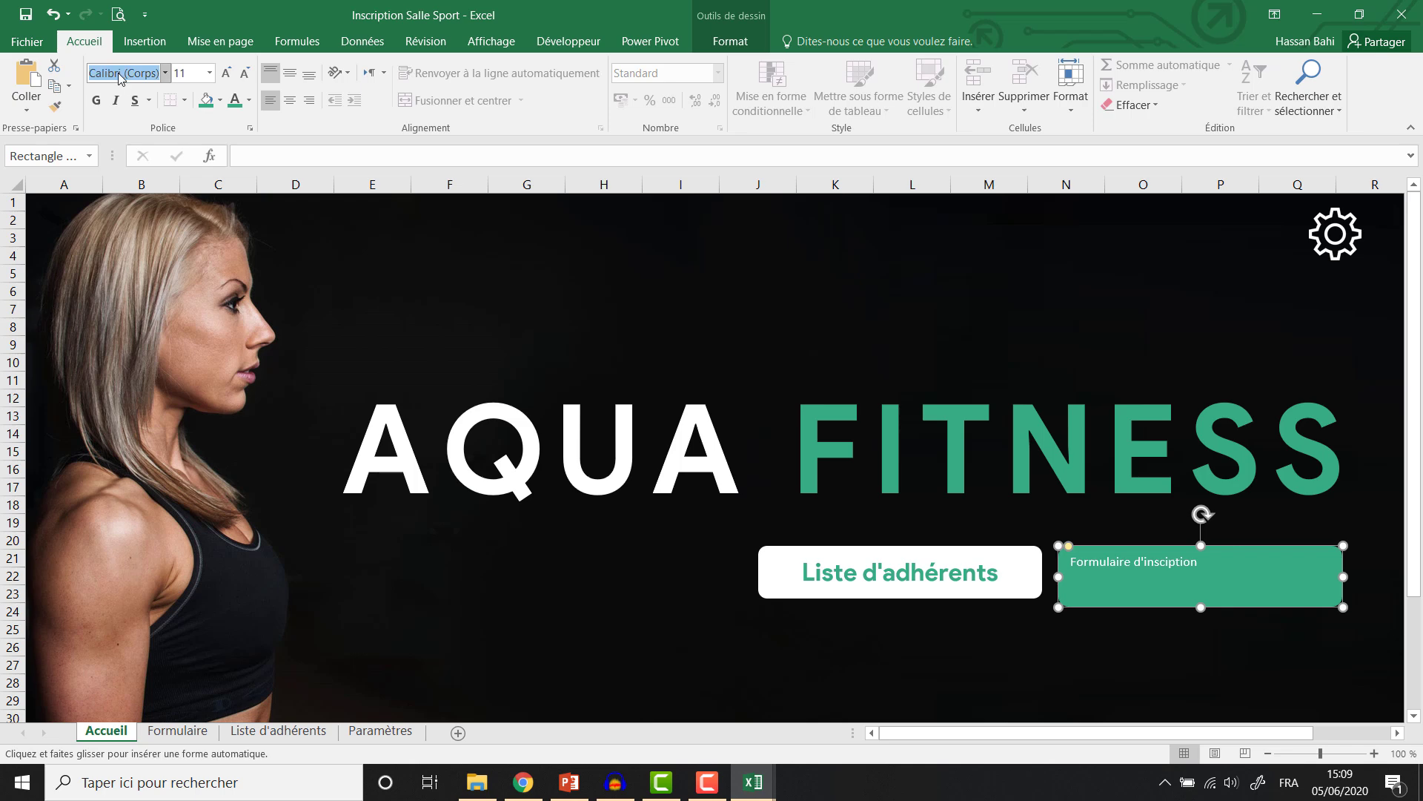
type("Product Sans")
key("Return")
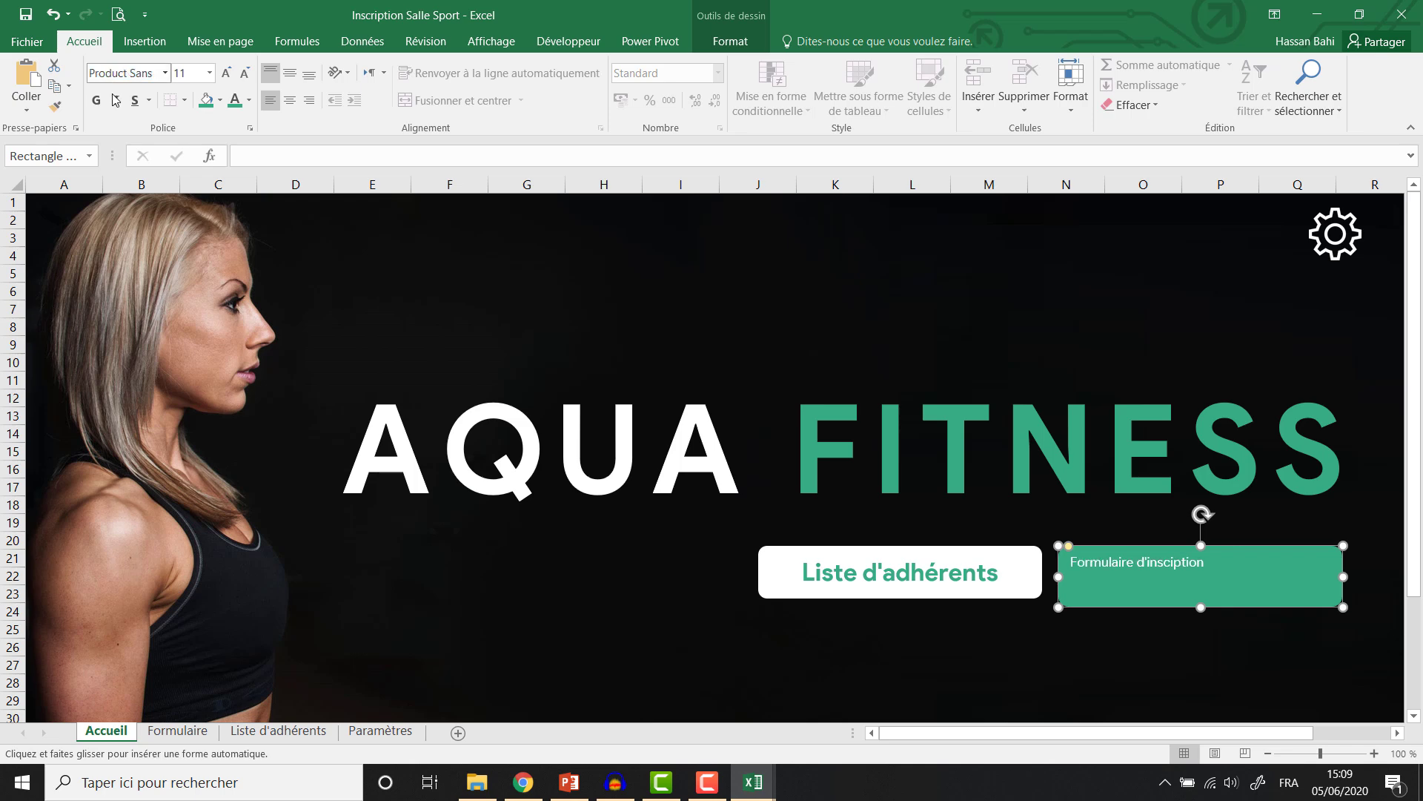
Make the green button's label bold, 18 pt, and centred inside the button.
left_click(96, 100)
left_click(228, 74)
left_click(228, 74)
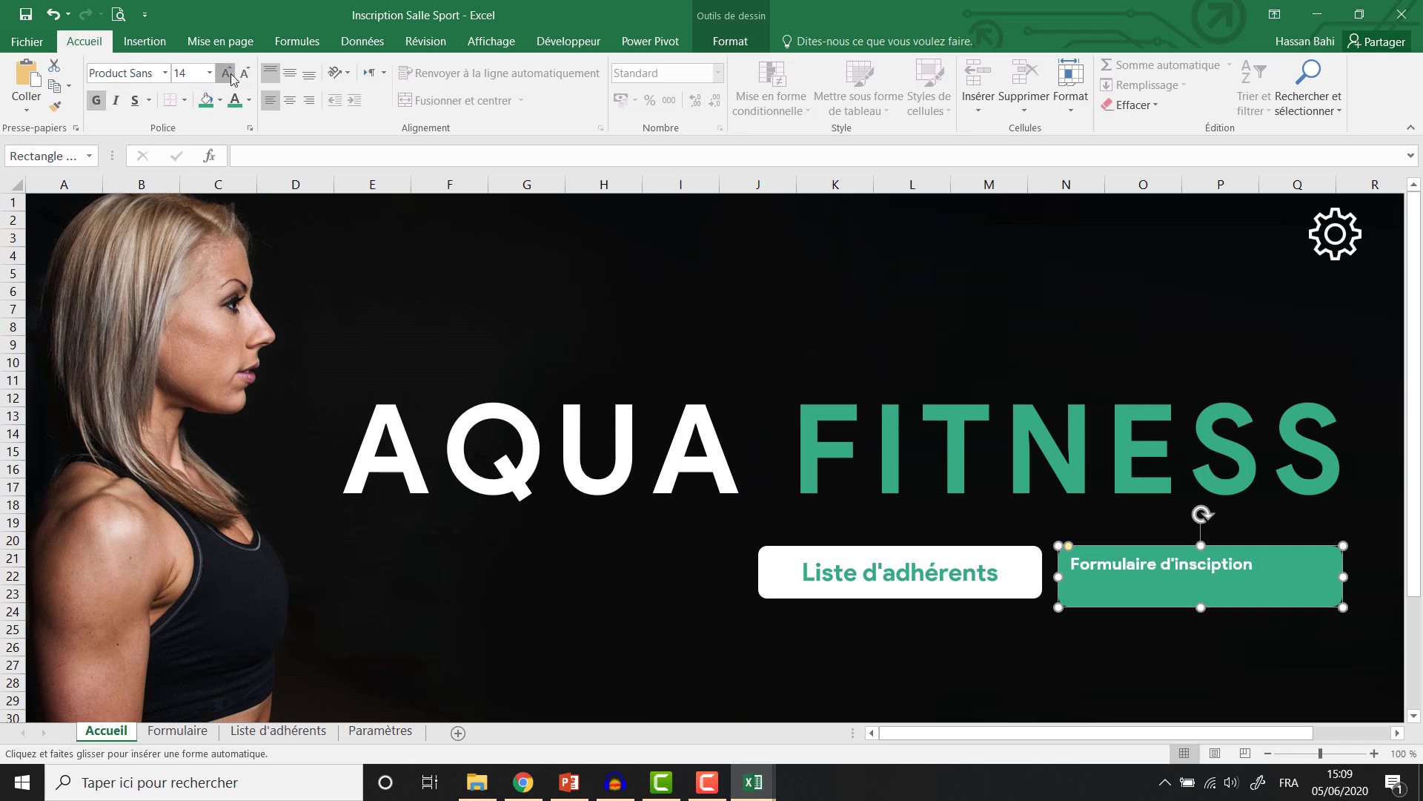
left_click(228, 75)
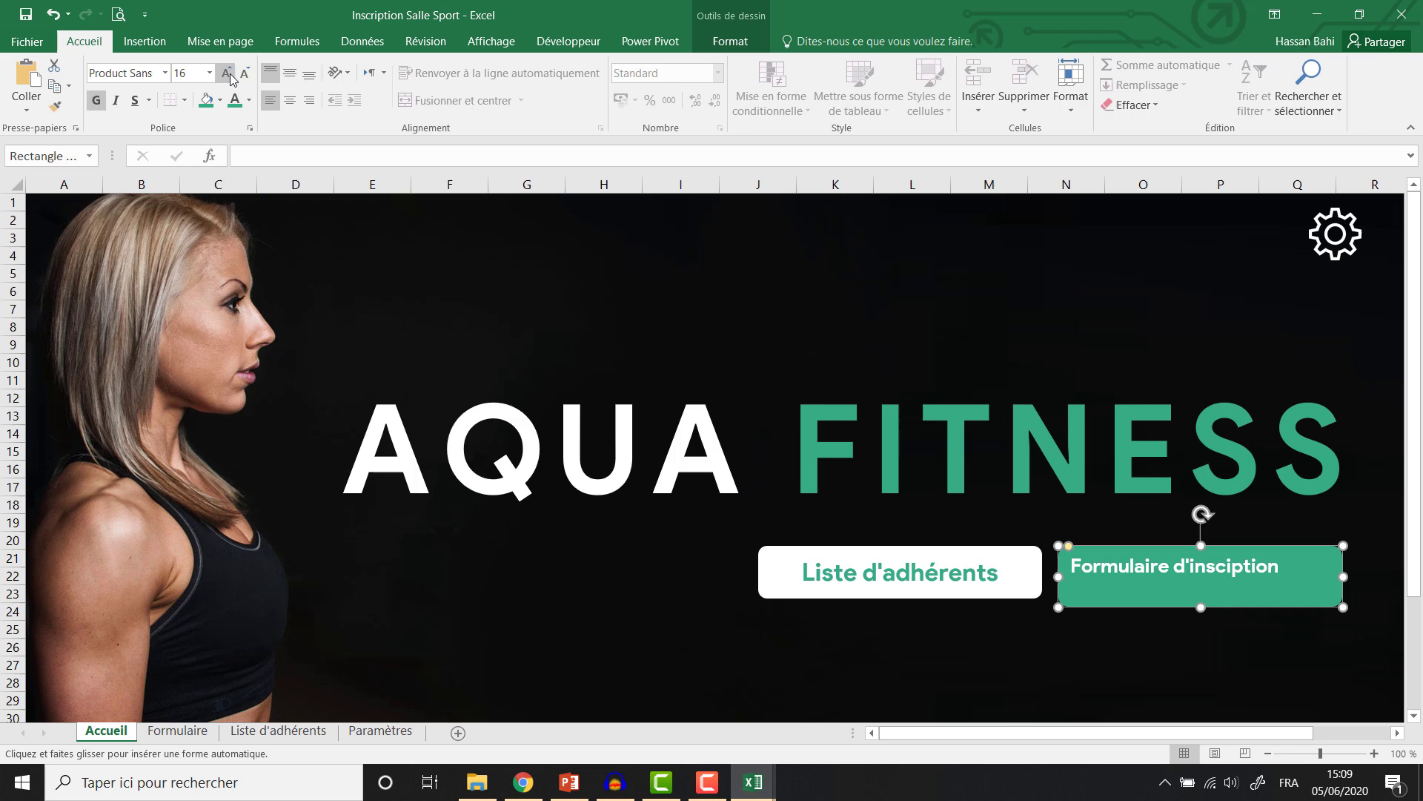
left_click(290, 101)
left_click(290, 75)
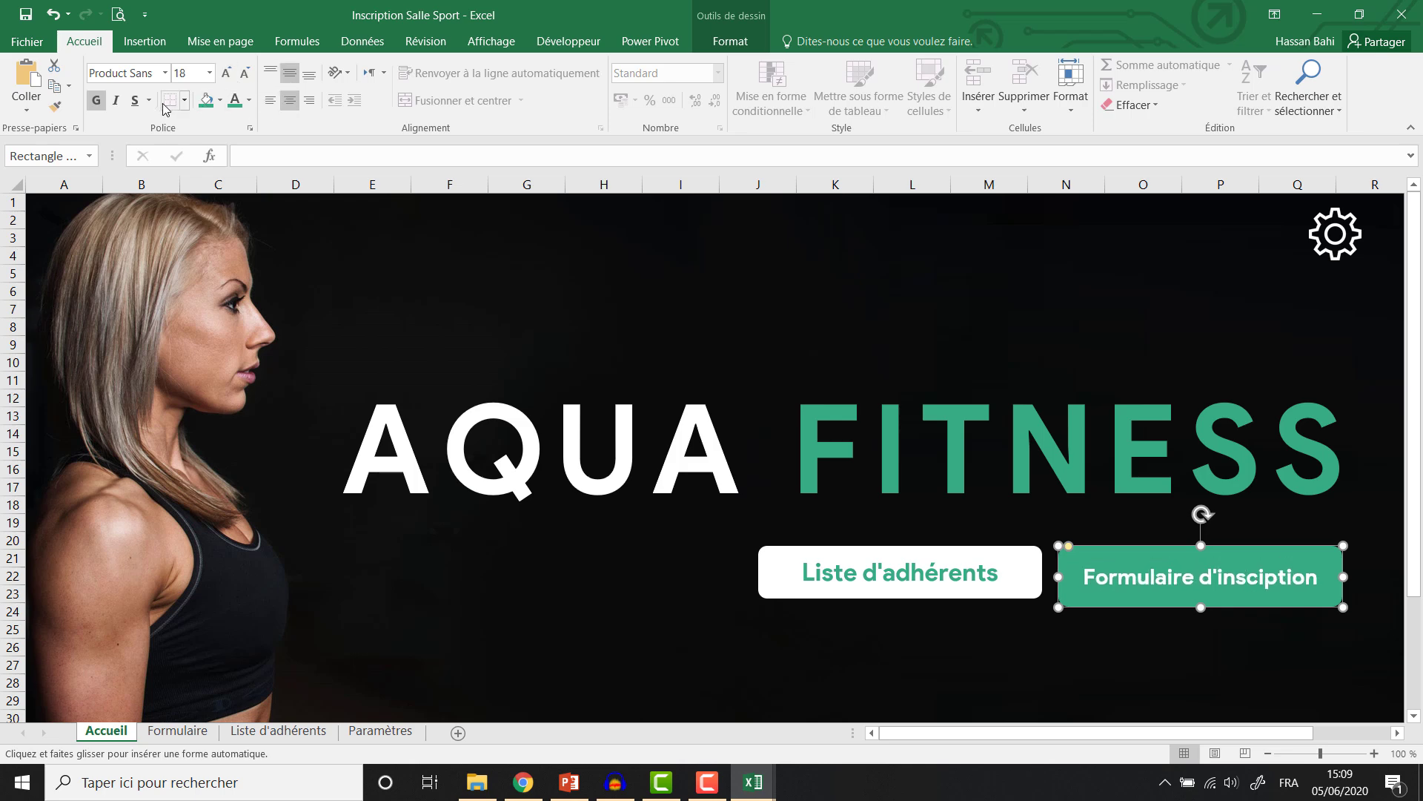
left_click(959, 598)
left_click(1070, 598)
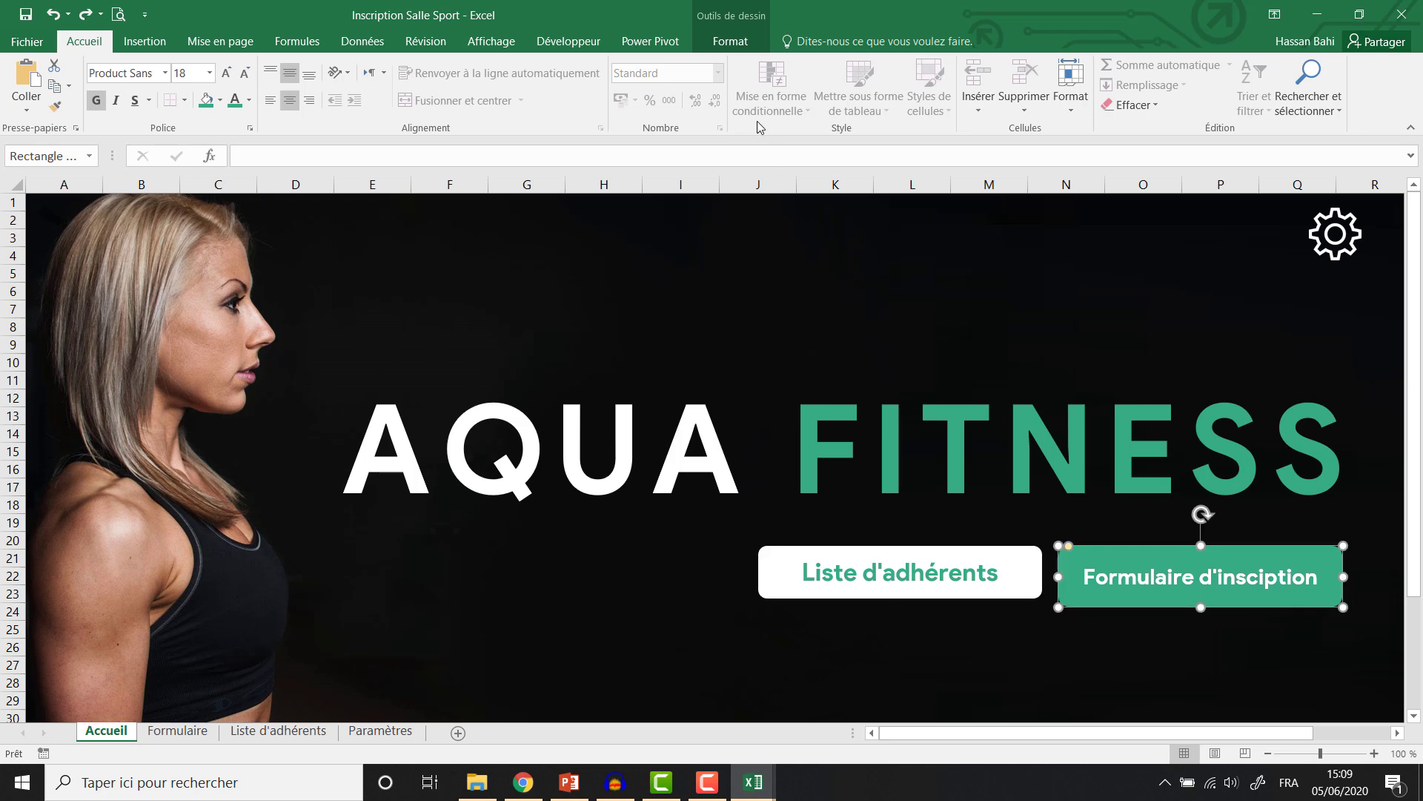
left_click(731, 41)
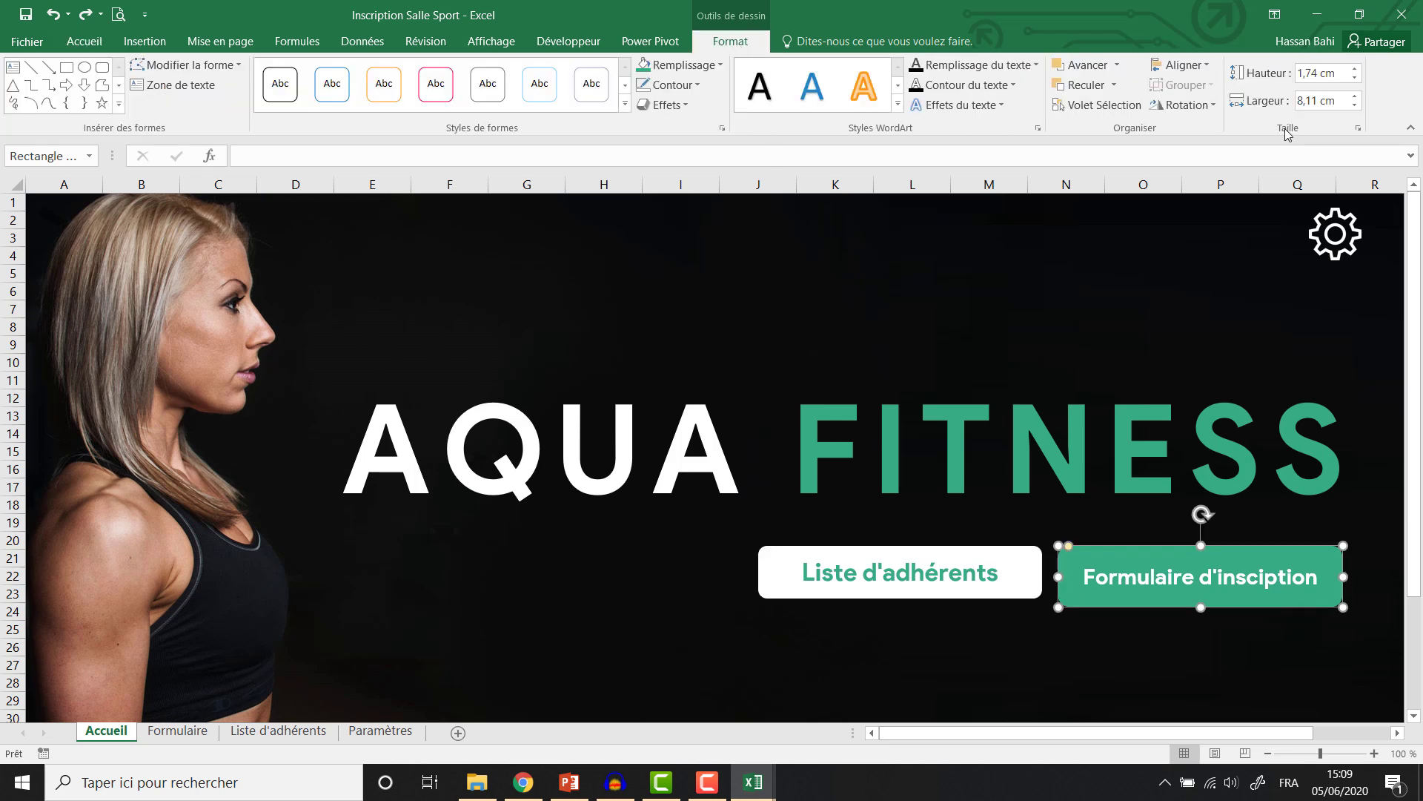
Set the Formulaire d'insciption button's height to 1,5 cm.
double_click(1313, 72)
type("5")
key("Return")
left_click(945, 621)
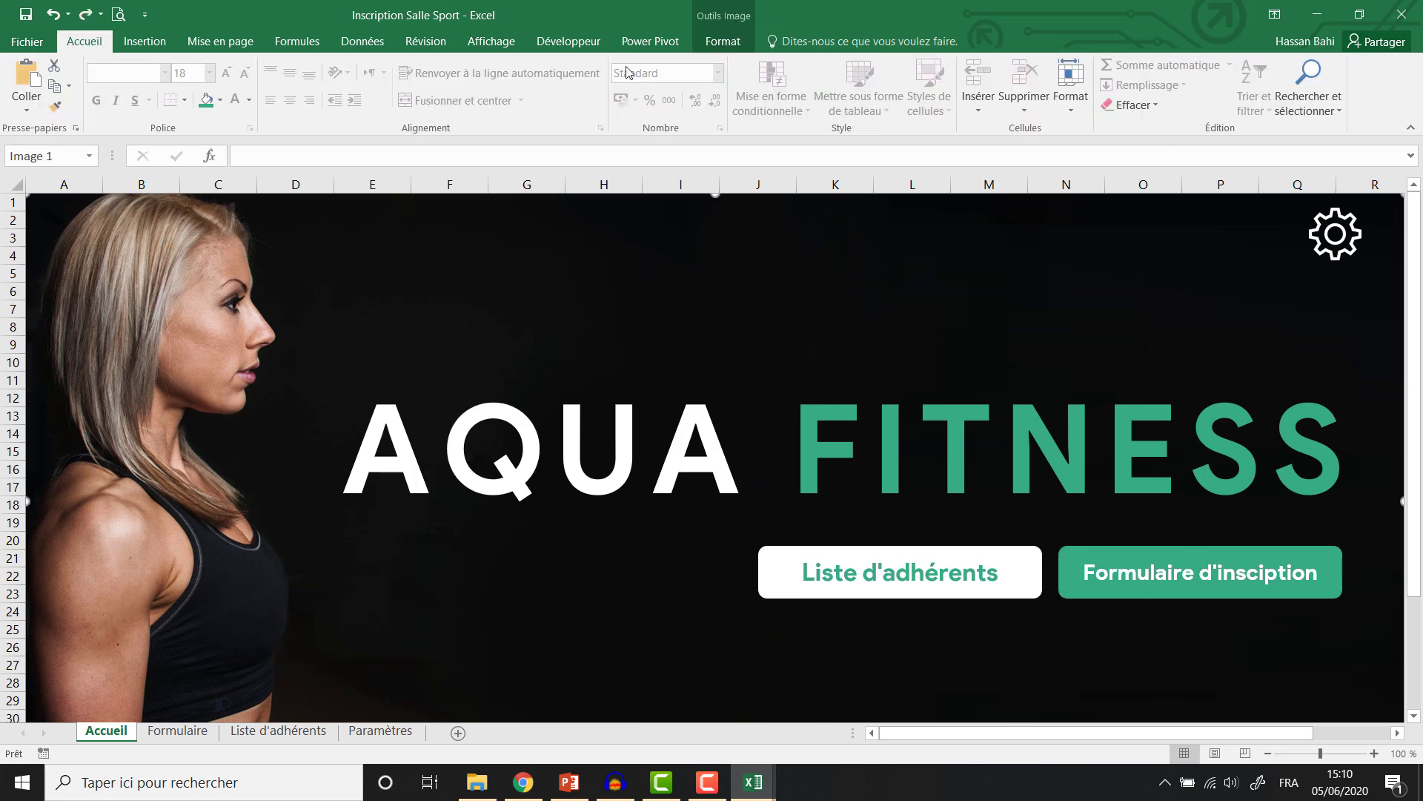
left_click(730, 42)
double_click(730, 41)
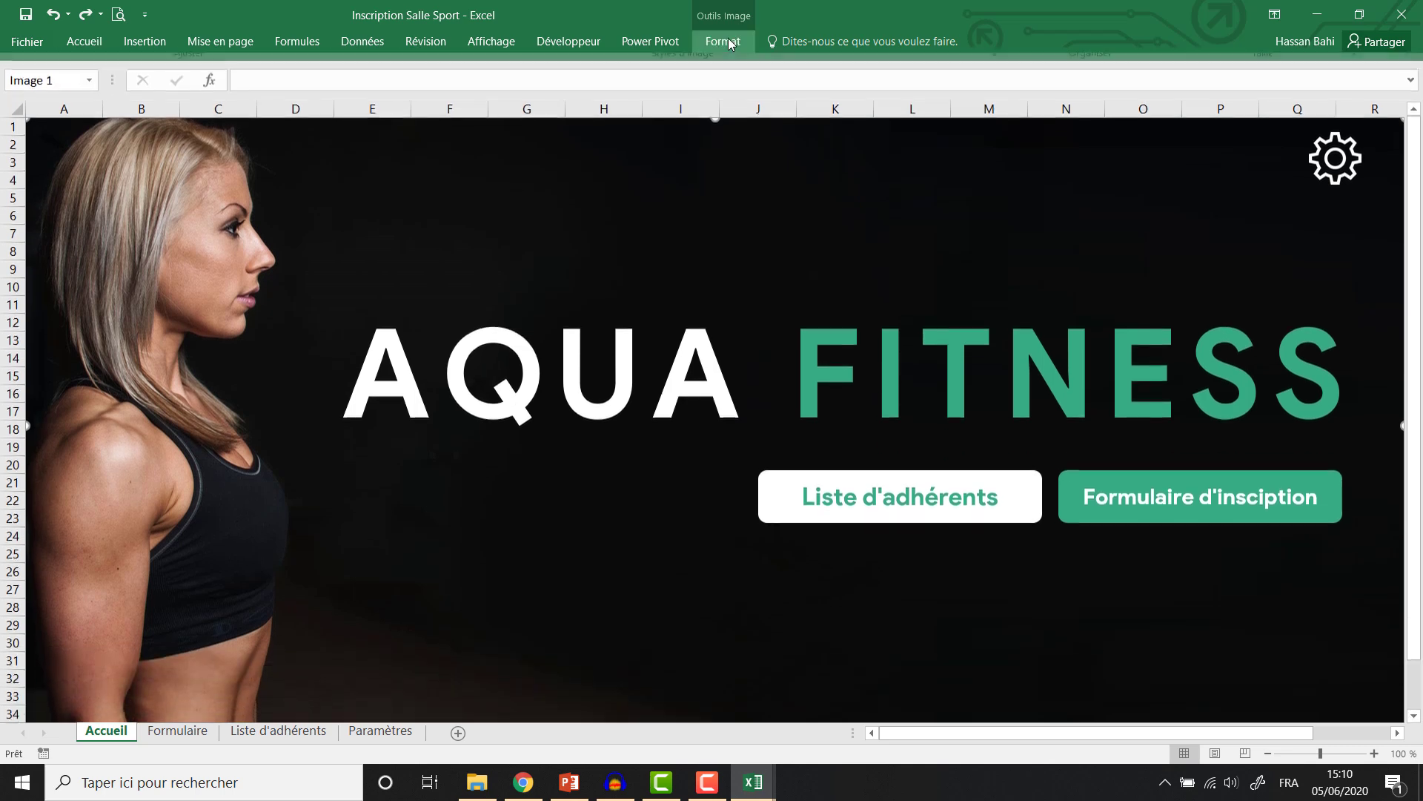
Move both buttons left so they sit side by side under the title.
left_click_drag(817, 523, 617, 525)
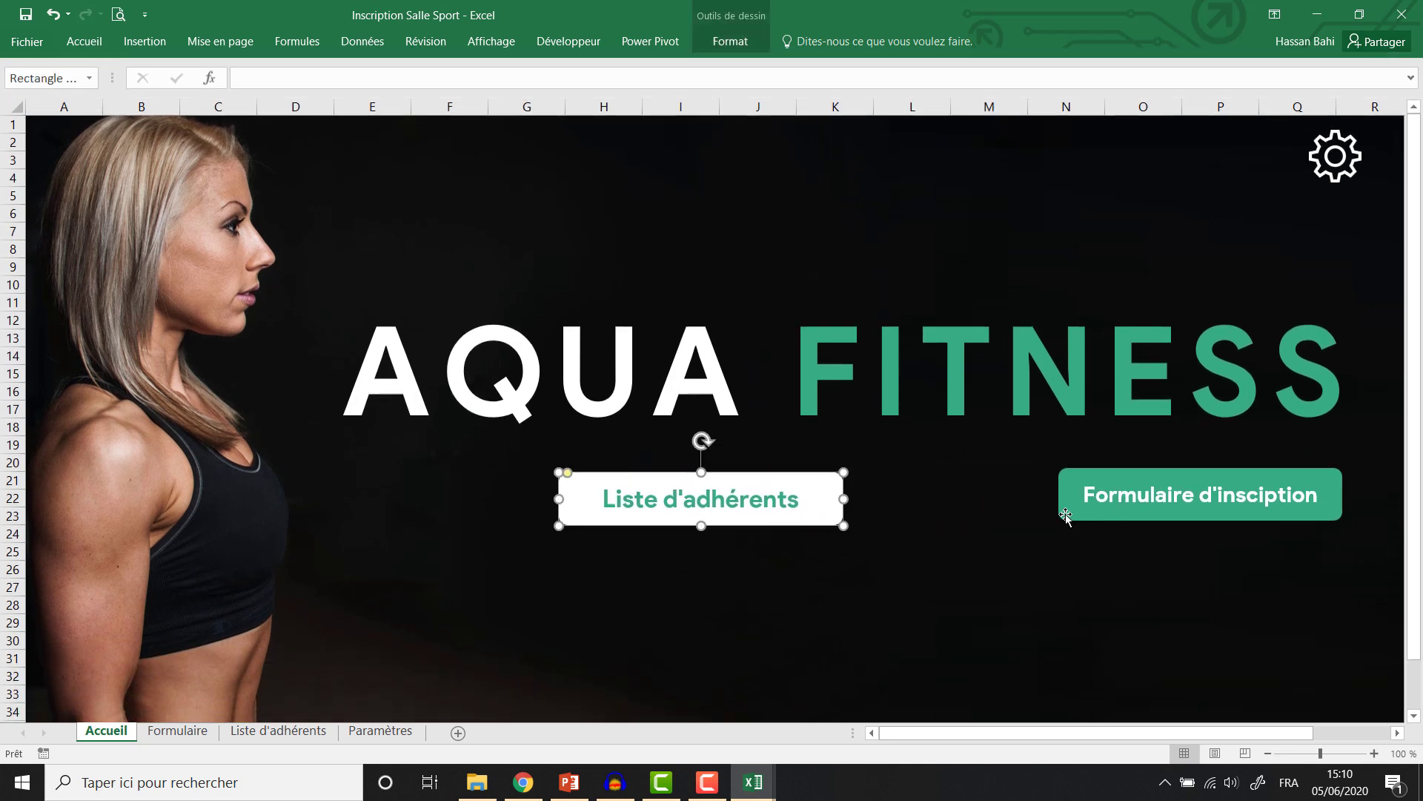
left_click_drag(1065, 516, 889, 519)
left_click(731, 41)
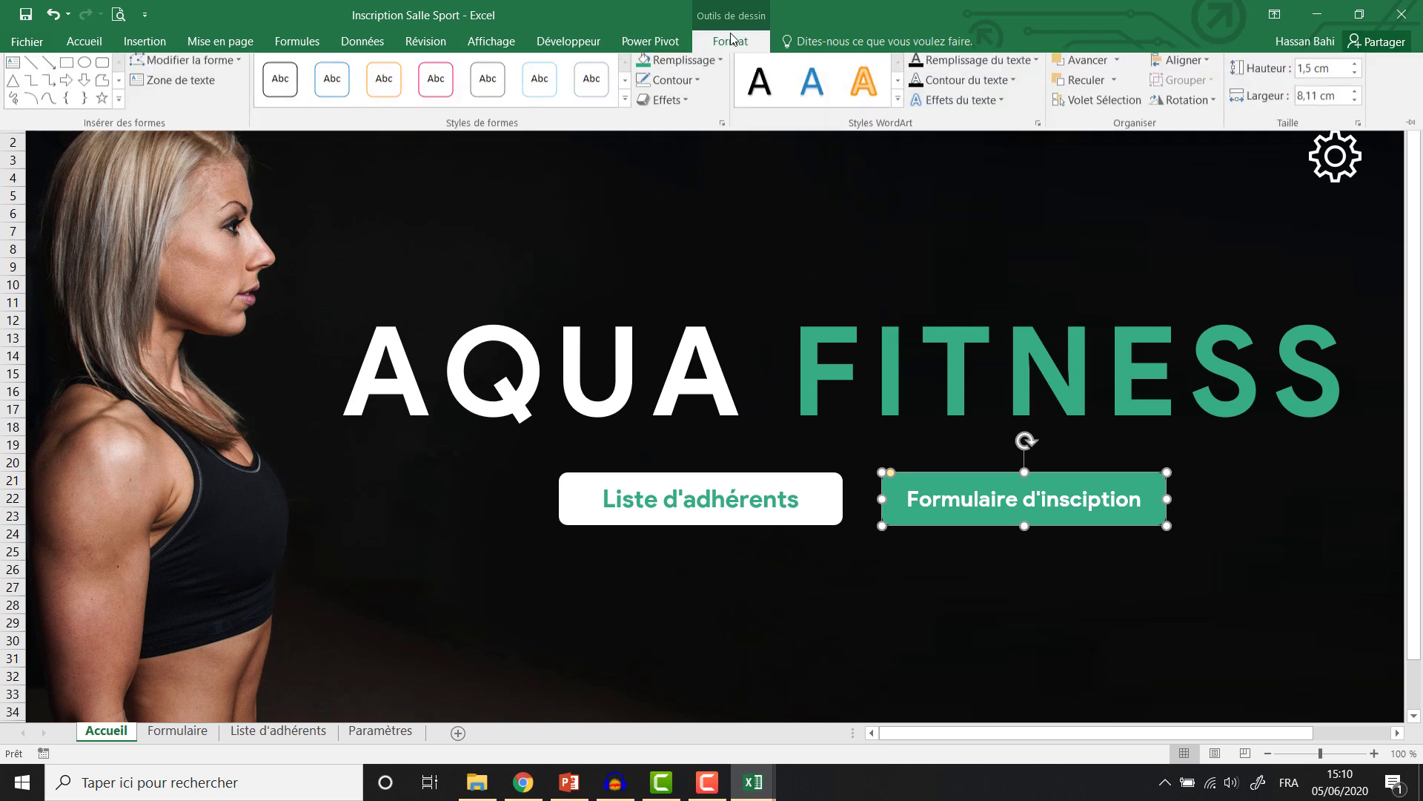
left_click(1179, 66)
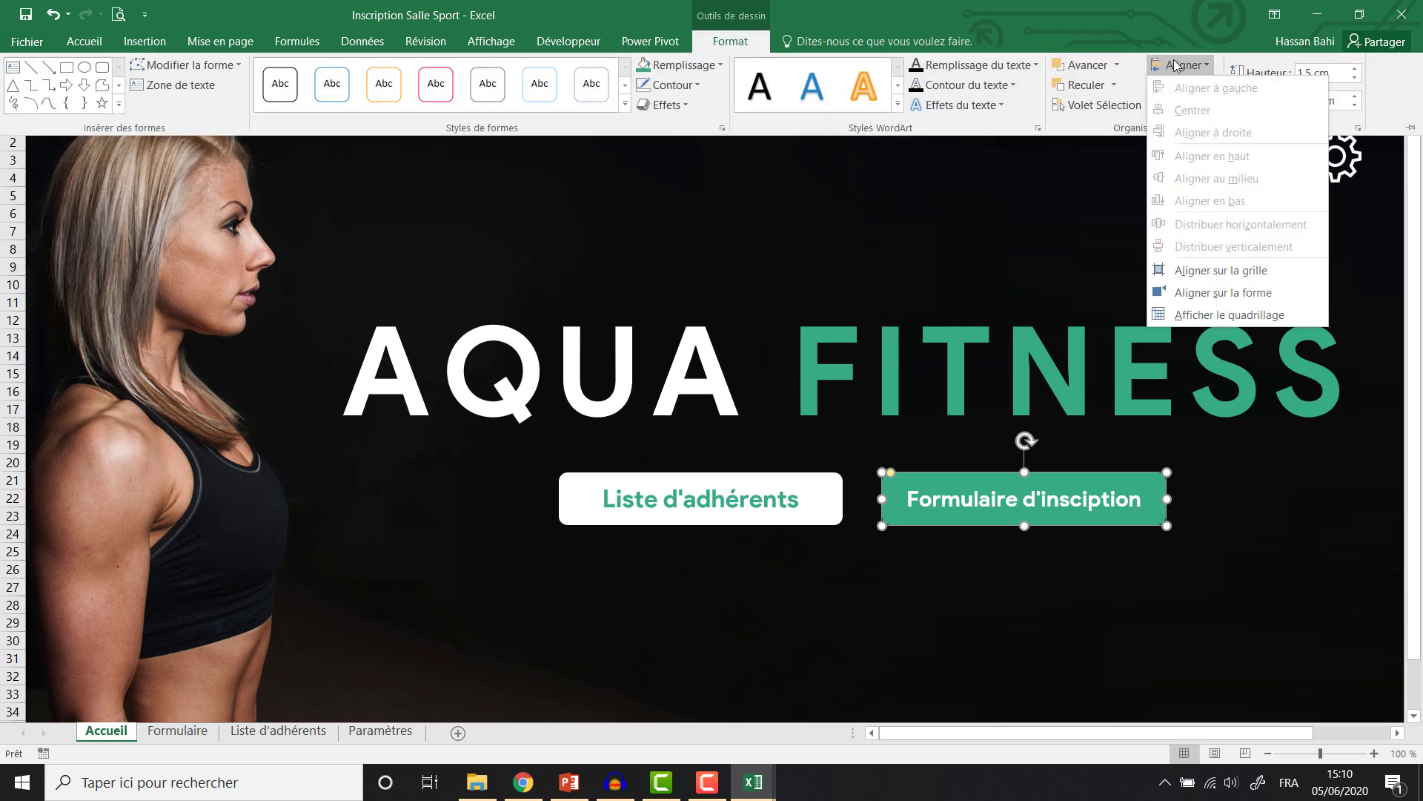
left_click(1177, 65)
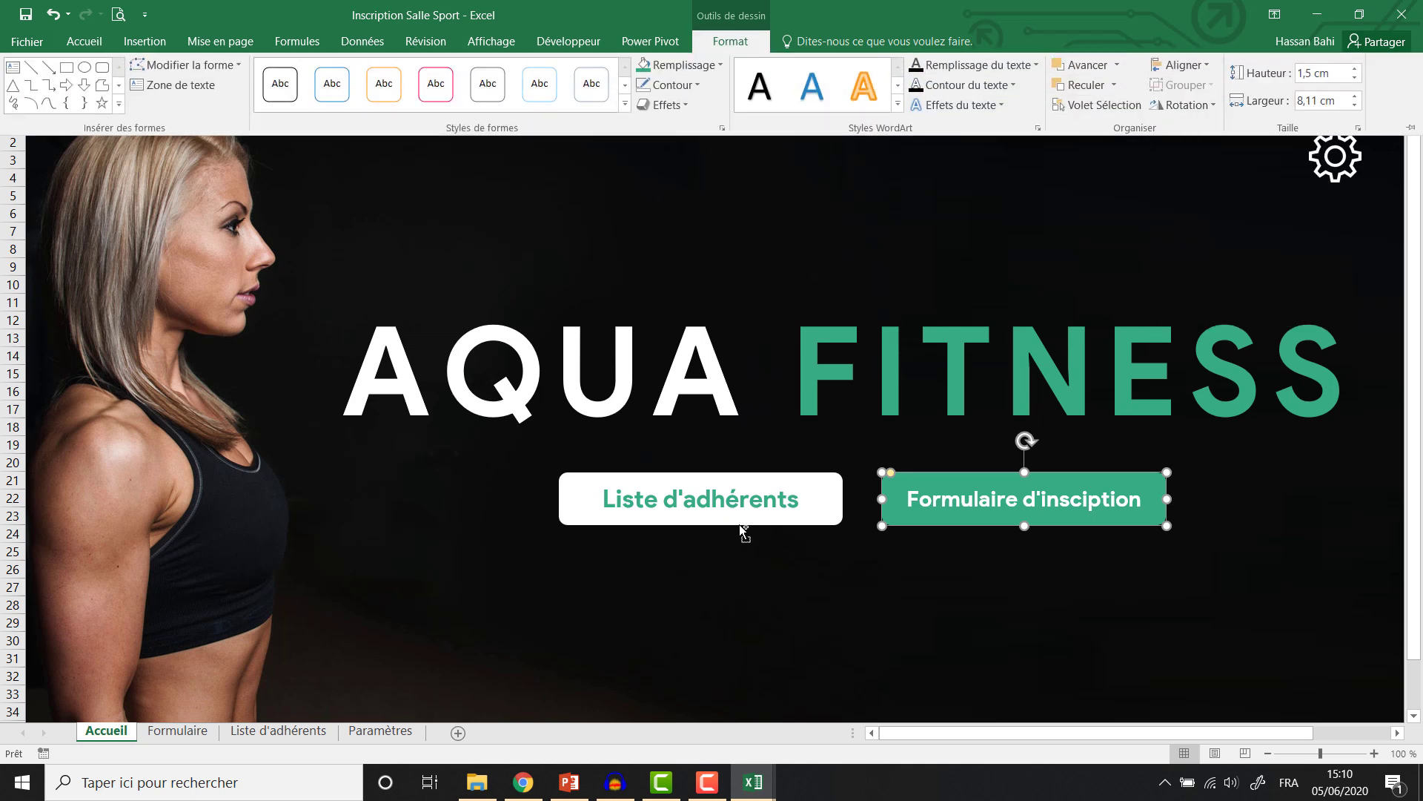
left_click(740, 519)
Top-align the Liste d'adhérents and Formulaire d'insciption buttons.
left_click(740, 517)
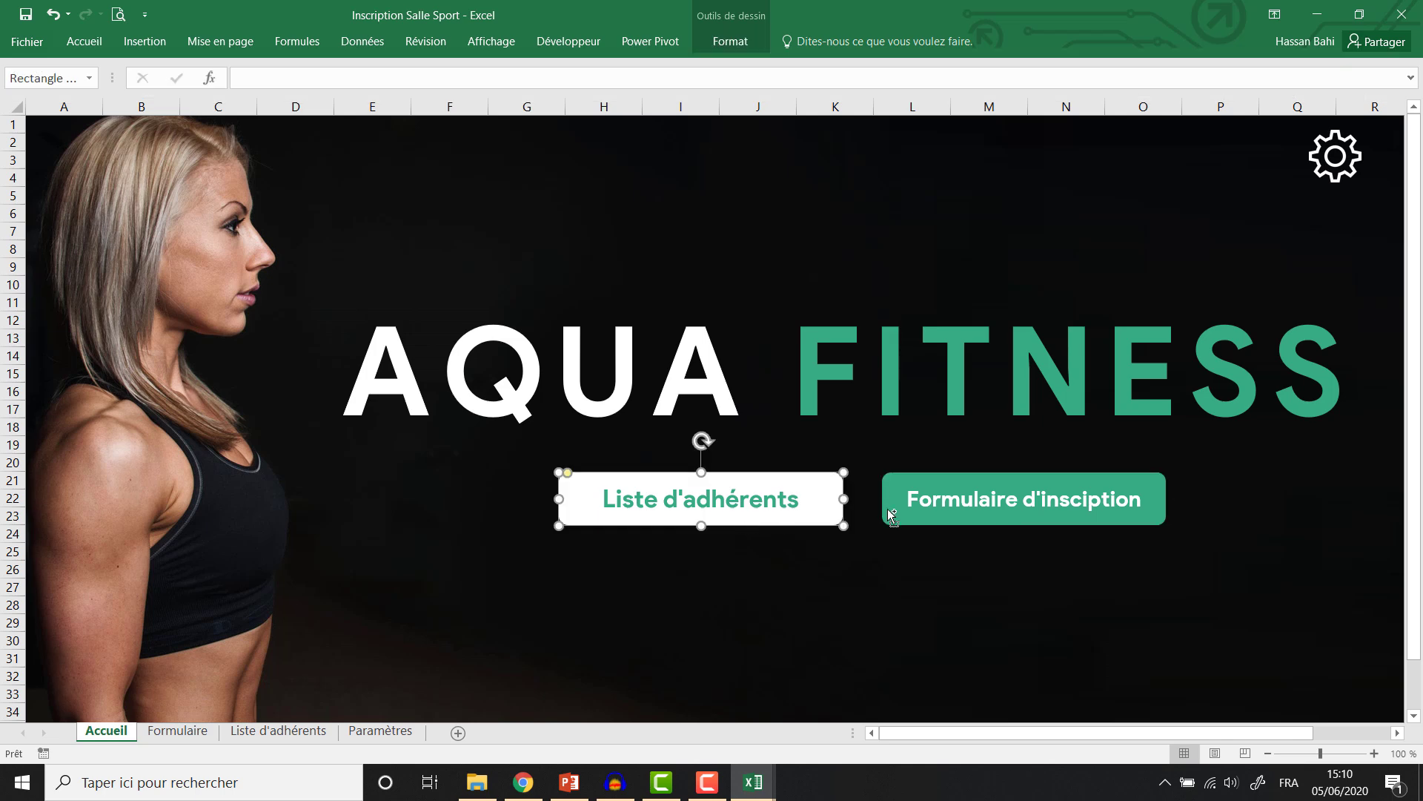
left_click(892, 513, "shift")
left_click(731, 41)
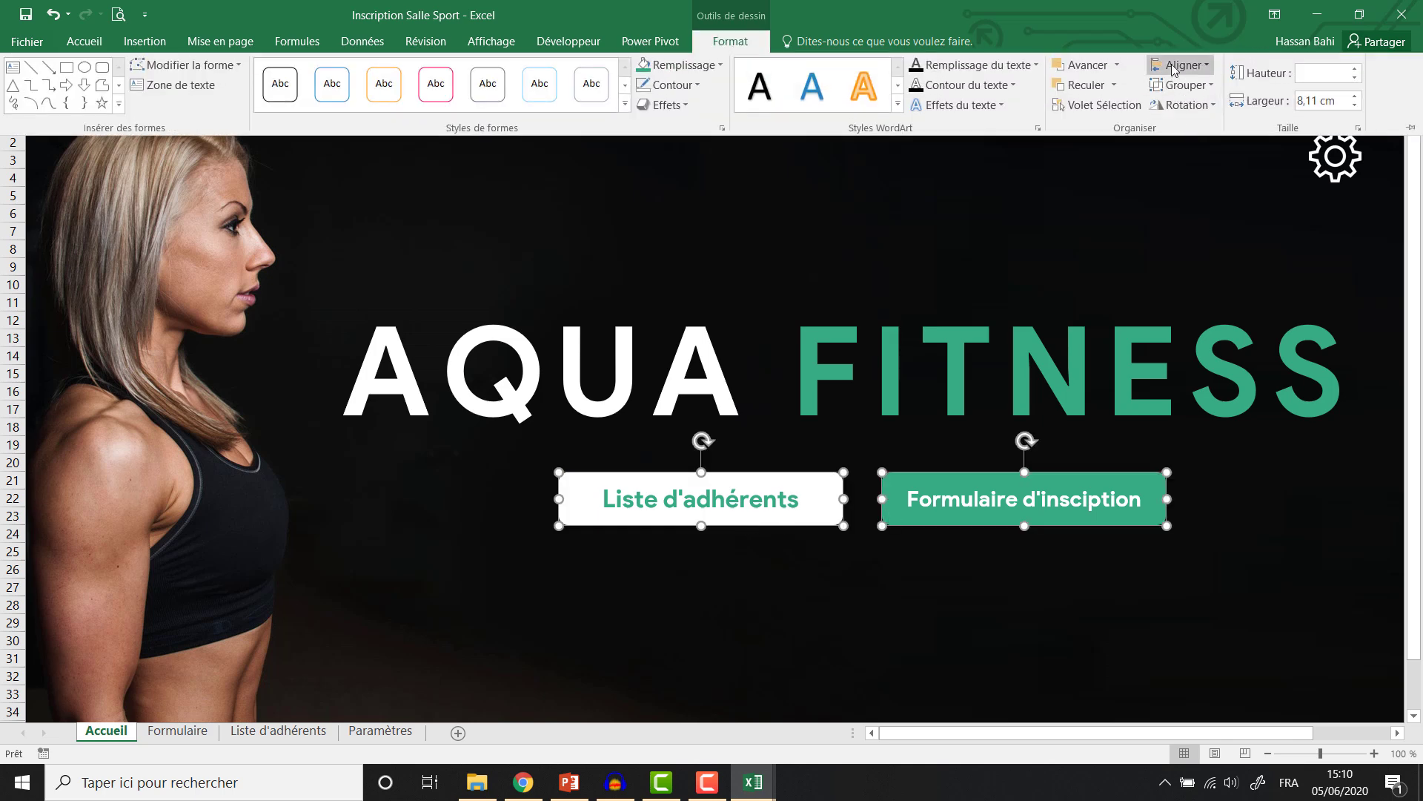
left_click(1174, 69)
left_click(1173, 155)
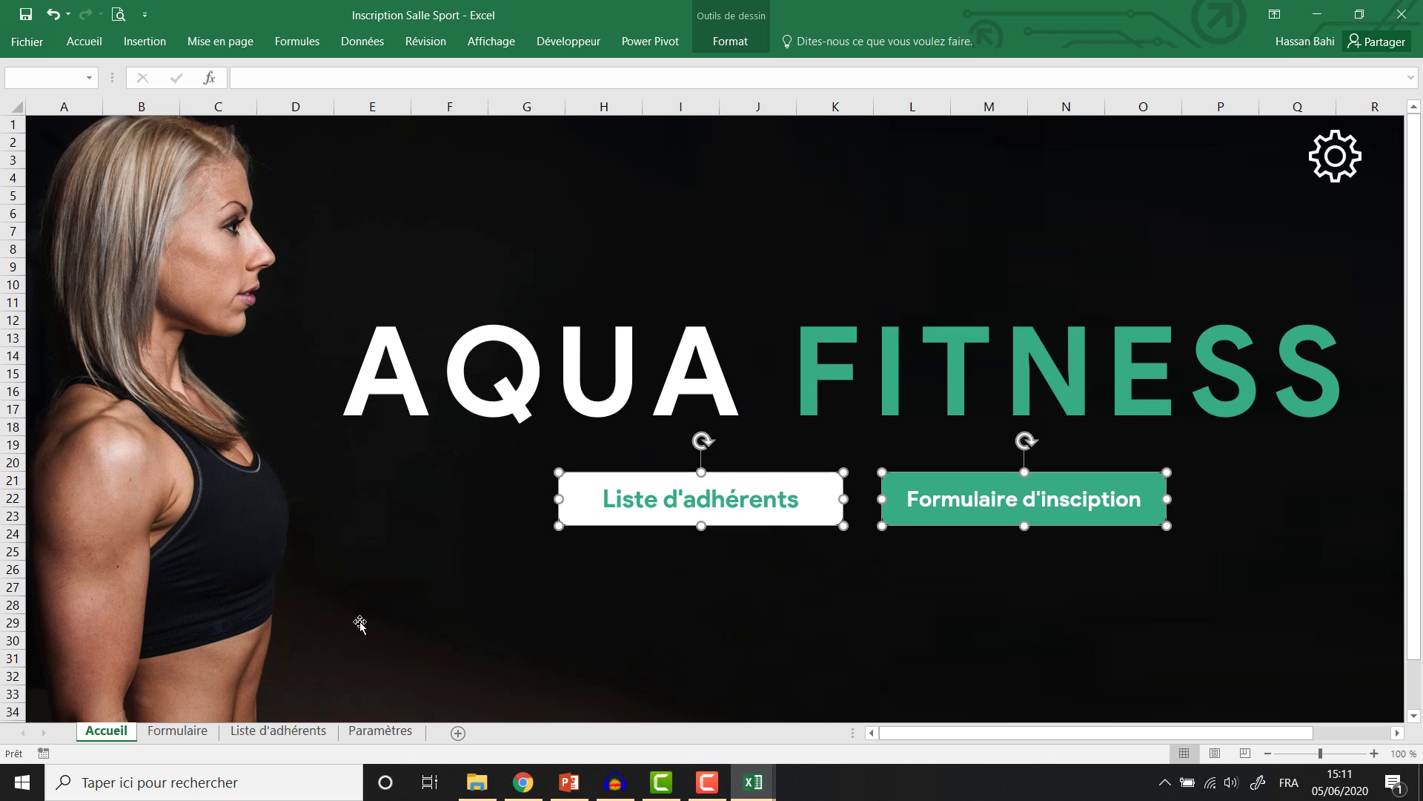
left_click(1318, 163)
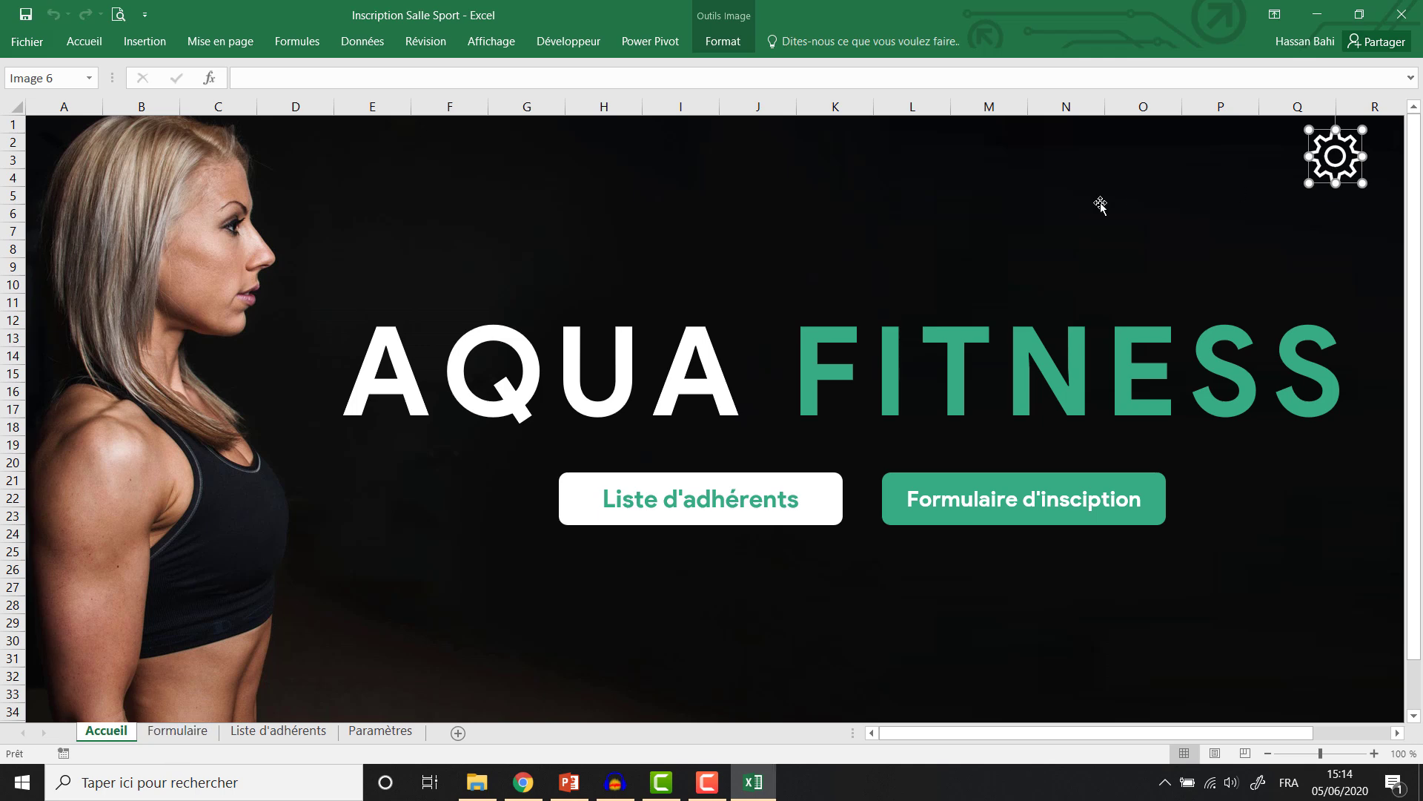
Start recording a new macro named OuvrirFormulaire.
left_click(1100, 203)
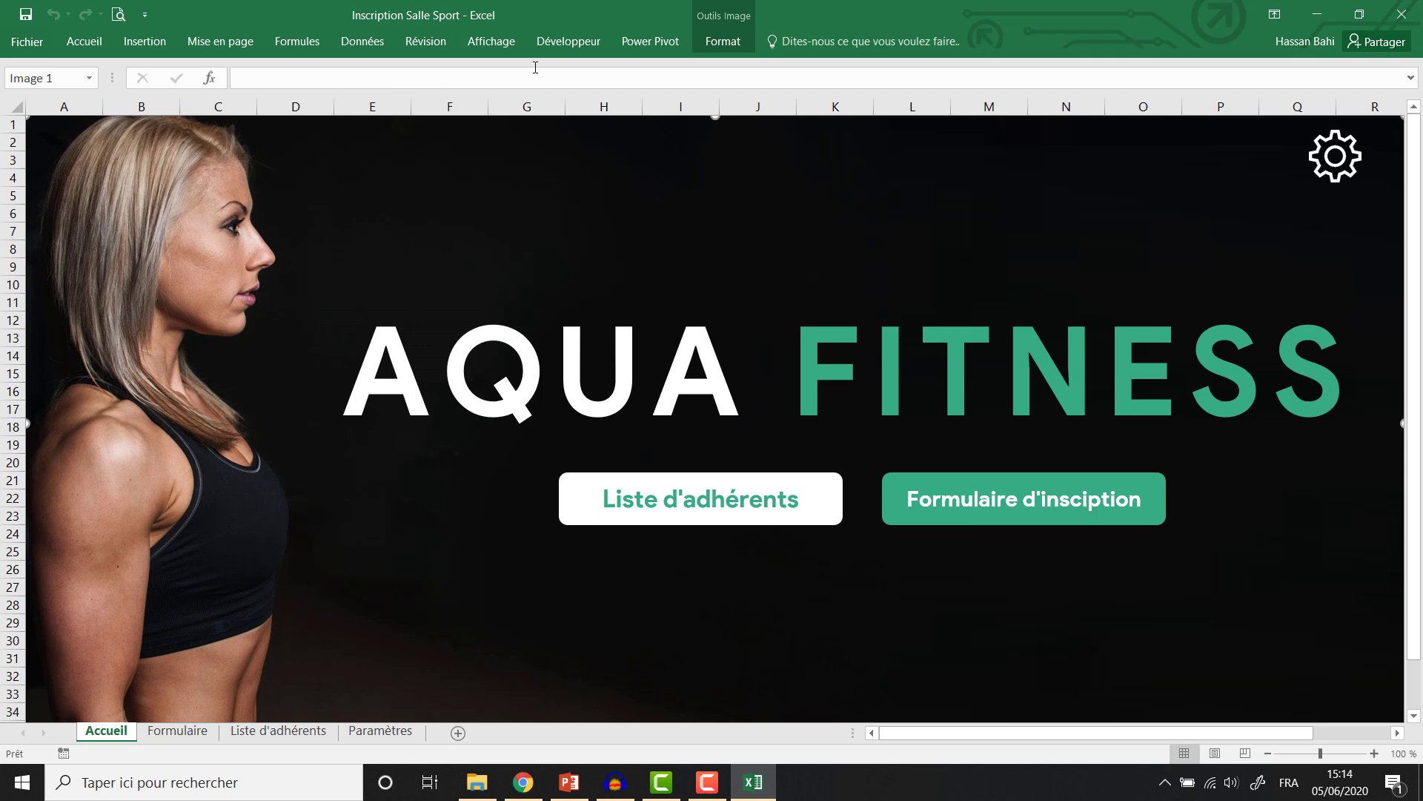
left_click(571, 44)
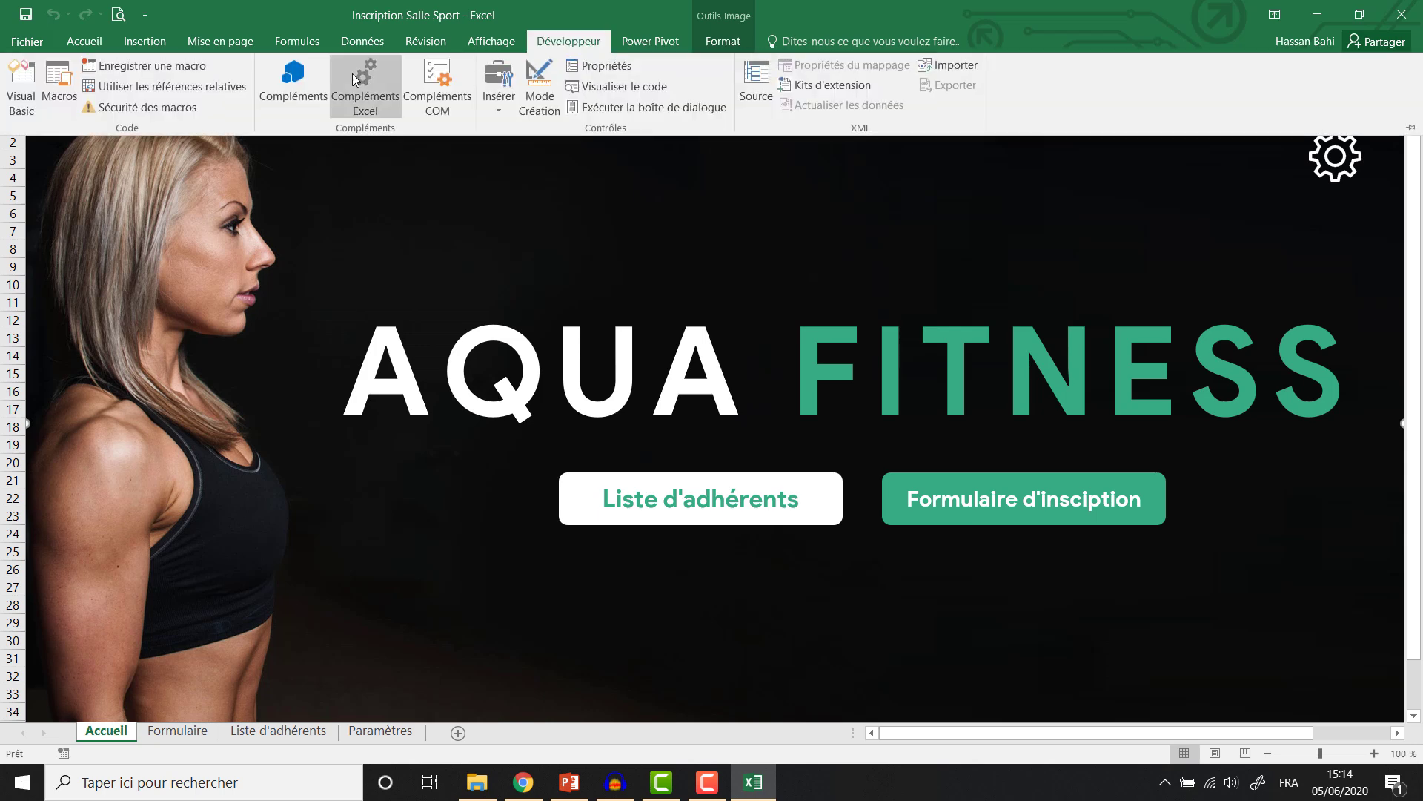
left_click(140, 67)
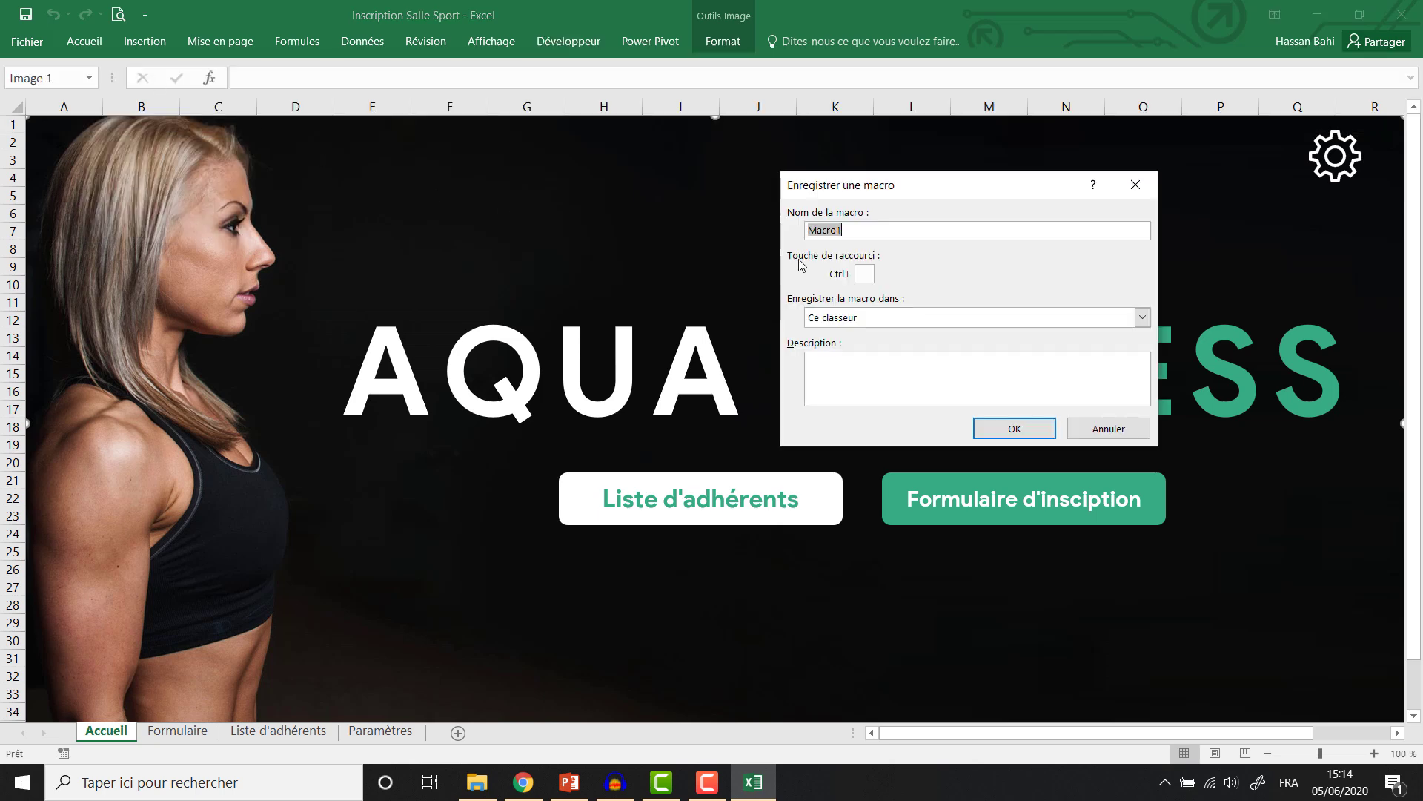
type("OuvrirFormulaire")
left_click(1021, 434)
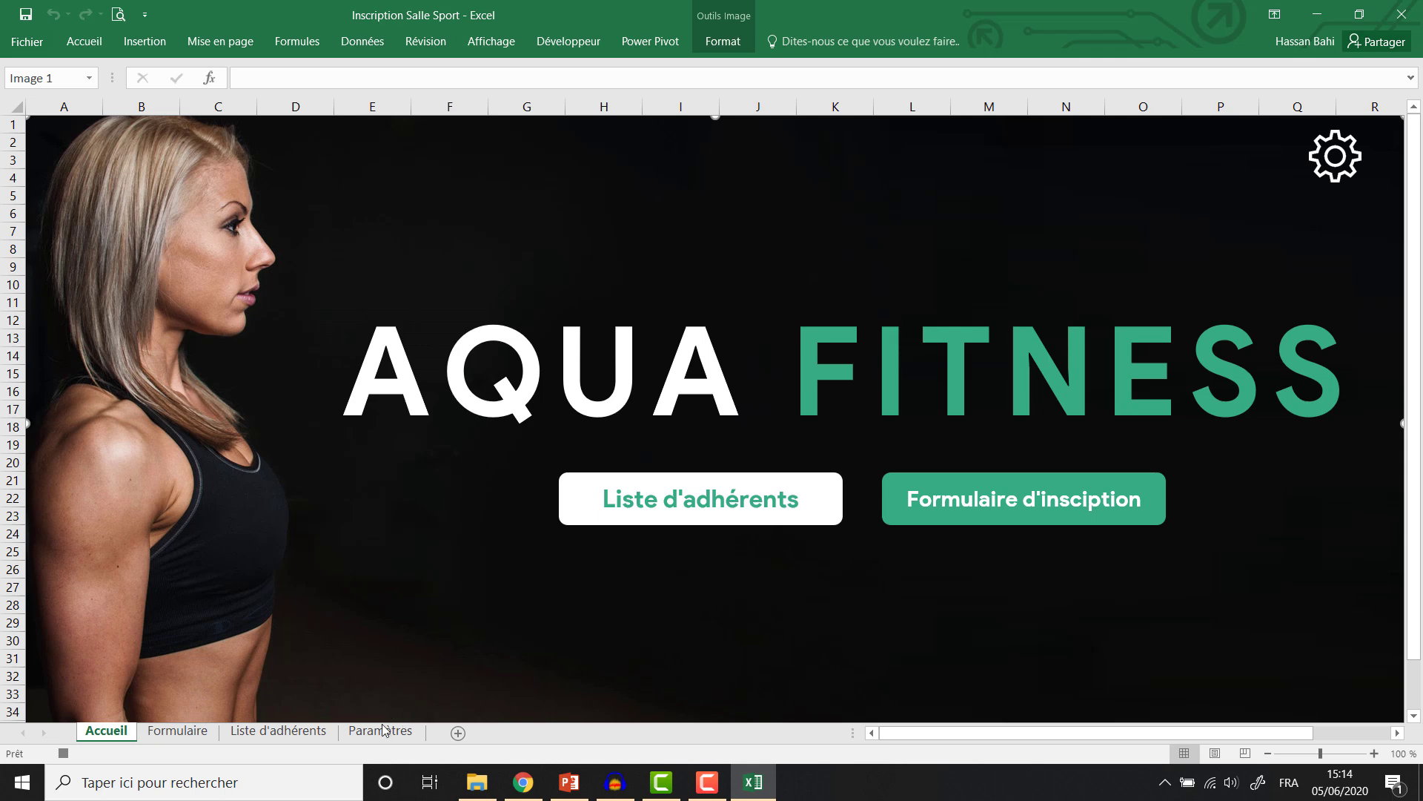
Record switching to the Formulaire sheet and selecting E12, stop recording, and return to Accueil.
left_click(178, 732)
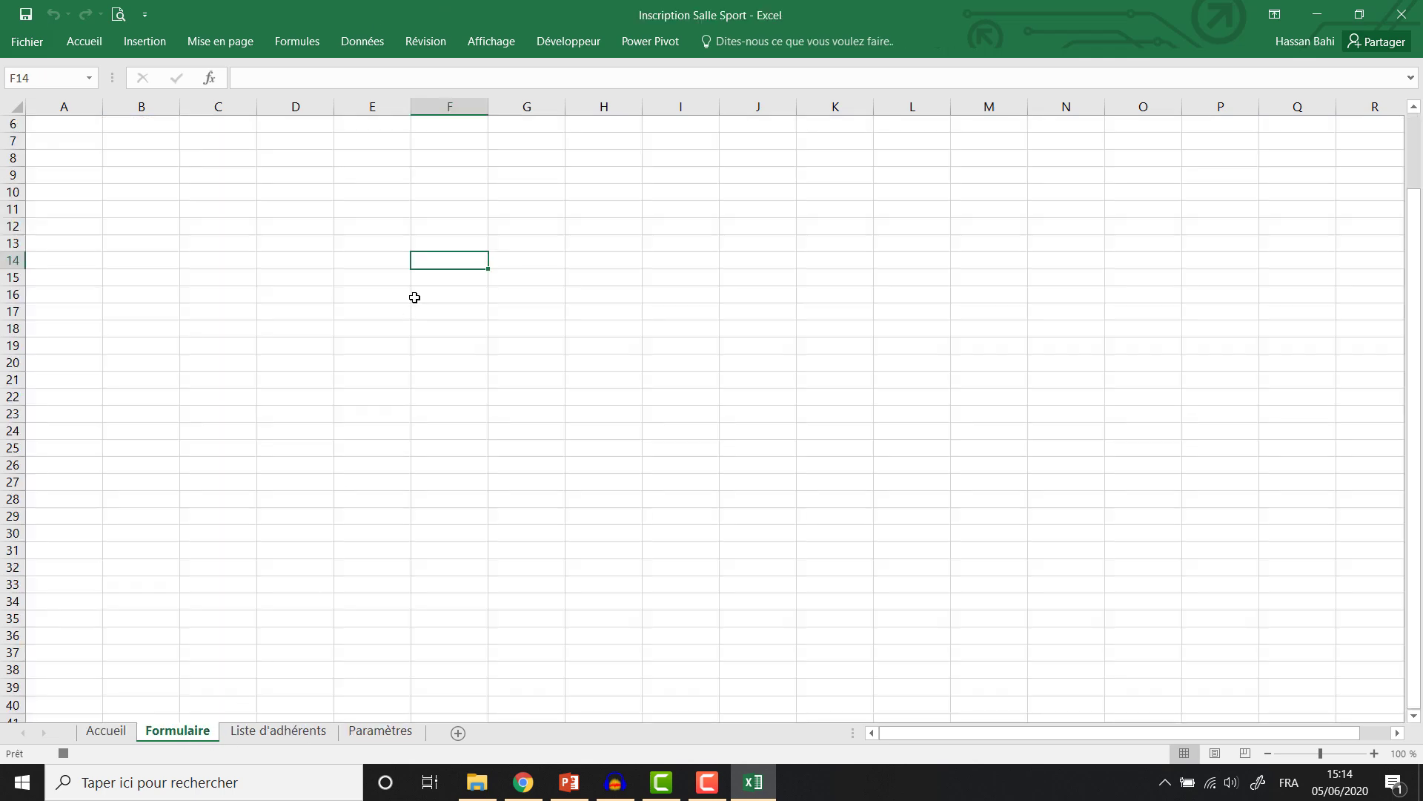
left_click(343, 226)
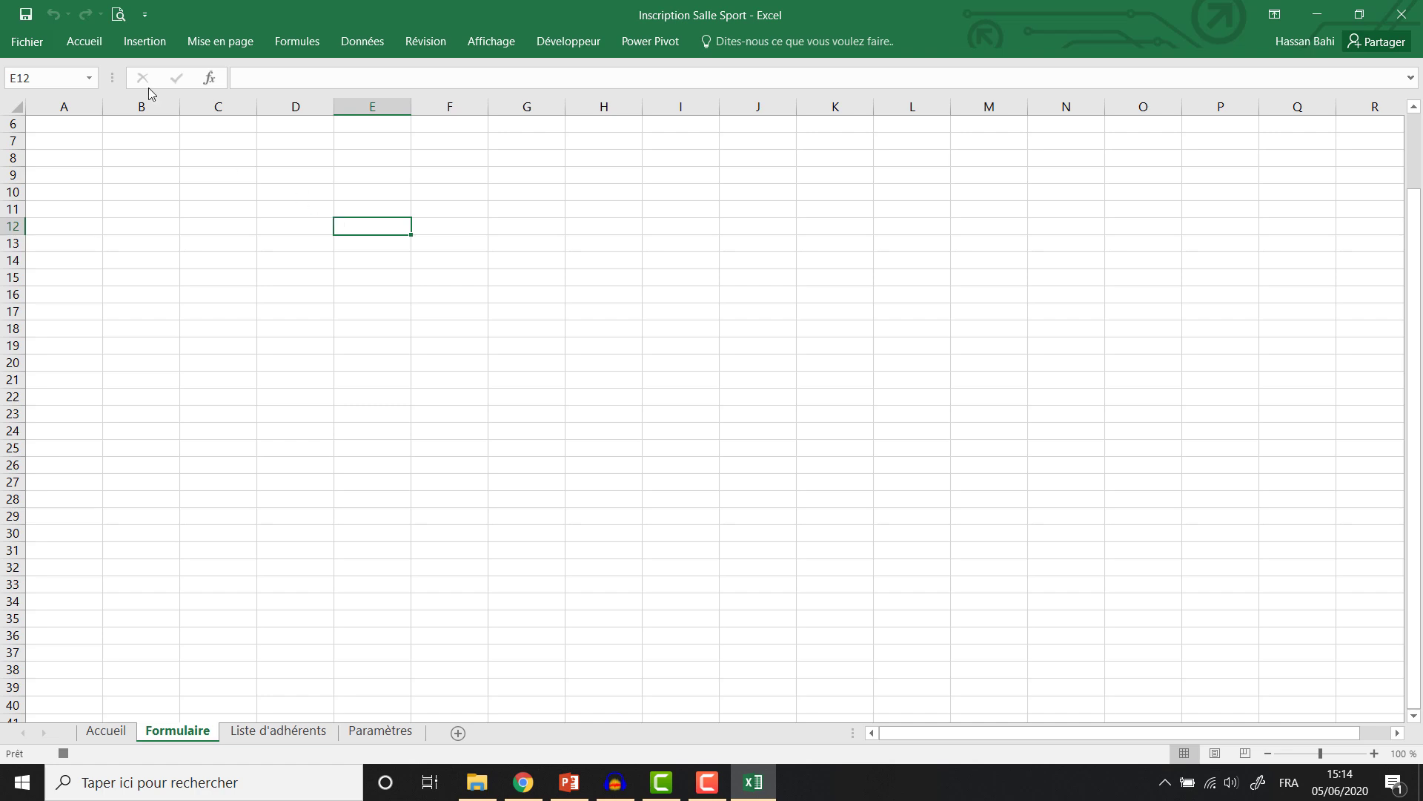
left_click(533, 43)
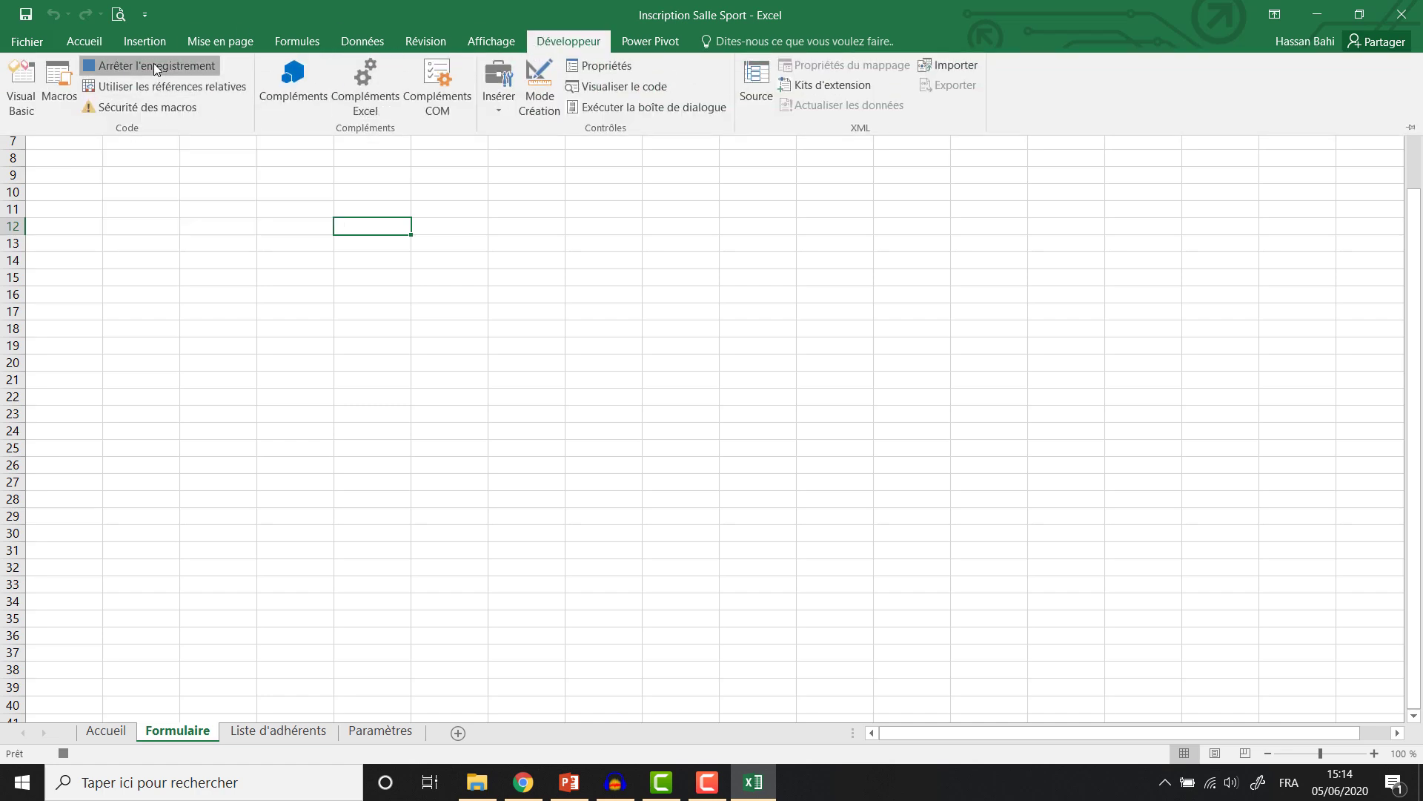
left_click(153, 65)
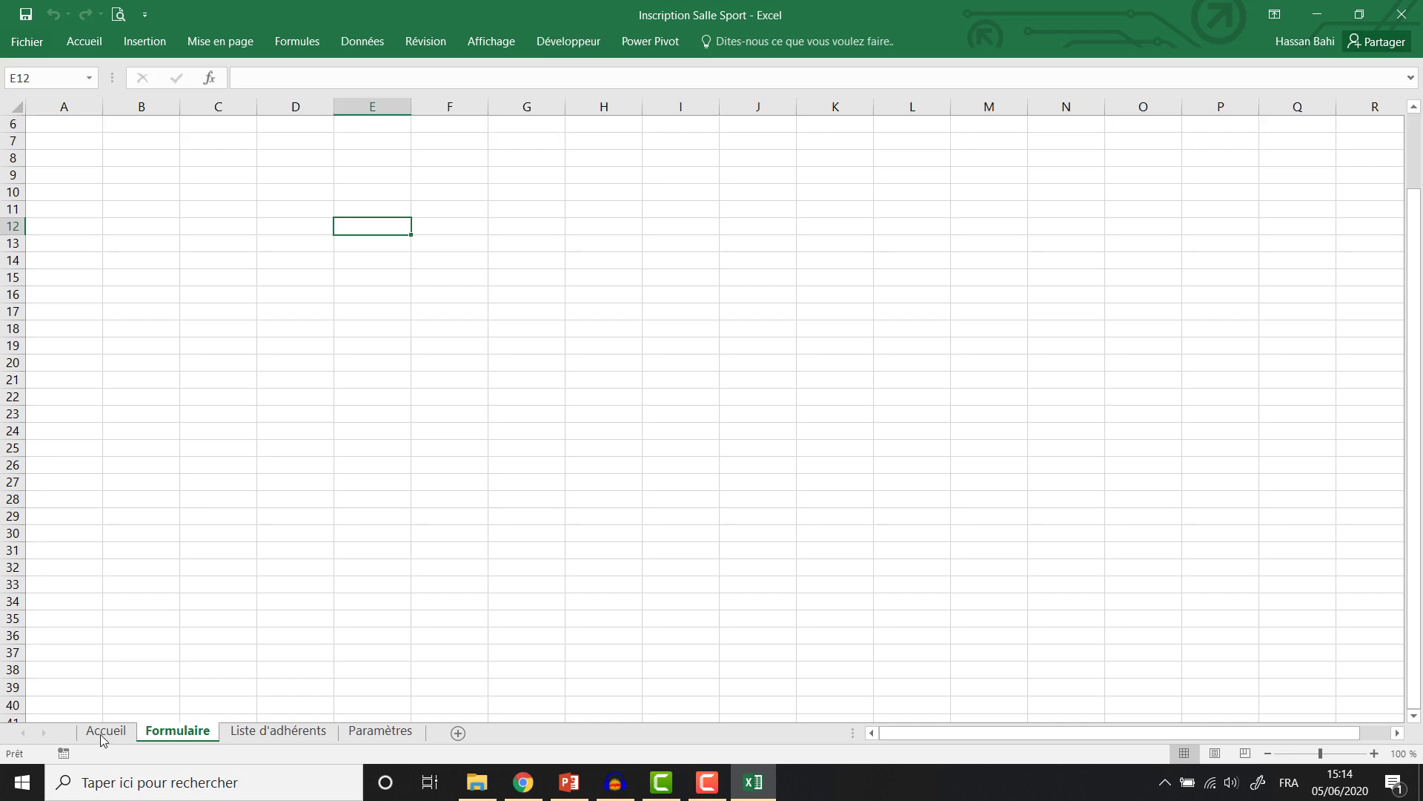
left_click(104, 731)
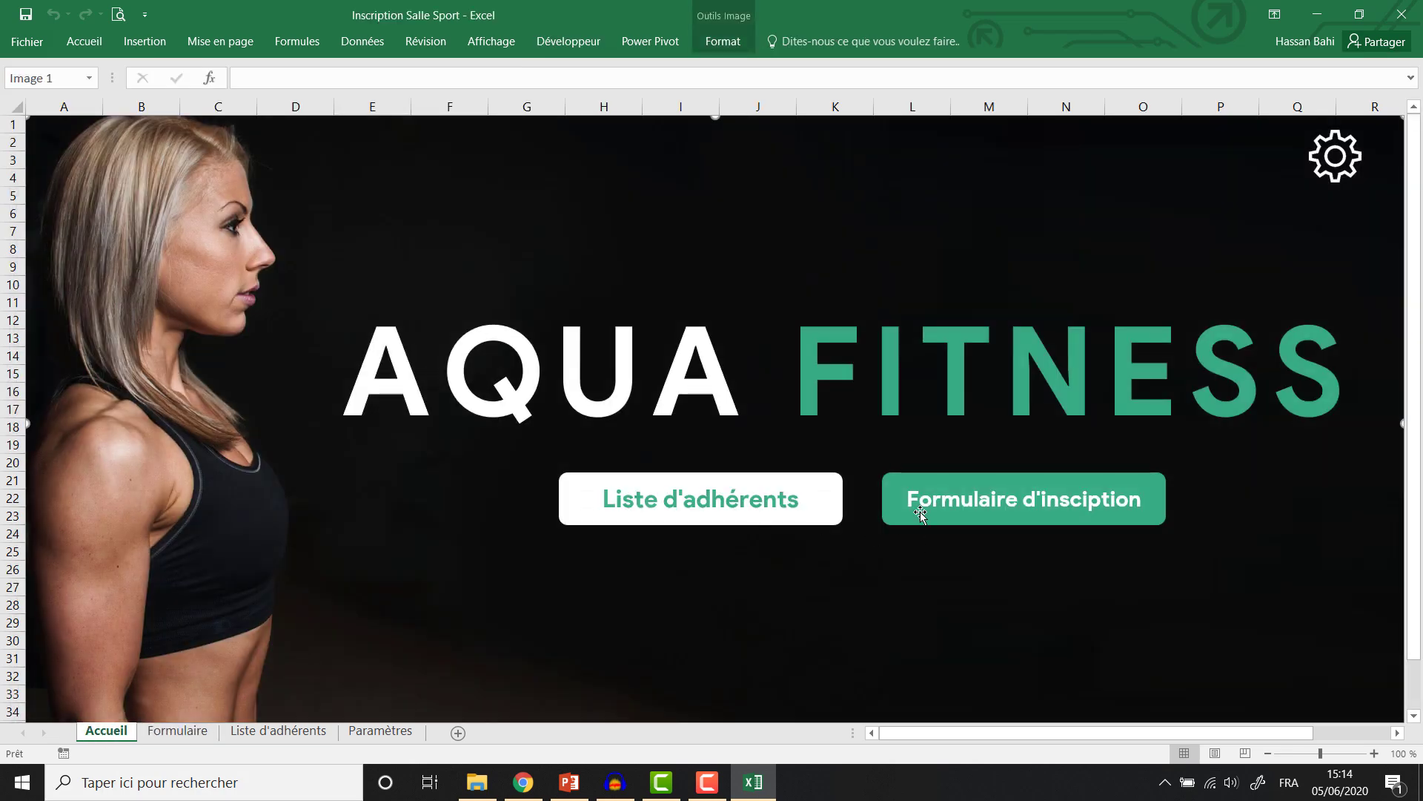
Assign the OuvrirFormulaire macro to the Formulaire d'insciption button and test it.
left_click(921, 513)
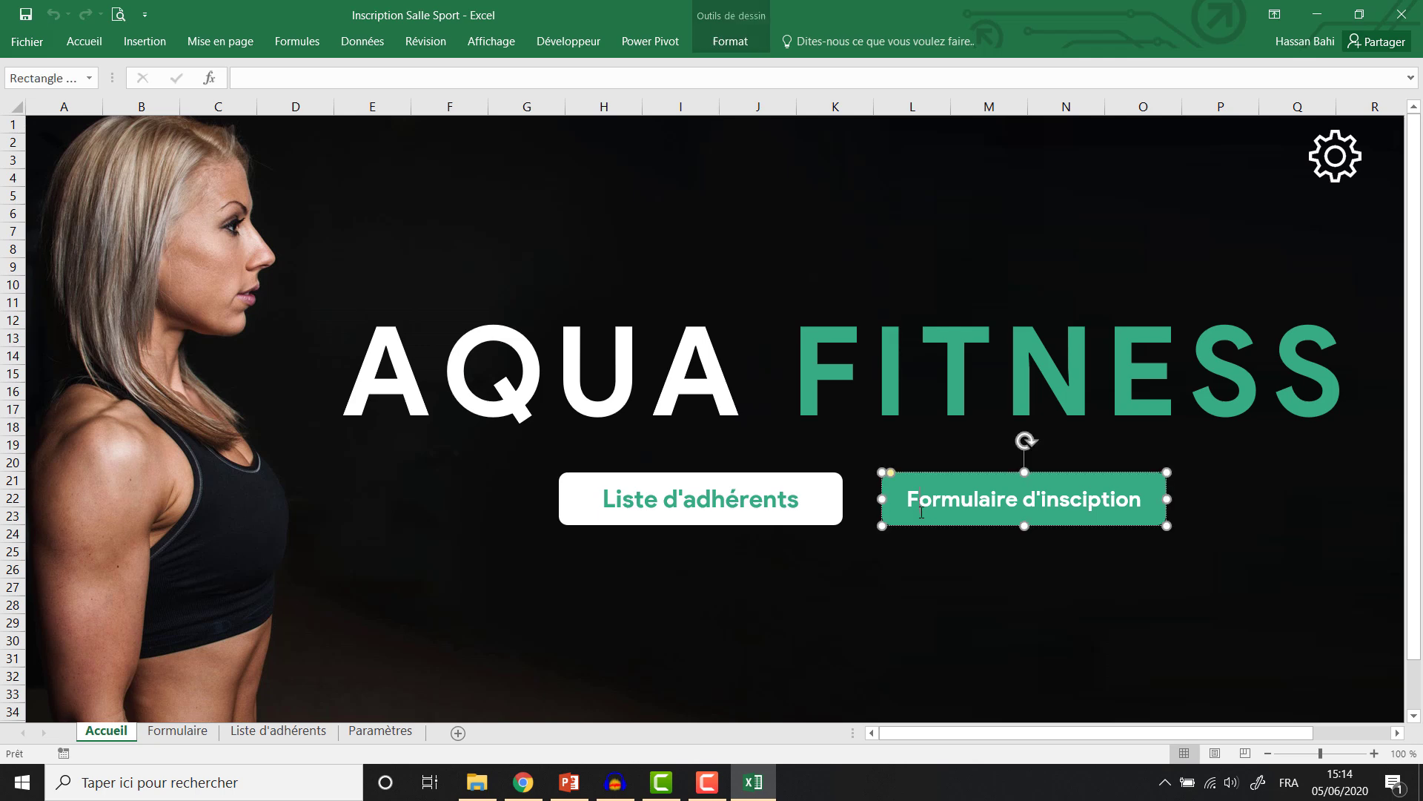
right_click(912, 524)
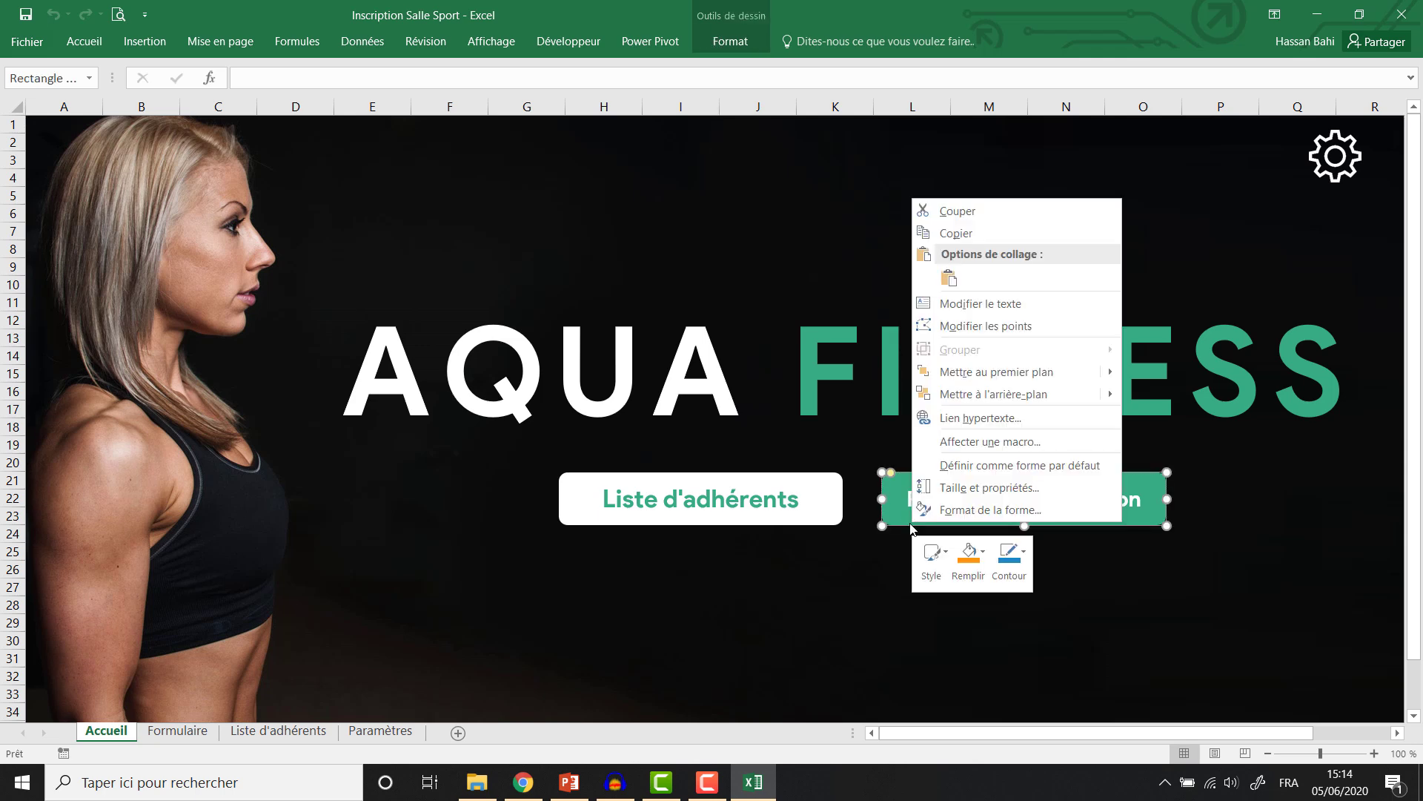
left_click(976, 442)
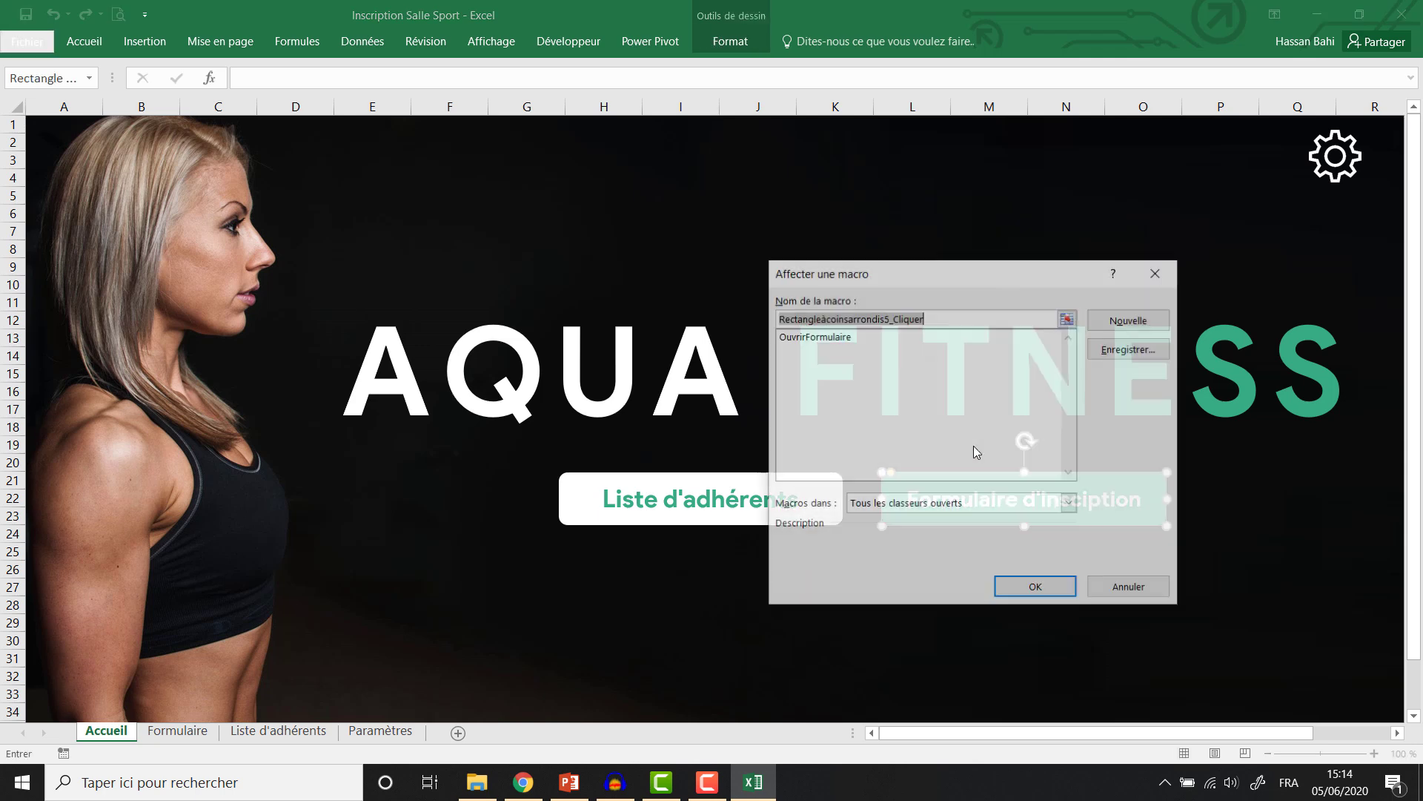
left_click(842, 337)
left_click(1011, 591)
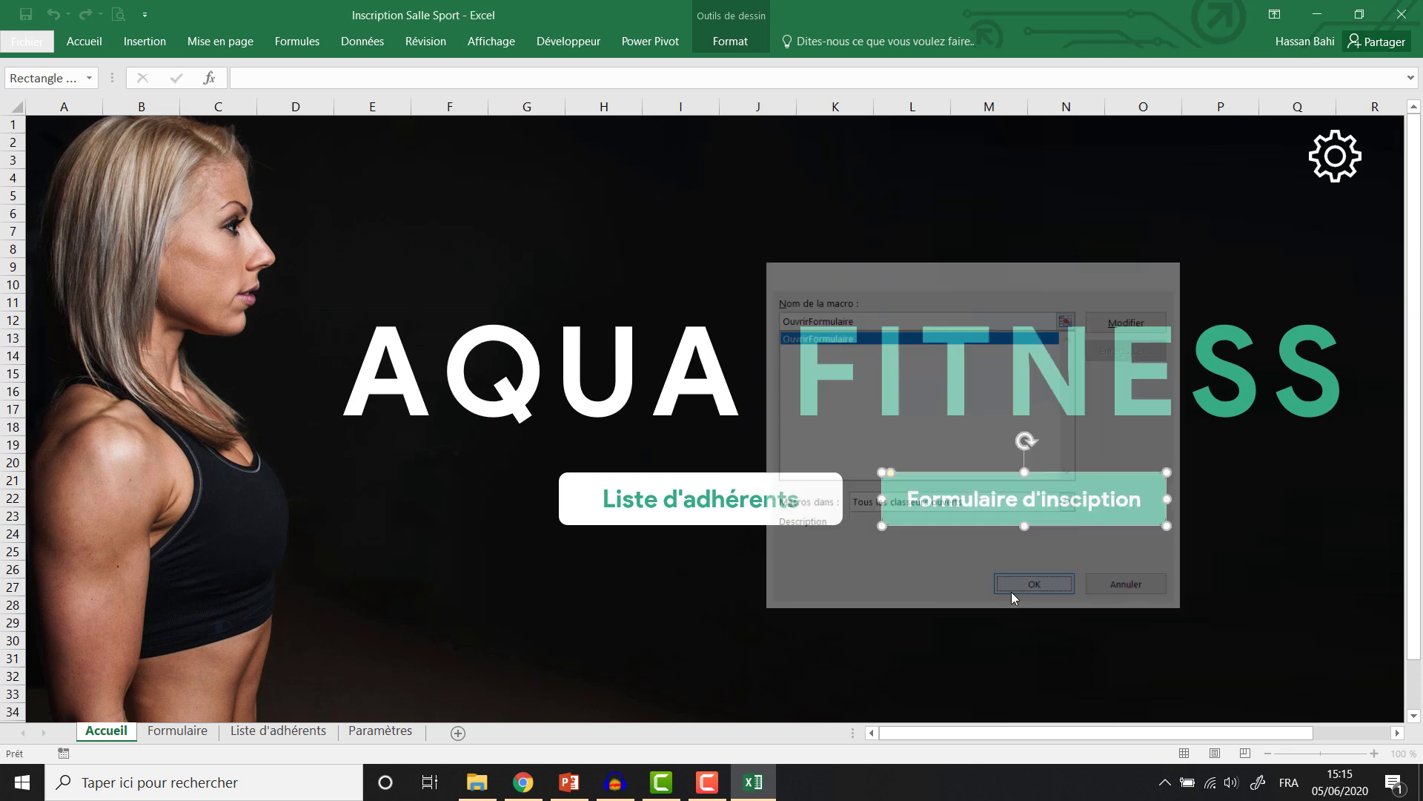
left_click(957, 579)
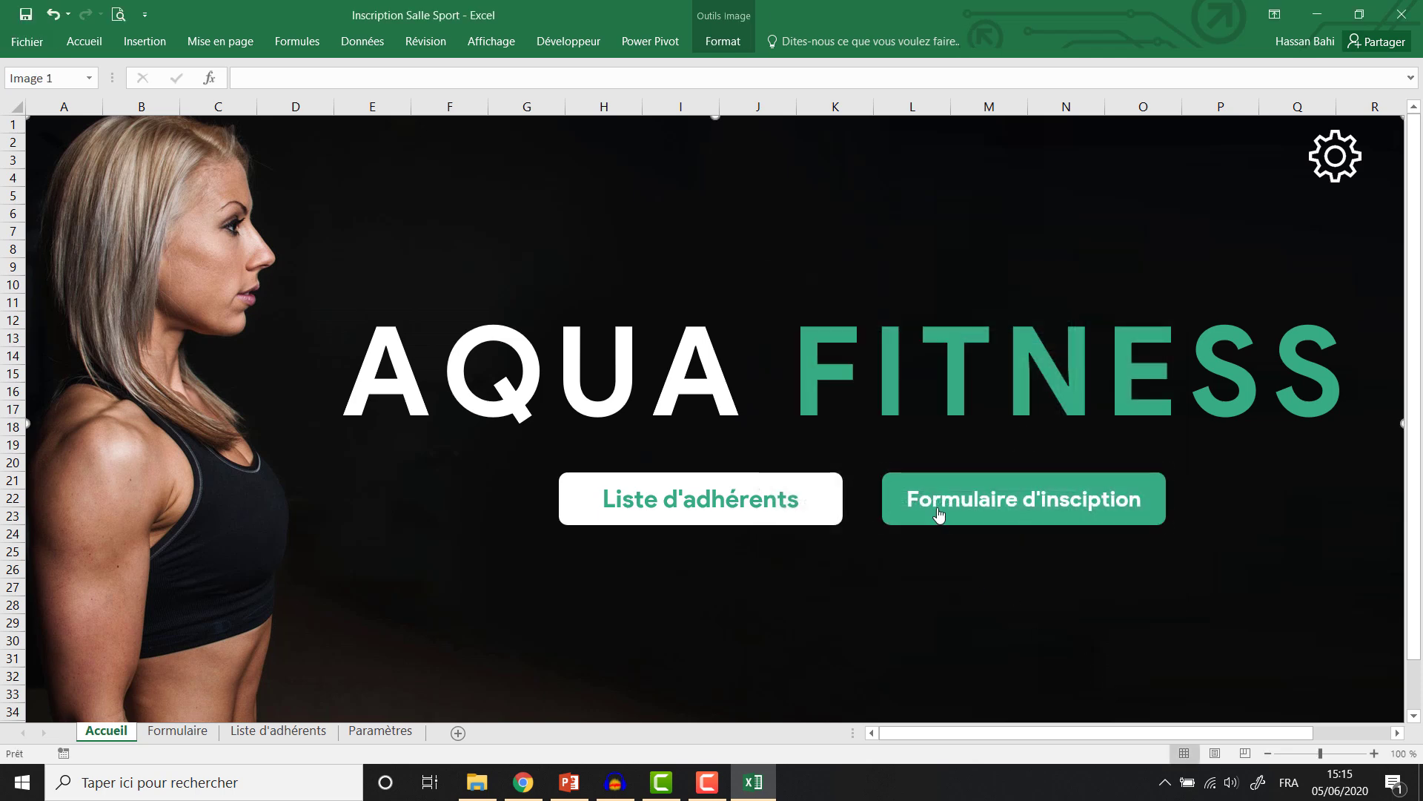
left_click(937, 508)
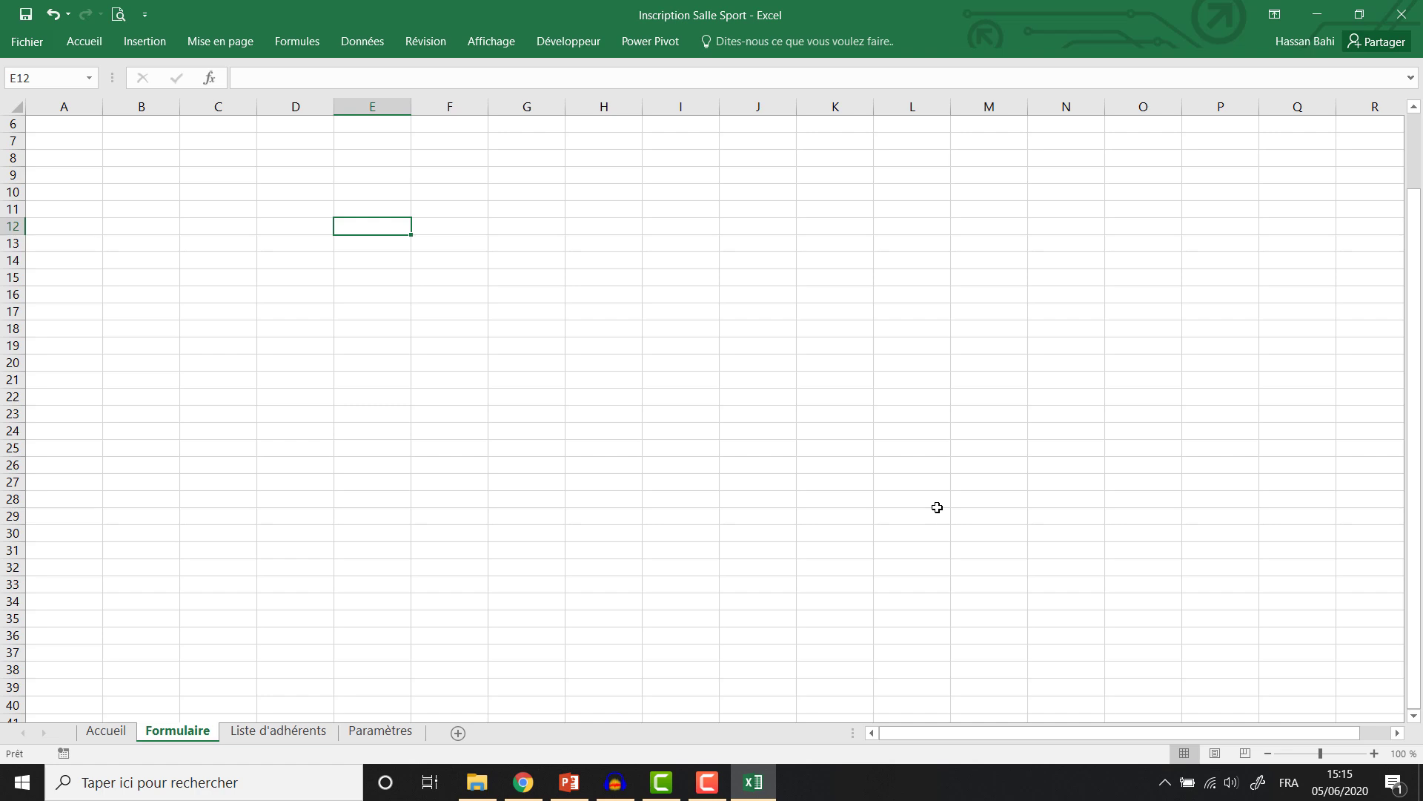
left_click(111, 730)
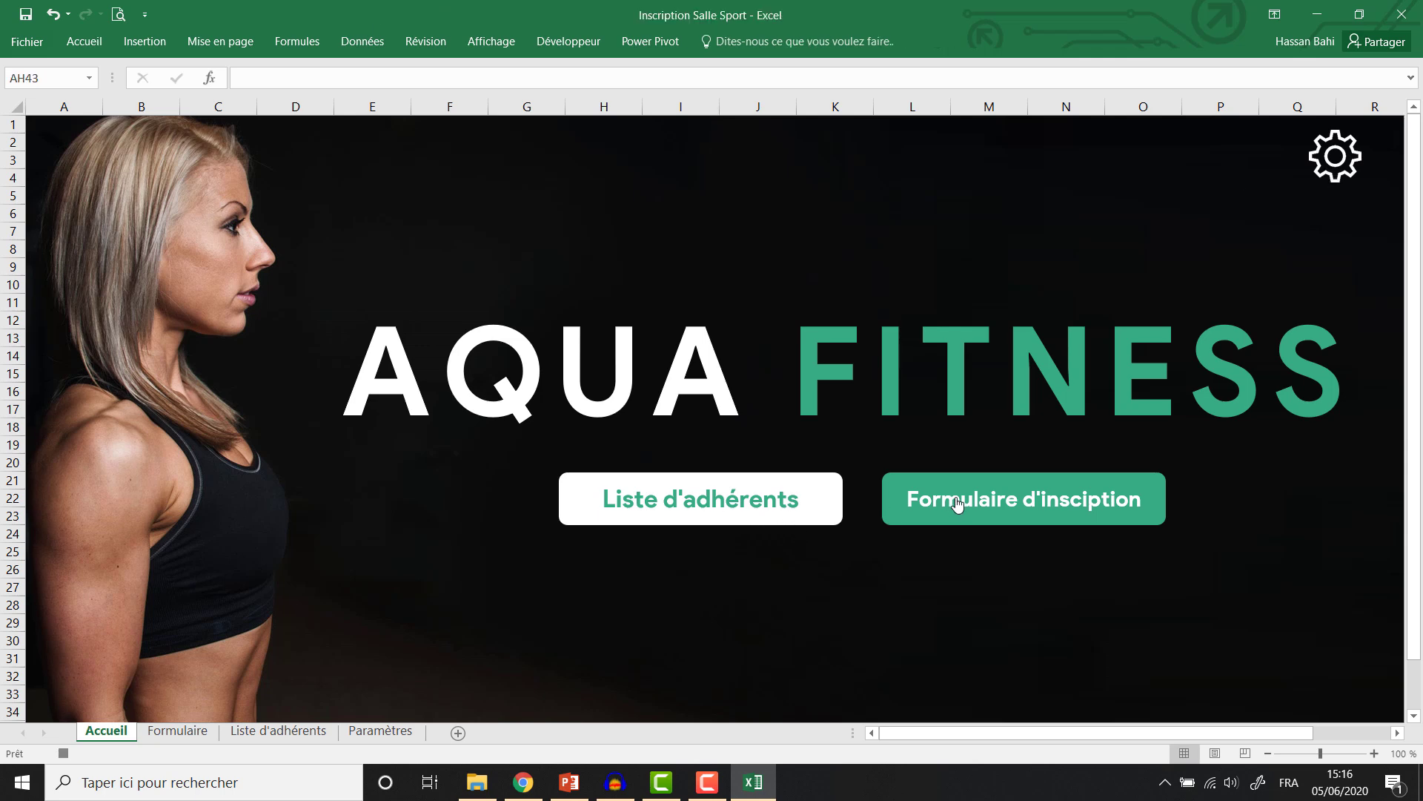
Assign the existing OuvrirParametres macro to the gear icon.
right_click(1334, 157)
left_click(1253, 374)
left_click(1030, 267)
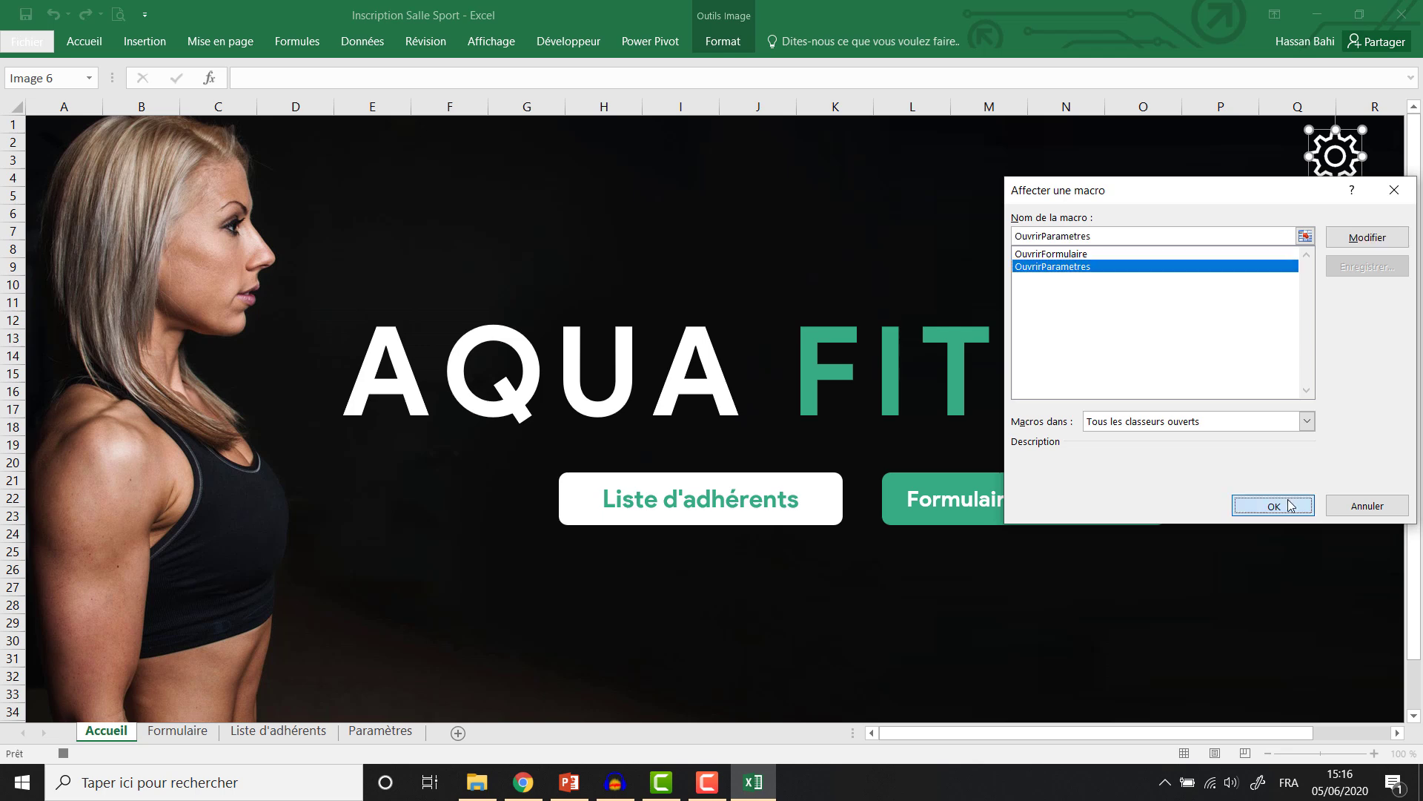
left_click(1272, 504)
Record a macro named OuvrirParametres that switches to the Paramètres sheet.
right_click(792, 525)
left_click(572, 46)
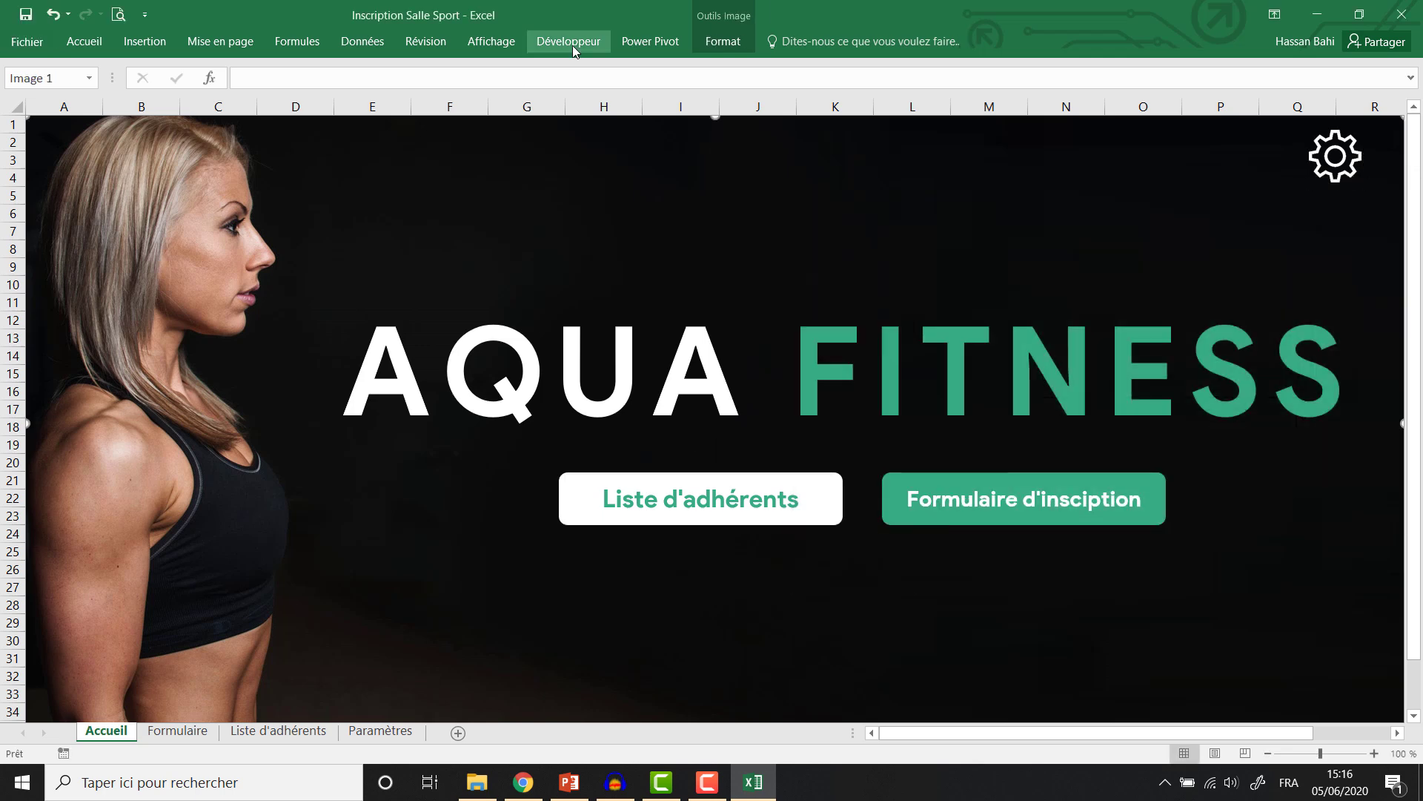
left_click(572, 46)
left_click(106, 66)
type("OuvrirParam")
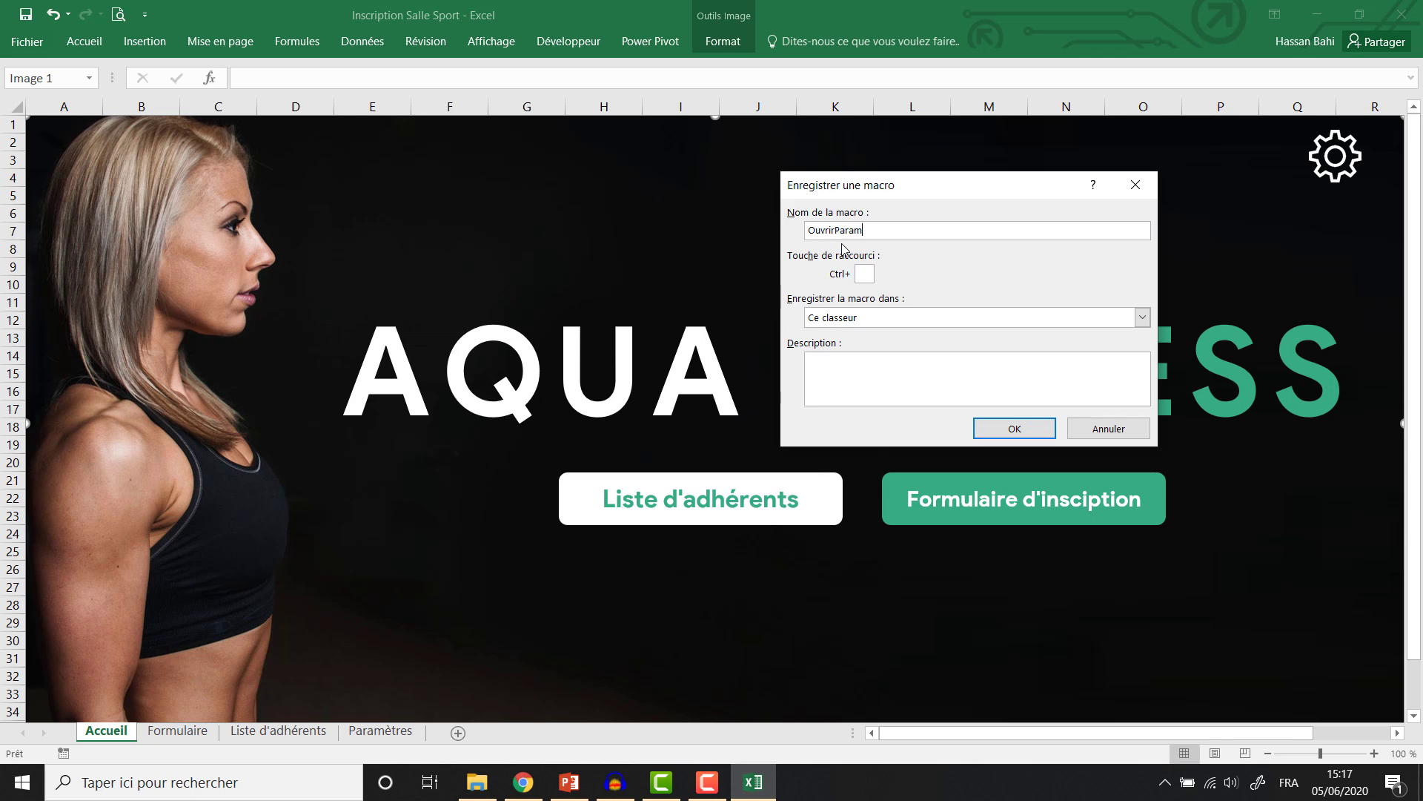
type("etres")
key("Return")
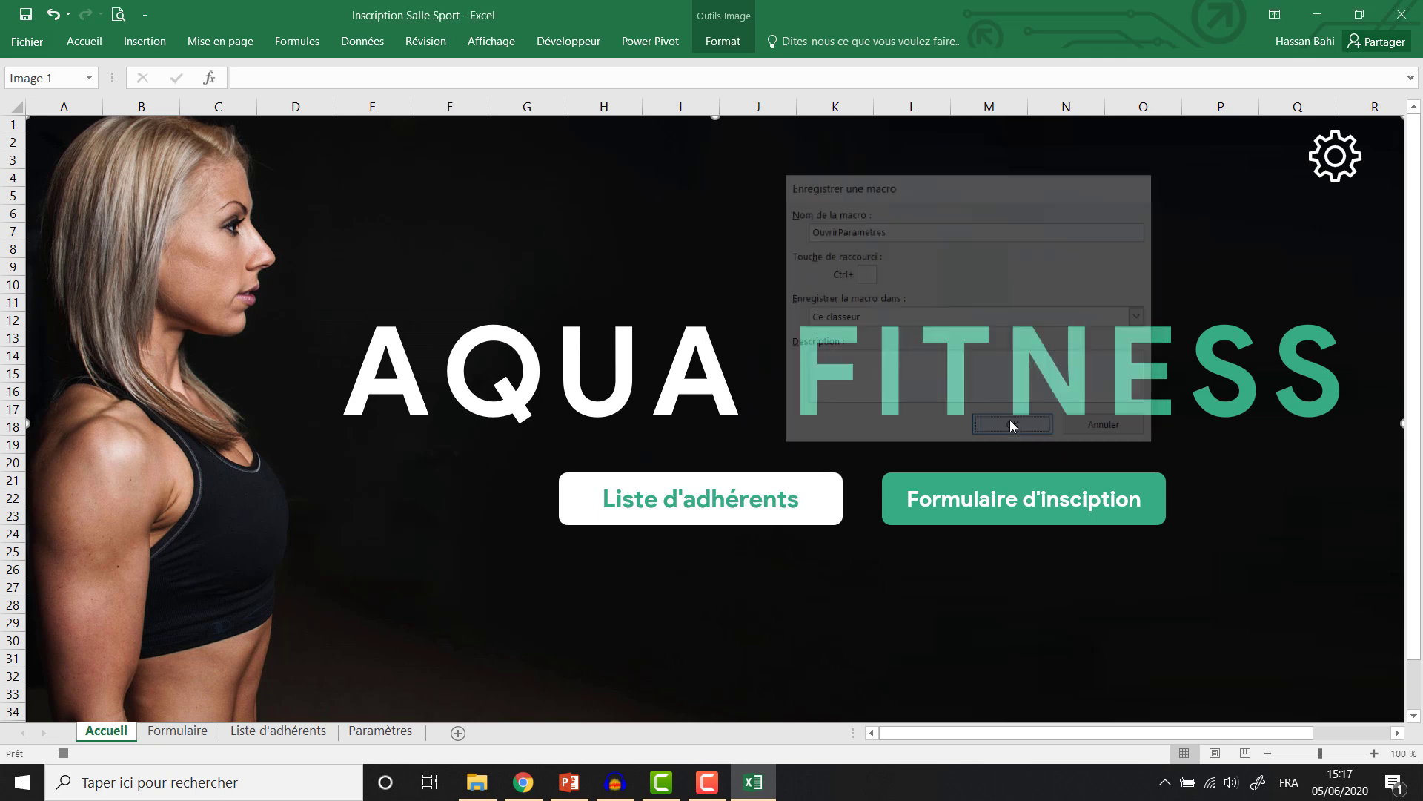
left_click(381, 731)
left_click(216, 196)
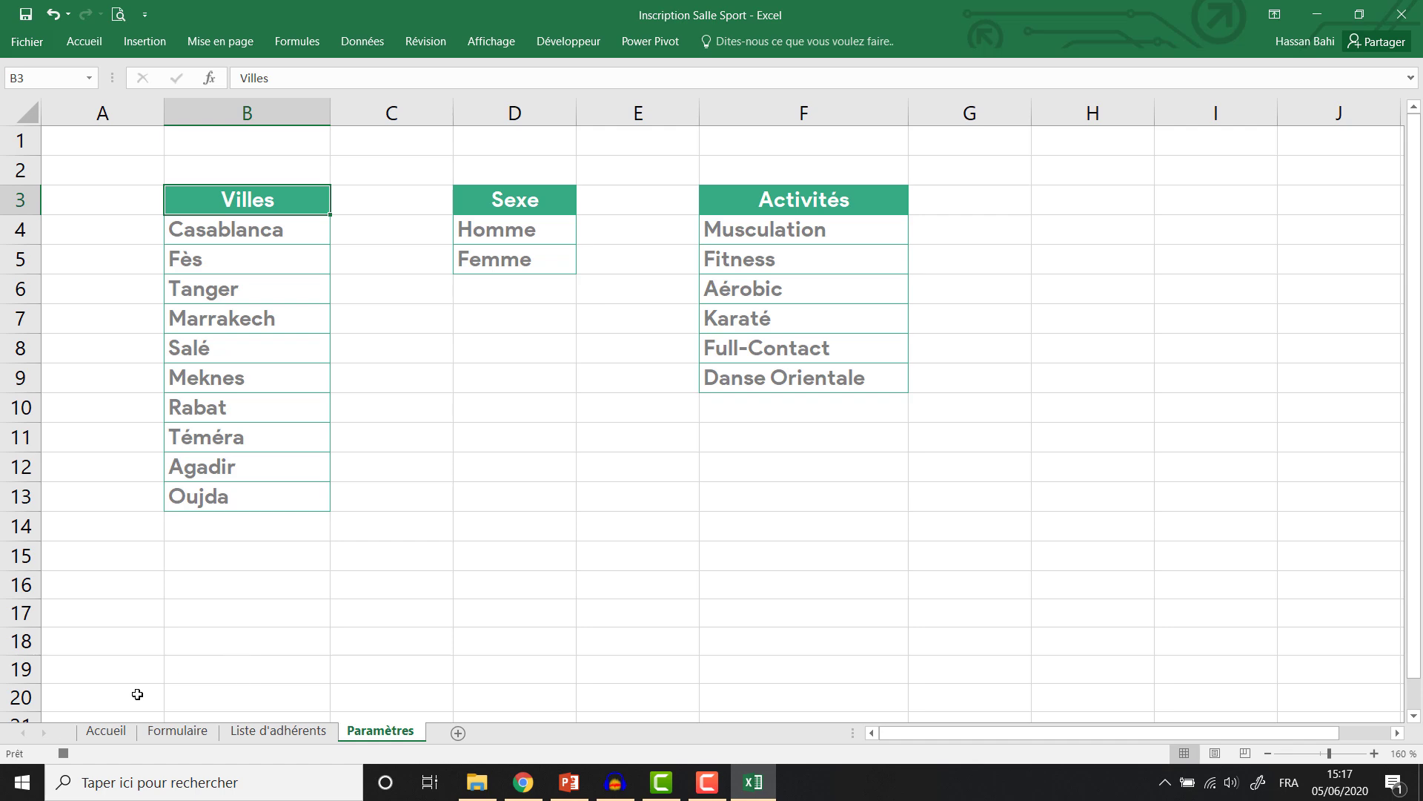
left_click(558, 46)
left_click(173, 57)
Back on Accueil, attach the newly recorded OuvrirParametres macro to the gear icon.
left_click(106, 731)
right_click(1334, 156)
left_click(1227, 375)
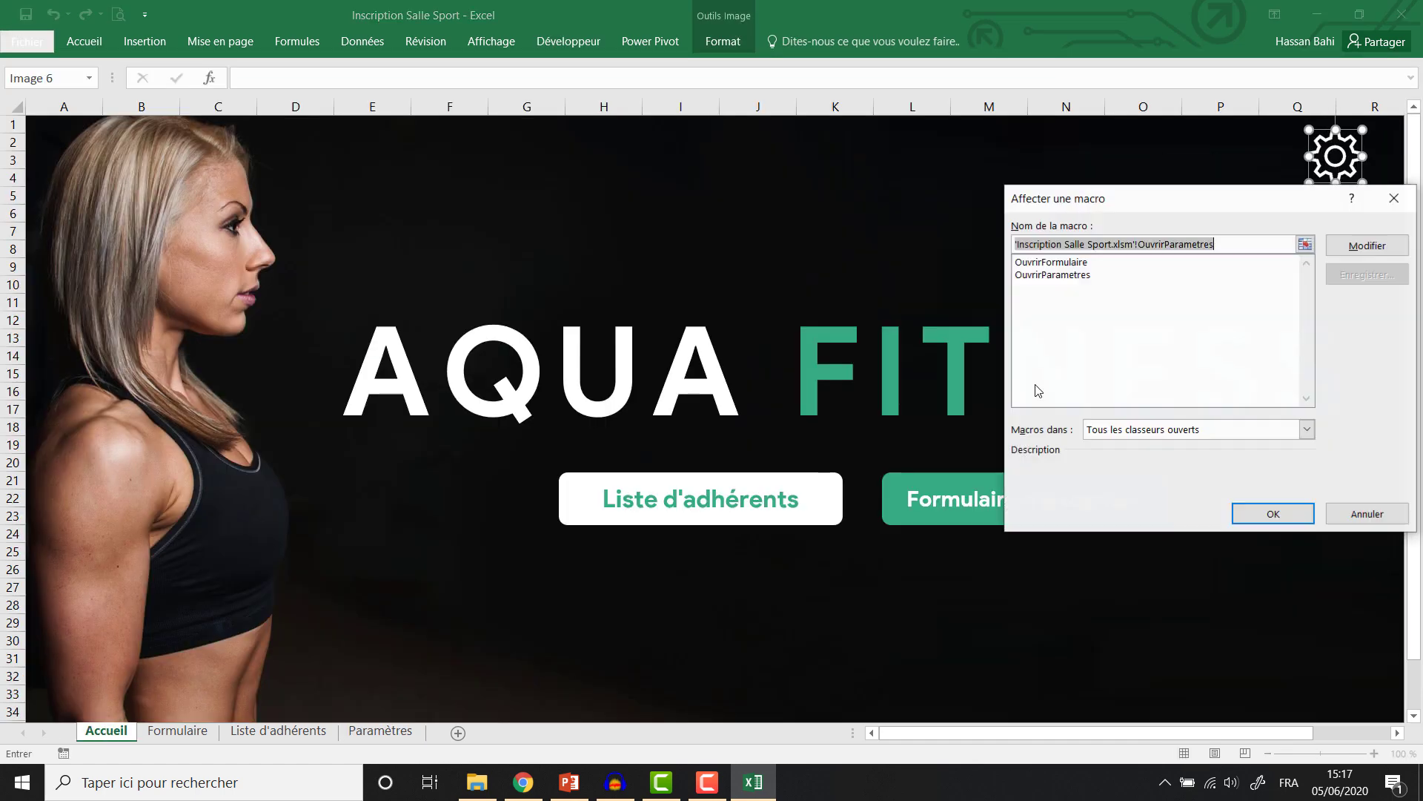
left_click(1074, 277)
left_click(1273, 514)
left_click(568, 42)
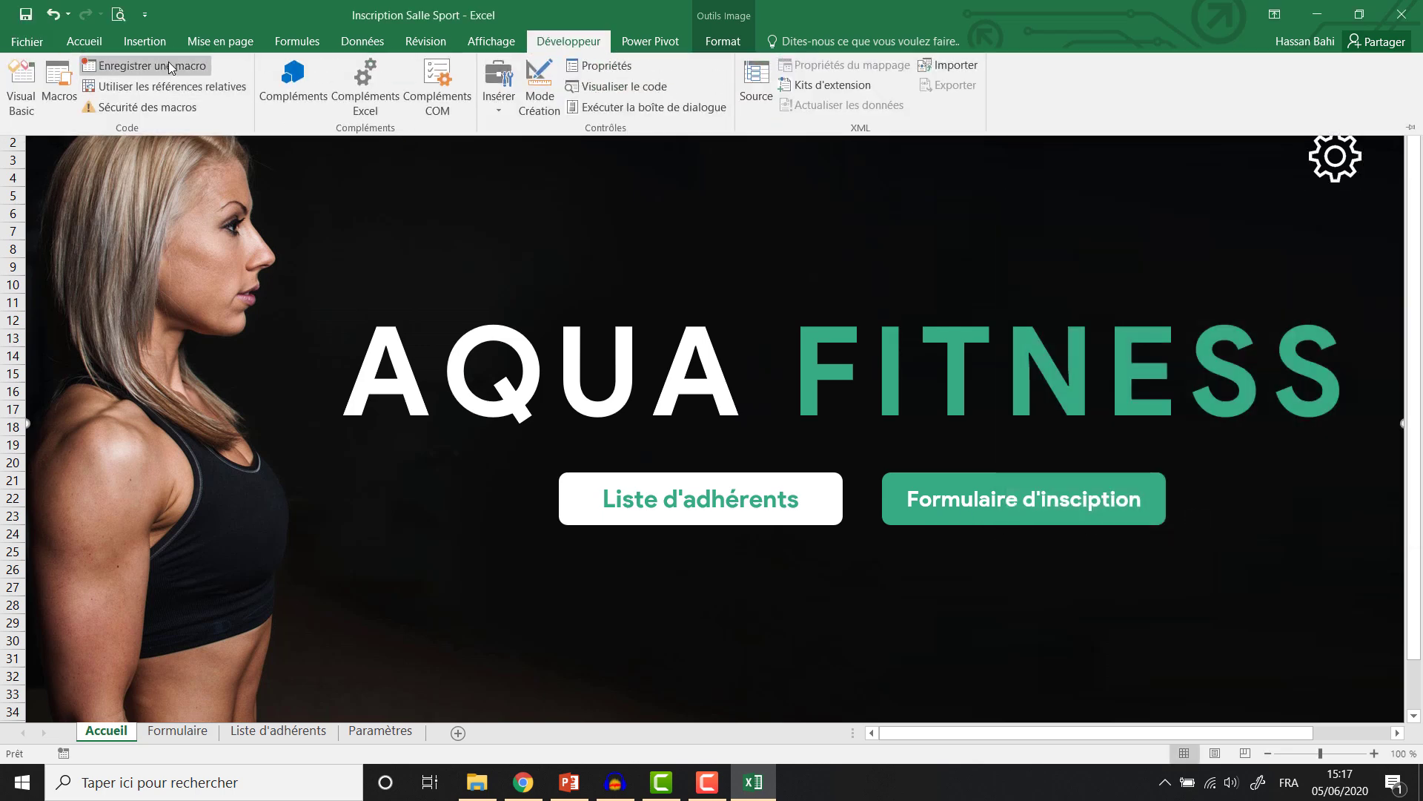
Record a macro named OuvrirListeAdherents that switches to the Liste d'adhérents sheet.
left_click(167, 59)
type("Ouvrir")
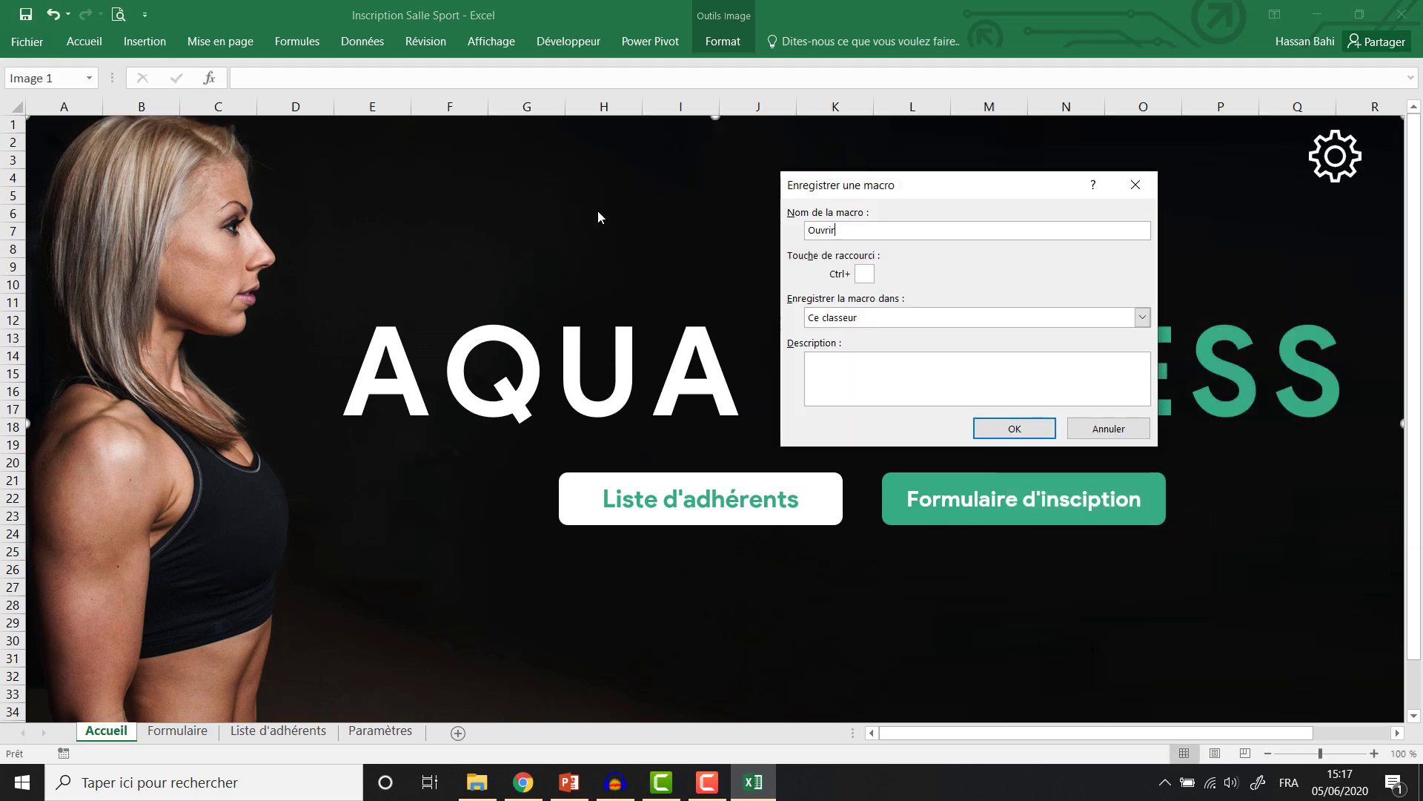
type("ListeAdherents")
left_click(1014, 429)
left_click(278, 730)
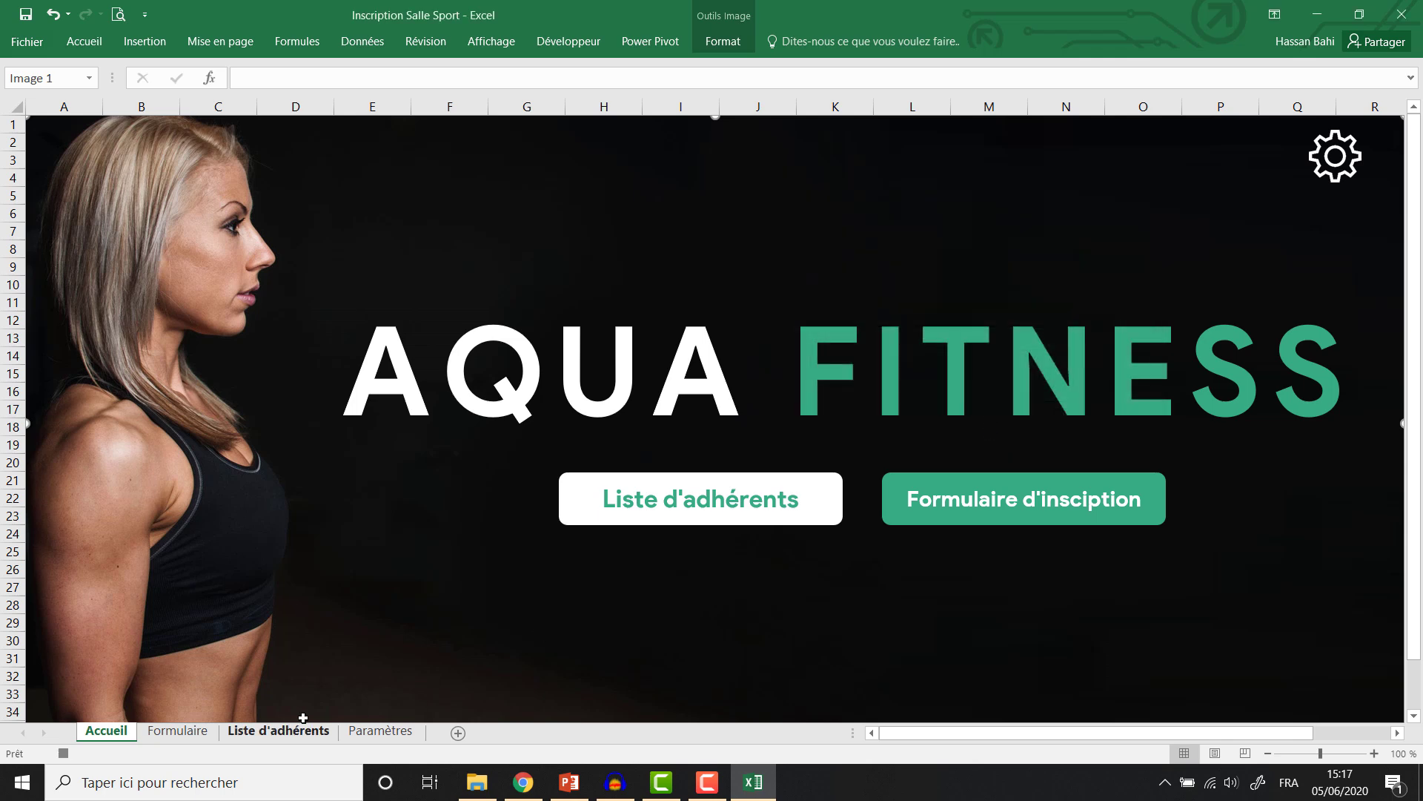
left_click(568, 41)
left_click(144, 66)
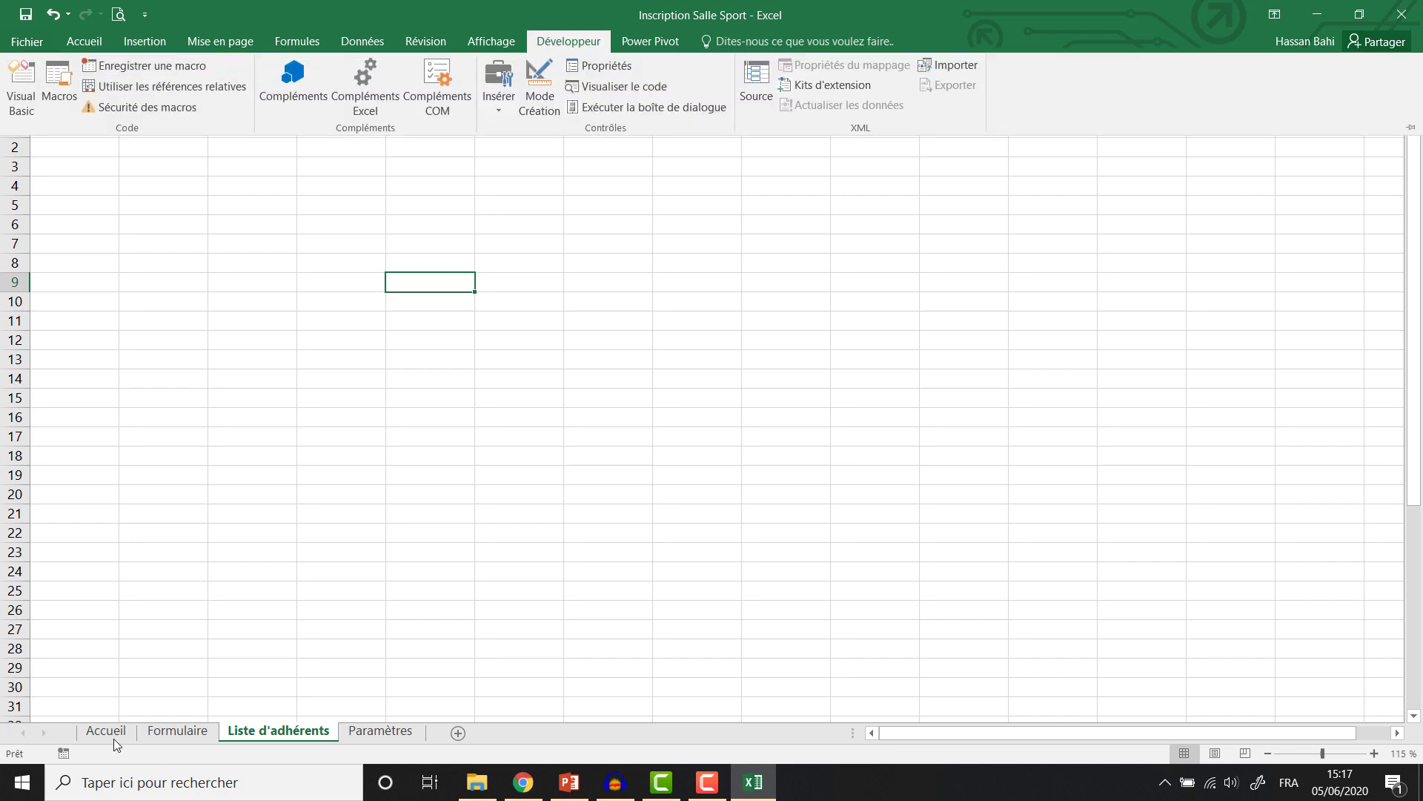
On Accueil, assign OuvrirListeAdherents to the Liste d'adhérents button.
left_click(113, 735)
left_click(112, 736)
right_click(642, 537)
right_click(625, 524)
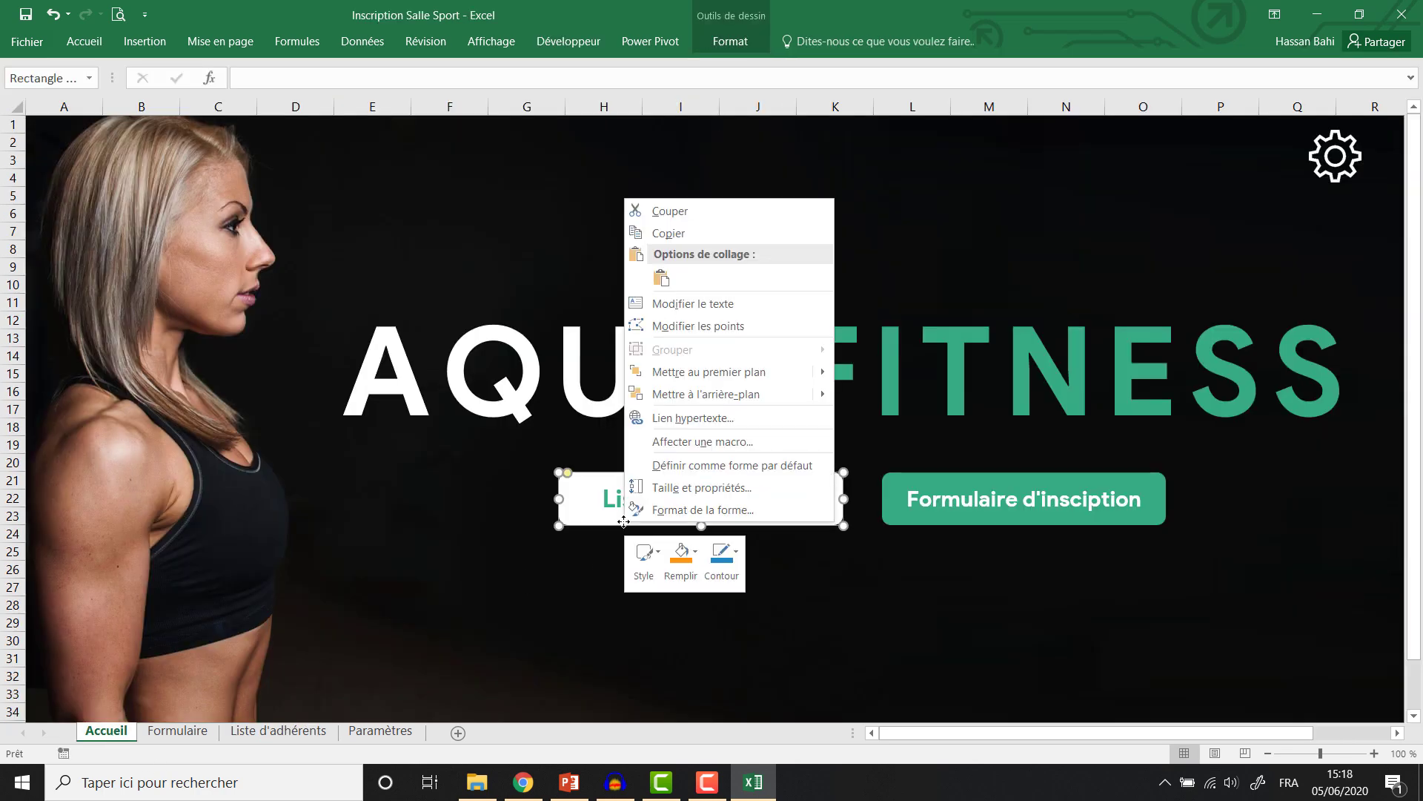
left_click(703, 441)
left_click(660, 344)
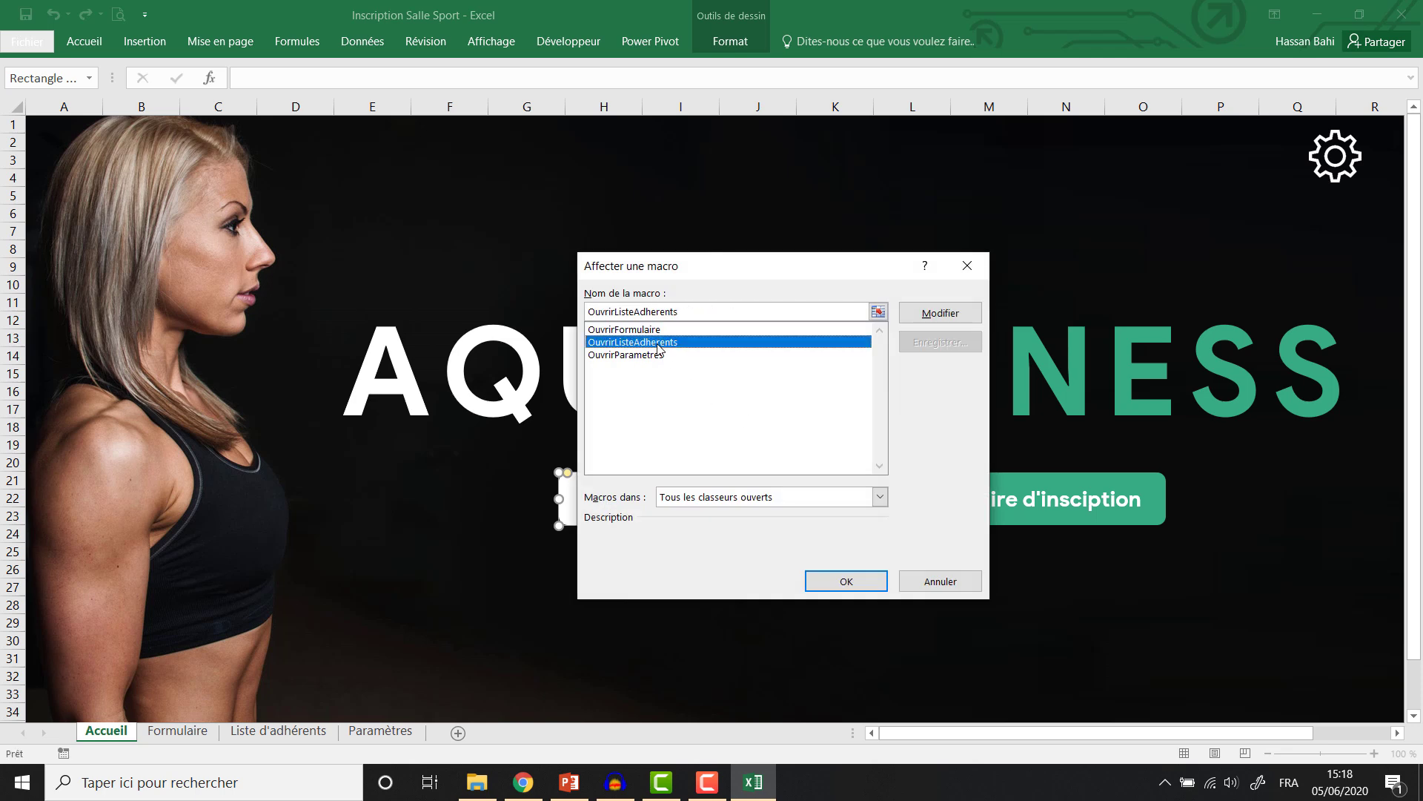
left_click(854, 584)
left_click(827, 560)
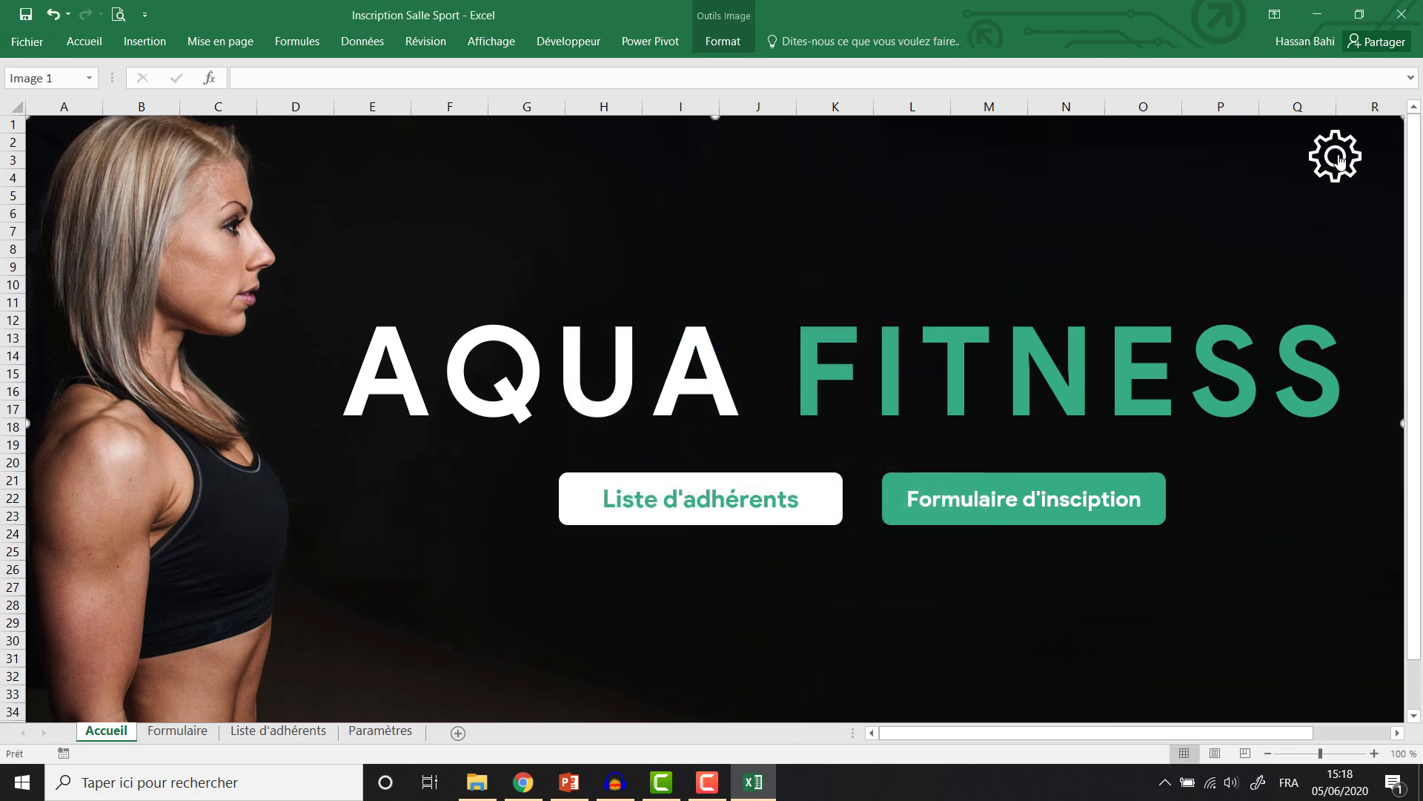
Test the gear, Liste d'adhérents and Formulaire d'insciption buttons, then open the Formulaire sheet.
left_click(1339, 160)
left_click(104, 732)
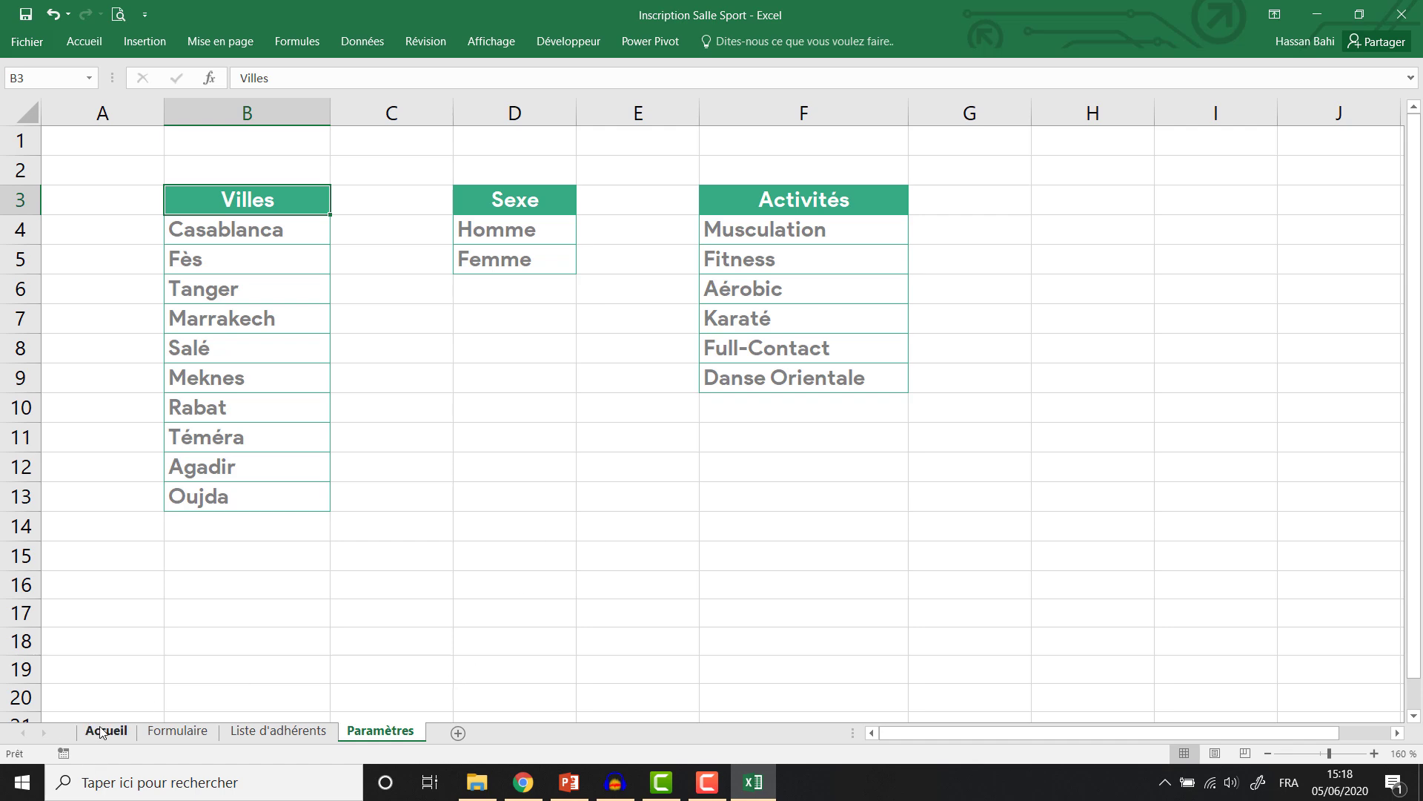
left_click(602, 514)
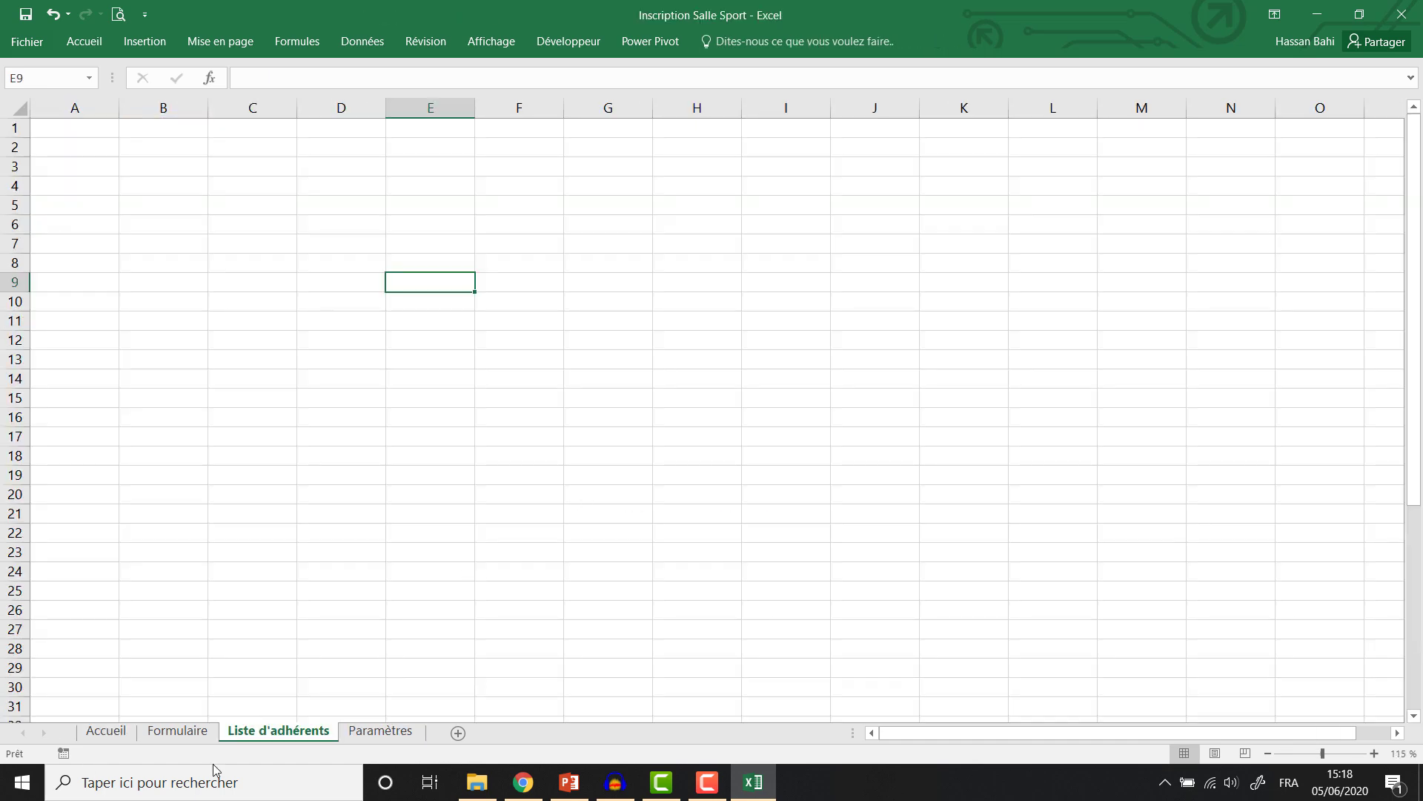
left_click(111, 734)
left_click(968, 500)
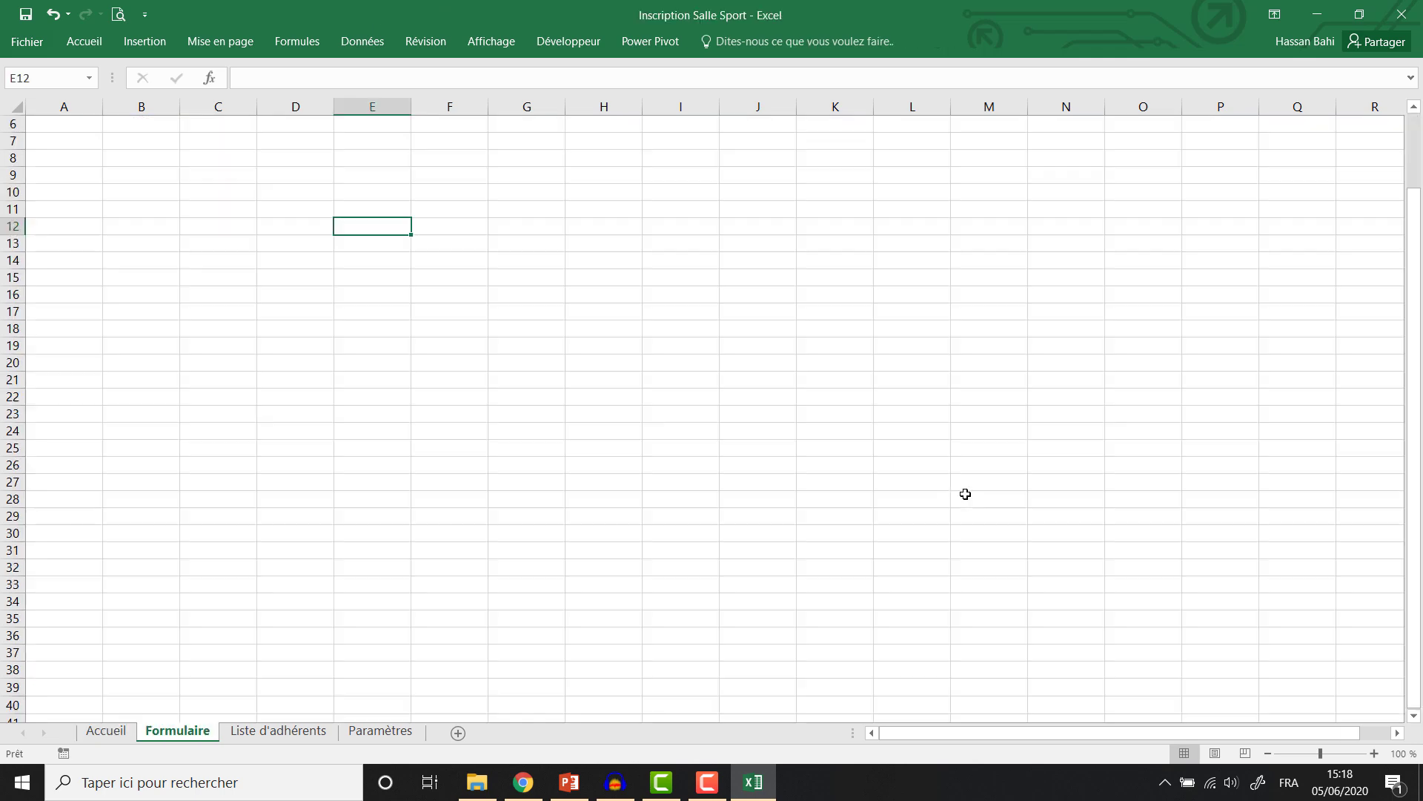
left_click(92, 732)
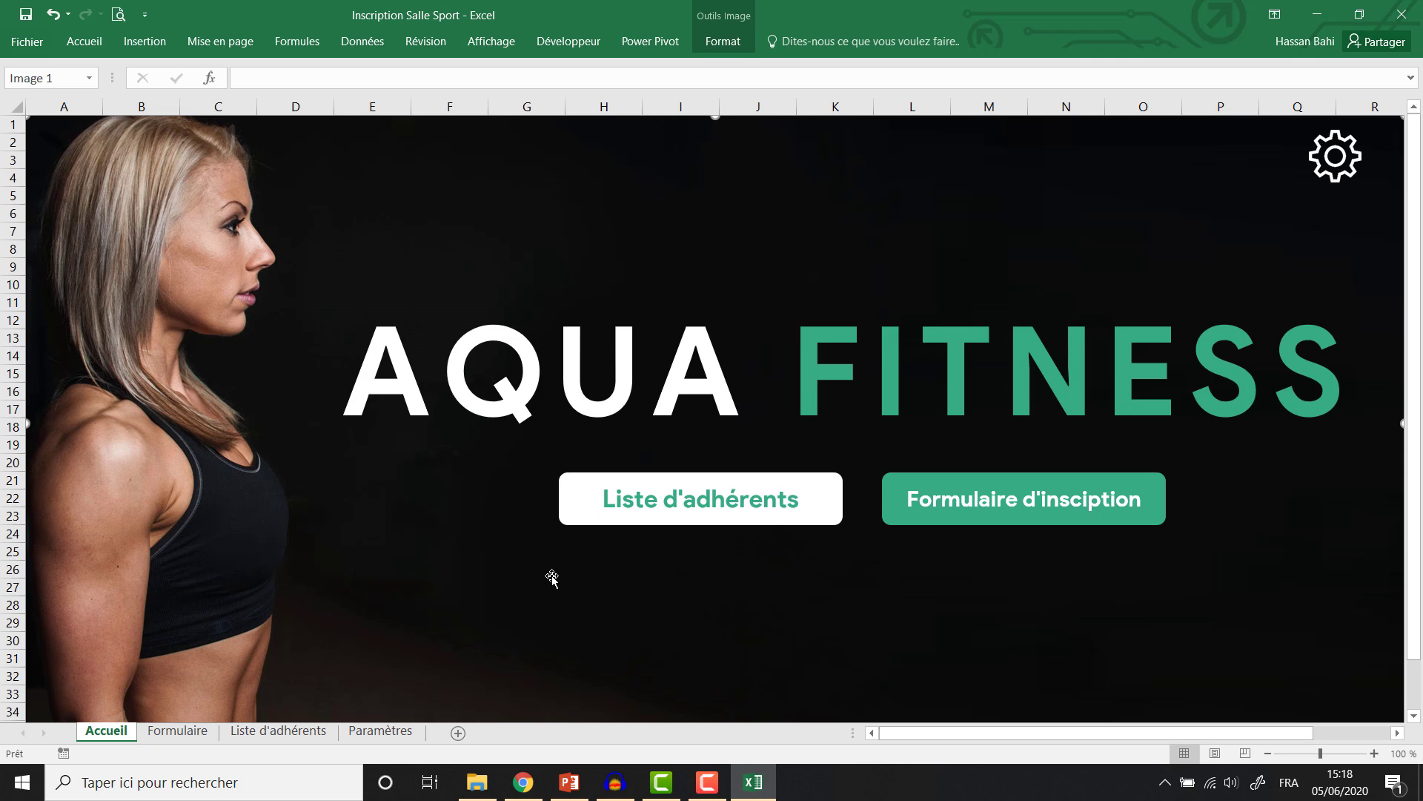
left_click(180, 734)
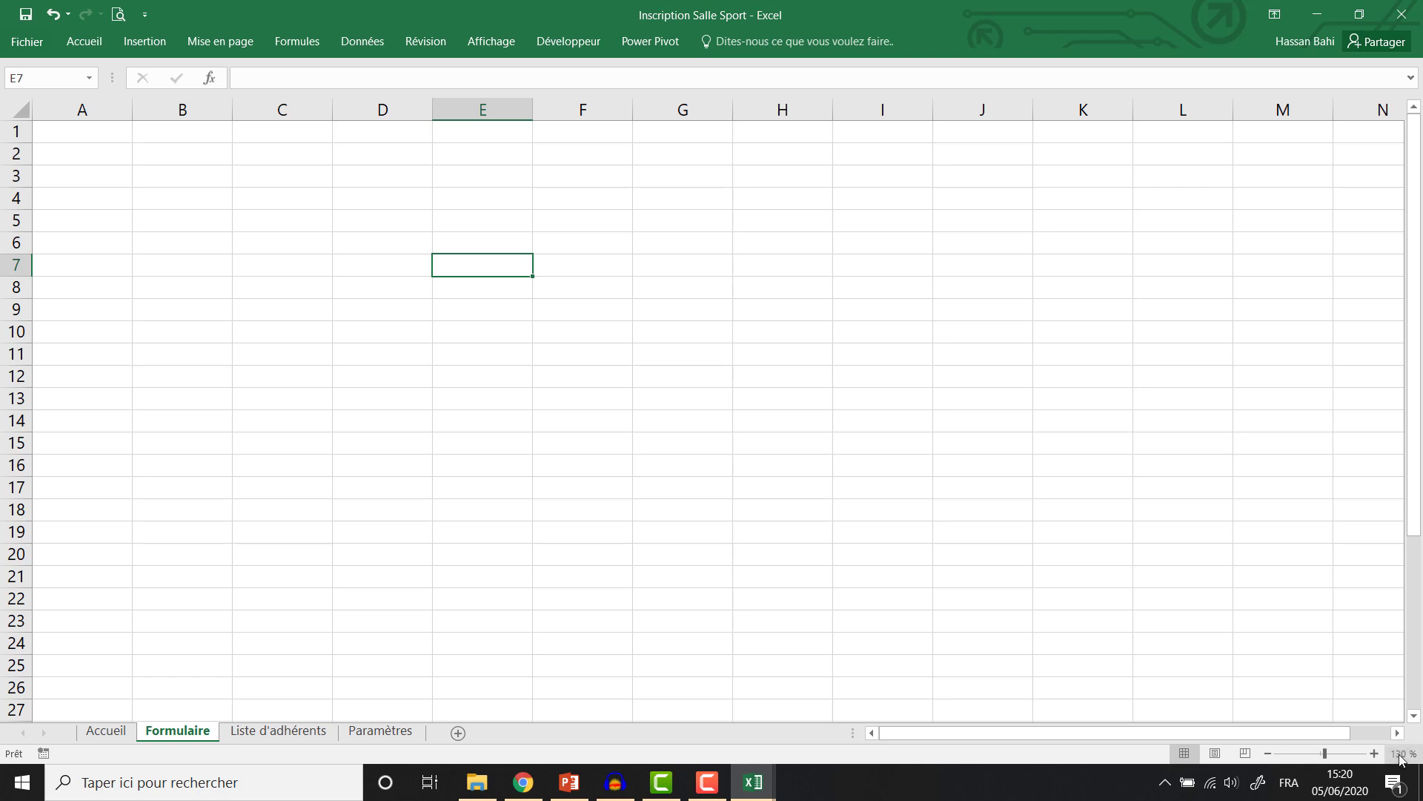
Set the zoom to 100% and fill A1:N6 green as the top banner.
left_click(1402, 754)
left_click(990, 372)
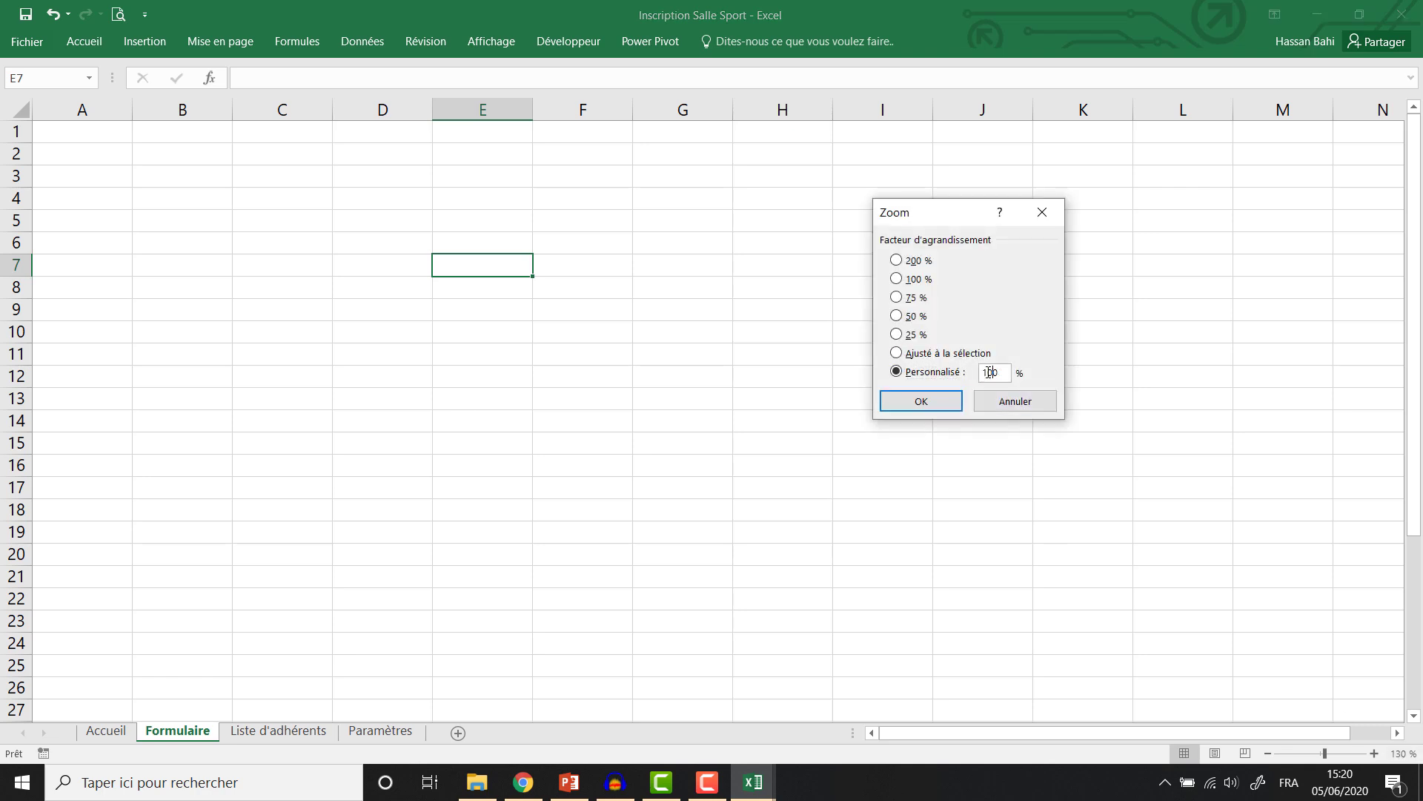
key("Return")
left_click(63, 122)
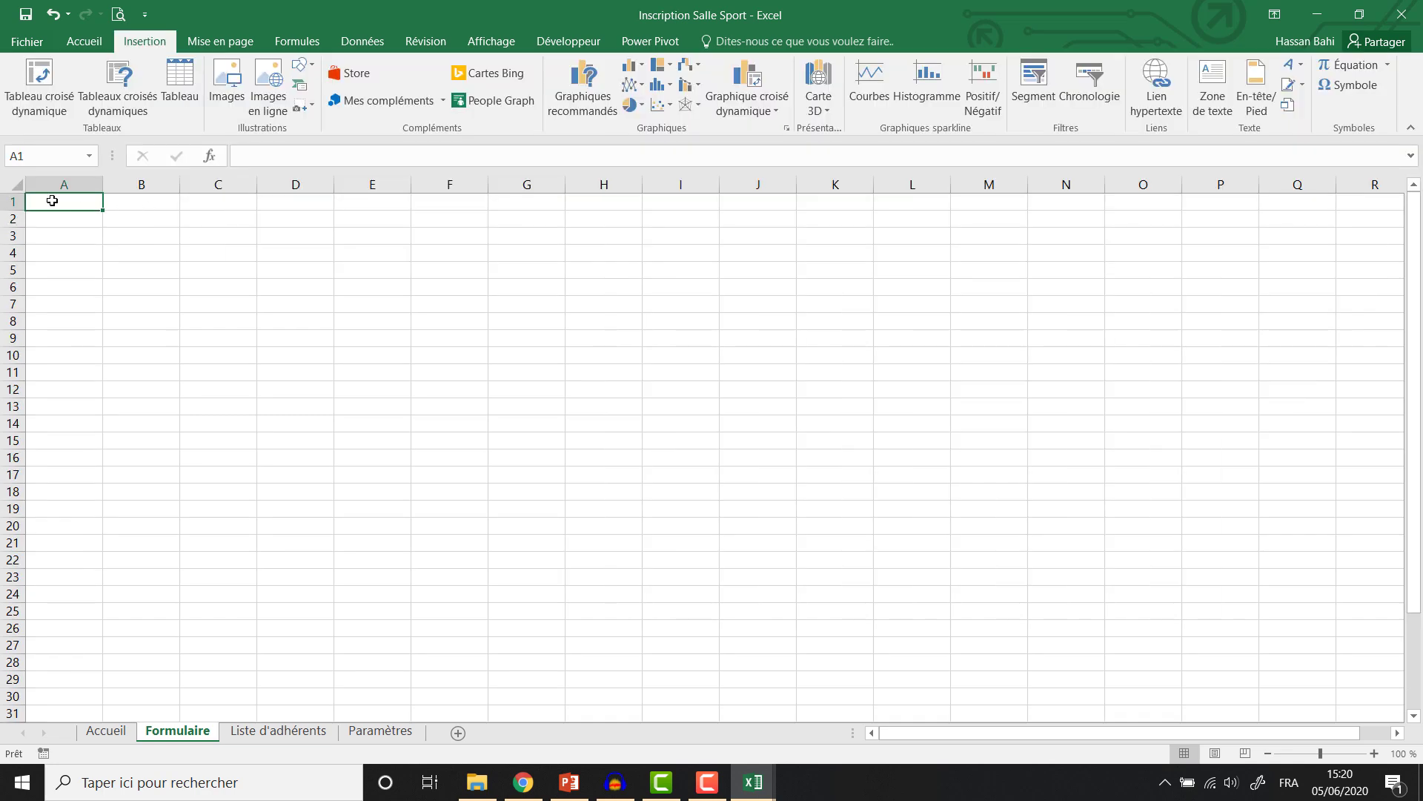
left_click_drag(52, 200, 1056, 280)
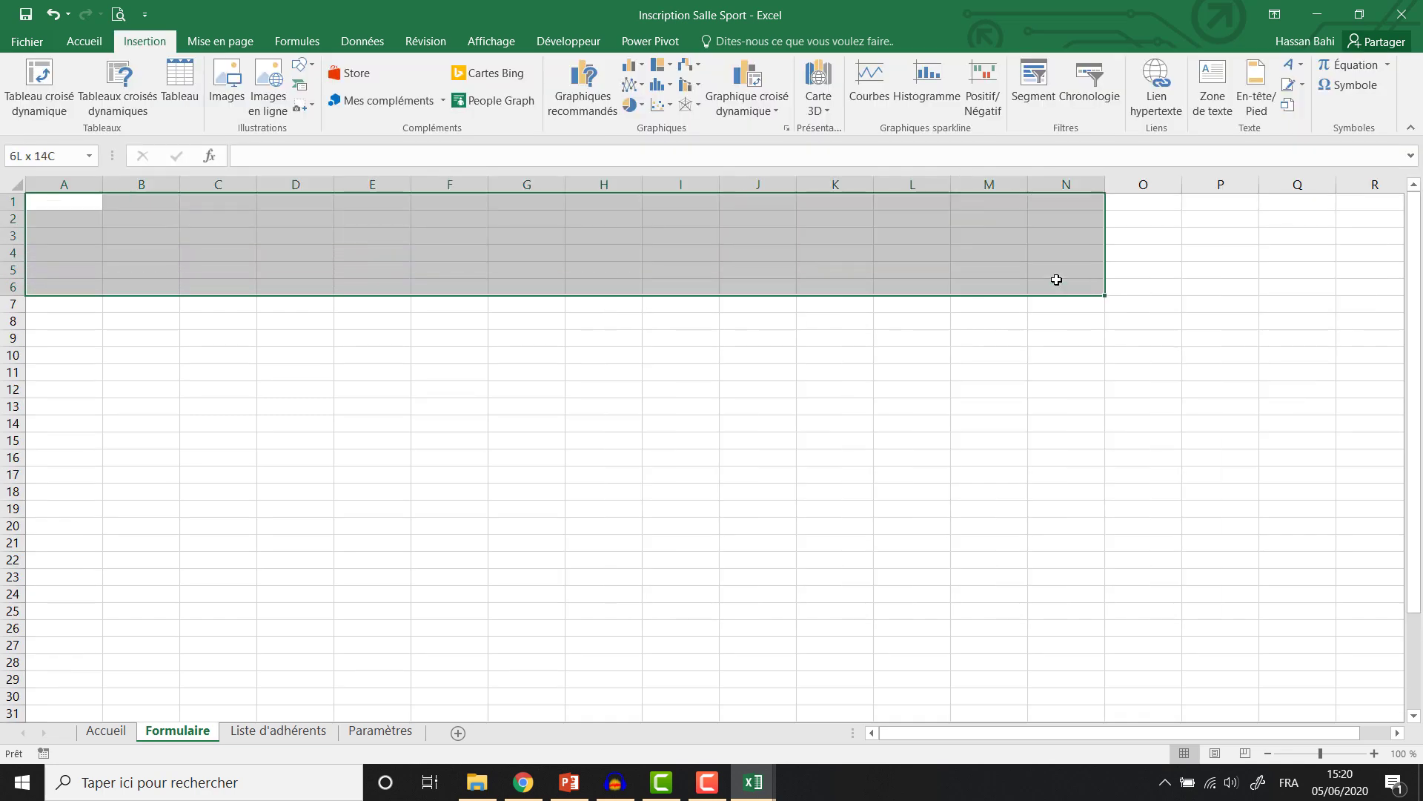
left_click(84, 41)
left_click(220, 102)
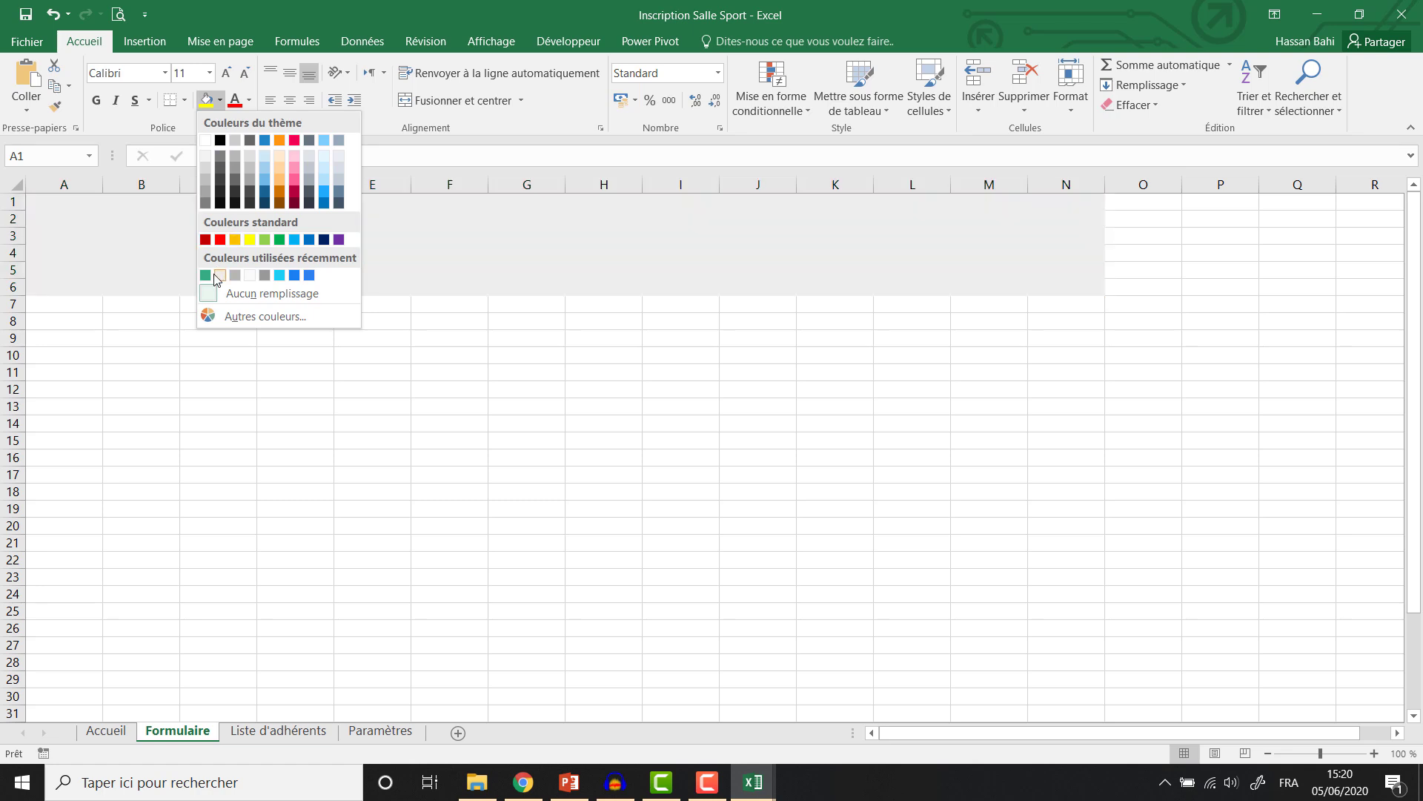
left_click(208, 277)
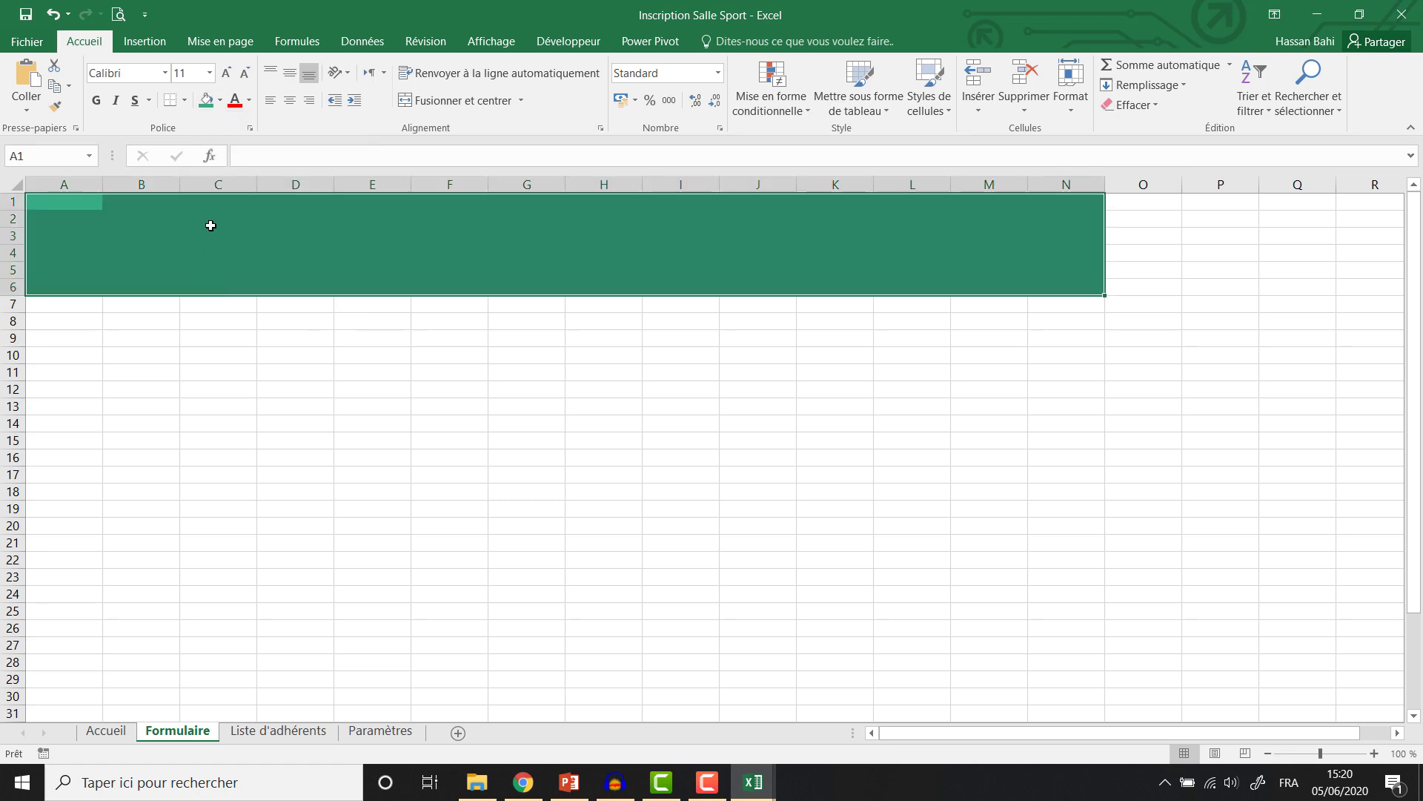
Fill A7:N33 below the banner with light grey.
left_click_drag(54, 309, 1069, 675)
left_click(1068, 677)
scroll(186, 245, "up", 2)
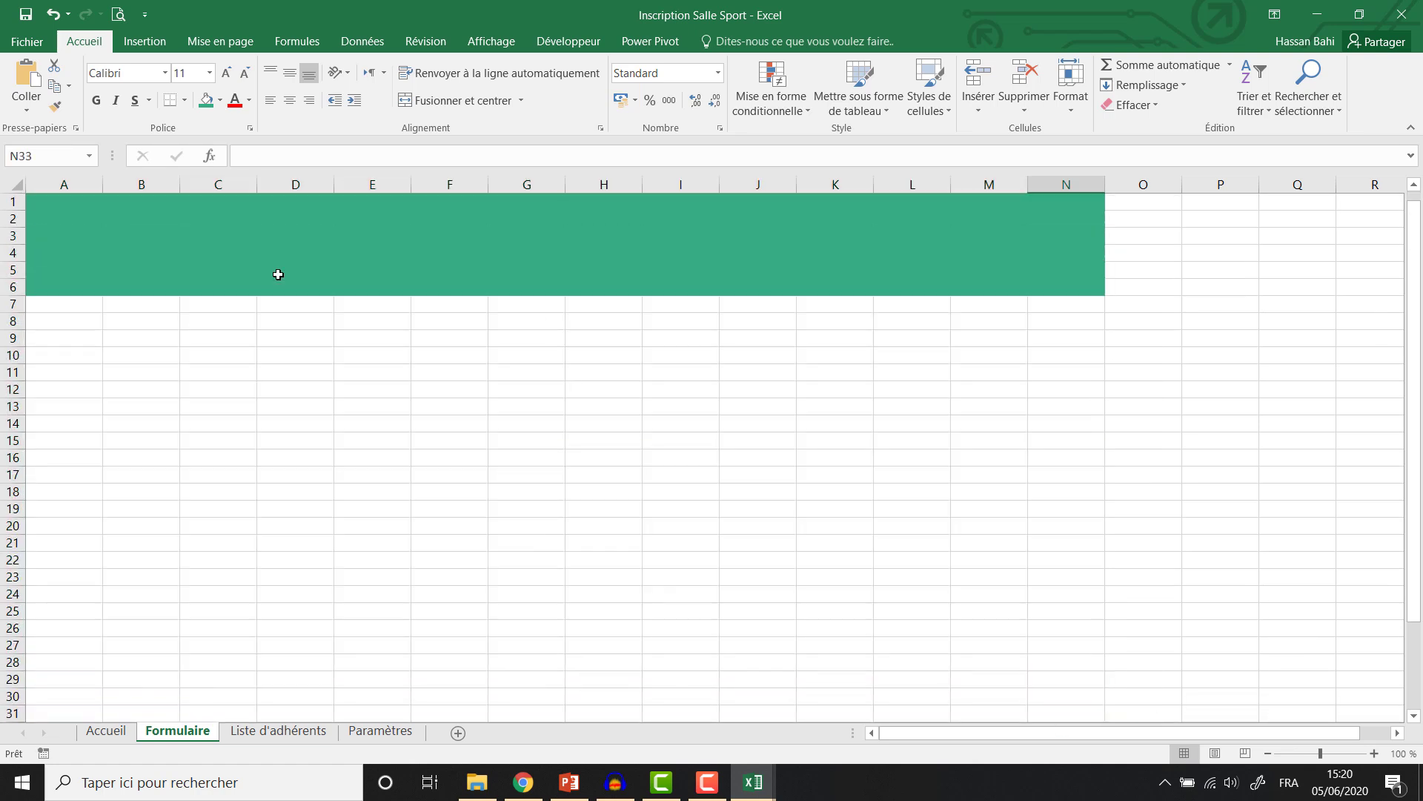
left_click_drag(50, 305, 1069, 664)
left_click(221, 101)
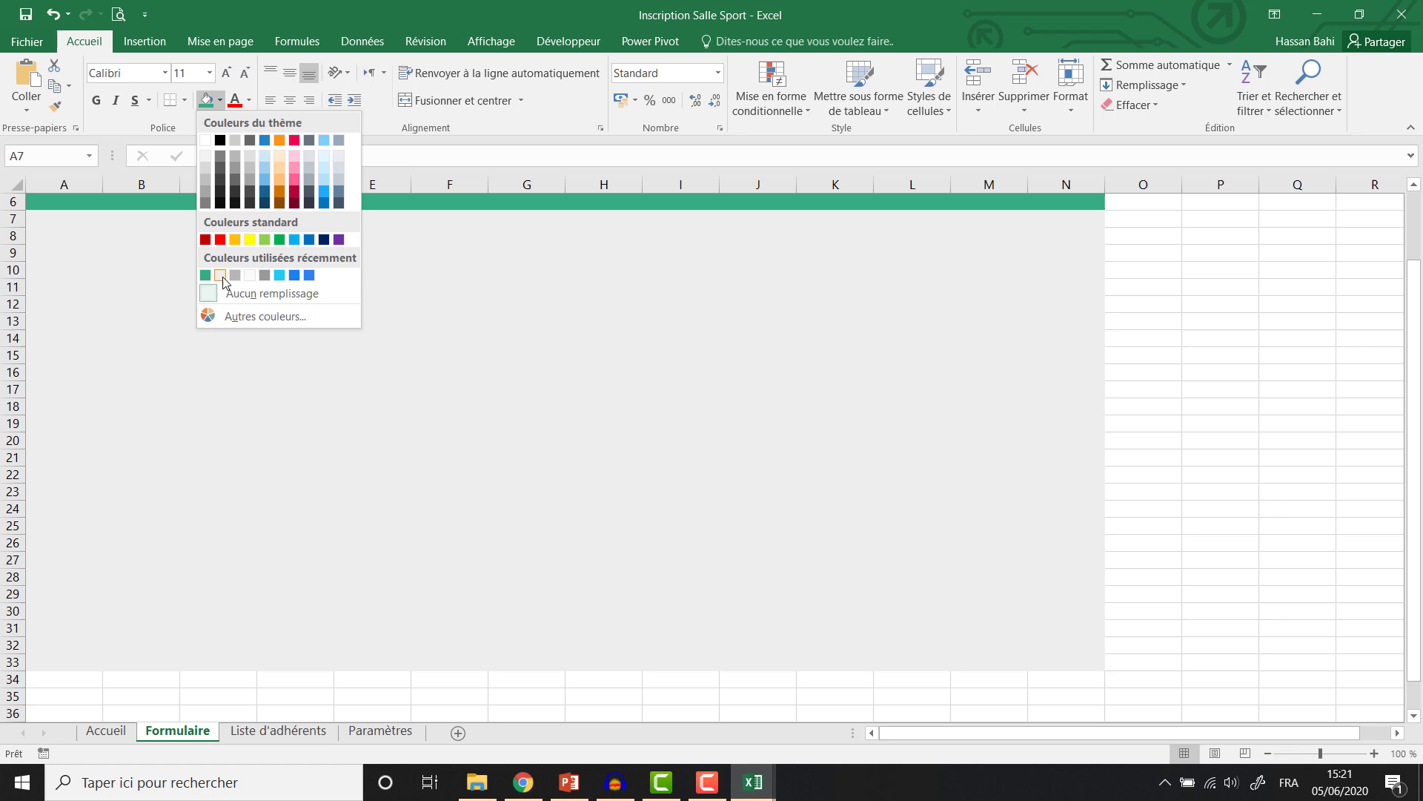
left_click(221, 276)
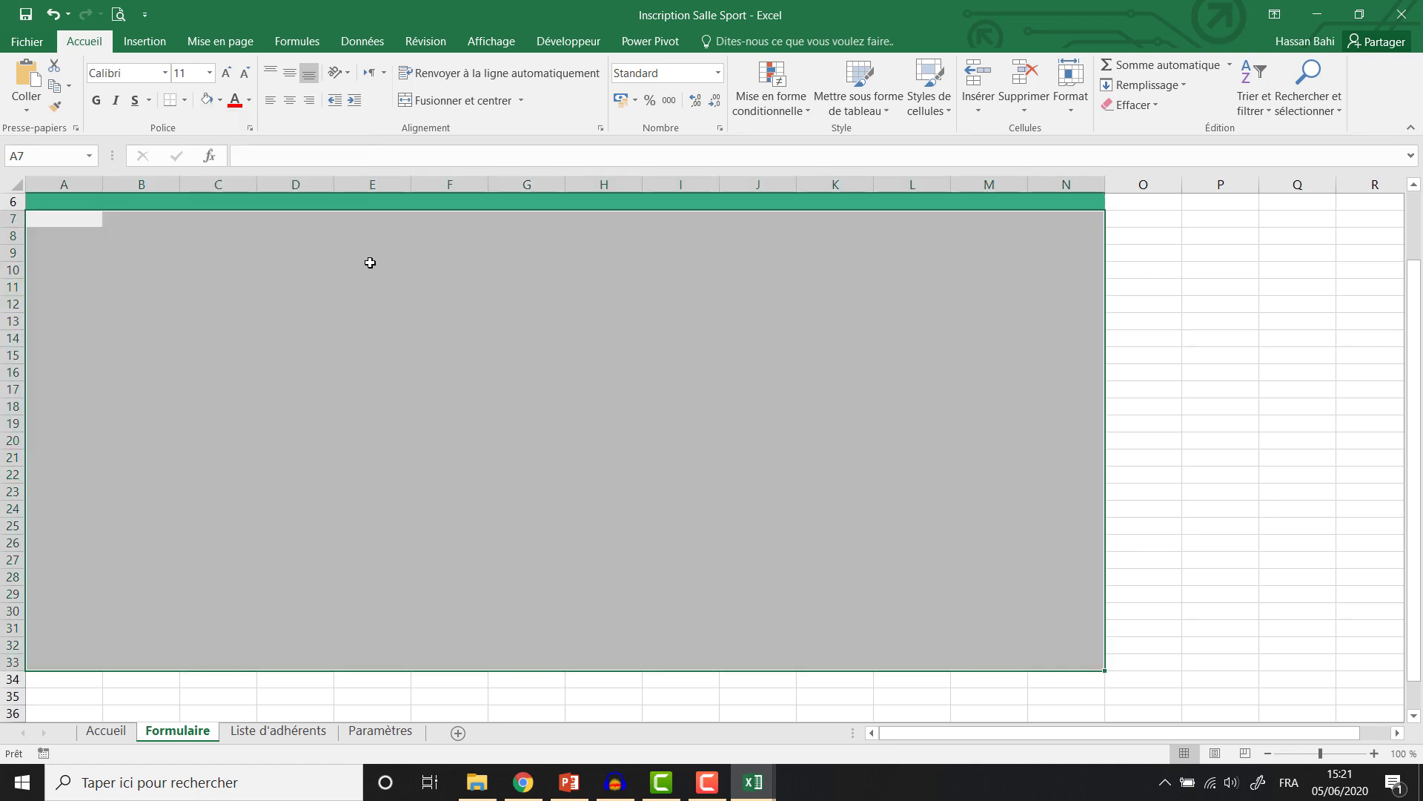
scroll(370, 262, "up", 2)
left_click(347, 356)
Fill C5:H20 white as the form panel and zoom the sheet to 143%.
left_click(232, 269)
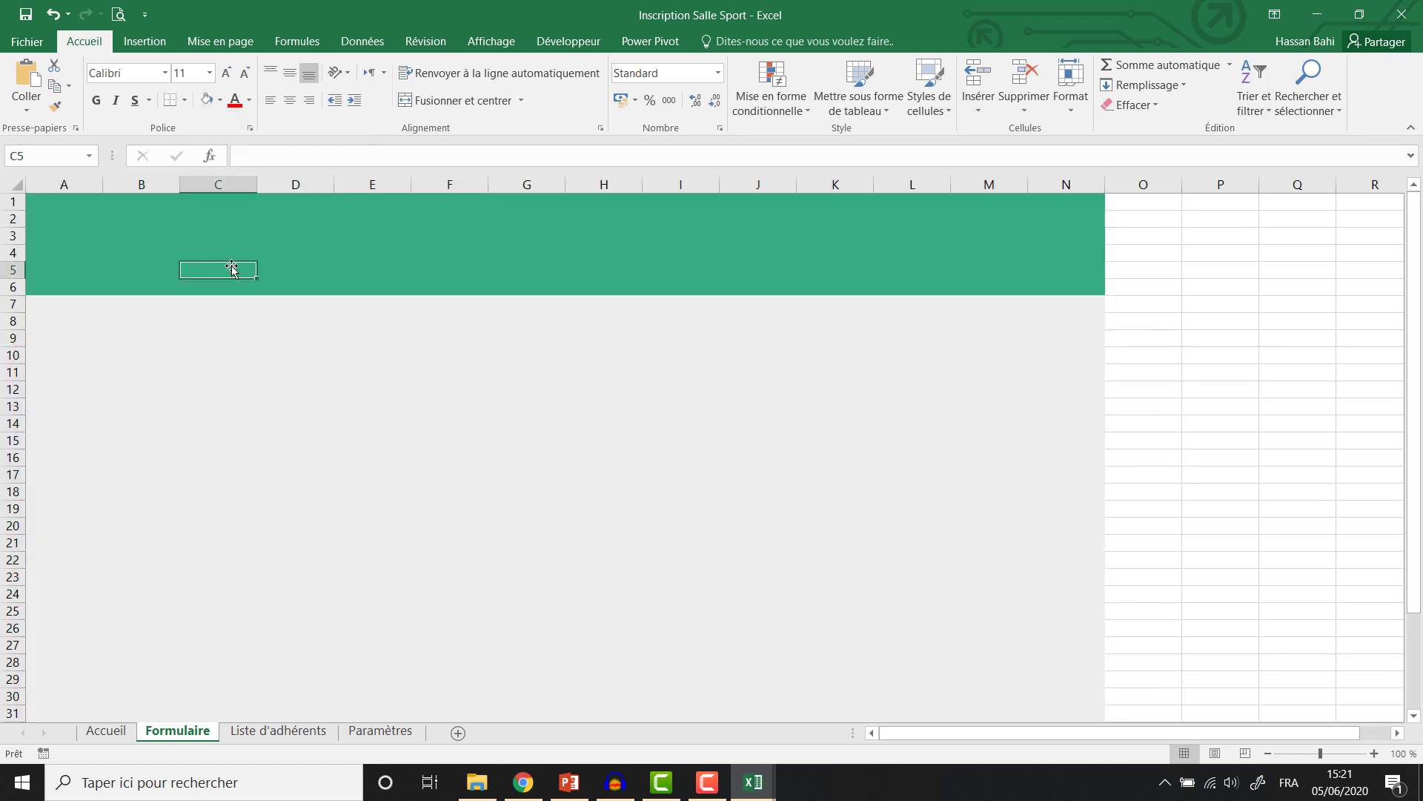
mouse_move(226, 272)
left_mouse_down()
mouse_move(623, 420)
mouse_move(627, 532)
left_mouse_up()
left_click(220, 100)
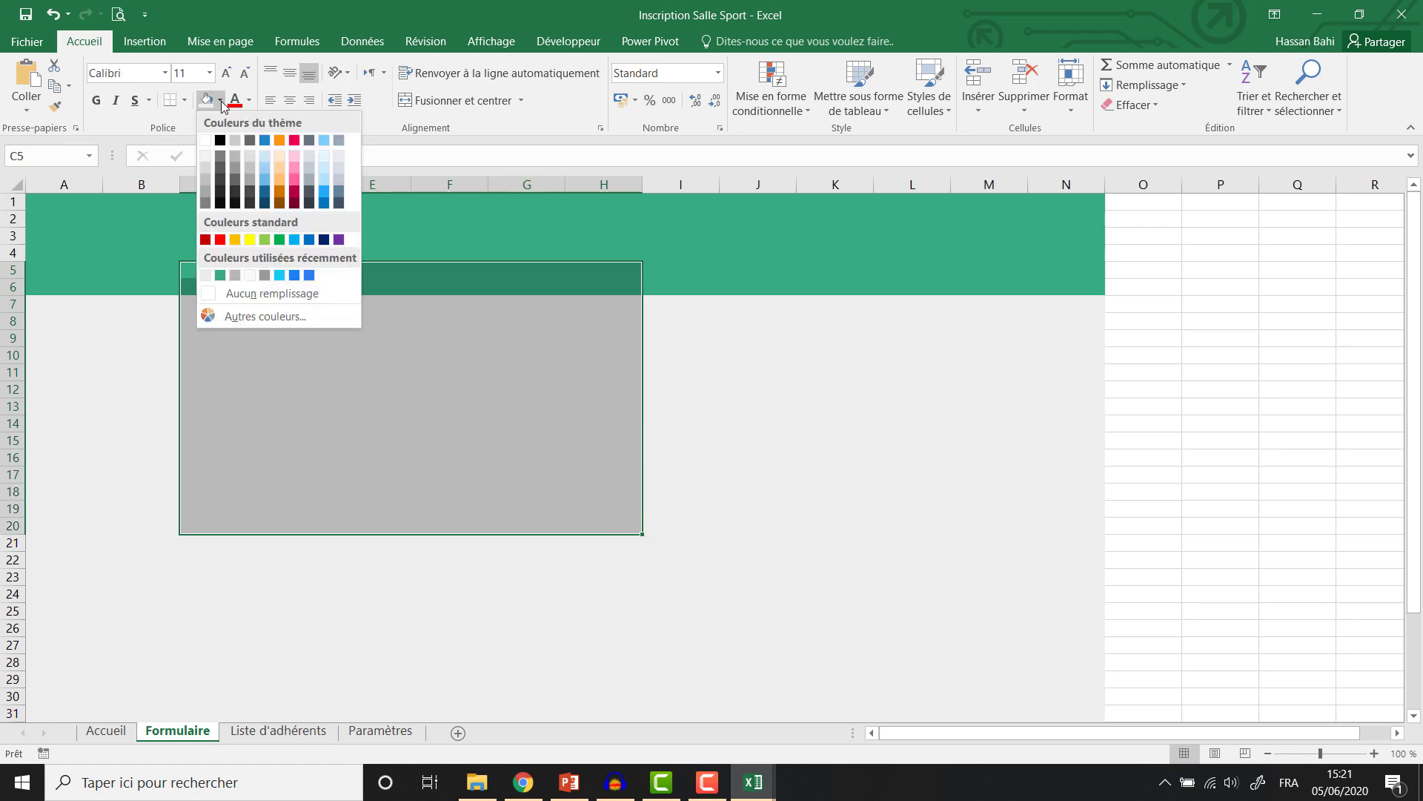
left_click(207, 140)
scroll(318, 325, "up", 3, "ctrl")
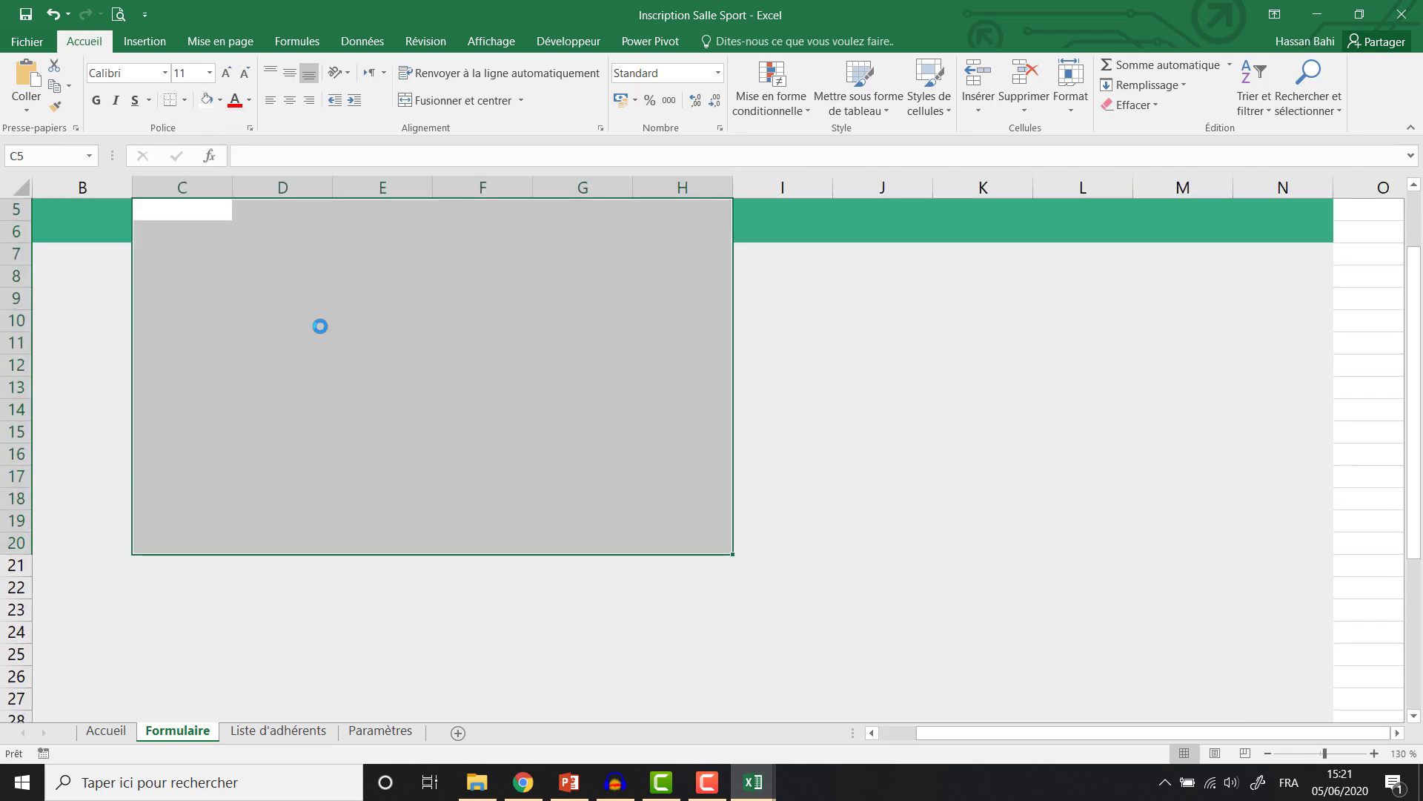
scroll(318, 324, "up", 2)
left_click(901, 737)
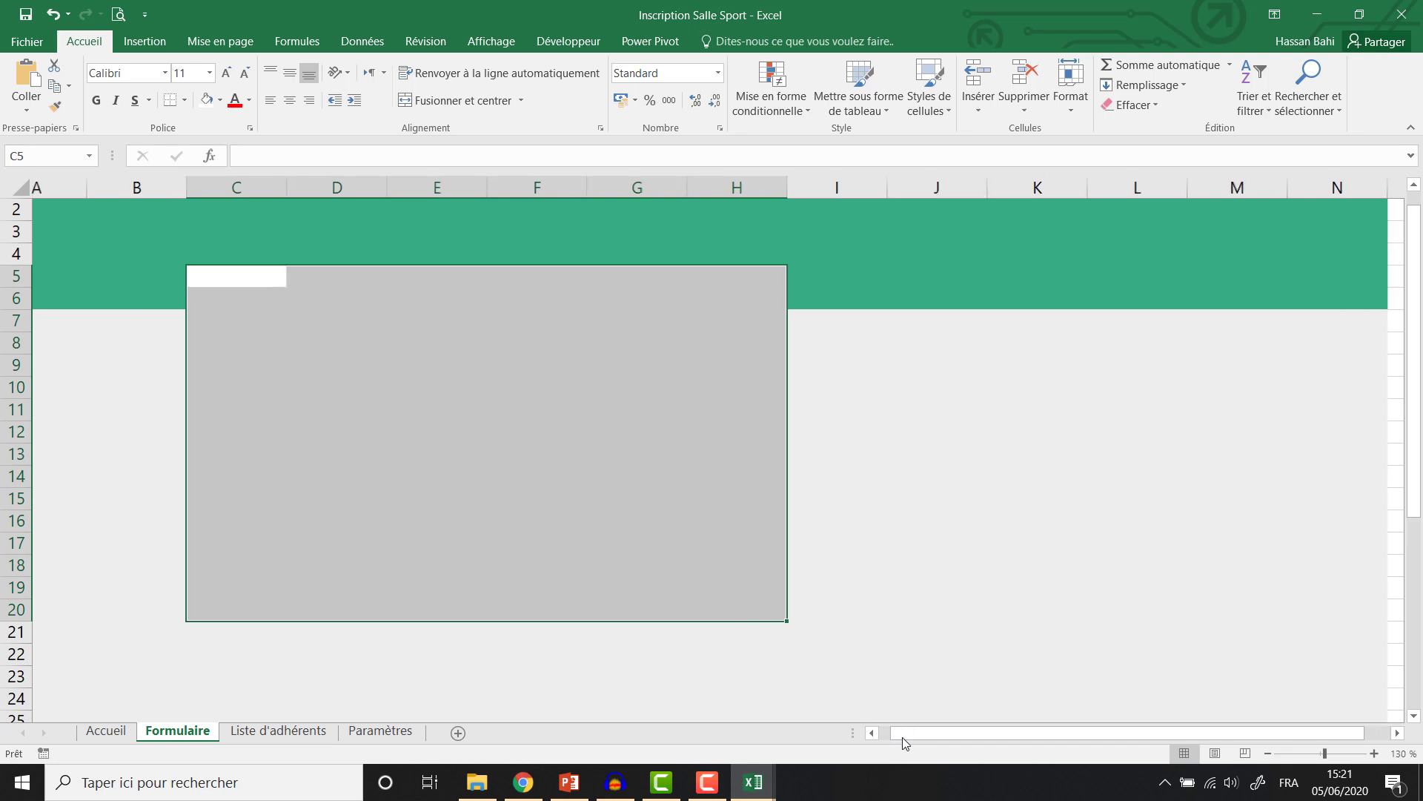
left_click(1324, 754)
left_click(1324, 754)
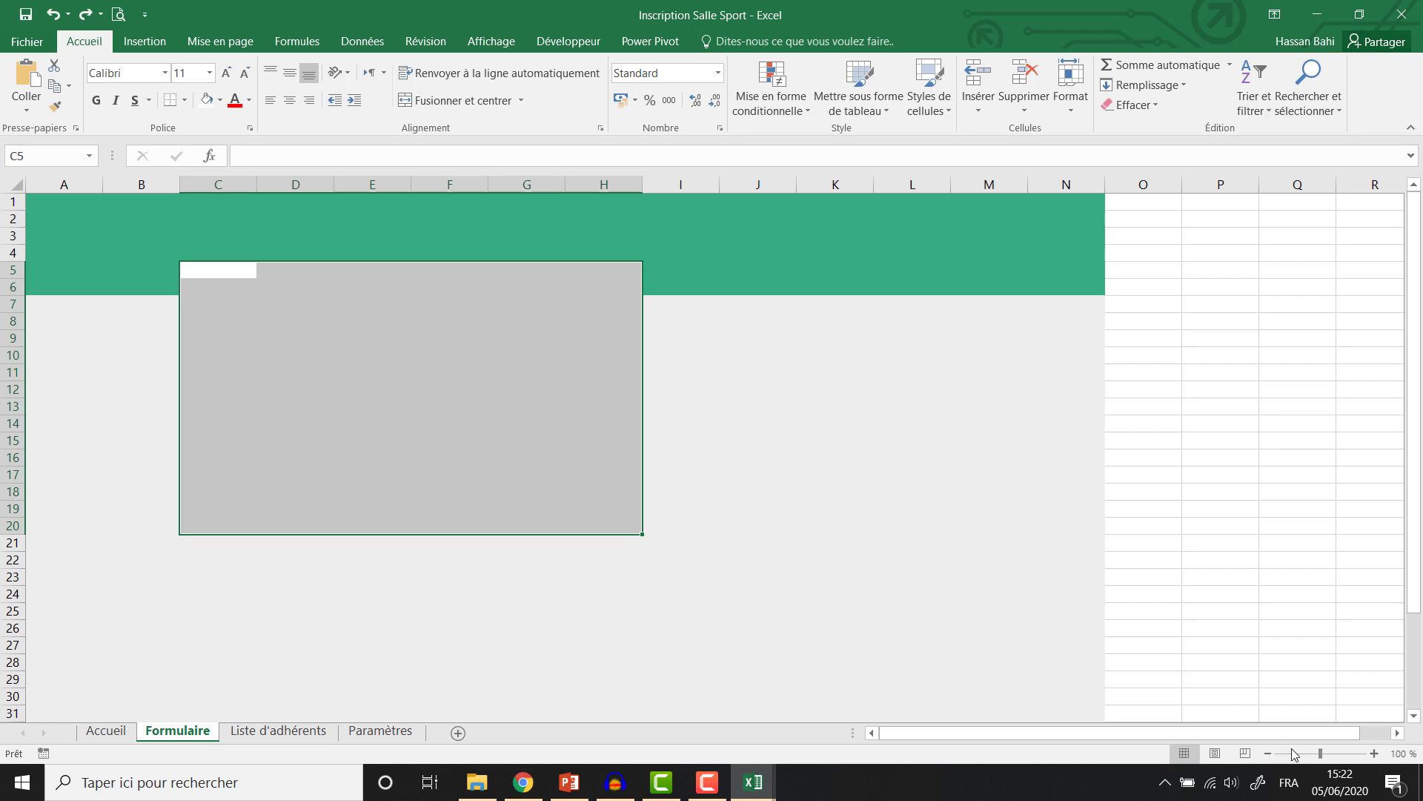
left_click(549, 425)
left_click_drag(1327, 756, 1323, 756)
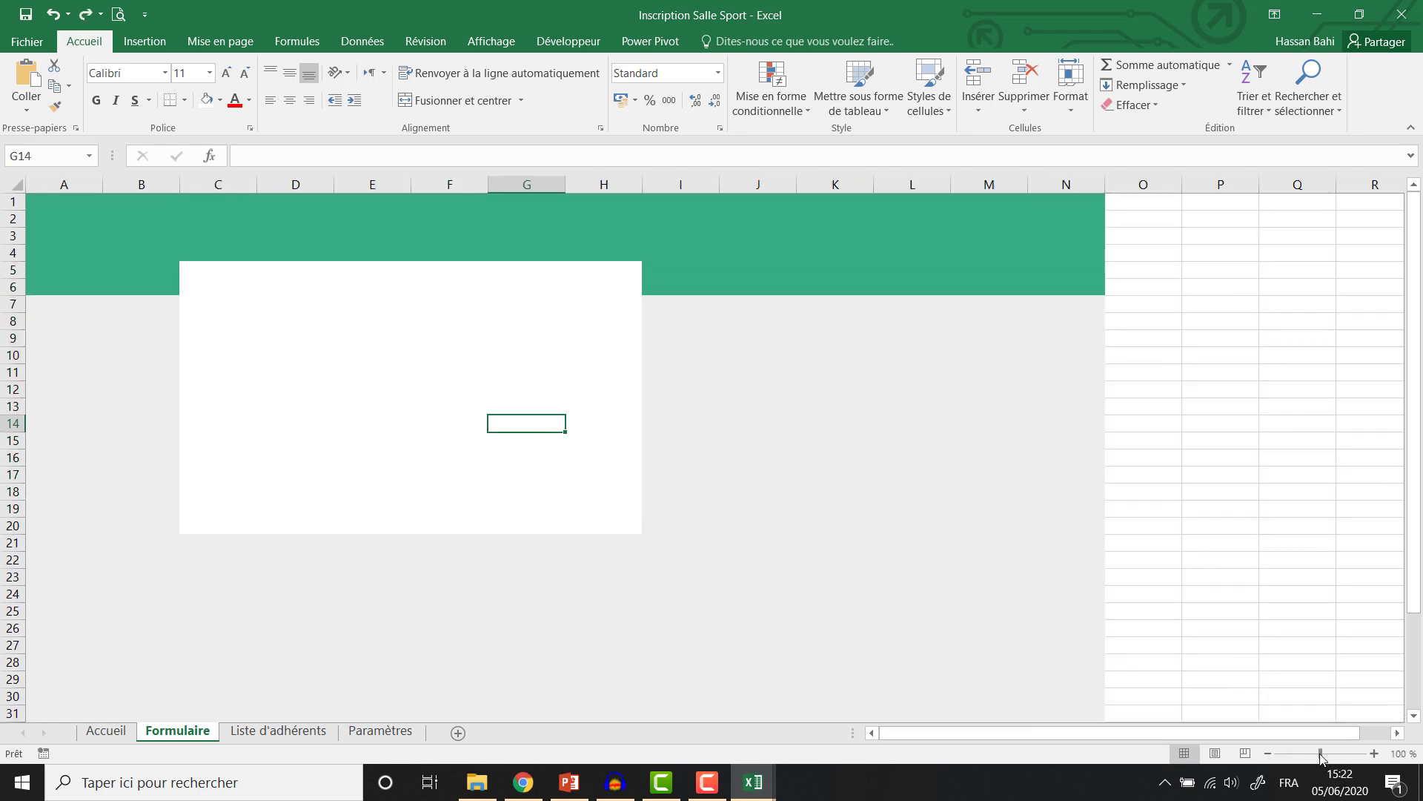
left_click(1327, 754)
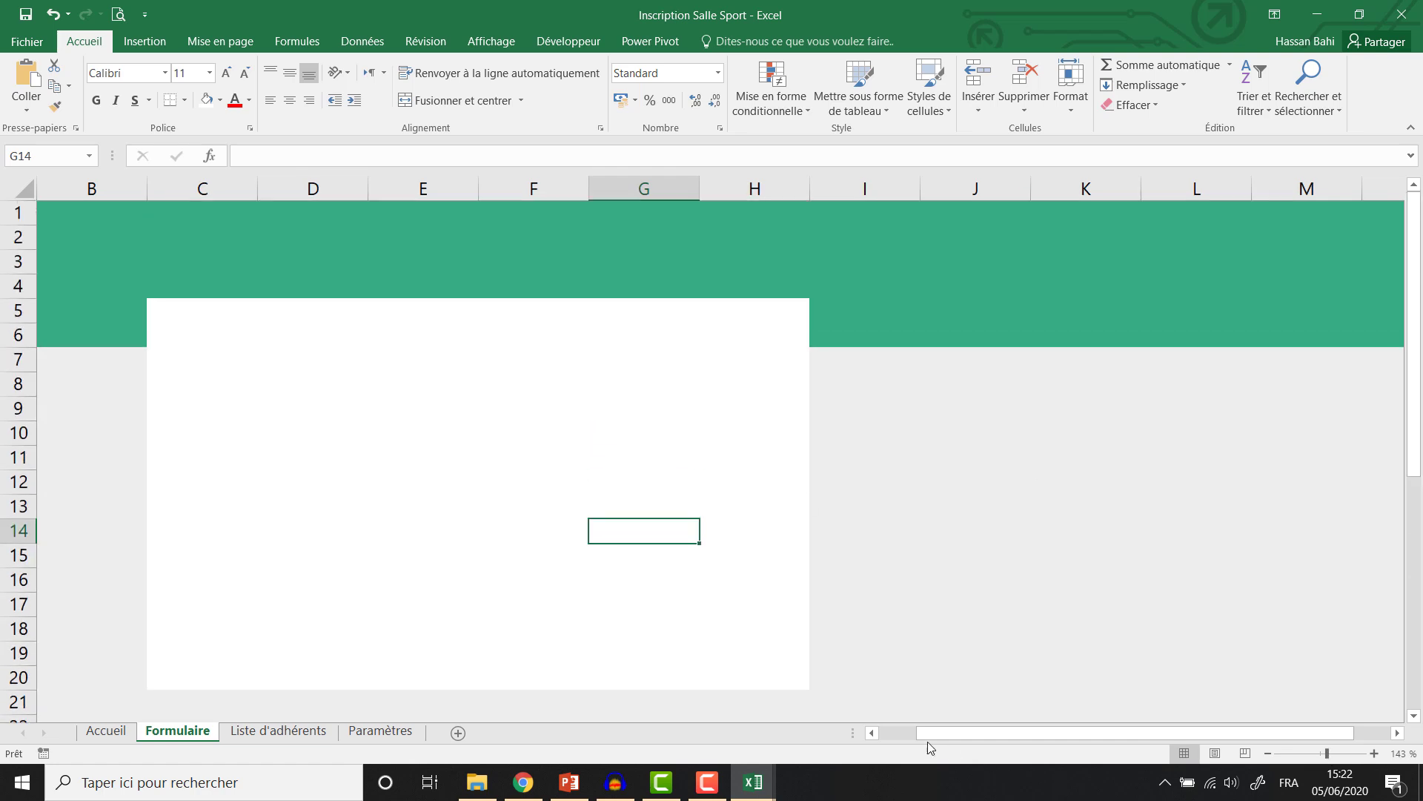
left_click_drag(928, 741, 899, 738)
Merge D1:G3 and enter the title 'Formulaire d'insciption'.
left_click(302, 235)
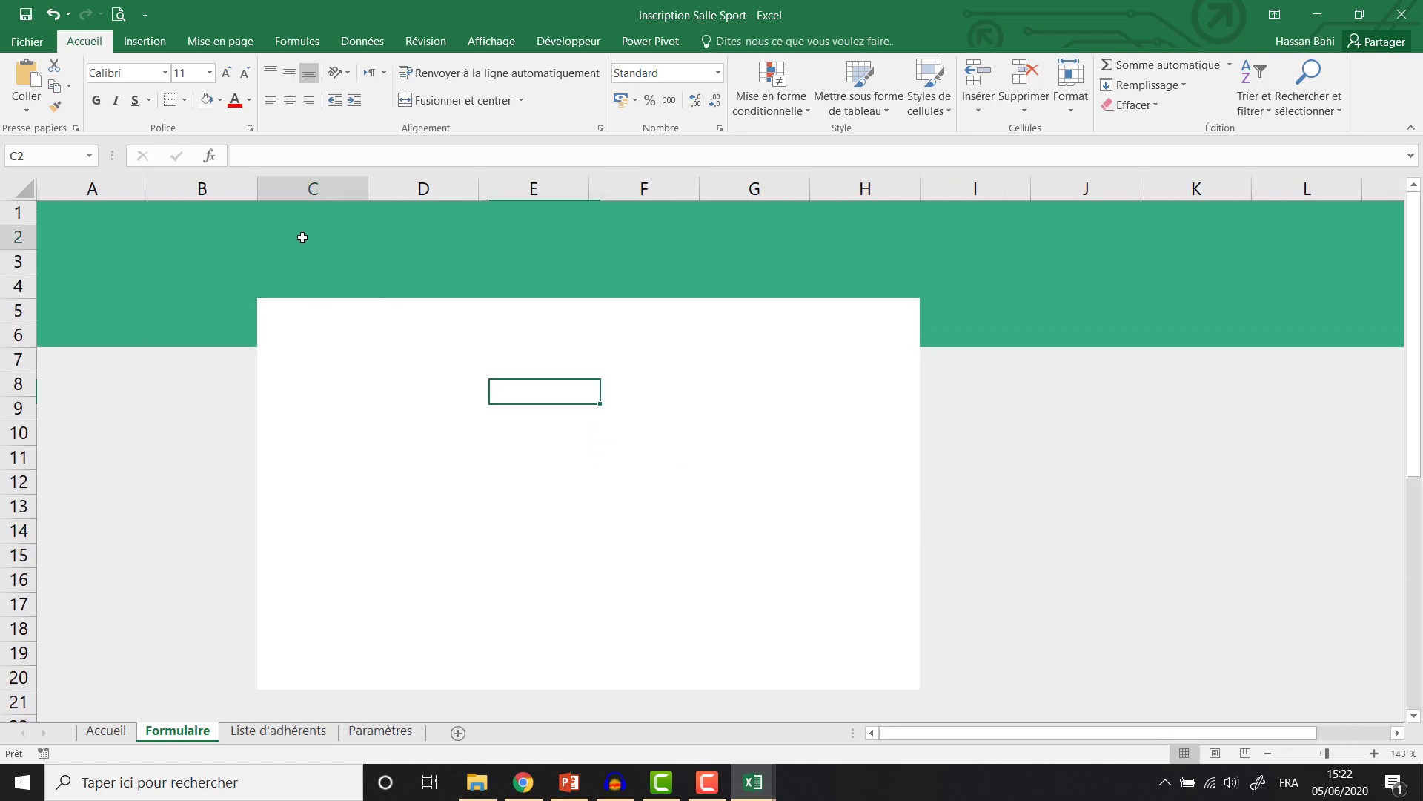
left_click_drag(381, 216, 734, 267)
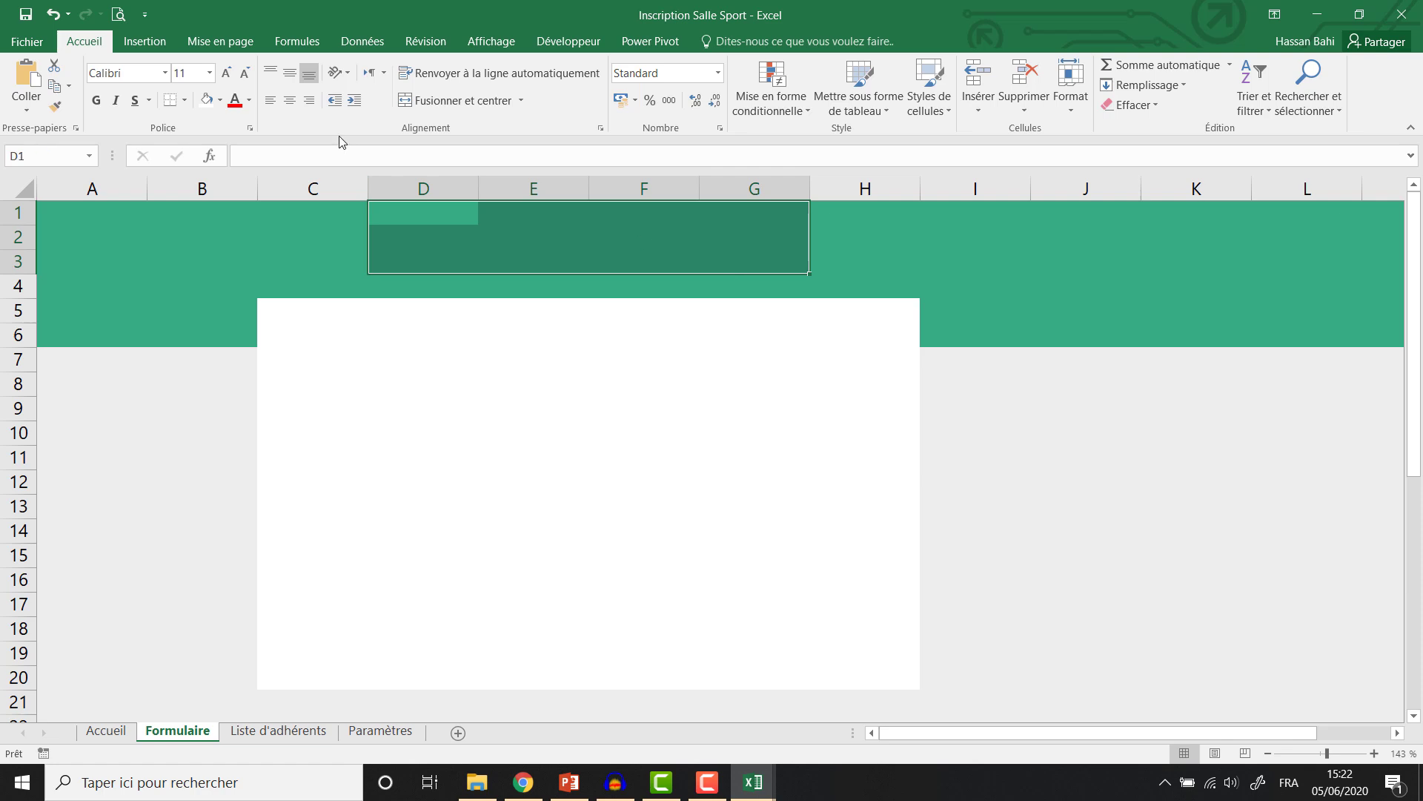
left_click(456, 100)
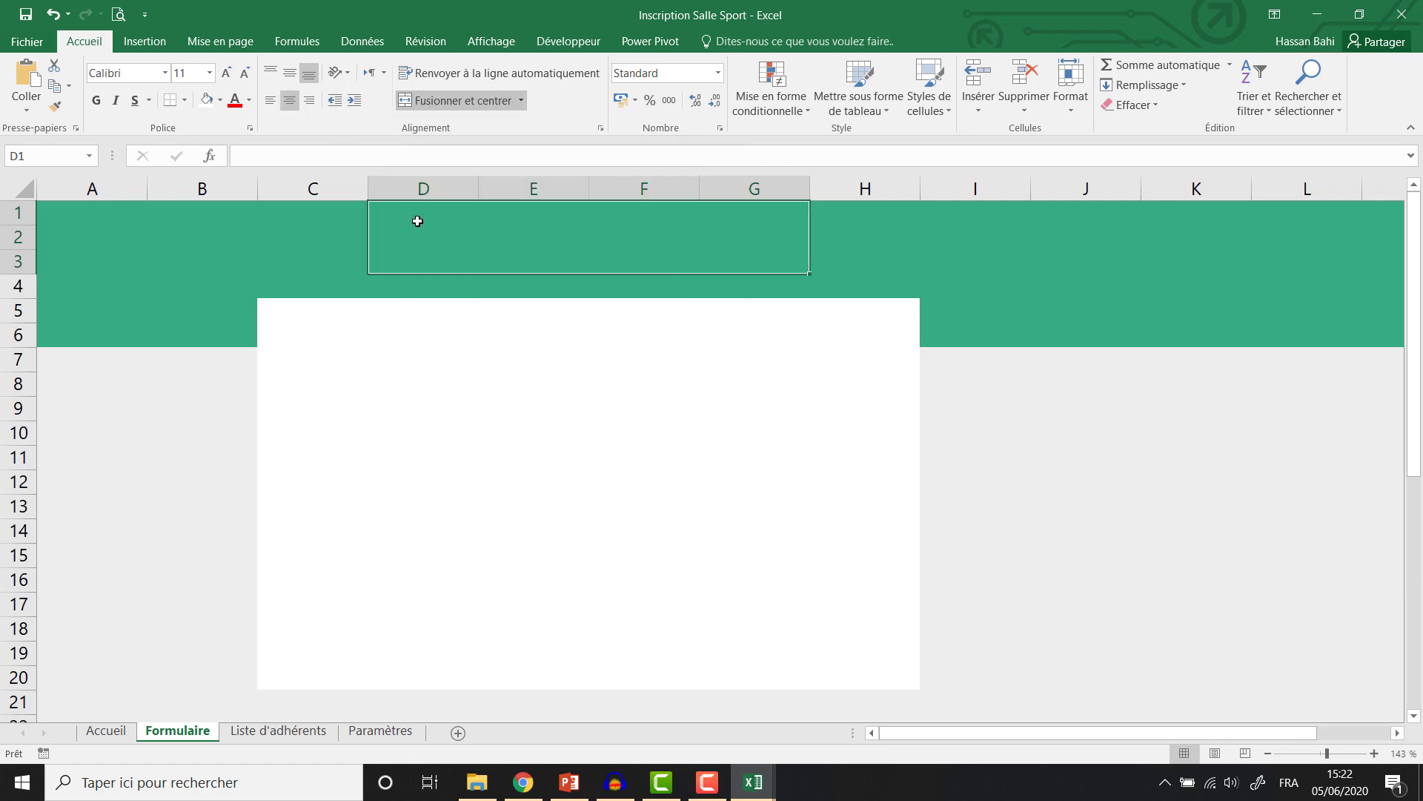
left_click(386, 148)
type("Formulaire d'in")
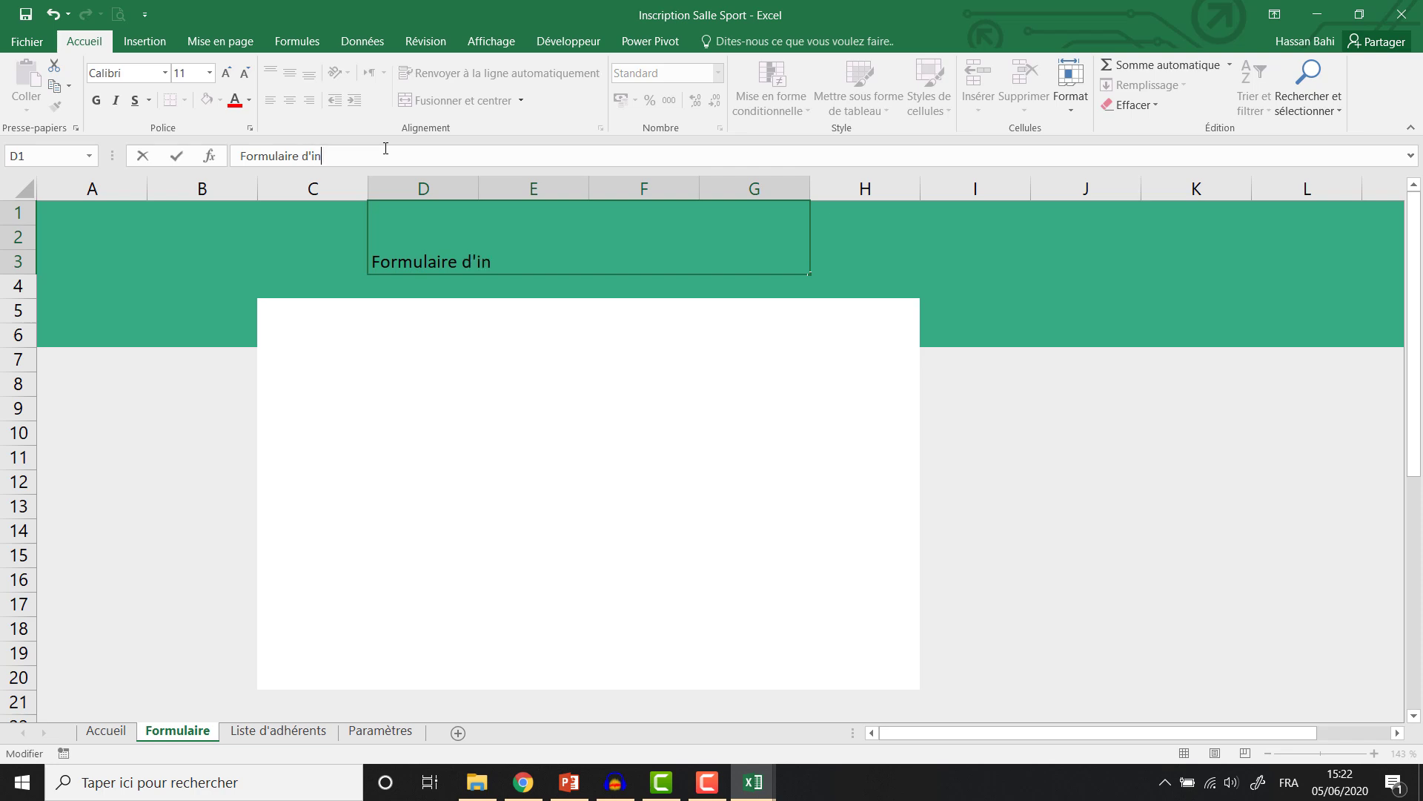
type("sciption")
left_click(537, 242)
Format the title vertically centred, bold, Product Sans, white, size 20.
left_click(290, 73)
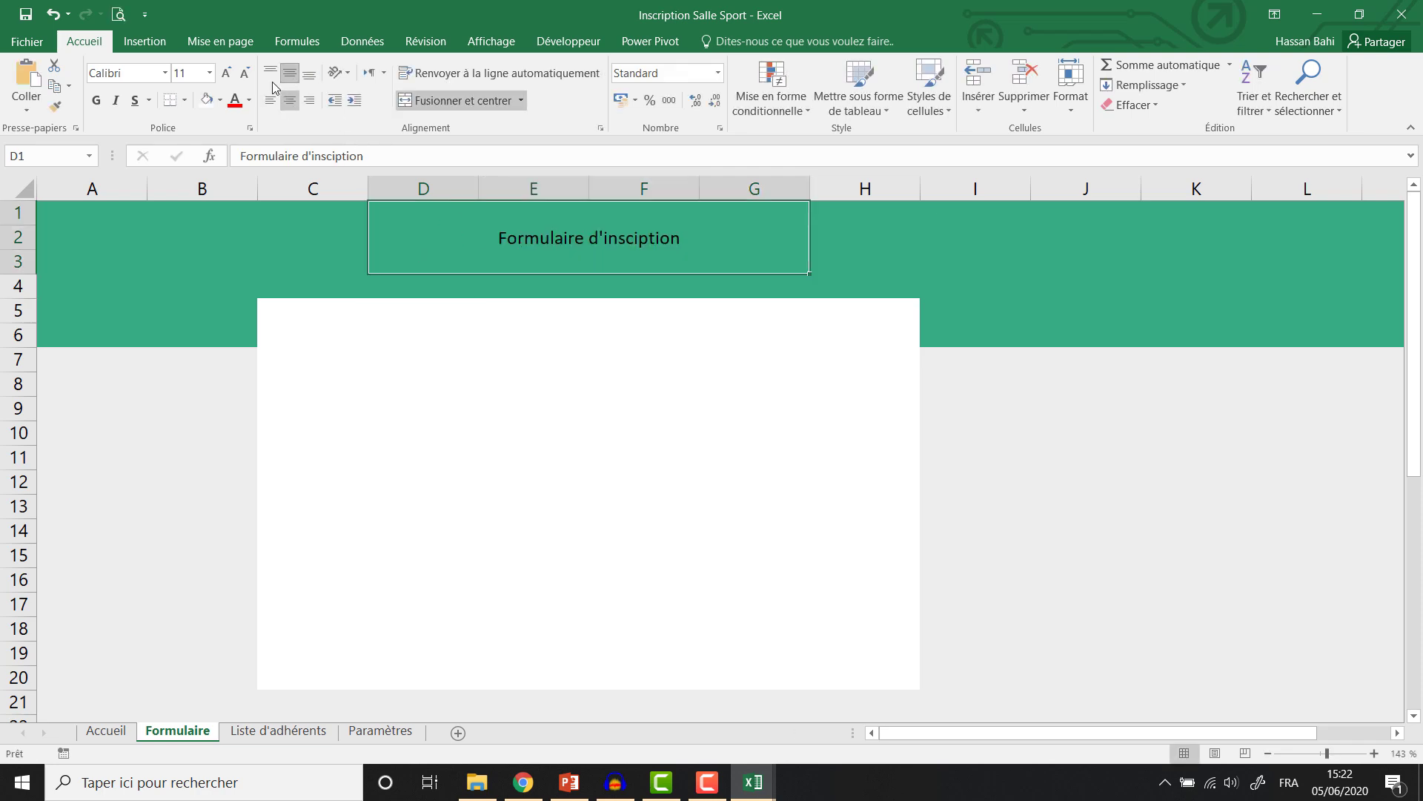
left_click(95, 100)
left_click(138, 74)
type("Product Sans")
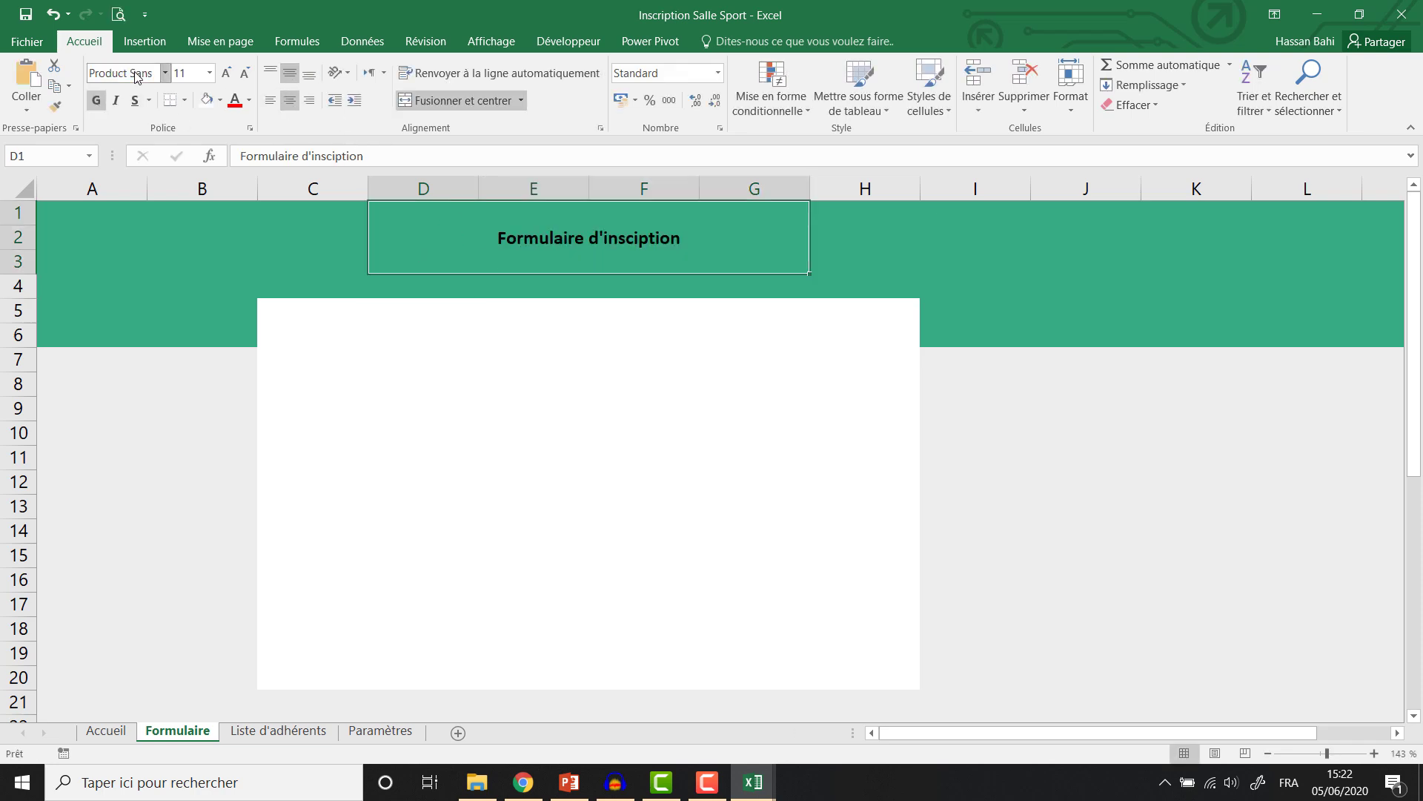
key("Return")
left_click(249, 100)
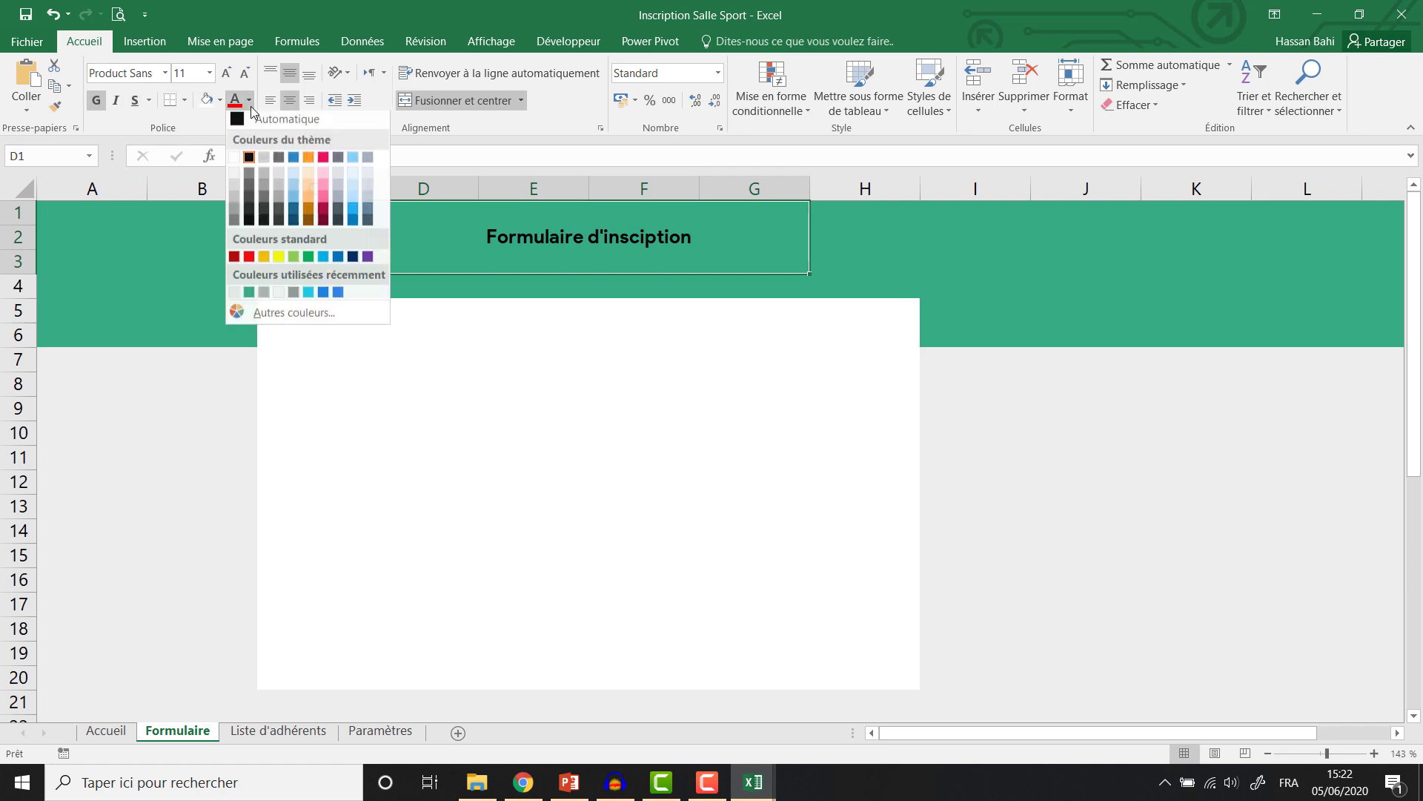
left_click(242, 156)
left_click(227, 73)
left_click(228, 76)
left_click(229, 76)
left_click(228, 76)
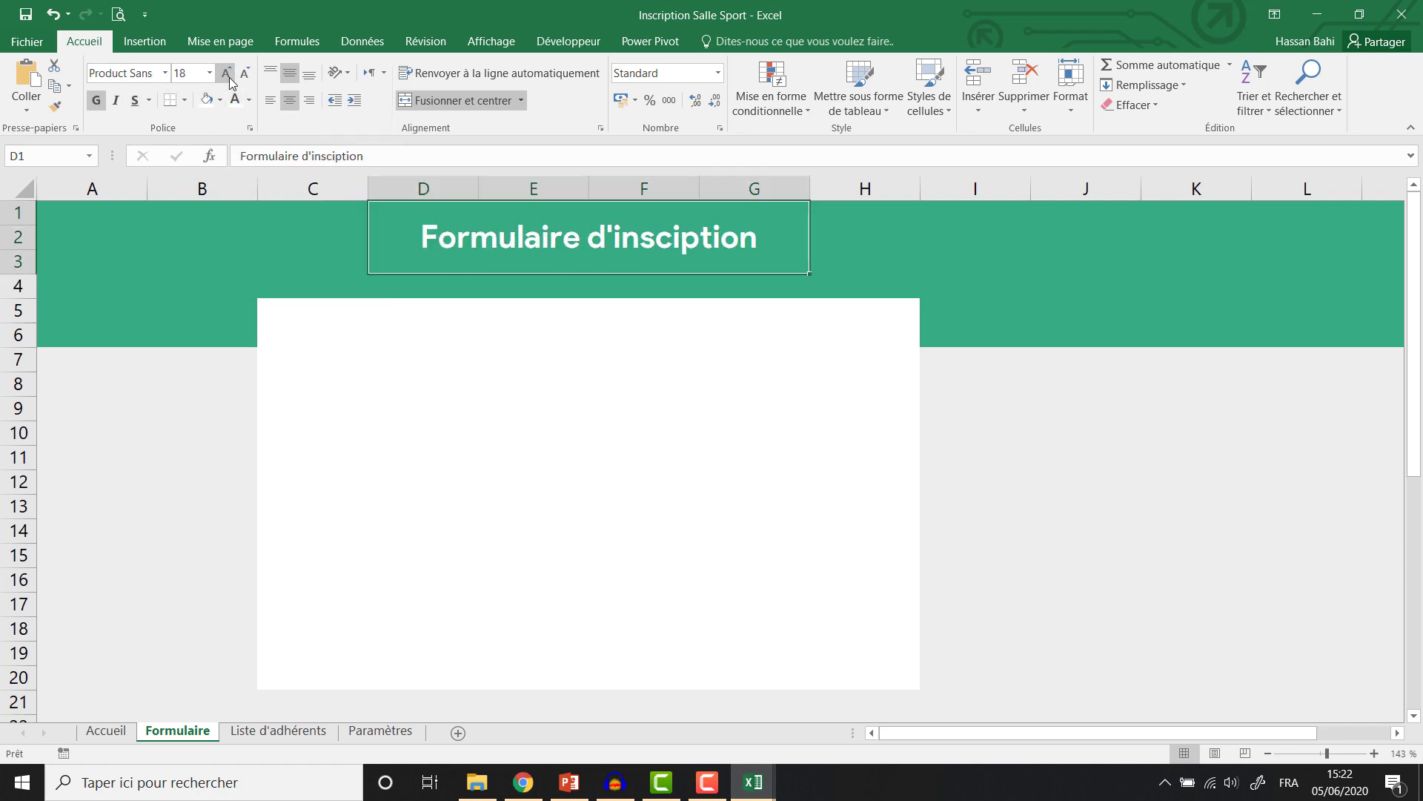
left_click(228, 76)
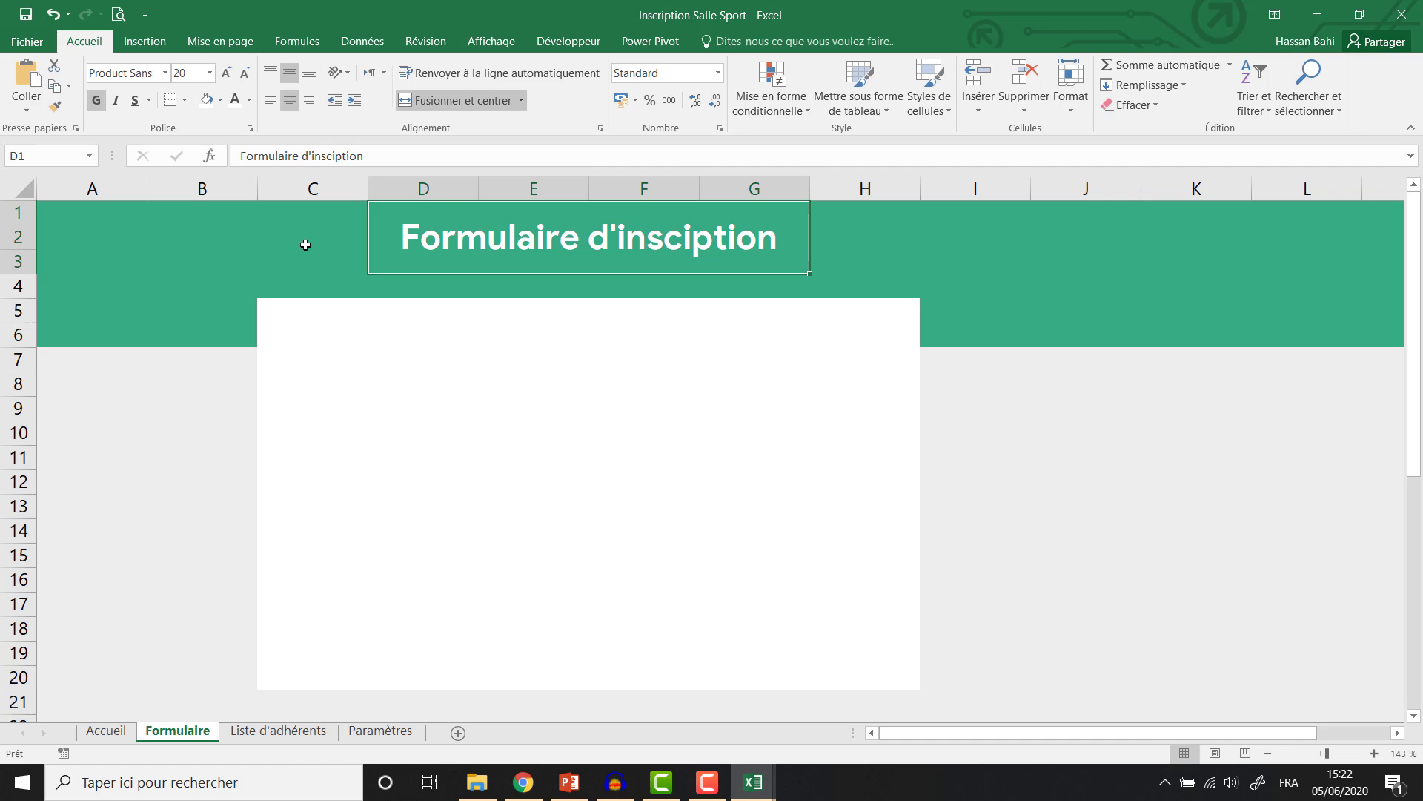
left_click(306, 245)
Insert the muscle picture into the Formulaire sheet.
left_click(144, 41)
left_click(228, 82)
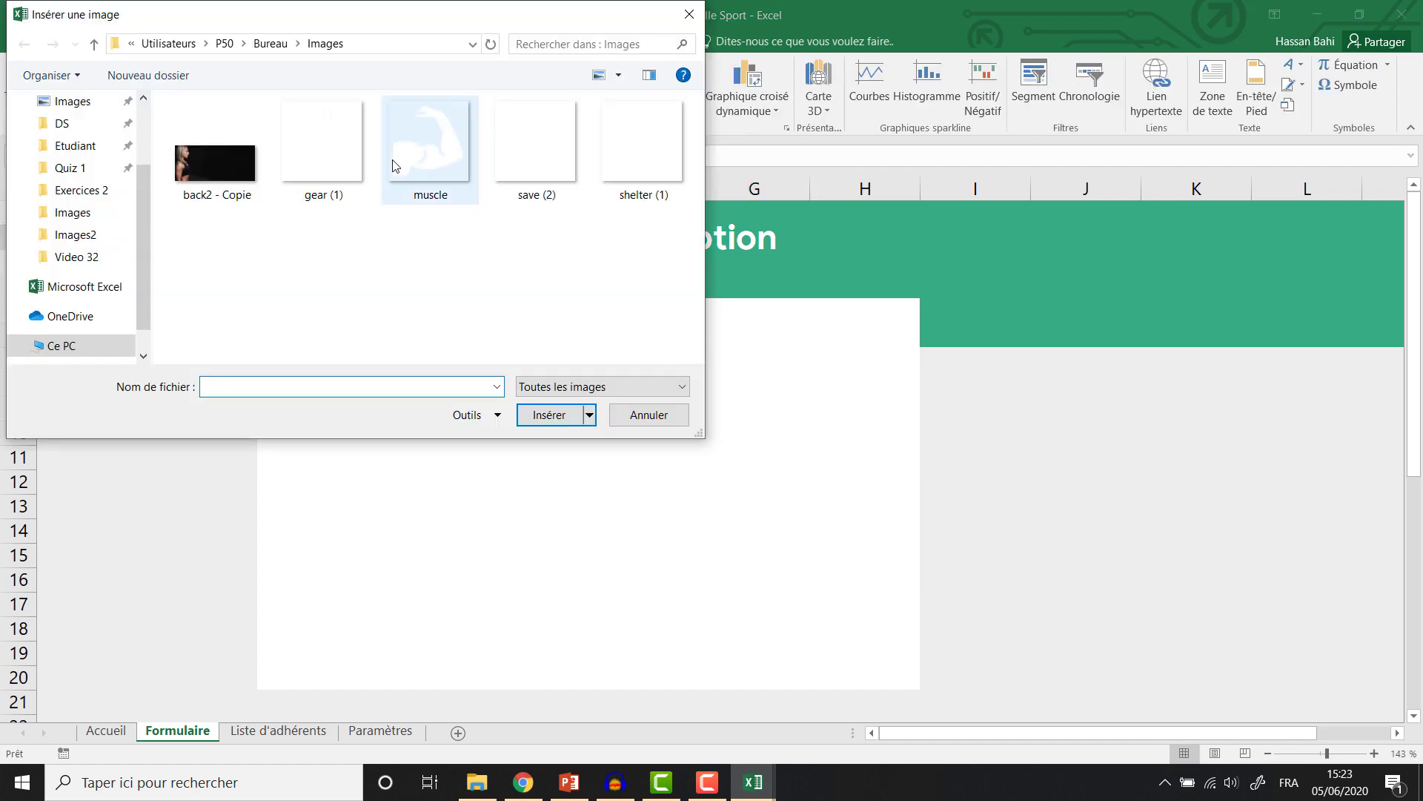
left_click(430, 149)
left_click(553, 415)
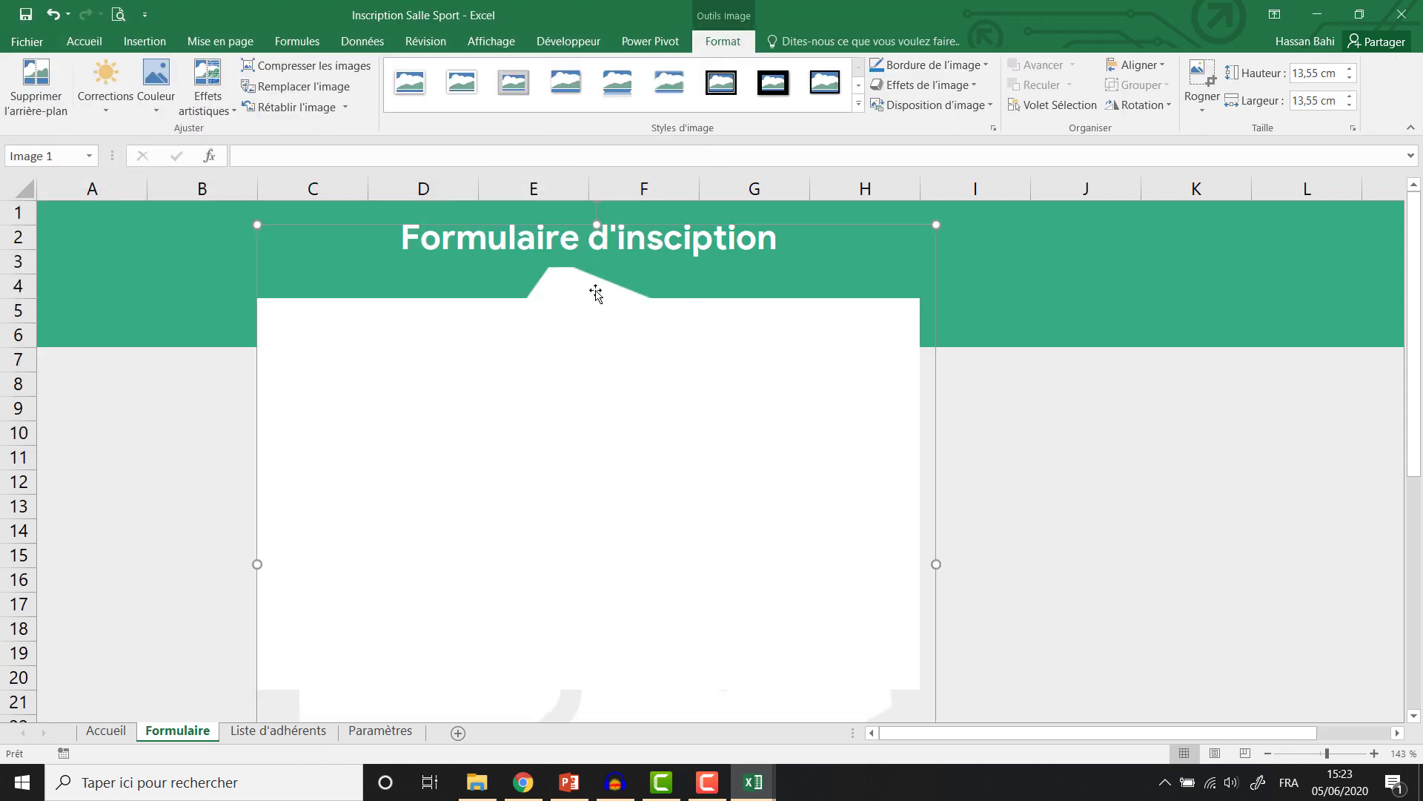
left_click_drag(856, 246, 1137, 275)
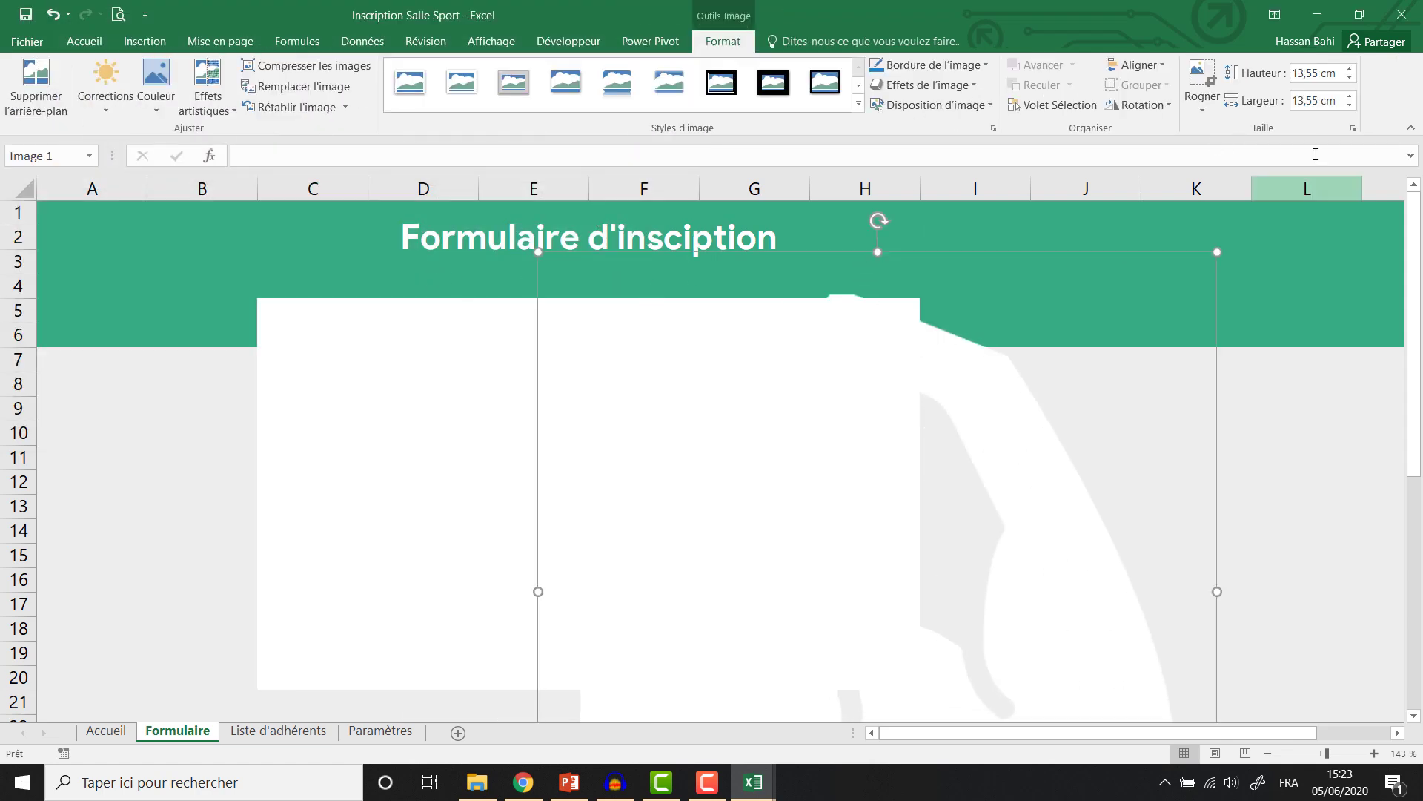
Resize the muscle icon to 1,5 cm high and place it beside the title.
left_click(1308, 74)
type("3")
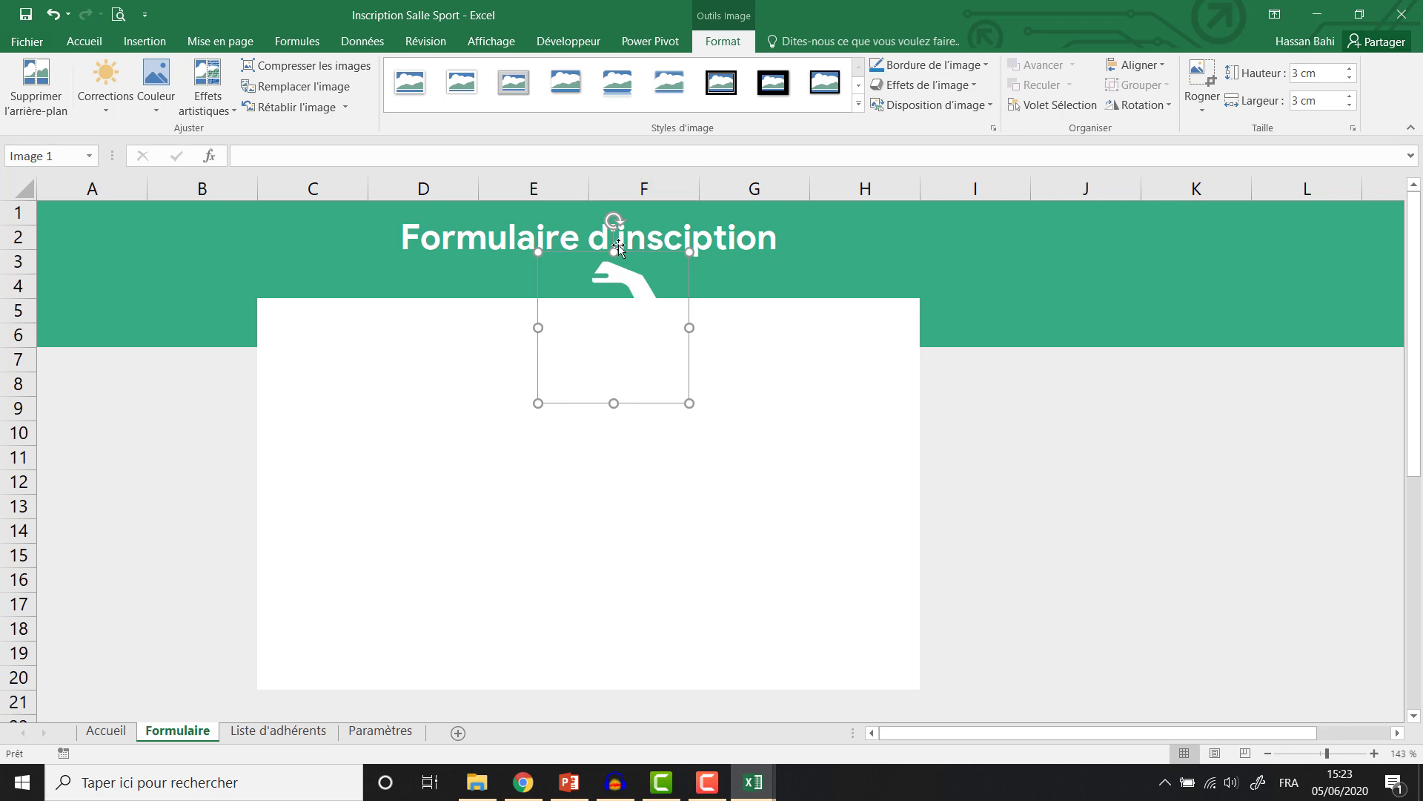
left_click_drag(653, 252, 370, 202)
double_click(1307, 73)
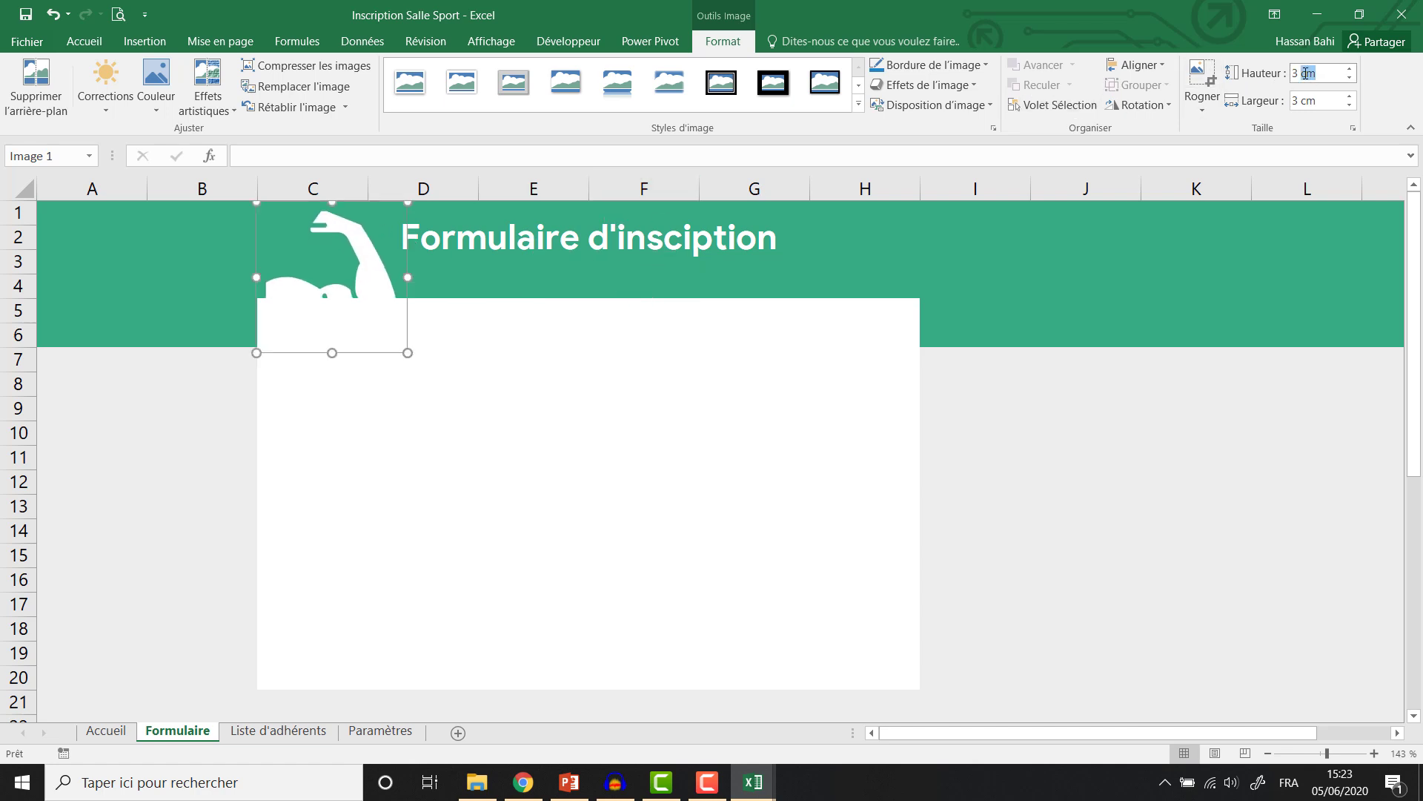
type("1,5")
key("Return")
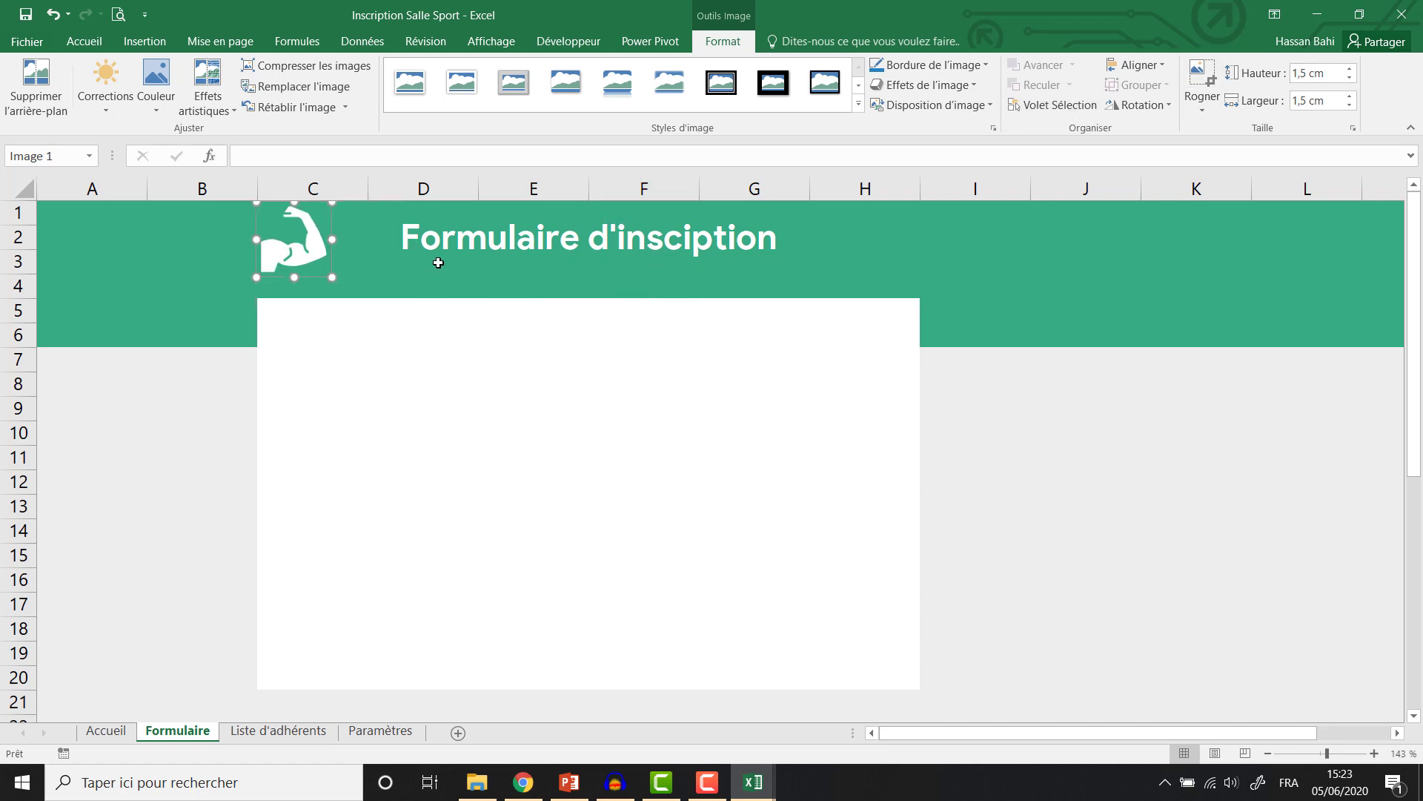
left_click_drag(297, 243, 852, 251)
Re-merge the title across C1:H3, pad it with spaces, and nudge the icon alongside.
left_click(489, 227)
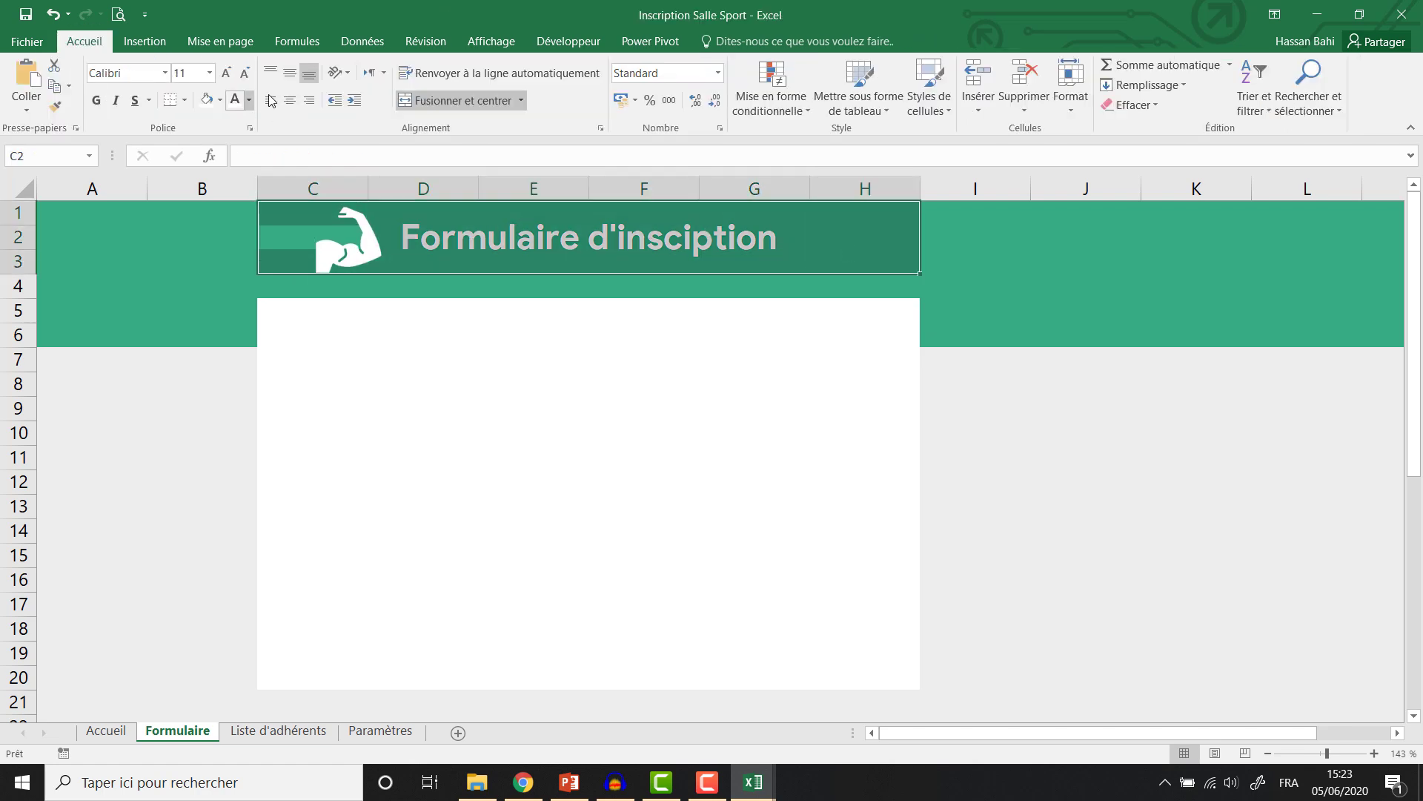
left_click(407, 102)
left_click(408, 103)
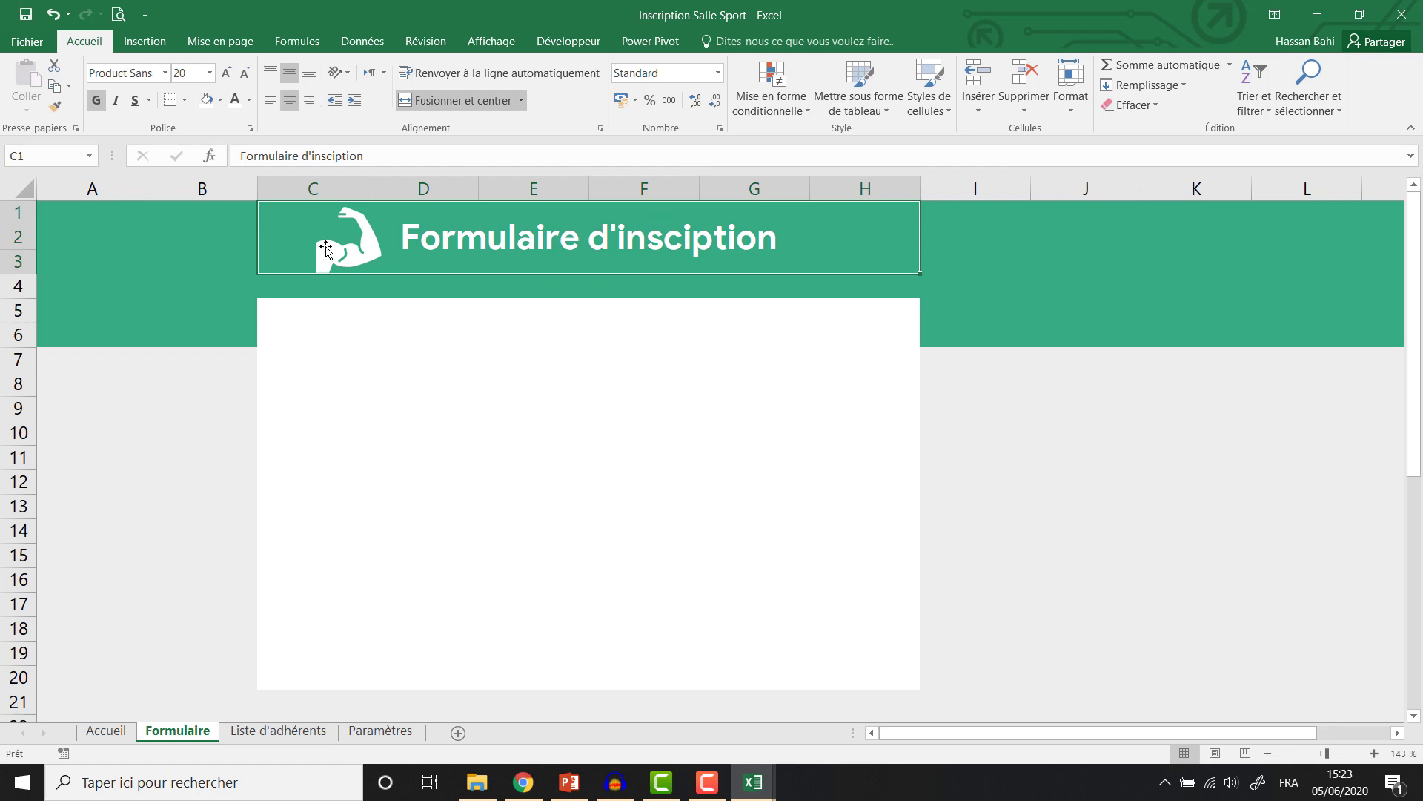
left_click(385, 239)
left_click(401, 233)
left_click(485, 353)
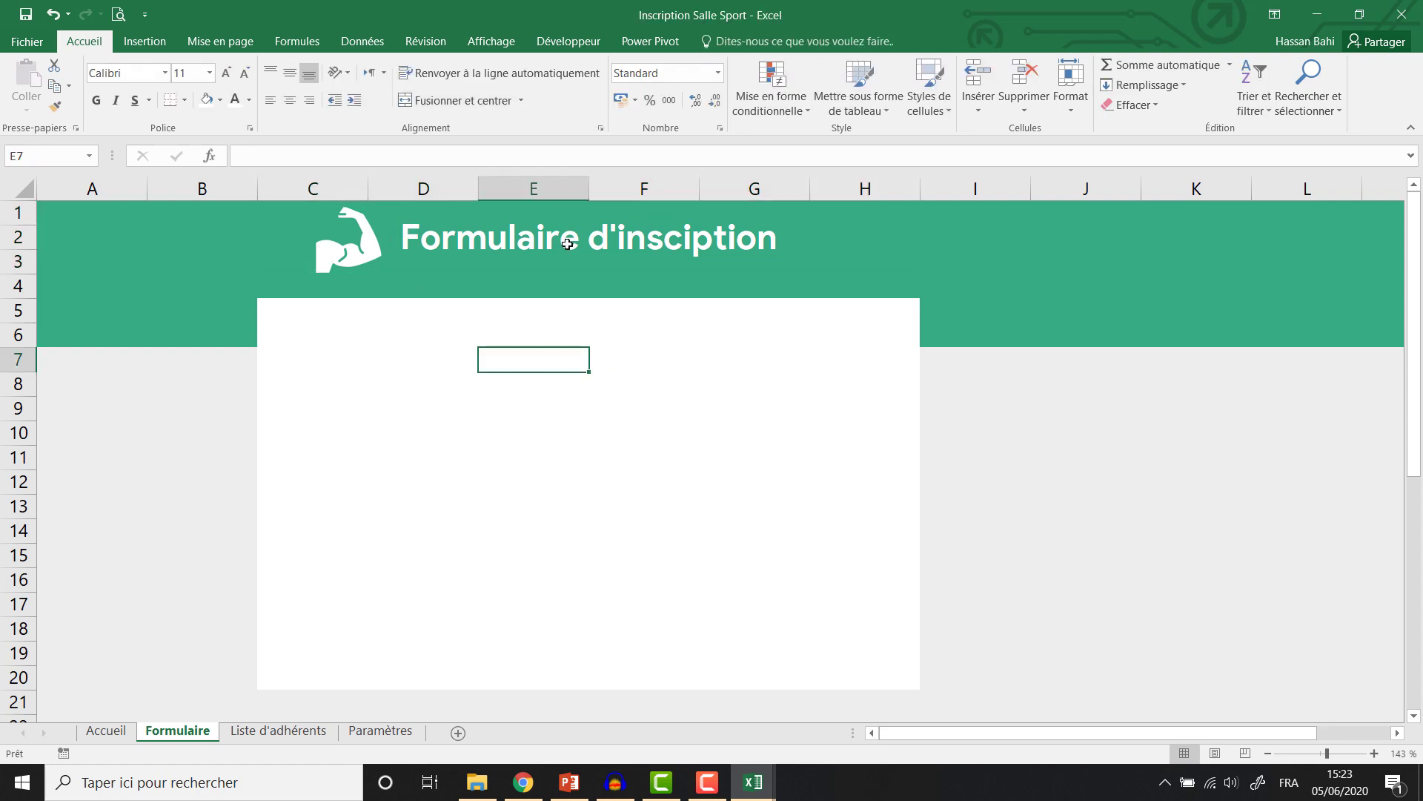
double_click(402, 236)
left_click(406, 356)
left_click(335, 249)
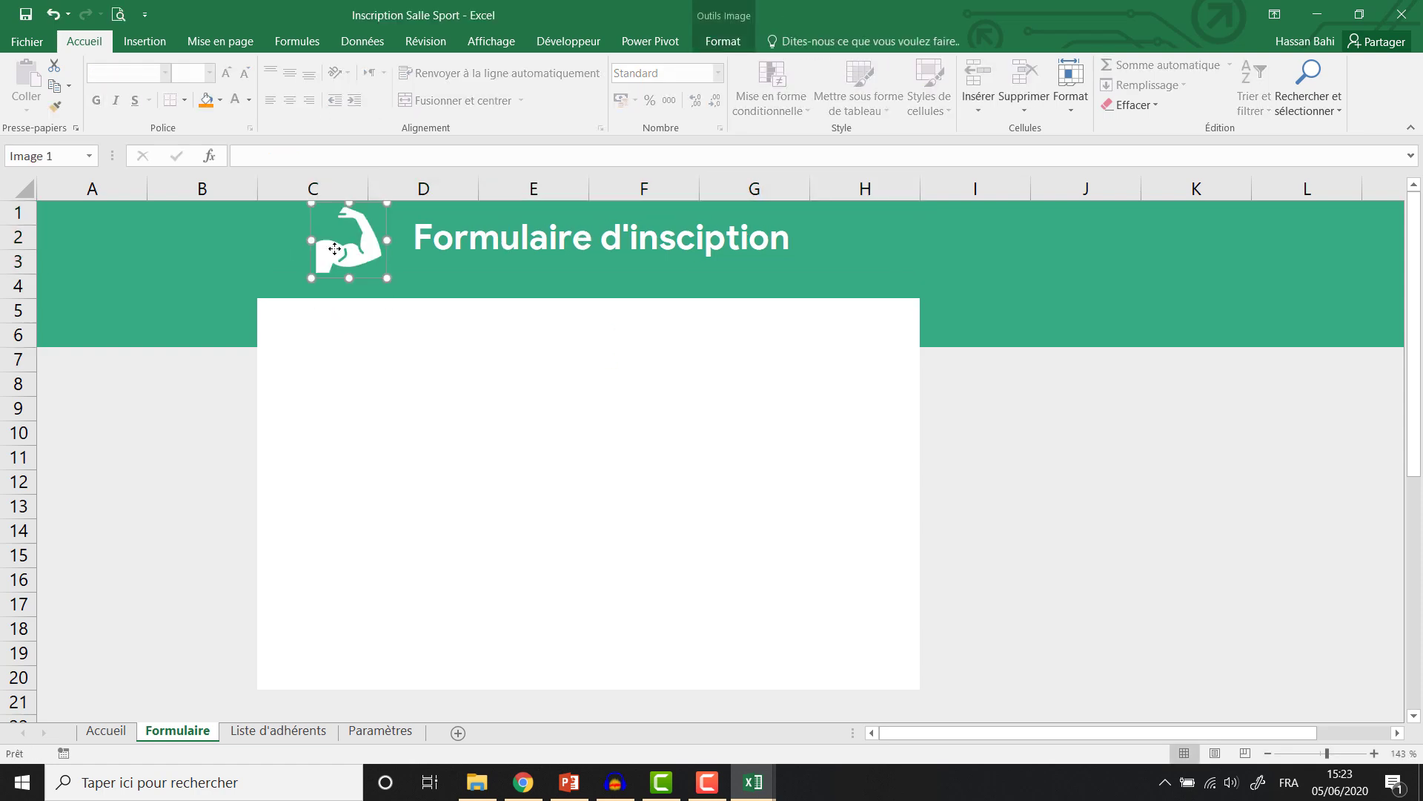
left_click_drag(335, 249, 346, 249)
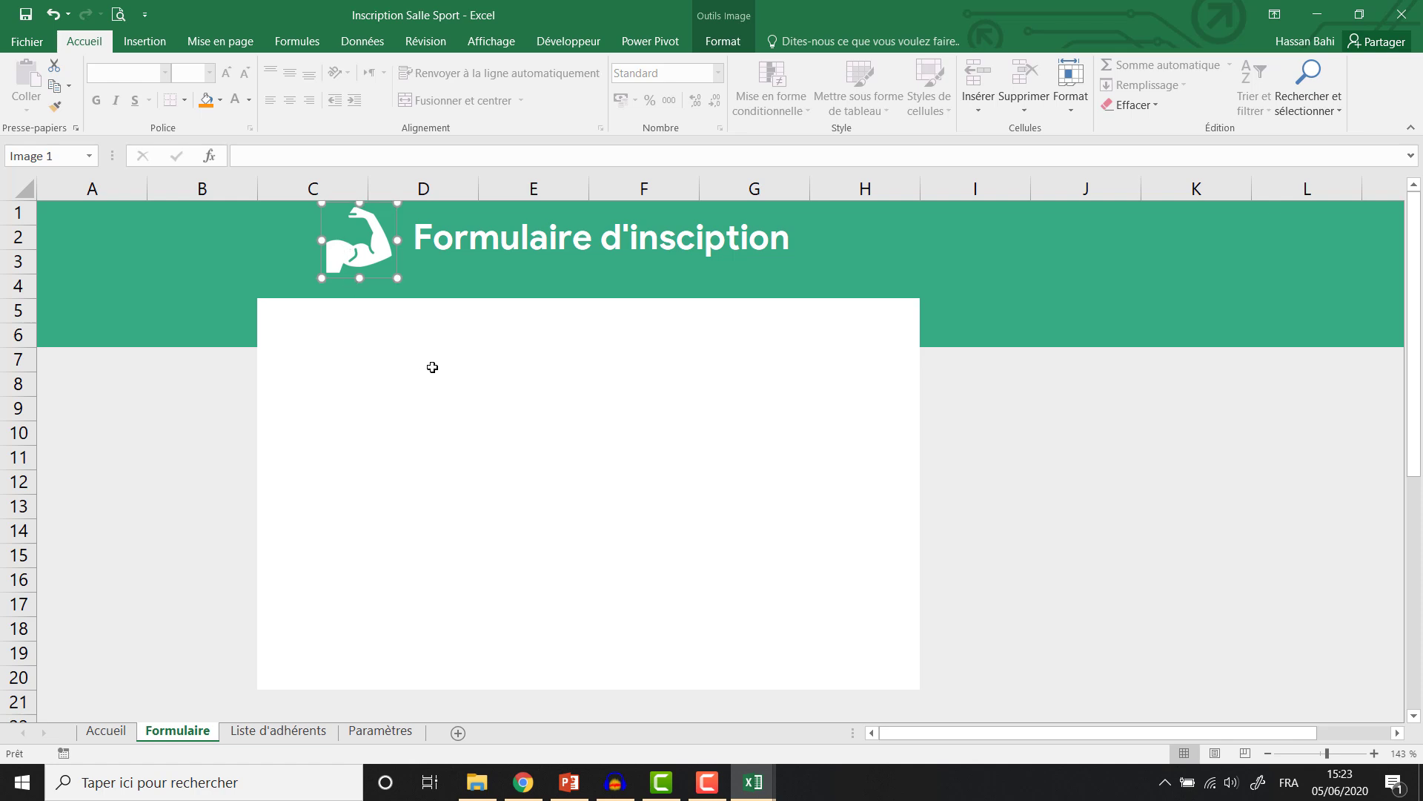
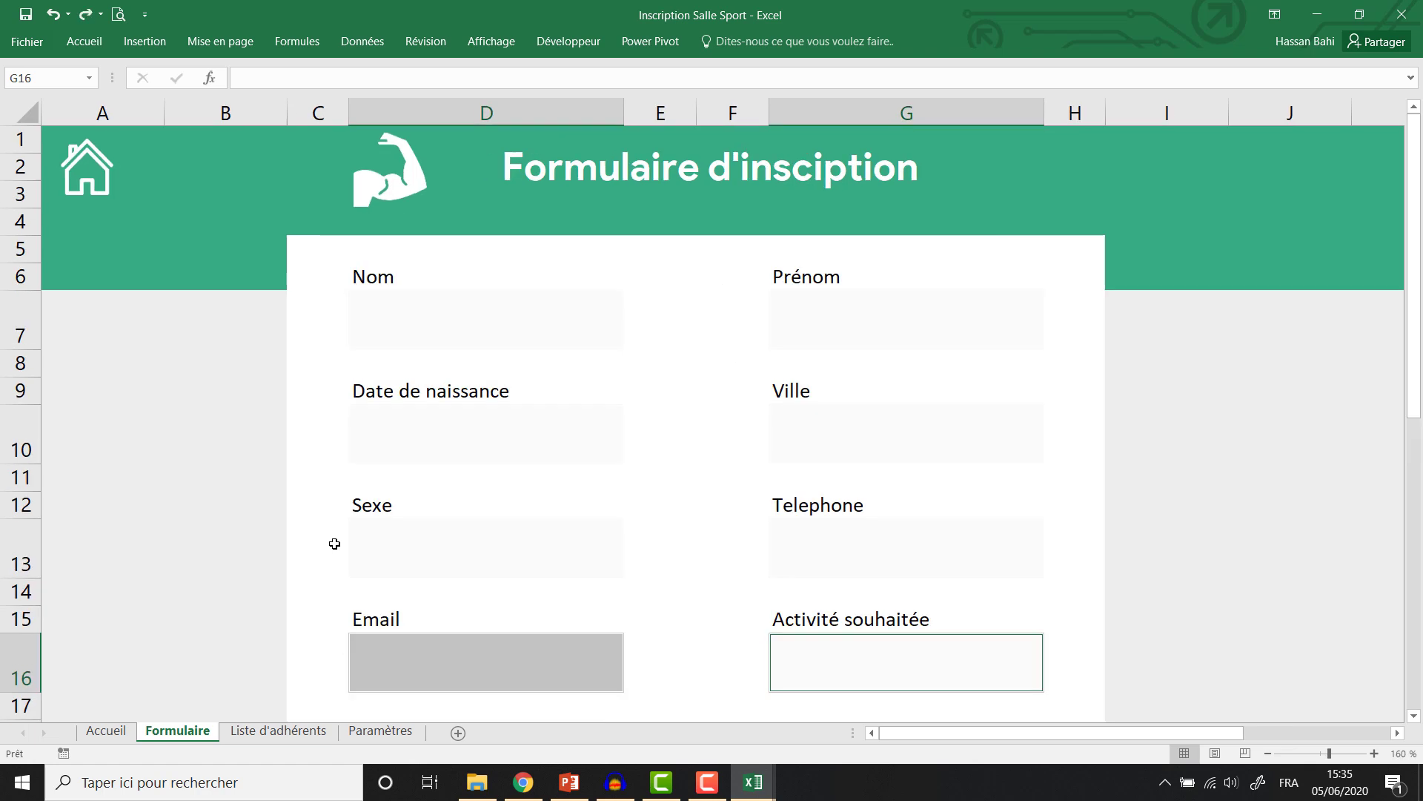
Zoom the Formulaire sheet to 140%.
left_click(1401, 754)
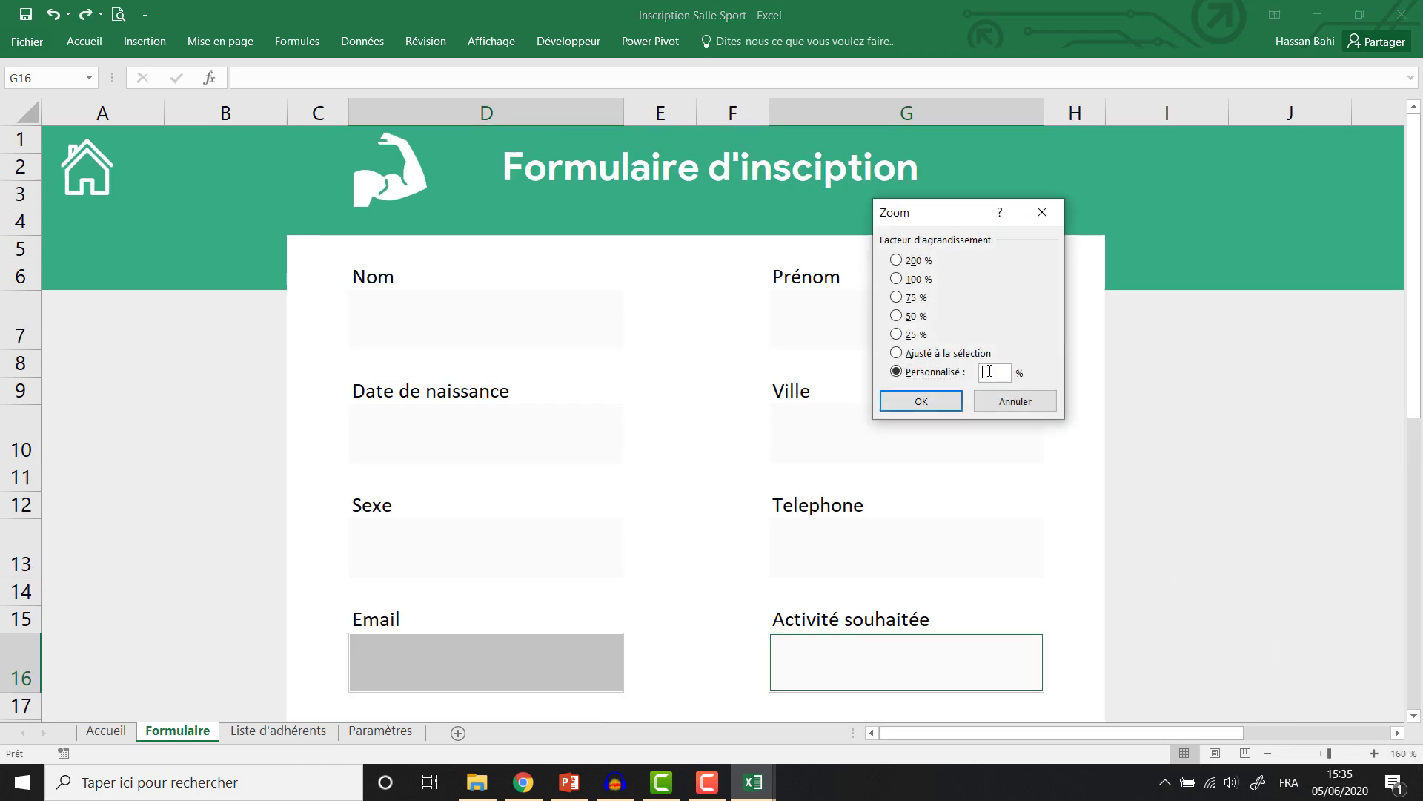
type("140")
key("Return")
left_click(550, 632)
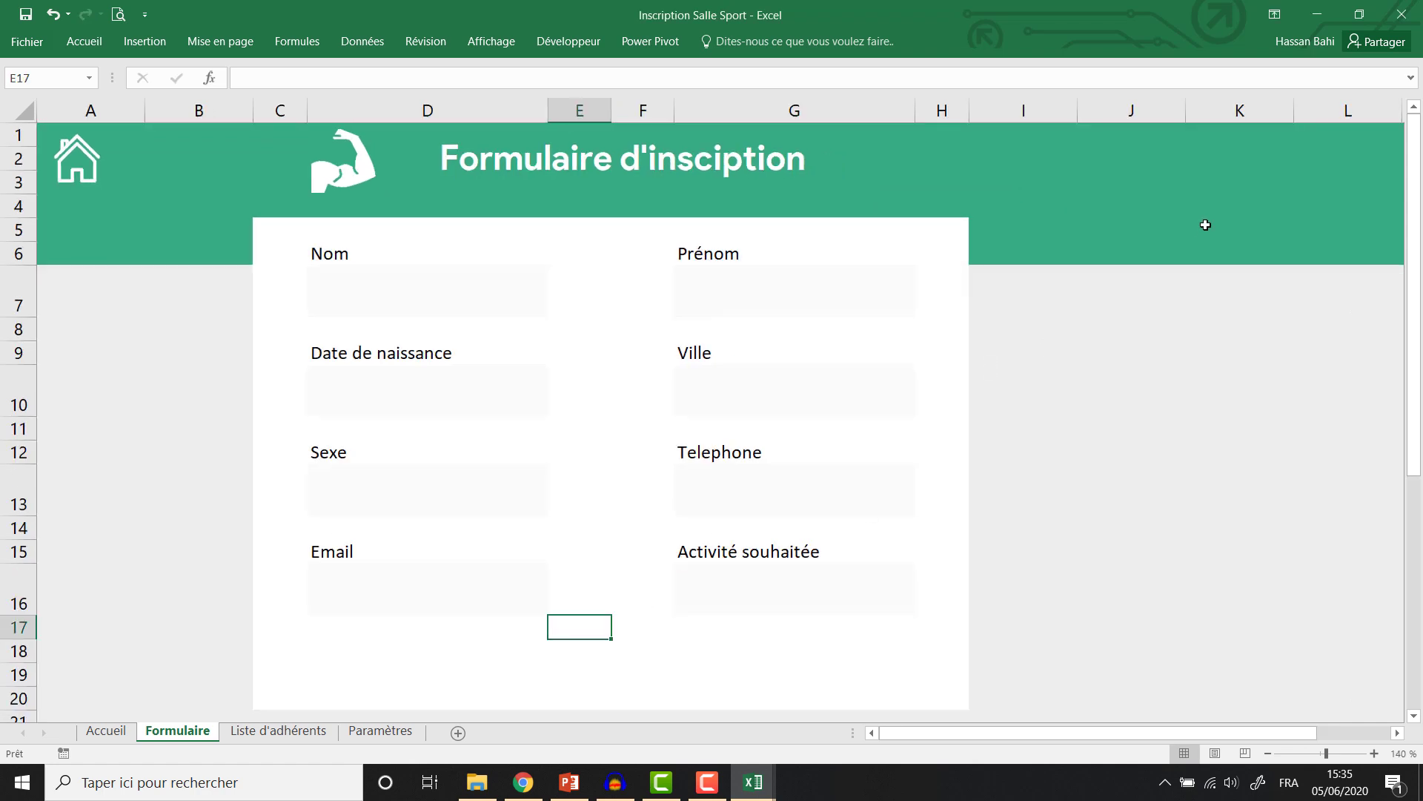
Insert a blank column at B for a wider left margin and delete row 20.
right_click(204, 112)
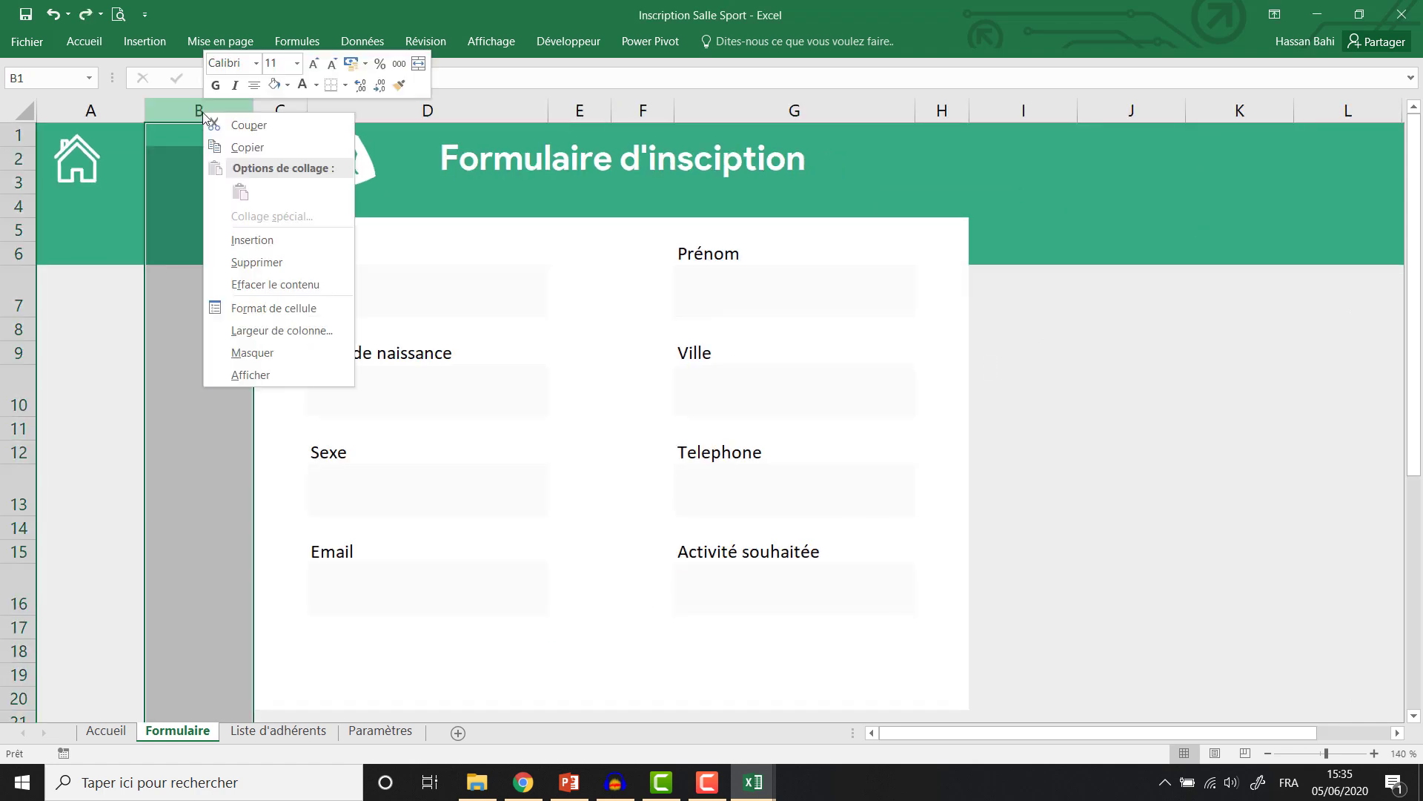
left_click(263, 241)
left_click(297, 391)
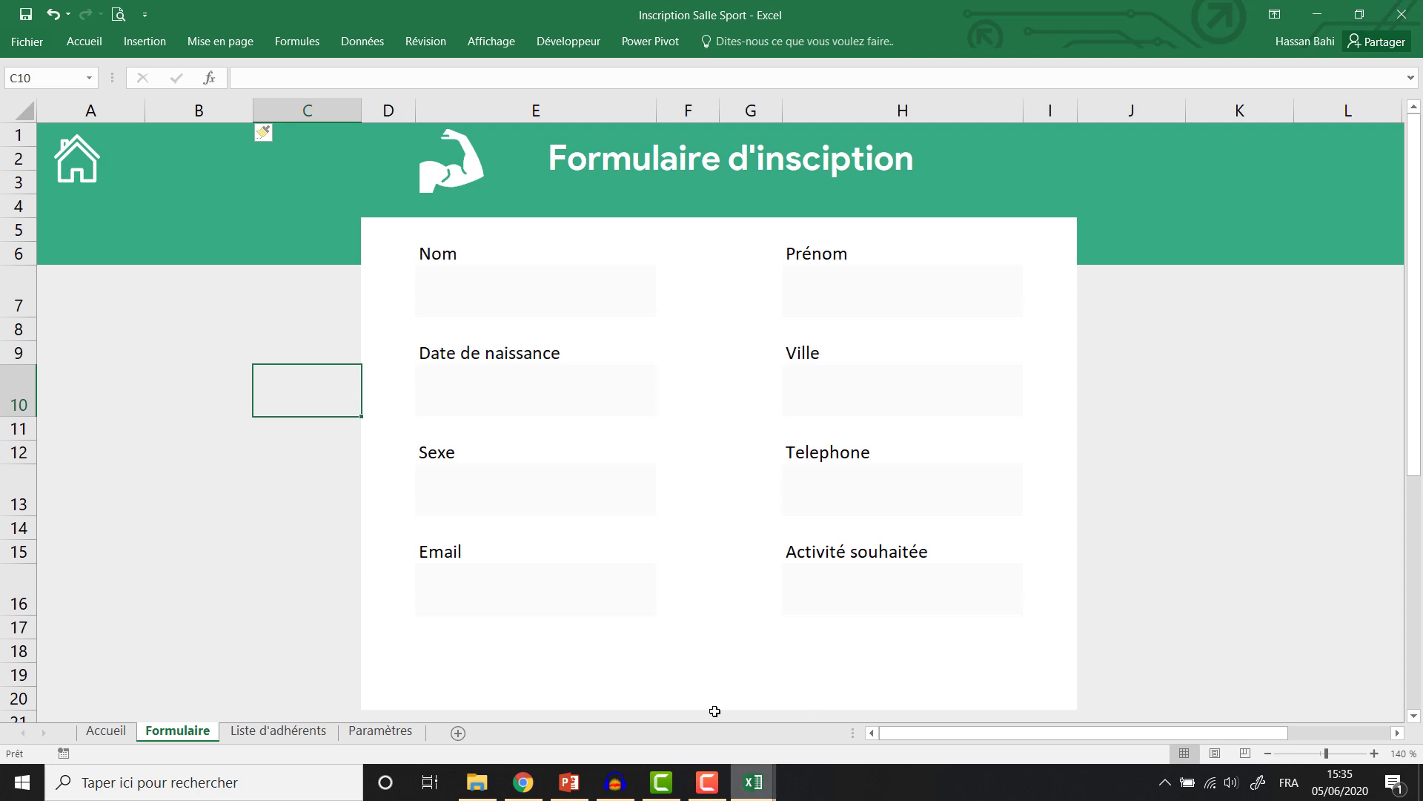
left_click(697, 676)
left_click(920, 669)
right_click(30, 697)
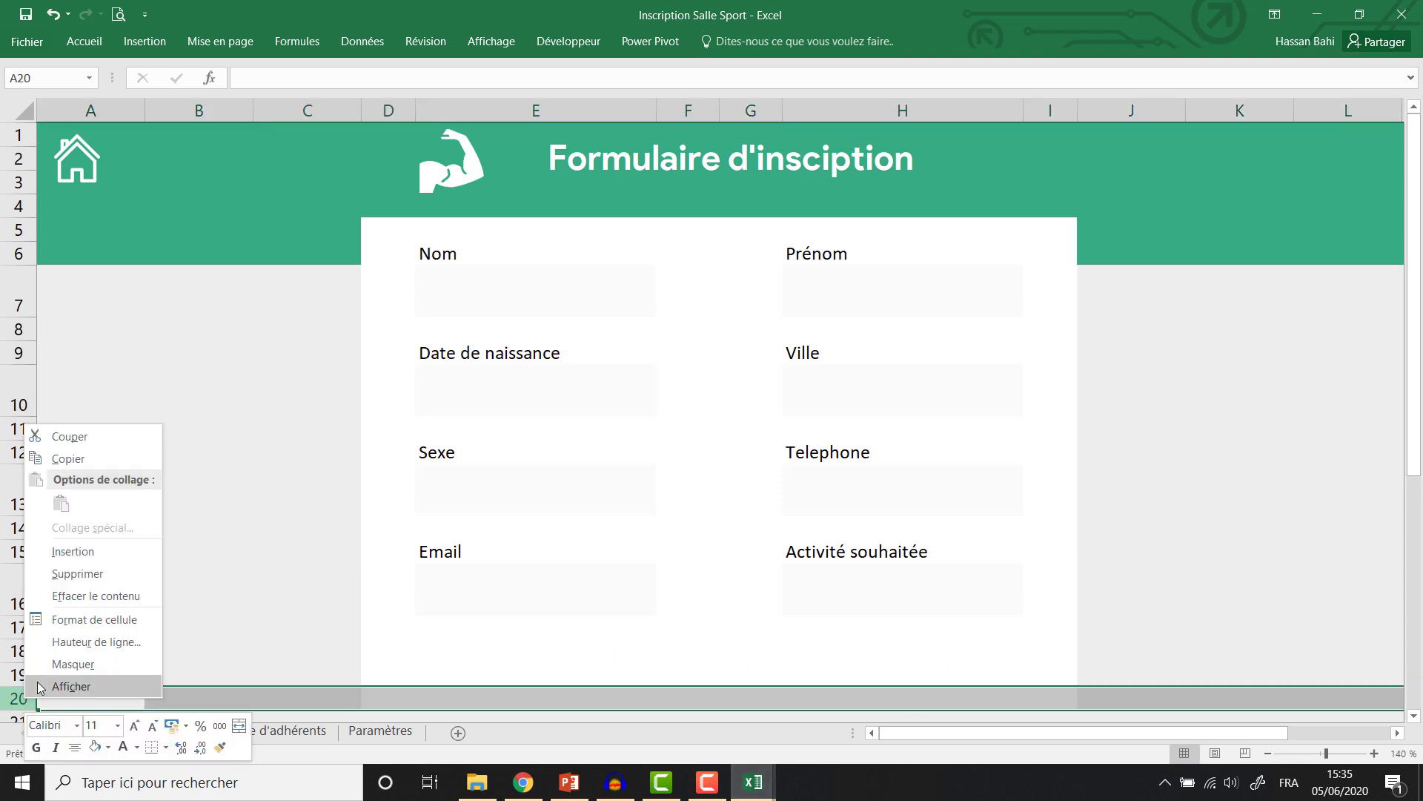
left_click(96, 572)
left_click(865, 646)
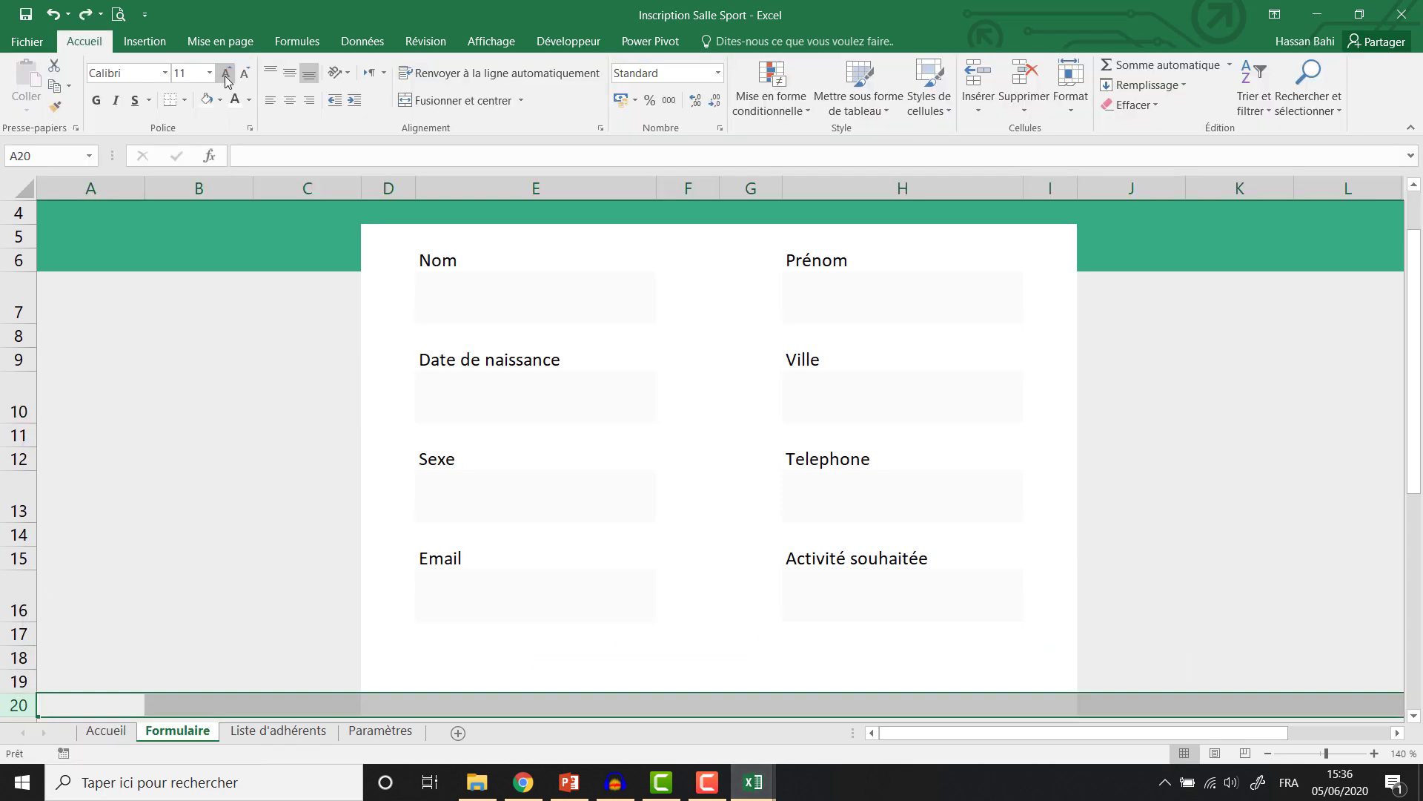
Set the eight form labels, Nom to Activité souhaitée, to Product Sans size 9.
left_click(451, 262)
left_click(892, 263, "ctrl")
left_click(439, 364, "ctrl")
left_click(810, 358, "ctrl")
left_click(823, 459, "ctrl")
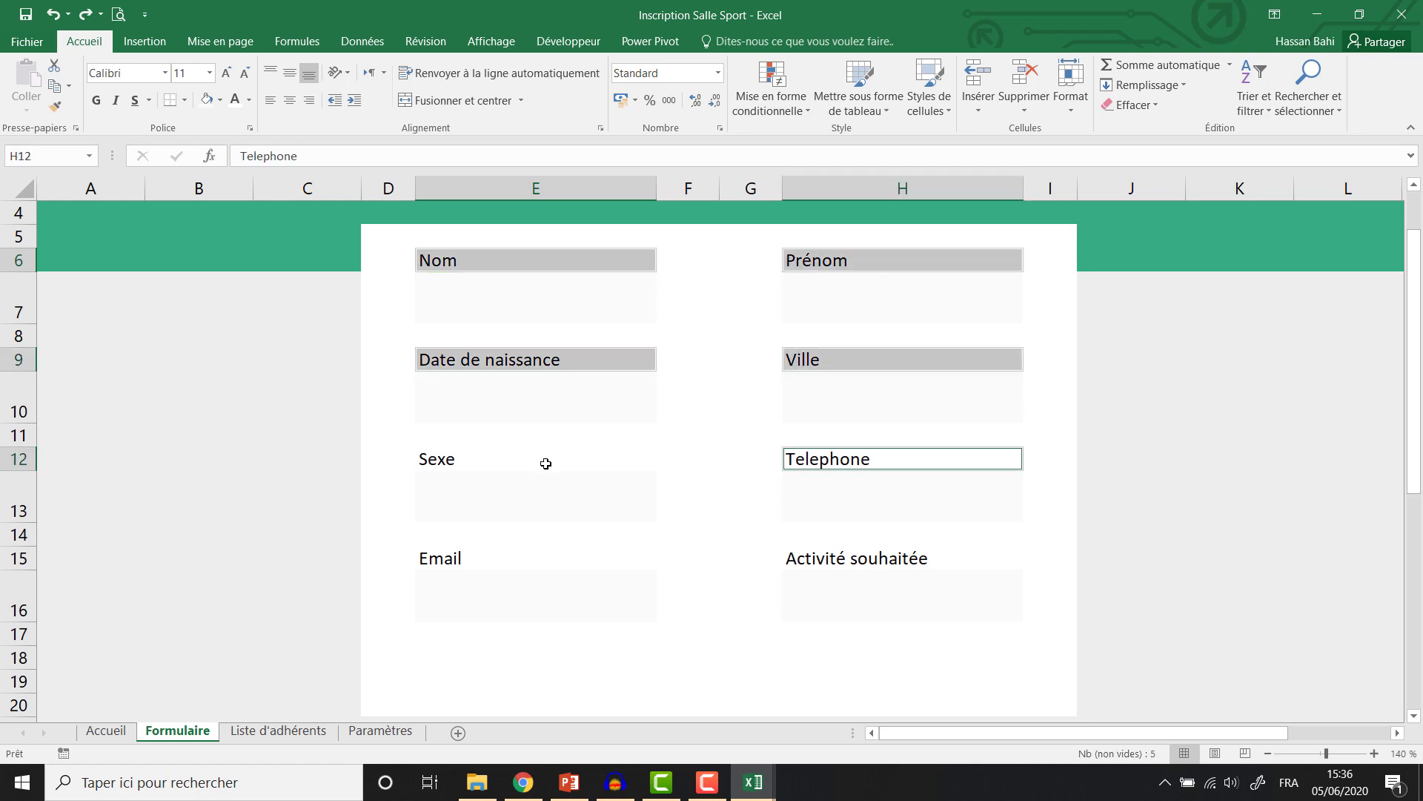
left_click(546, 465, "ctrl")
left_click(638, 558, "ctrl")
left_click(882, 559, "ctrl")
left_click(155, 74)
type("Product Sans")
key("Return")
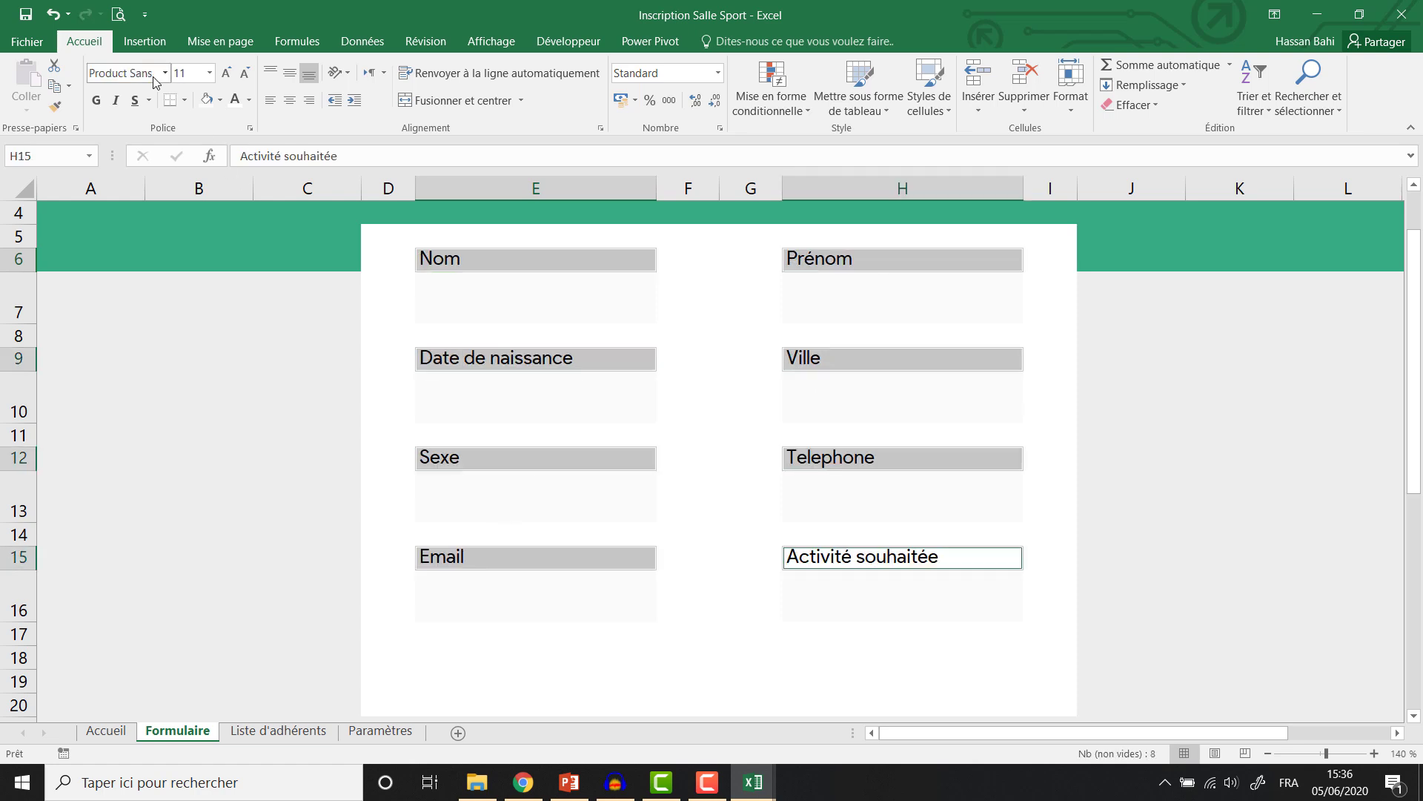
left_click(245, 74)
left_click(245, 74)
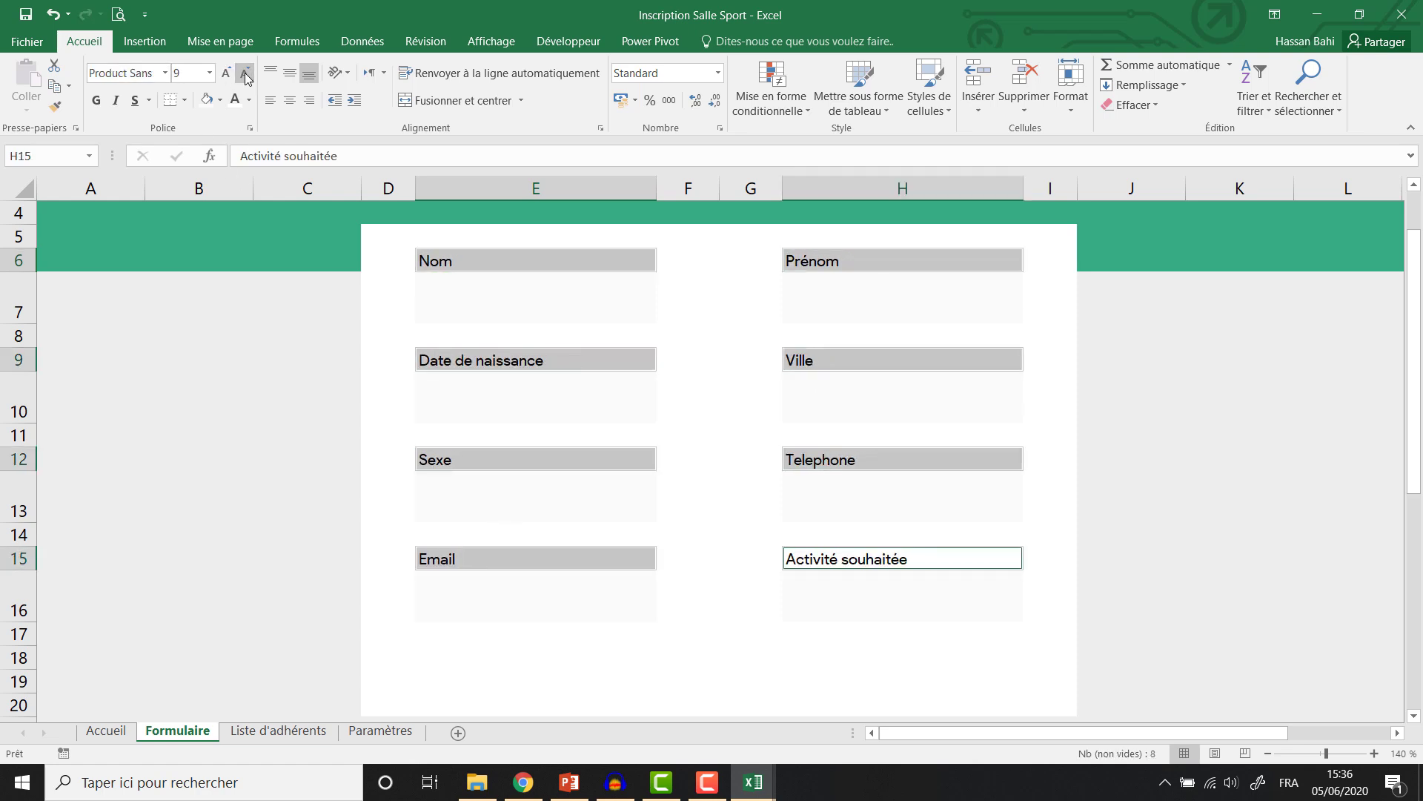
Give the labels a background fill and grey text.
left_click(221, 104)
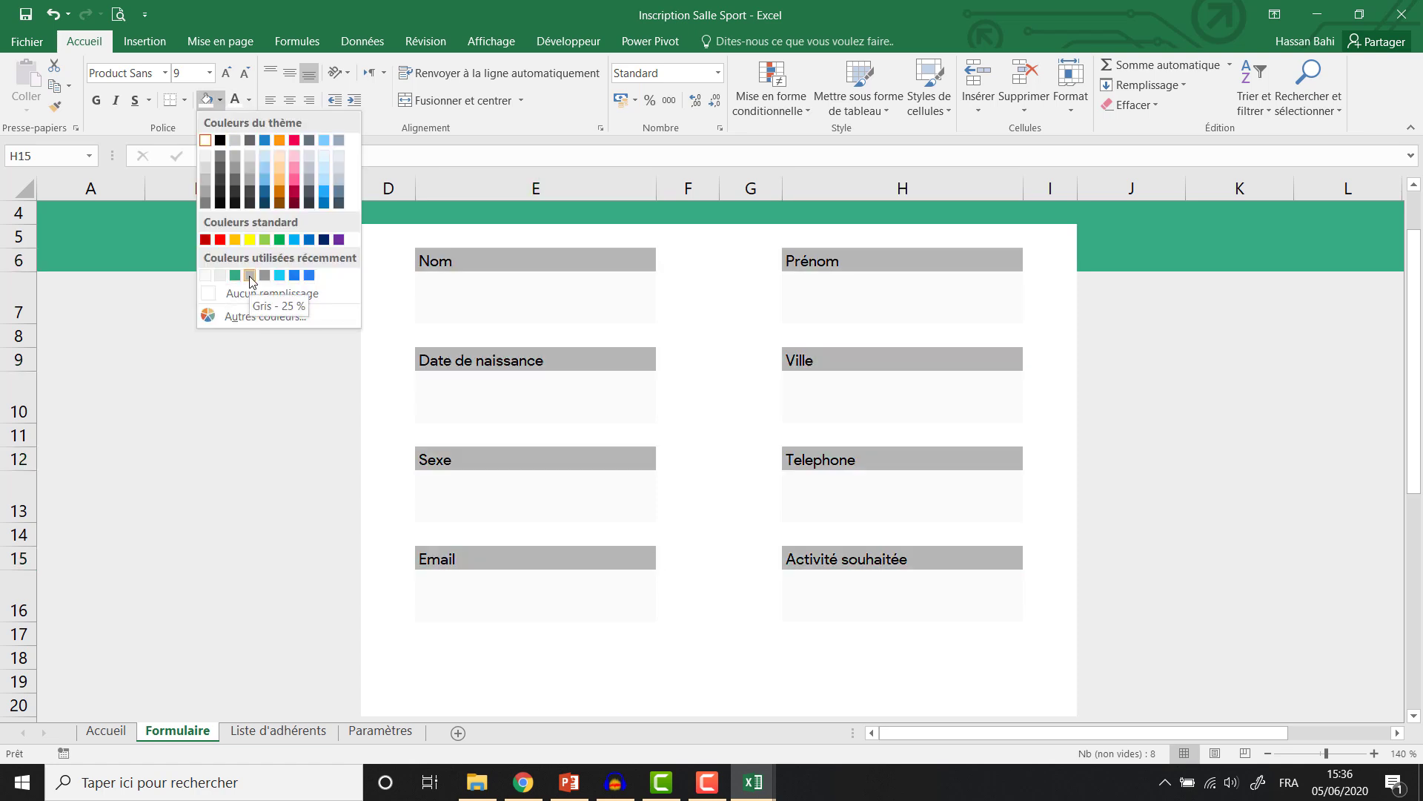
left_click(250, 275)
left_click(249, 101)
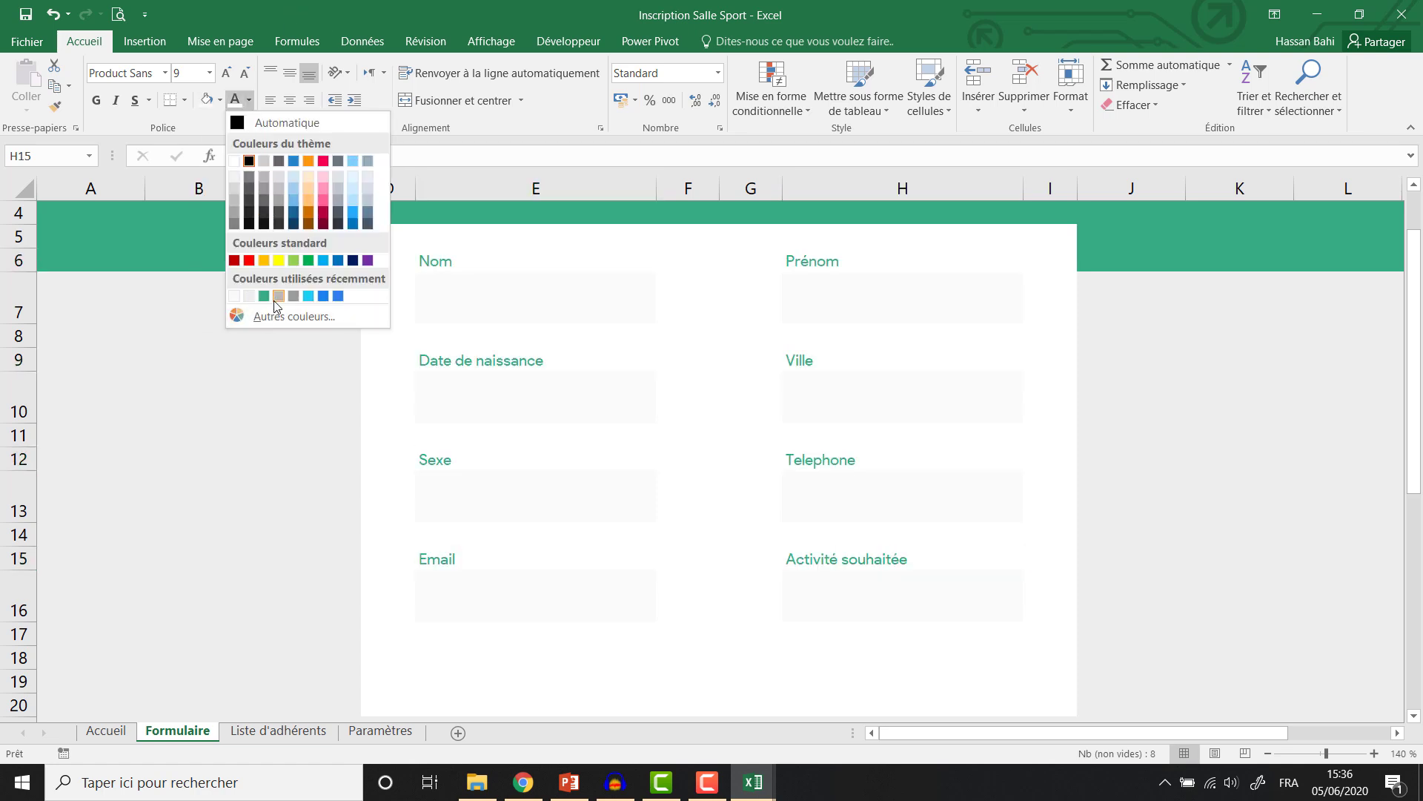
left_click(297, 299)
Make the eight entry fields' text green and type a test name into Nom.
left_click(476, 296)
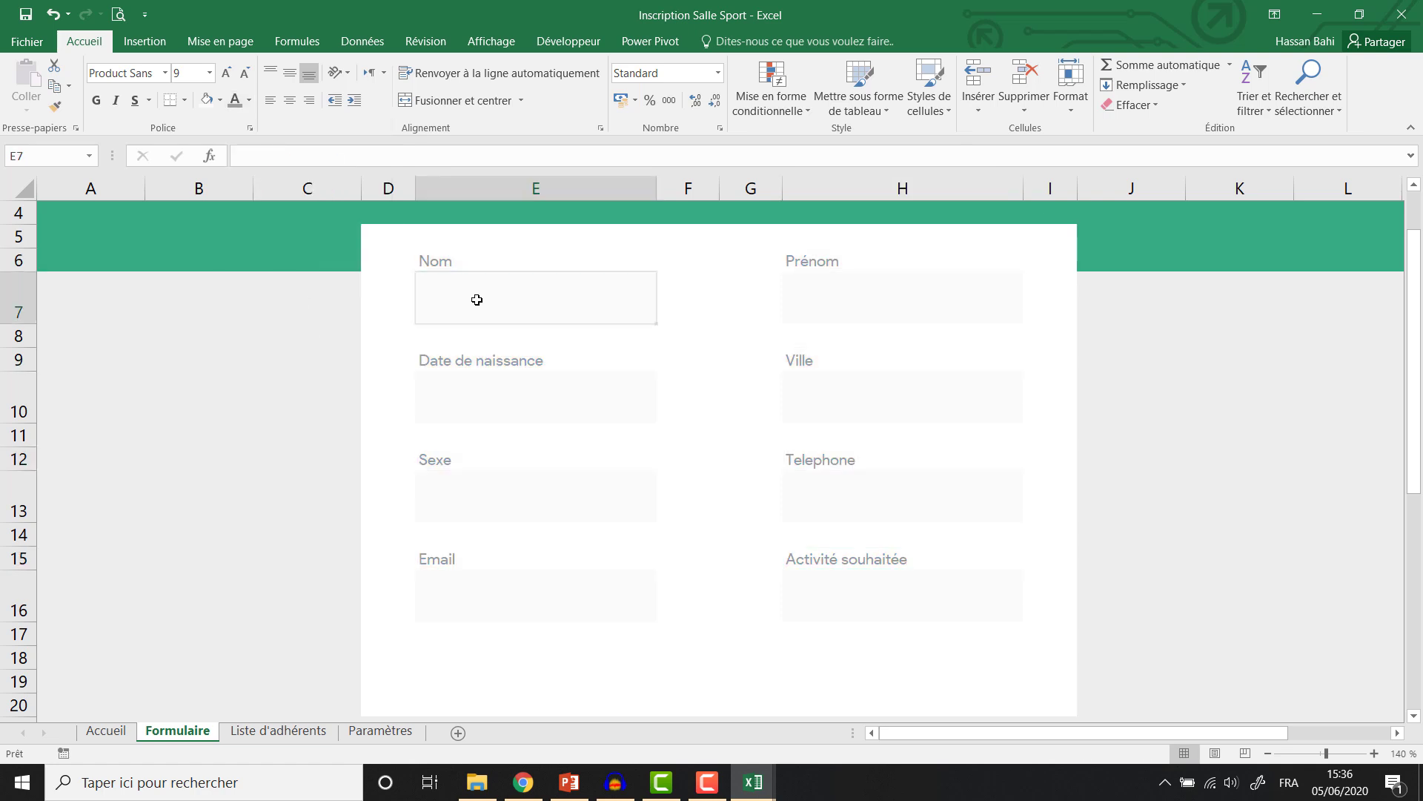
left_click(902, 297, "ctrl")
left_click(534, 396, "ctrl")
left_click(855, 397, "ctrl")
left_click(534, 495, "ctrl")
left_click(855, 494, "ctrl")
left_click(582, 591, "ctrl")
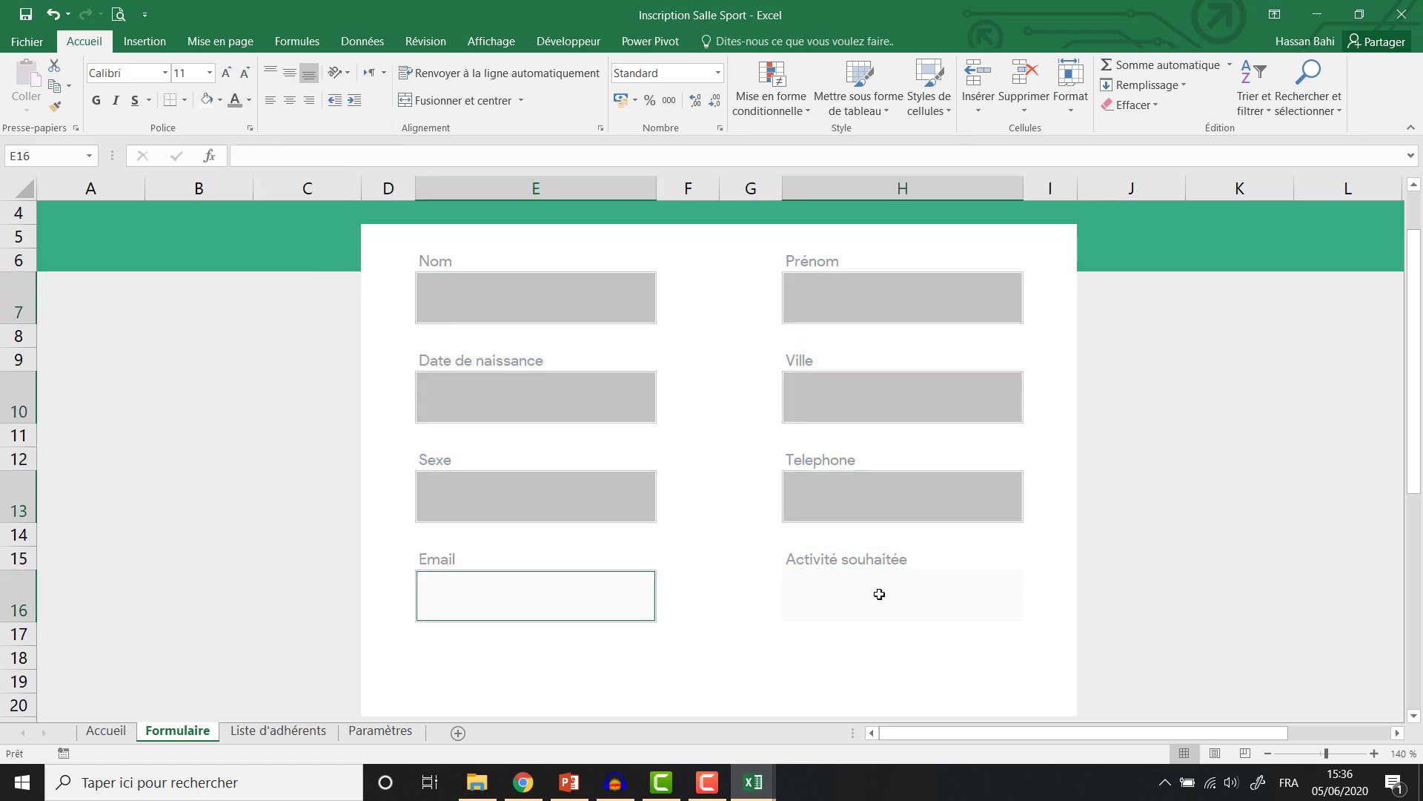
left_click(876, 594, "ctrl")
left_click(249, 101)
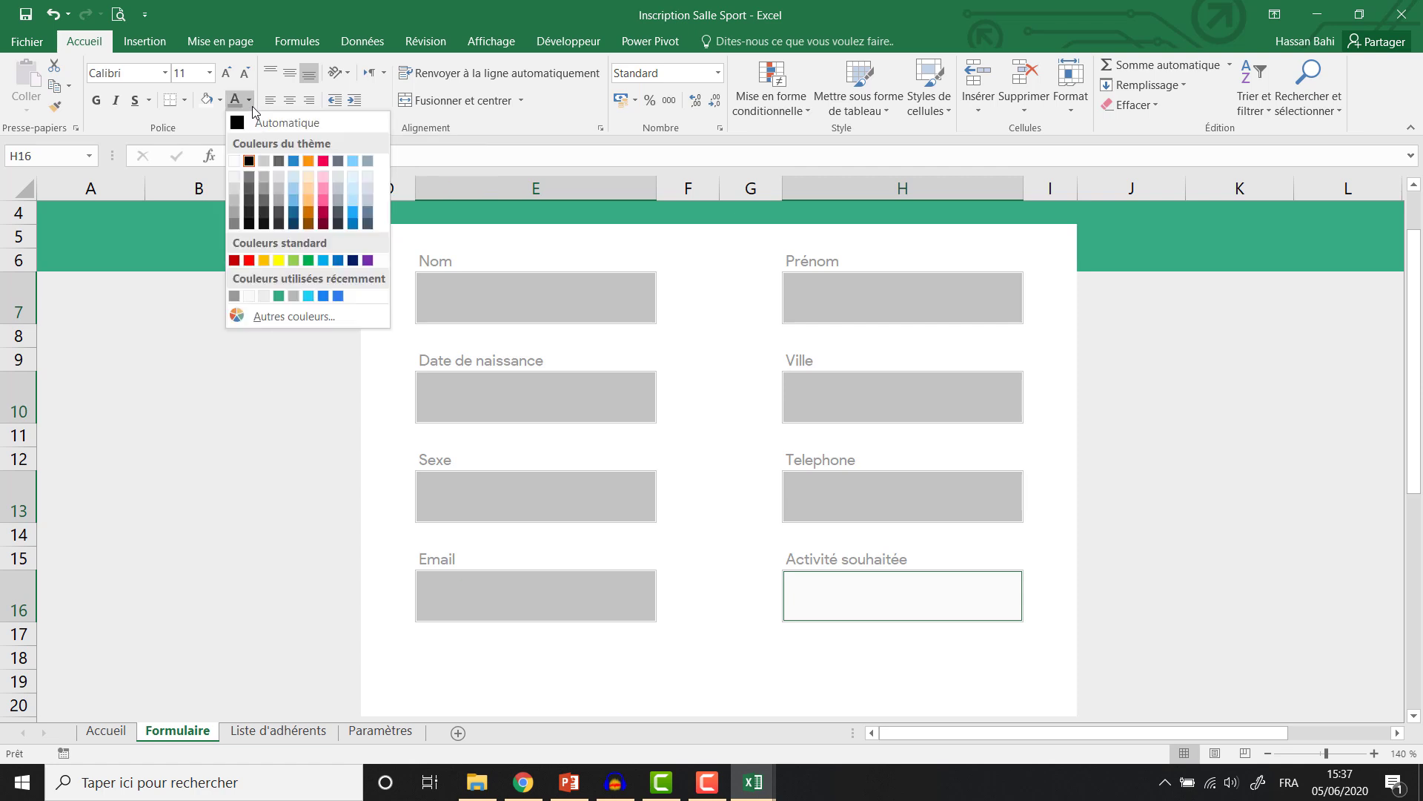
left_click(280, 297)
left_click(509, 297)
type("Ali")
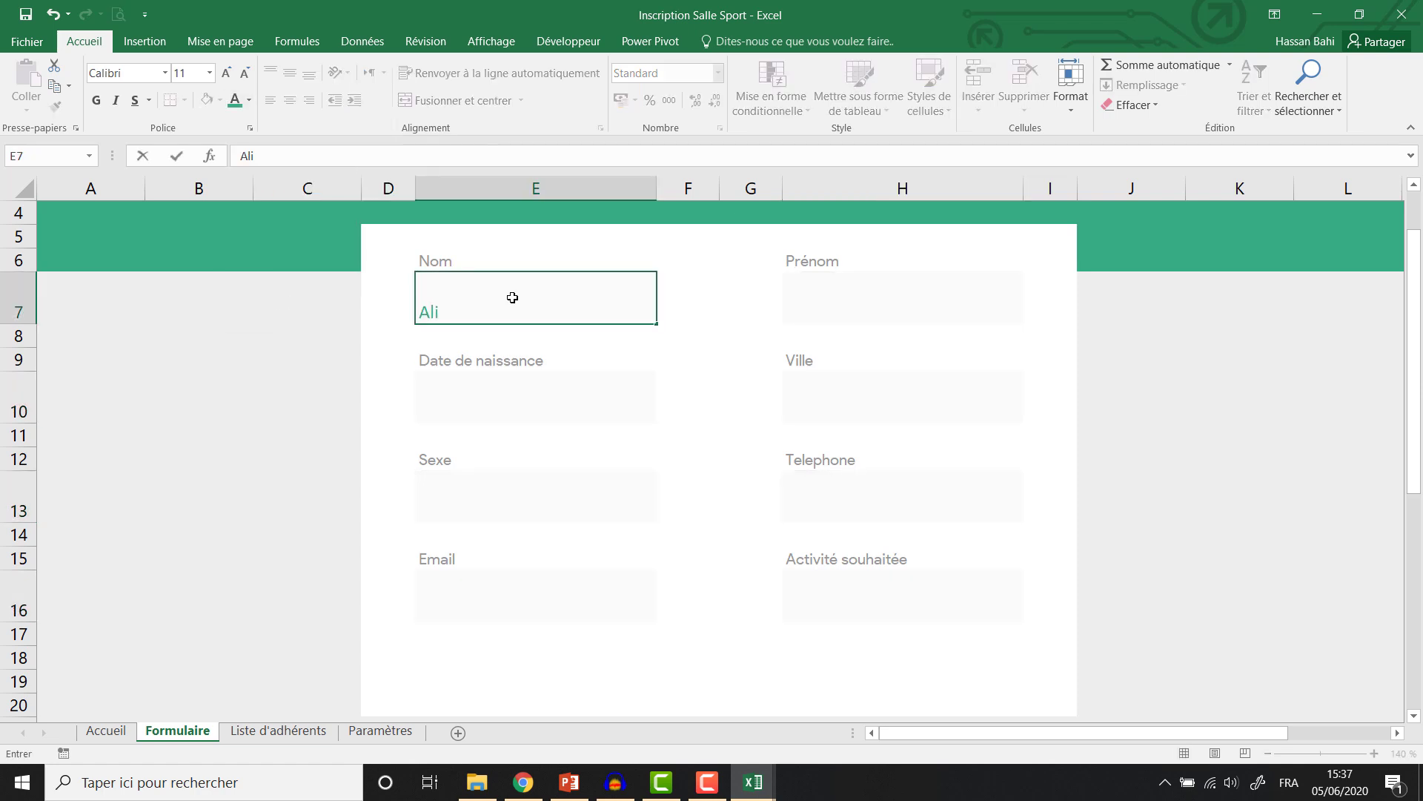
key("Return")
Format the entry fields as centred, bold Product Sans 14.
left_click(512, 303)
left_click(903, 296, "ctrl")
left_click(851, 396, "ctrl")
left_click(519, 397, "ctrl")
left_click(455, 497, "ctrl")
left_click(853, 497, "ctrl")
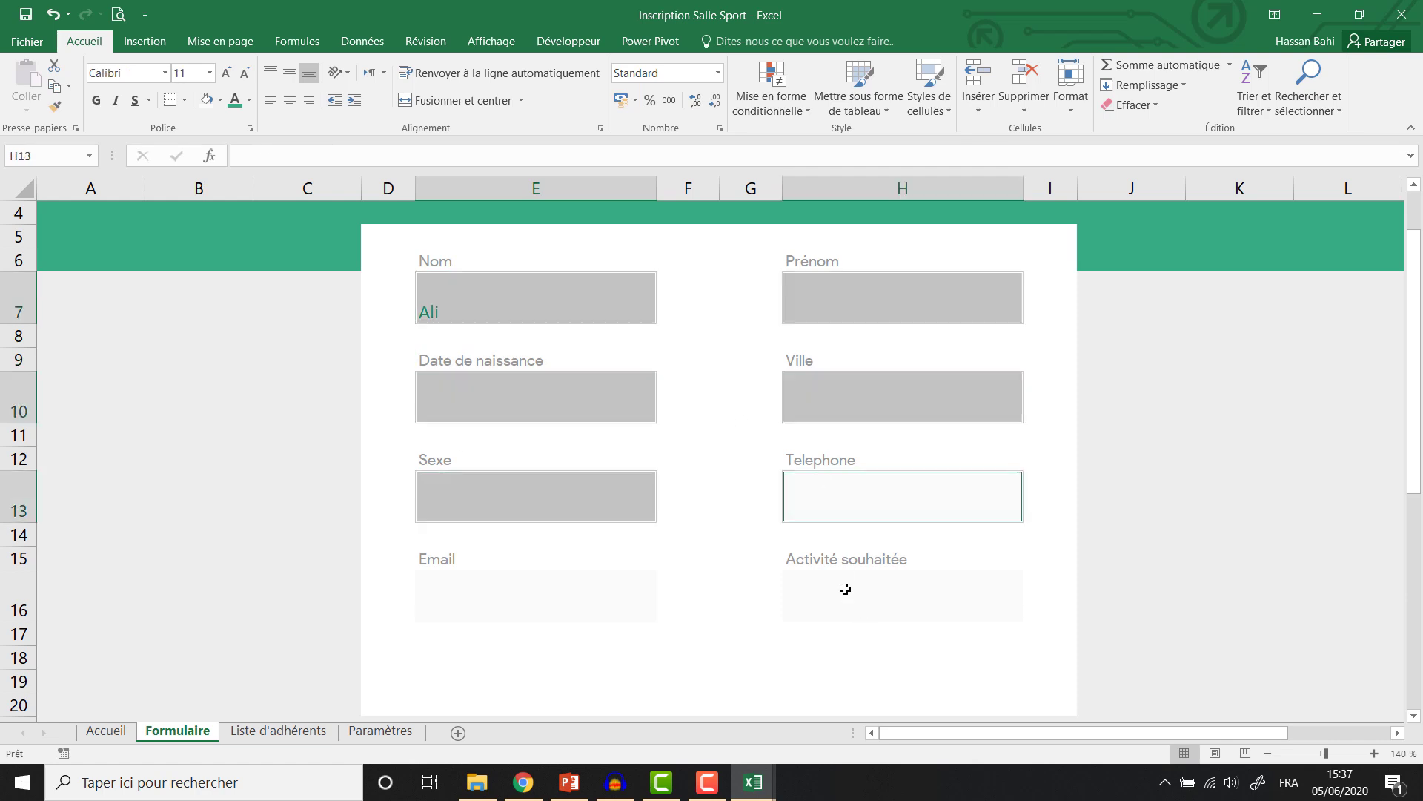
left_click(842, 593, "ctrl")
left_click(519, 593, "ctrl")
left_click(290, 100)
left_click(290, 73)
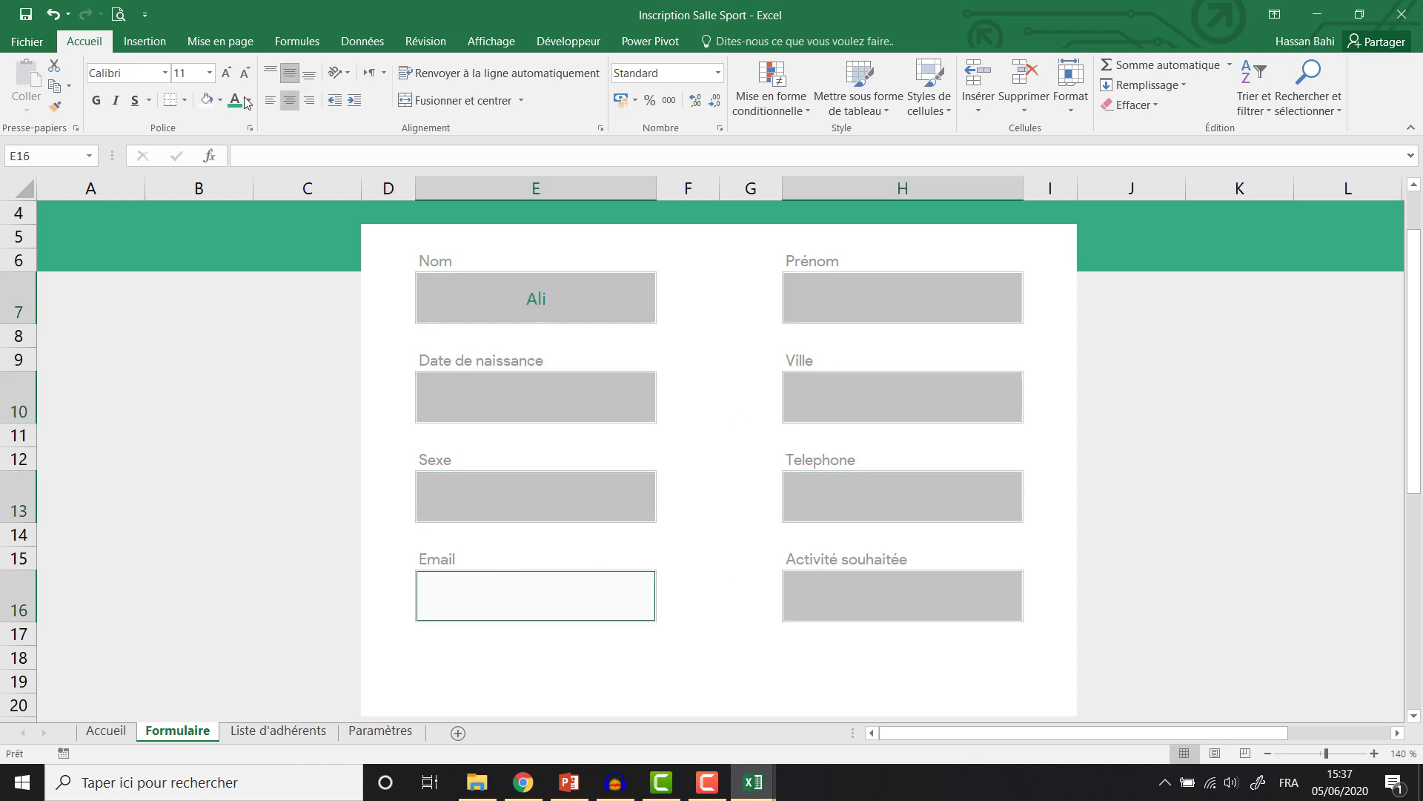
left_click(226, 75)
left_click(225, 75)
left_click(103, 74)
type("Product Sans")
key("Return")
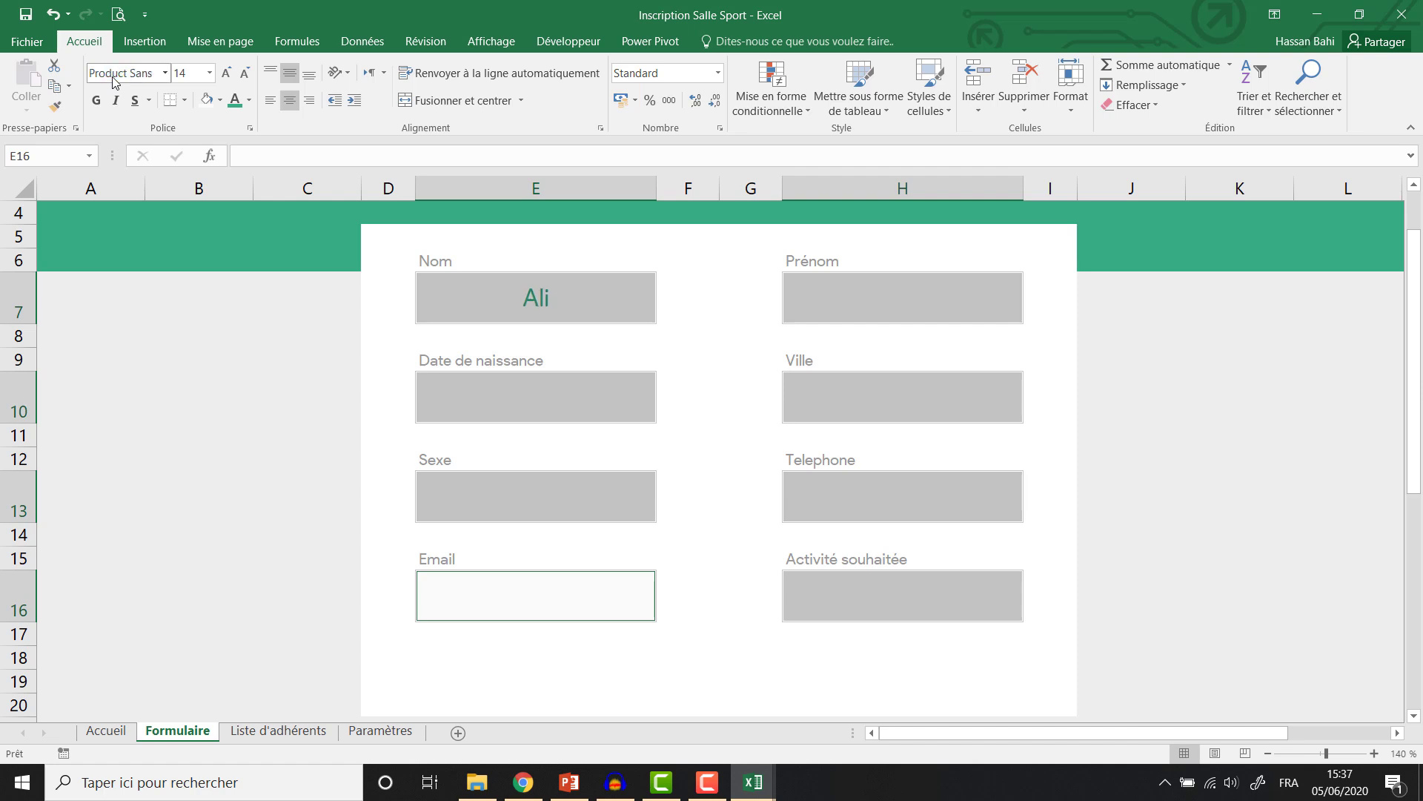
left_click(96, 101)
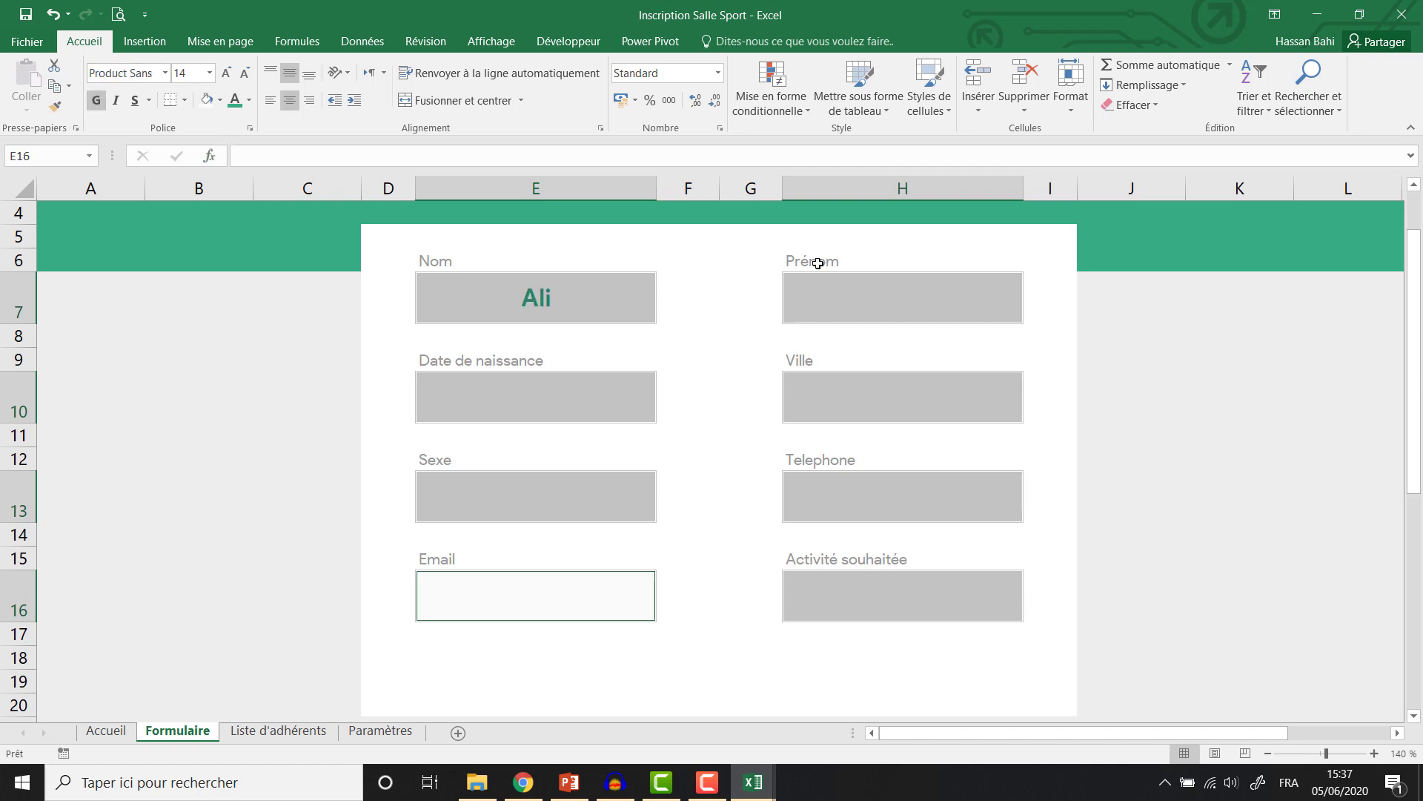
Erase the test name from the Nom field.
left_click(844, 300)
left_click(517, 295)
key("Delete")
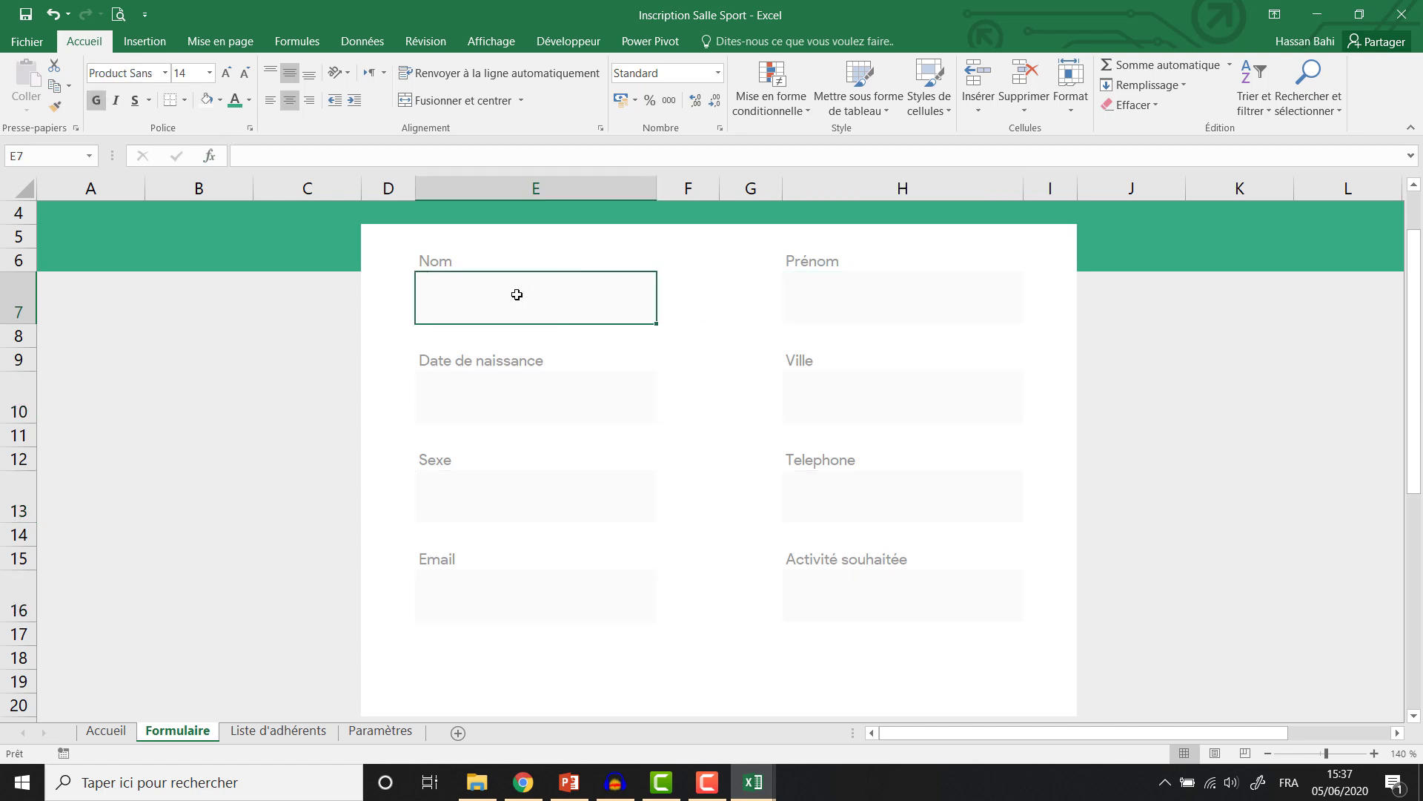
Draw a green rectangle with no outline across H18:H19 below the form.
left_click(815, 679)
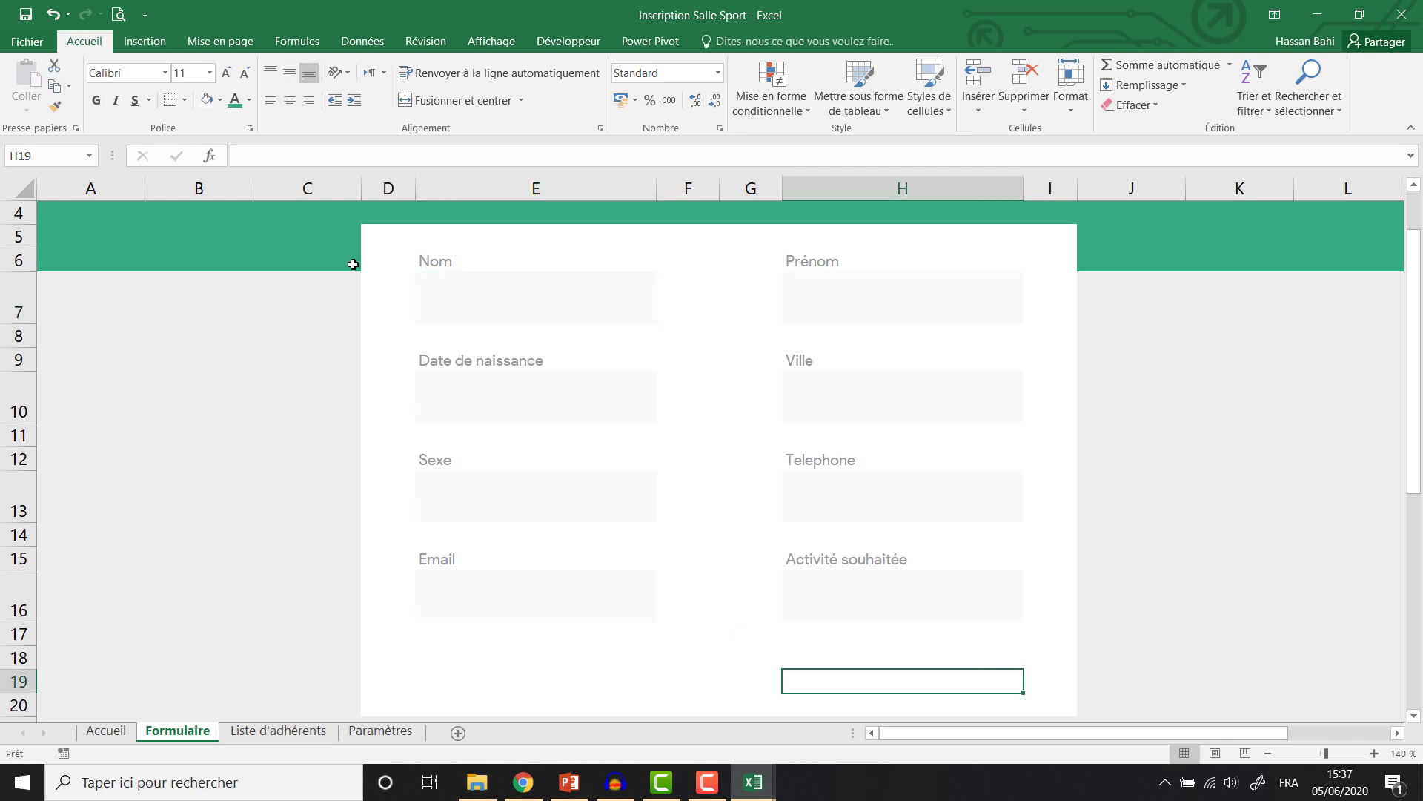
left_click(140, 46)
left_click(299, 70)
left_click(389, 107)
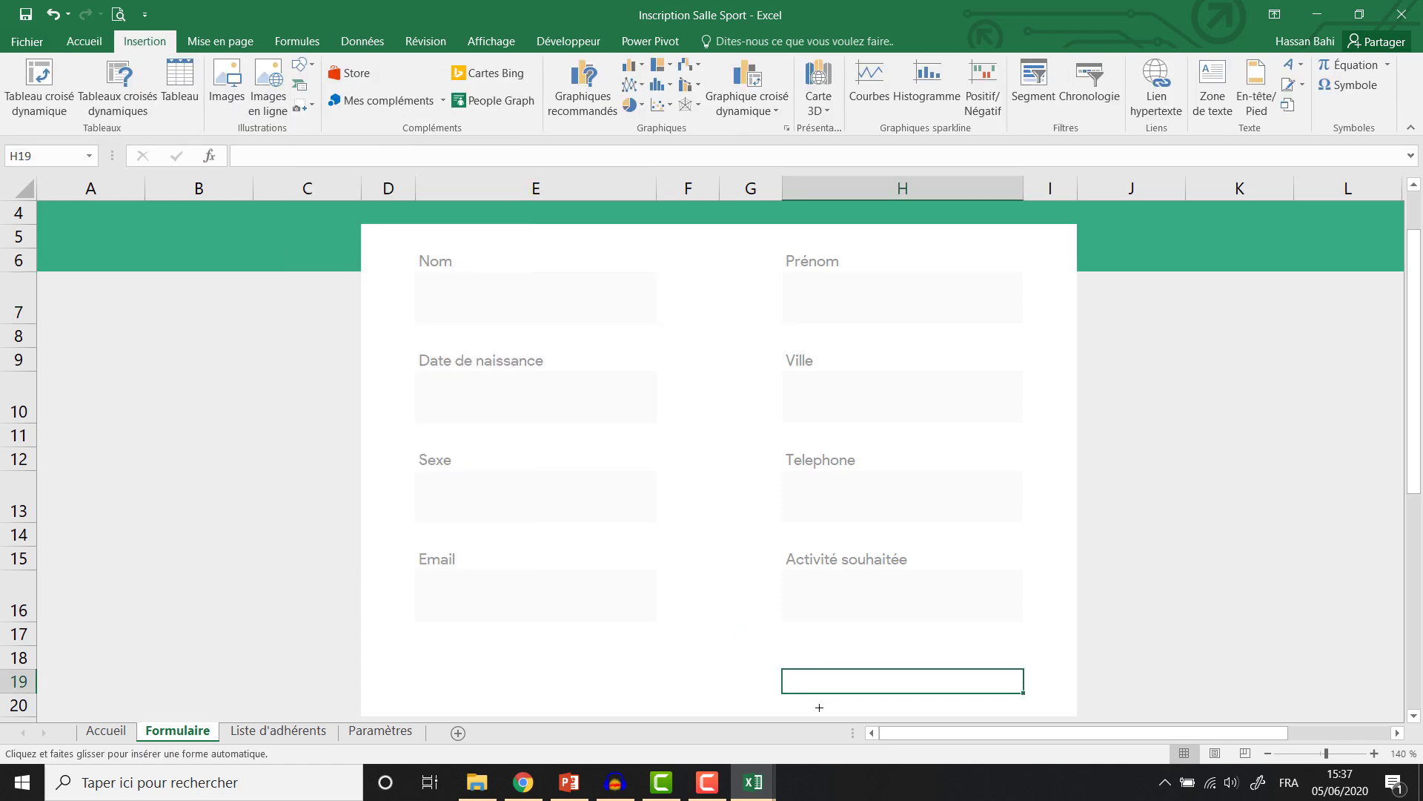
mouse_move(776, 656)
left_mouse_down()
mouse_move(1014, 679)
mouse_move(1022, 694)
mouse_move(794, 676)
mouse_move(815, 676)
left_mouse_up()
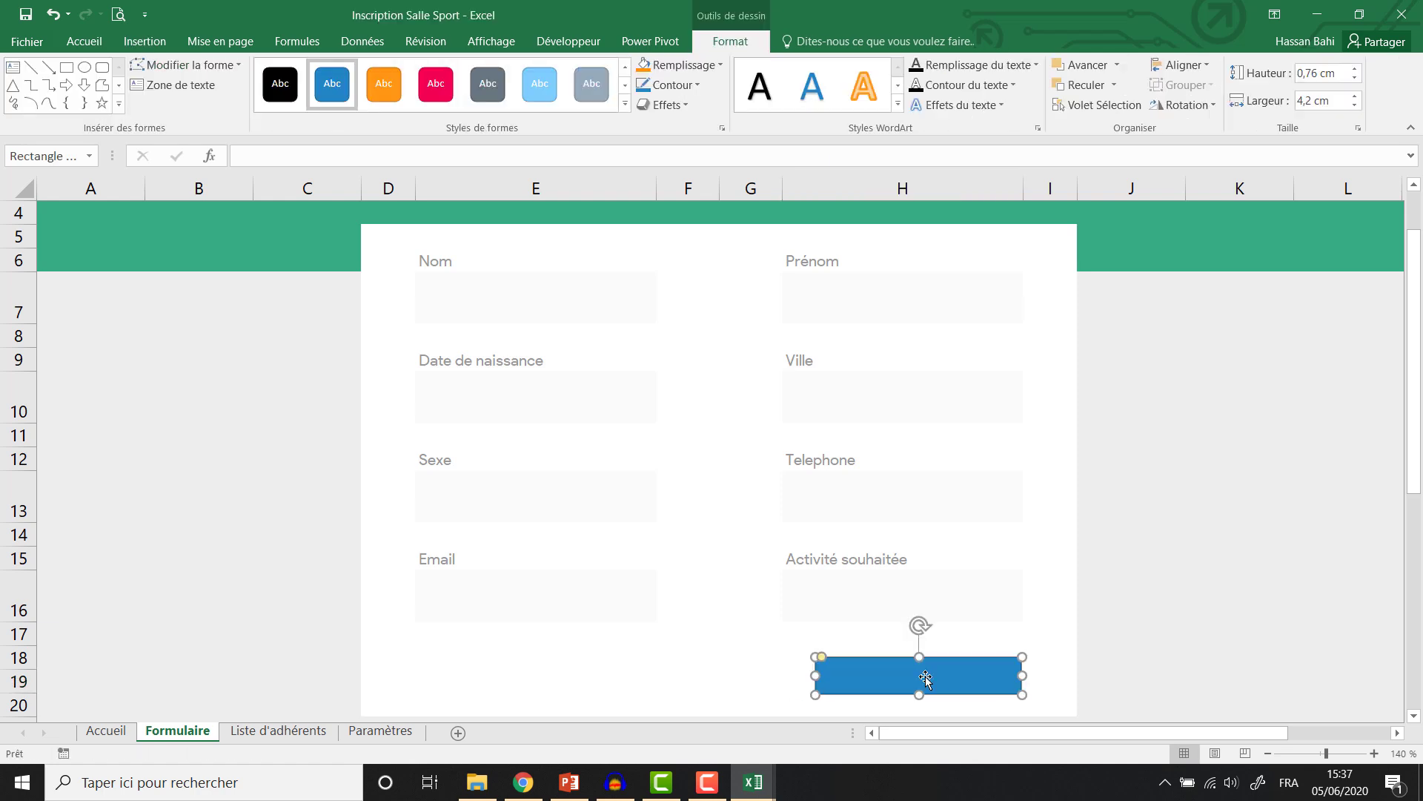
left_click_drag(965, 664, 969, 661)
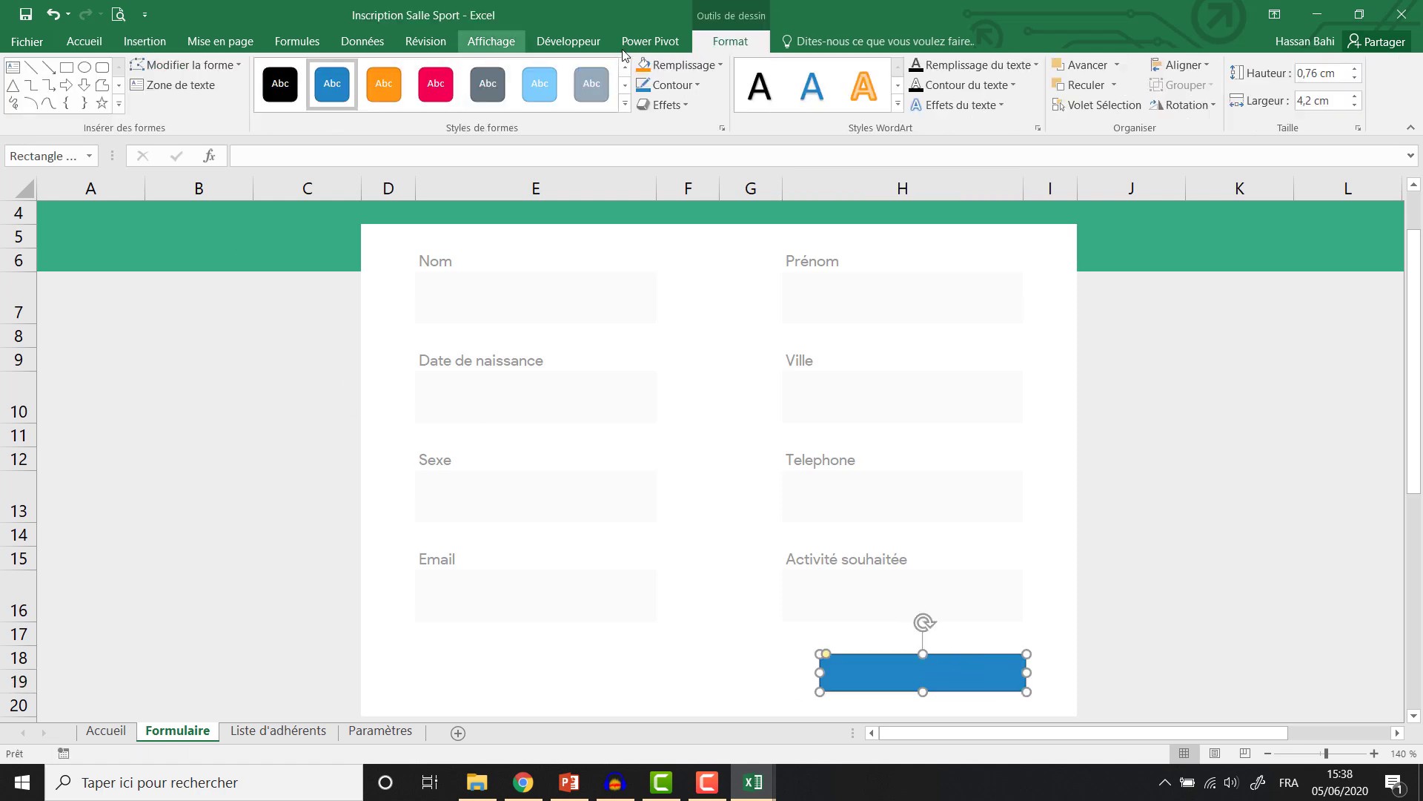
left_click(713, 65)
left_click(643, 259)
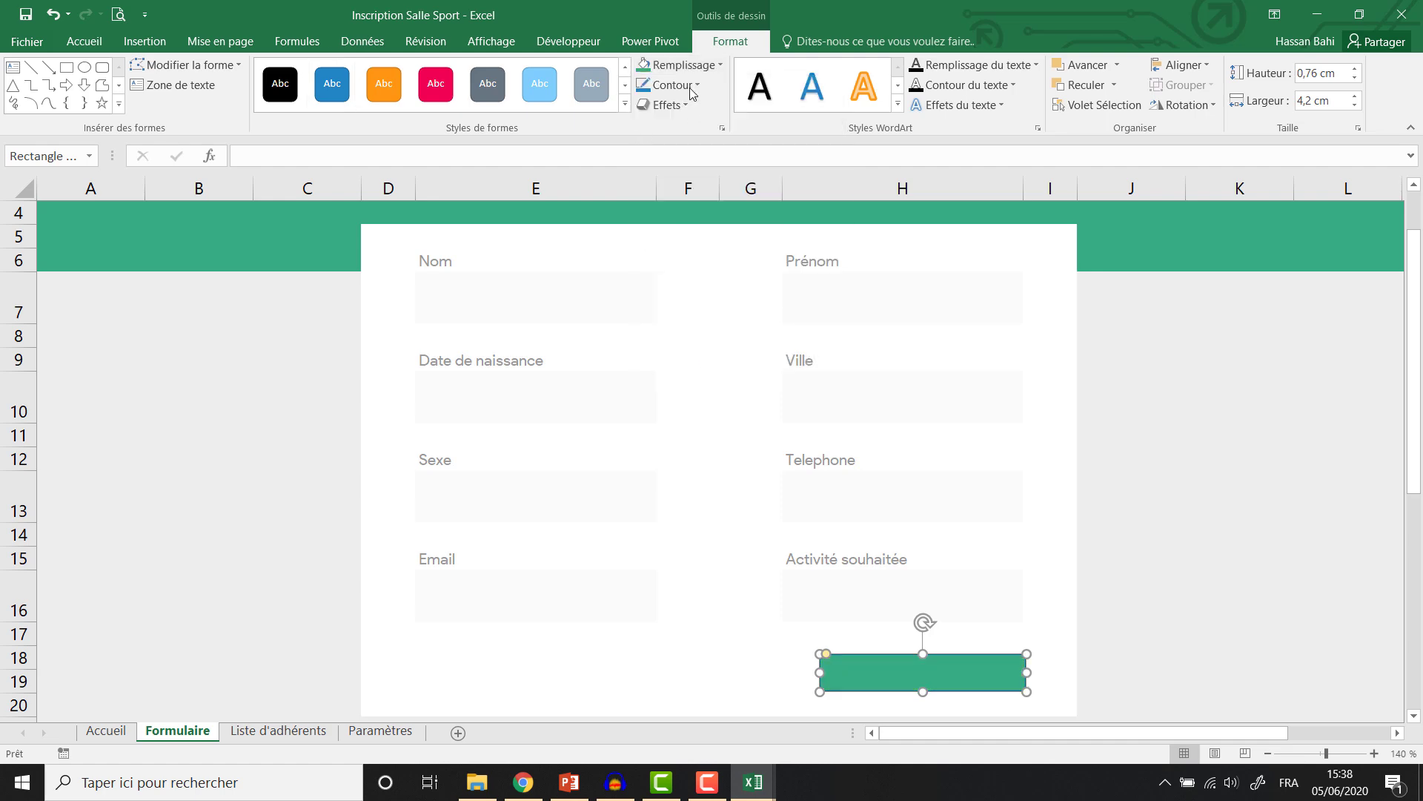
left_click(676, 86)
left_click(694, 298)
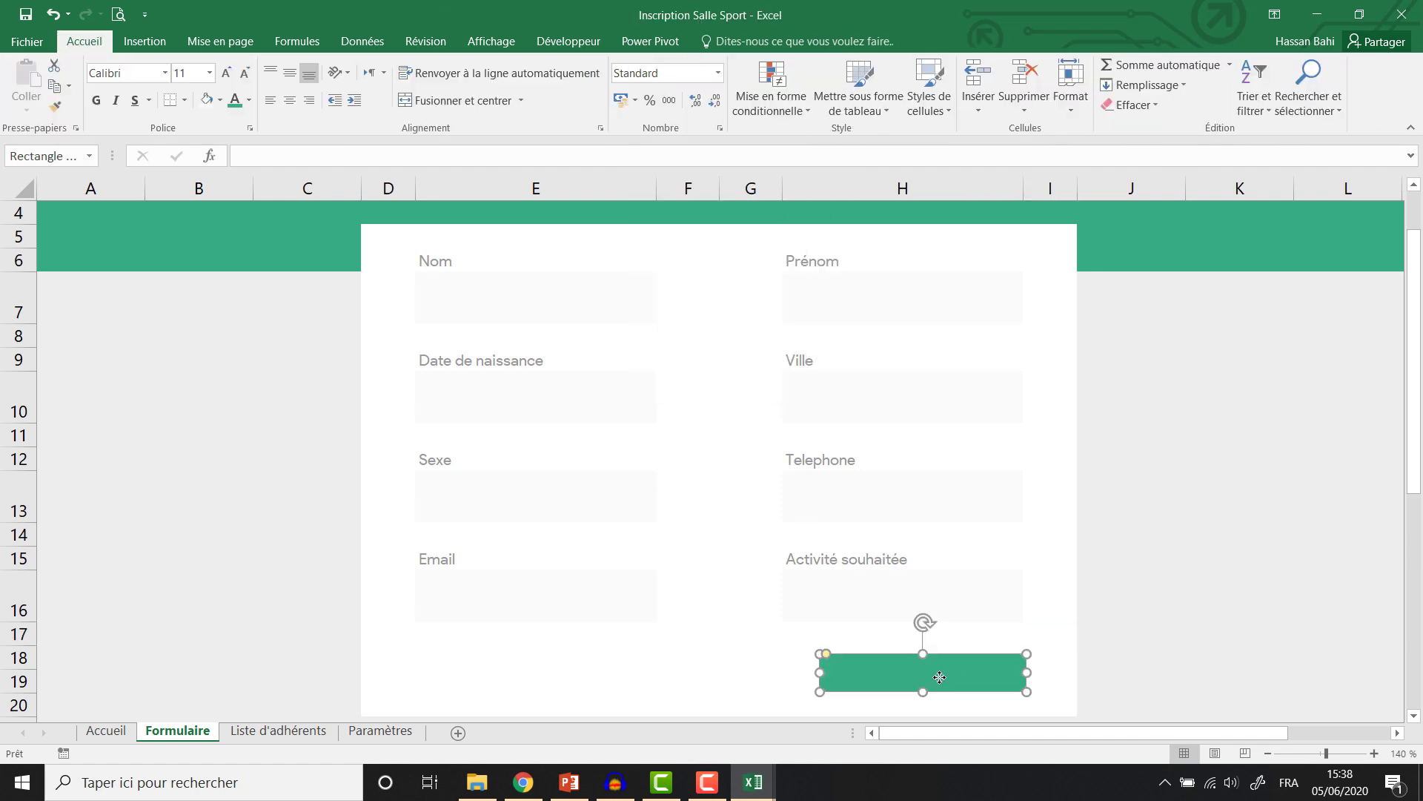
Insert the 'save (2)' icon, shrink it to 0,5 cm high, and place it on the button.
left_click(144, 40)
left_click(222, 96)
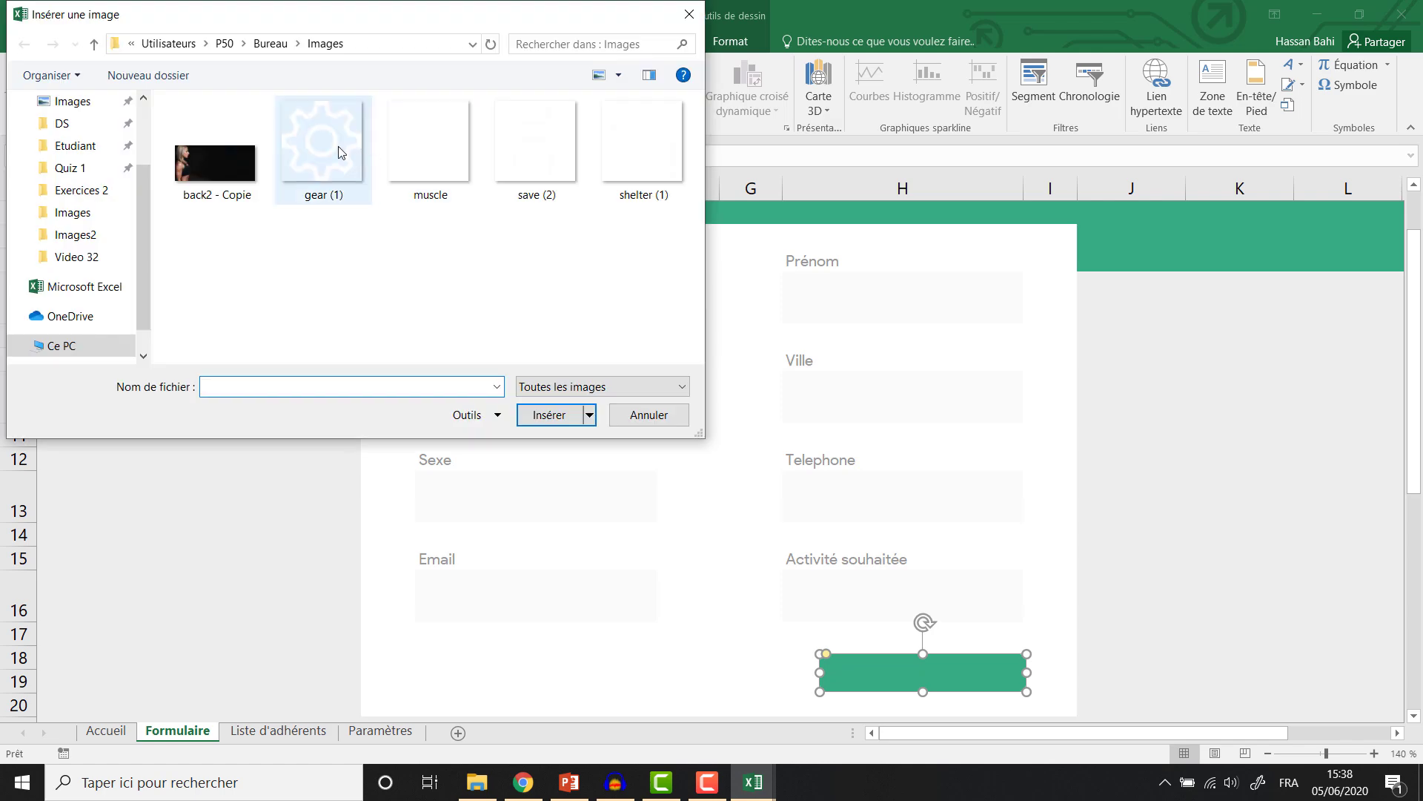
left_click(558, 141)
left_click(552, 414)
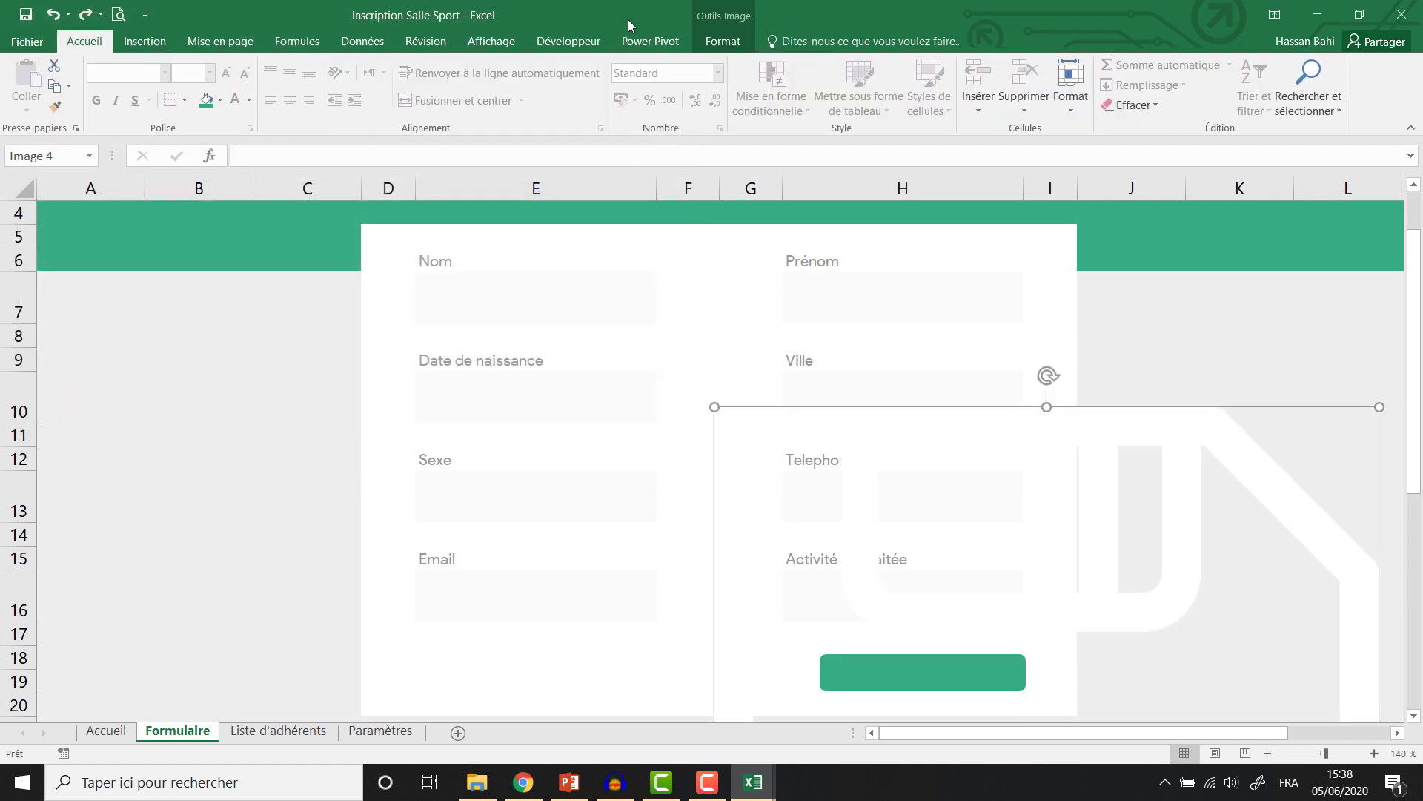
left_click(1315, 78)
type("1")
key("Return")
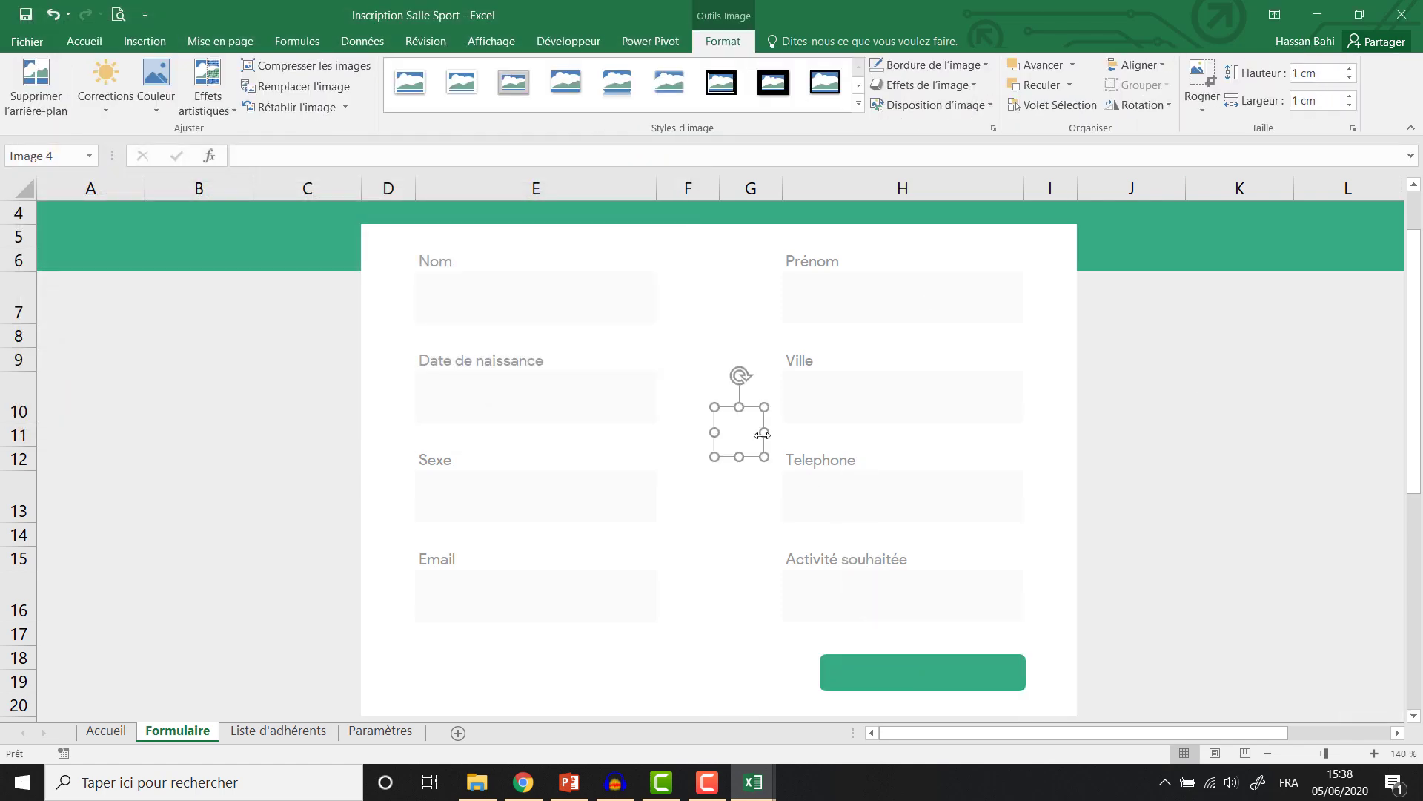
left_click_drag(727, 418, 854, 671)
left_click(1319, 74)
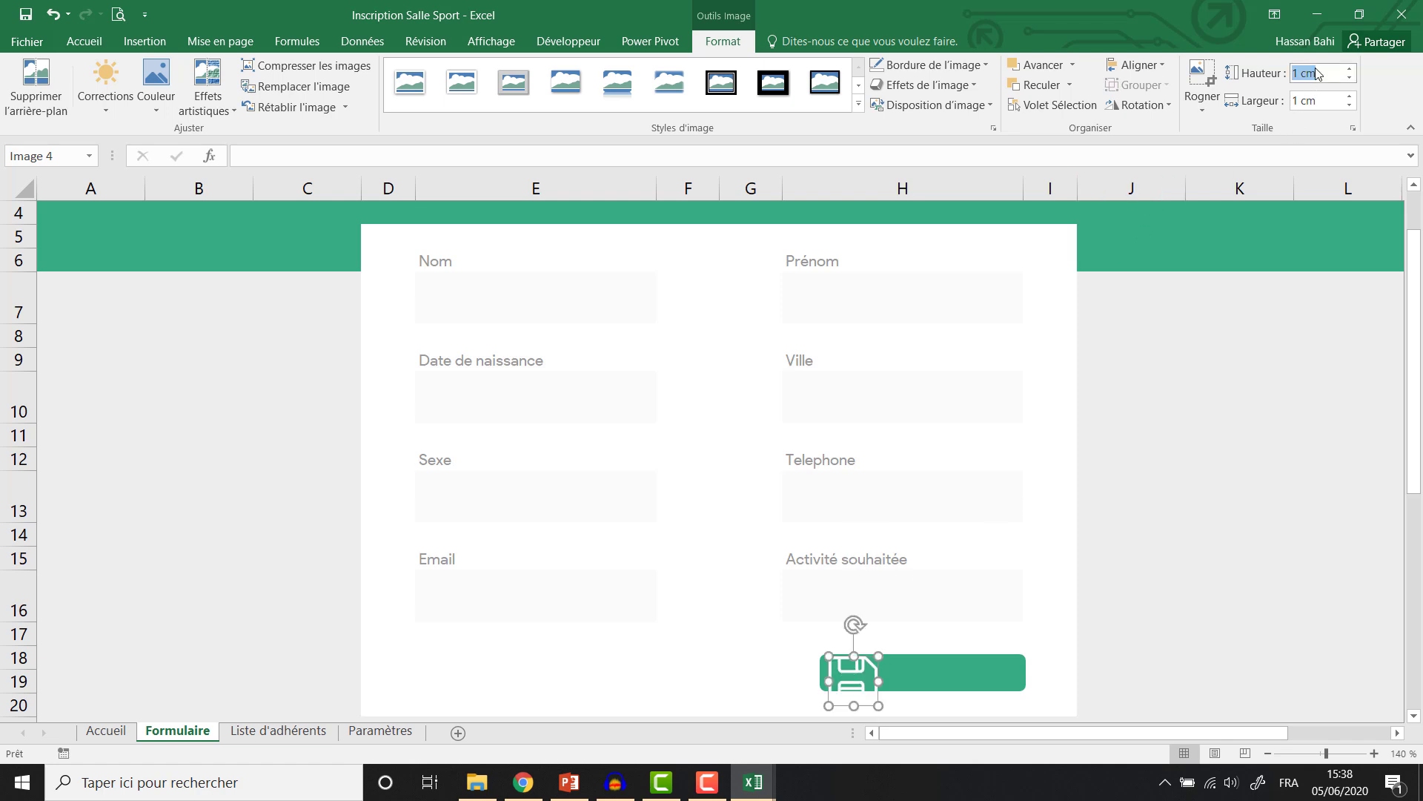
type("0,5")
key("Return")
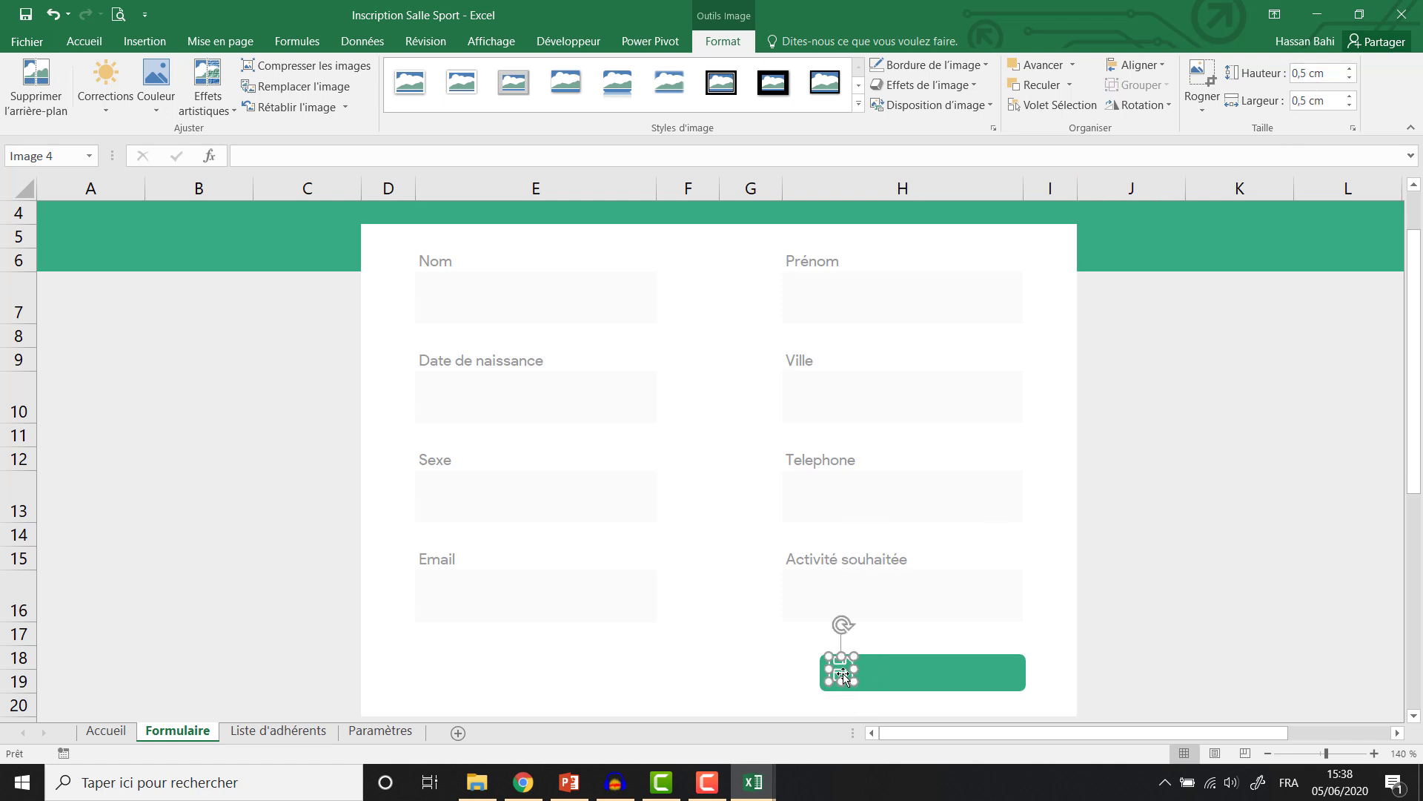
left_click(844, 671)
left_click(889, 677)
left_click(845, 673)
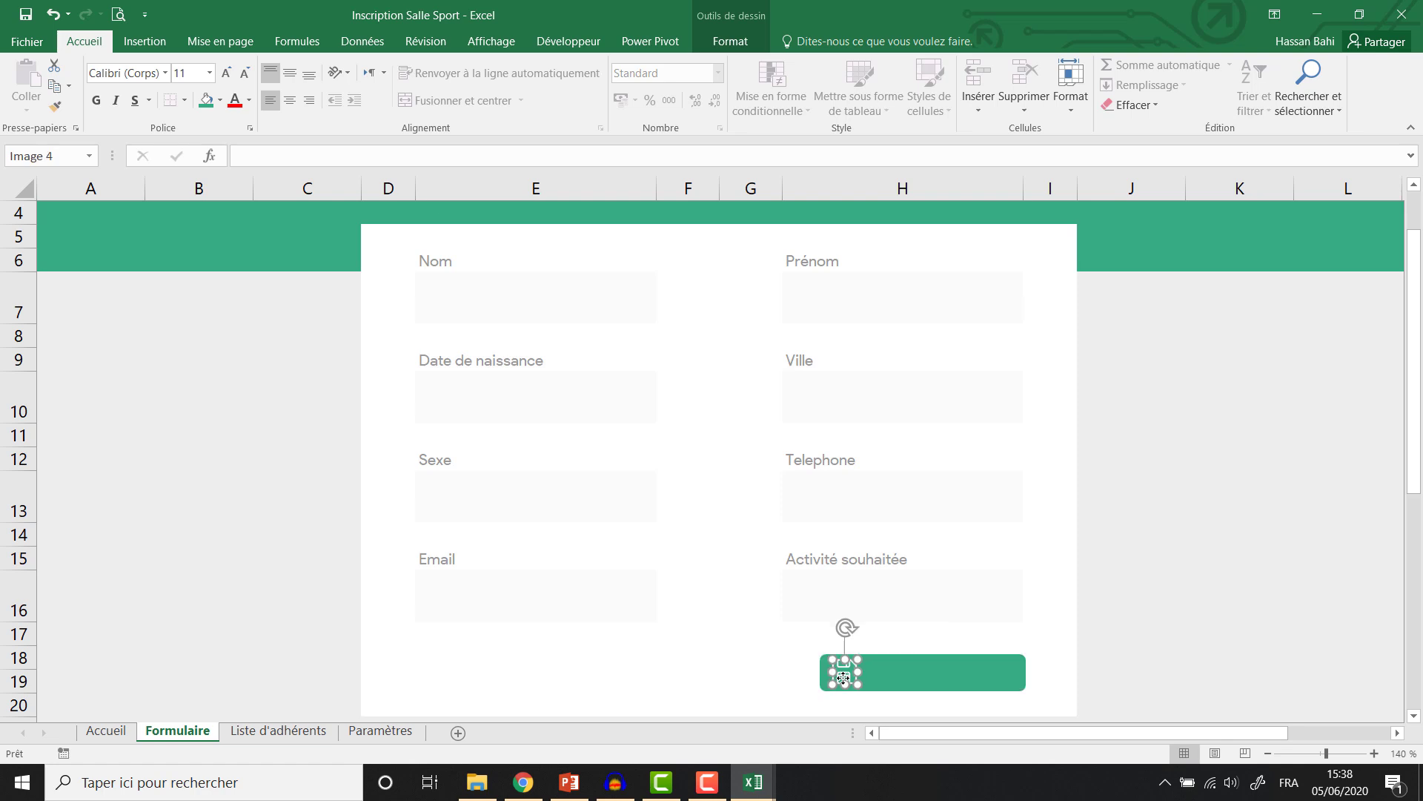
double_click(842, 676)
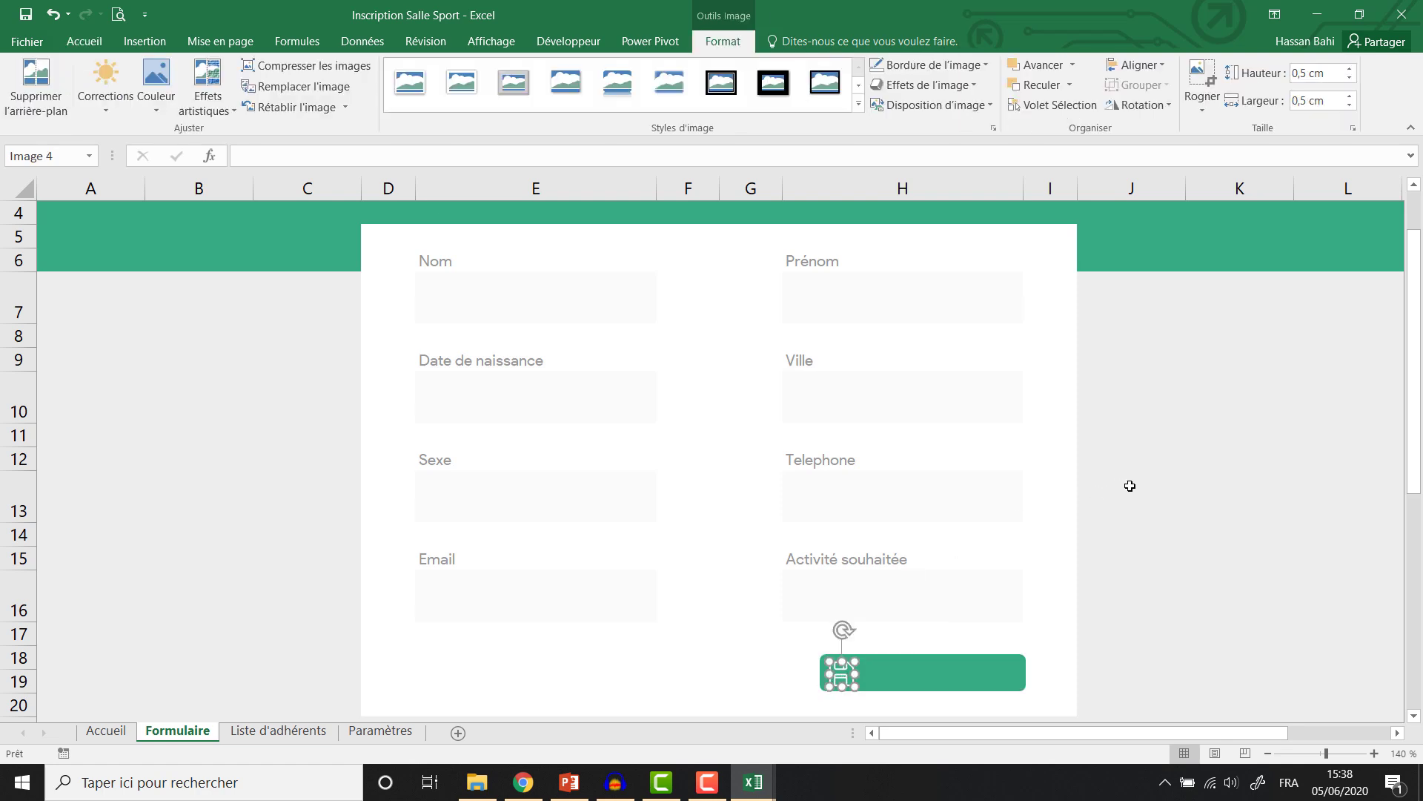
Label the button 'Enregistrer' in centred, bold Product Sans.
right_click(921, 674)
left_click(957, 459)
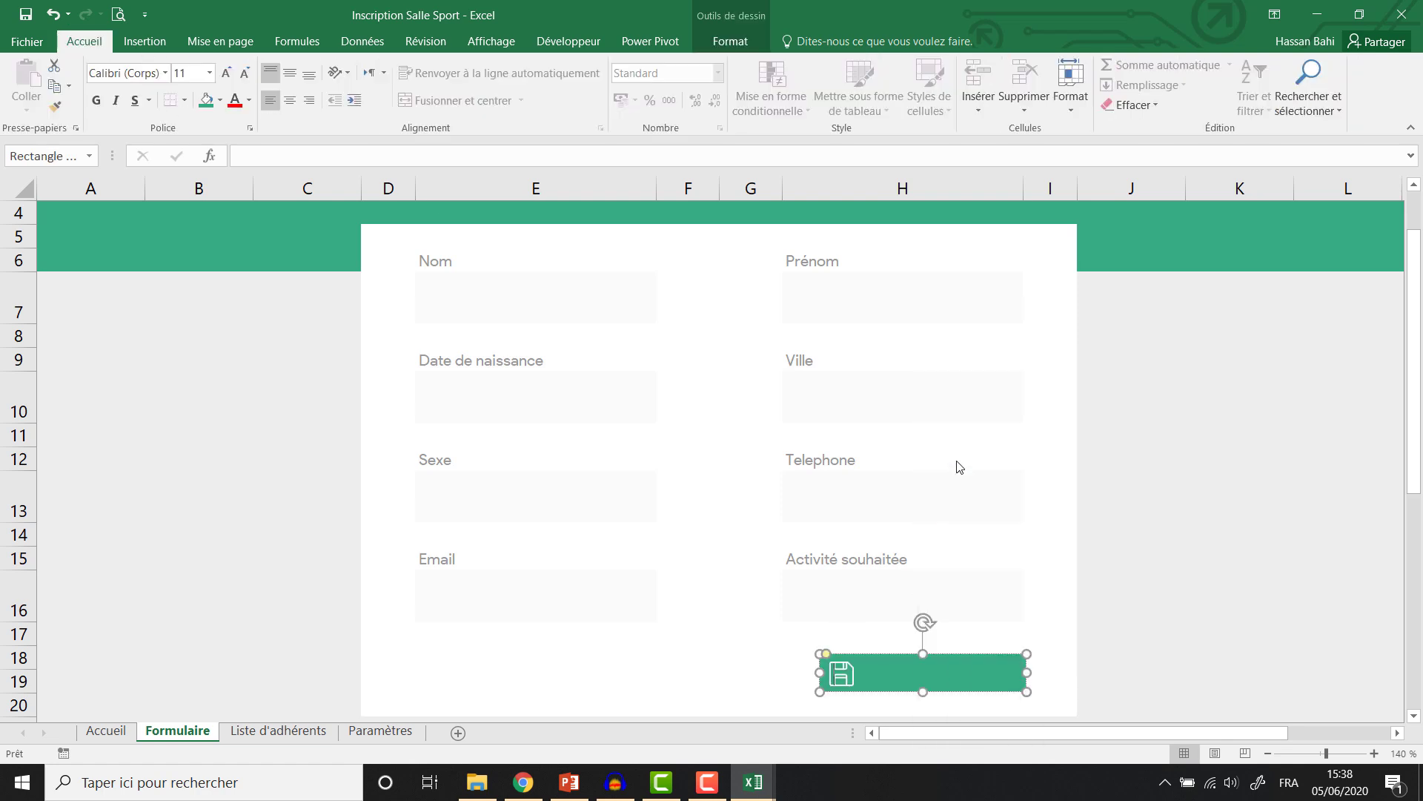
left_click(289, 100)
left_click(289, 72)
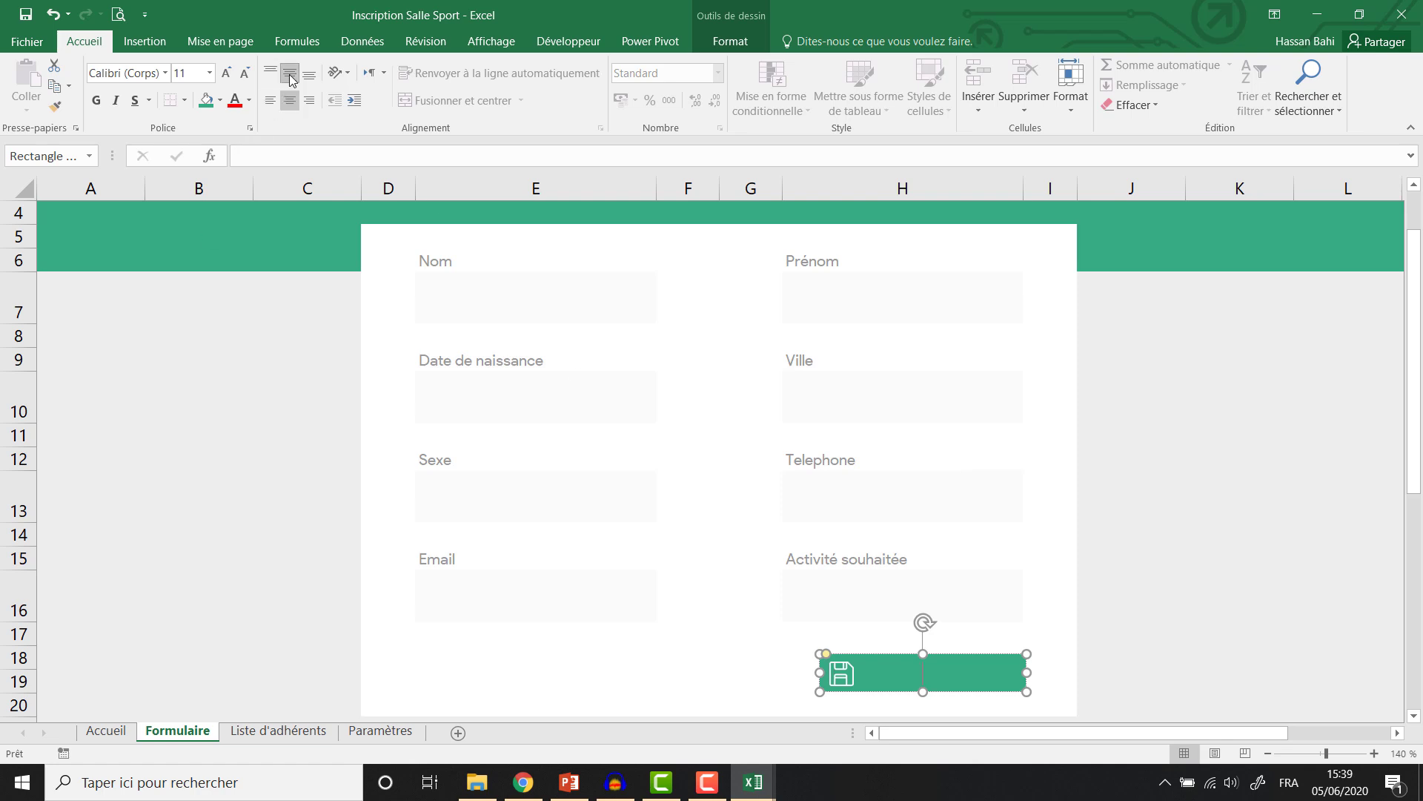
type("Enregistrer")
key("ctrl+a")
left_click(139, 73)
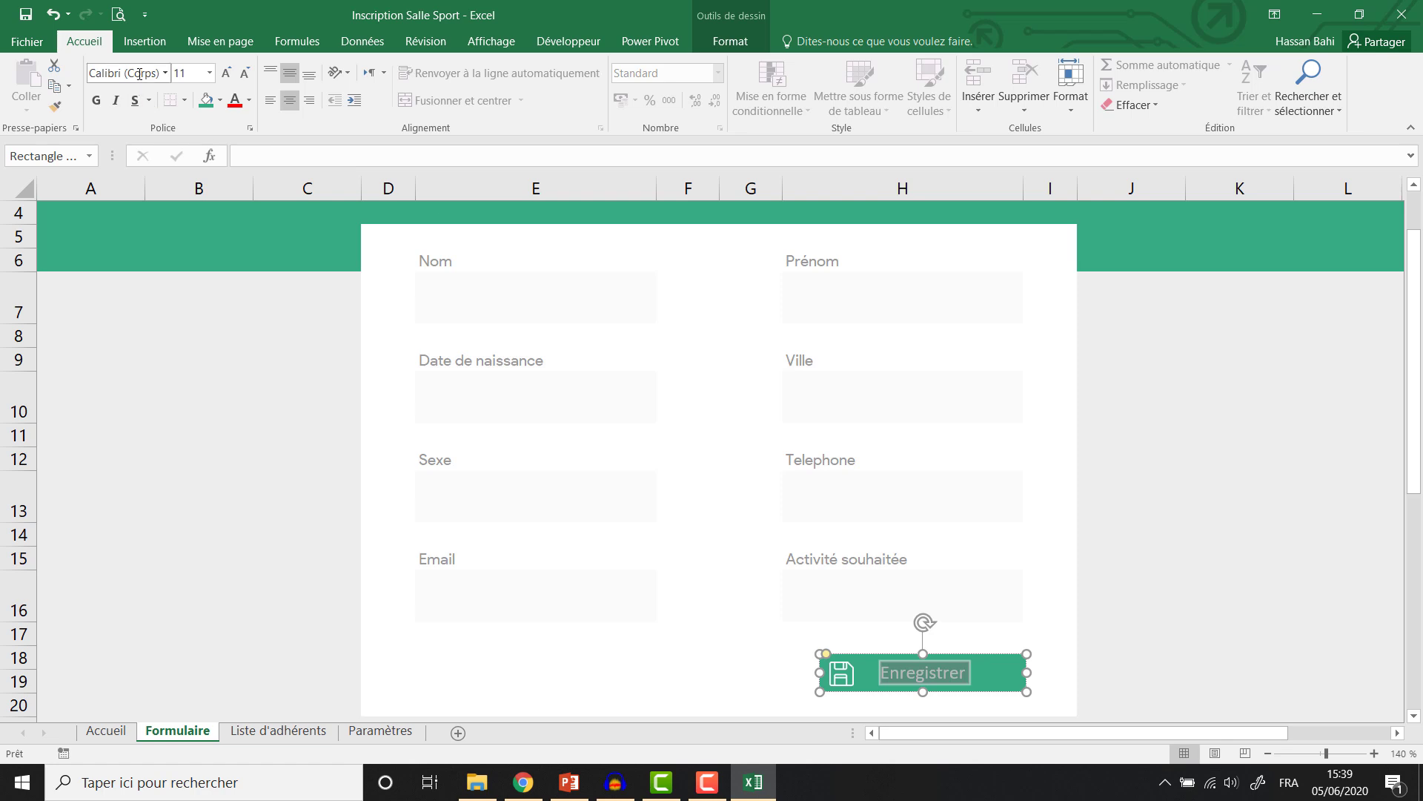
type("Pro")
key("Return")
left_click(95, 100)
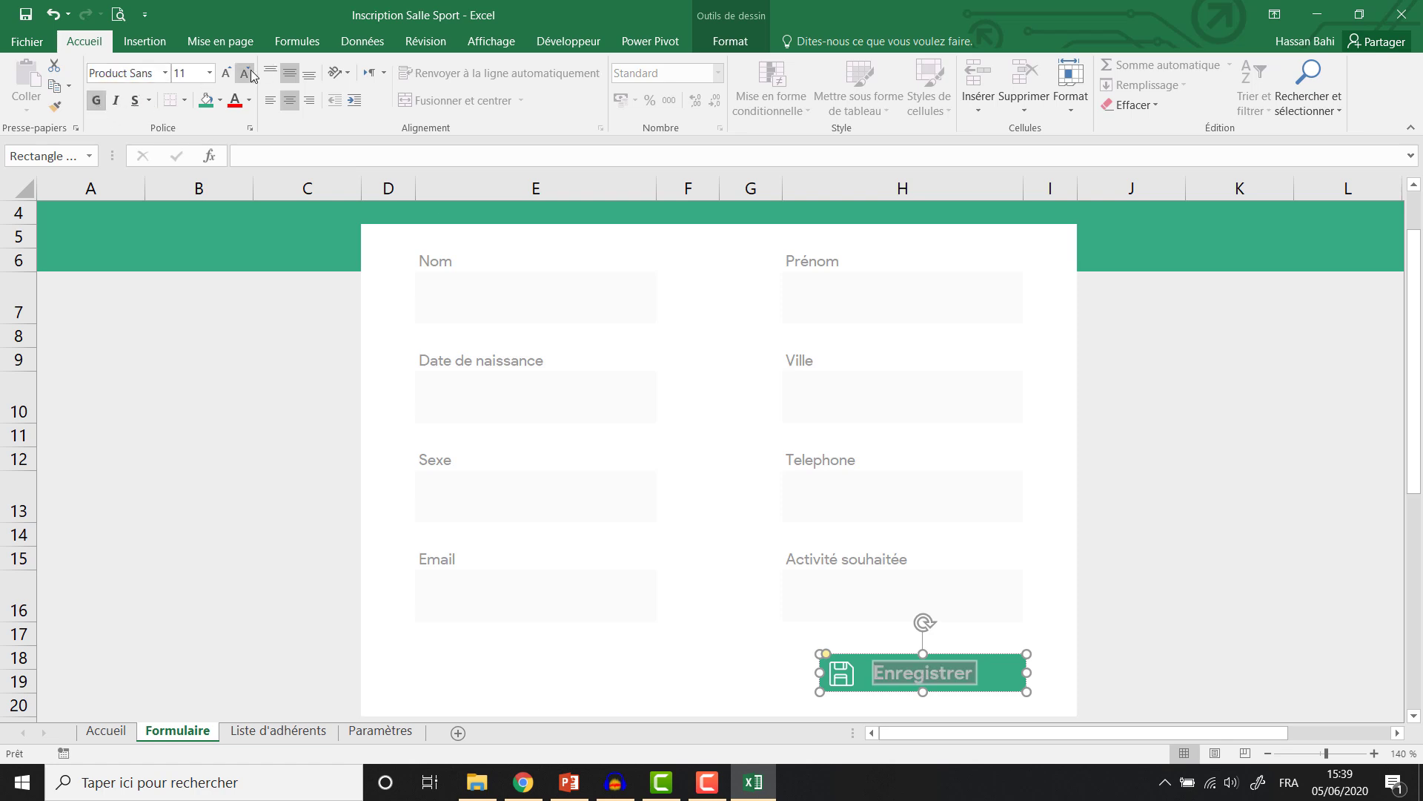
Narrow the button, right-align its text, and position it so the save icon sits at its left.
left_click_drag(1027, 672, 992, 672)
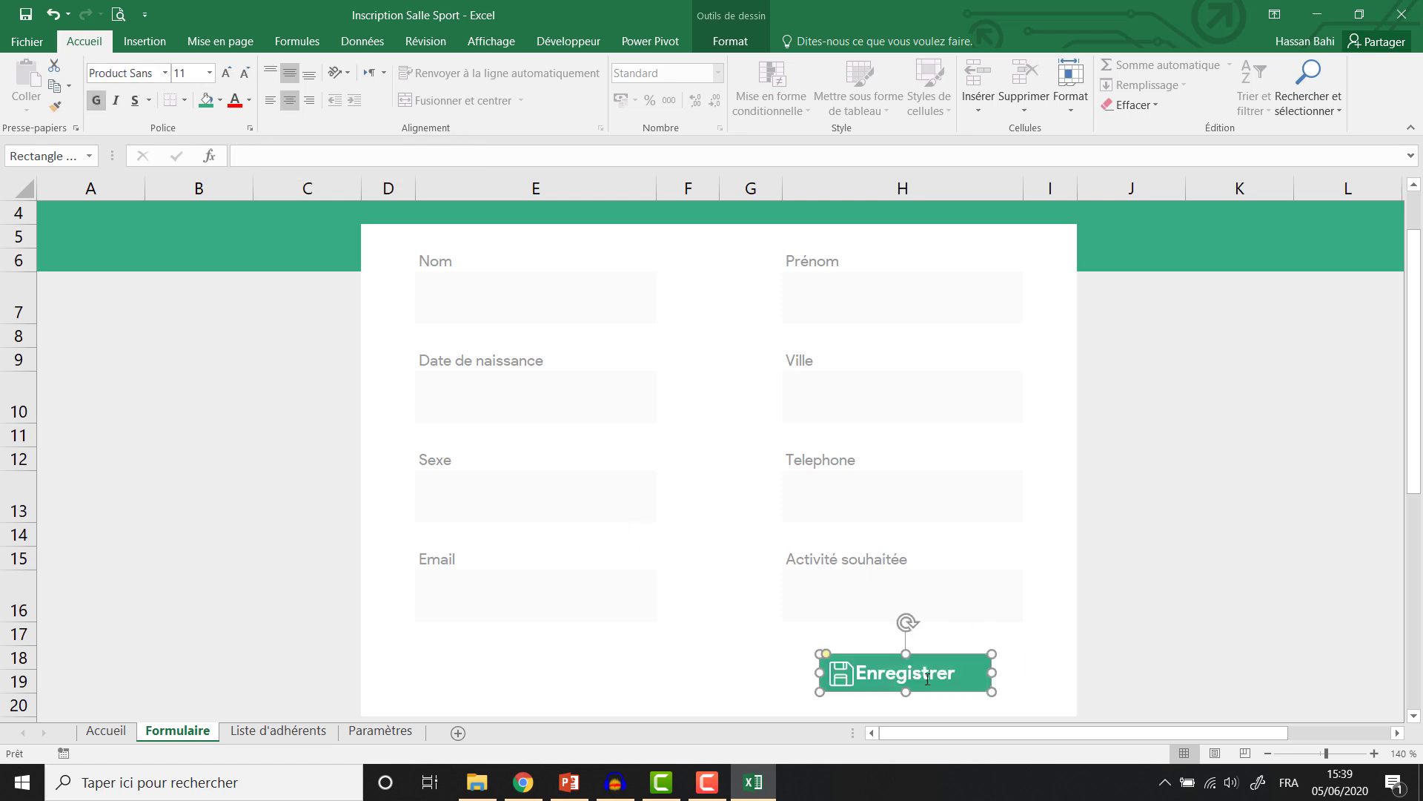
left_click(310, 100)
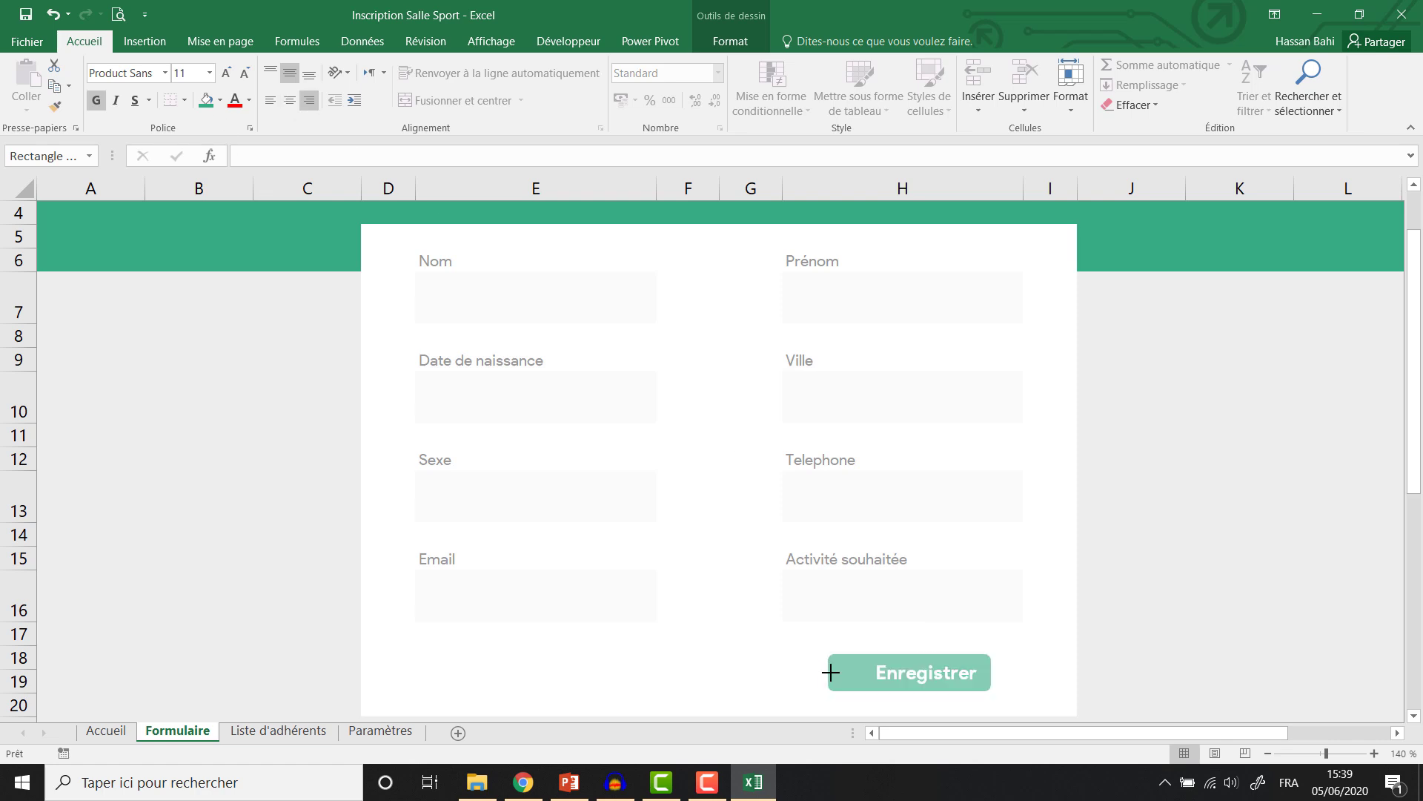
left_click(847, 676)
left_click_drag(847, 677, 945, 655)
left_click(889, 669)
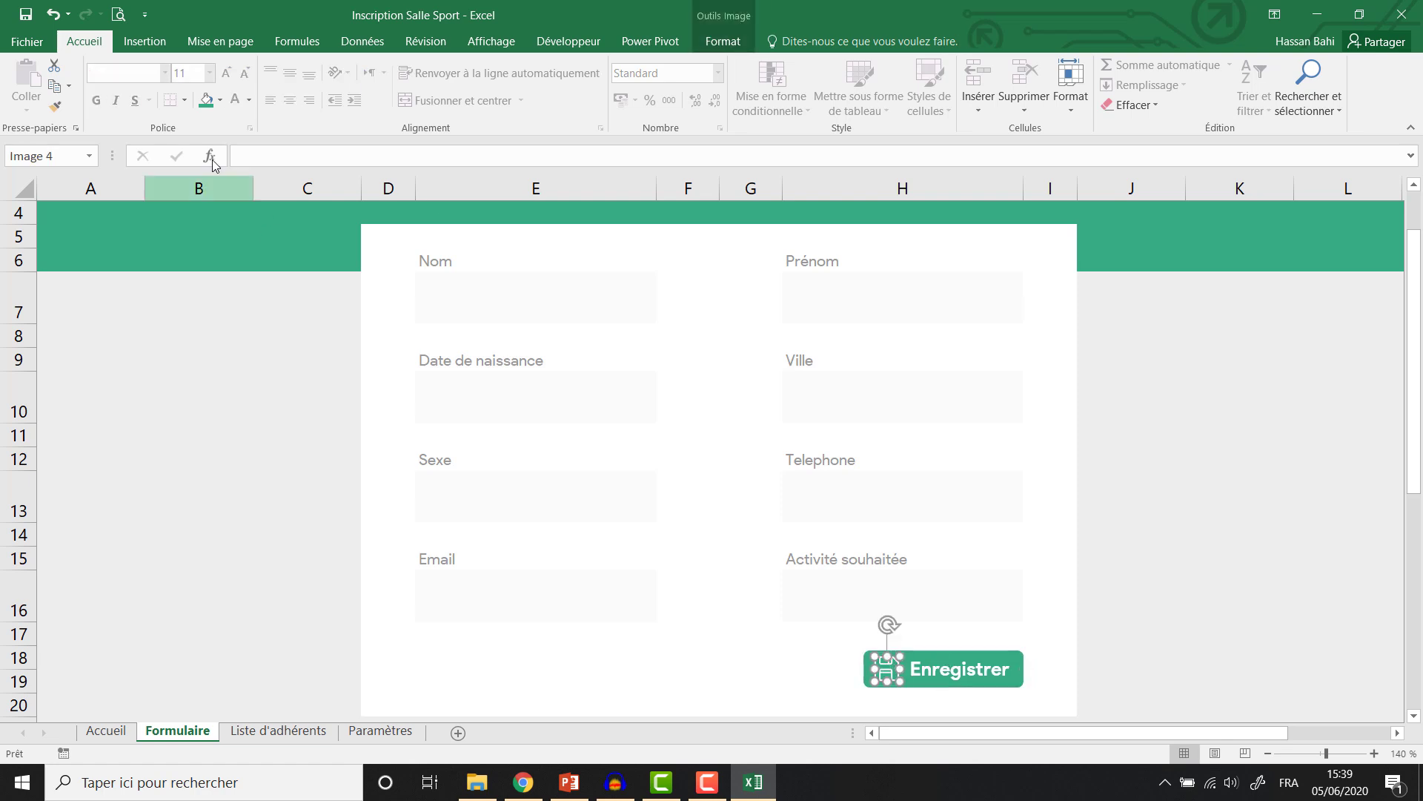
Collapse the ribbon, scroll to the title, and check the Sexe and Activité boxes against the Paramètres lists.
double_click(99, 46)
scroll(597, 457, "up", 1)
left_click(578, 377)
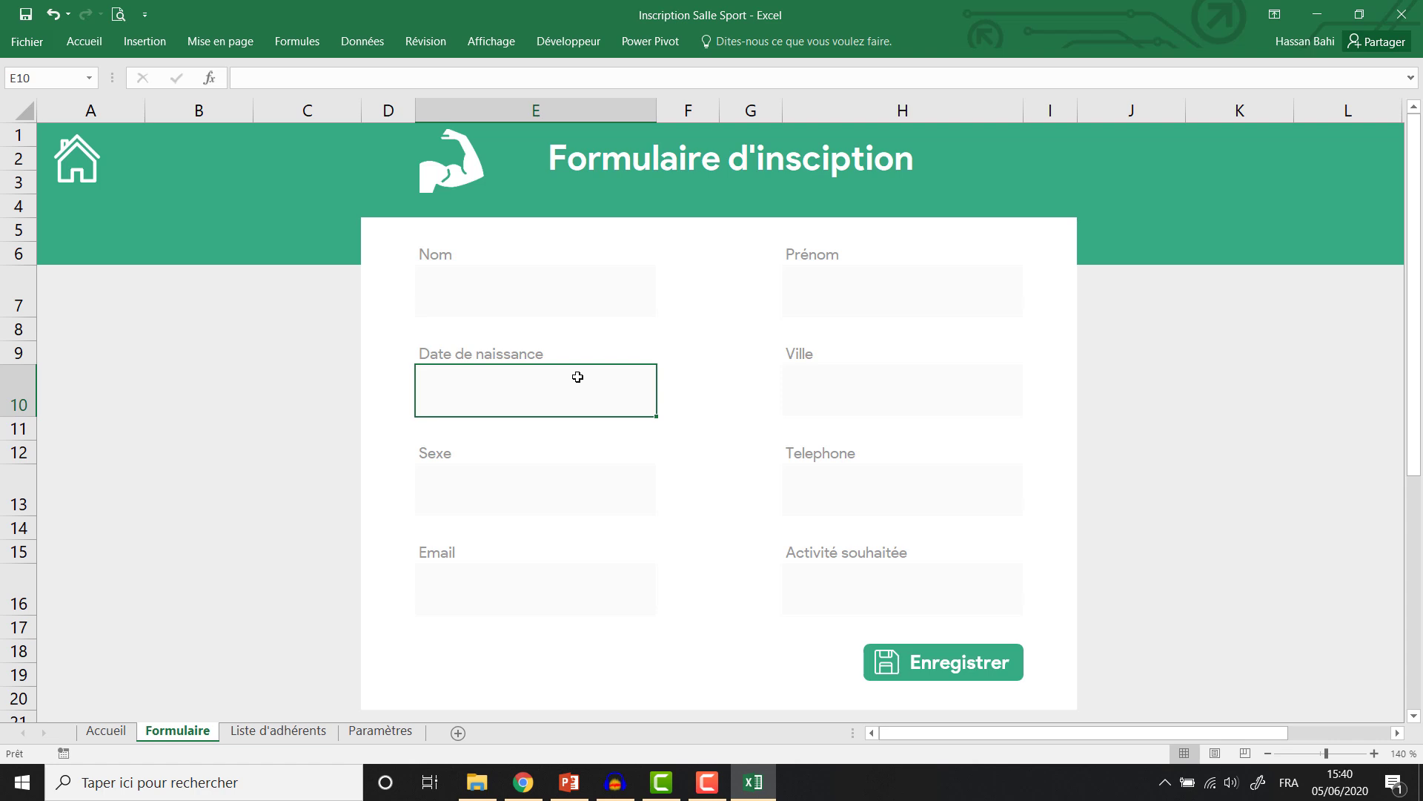
left_click(499, 494)
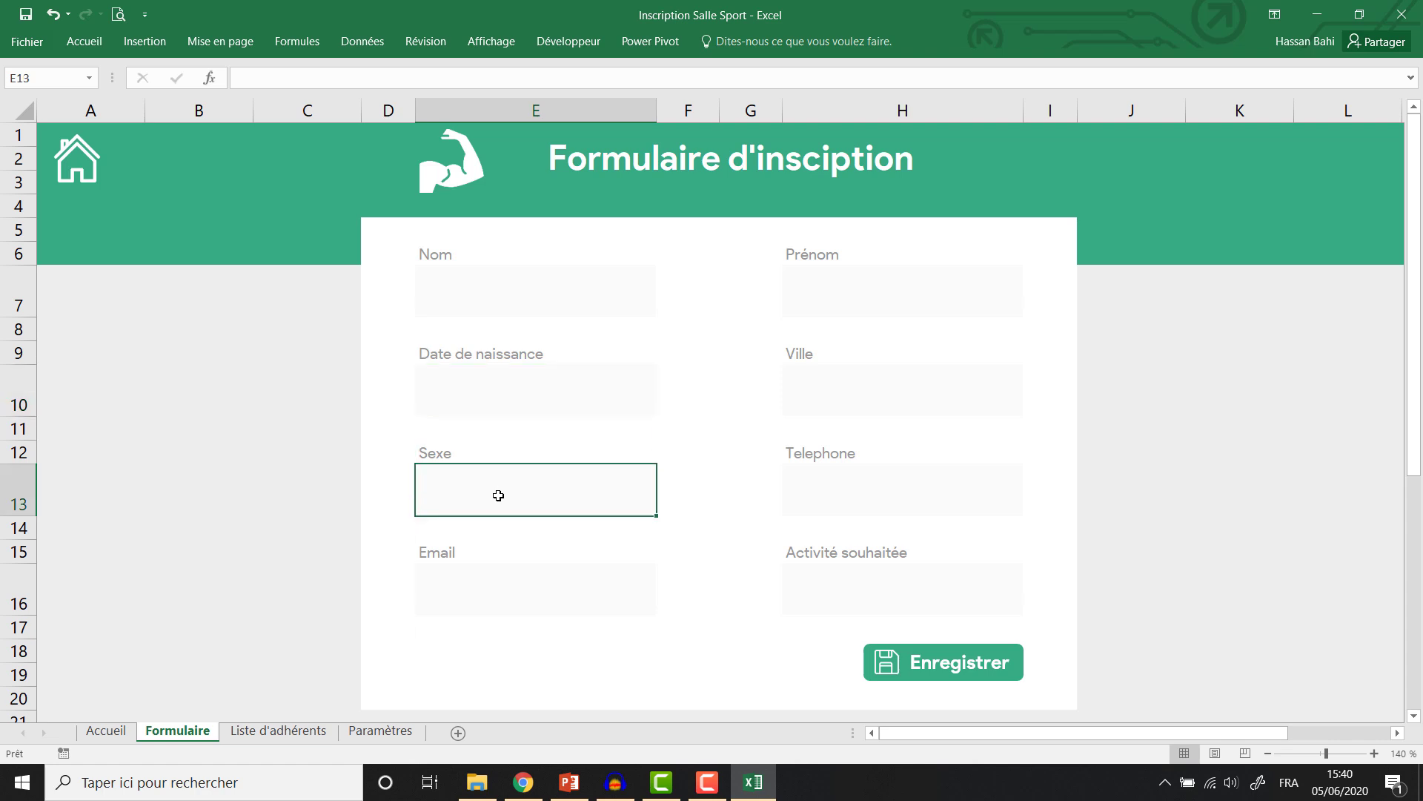
left_click(839, 591)
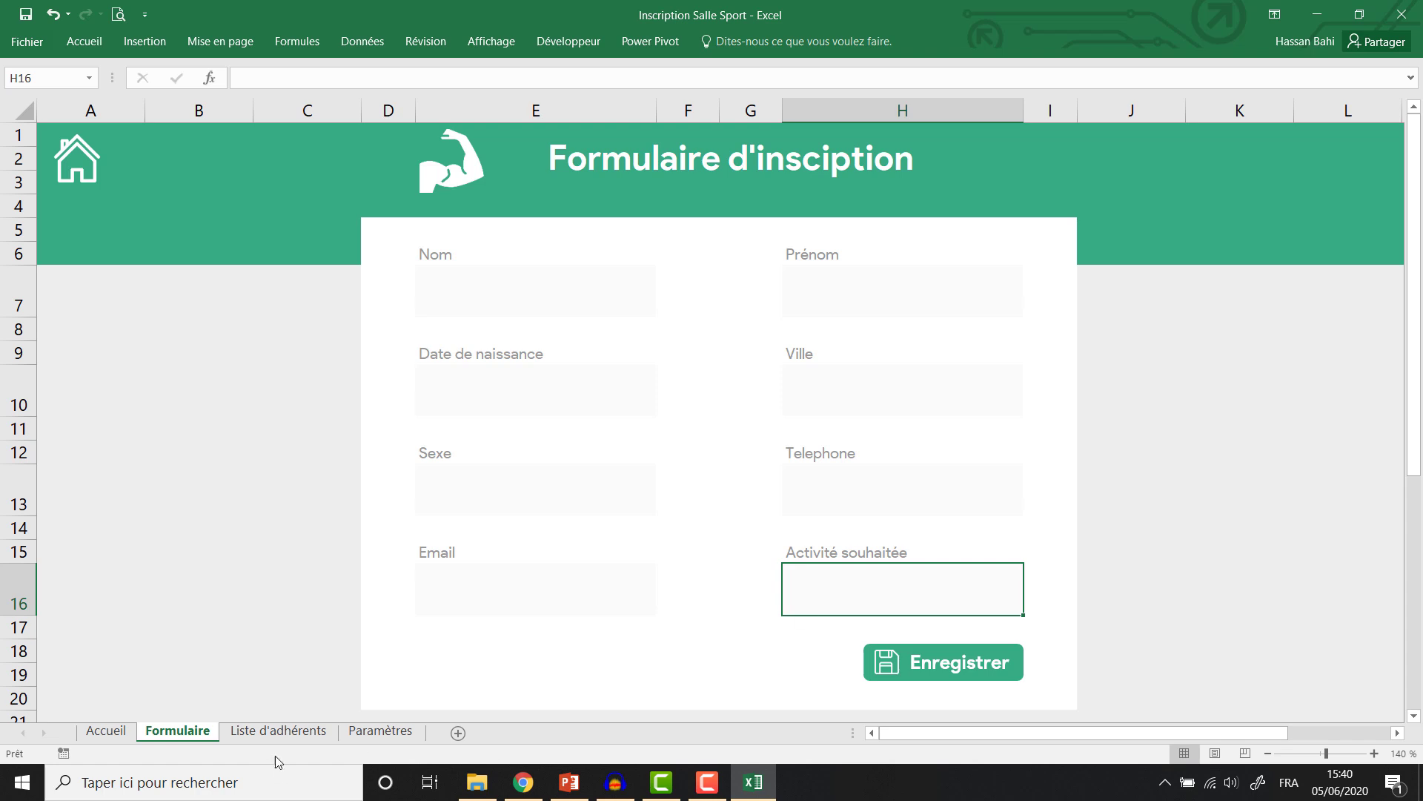
left_click(344, 737)
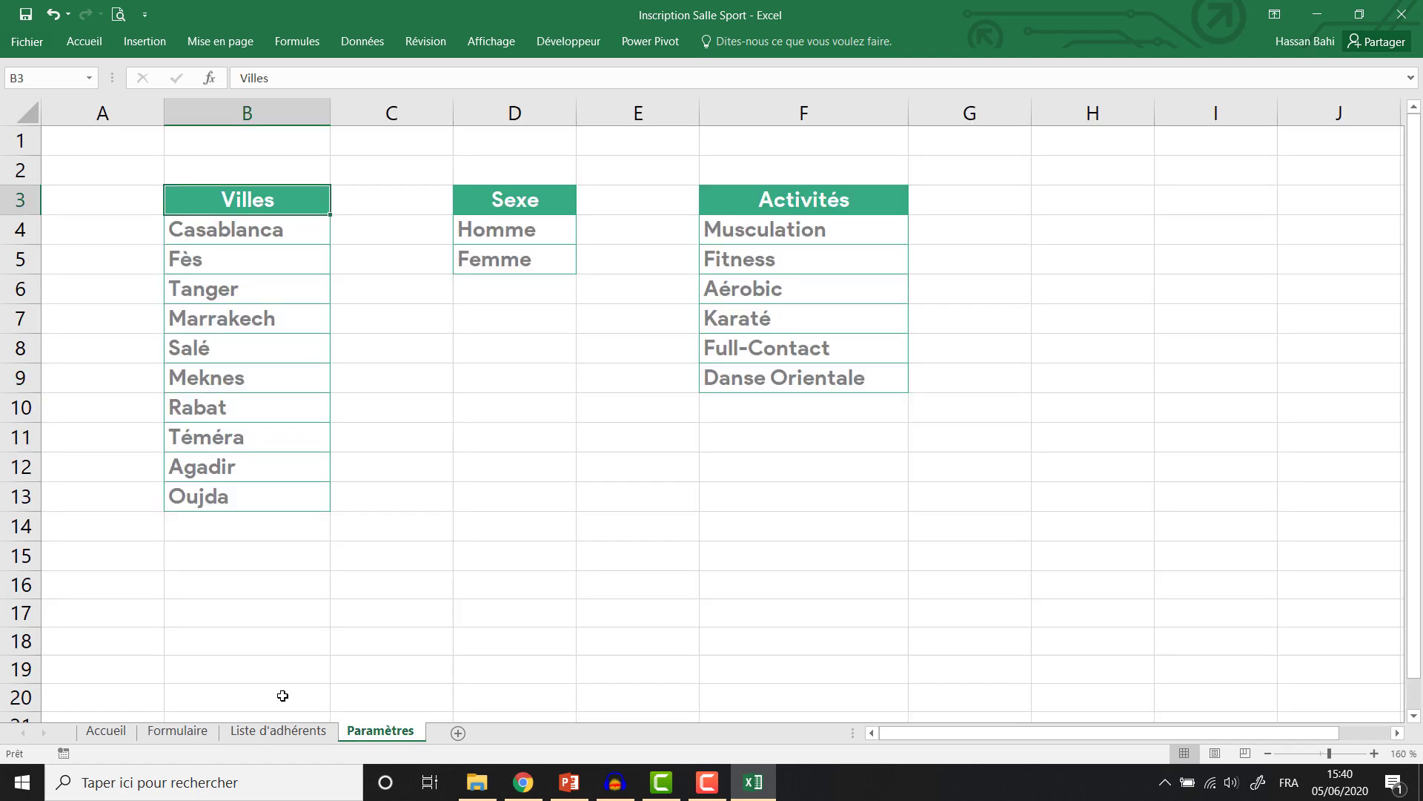
key("ctrl+Page_Up")
key("ctrl+Page_Up")
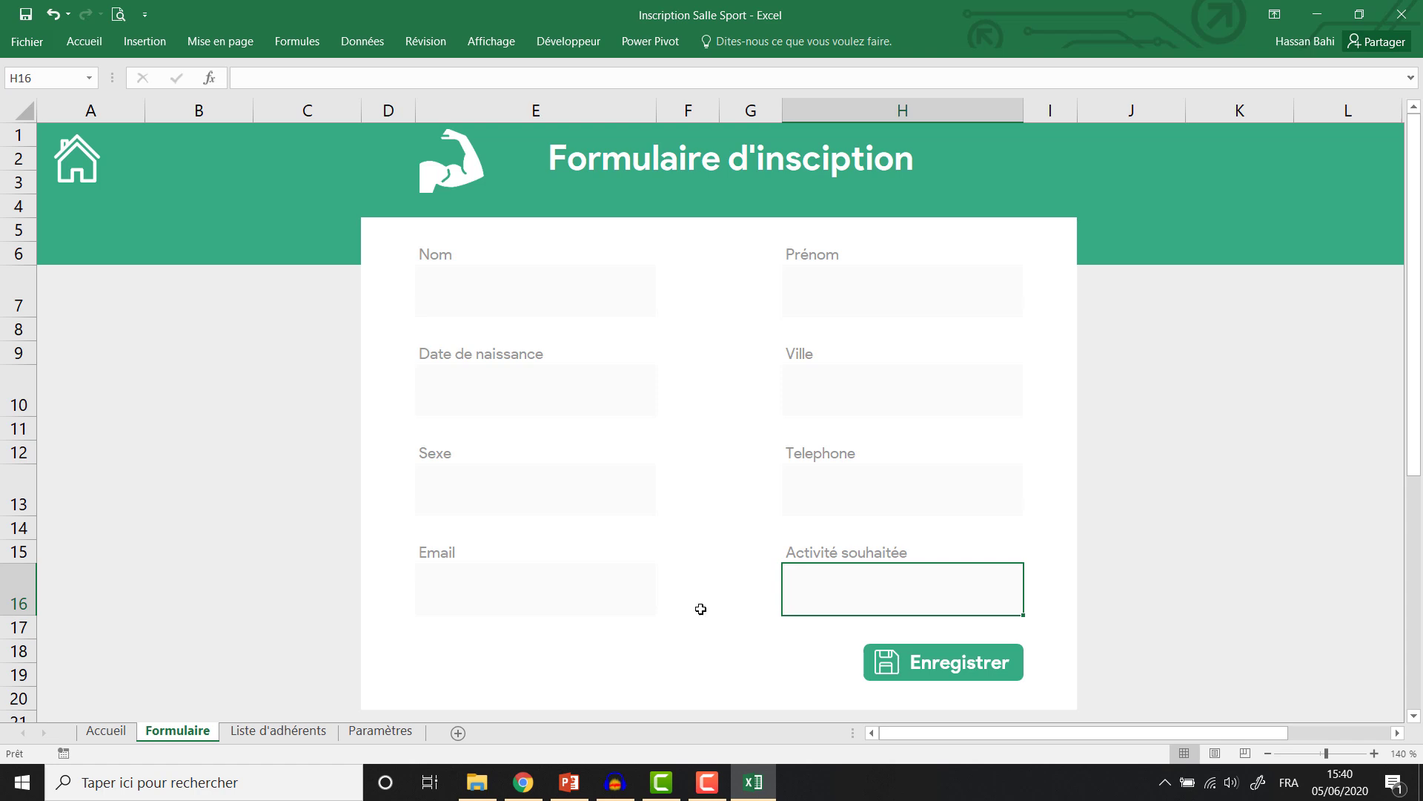
left_click(504, 510)
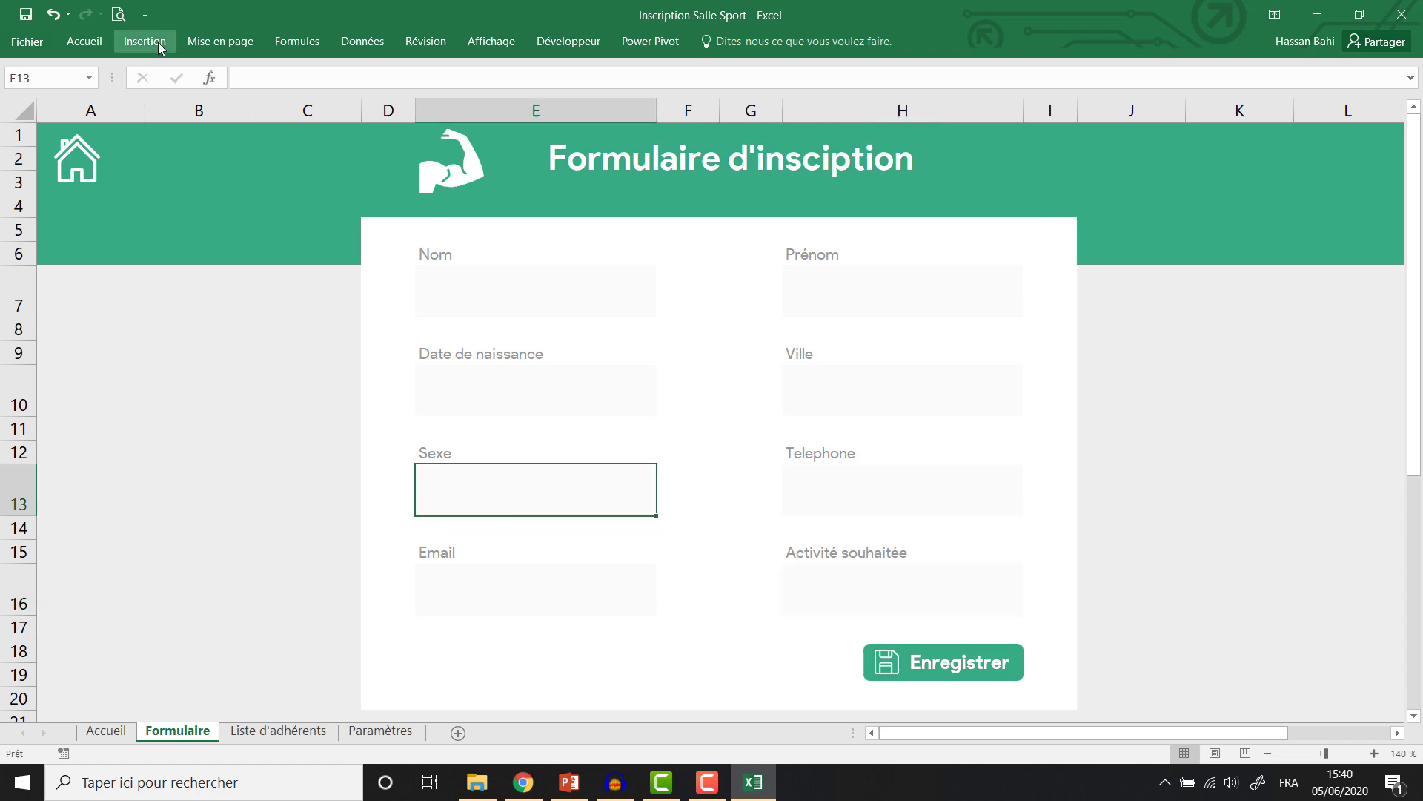
Restrict the Sexe box to a list sourced from Paramètres D4:D5 (Homme, Femme).
left_click(351, 44)
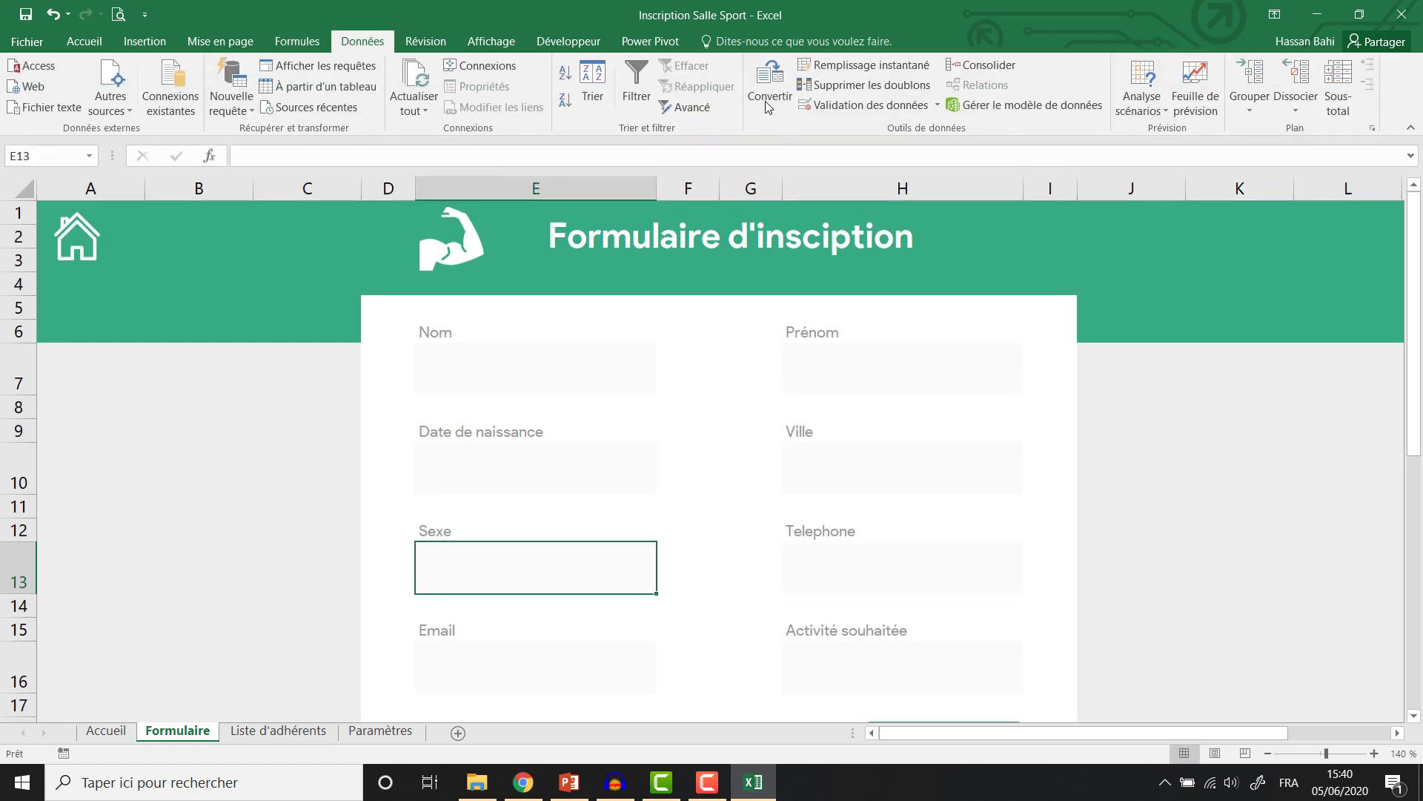
left_click(891, 106)
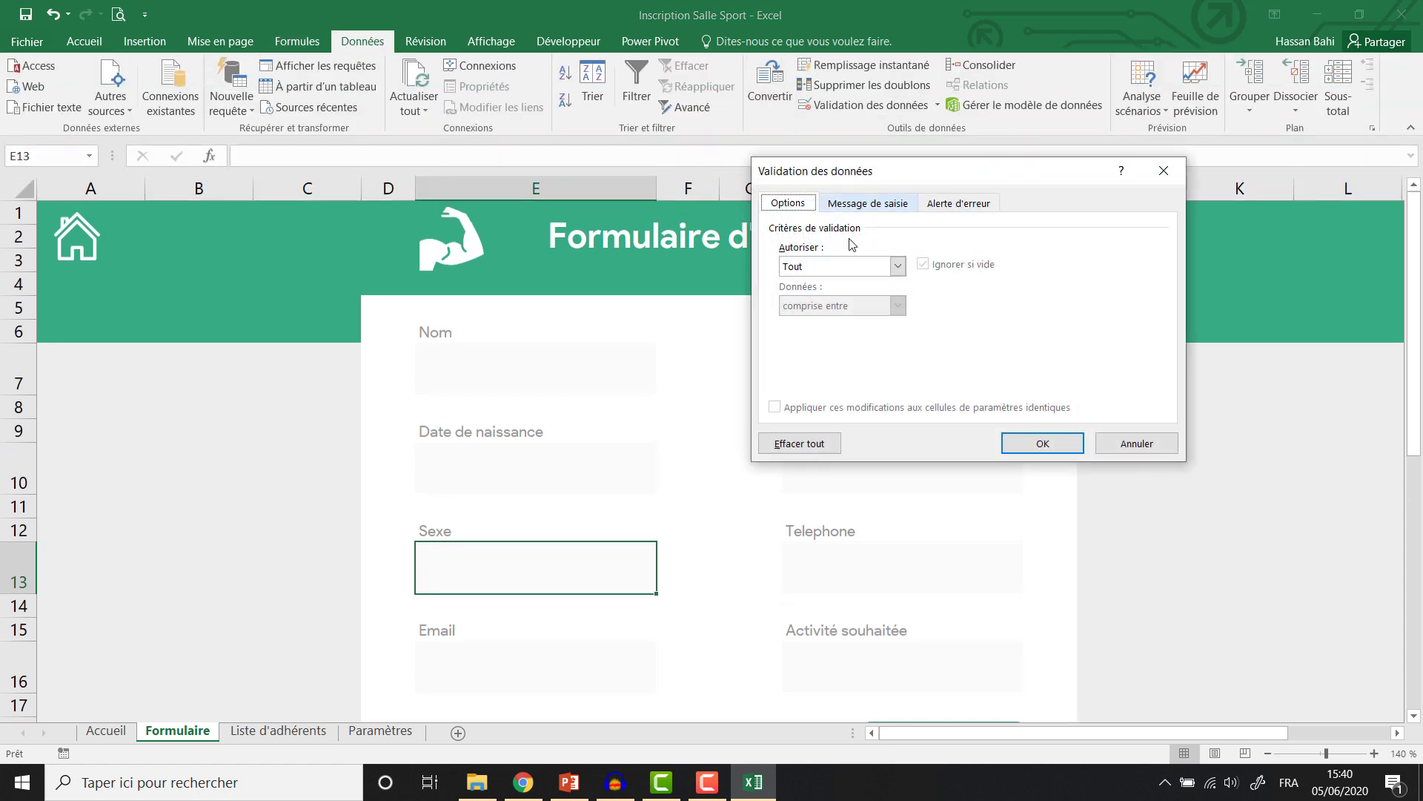
left_click(898, 267)
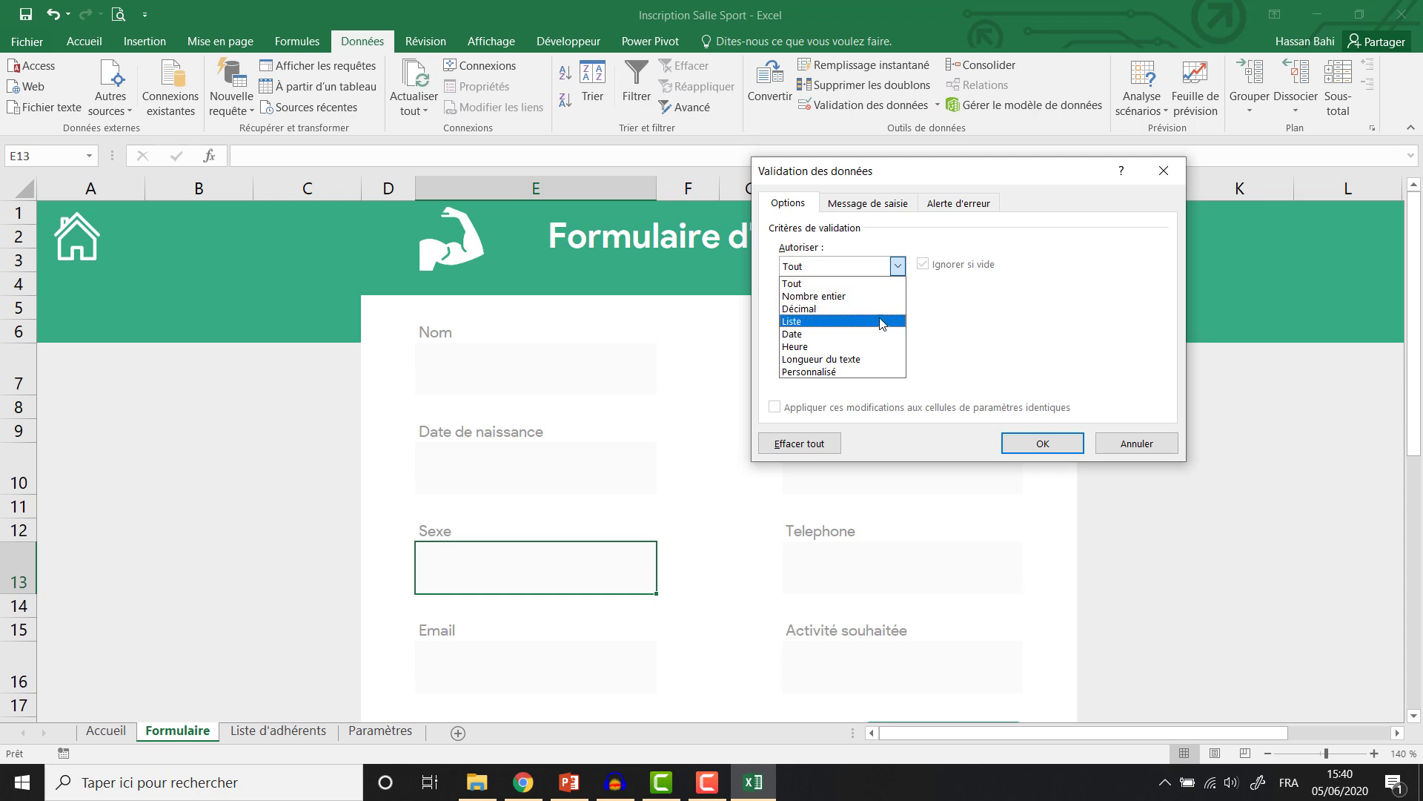
left_click(882, 321)
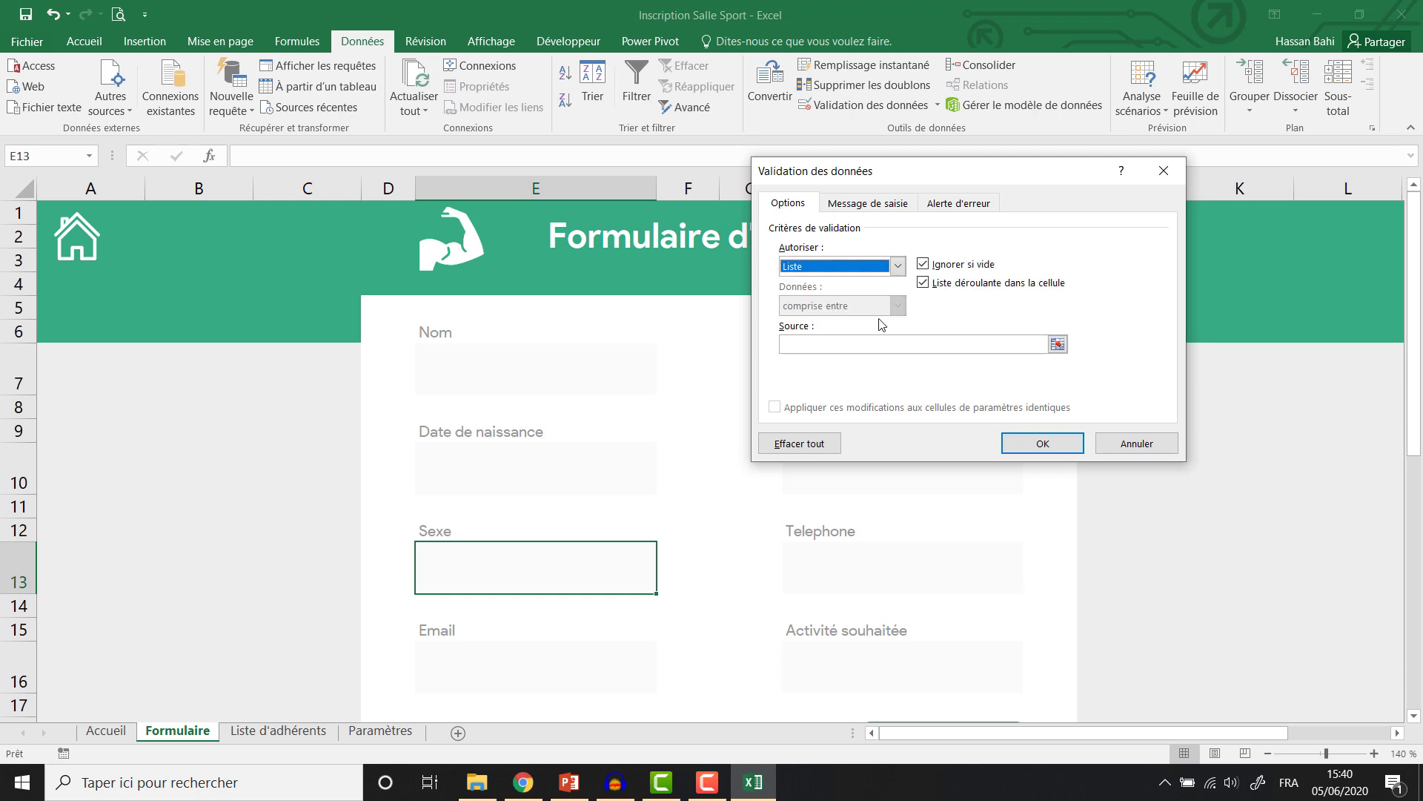
left_click(907, 346)
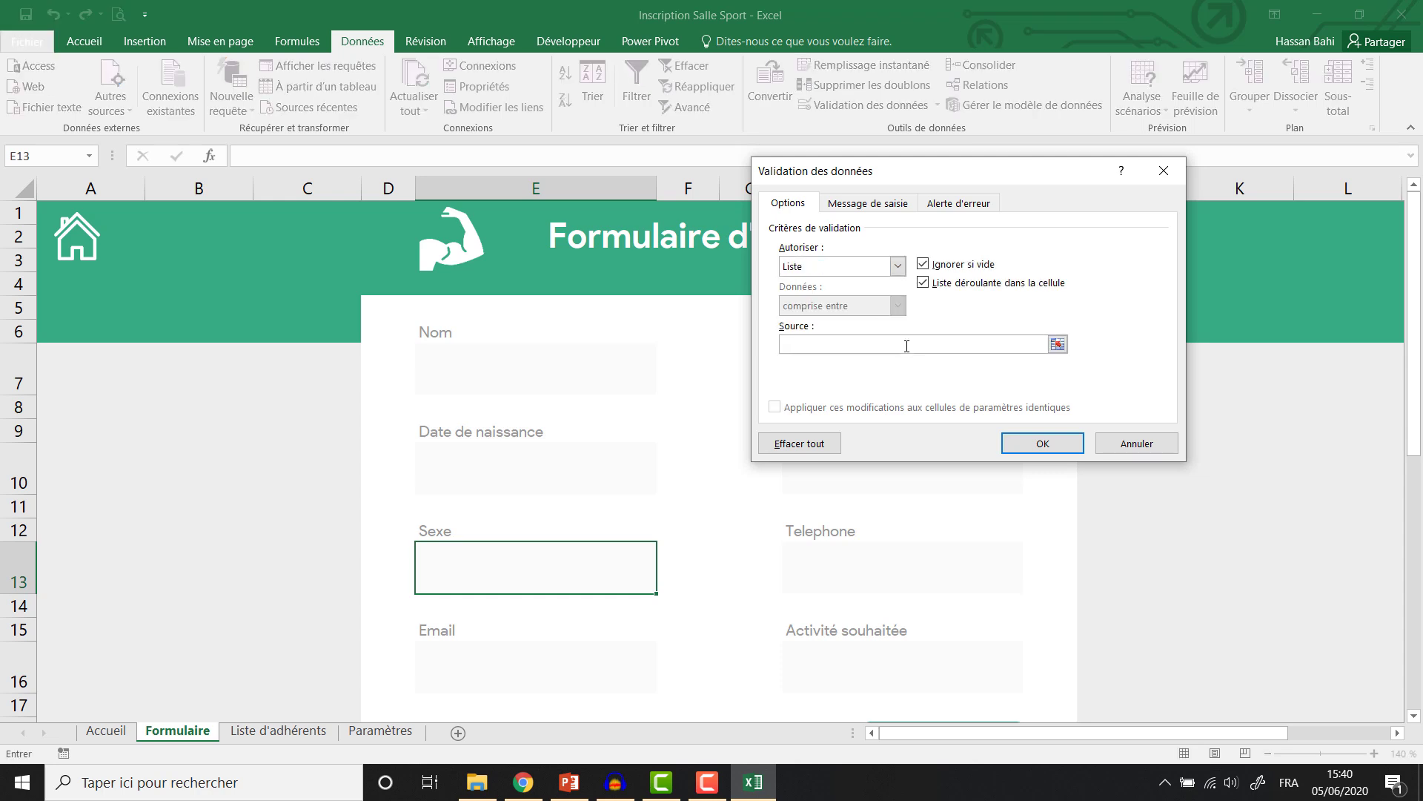
left_click(364, 731)
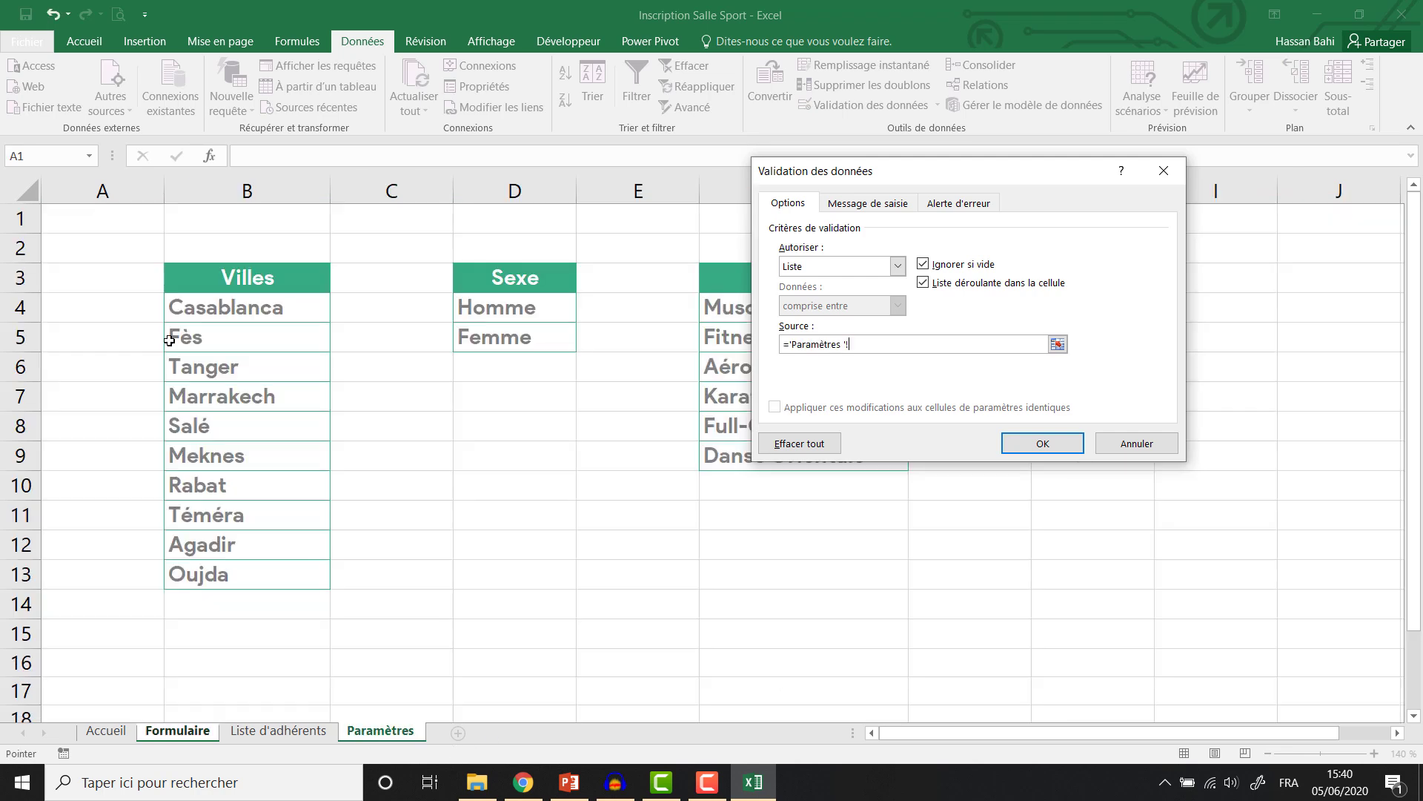
left_click_drag(518, 306, 518, 335)
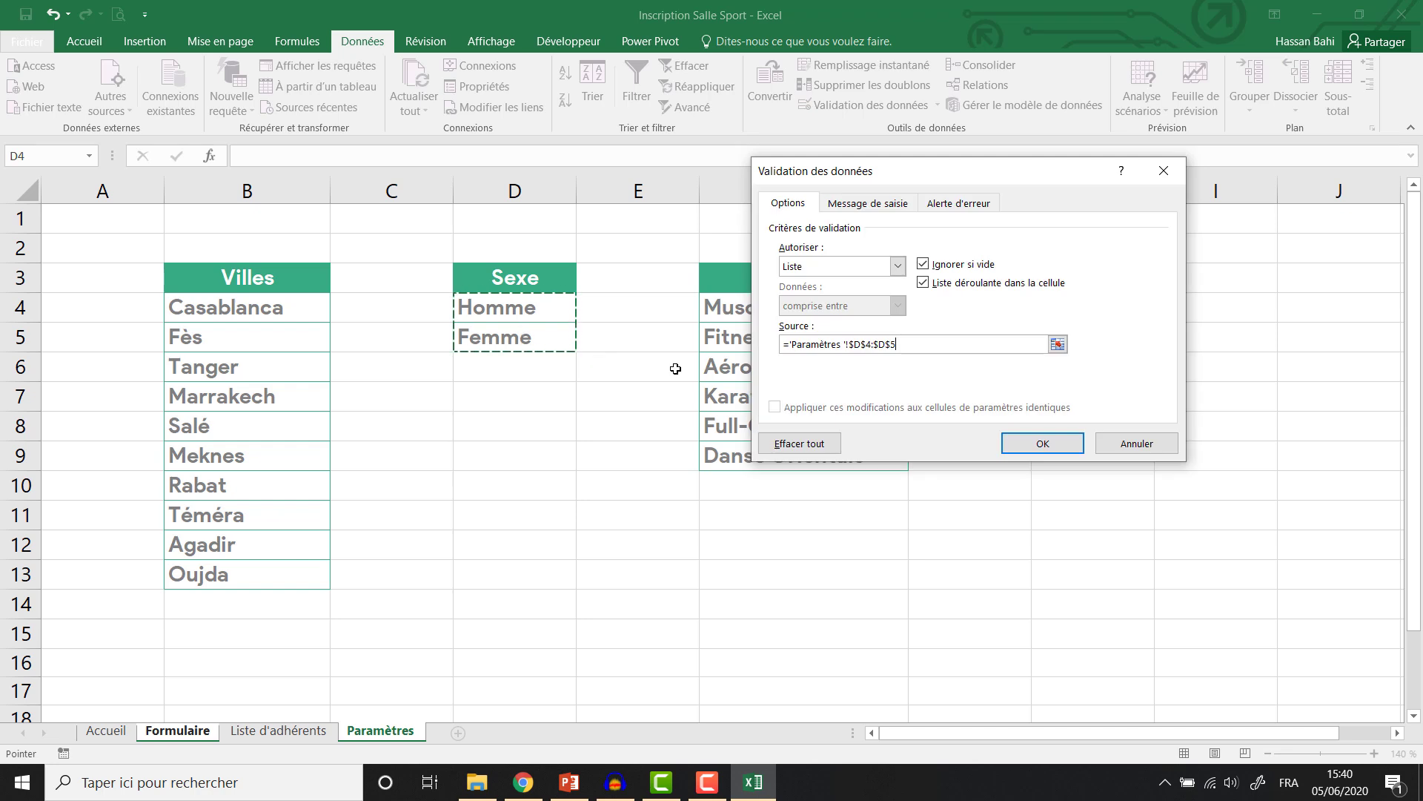
left_click(1043, 443)
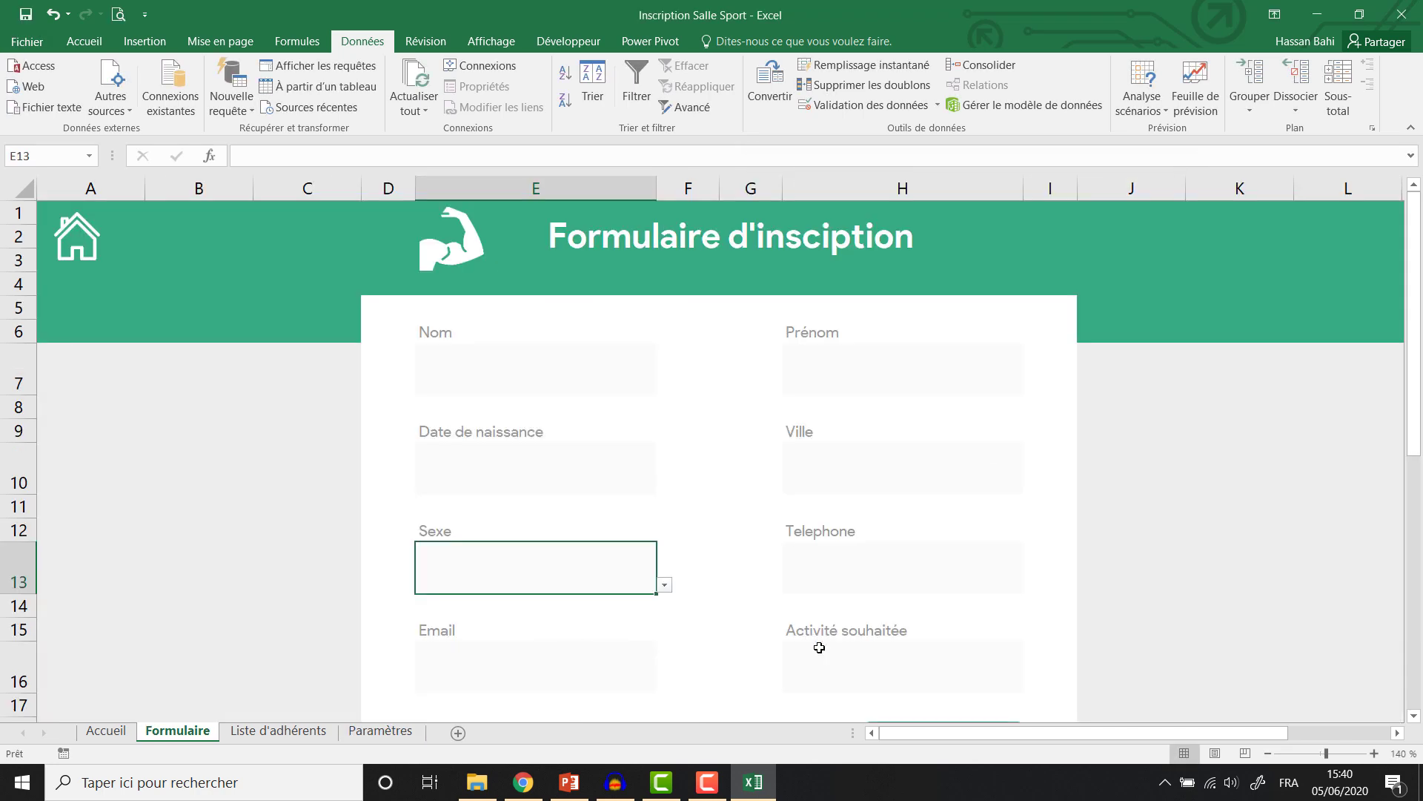
left_click(819, 648)
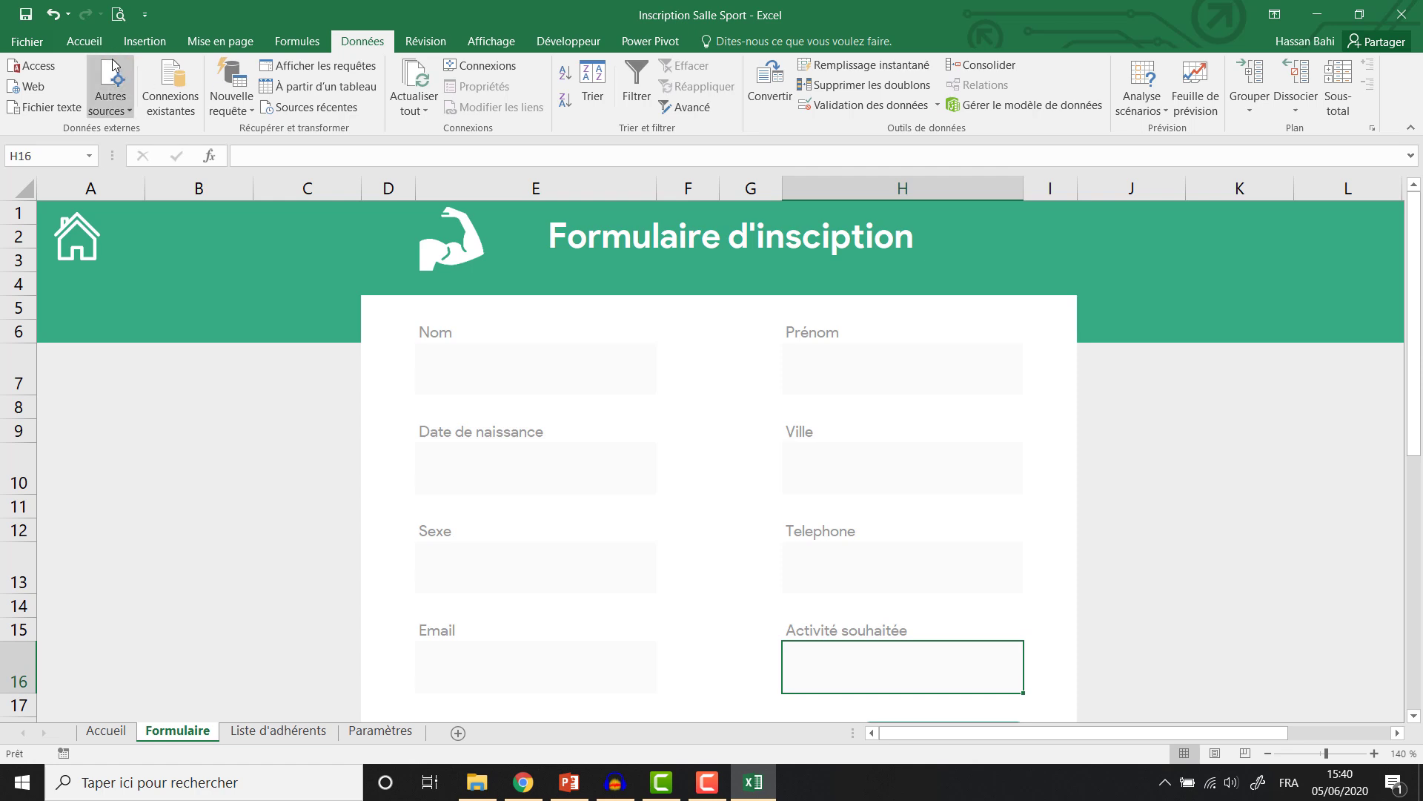
Give the Activité souhaitée box (H16) list validation from Paramètres F4:F9 (activites).
left_click(842, 109)
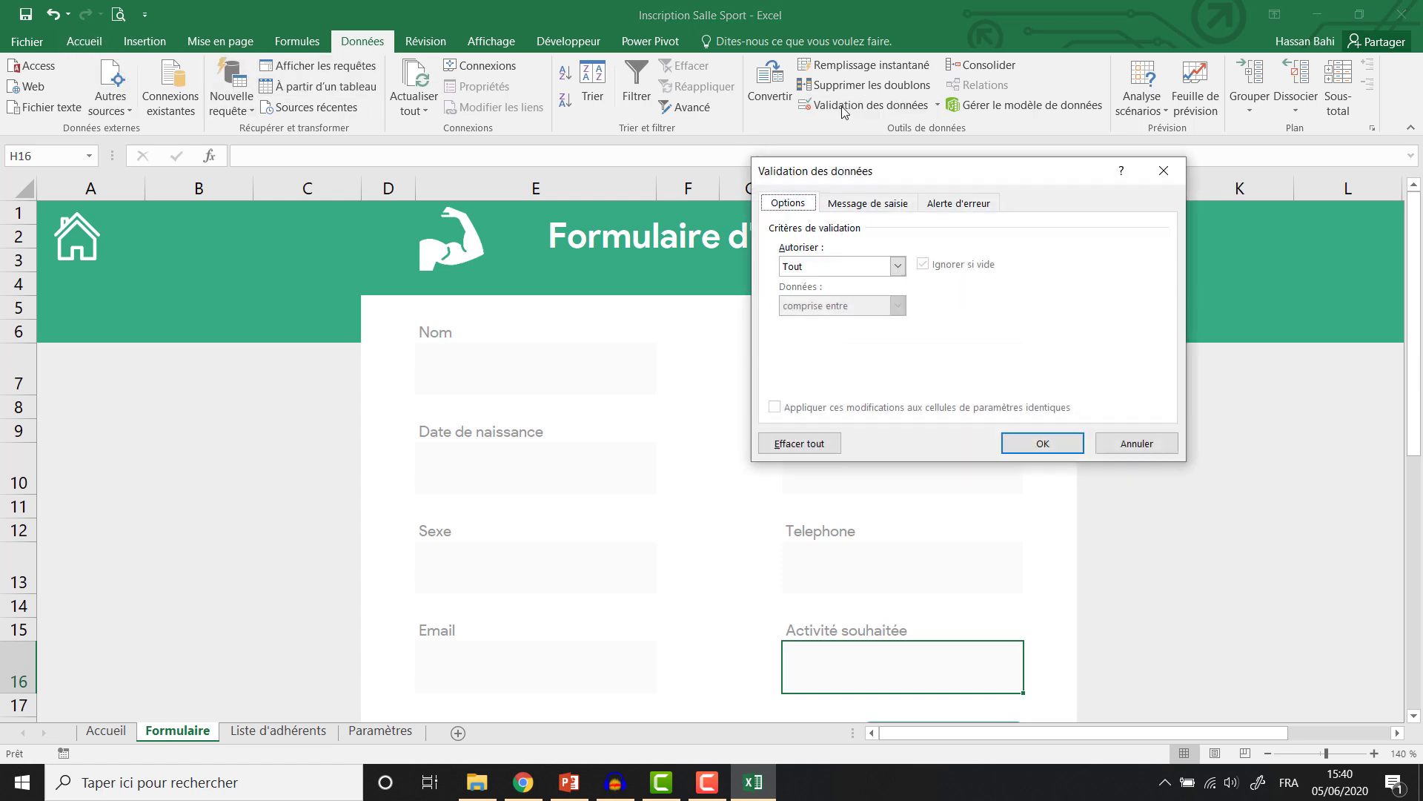
left_click(898, 266)
left_click(858, 324)
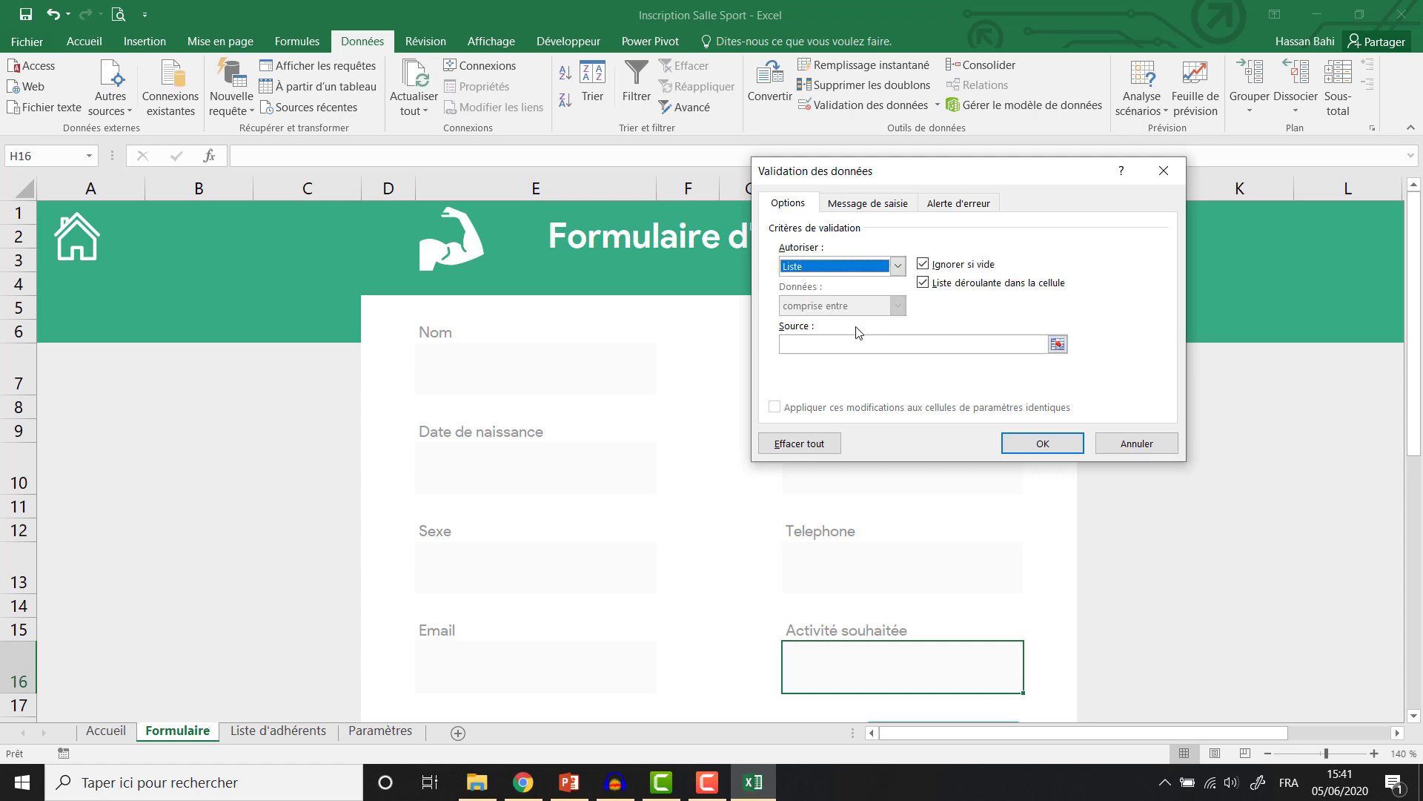
left_click(1059, 344)
left_click(1059, 346)
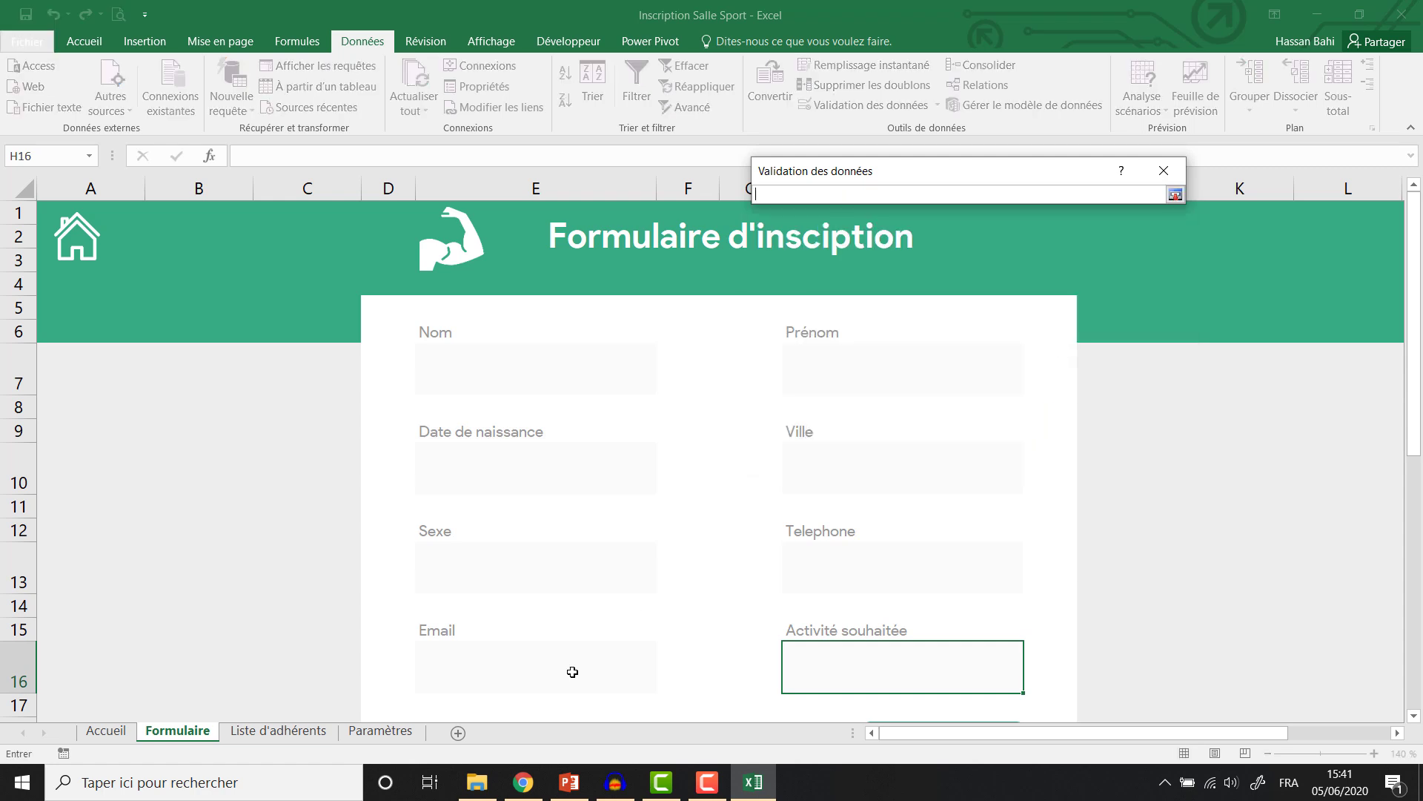
left_click(381, 731)
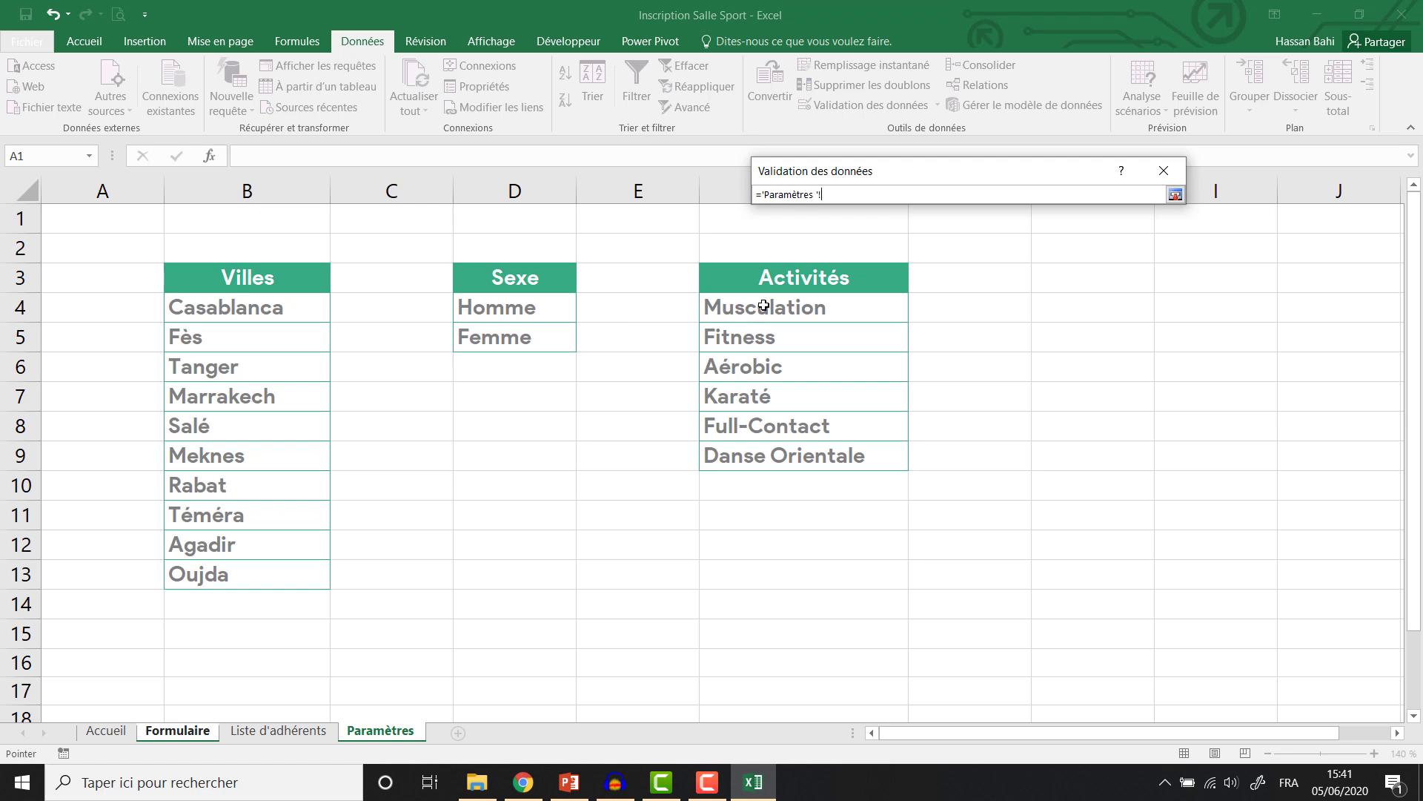
left_click_drag(764, 305, 763, 457)
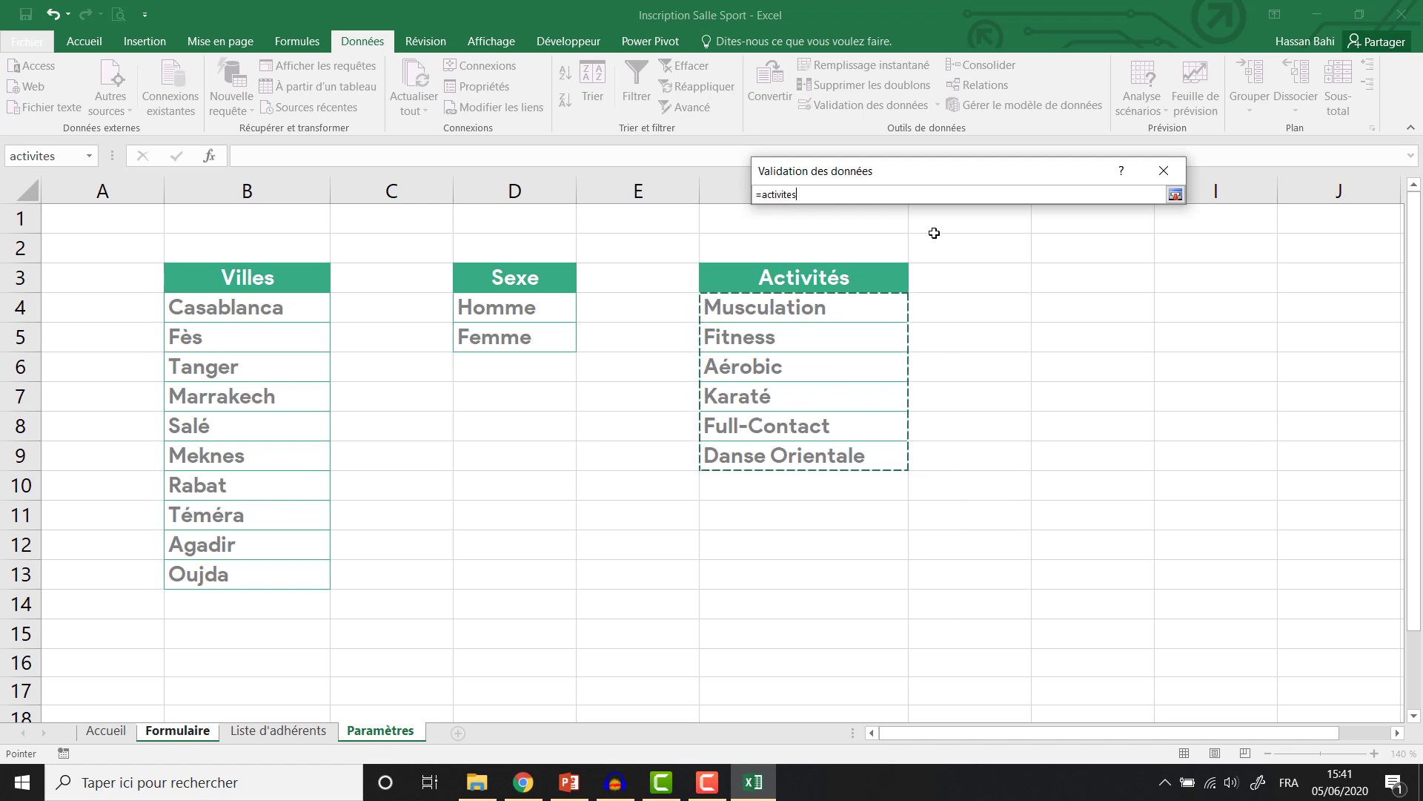
key("Return")
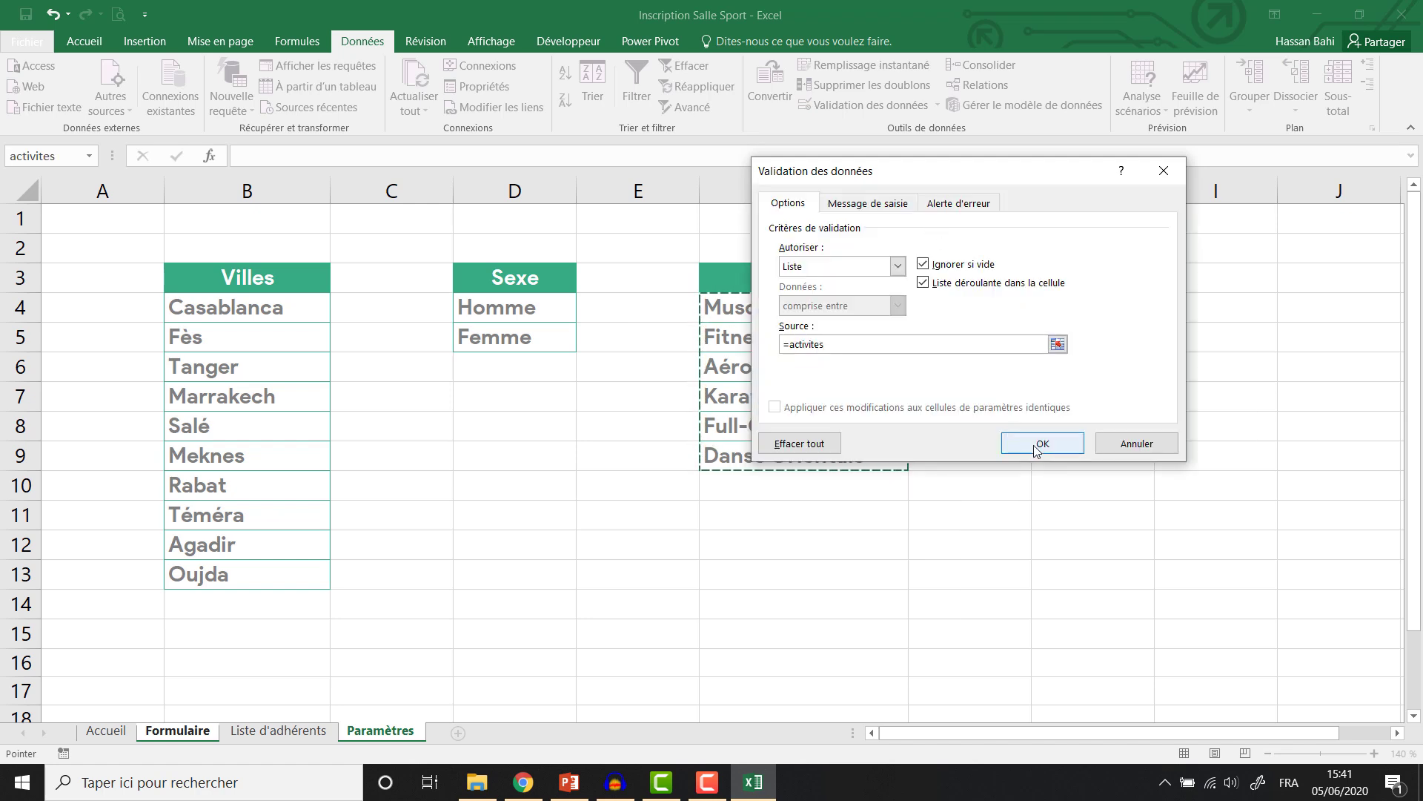
left_click(1036, 448)
Add list validation to the Ville box from Paramètres B4:B13 (ListeVilles) and test the dropdown.
left_click(872, 475)
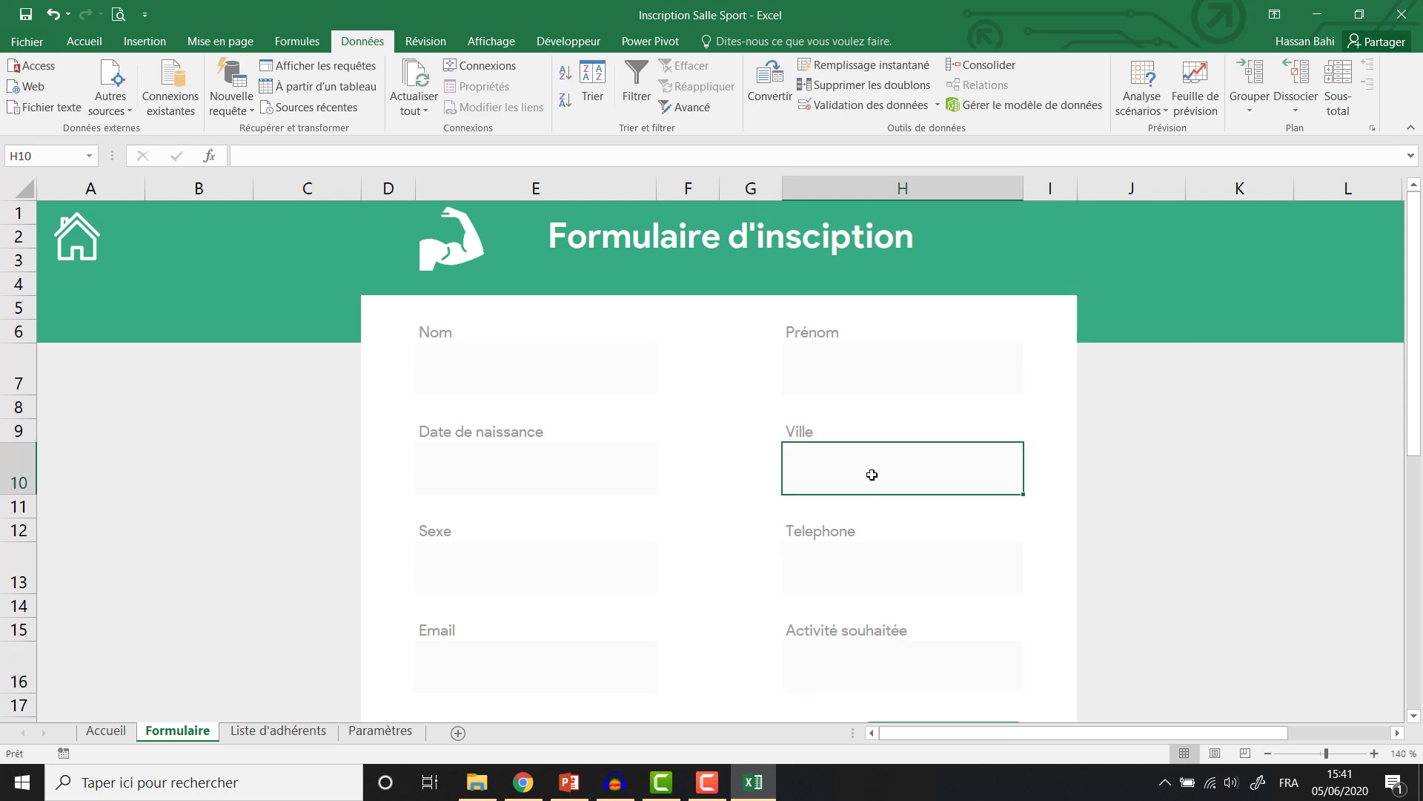
left_click(846, 109)
left_click(897, 265)
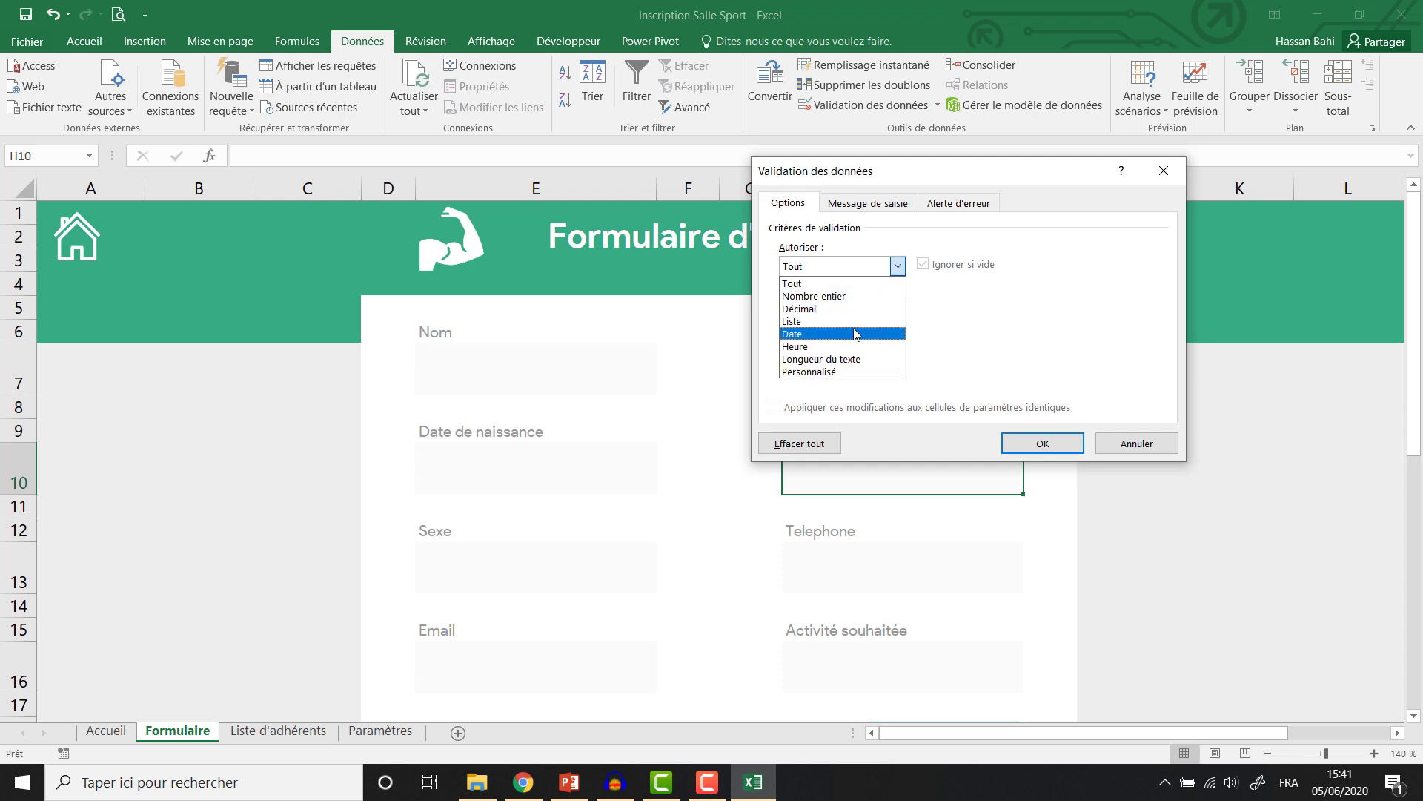
left_click(854, 323)
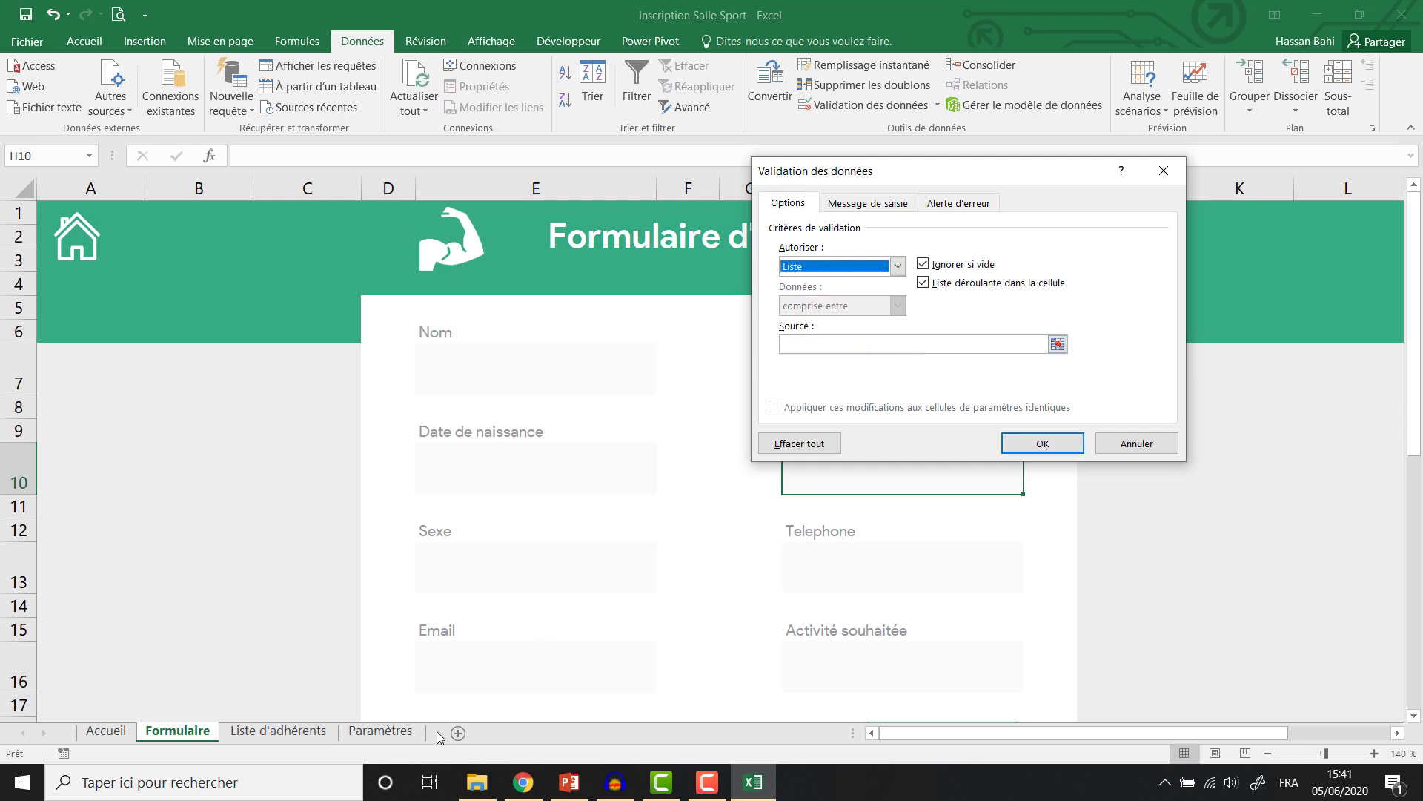
left_click(912, 344)
left_click(378, 732)
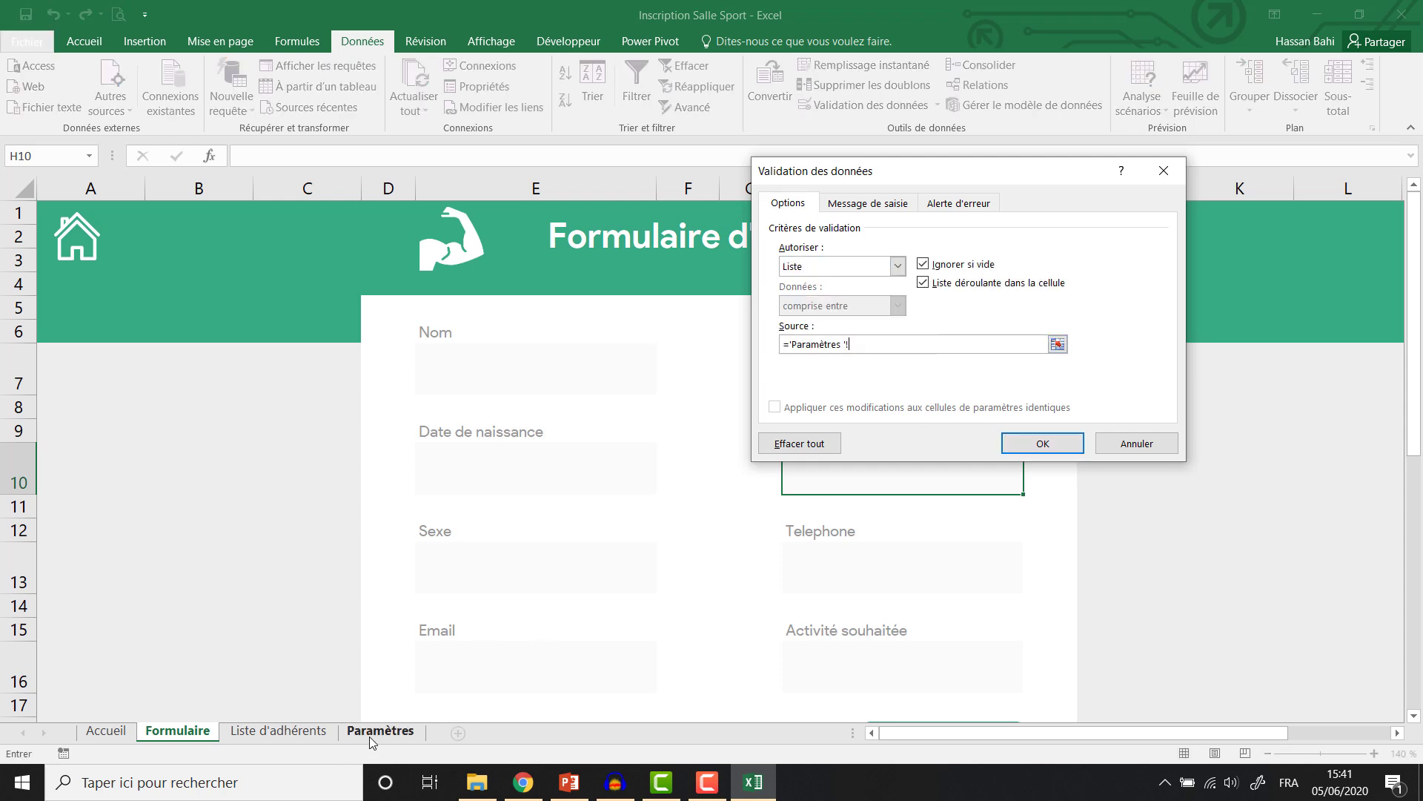
left_click_drag(240, 309, 270, 575)
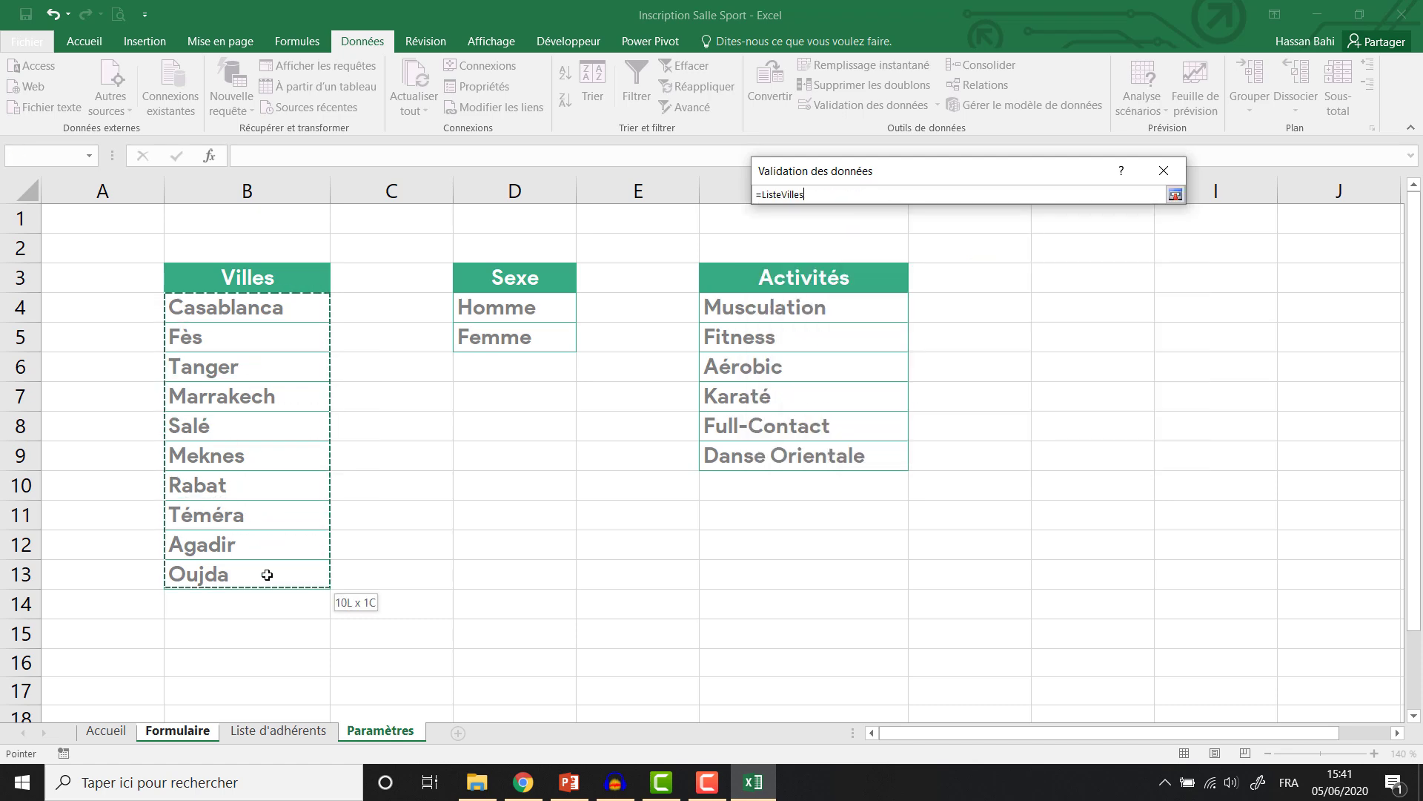
left_click(1041, 443)
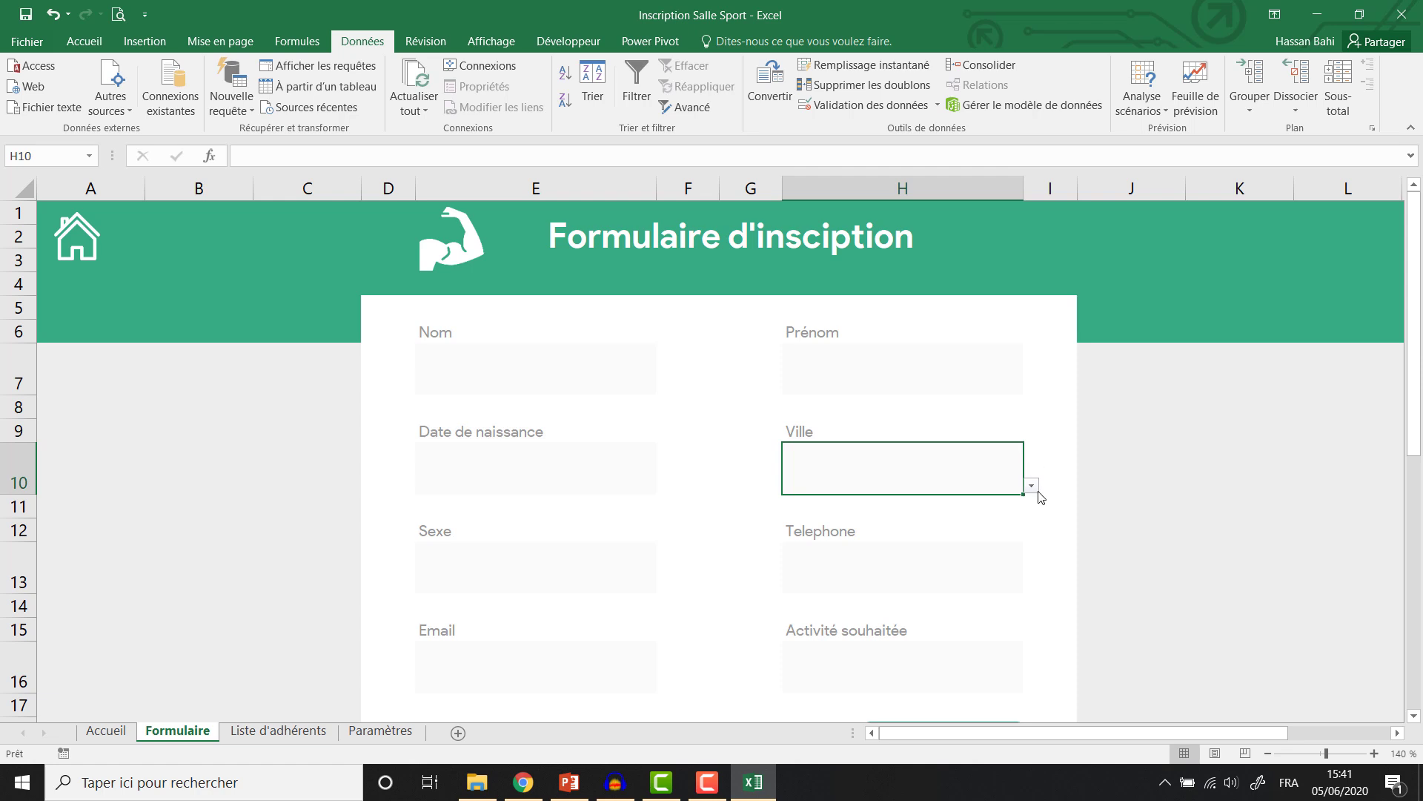
left_click(1031, 486)
Choose Marrakech as the city and Homme as the sex from the form dropdowns.
left_click(933, 557)
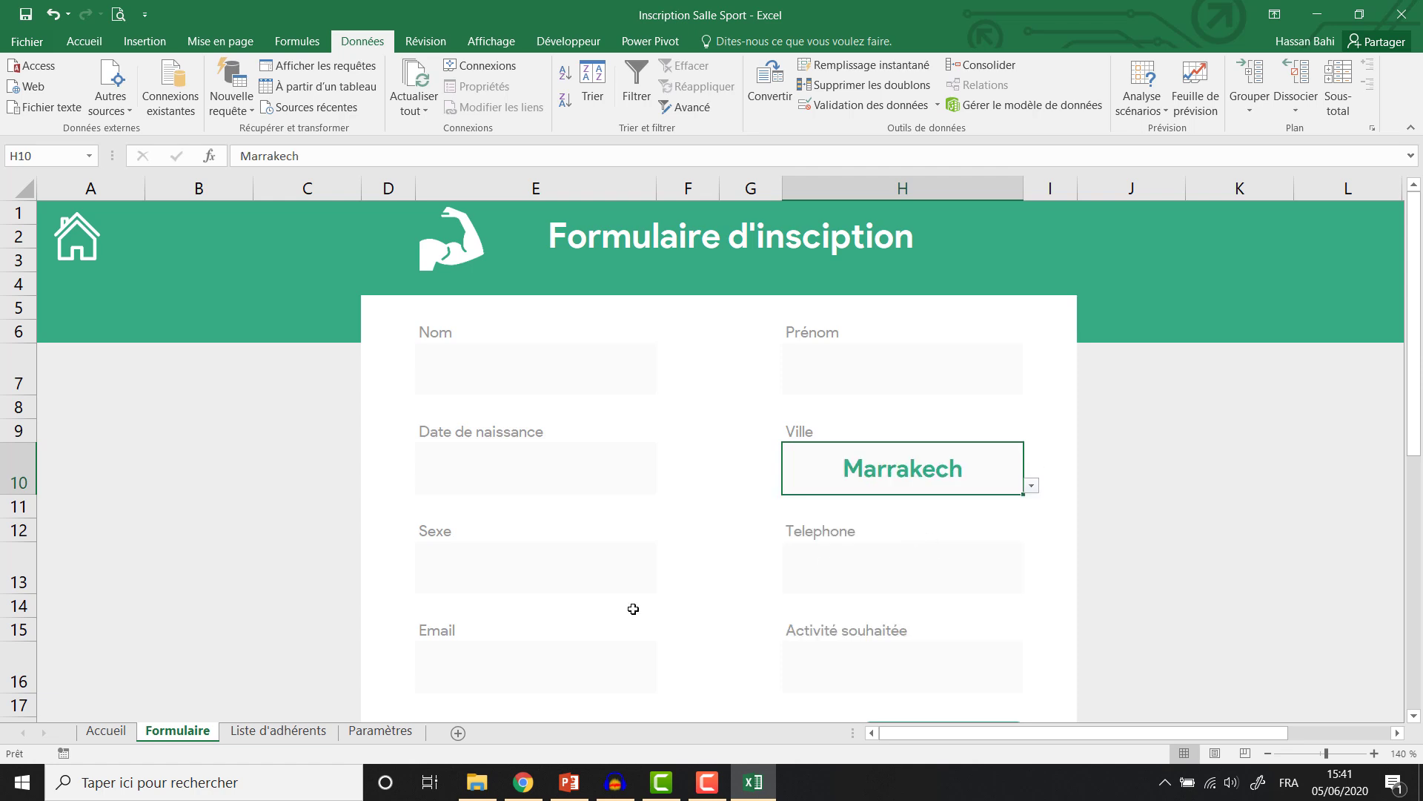
left_click(566, 589)
left_click(664, 585)
left_click(581, 600)
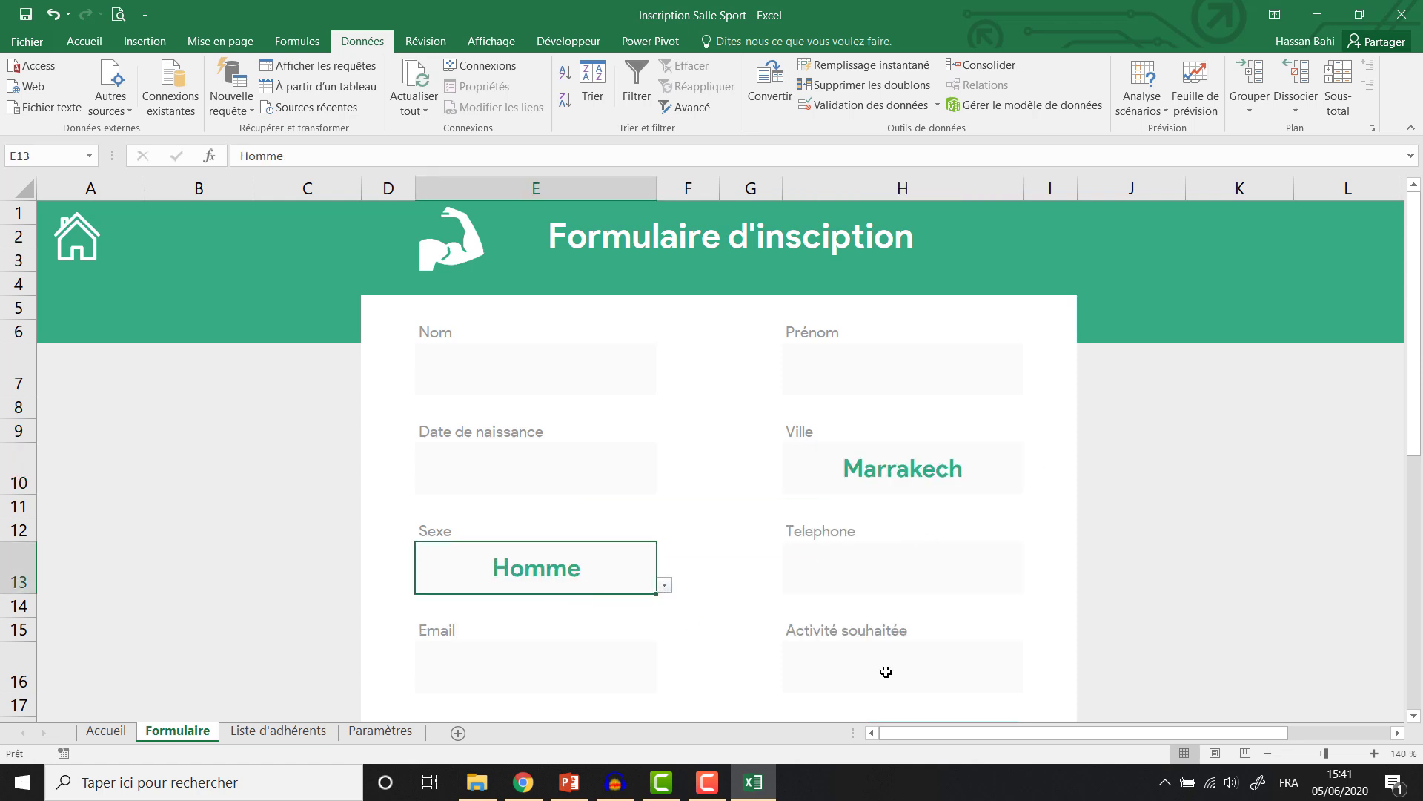
Pick Full-Contact as the Activité souhaitée, then switch to the Liste d'adhérents sheet.
left_click(886, 672)
left_click(1031, 684)
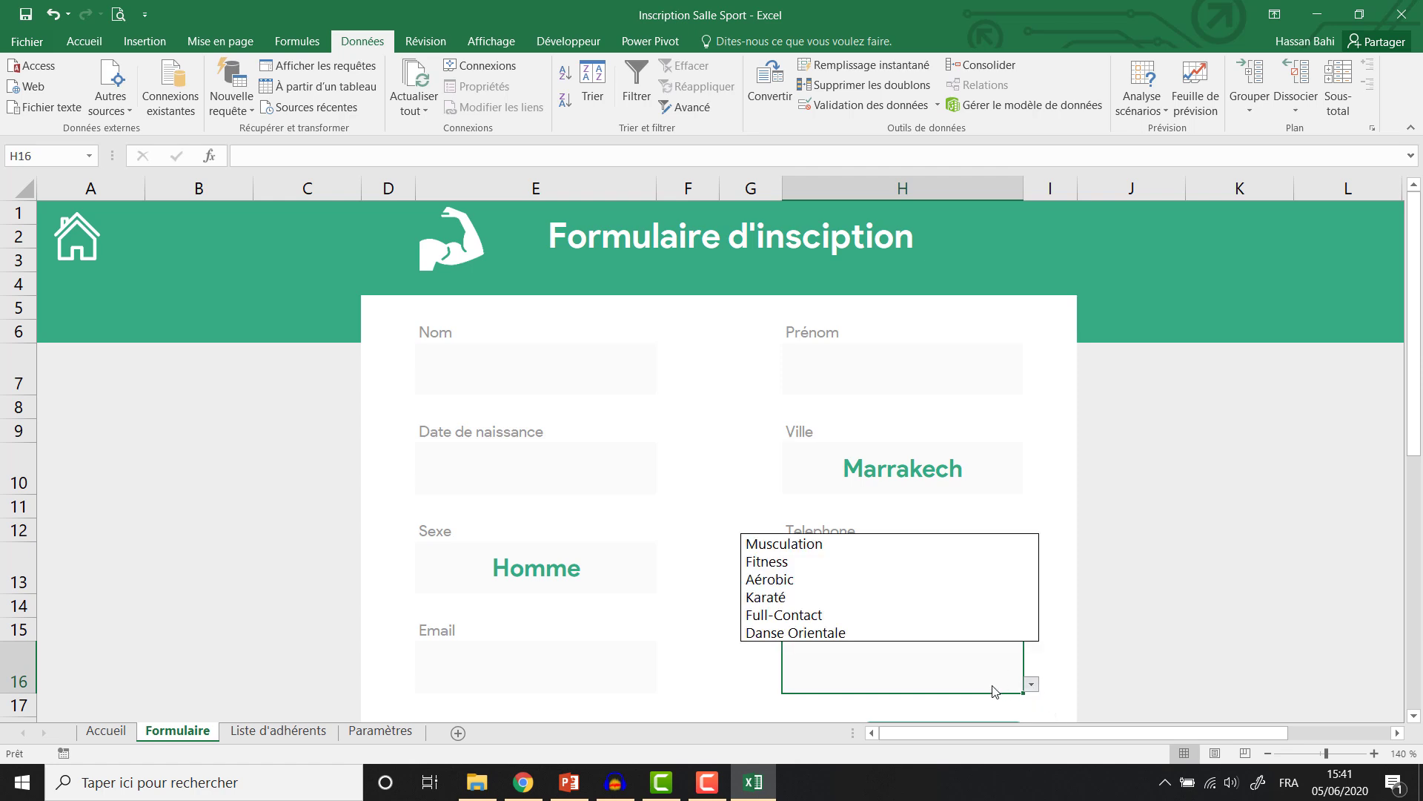
left_click(887, 616)
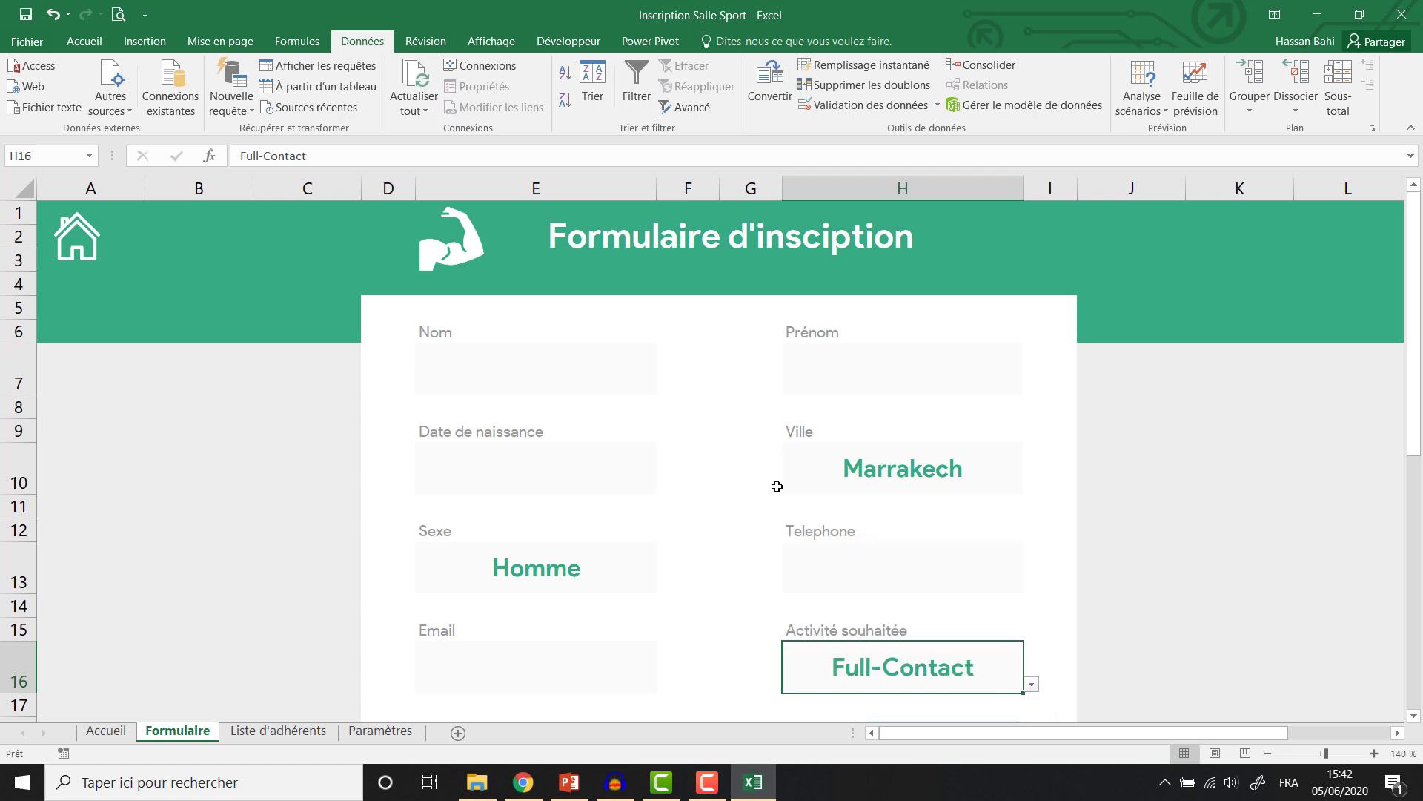
scroll(777, 487, "down", 2)
scroll(777, 486, "up", 2)
left_click(251, 733)
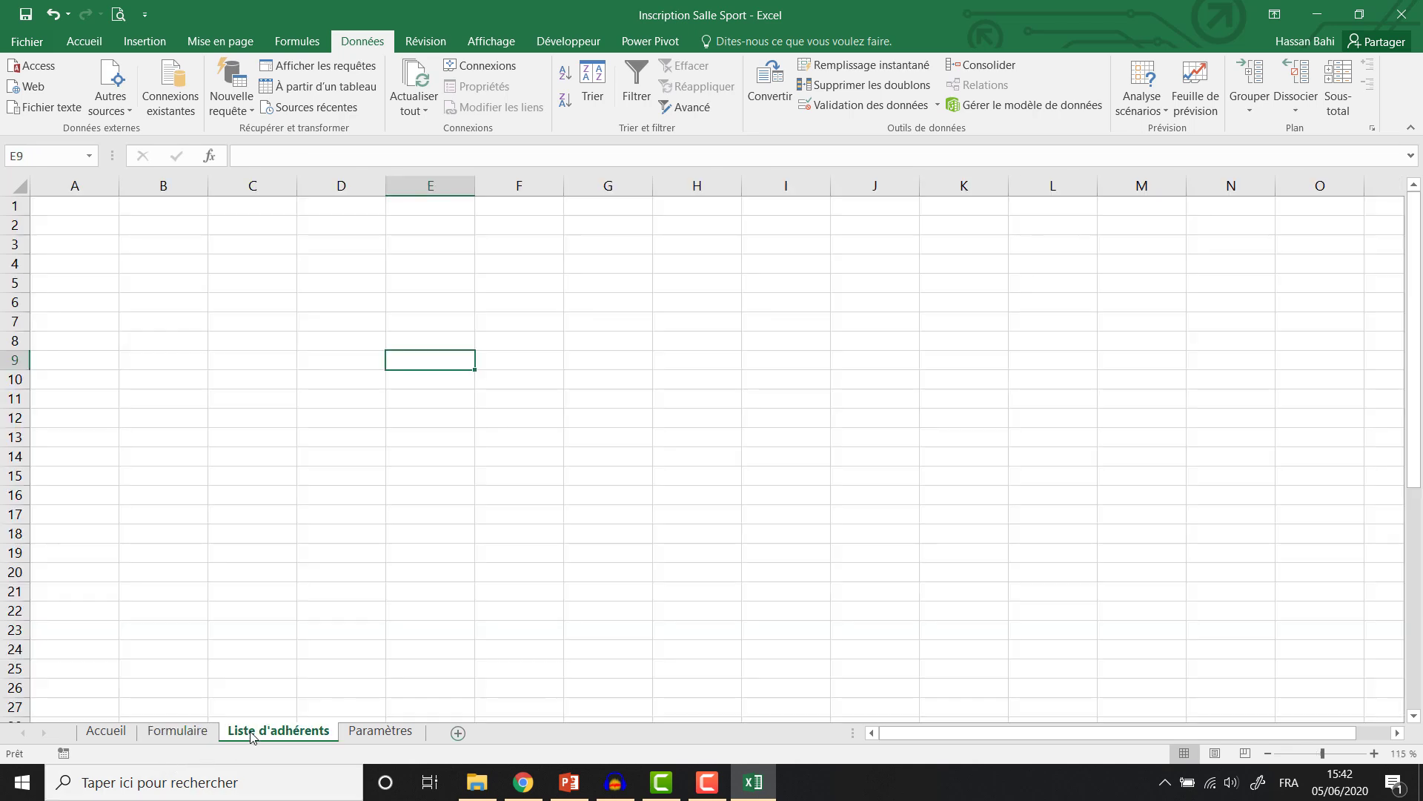
Fill A1:M5 with the club green to form the top banner.
left_click(178, 731)
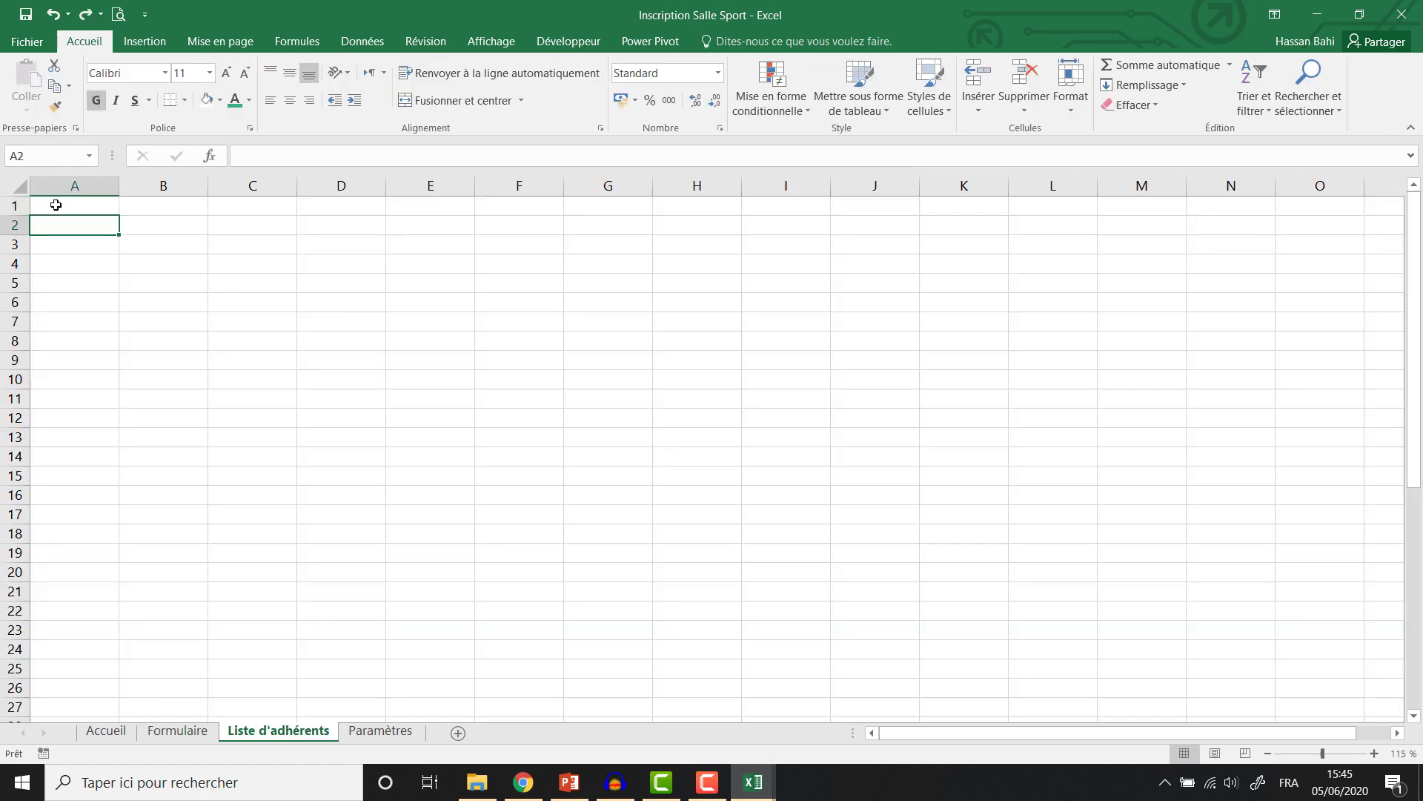
left_click_drag(57, 204, 1133, 290)
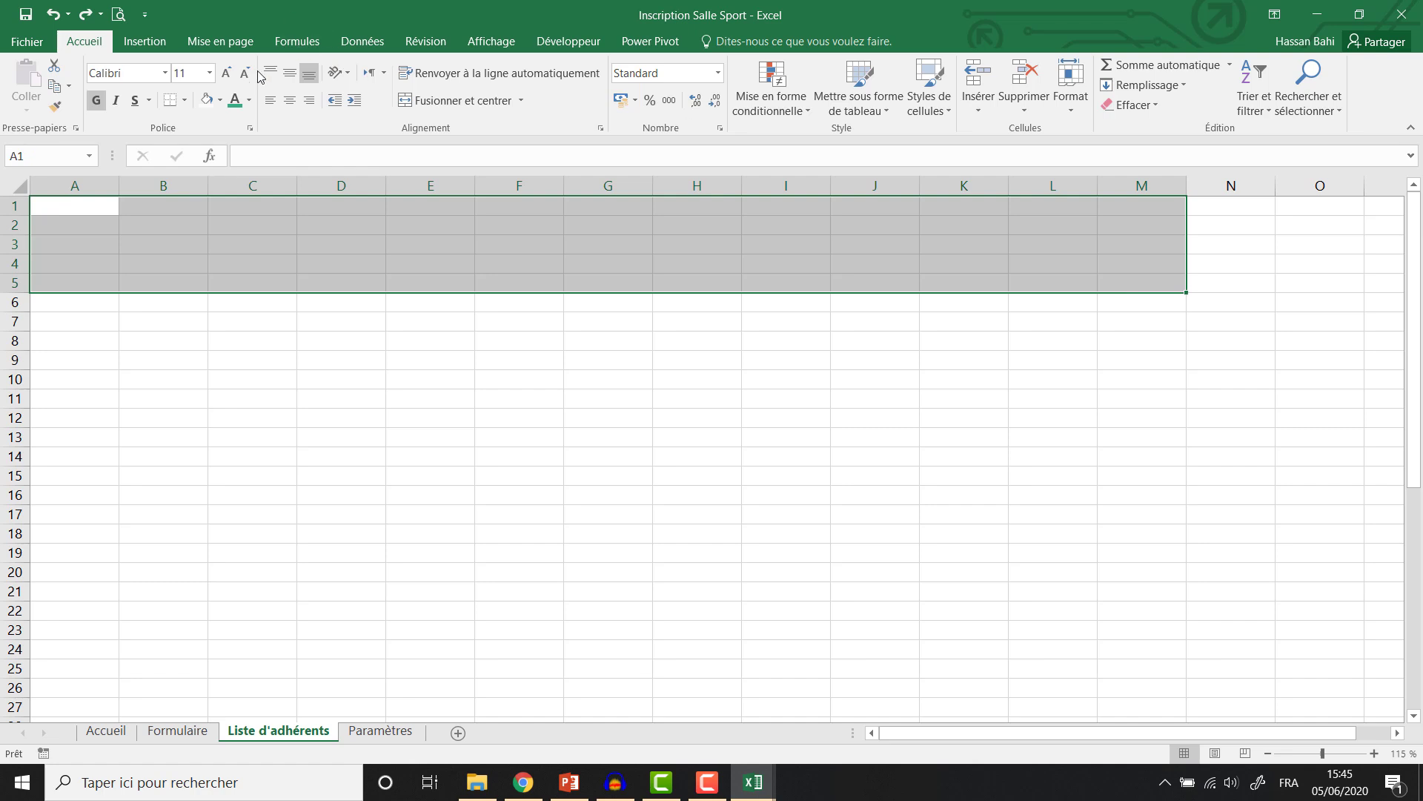
left_click(186, 100)
left_click(220, 100)
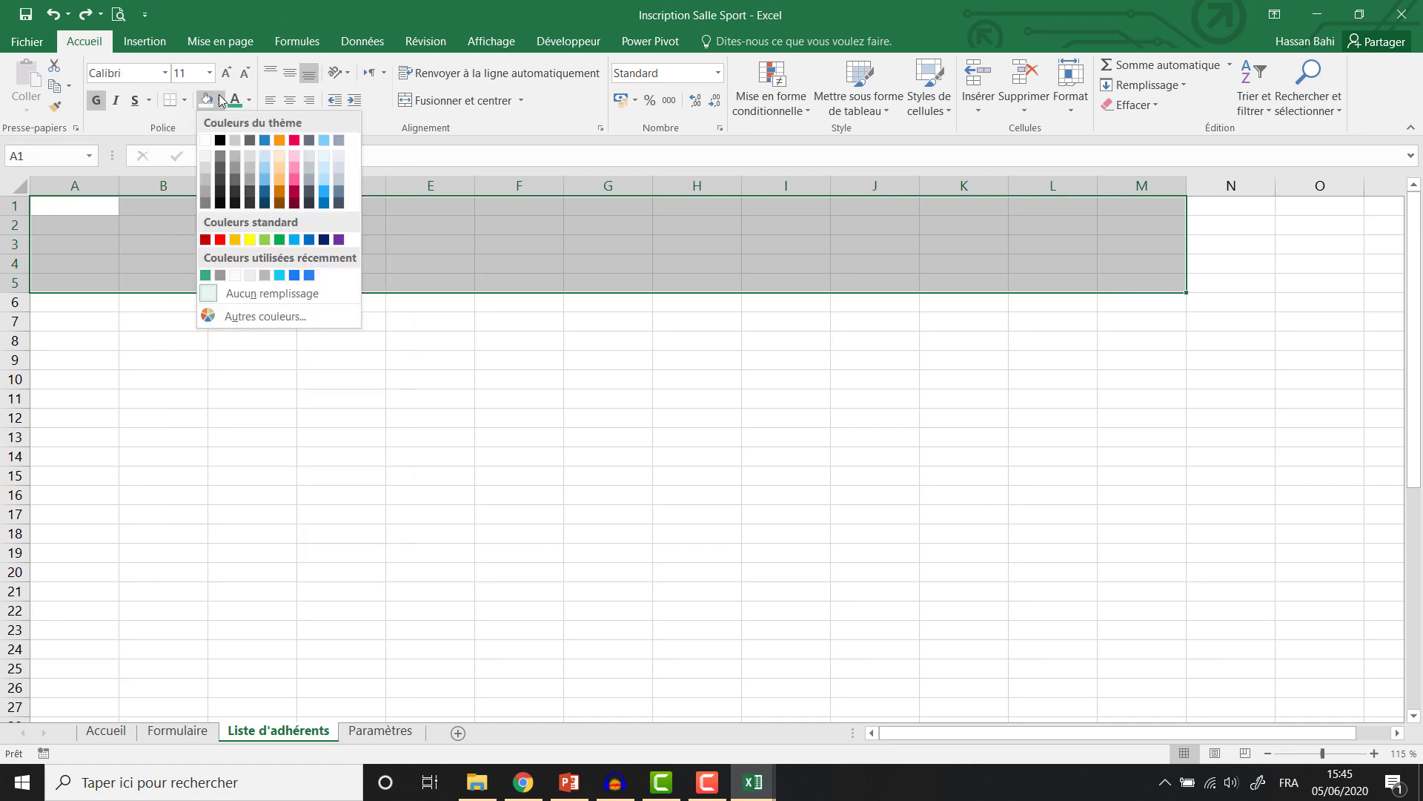
left_click(205, 275)
Fill the area below the banner, A6:M37, with white.
left_click_drag(49, 310, 1142, 688)
left_click(221, 100)
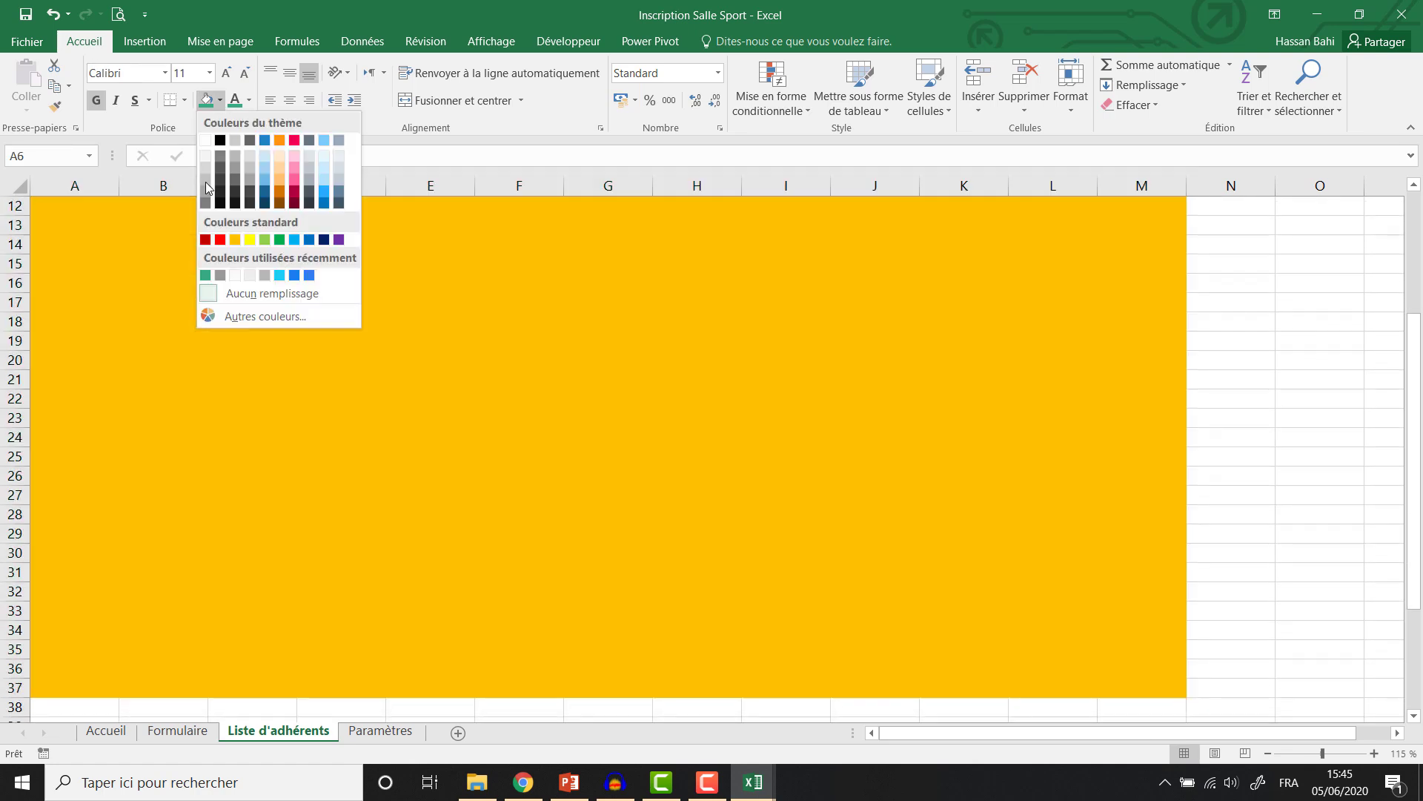
left_click(210, 140)
scroll(1264, 331, "up", 4)
left_click(1320, 340)
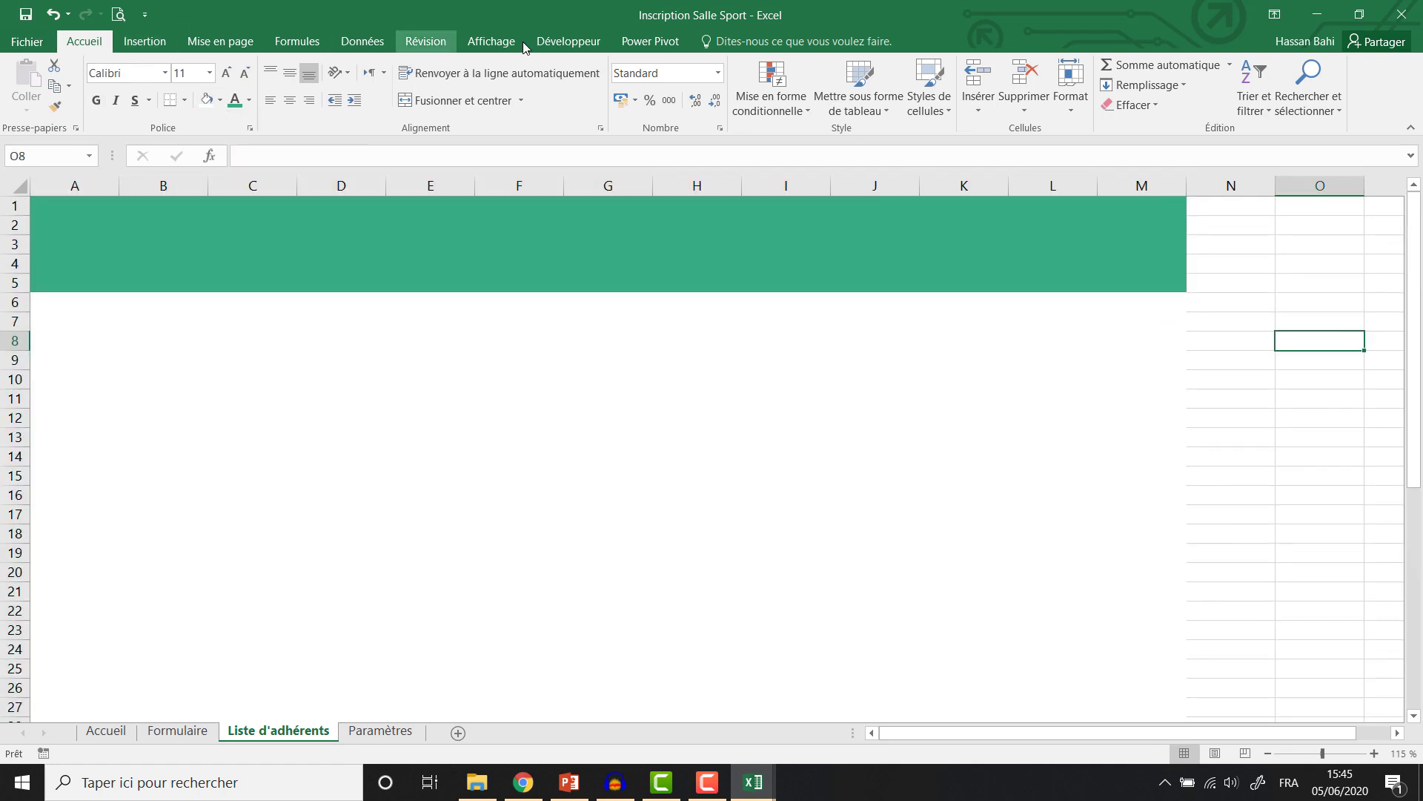
Hide the gridlines on the Liste d'adhérents sheet.
left_click(491, 42)
left_click(219, 100)
left_click(516, 371)
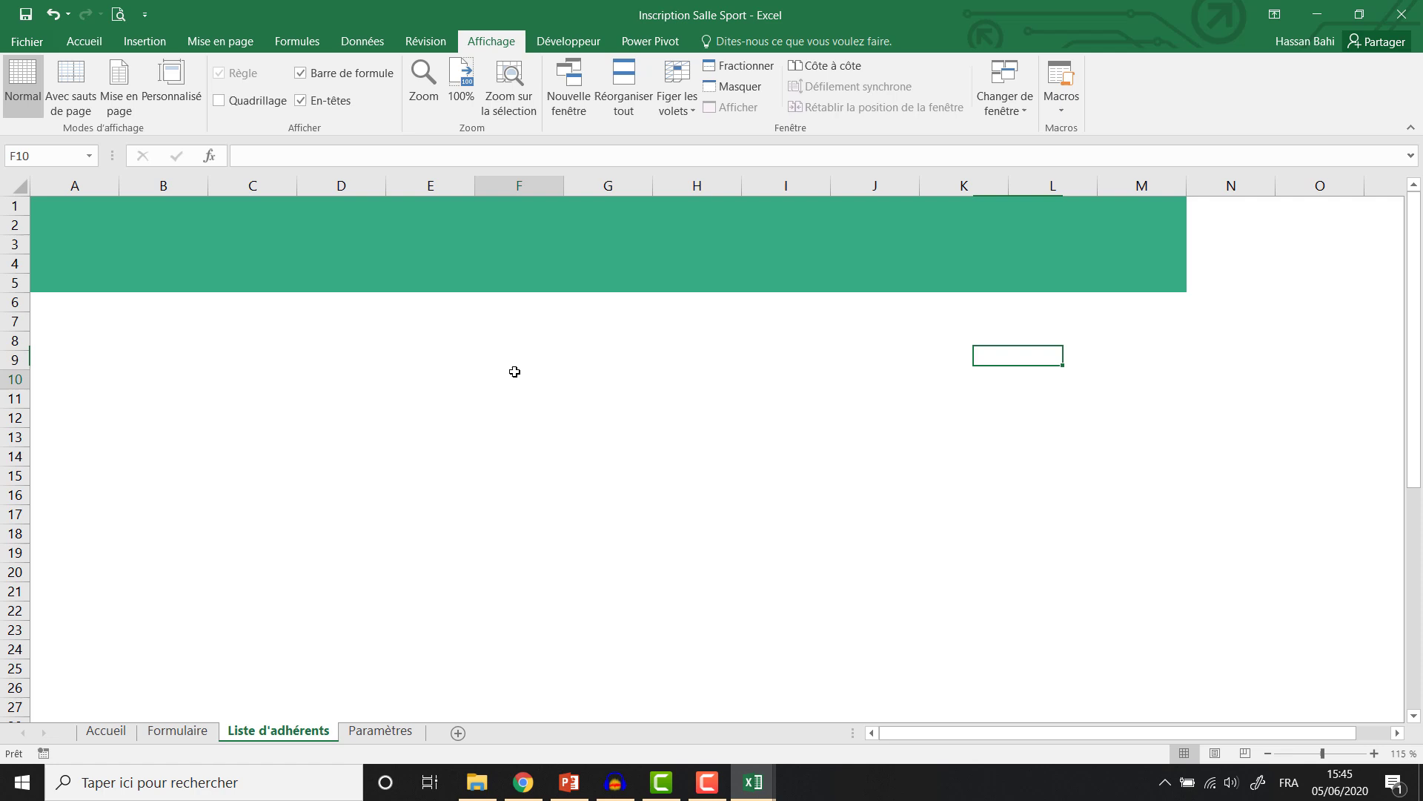
left_click(343, 223)
scroll(569, 344, "up", 3)
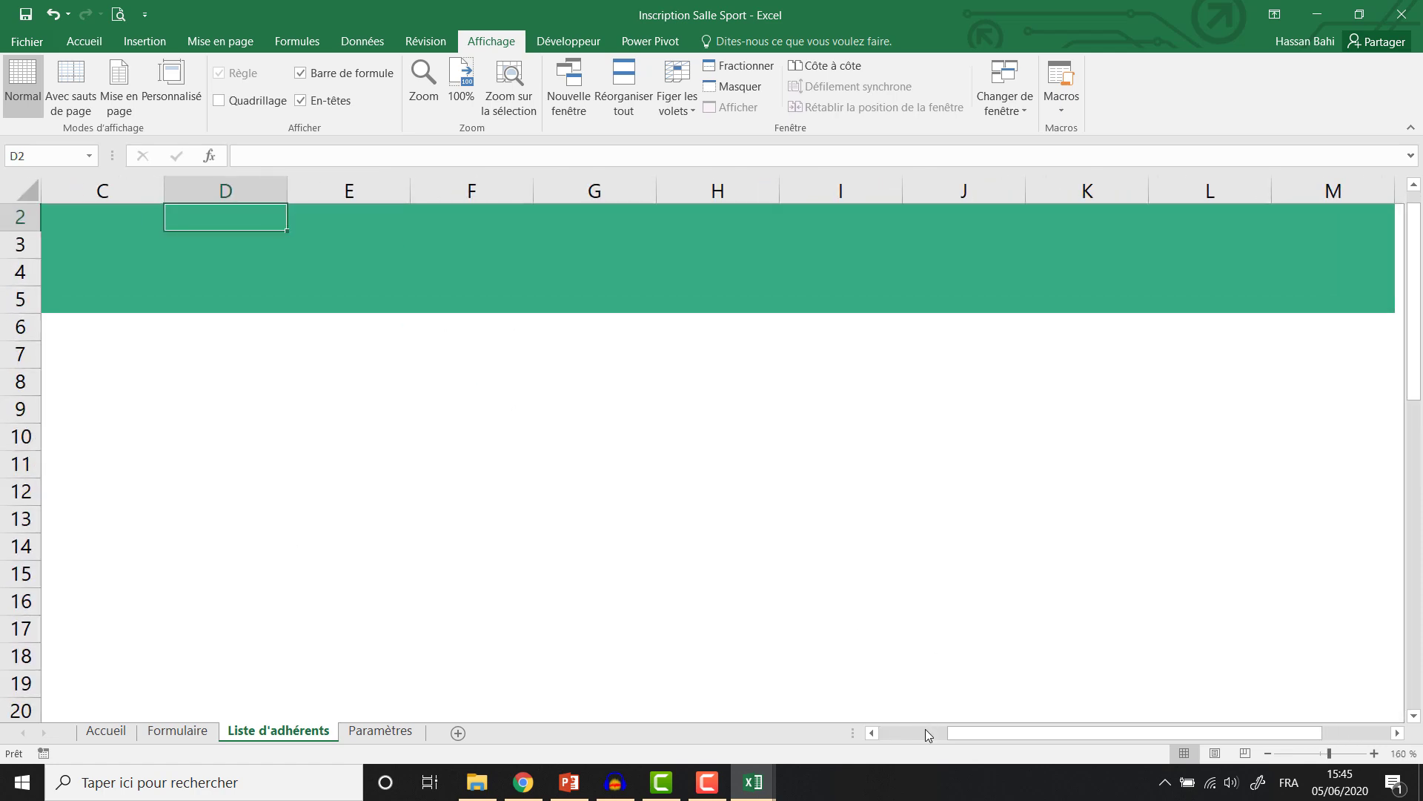
scroll(905, 590, "down", 2)
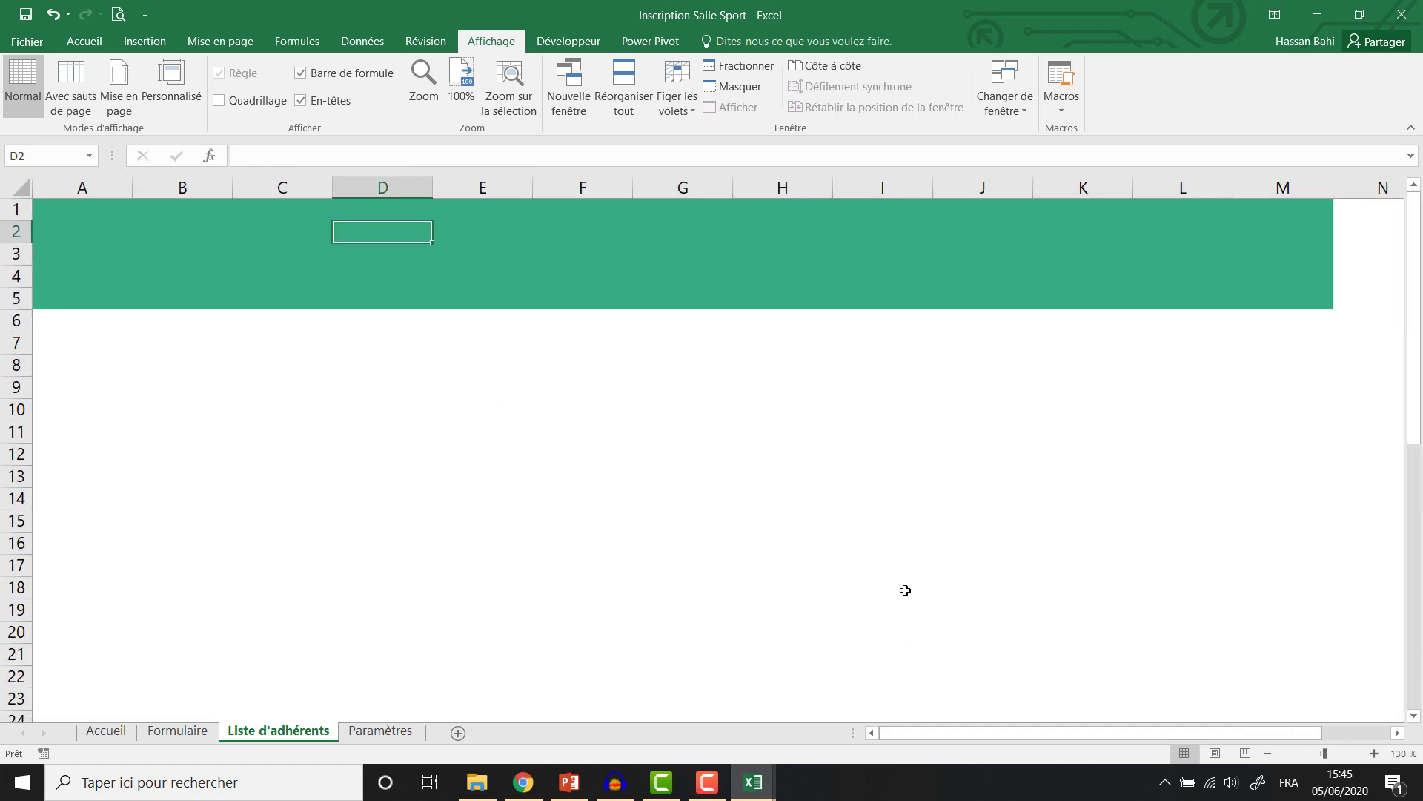
scroll(905, 590, "up", 1)
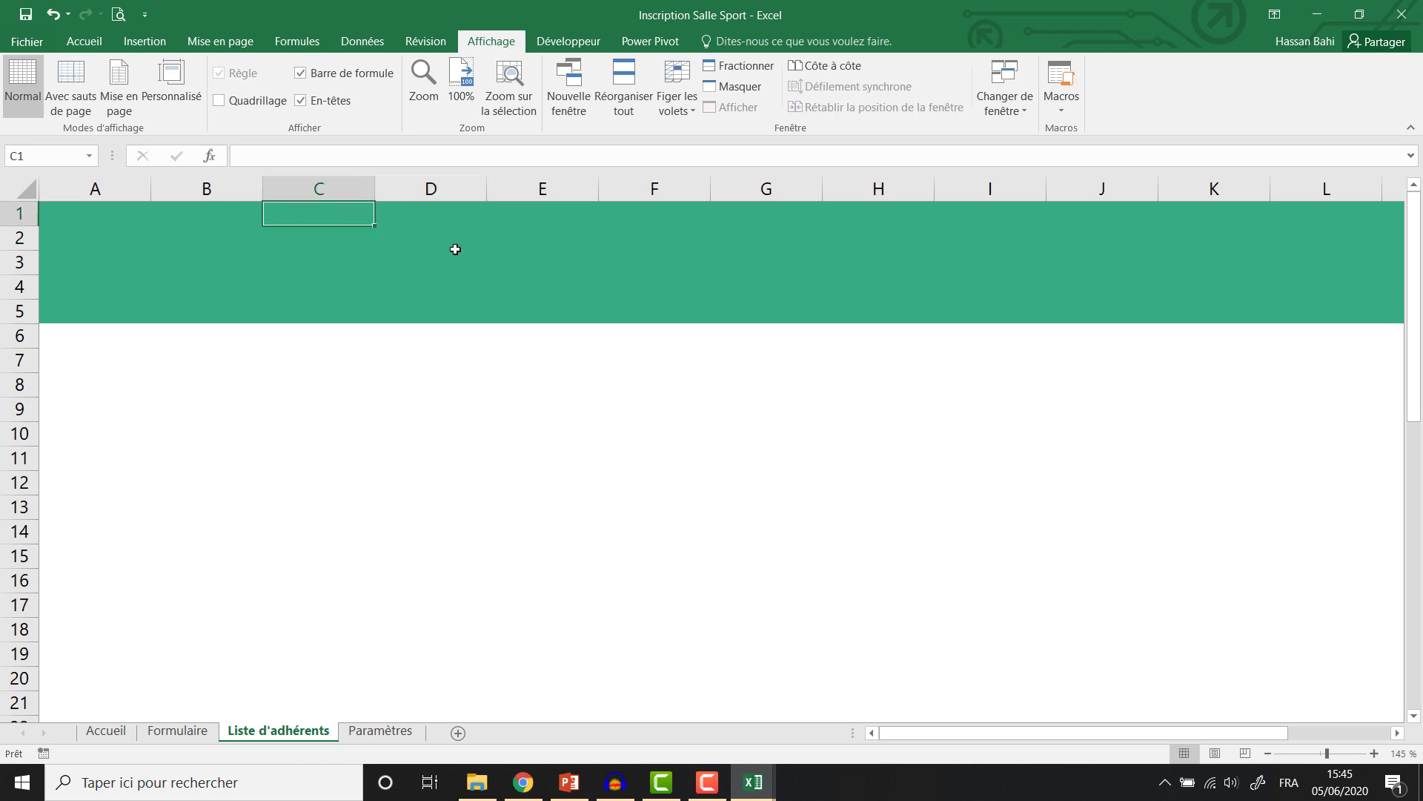
left_click_drag(404, 220, 919, 289)
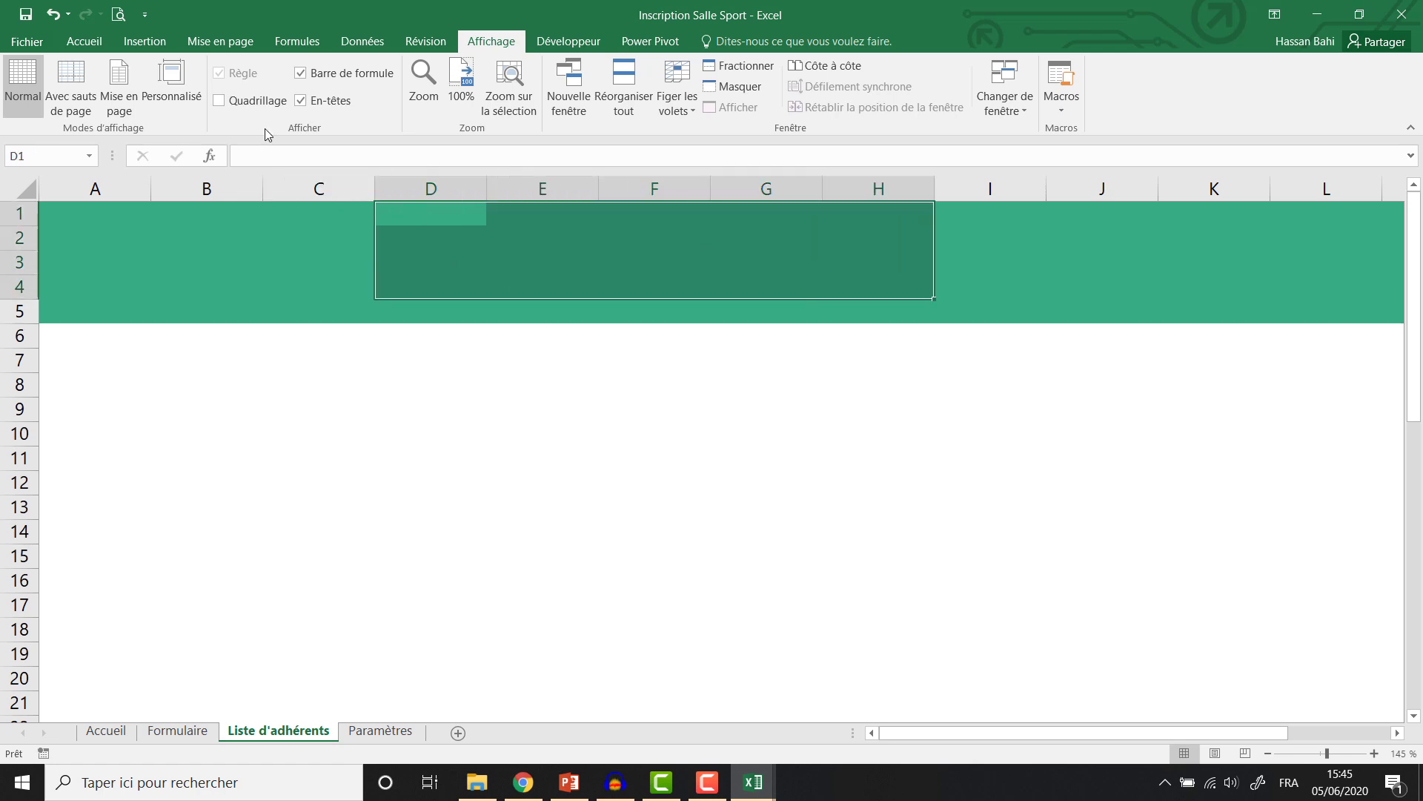
Merge D1:H4 and enter the title 'Liste d'adhérents', centred vertically.
left_click(143, 42)
left_click(84, 41)
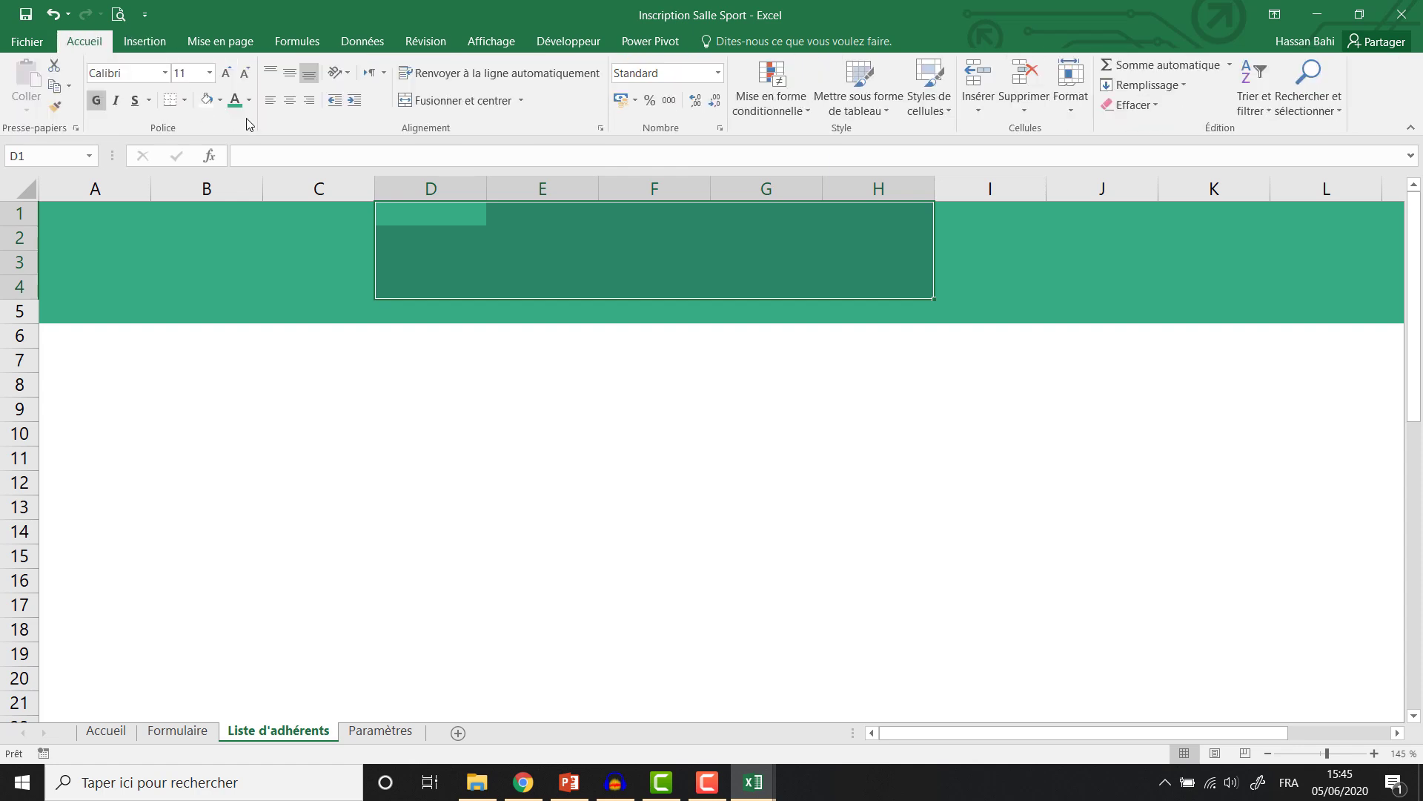
left_click(460, 100)
type("Liste d'a")
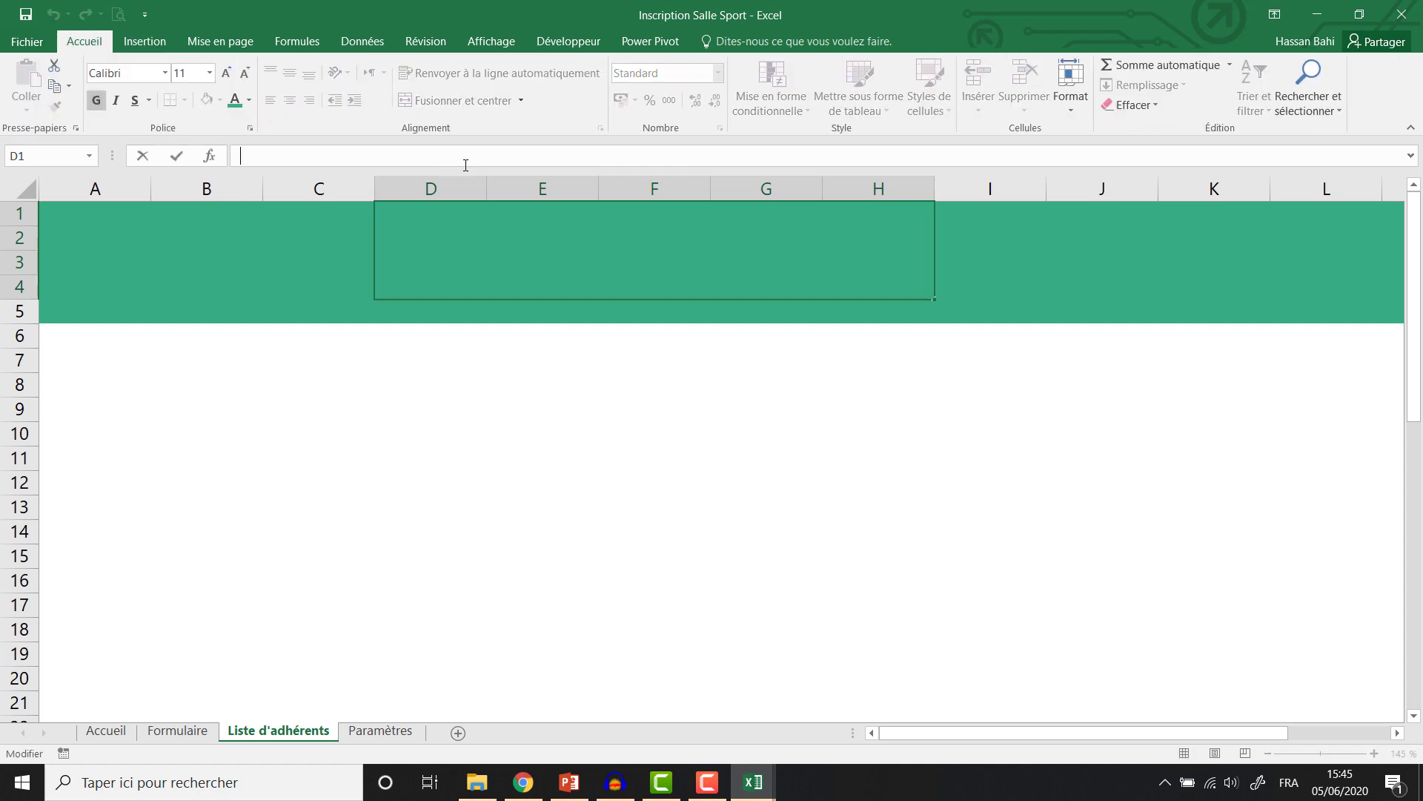
type("dhére")
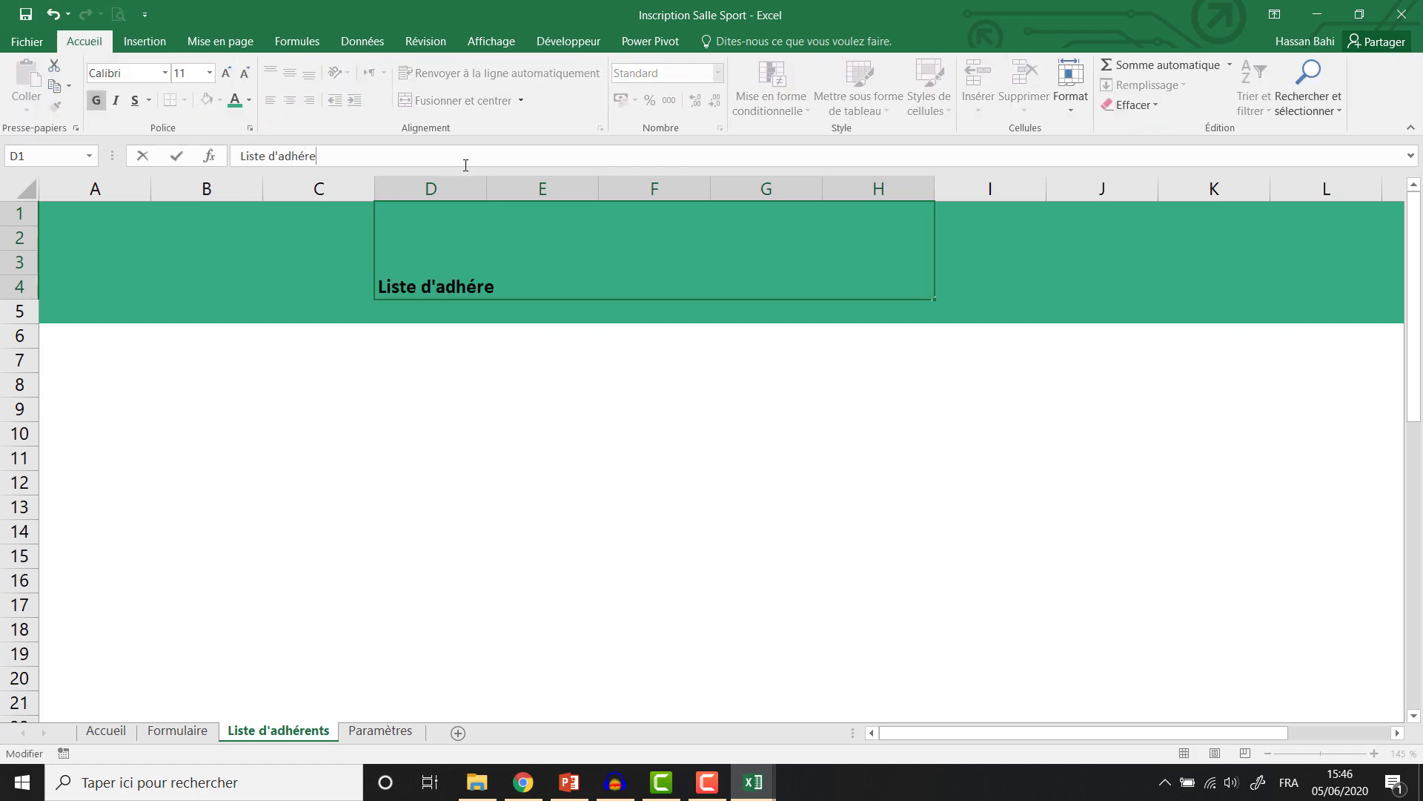
type("nts")
left_click(470, 226)
left_click(290, 72)
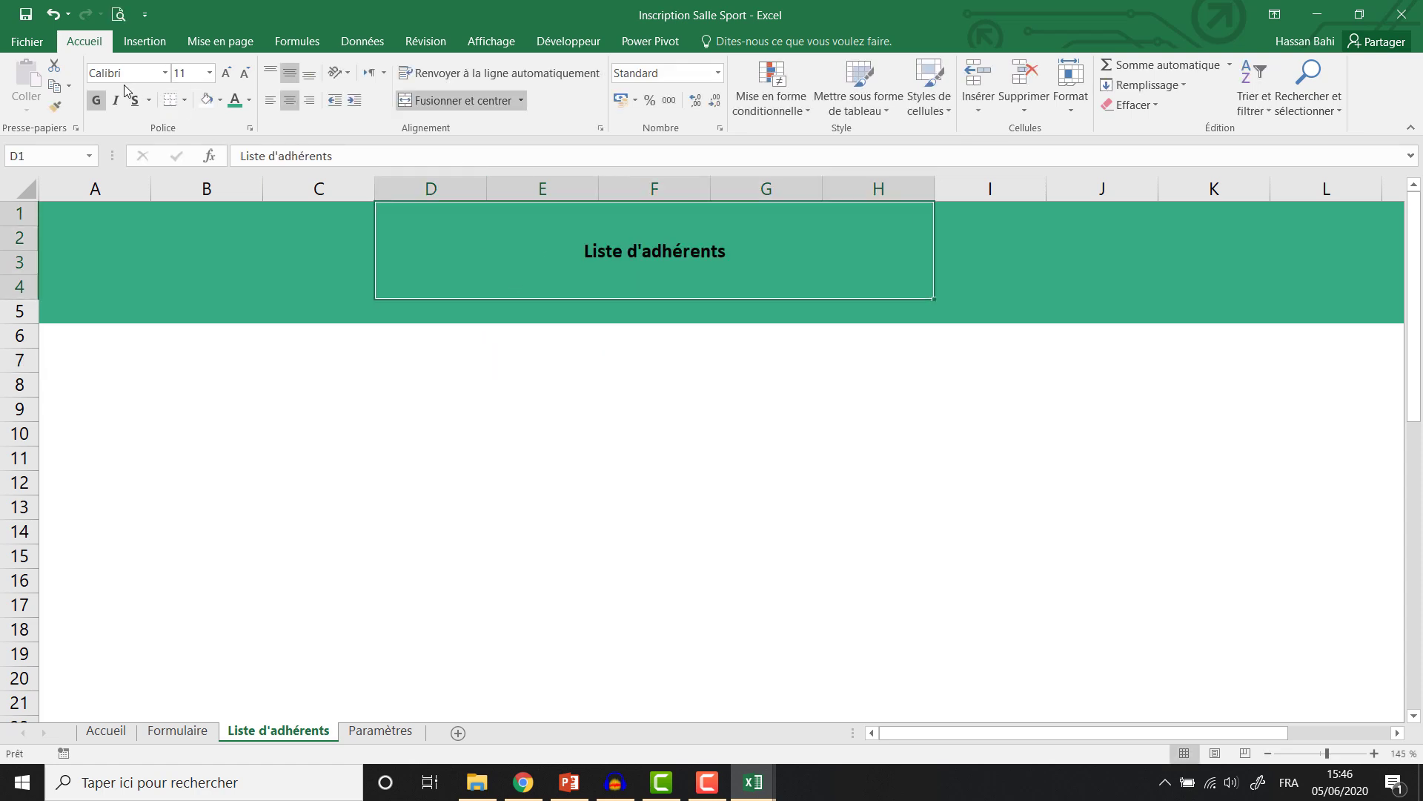
Make the title text white in the Product Sans font.
left_click(220, 100)
left_click(249, 100)
left_click(238, 160)
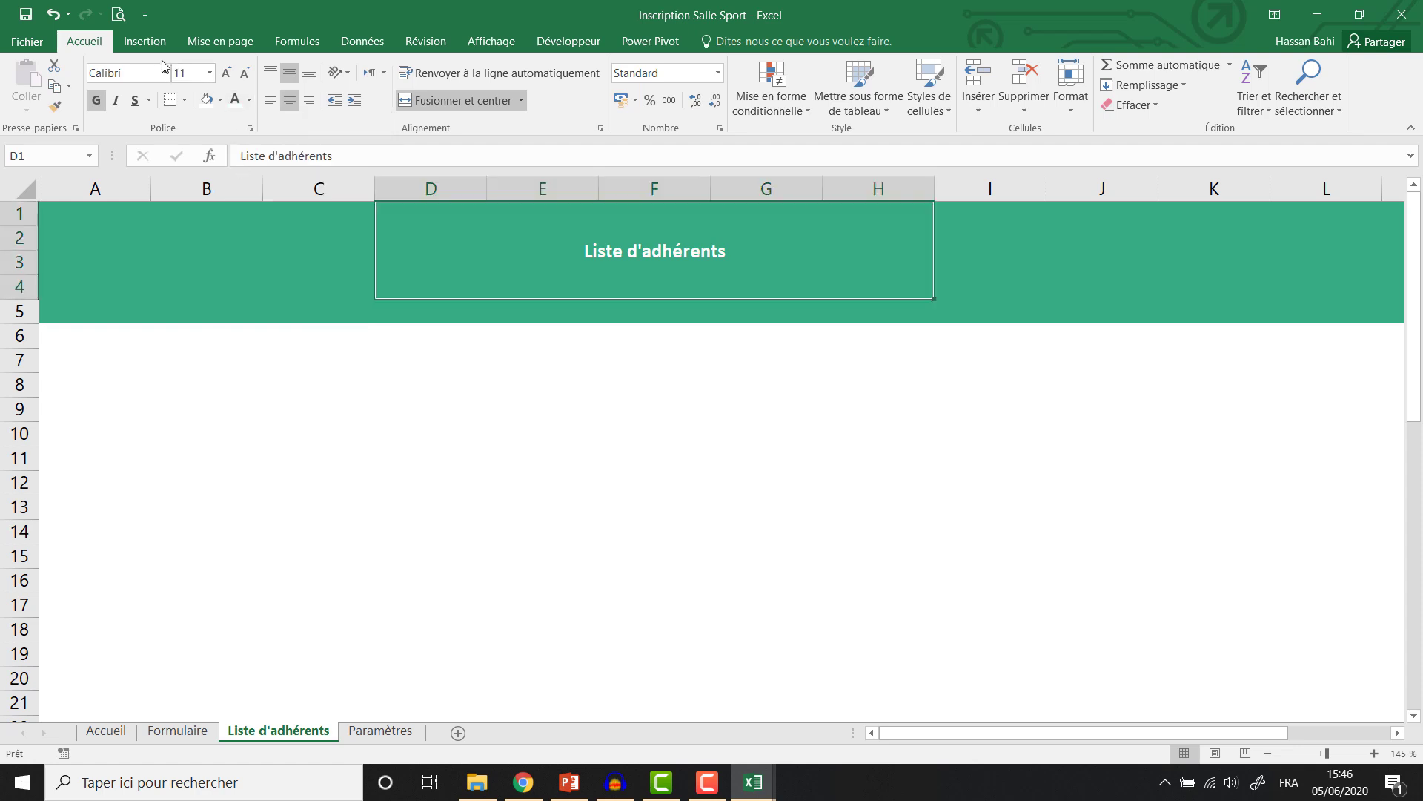
left_click(152, 72)
type("Product Sans")
key("Return")
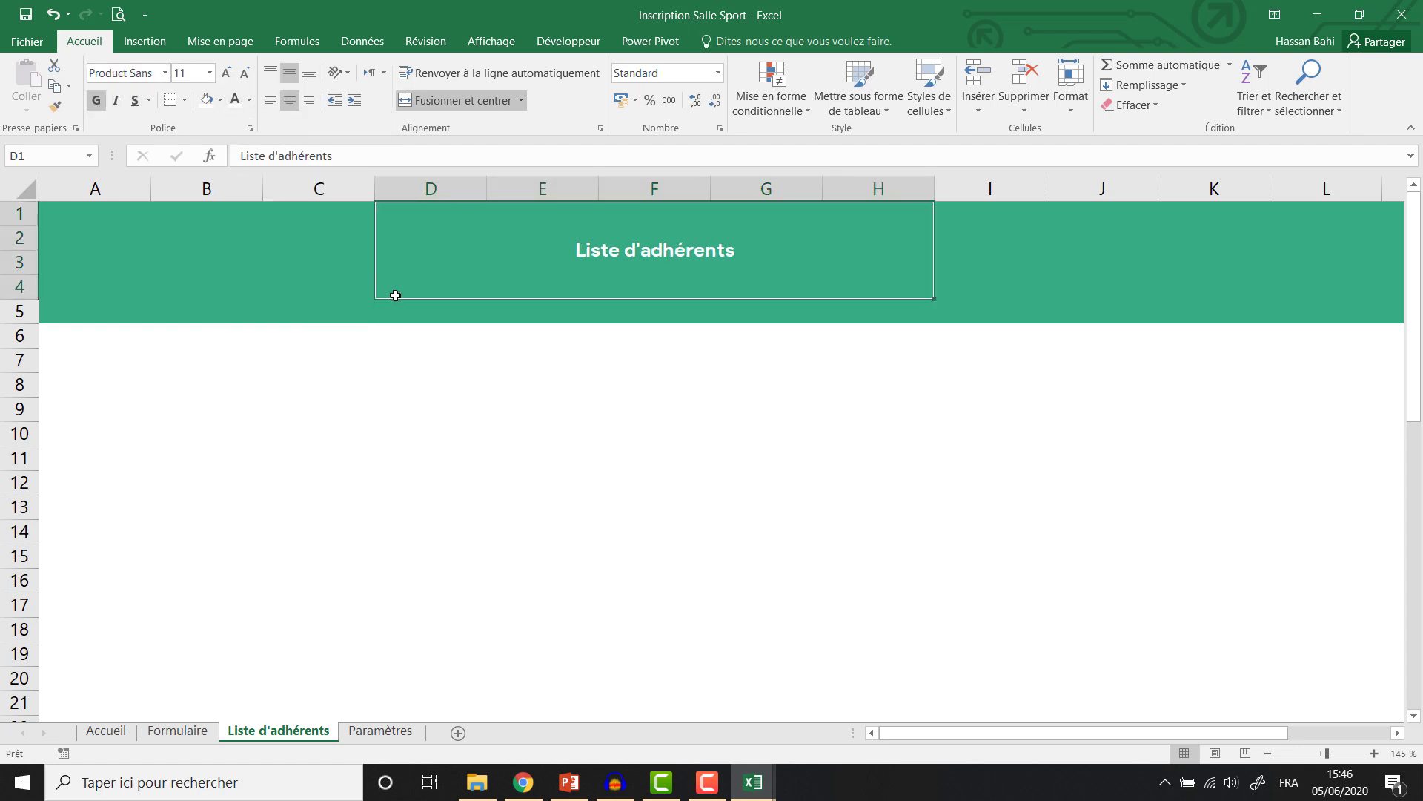
Enlarge the title font to size 24.
left_click(229, 75)
left_click(229, 74)
left_click(229, 74)
left_click(229, 75)
left_click(229, 75)
left_click(229, 74)
left_click(229, 74)
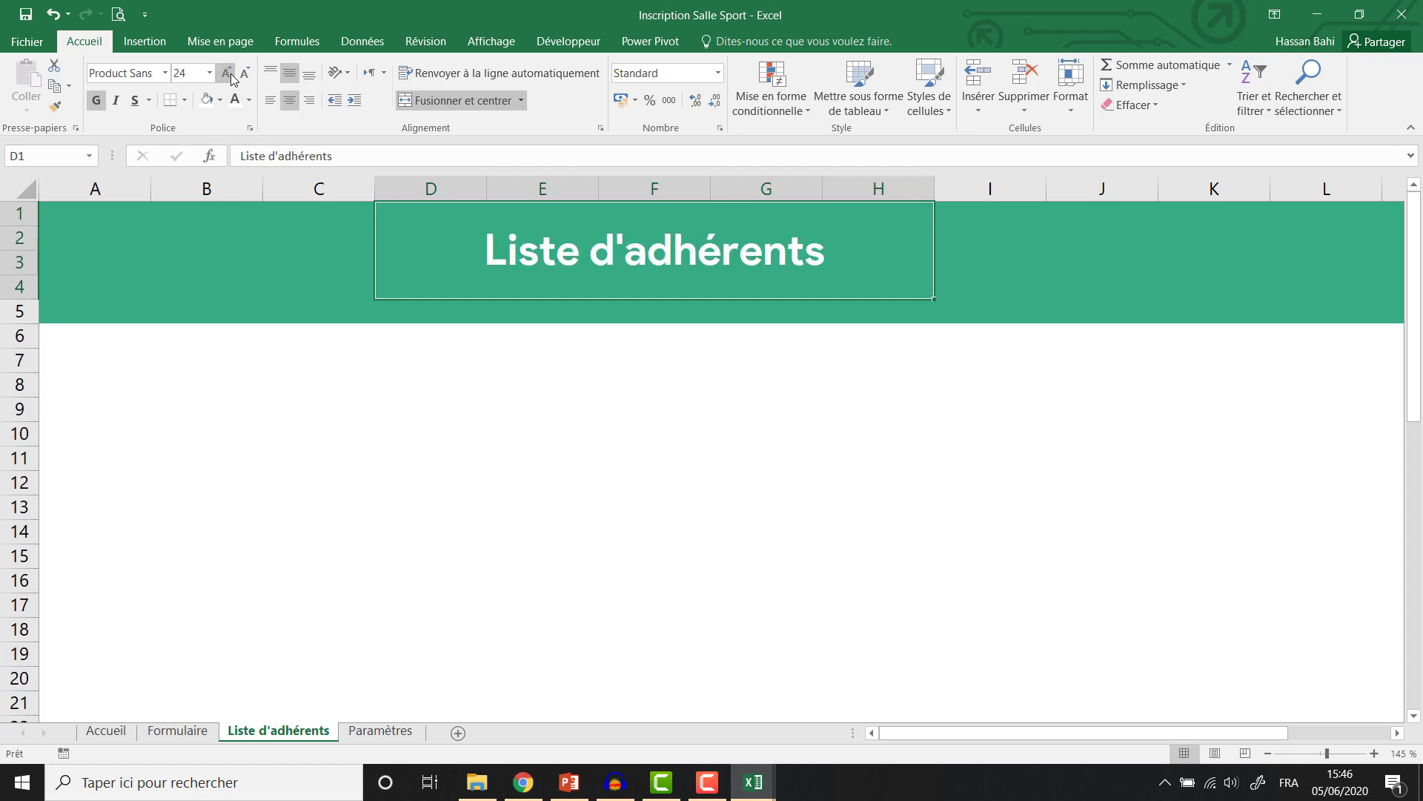
left_click(229, 74)
left_click(229, 74)
Copy the flexed-arm image from Formulaire and place it left of the Liste d'adhérents title.
left_click(174, 731)
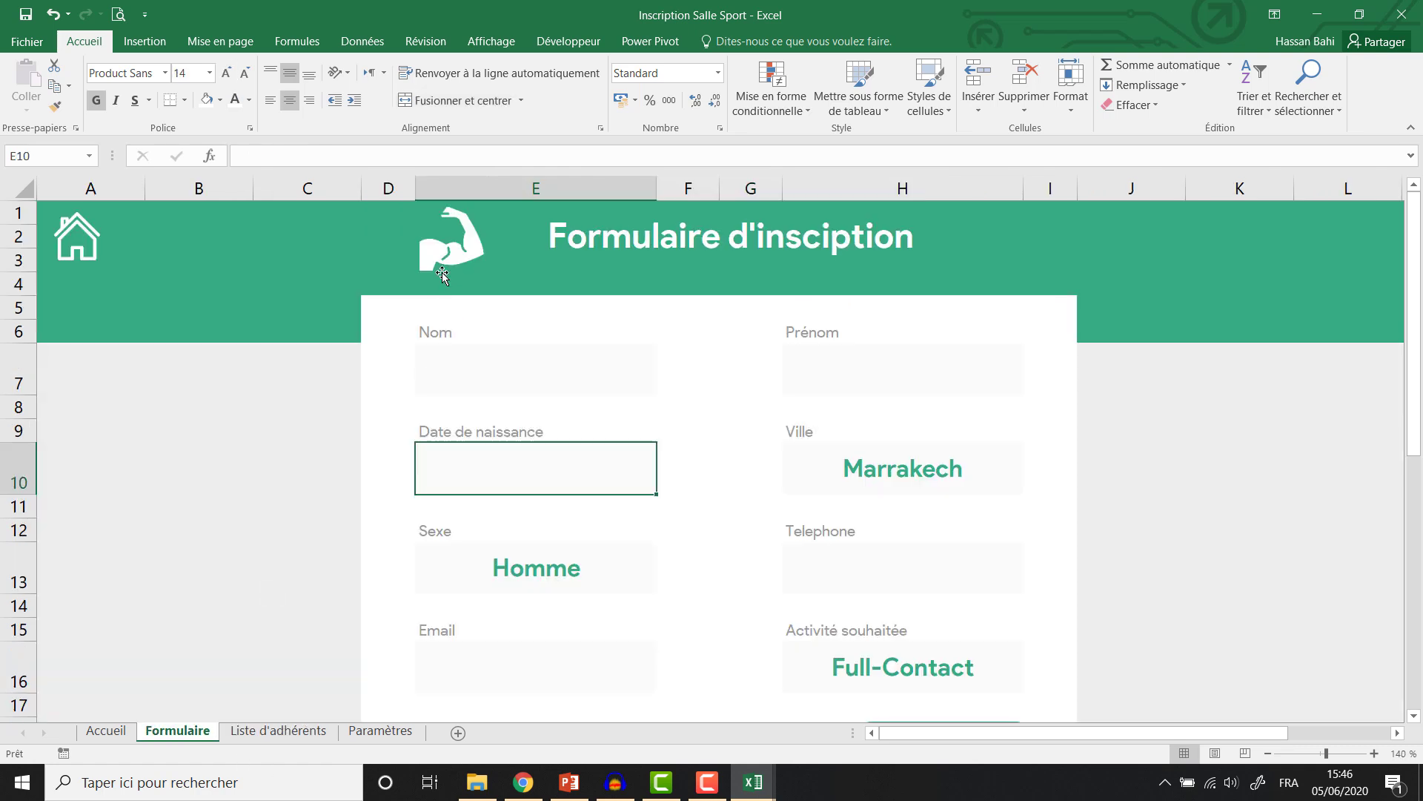
left_click(442, 275)
key("ctrl+c")
key("ctrl+Page_Down")
key("ctrl+v")
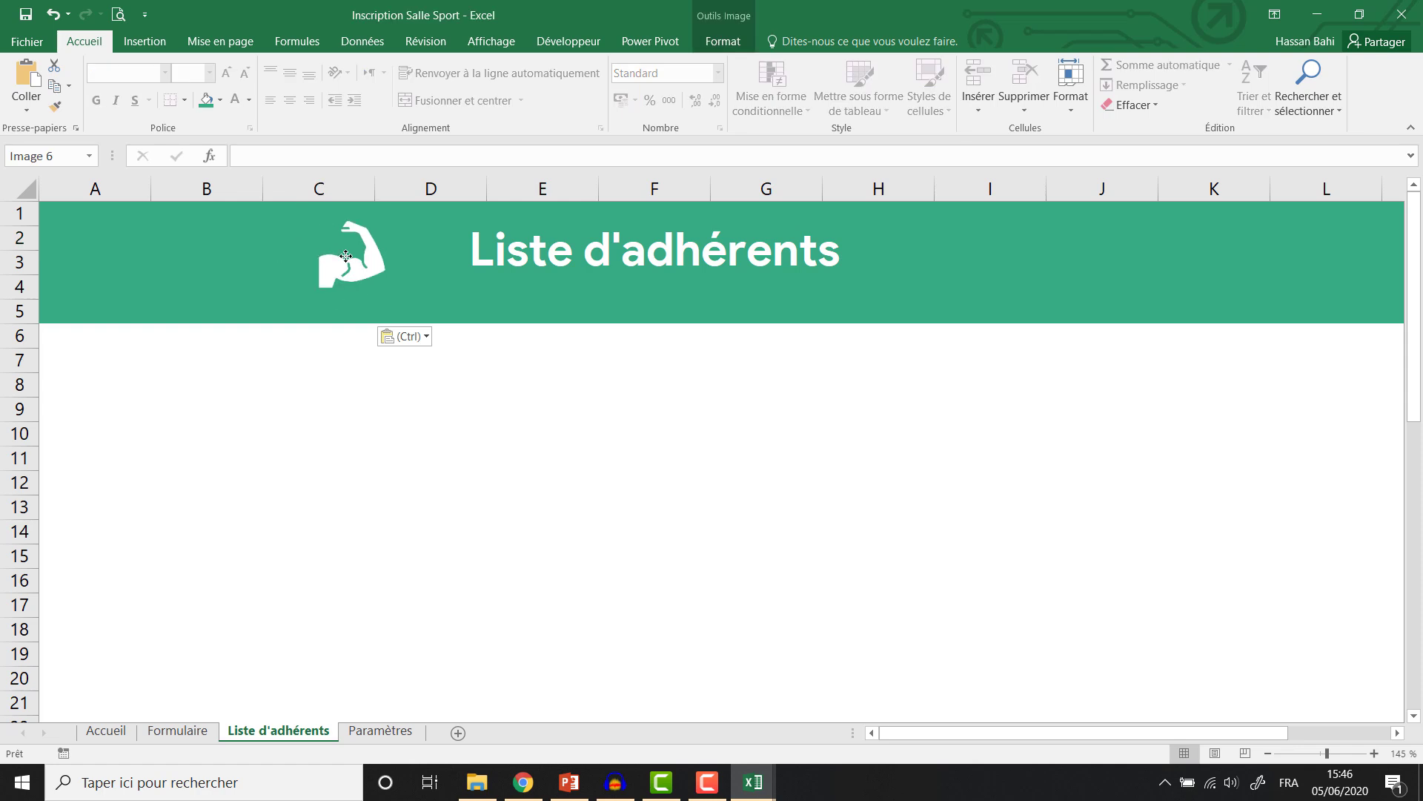
left_click_drag(345, 256, 385, 245)
Set the border line colour to white and draw a white border on C5.
left_click_drag(297, 309, 1145, 305)
left_click(184, 100)
mouse_move(236, 526)
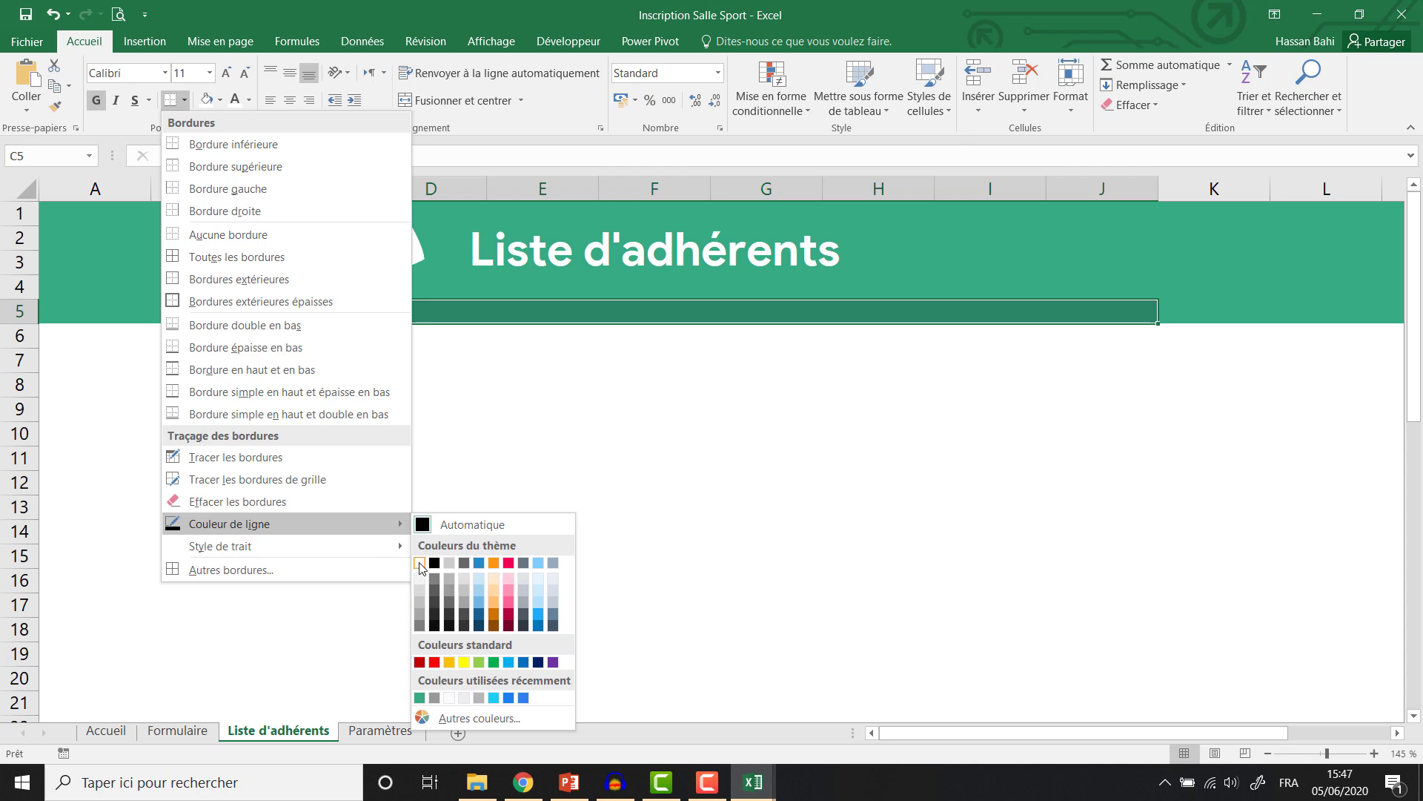
left_click(420, 564)
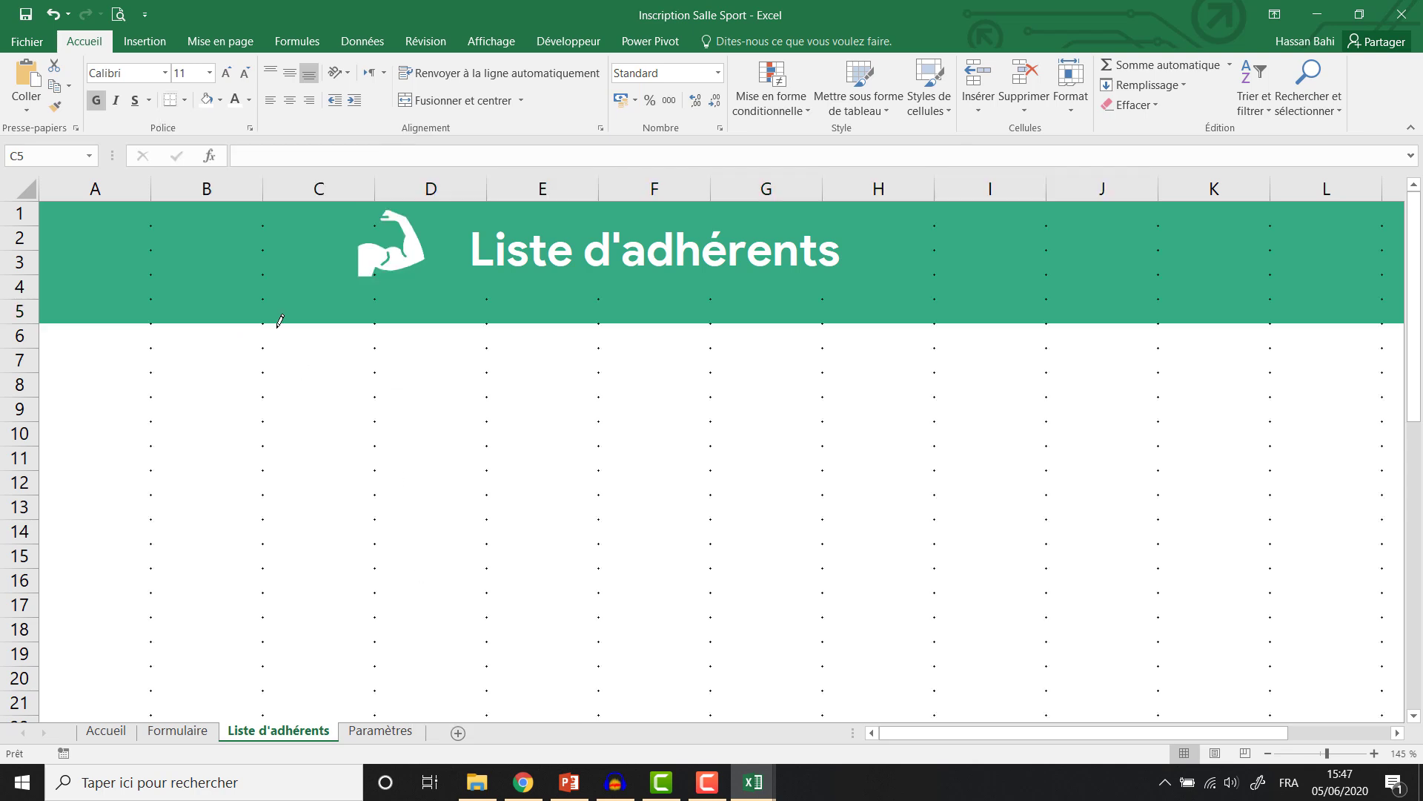
left_click(368, 296)
key("Escape")
left_click_drag(335, 313, 1118, 311)
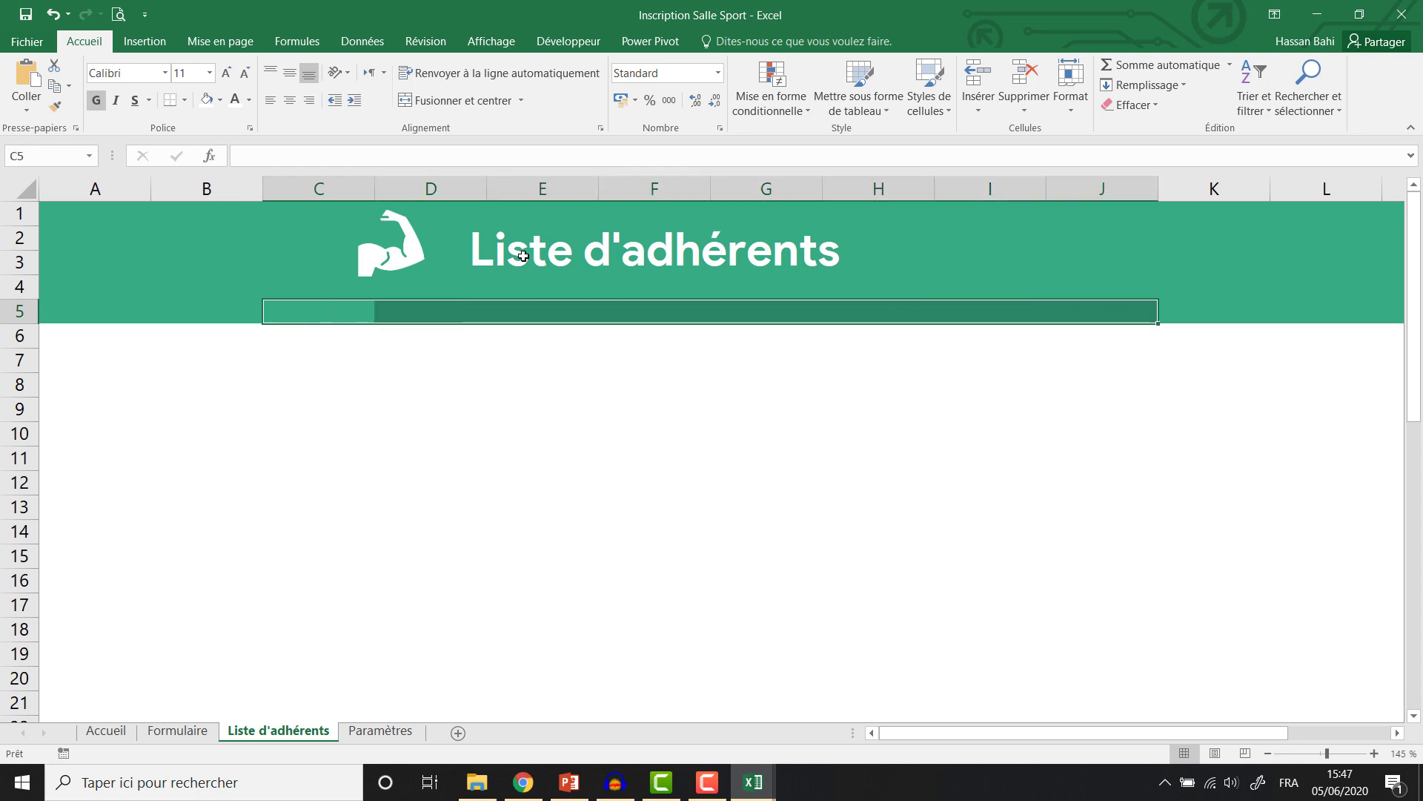
Give C5:J5 all borders and enter the headers Nom and Prénom.
left_click(183, 99)
left_click(202, 260)
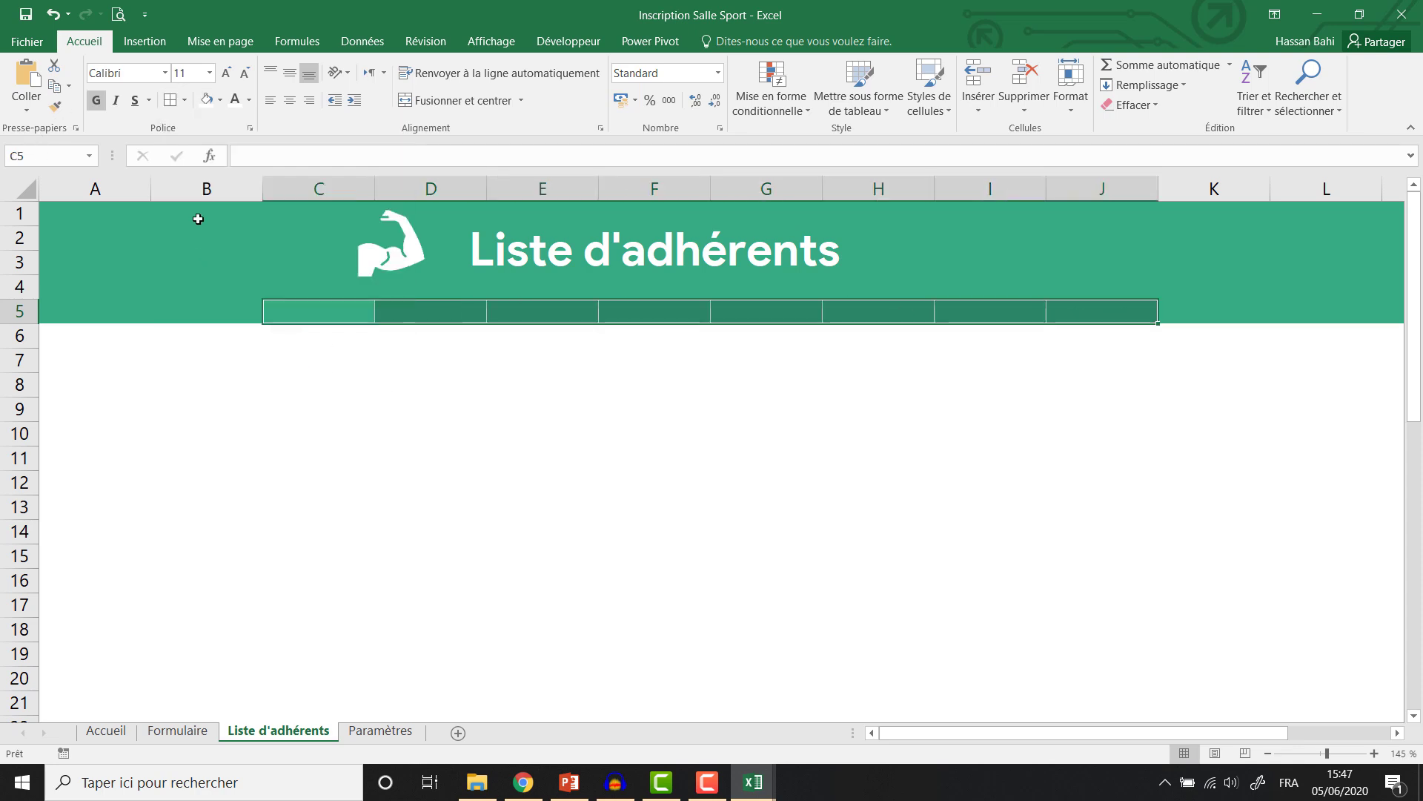
left_click(326, 312)
type("Nom")
key("Tab")
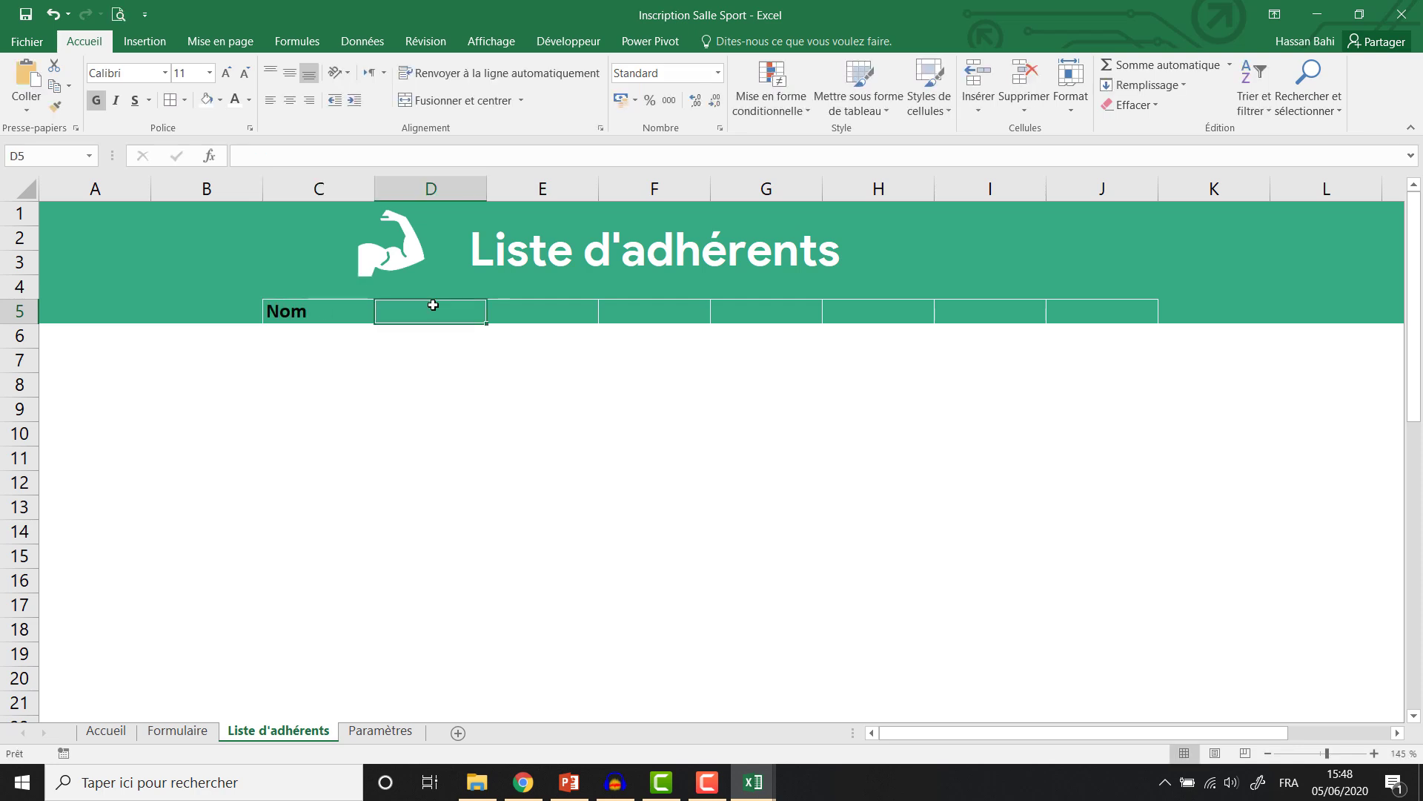
type("Prénom")
left_click(522, 324)
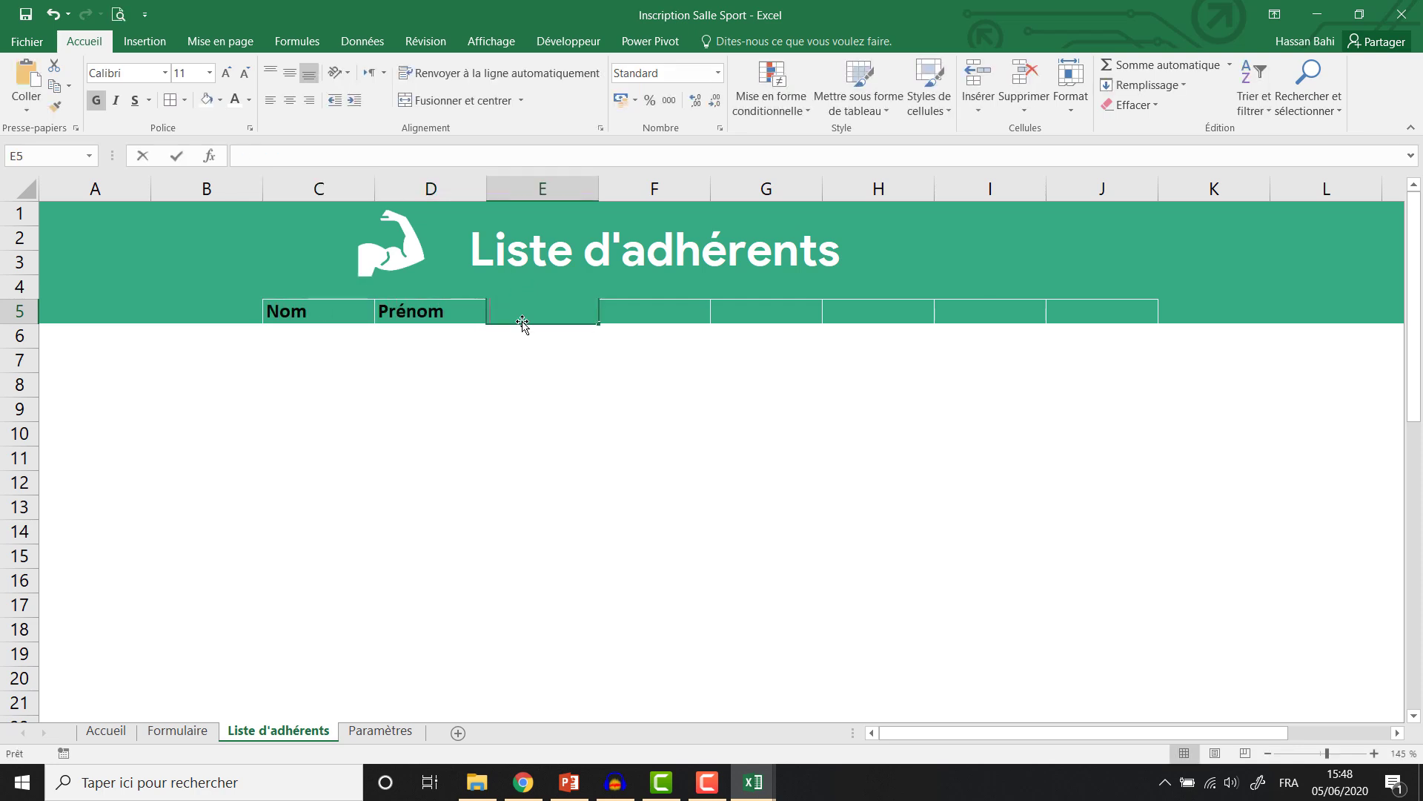
Enter 'Date de naissance' in E5 and widen column E to fit it.
type("Date de naissan")
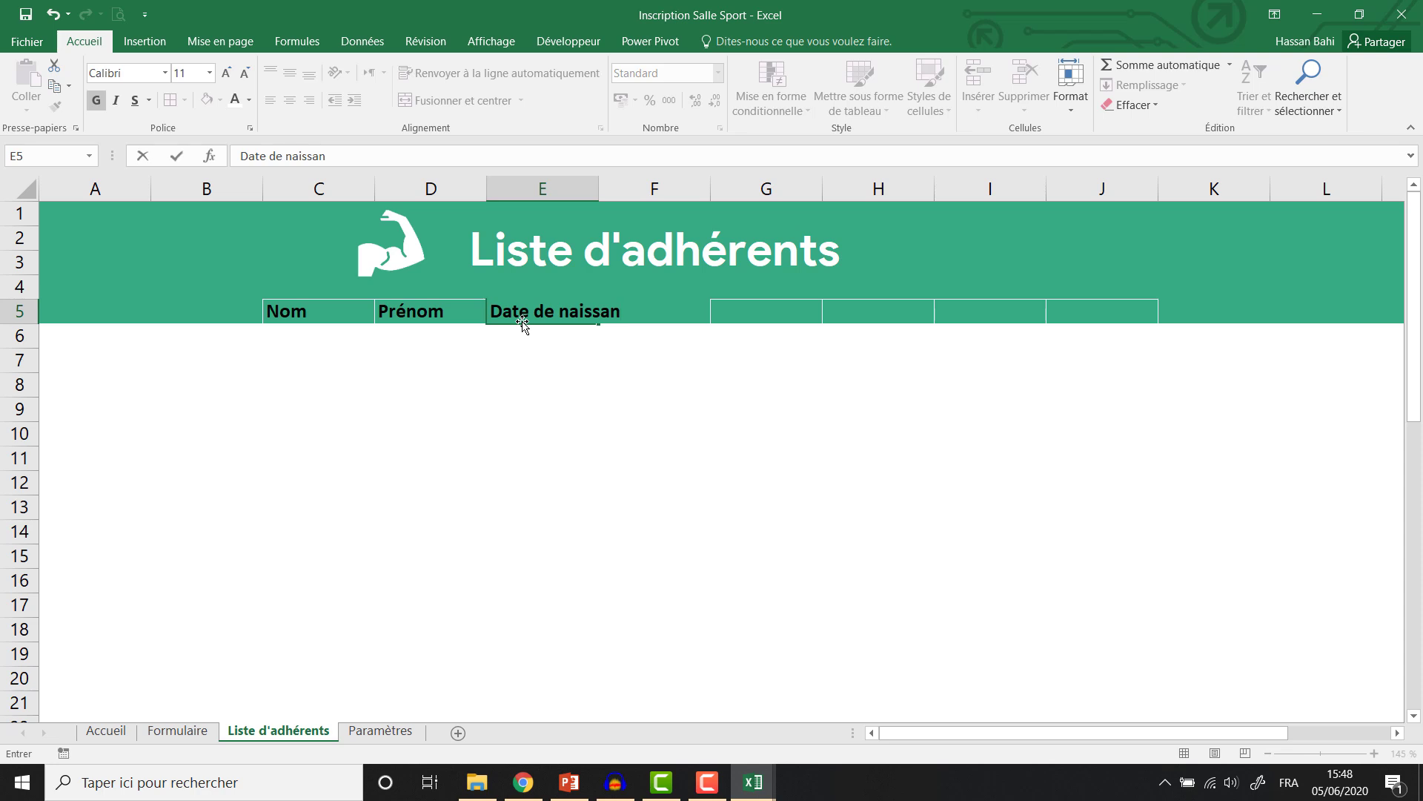
key("BackSpace")
key("BackSpace")
key("BackSpace")
key("BackSpace")
key("BackSpace")
key("BackSpace")
key("BackSpace")
type("naissance")
left_click(533, 362)
left_click(647, 320)
left_click_drag(599, 185, 655, 184)
Add the headers Ville, Sexe, Téléphone and Email in F5 through I5.
type("Vill")
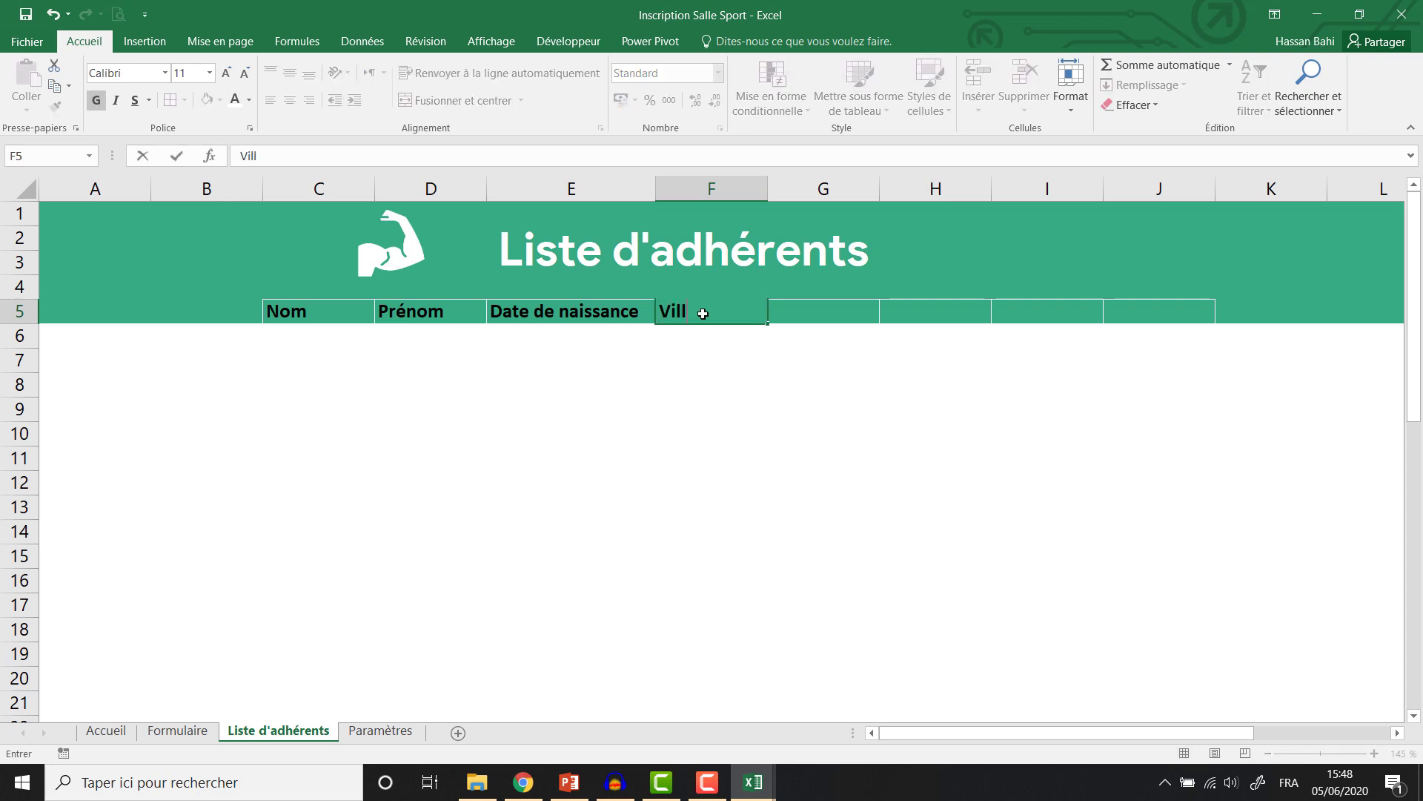
left_click(811, 312)
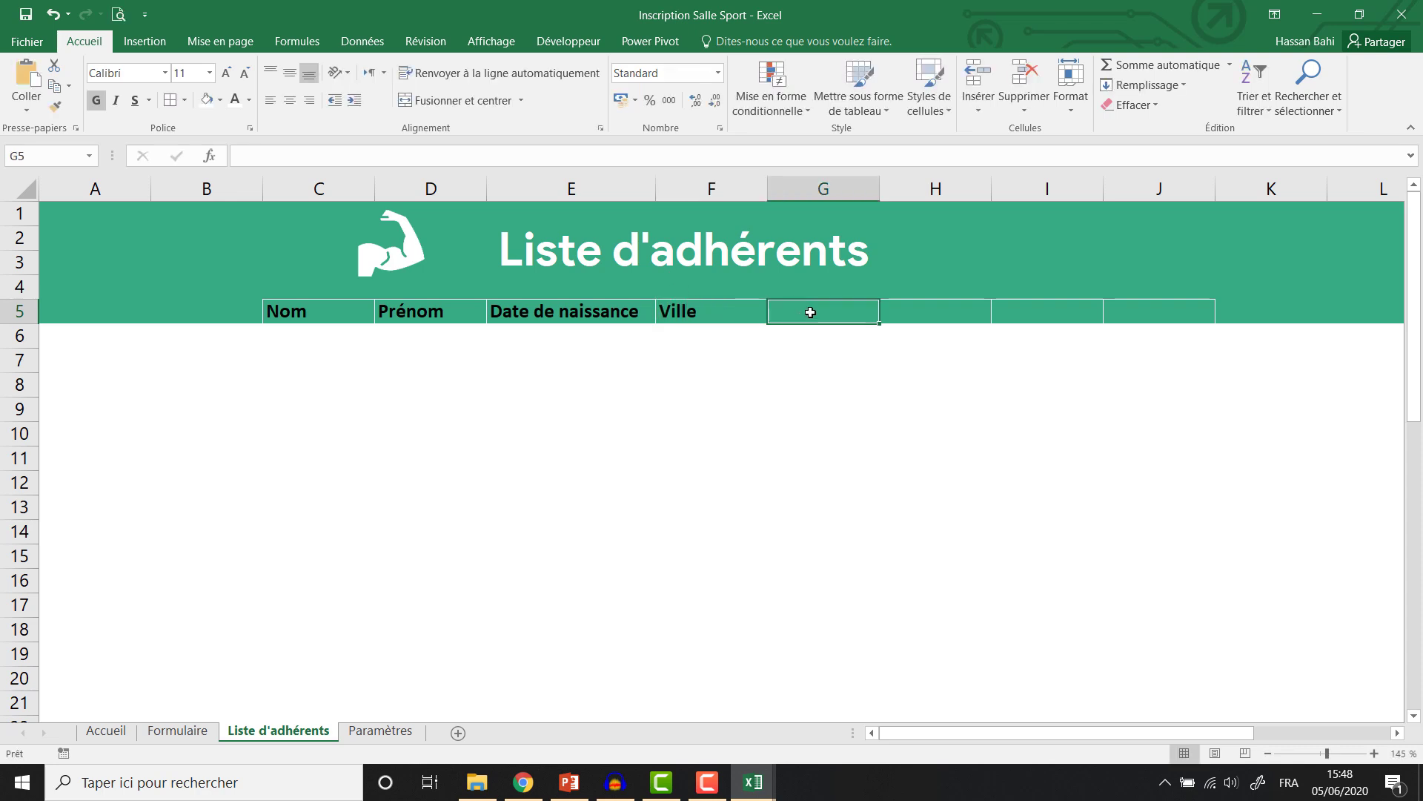
type("Sexe")
left_click(956, 307)
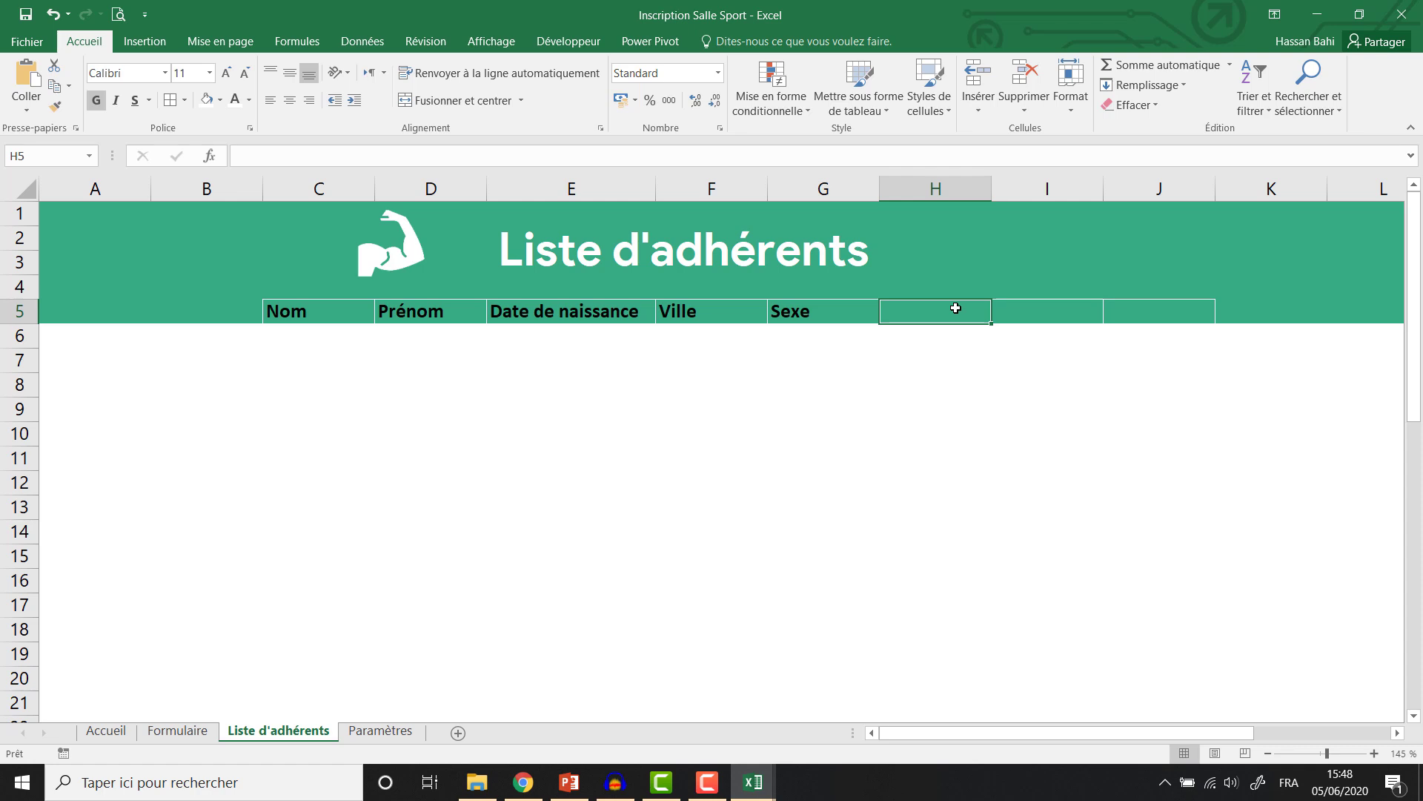
type("Téléphone")
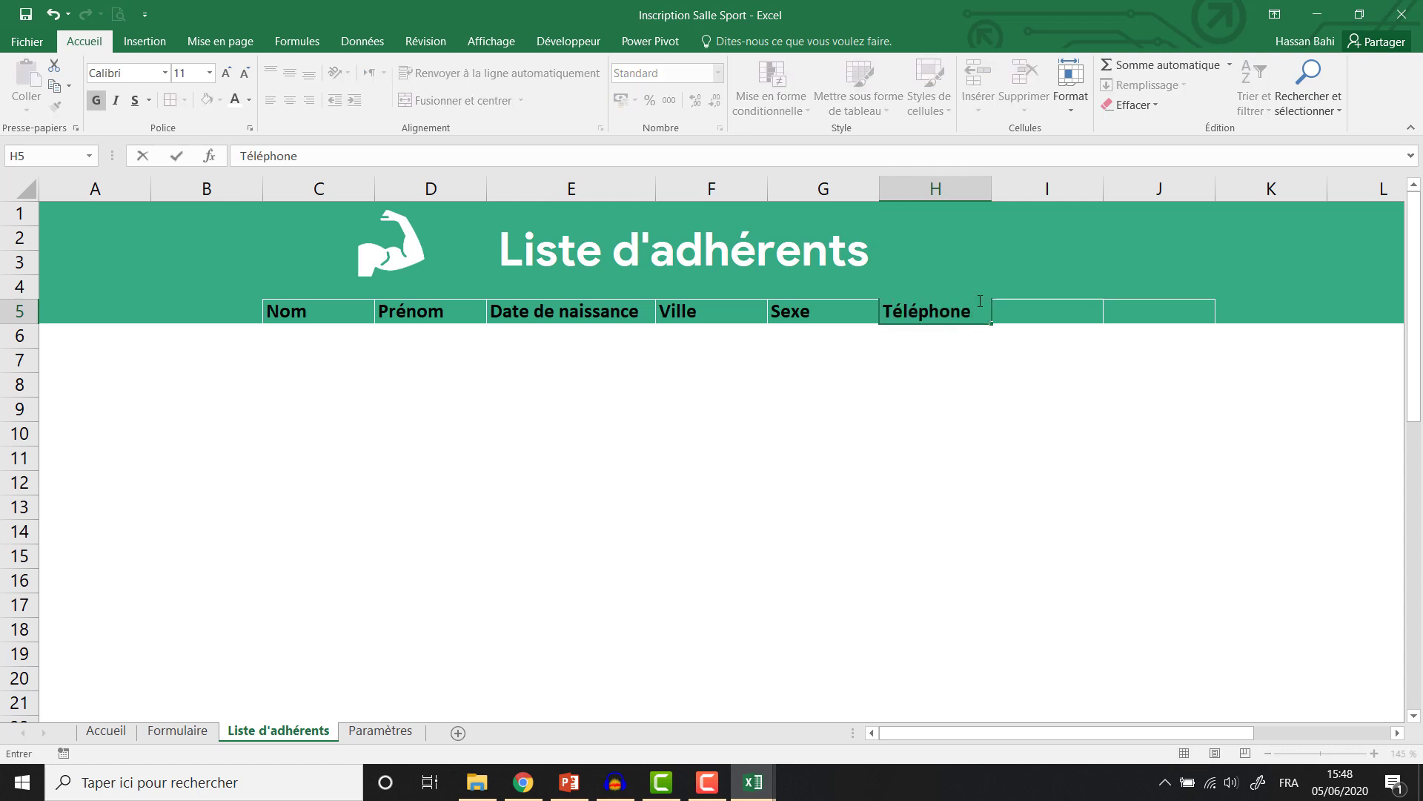
left_click(1053, 307)
type("Email")
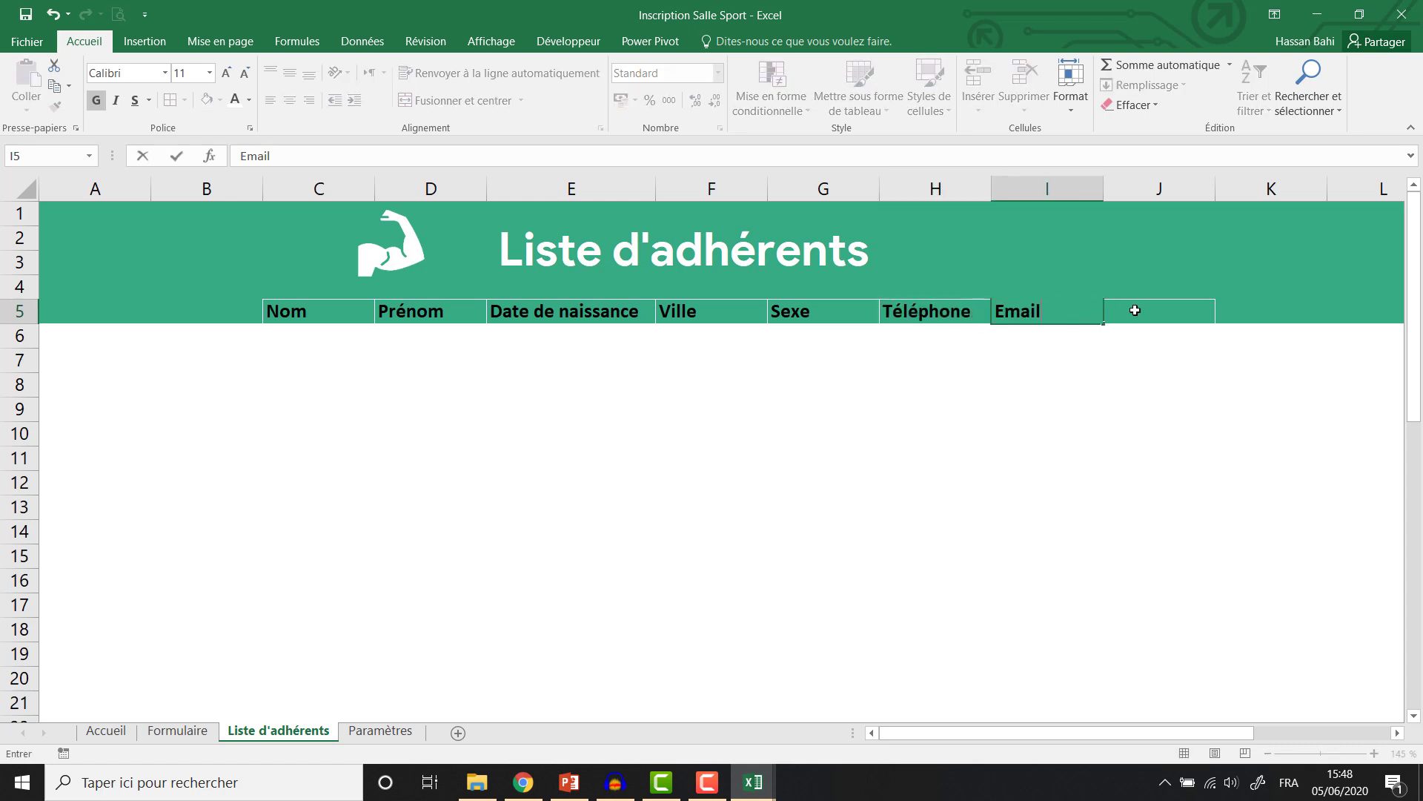
left_click(1135, 310)
Enter the last header, 'Activité souhaitée', in J5.
type("Activité ")
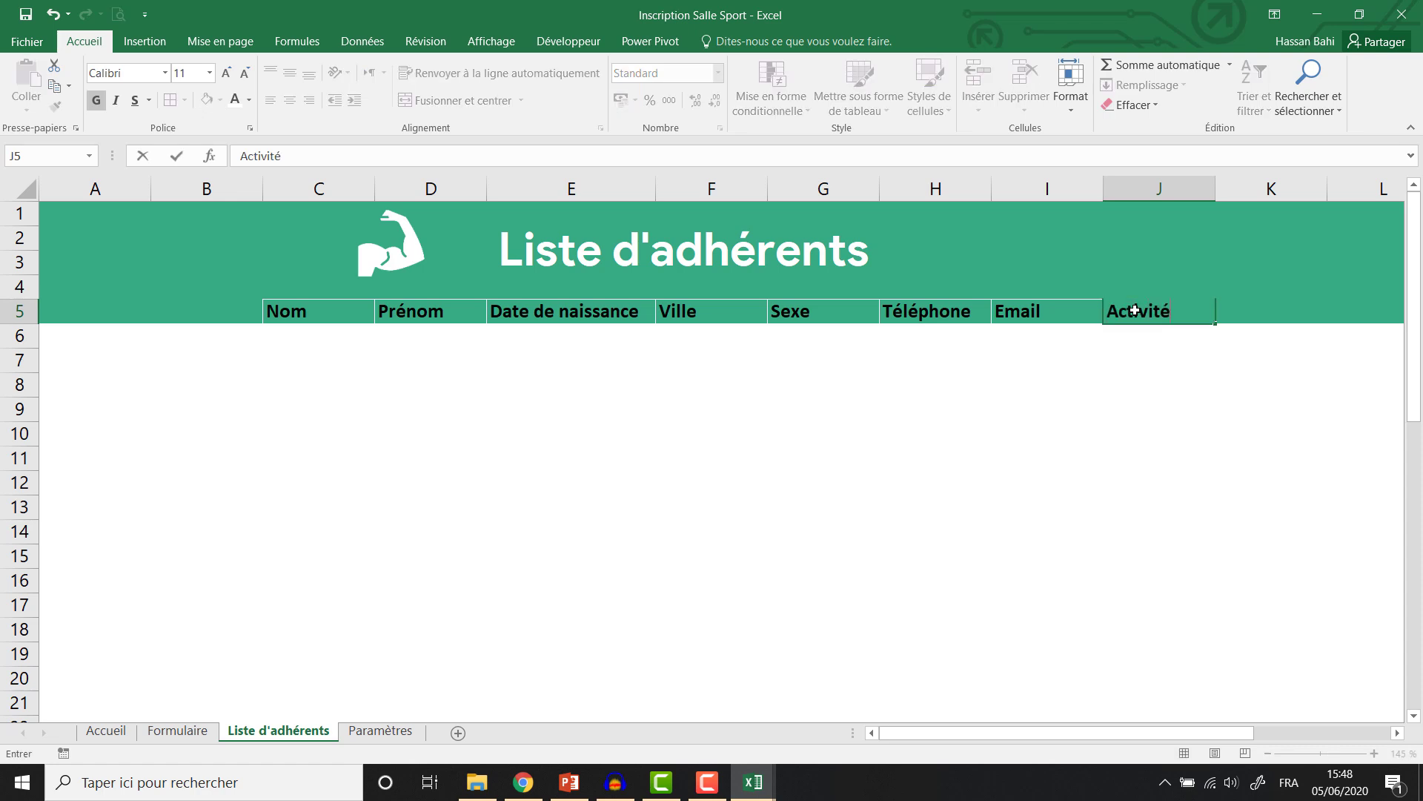
type("souhaitéé")
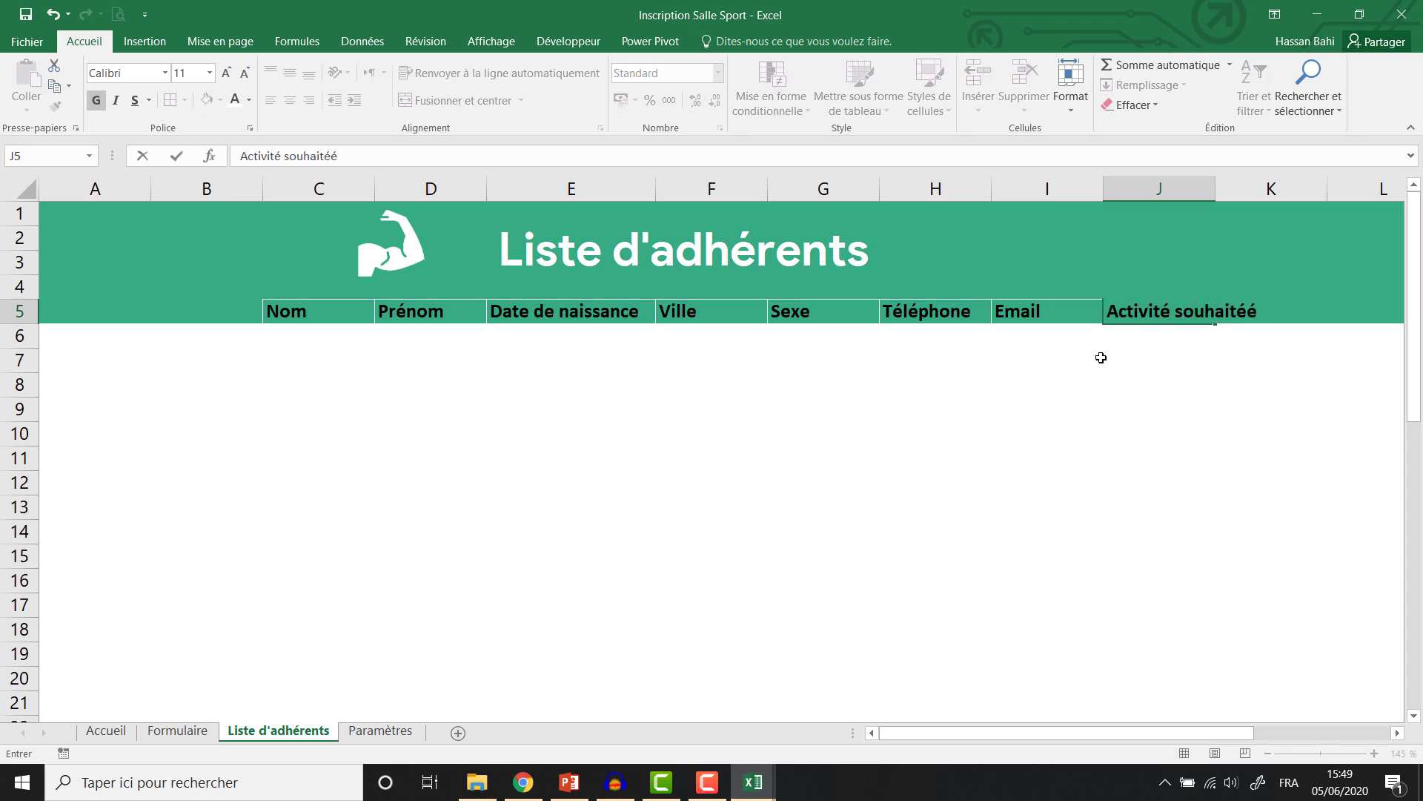
left_click(1100, 357)
left_click(1156, 311)
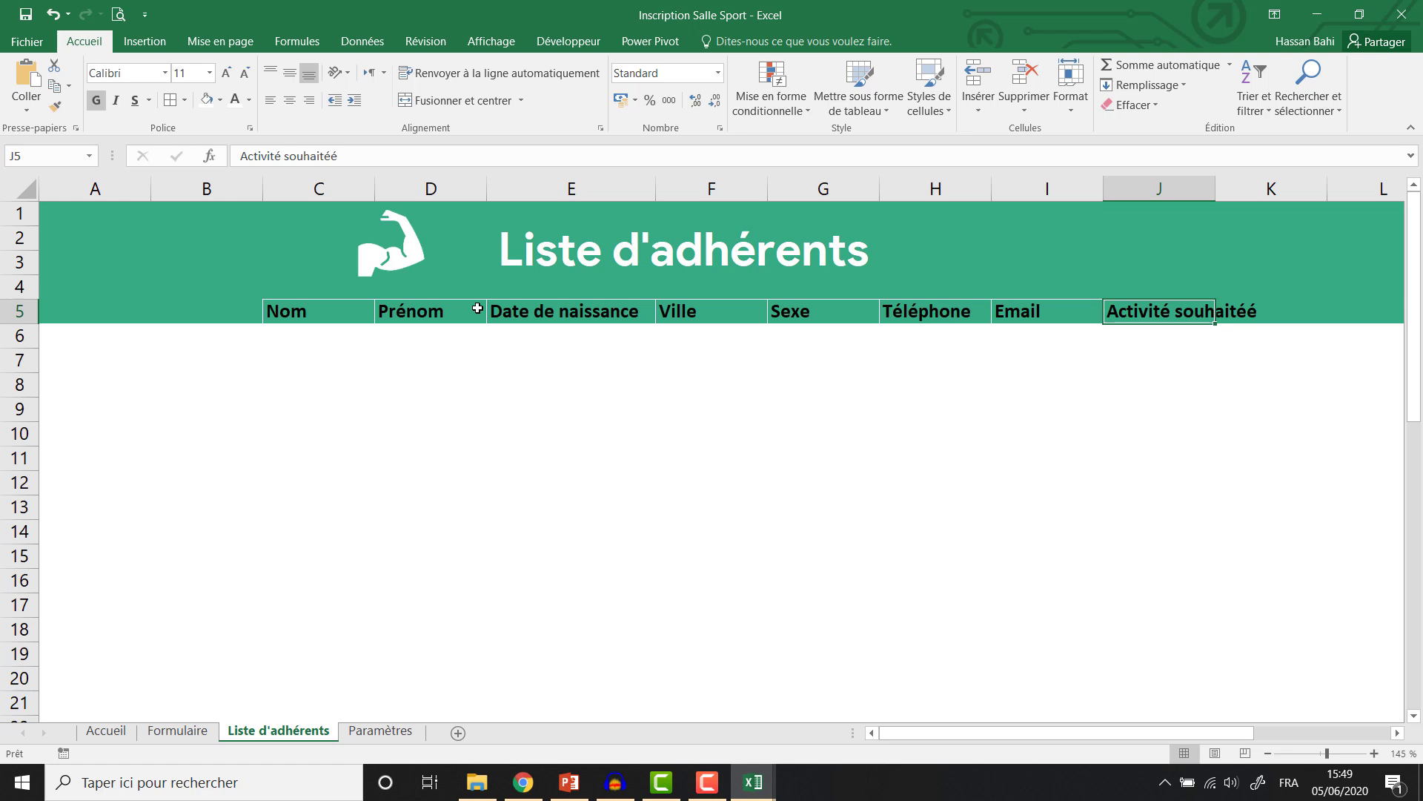
left_click(315, 183)
AutoFit columns C to J to their header text.
left_click_drag(373, 183, 1144, 186)
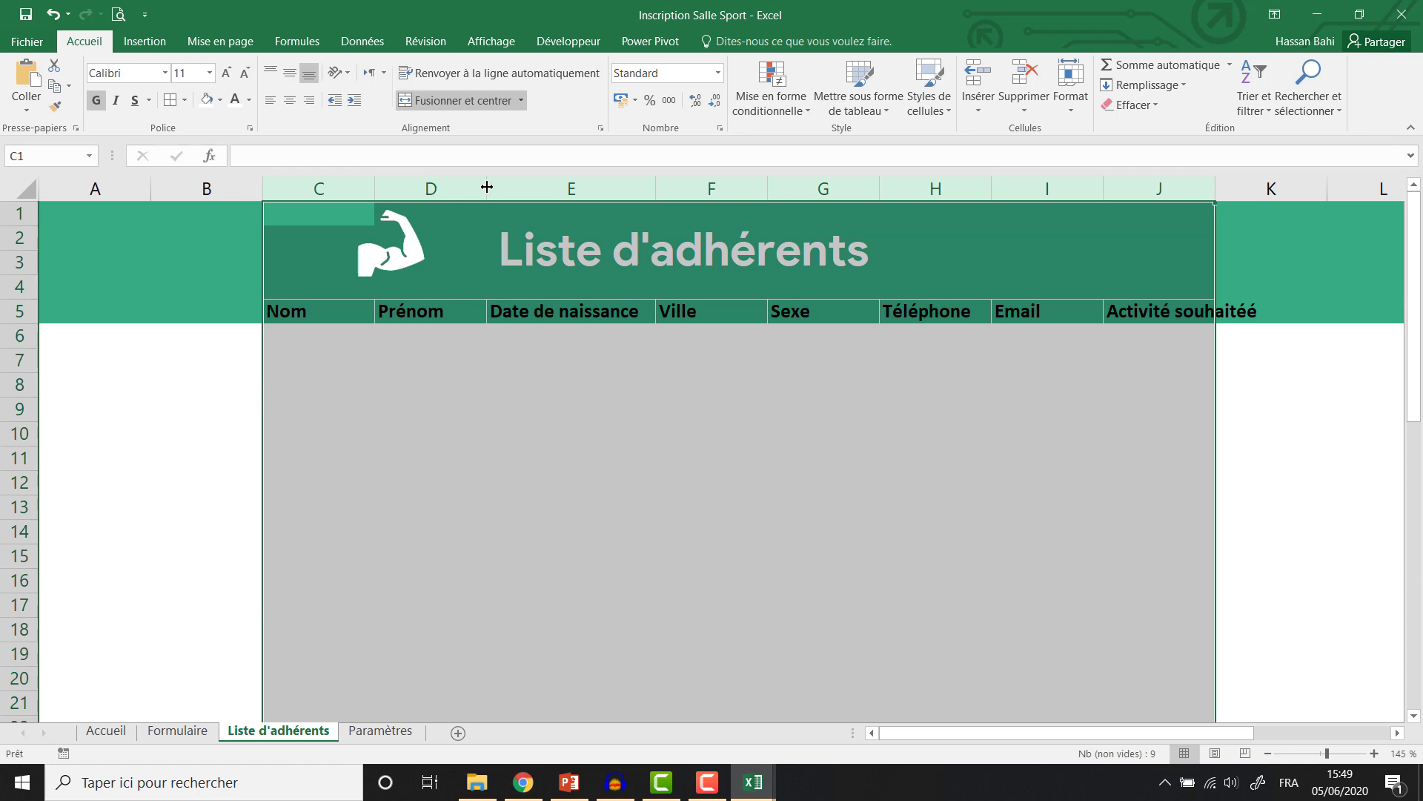
double_click(487, 187)
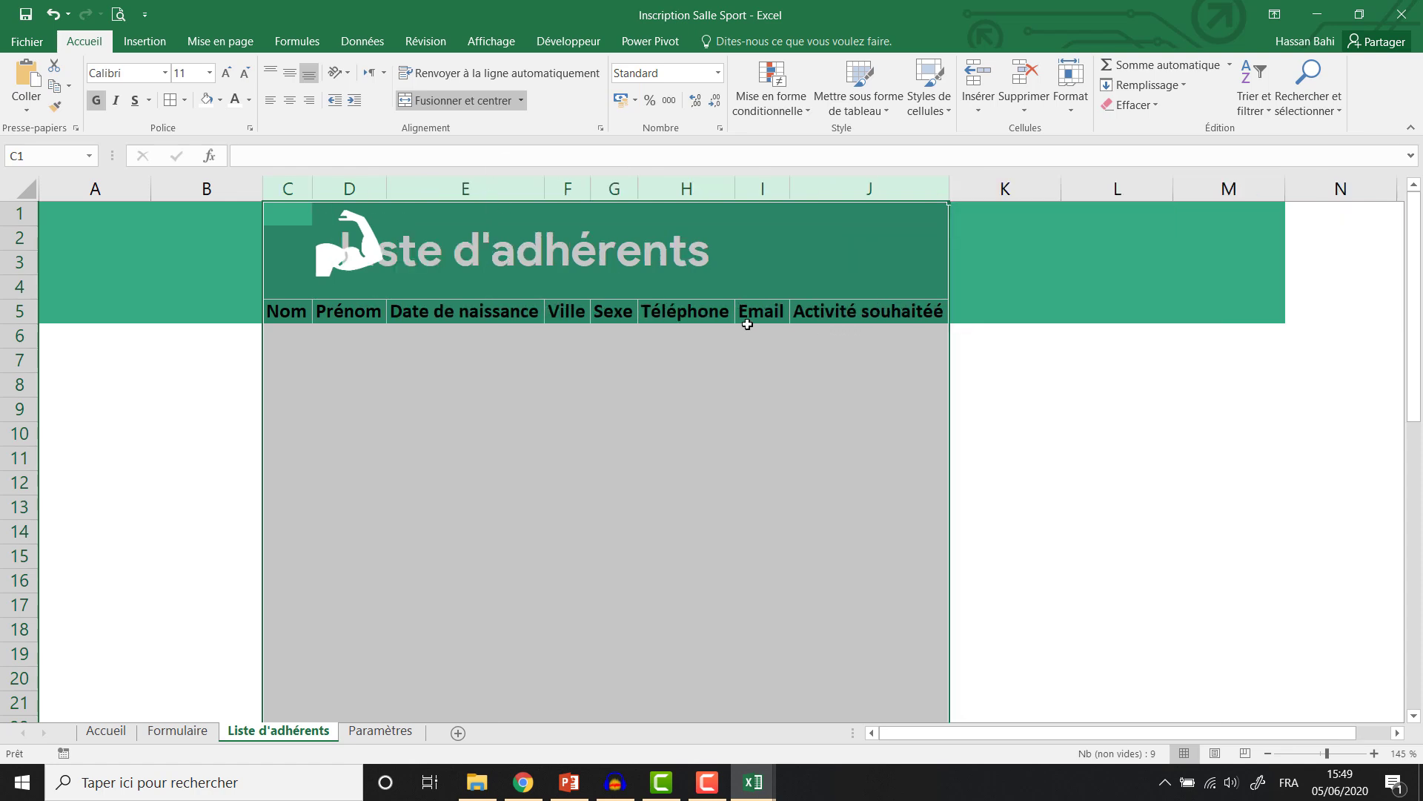
scroll(852, 505, "up", 1)
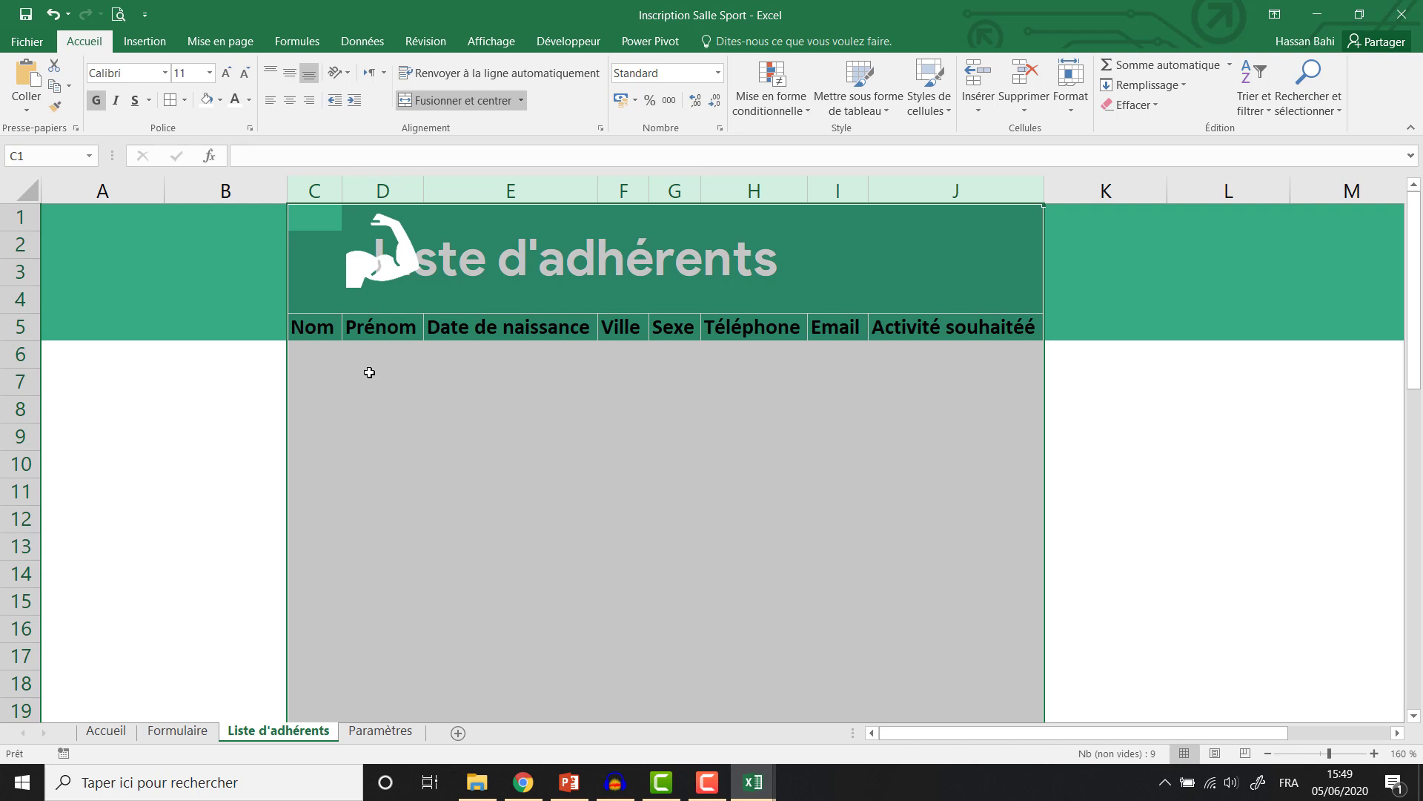
Style the headers C5:J5 in white Product Sans at size 9.
left_click_drag(311, 328, 927, 327)
left_click(131, 72)
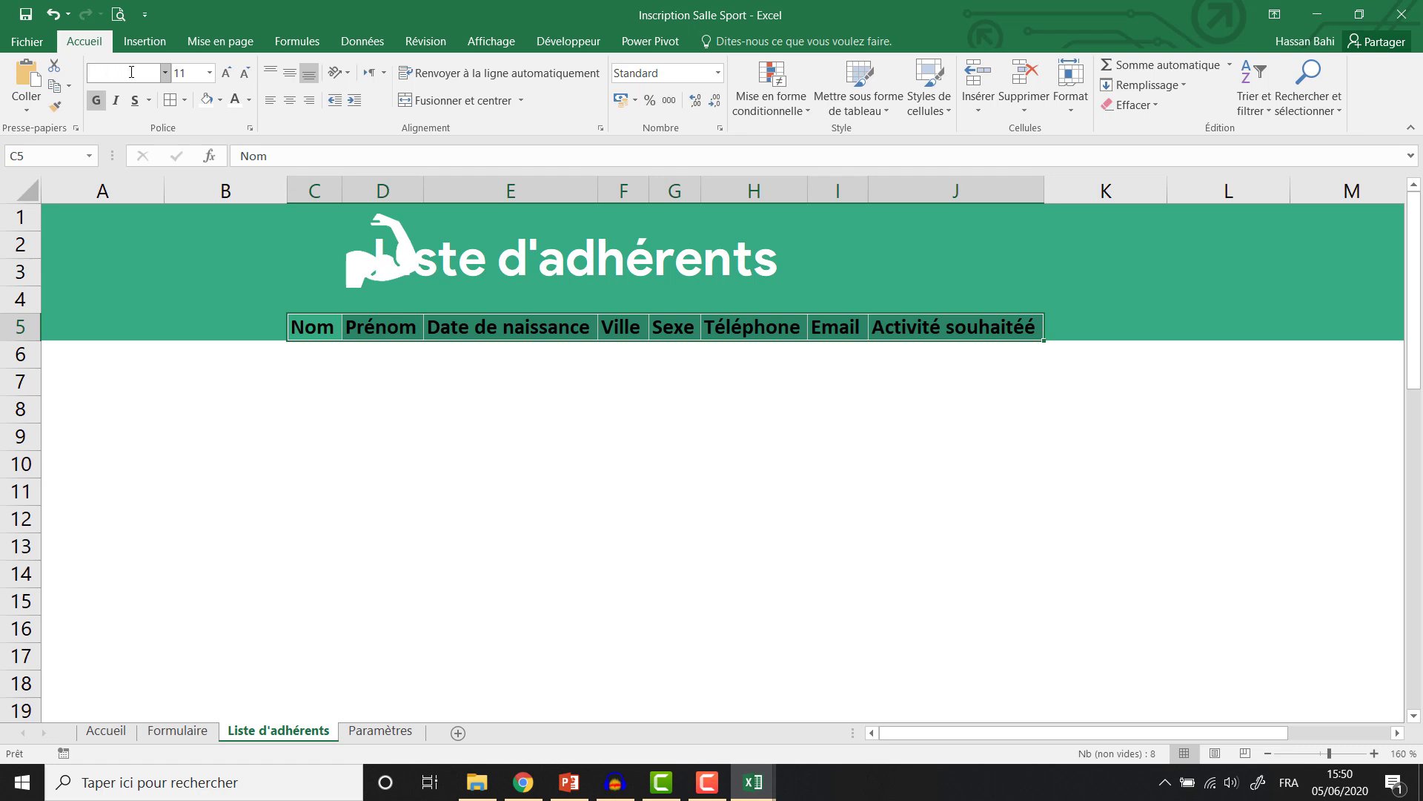
type("Product Sans")
key("Return")
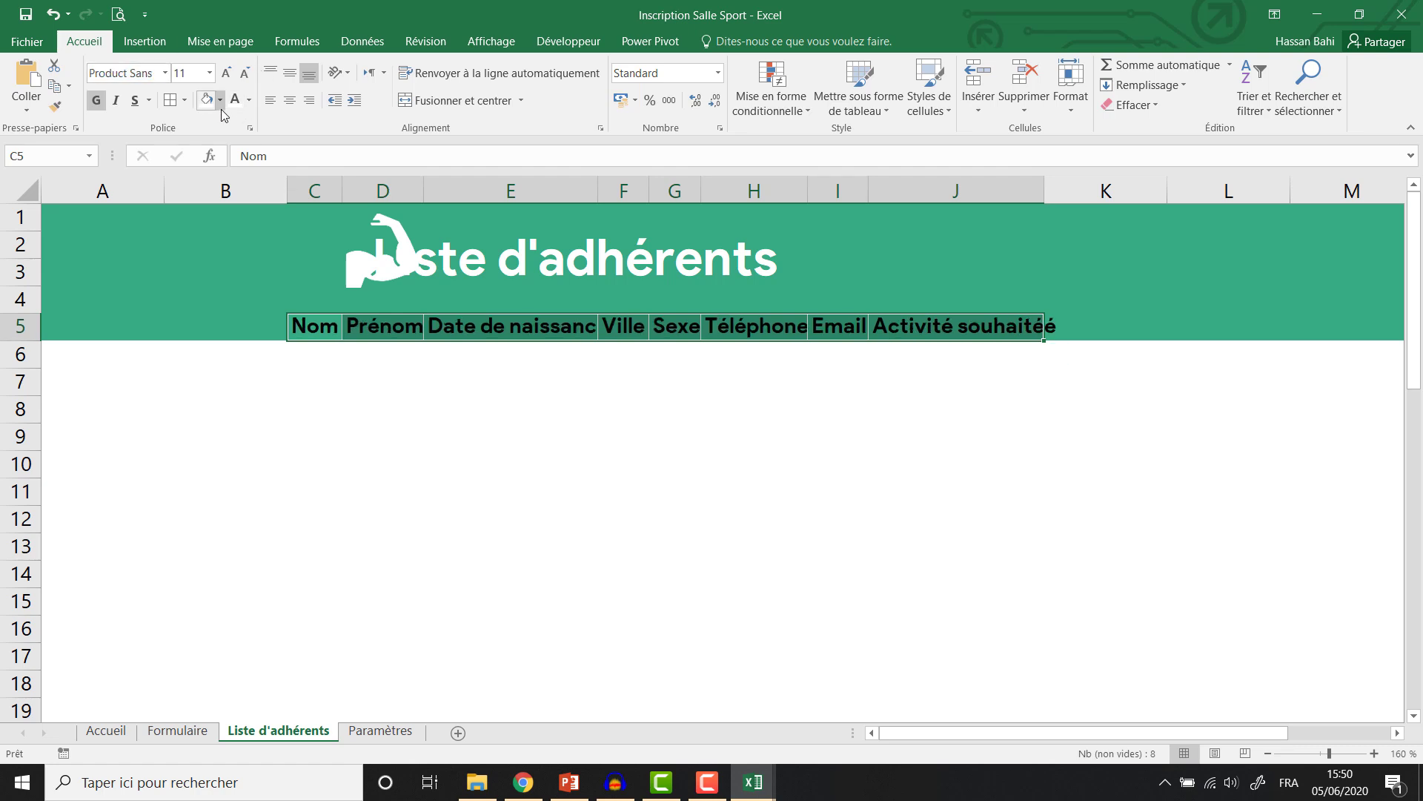
left_click(239, 108)
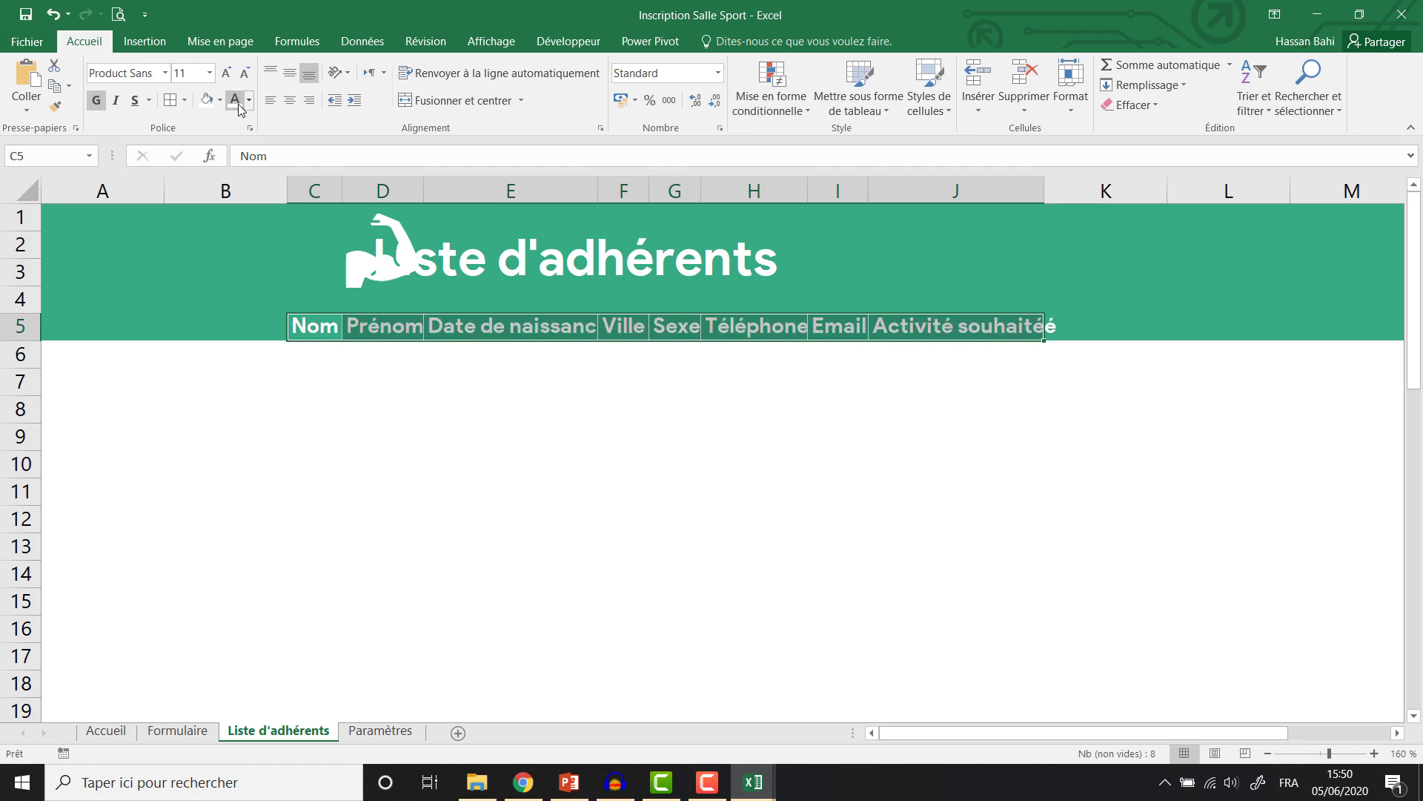
left_click(245, 73)
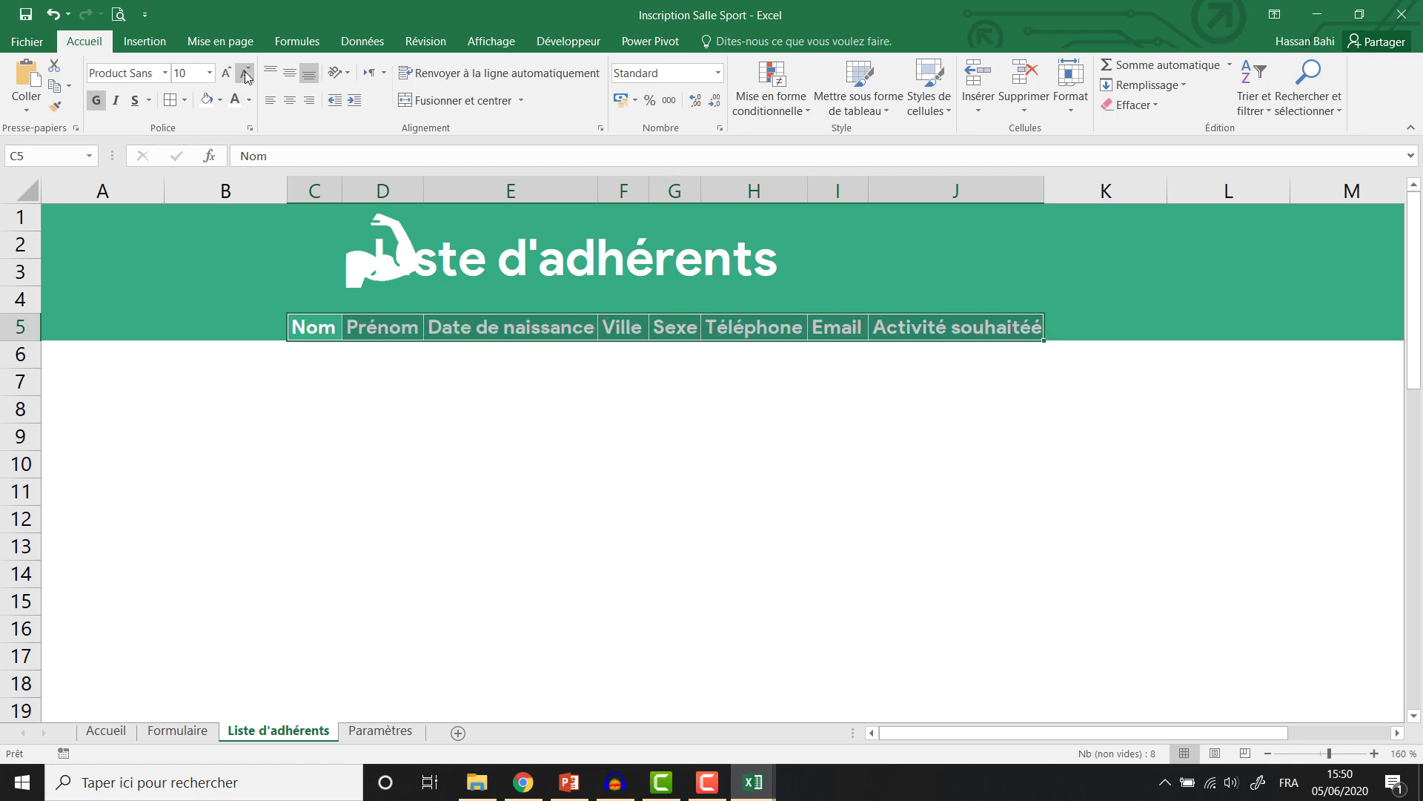
left_click(246, 73)
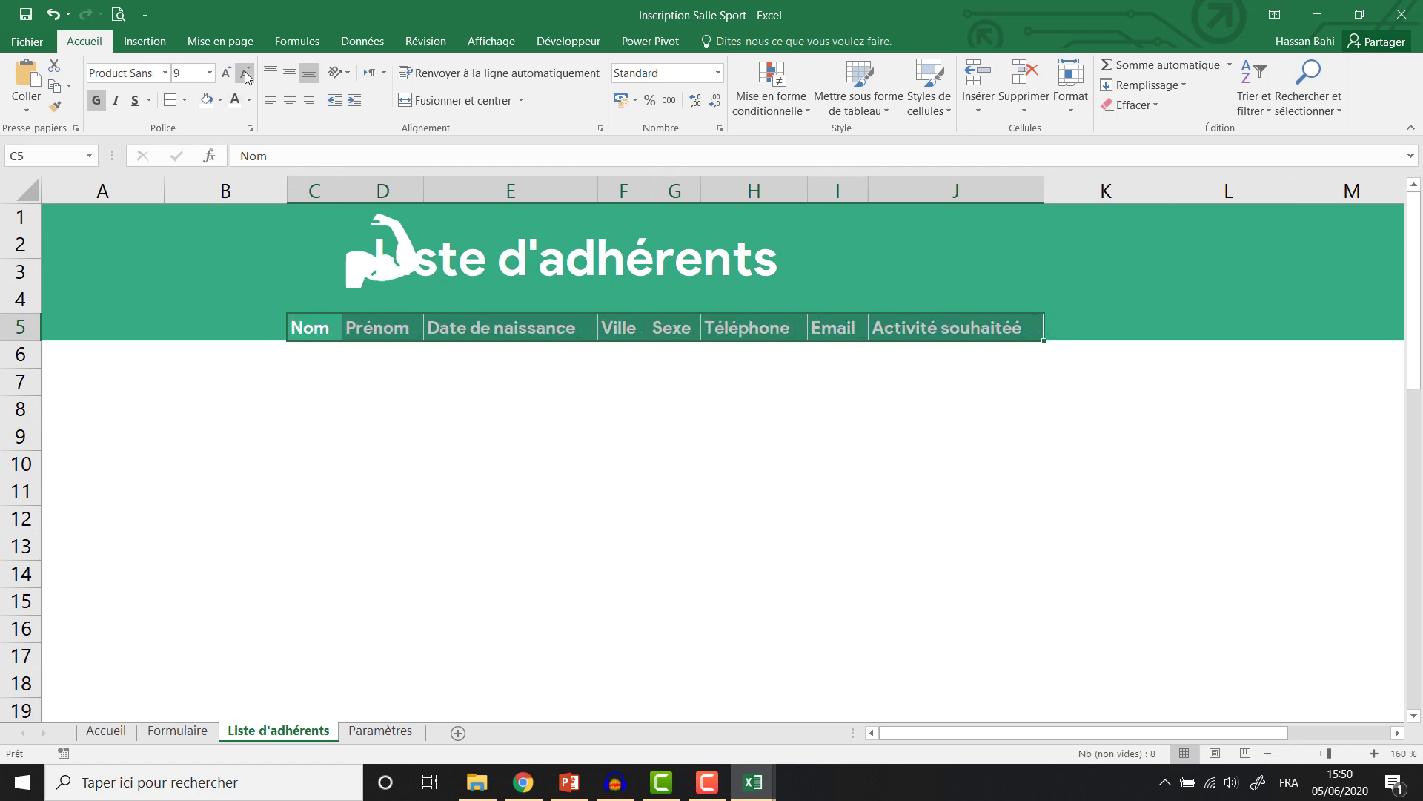
left_click(492, 332)
scroll(612, 371, "up", 1)
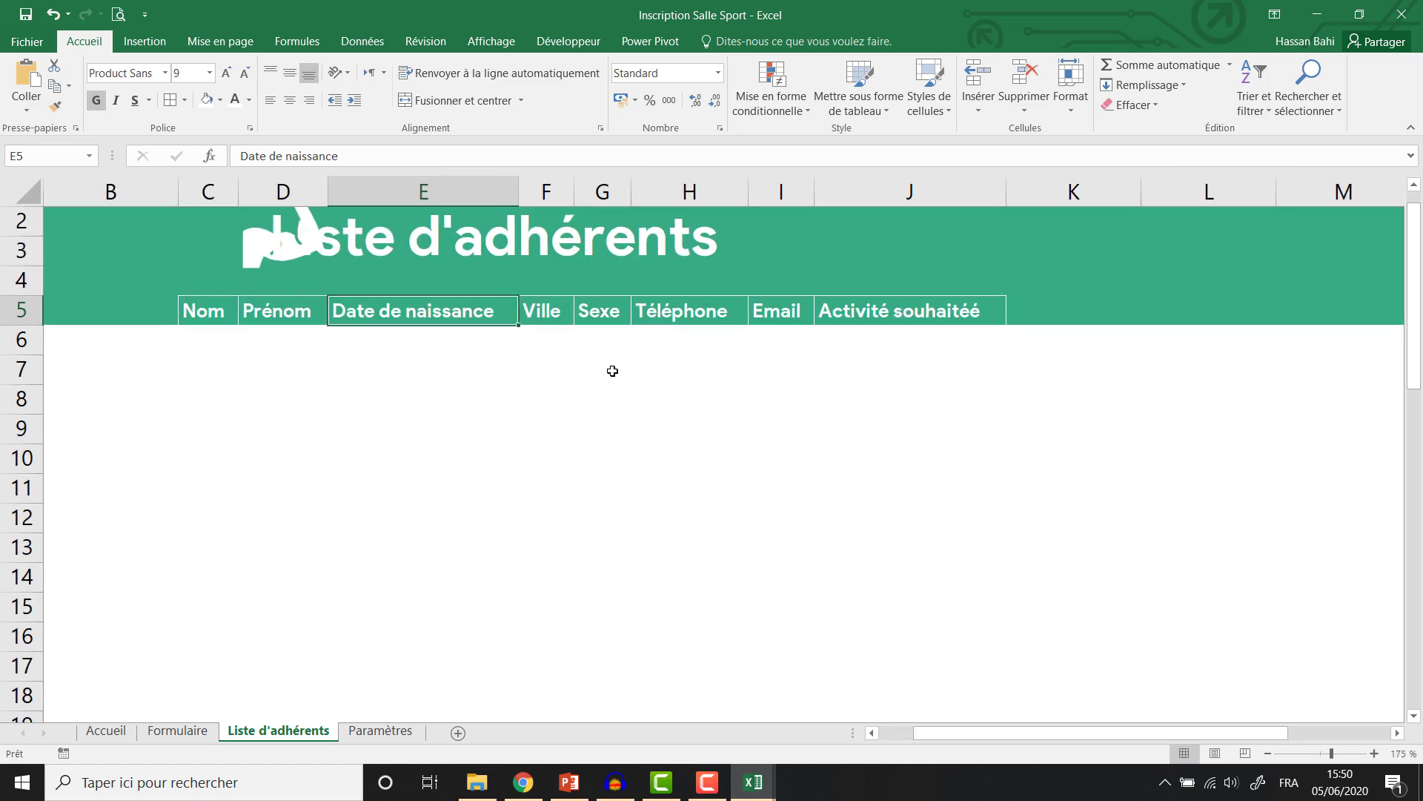
key("ctrl+z")
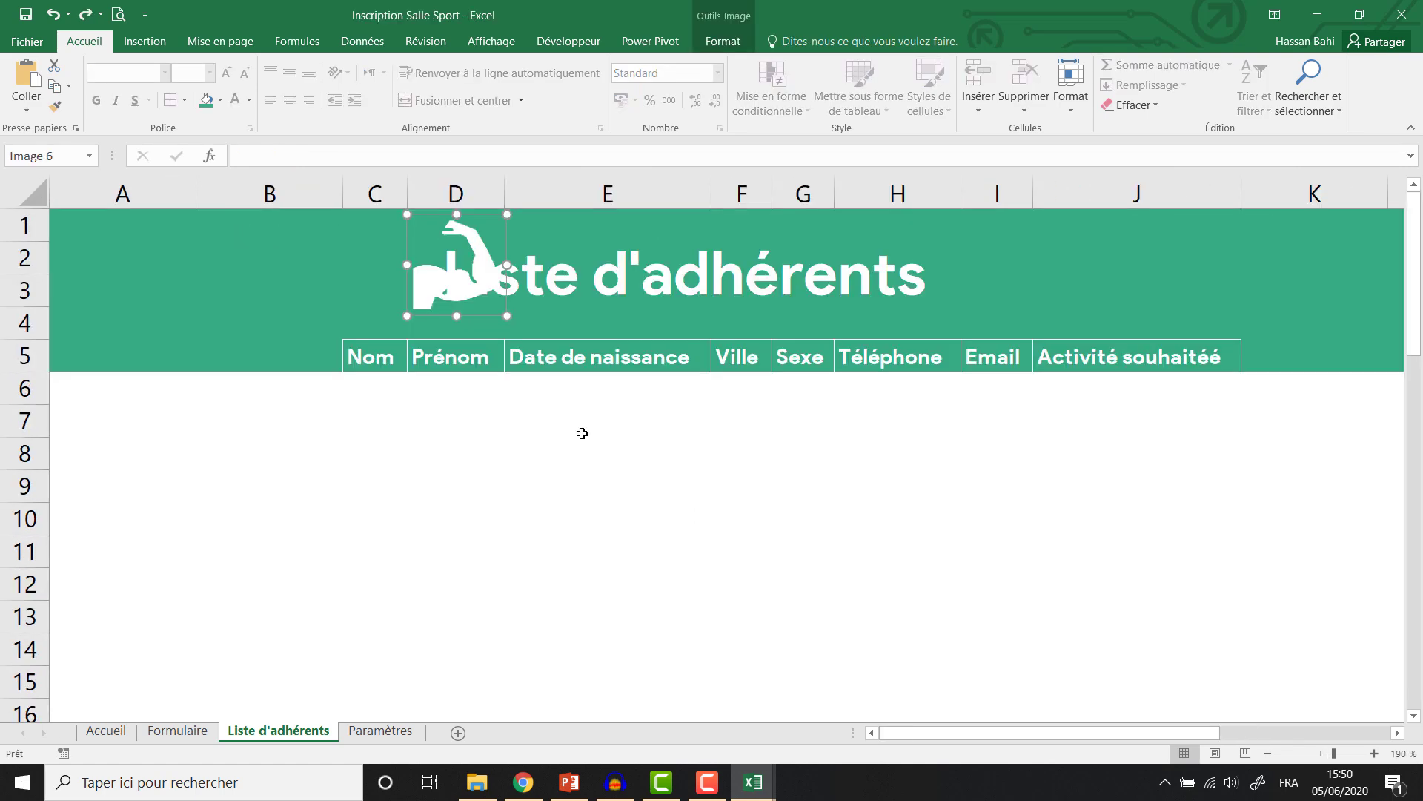
key("ctrl+z")
Merge the title across D1:J4 and delete the empty row 4.
scroll(582, 433, "down", 1)
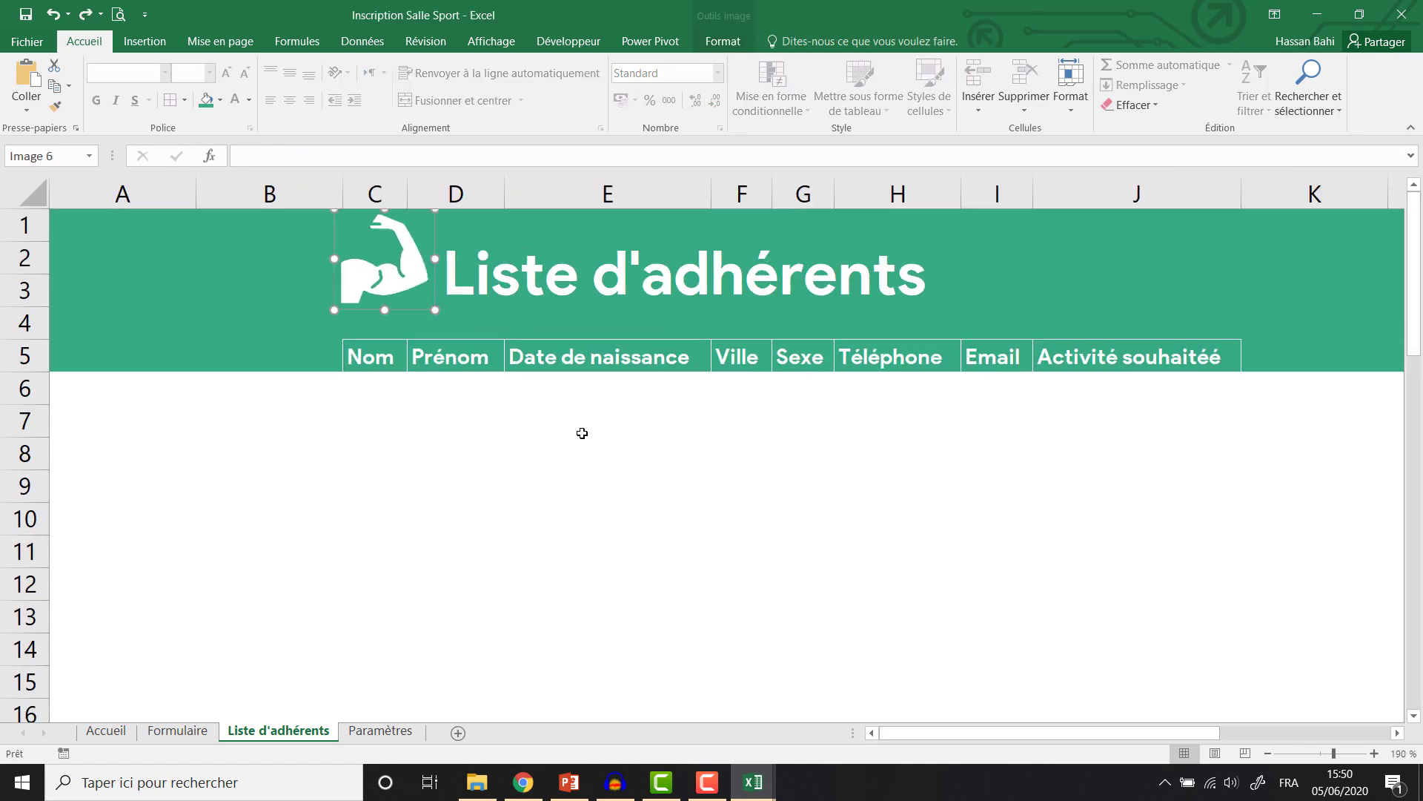
left_click(481, 227)
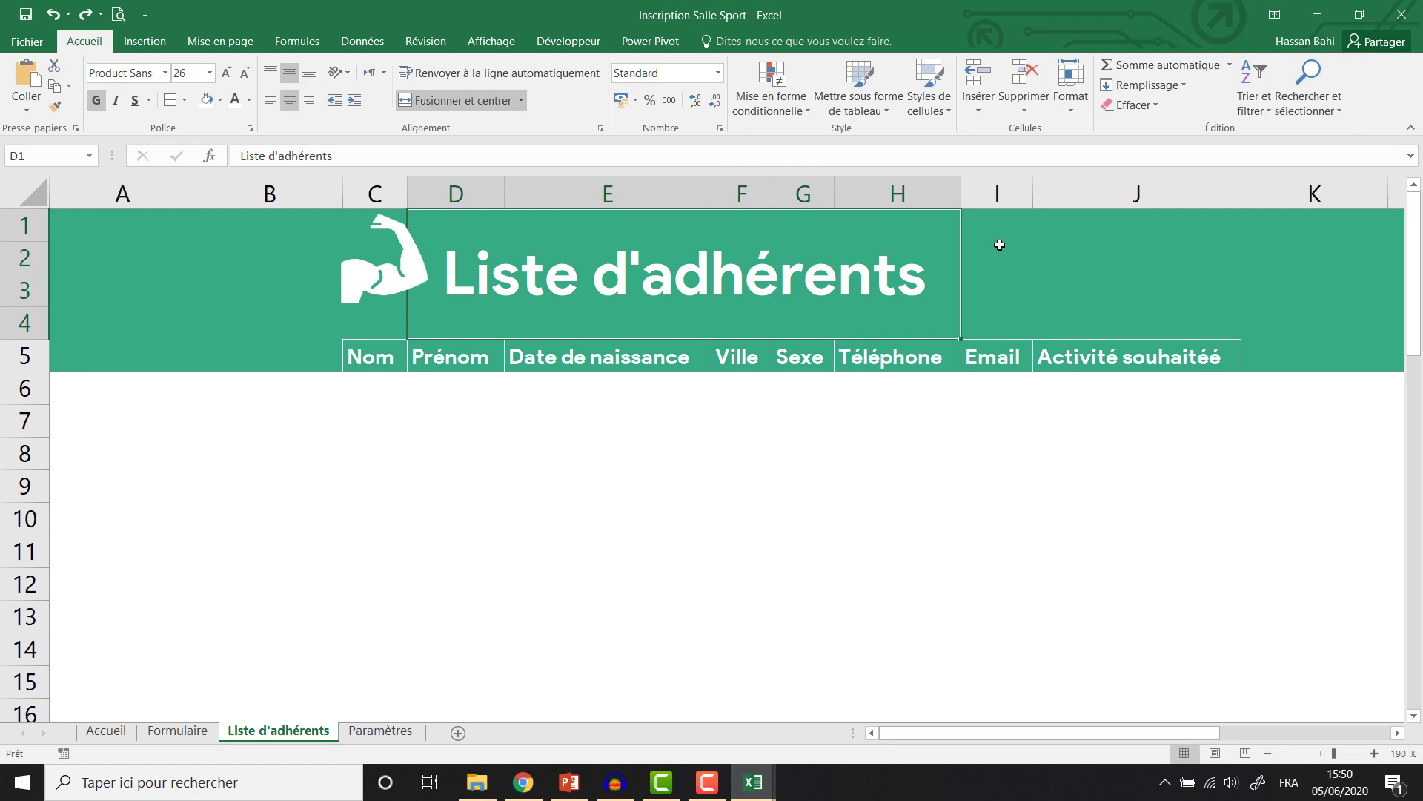
left_click_drag(999, 245, 1144, 244)
left_click(415, 100)
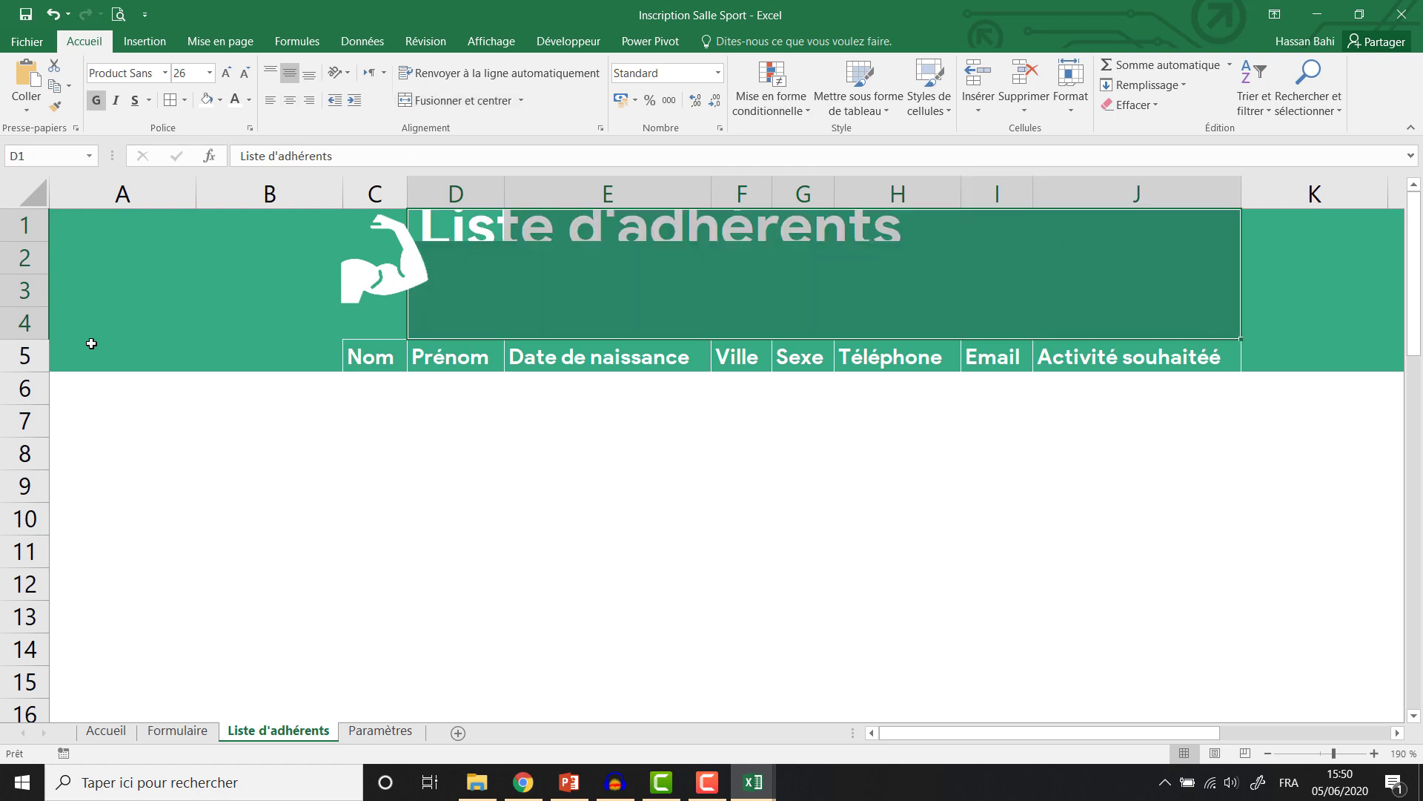
left_click(22, 318)
right_click(22, 317)
left_click(64, 459)
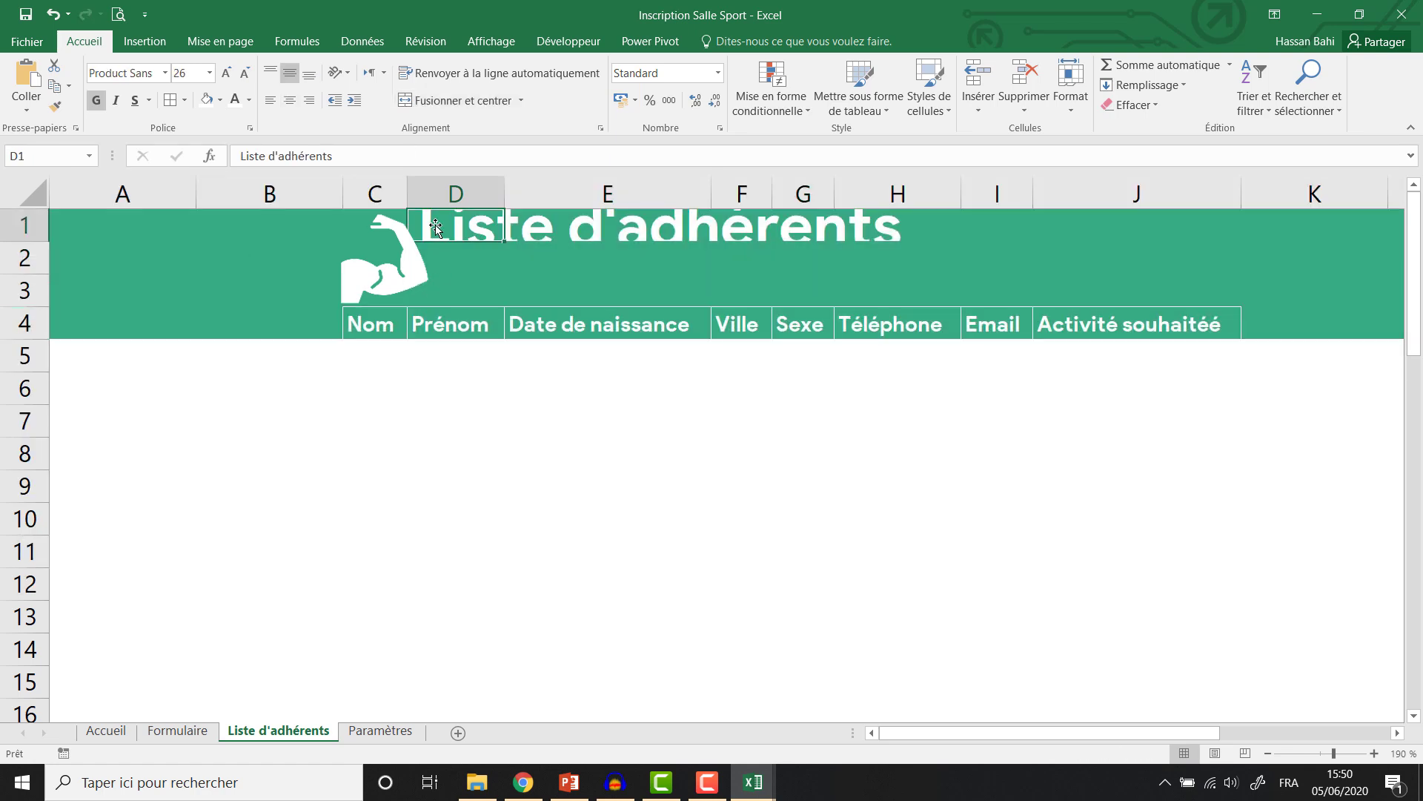
Merge and centre the title over D1:J3 and reduce it to size 20.
left_click_drag(435, 227, 881, 246)
key("ctrl+z")
left_click_drag(476, 227, 1134, 288)
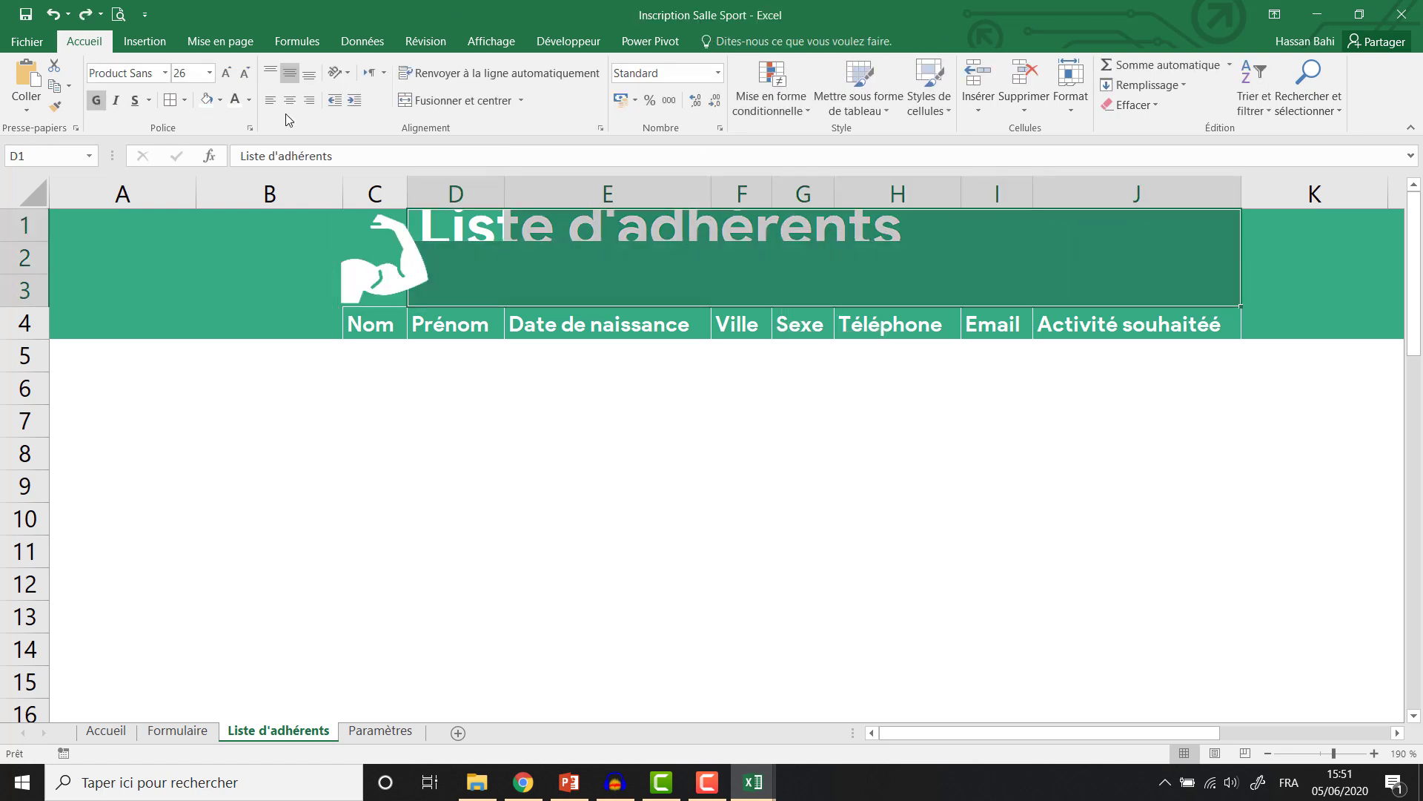
left_click(423, 103)
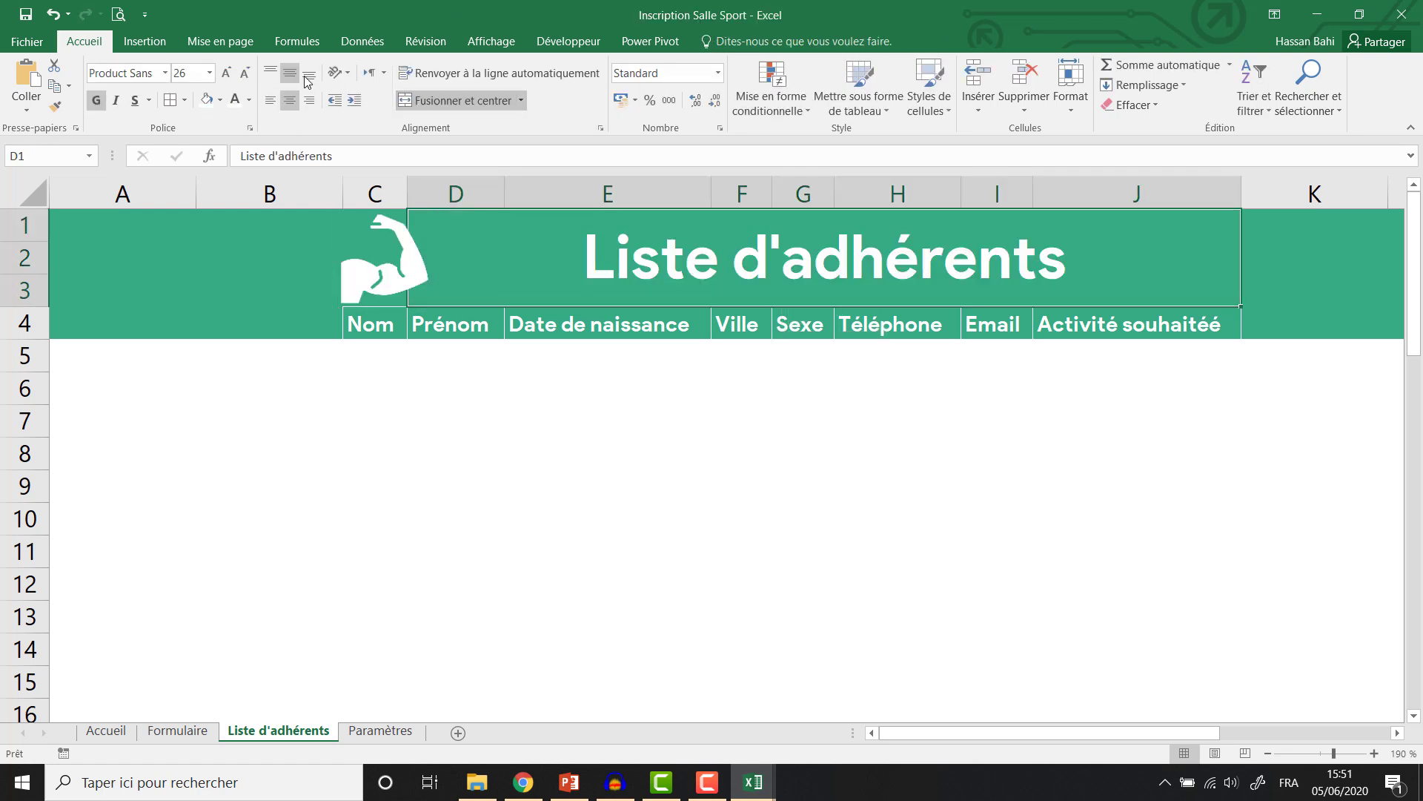
left_click(248, 72)
left_click(248, 72)
left_click(248, 72)
left_click(378, 378)
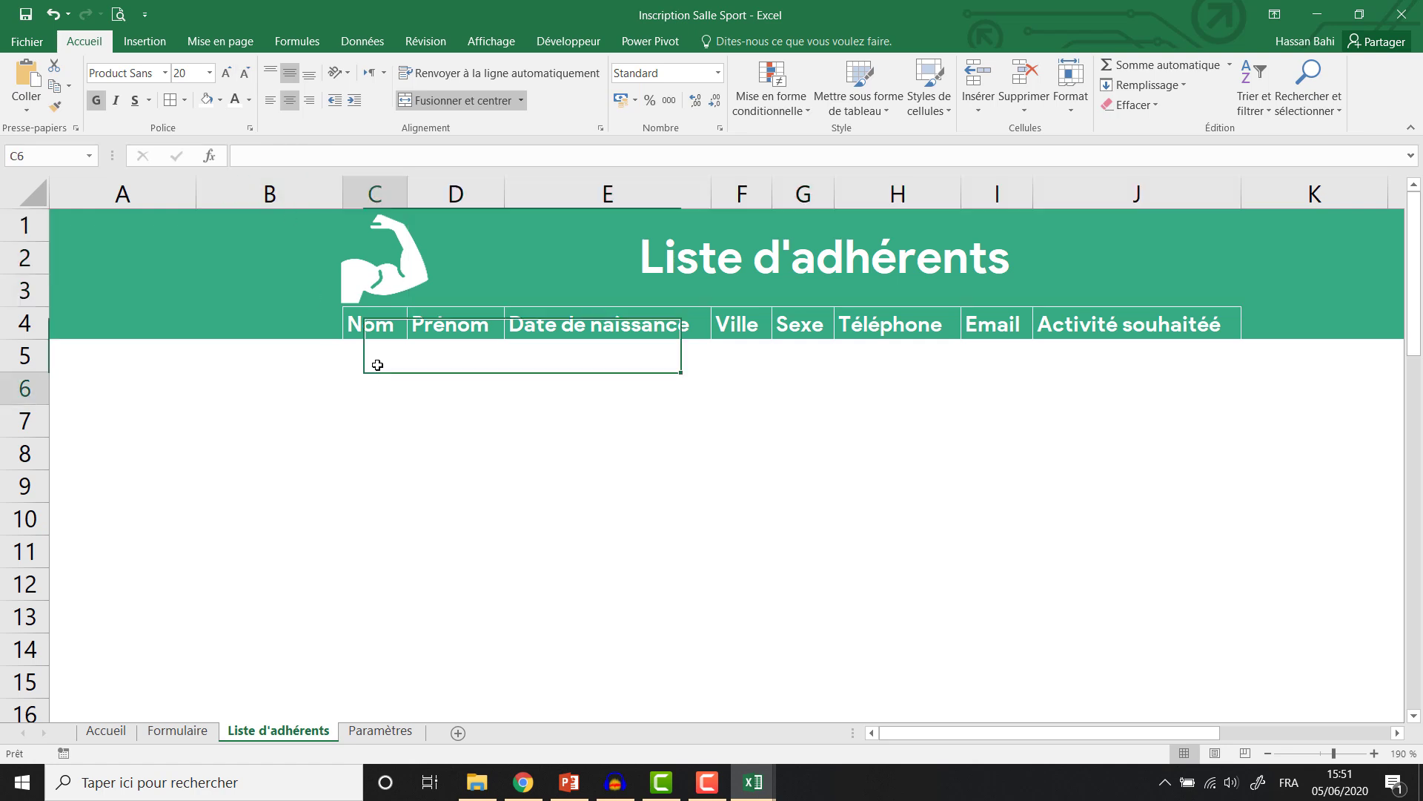
left_click_drag(411, 267, 541, 267)
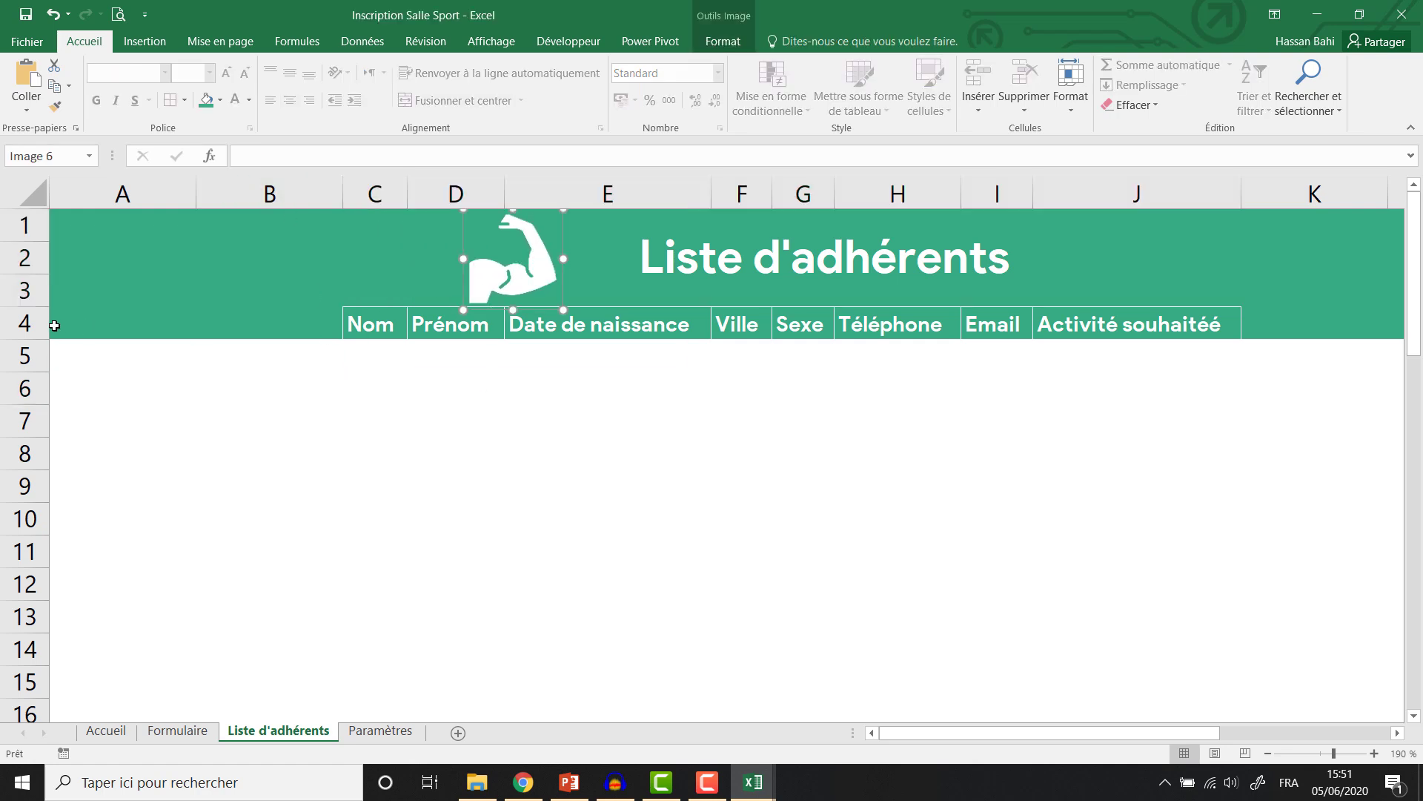
Make the header row taller and centre the headers vertically and horizontally.
left_click_drag(44, 336, 44, 346)
left_click_drag(449, 327, 1071, 329)
left_click_drag(382, 327, 1040, 327)
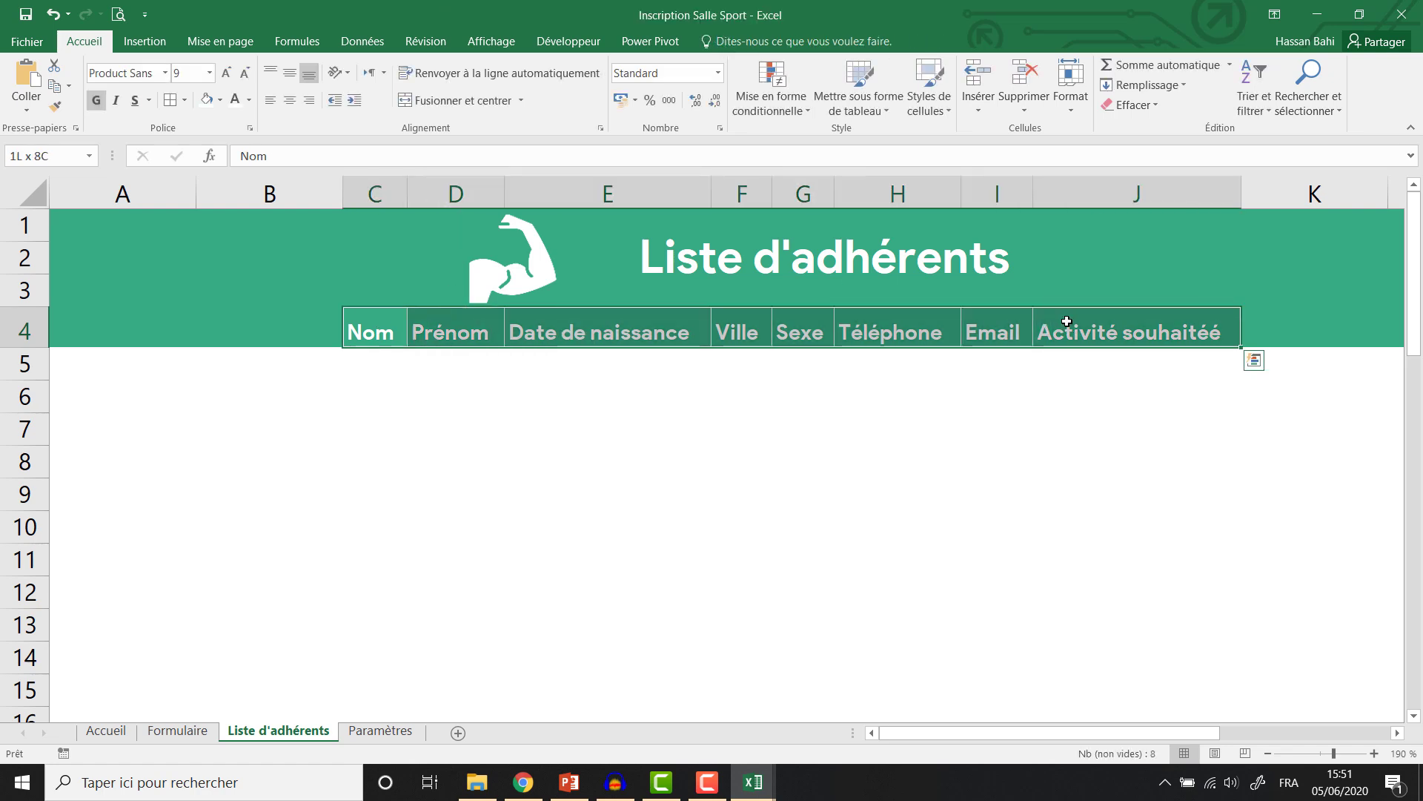
left_click(290, 73)
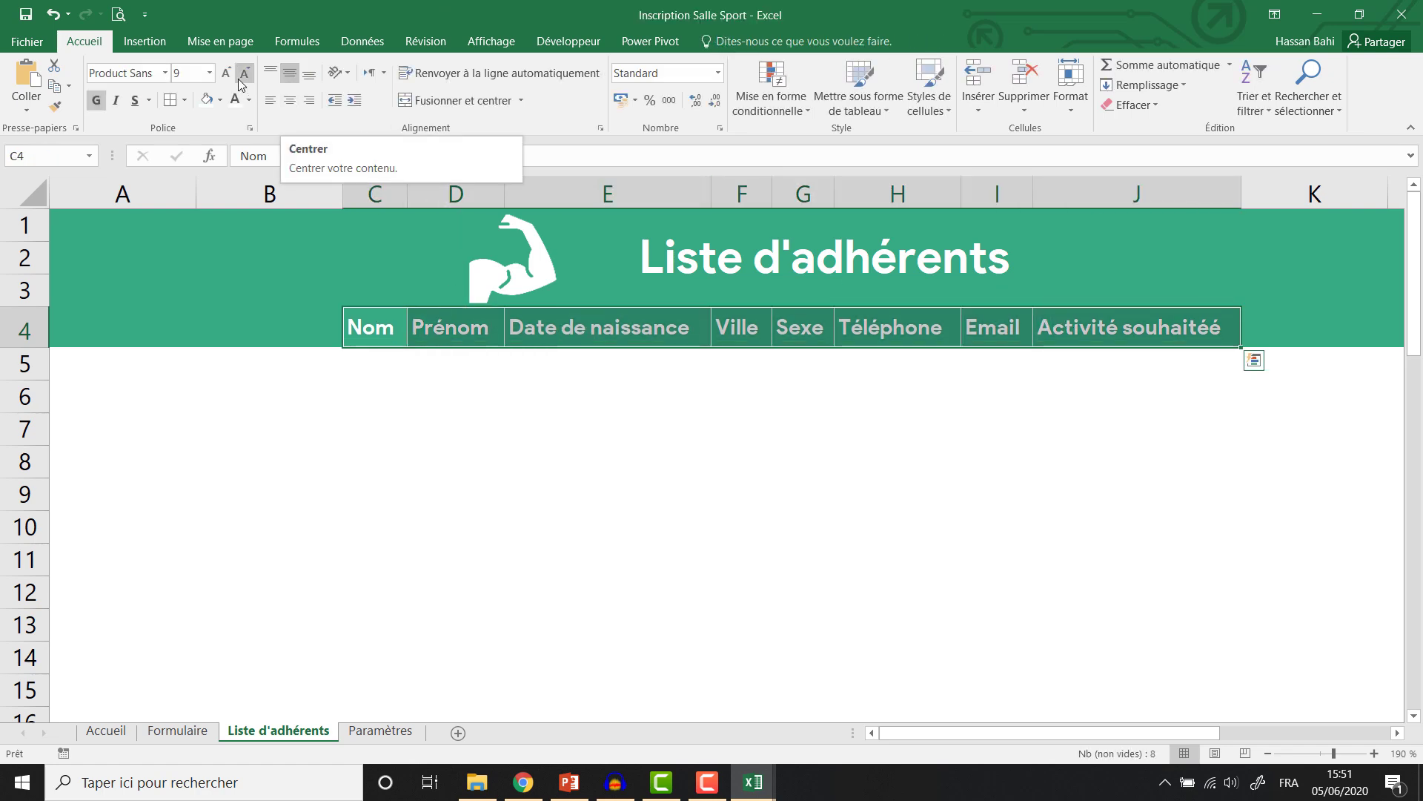
left_click(289, 100)
left_click(408, 377)
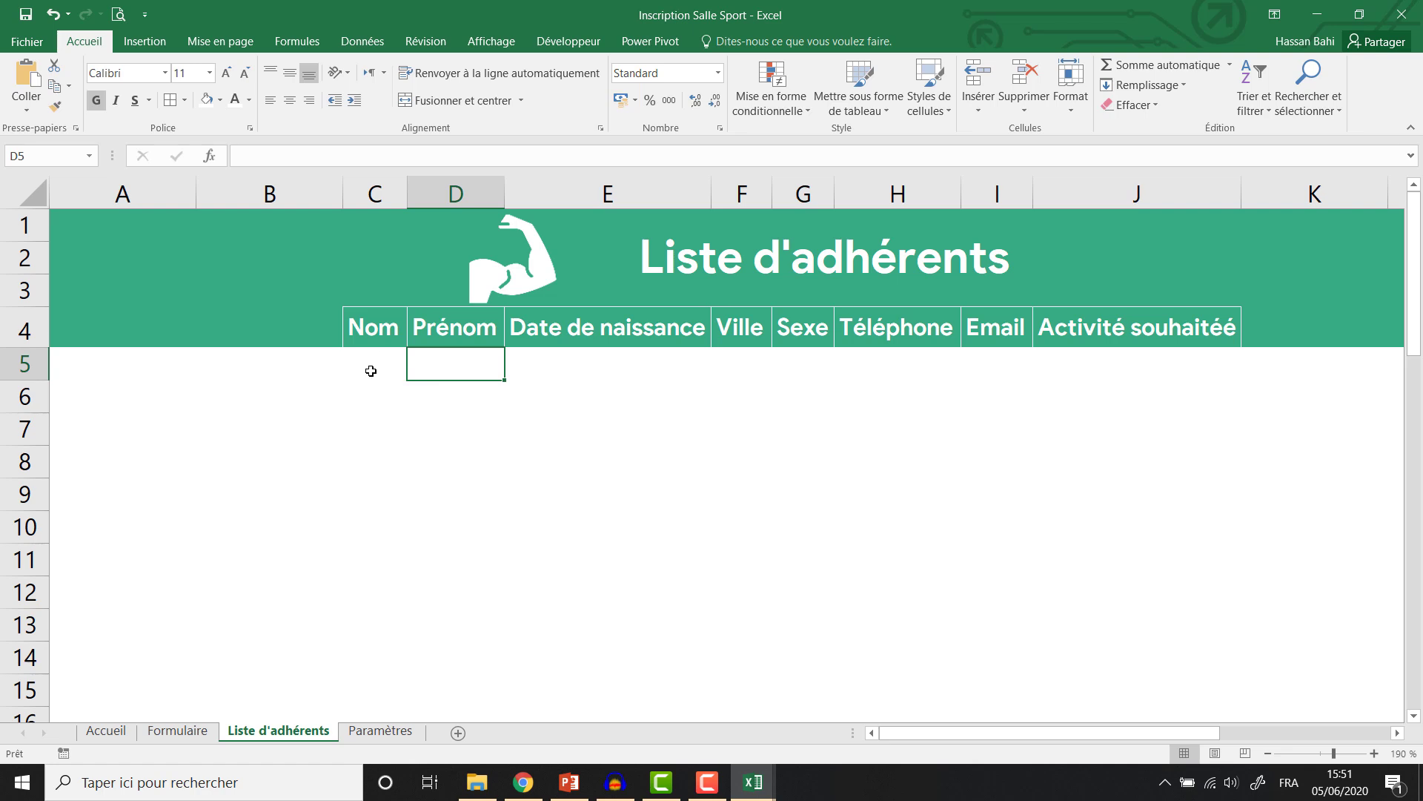
Shrink the arm image and place it beside the title.
left_click(370, 371)
left_click(511, 283)
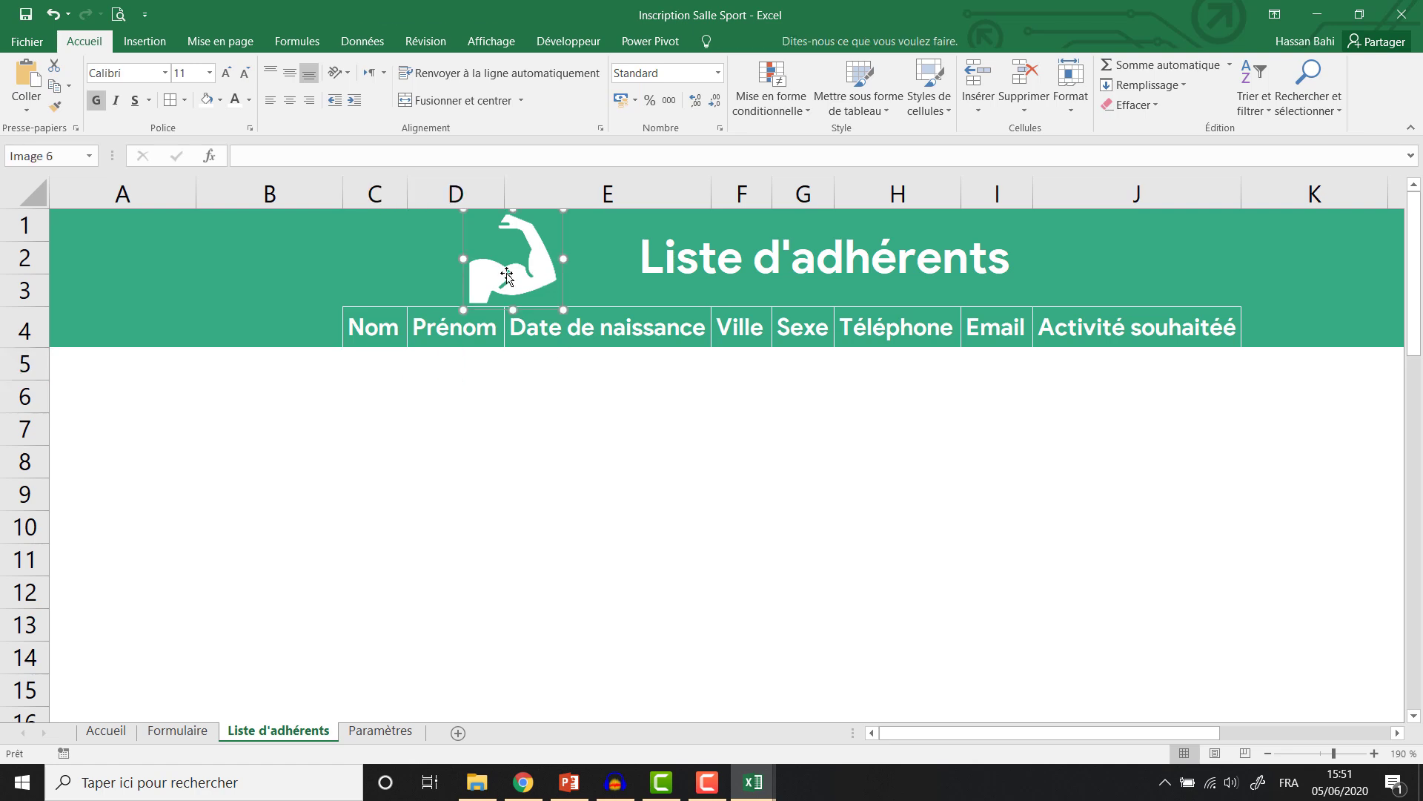
left_click_drag(470, 305, 560, 260)
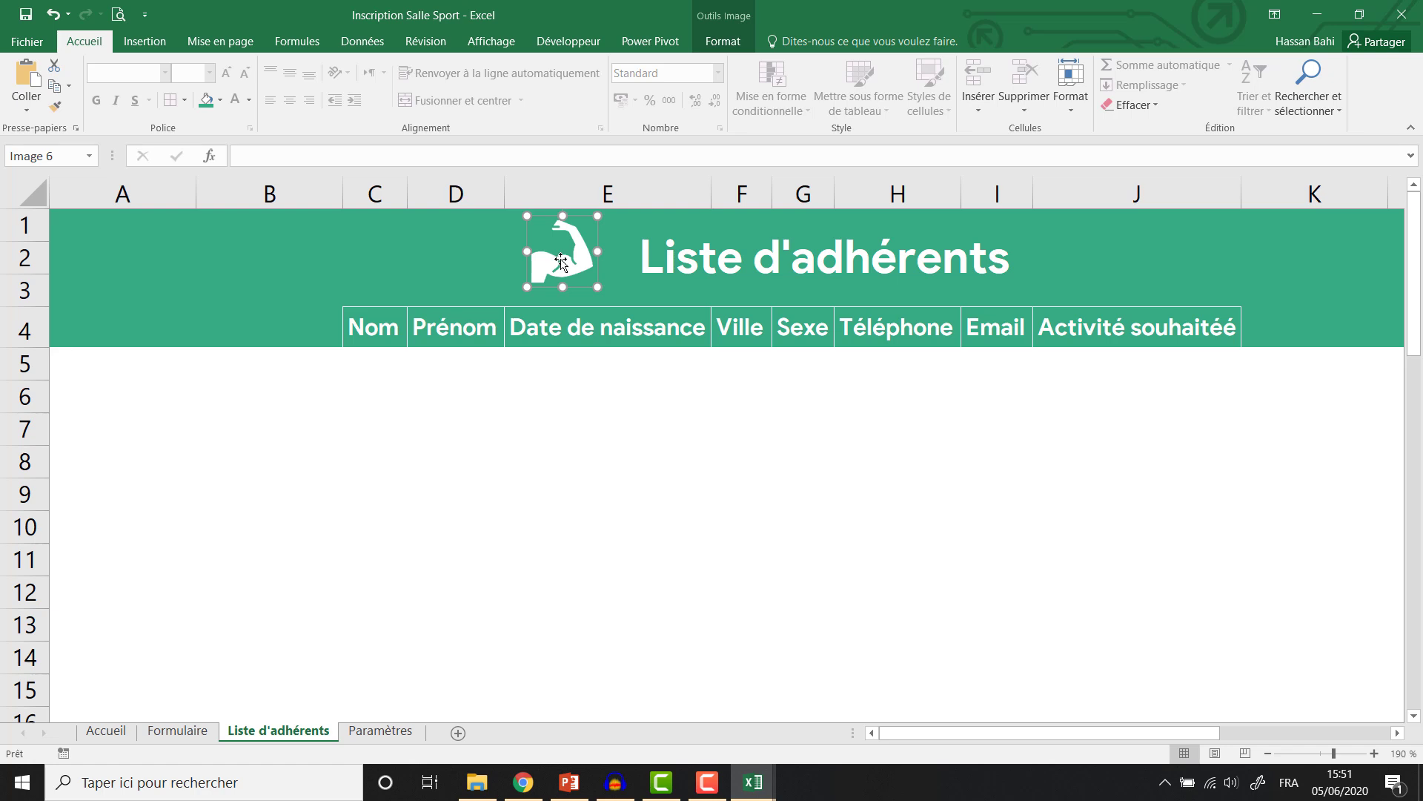
Enter the sample member's last name and first name in the Formulaire's Nom and Prénom fields.
left_click(175, 734)
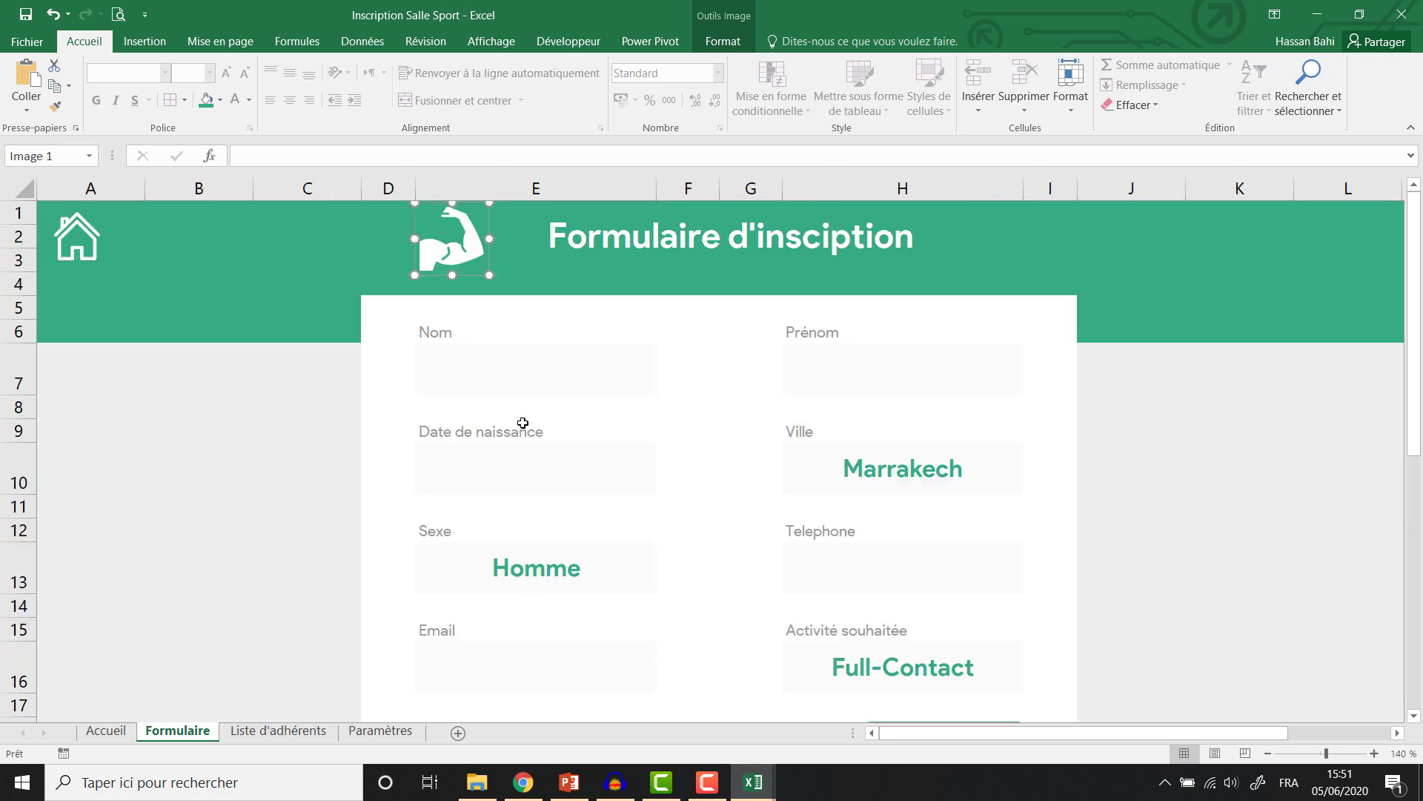
left_click(520, 370)
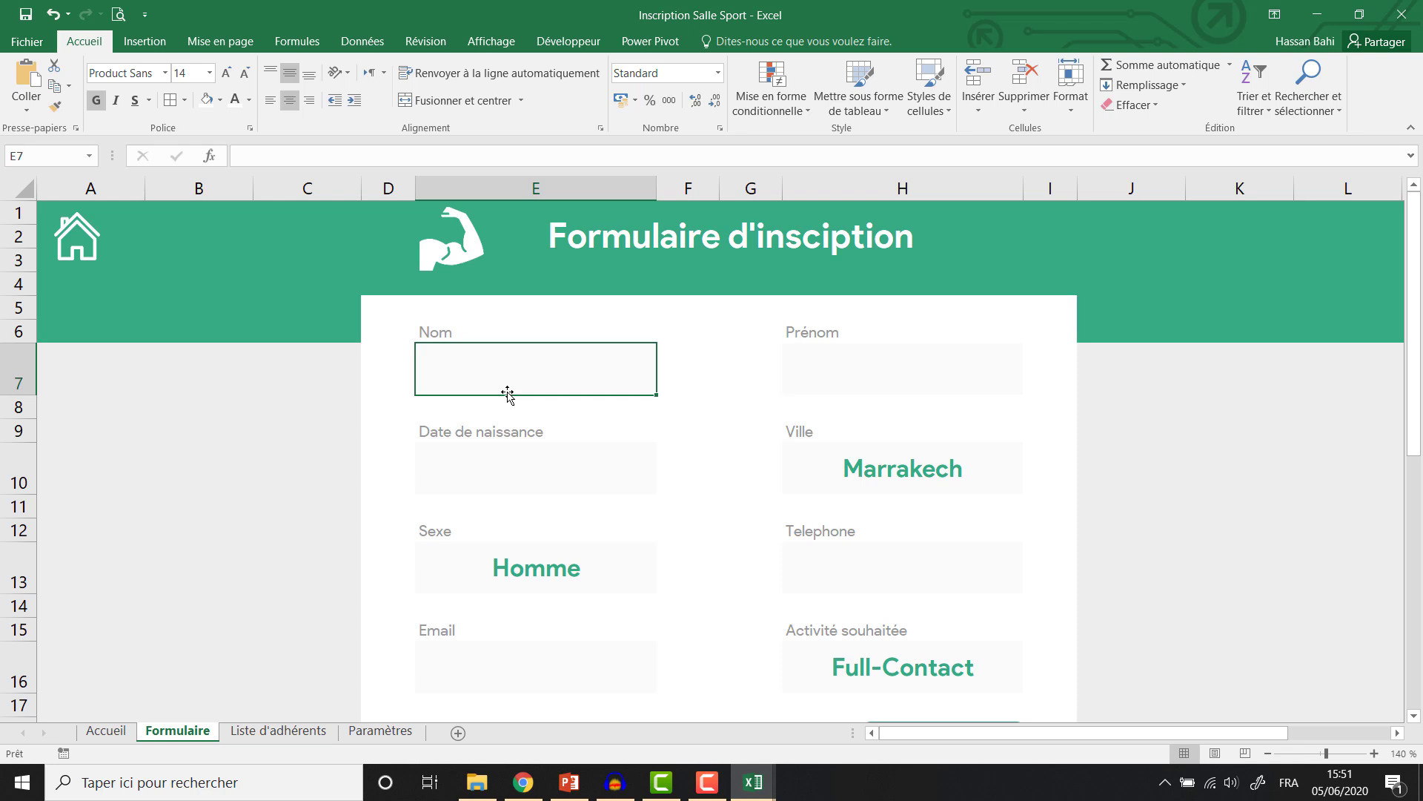
left_click(264, 735)
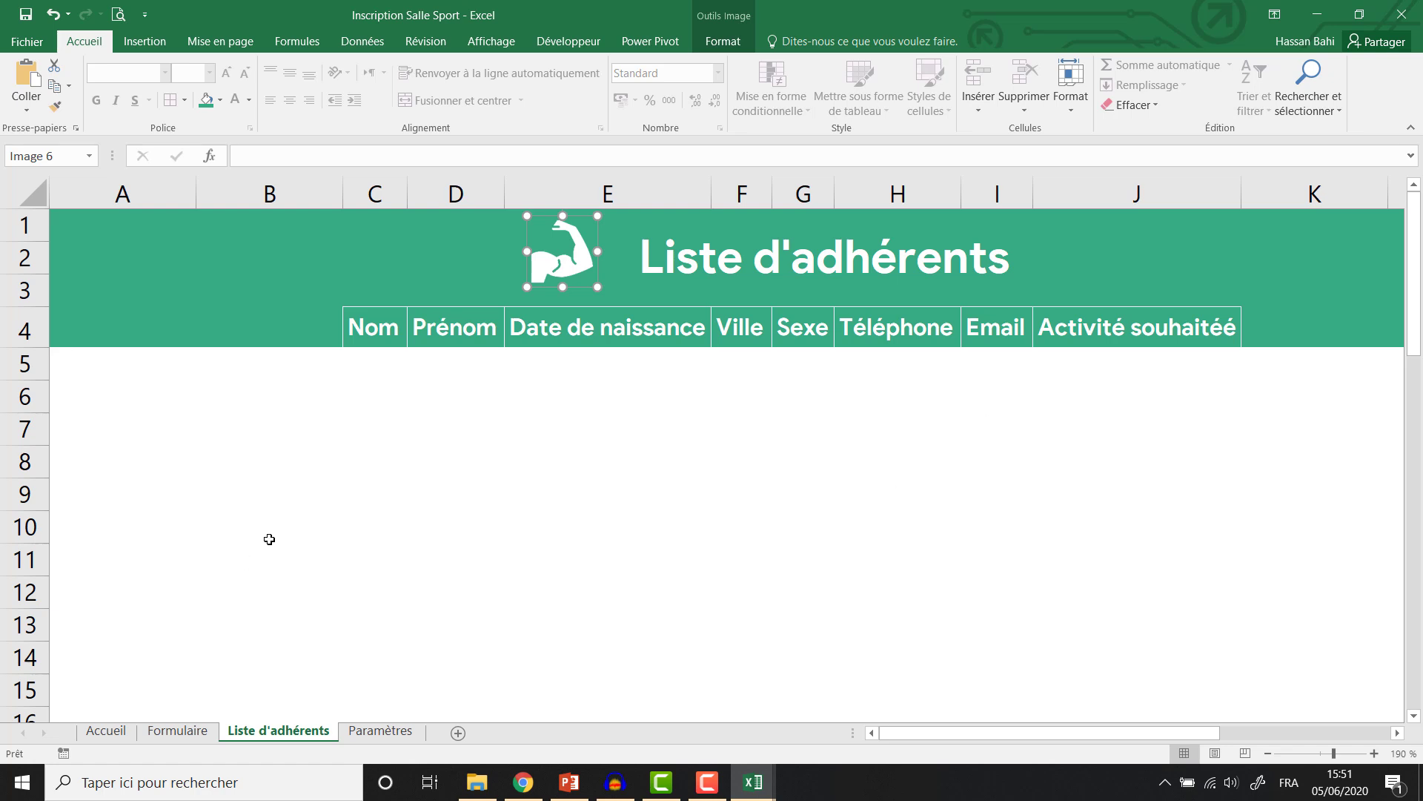
left_click(178, 730)
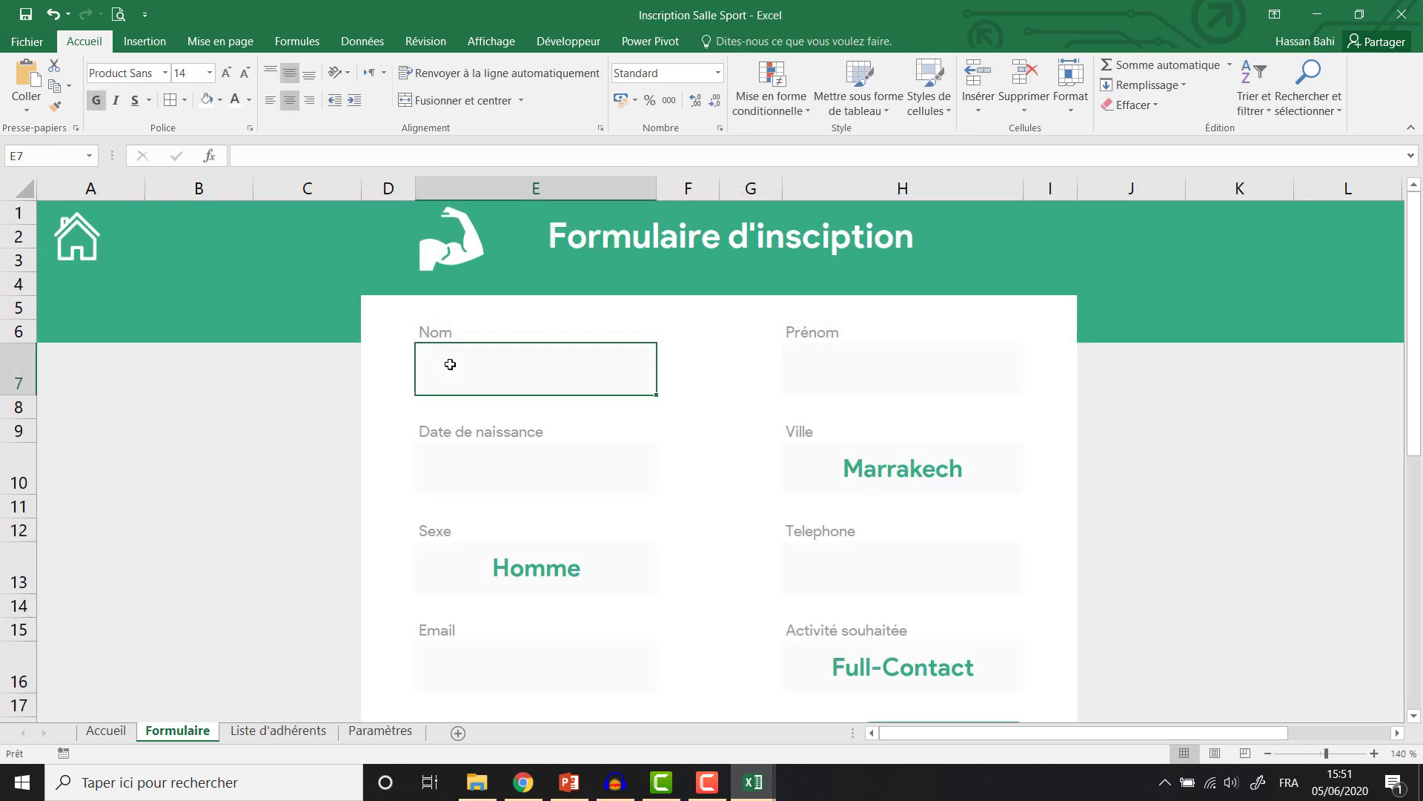
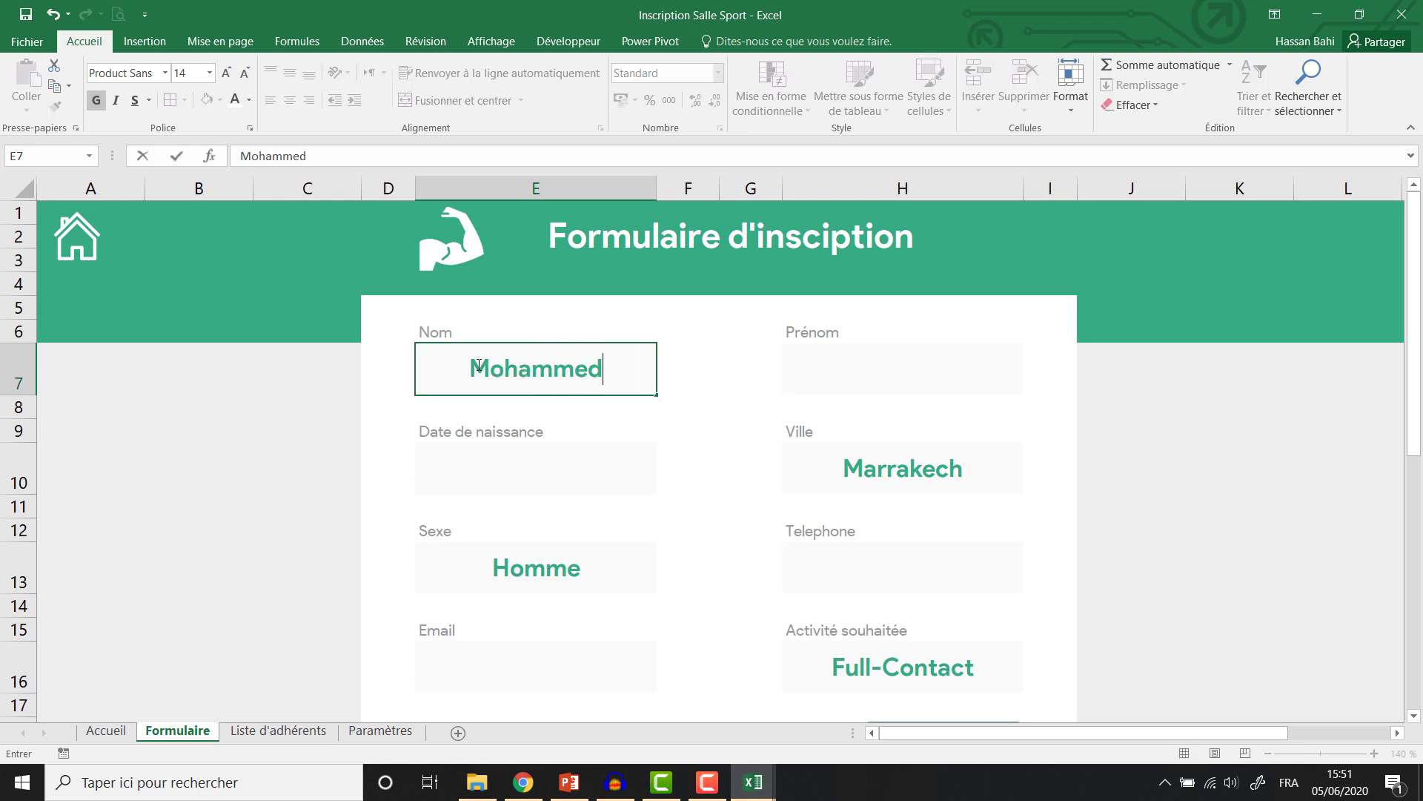
left_click(843, 362)
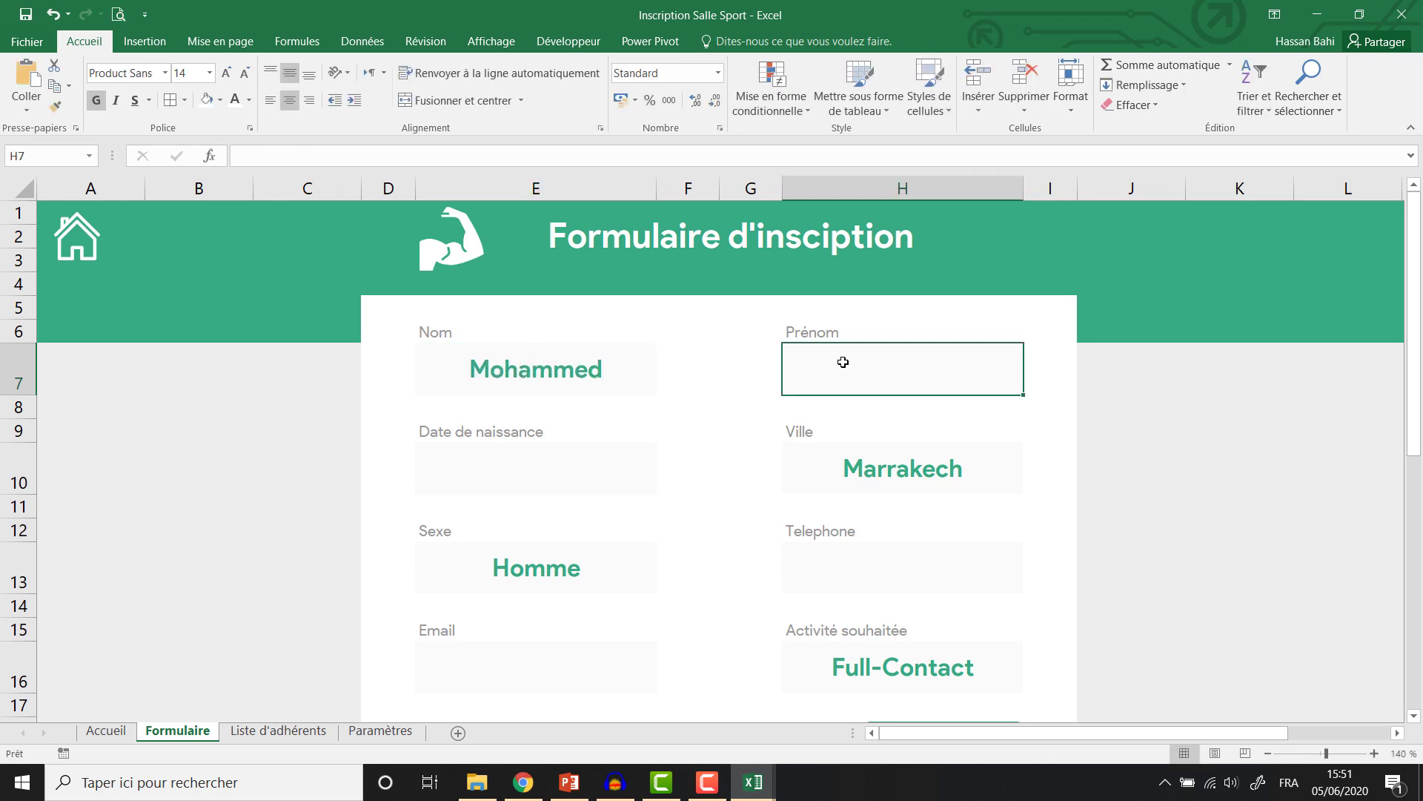
Enter the birth date 02-02-1999 and the member's phone number in the form.
left_click(610, 467)
type("02-02-19")
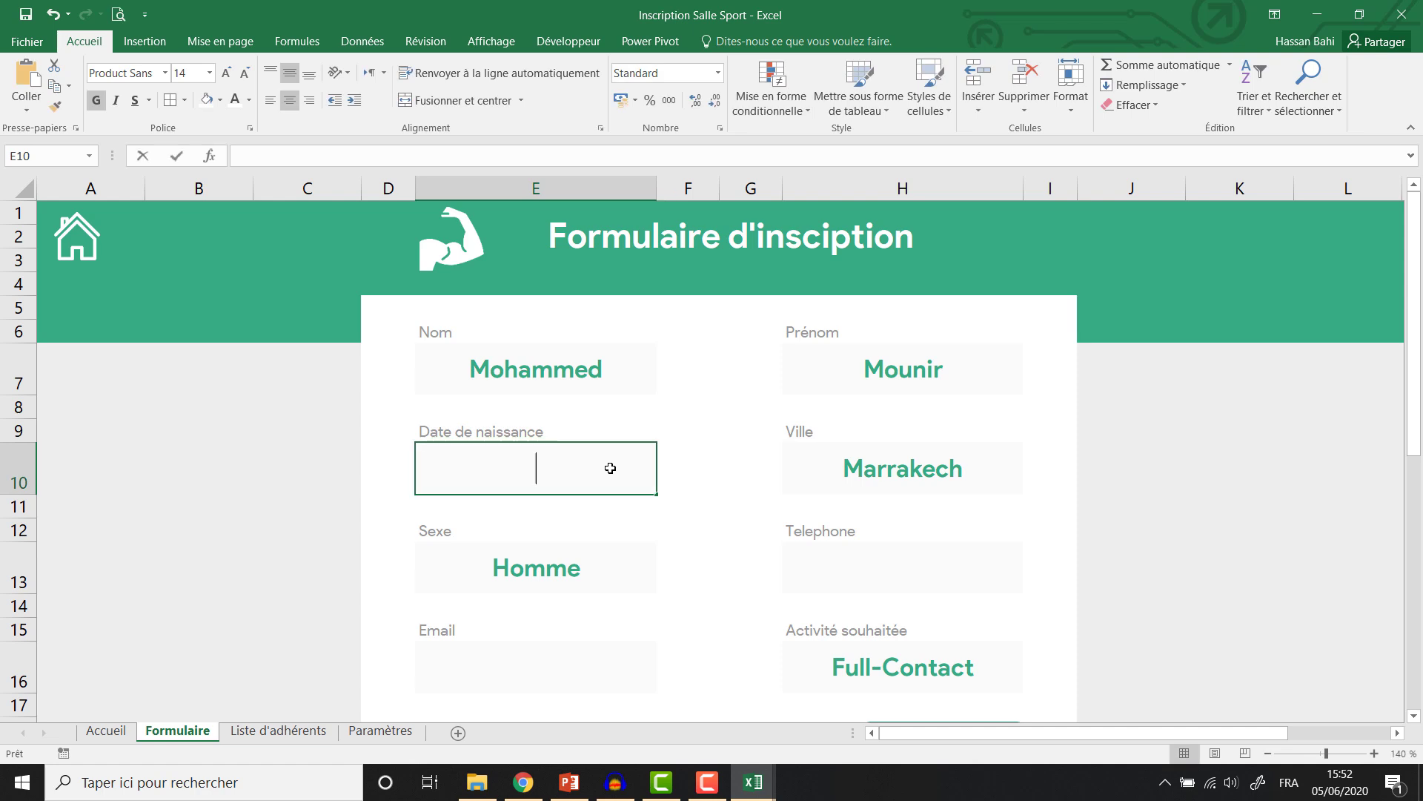
type("99")
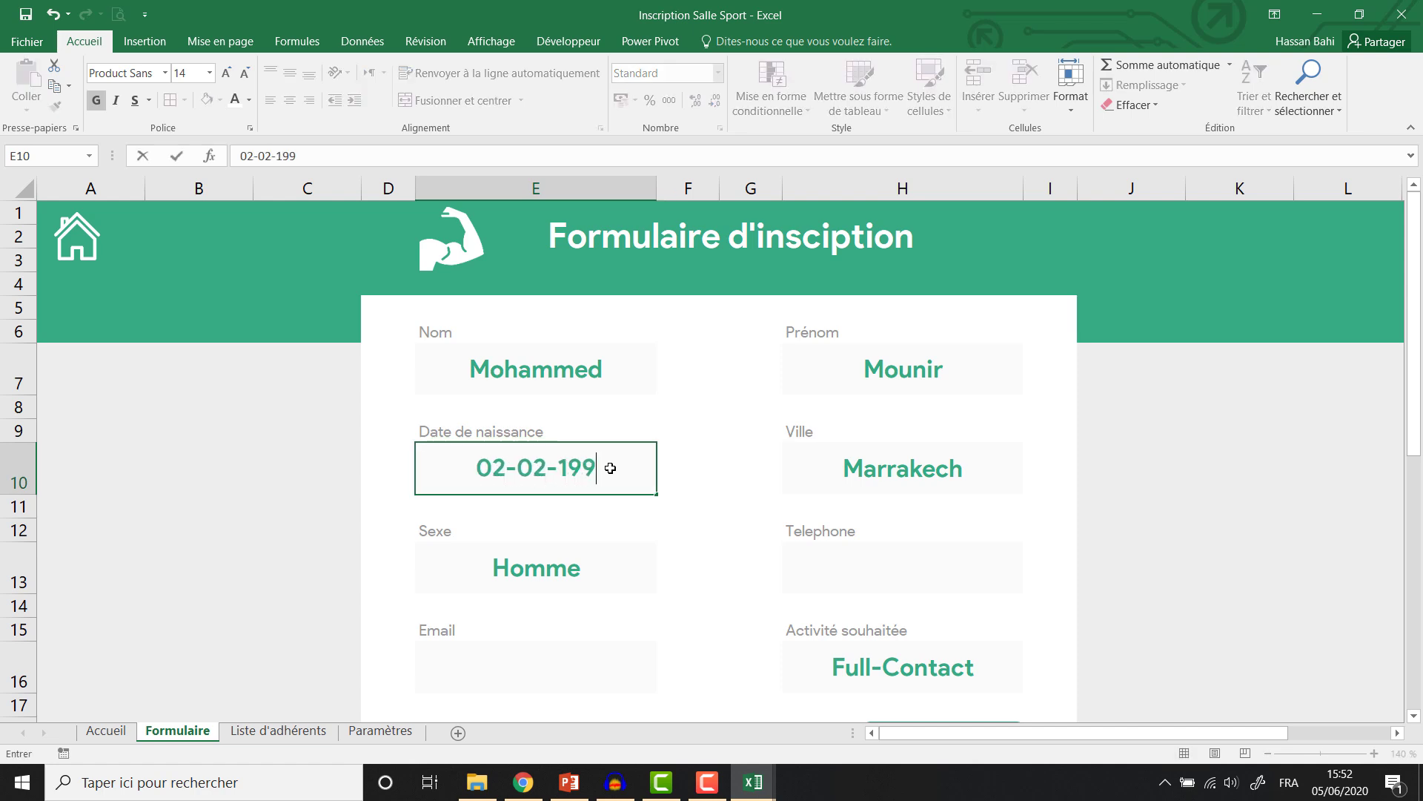
key("Return")
left_click(880, 563)
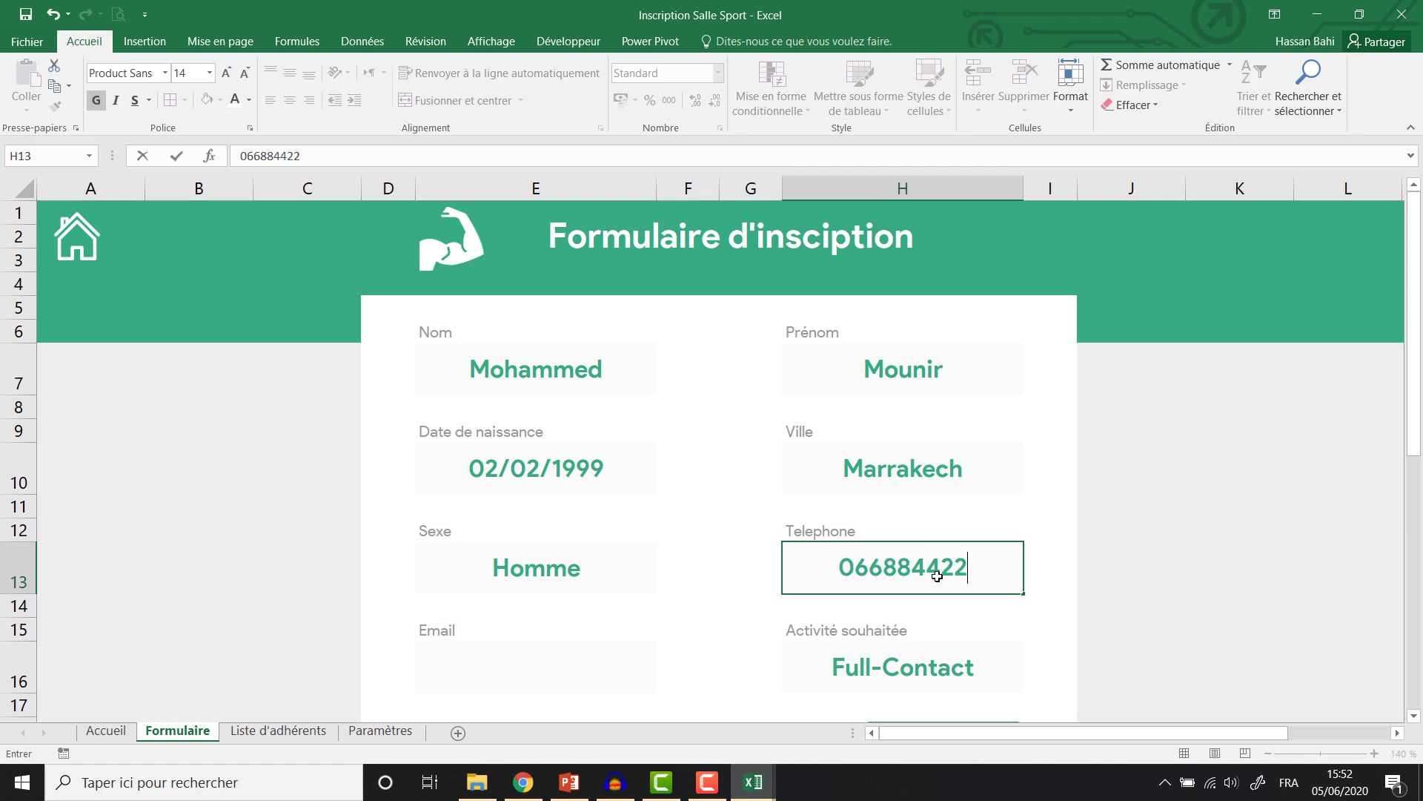
key("Return")
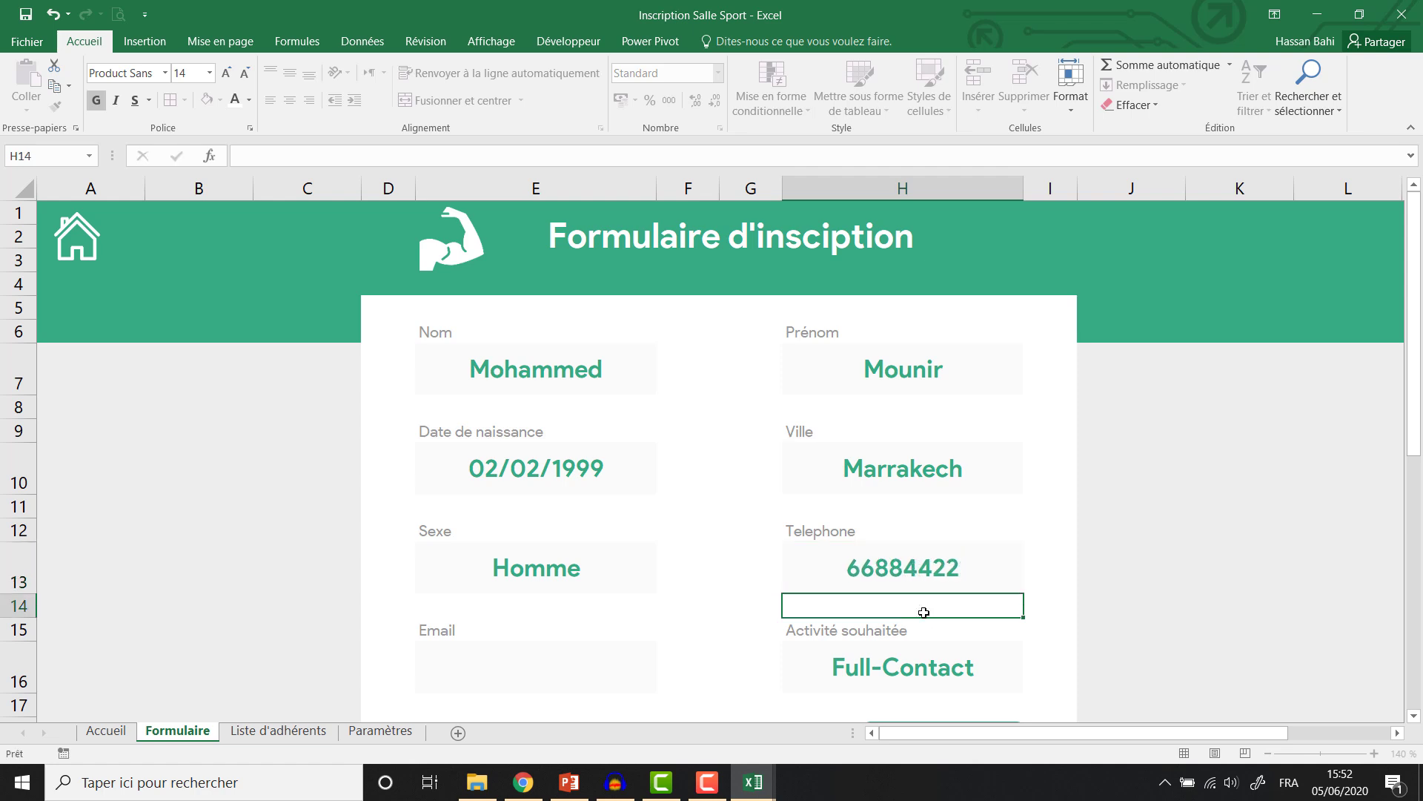
Format the Telephone cell as Texte and re-enter the phone number's leading 0.
left_click(900, 577)
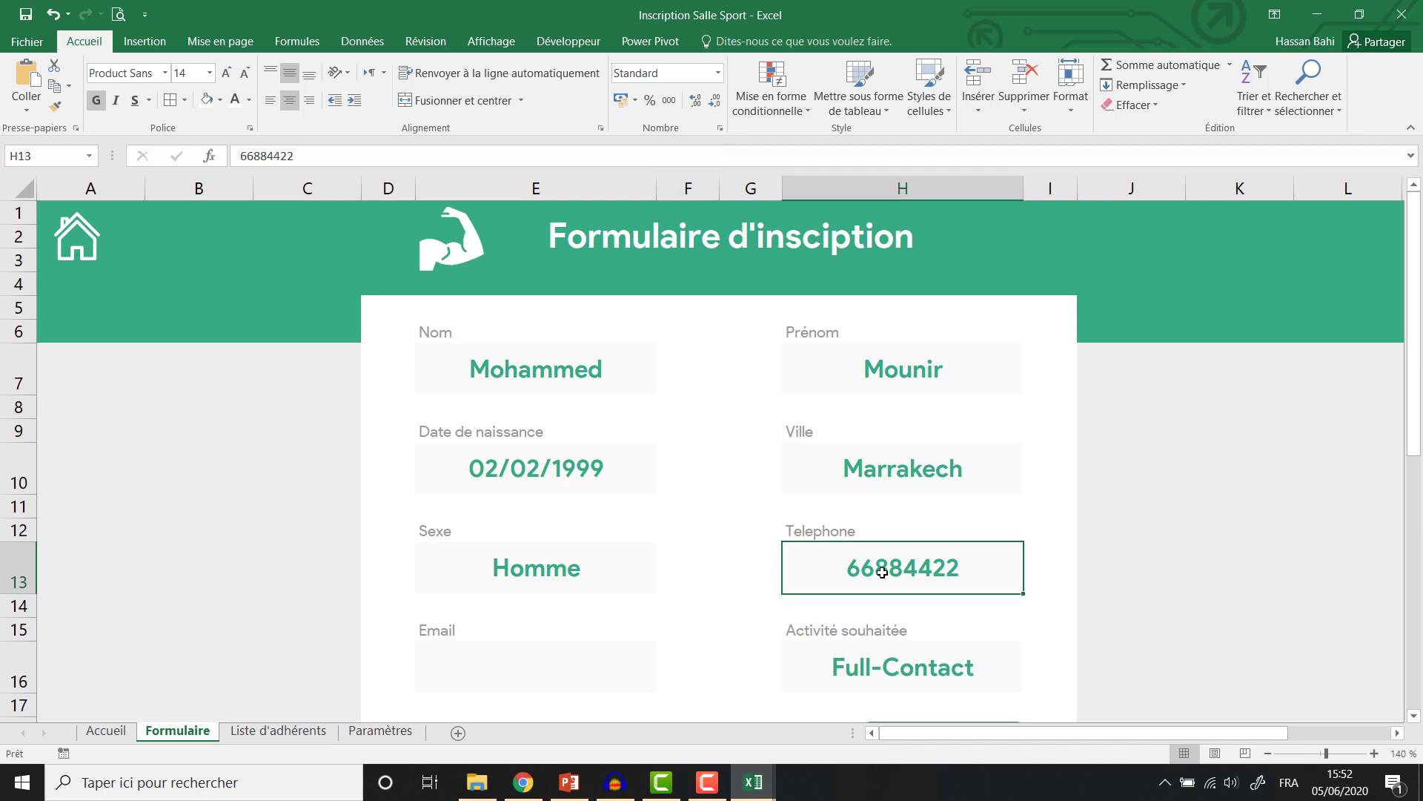
left_click(717, 72)
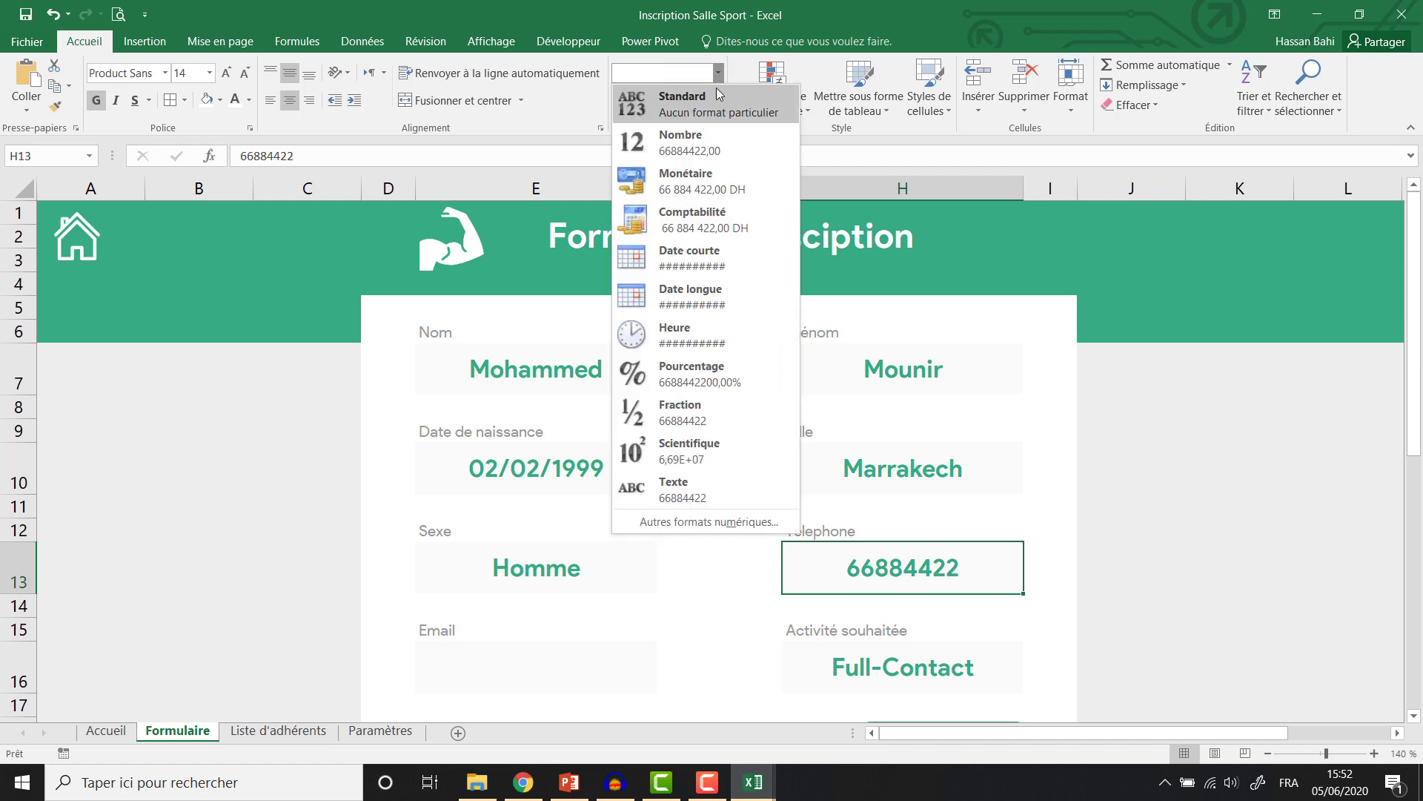
left_click(671, 489)
left_click(240, 155)
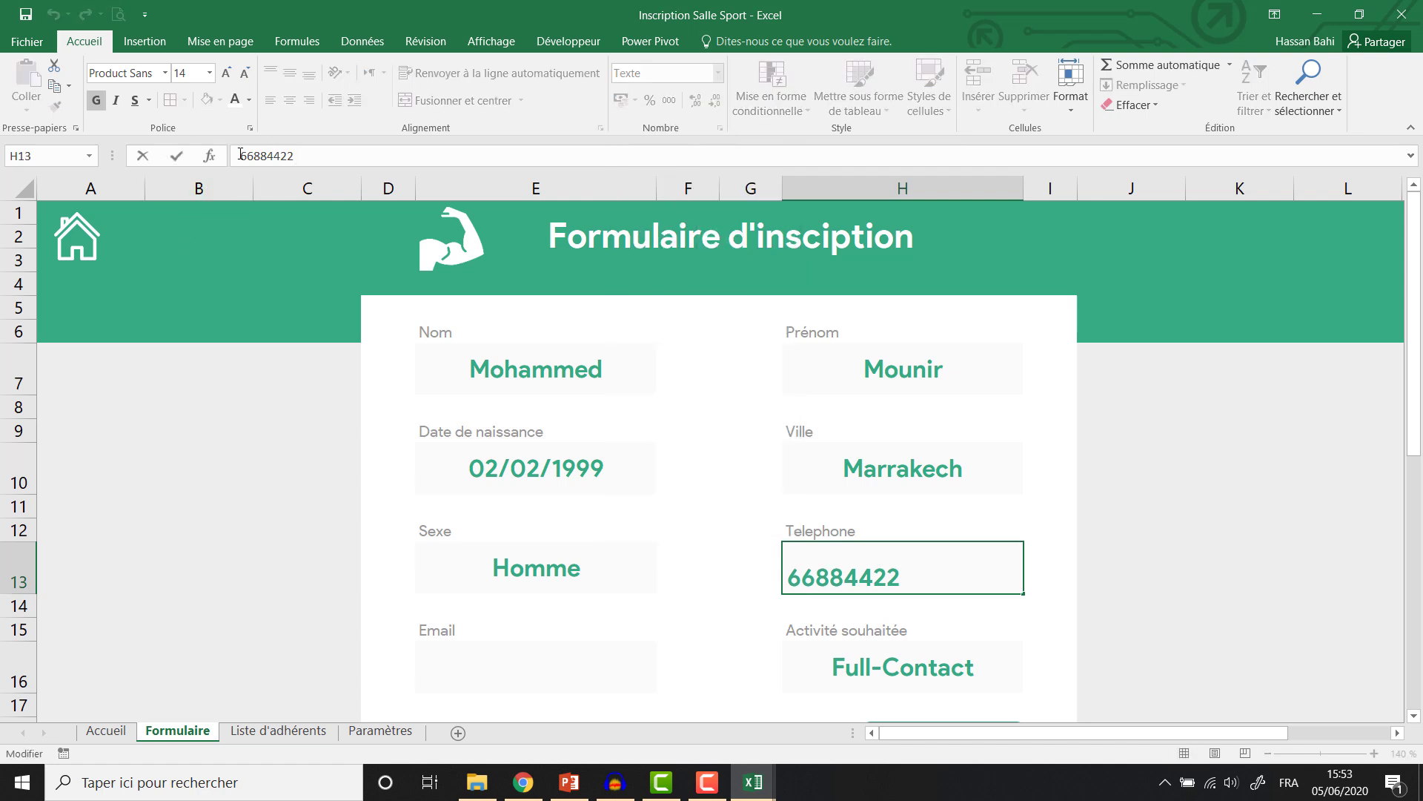
type("0")
key("Return")
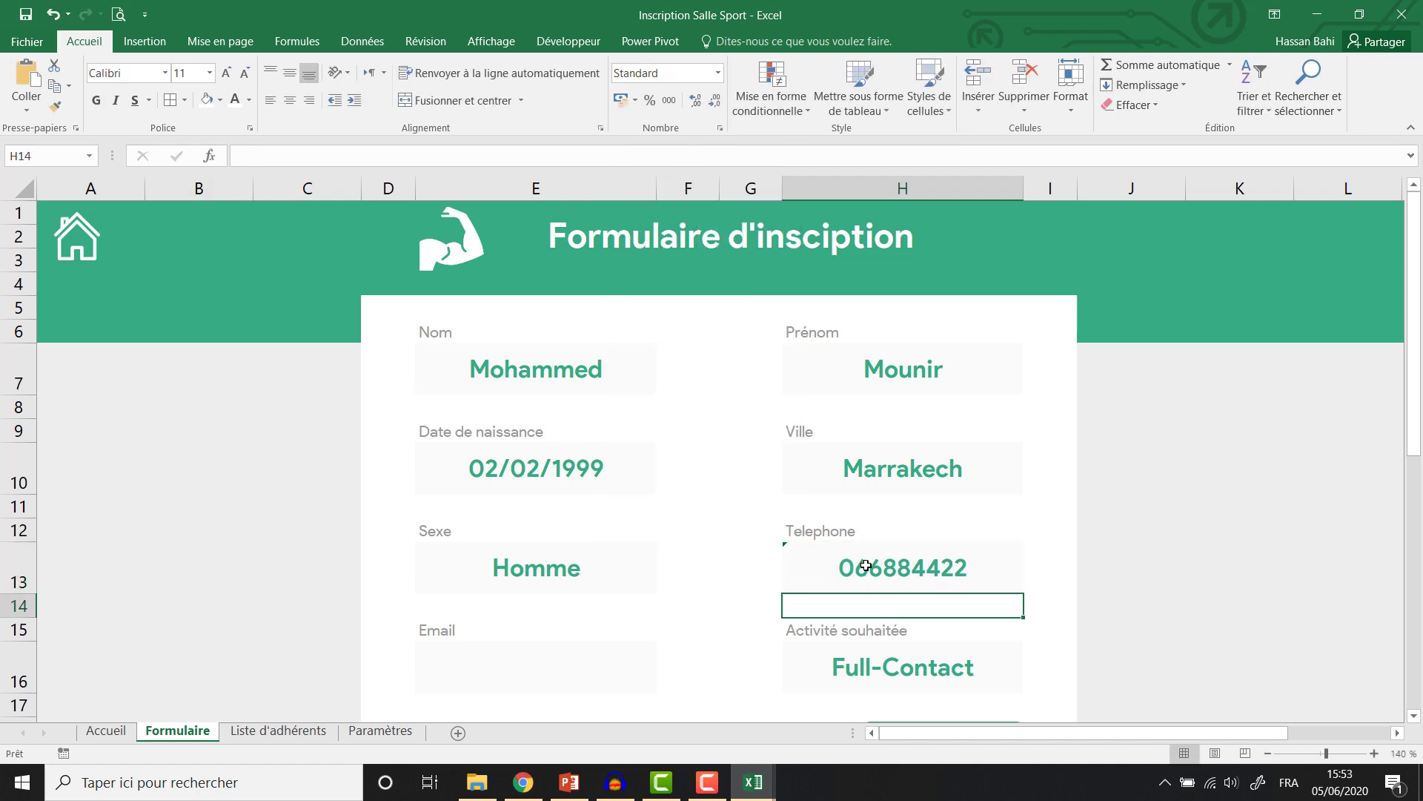
Type the member's e-mail address into the Email field.
left_click(562, 652)
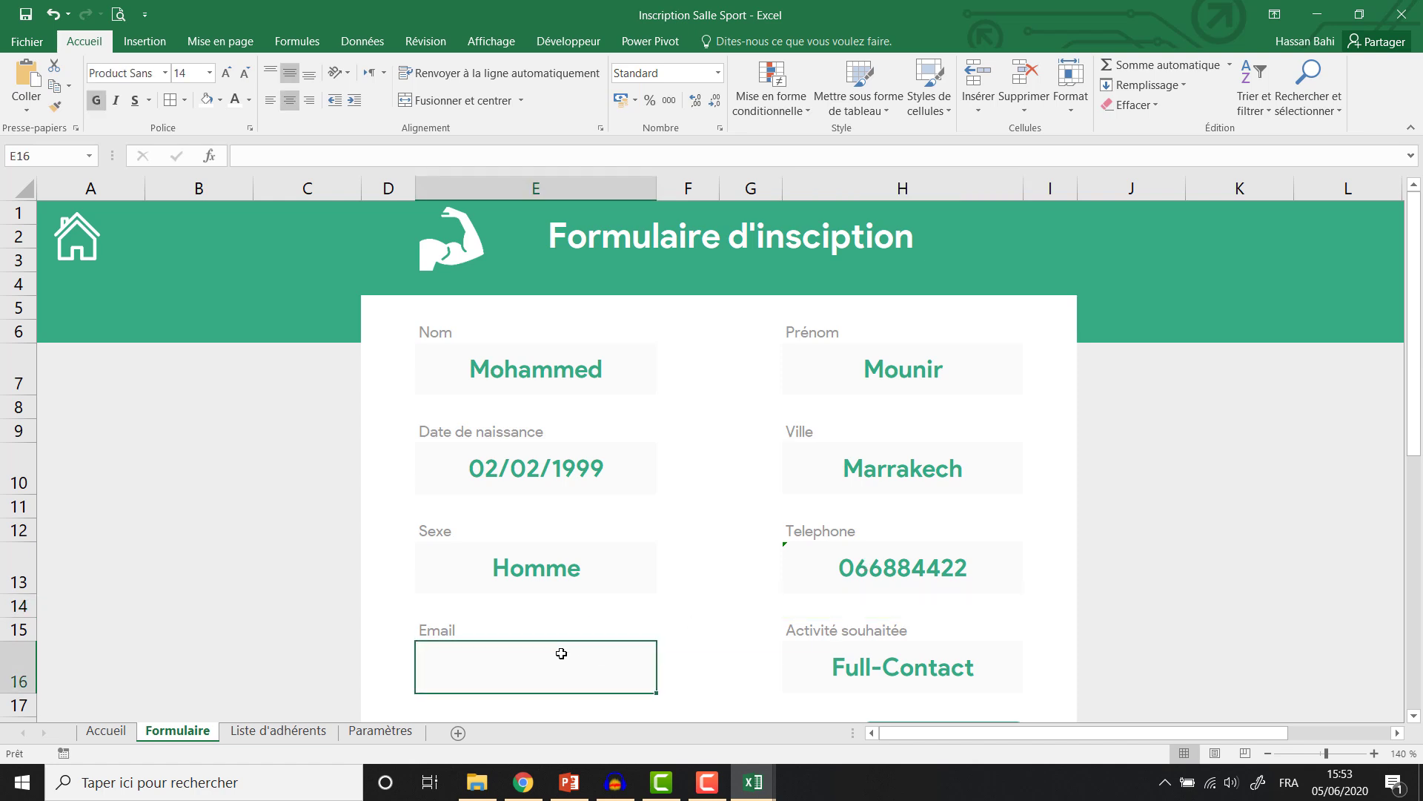
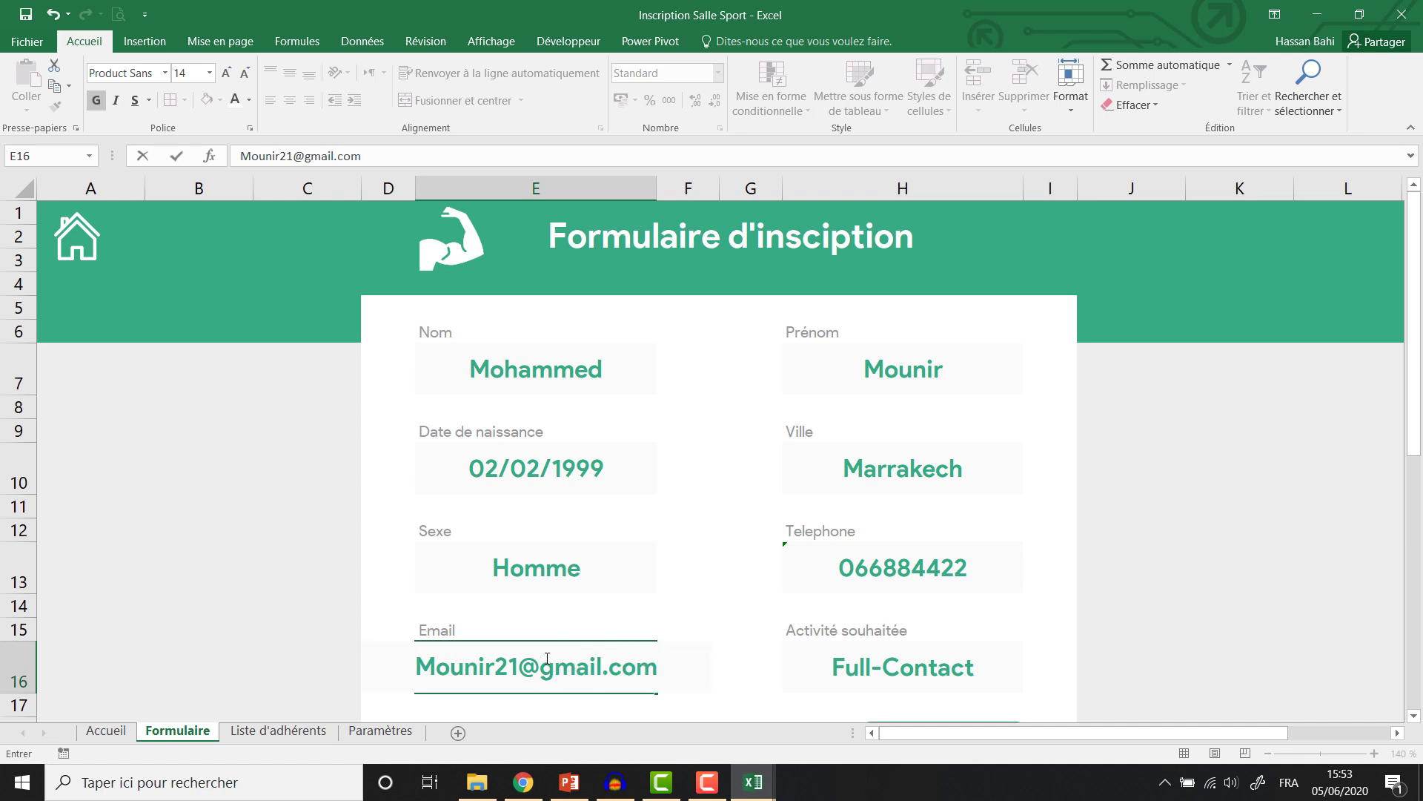
key("ctrl+Return")
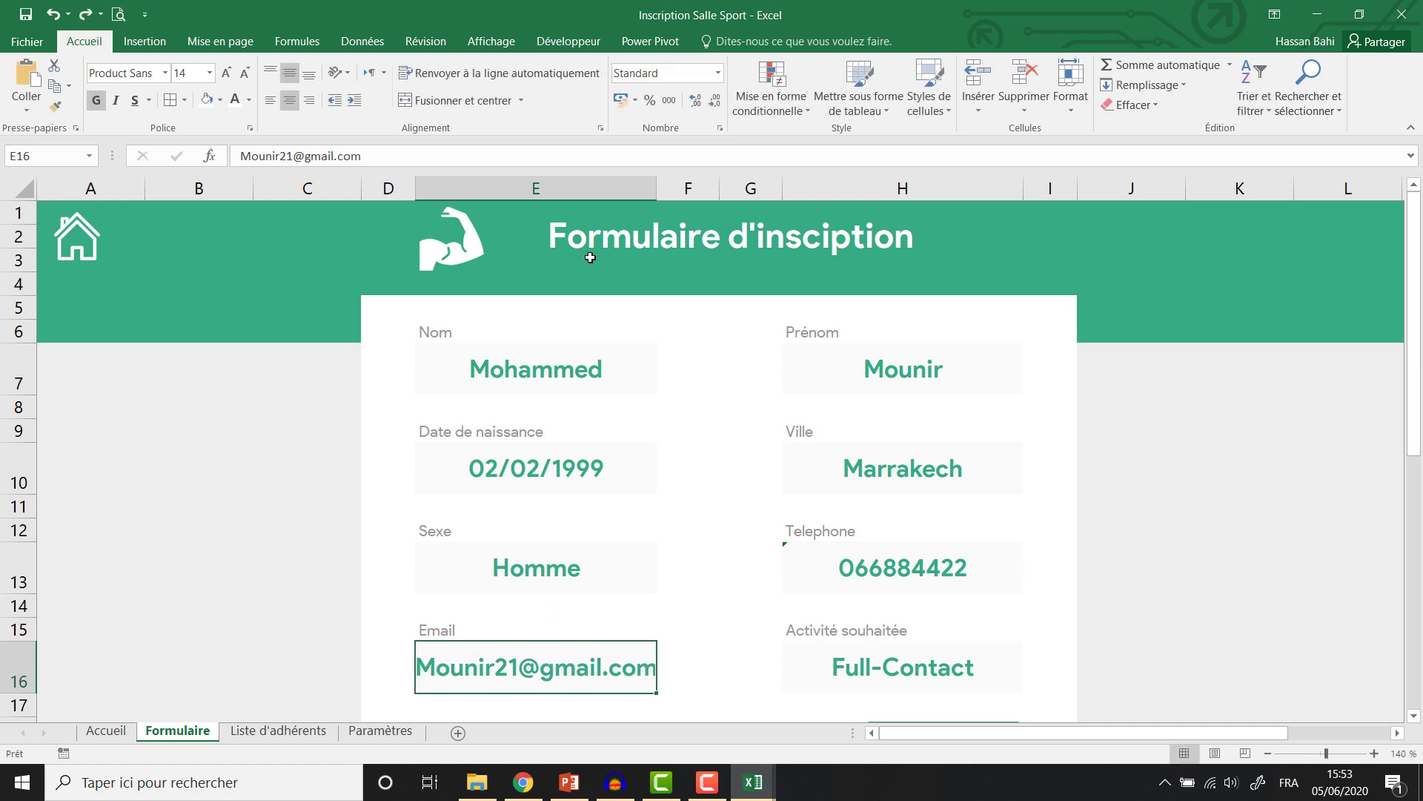
left_click(535, 188)
Set the width of form columns E and H to 28.
left_click(903, 190, "ctrl")
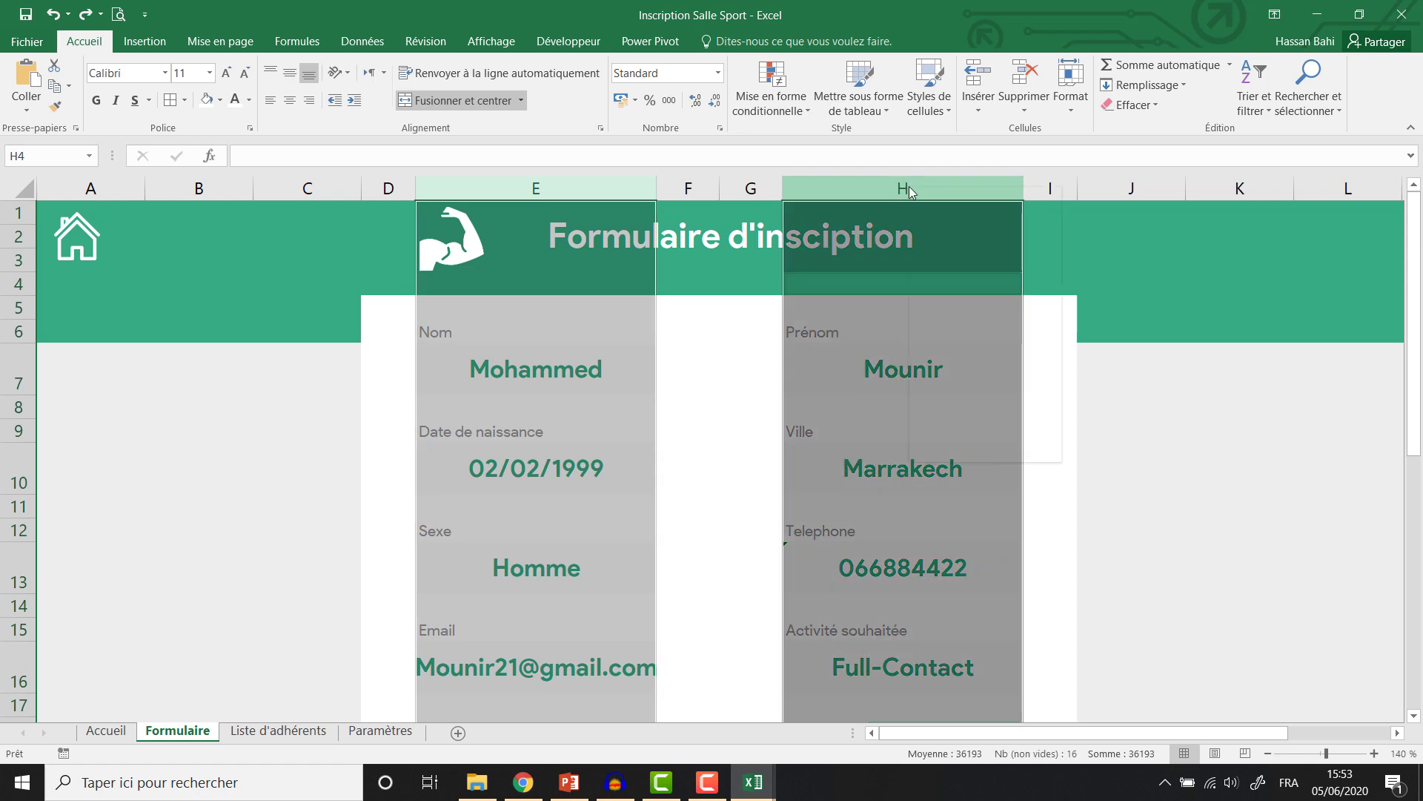
left_click(976, 401)
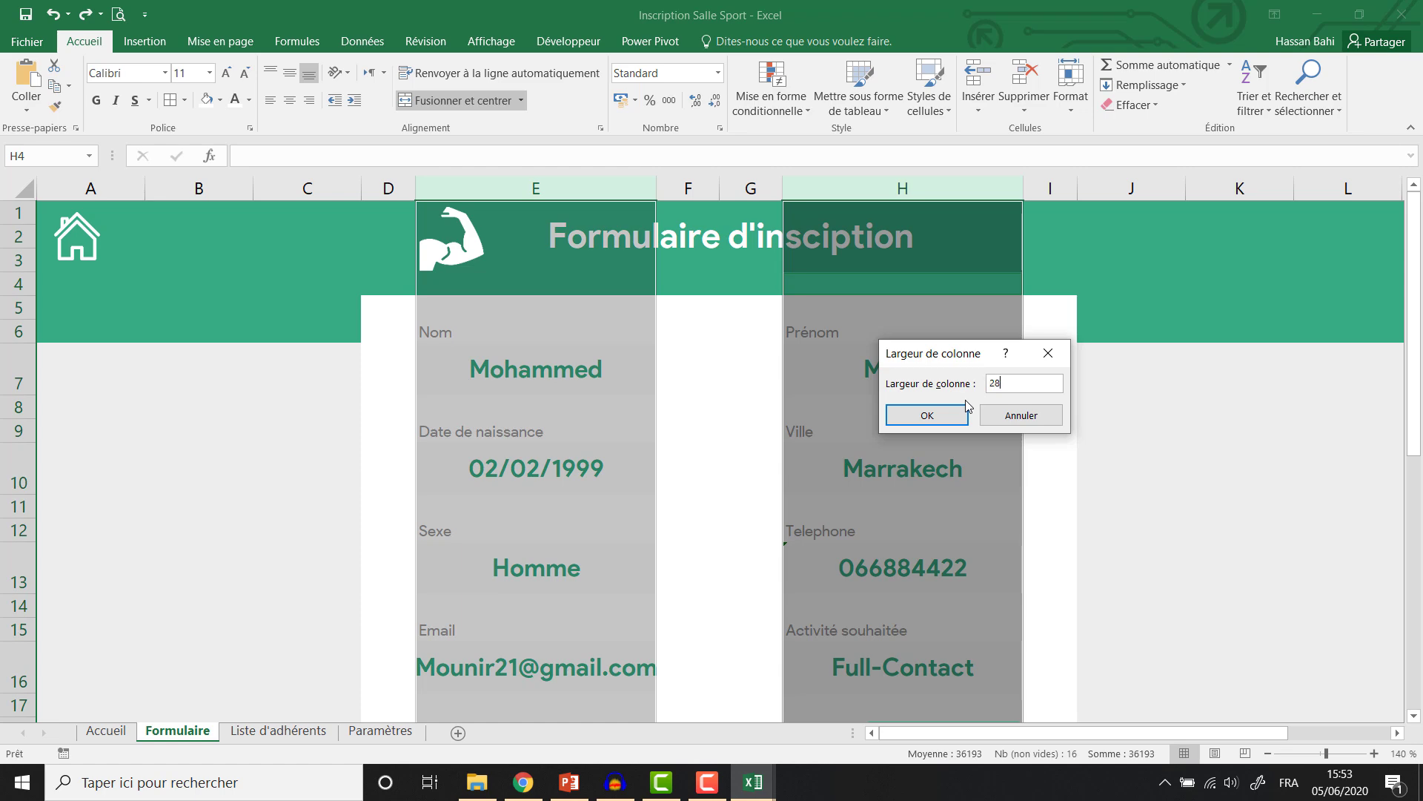
type("28")
key("Return")
left_click(741, 608)
scroll(758, 577, "down", 1)
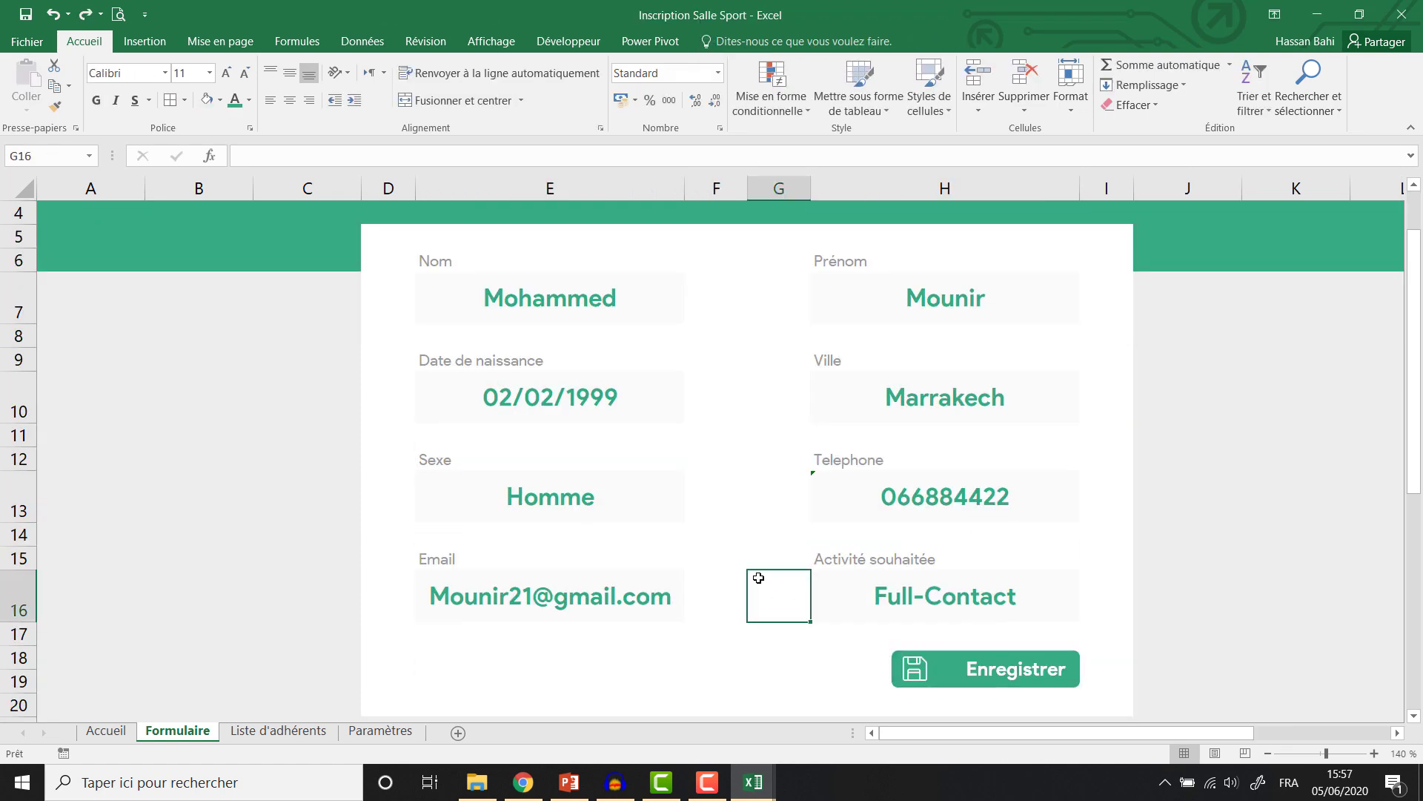
Narrow the Enregistrer button from its left side, then check the Liste d'adhérents sheet.
left_click(961, 683, "ctrl")
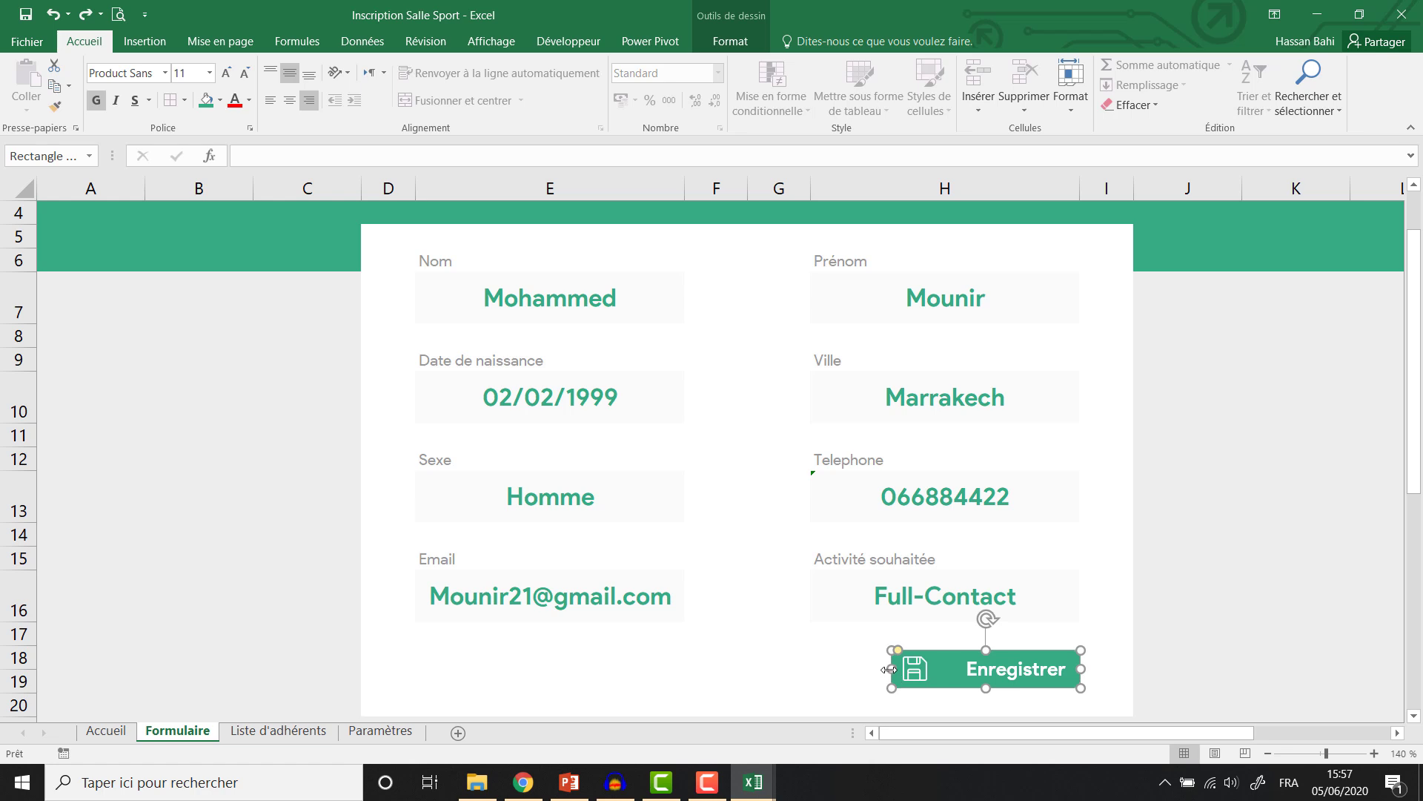
left_click_drag(889, 670, 921, 669)
left_click(914, 671)
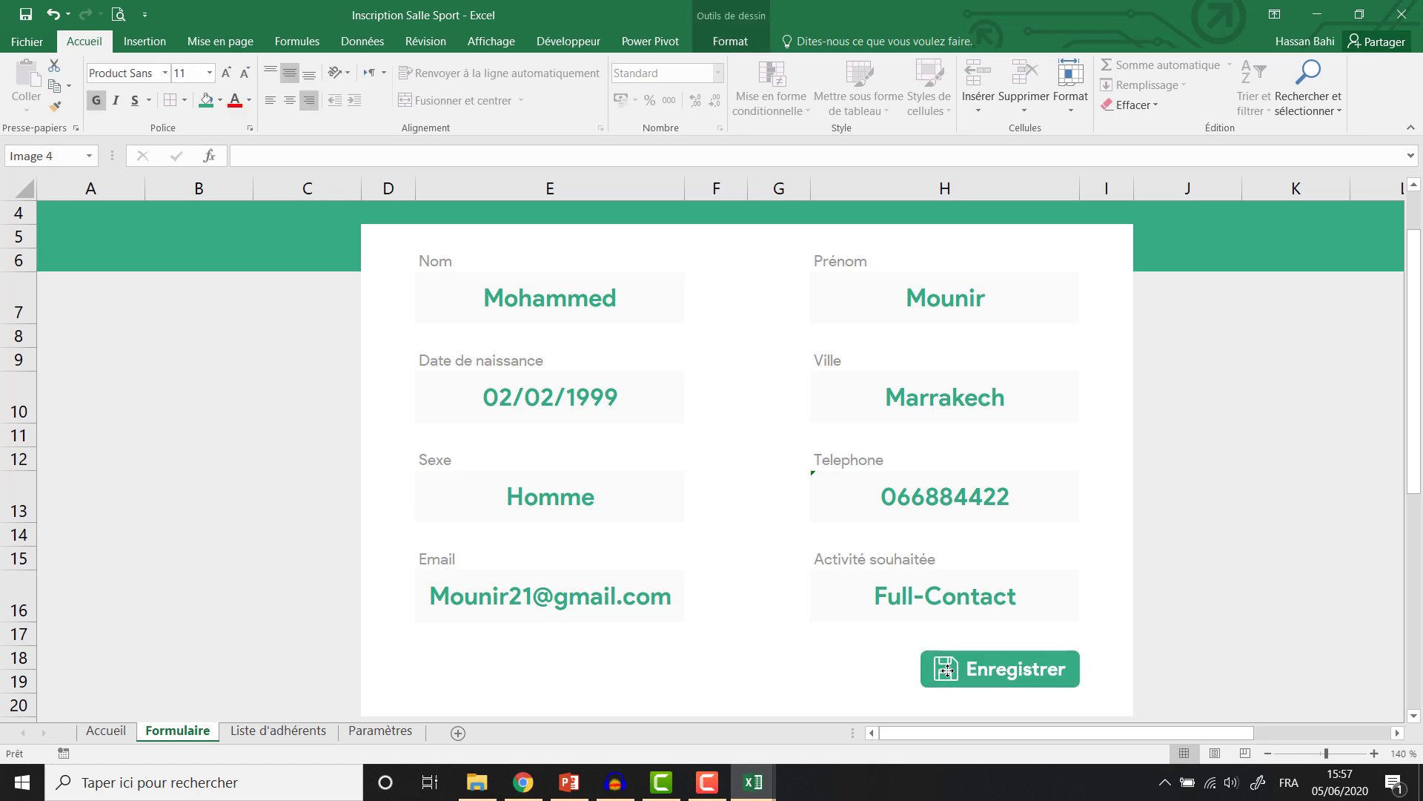
left_click(828, 680)
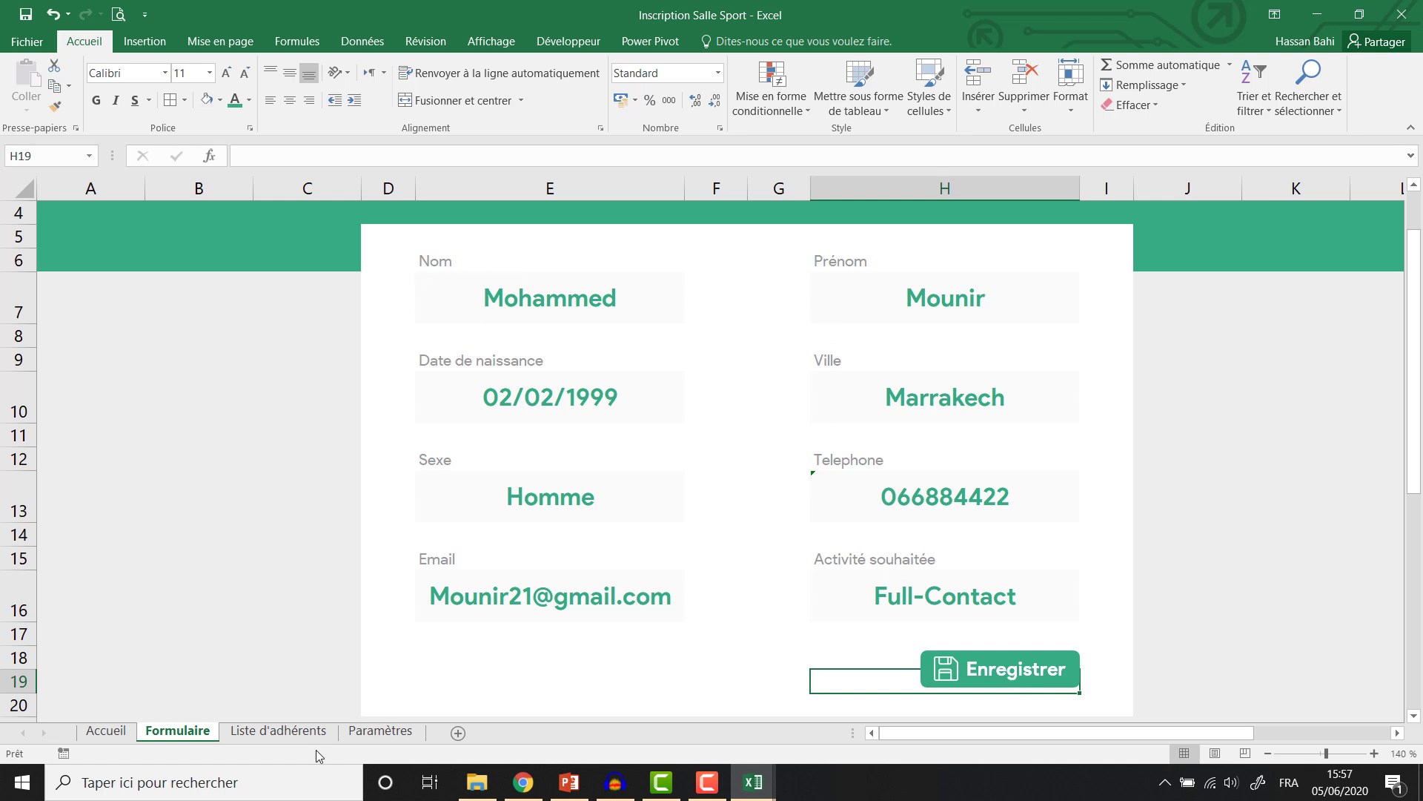
left_click(280, 732)
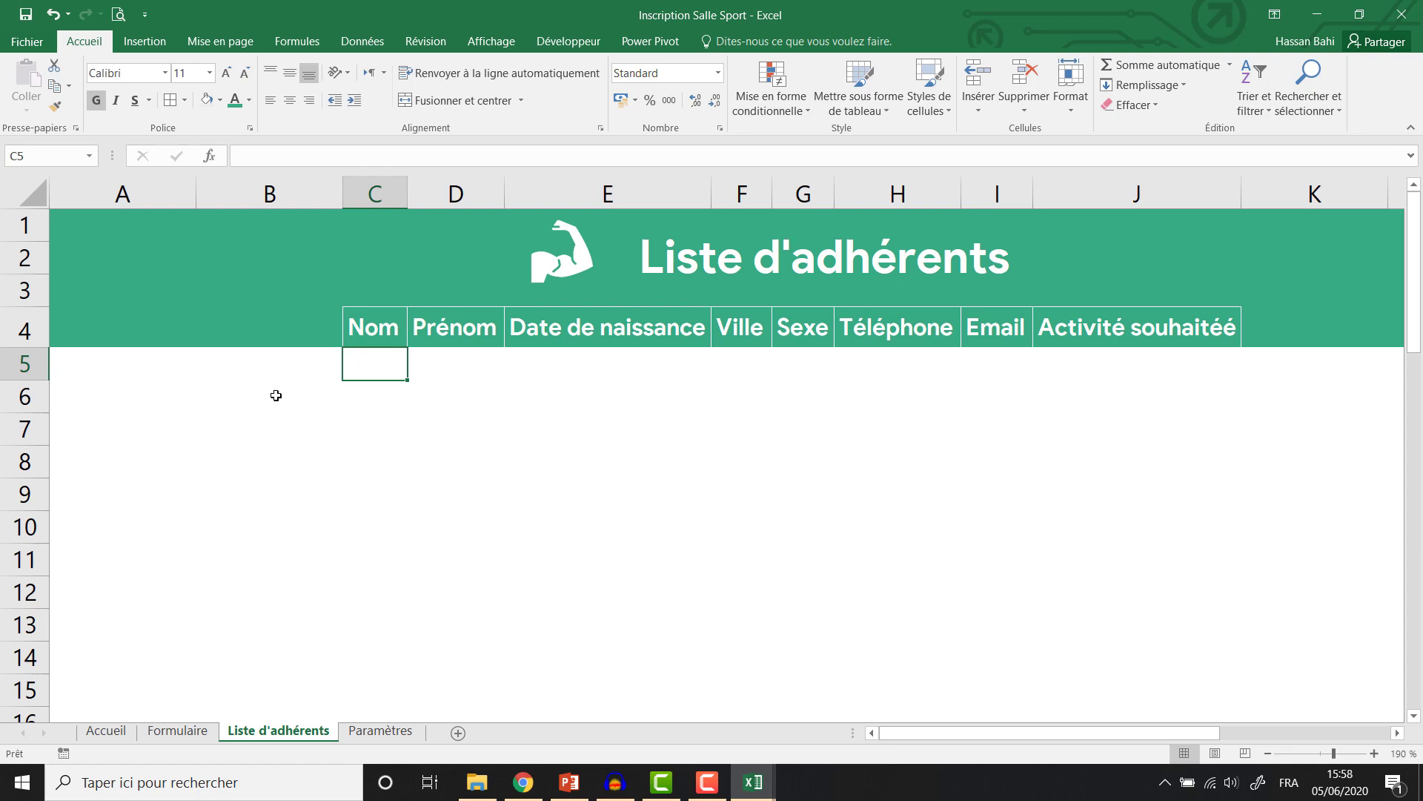
left_click(172, 731)
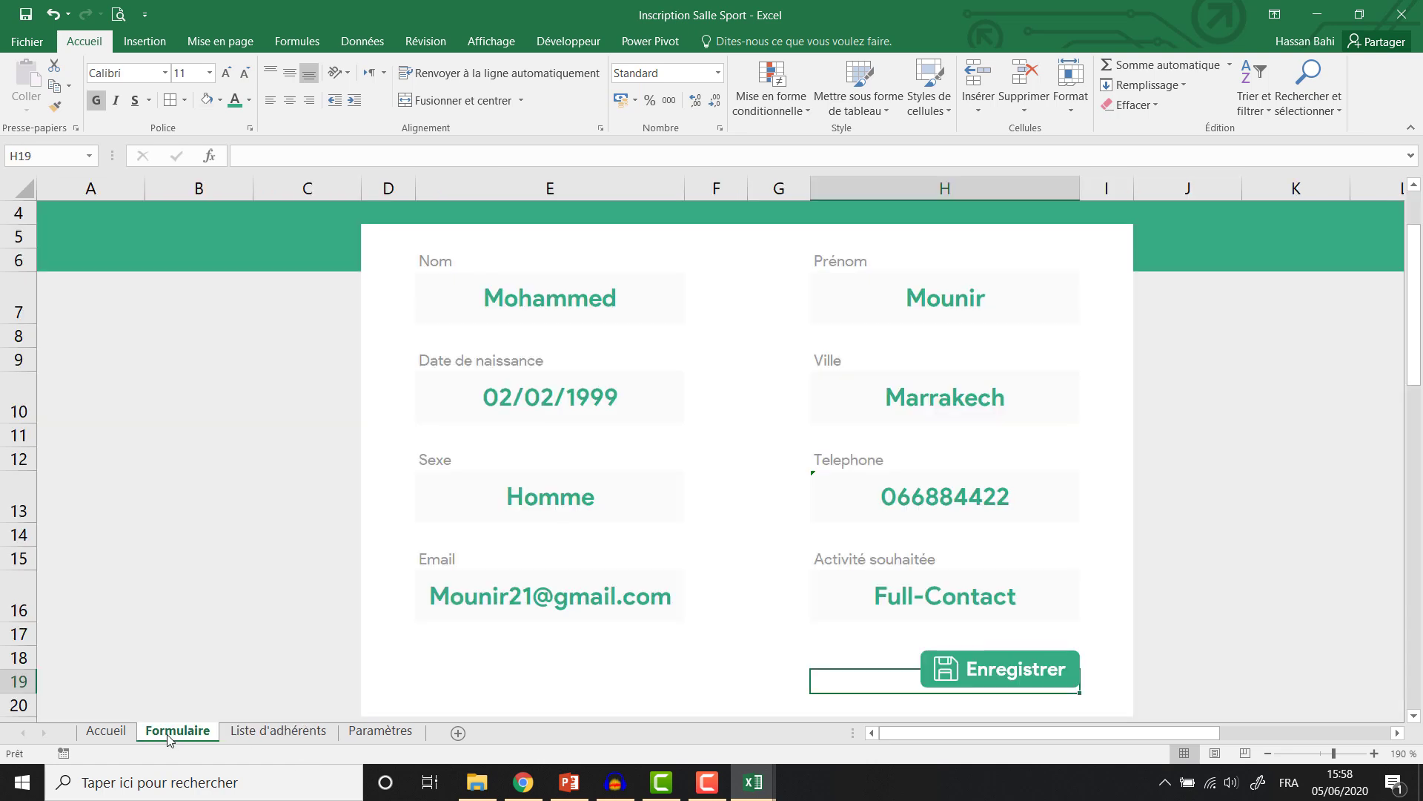
left_click(848, 590)
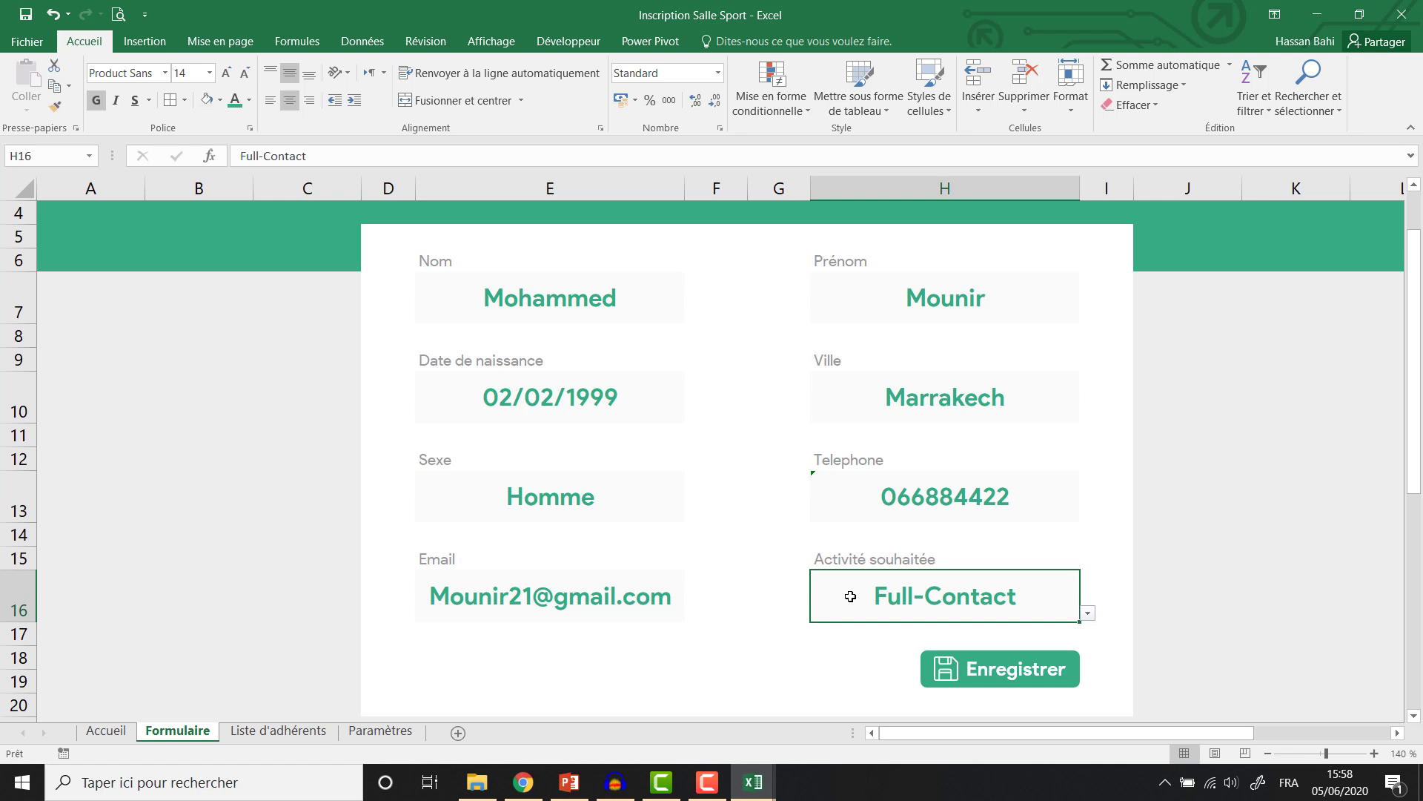
Record a new macro named EnregistrerAdherent in Ce classeur, then show Liste d'adhérents.
left_click(573, 45)
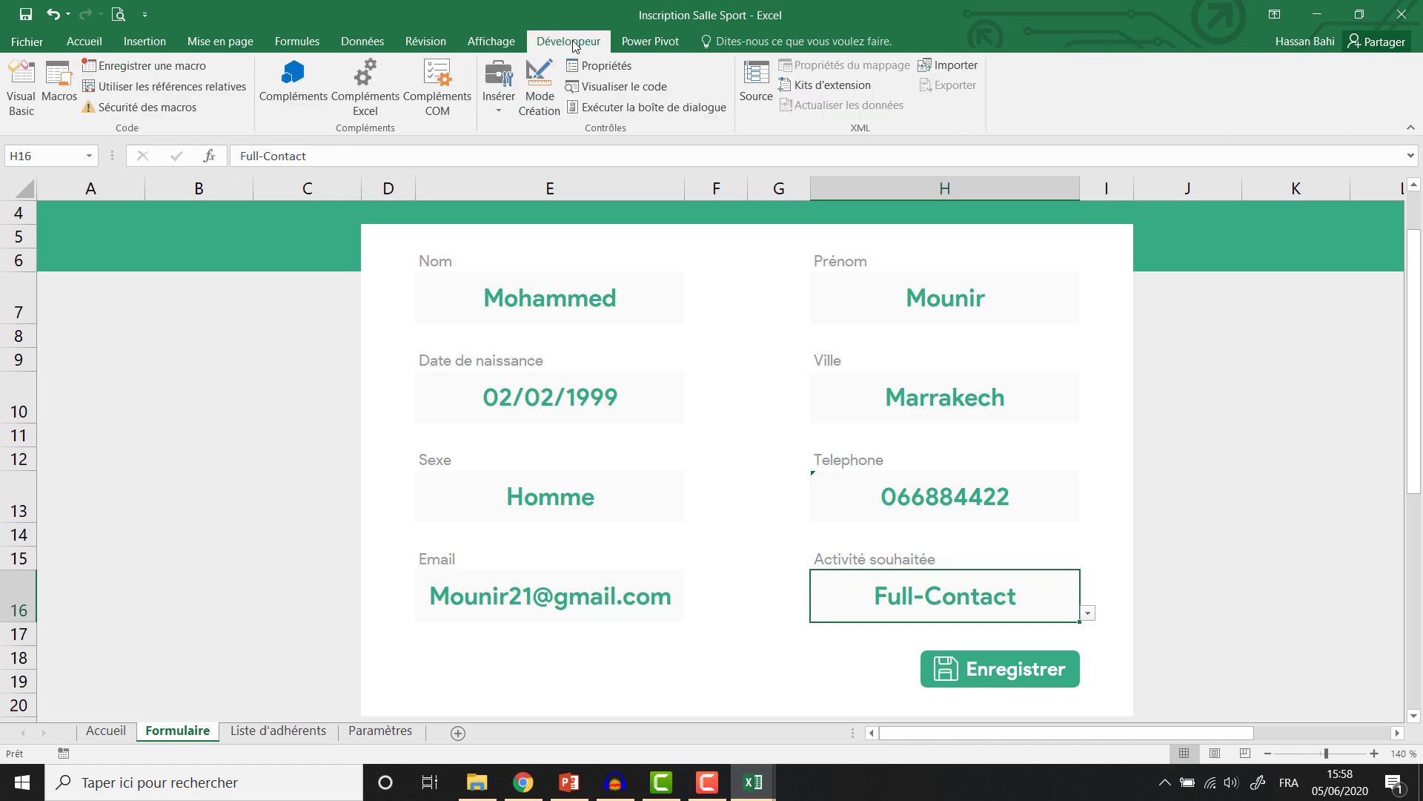
left_click(128, 67)
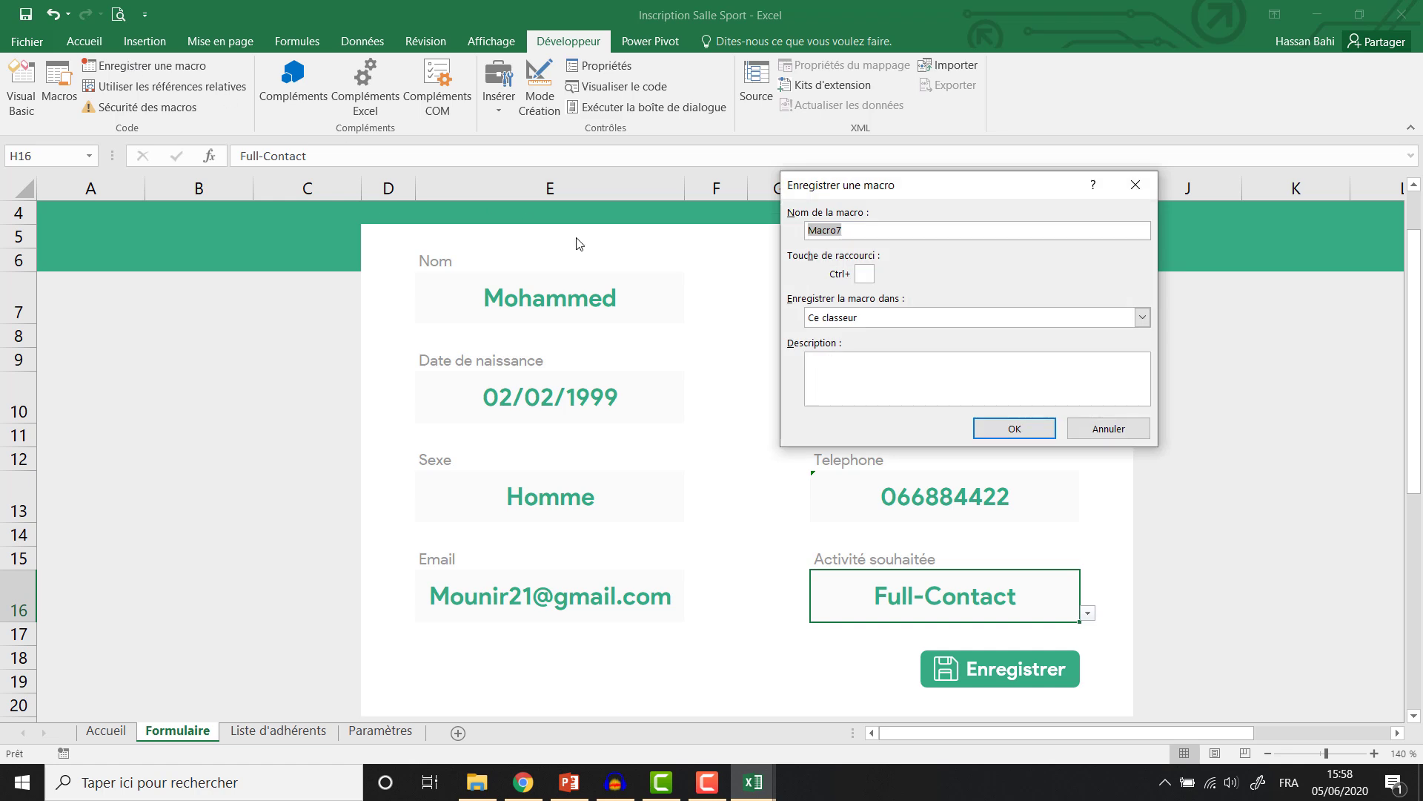
type("EnregistrerAdherent")
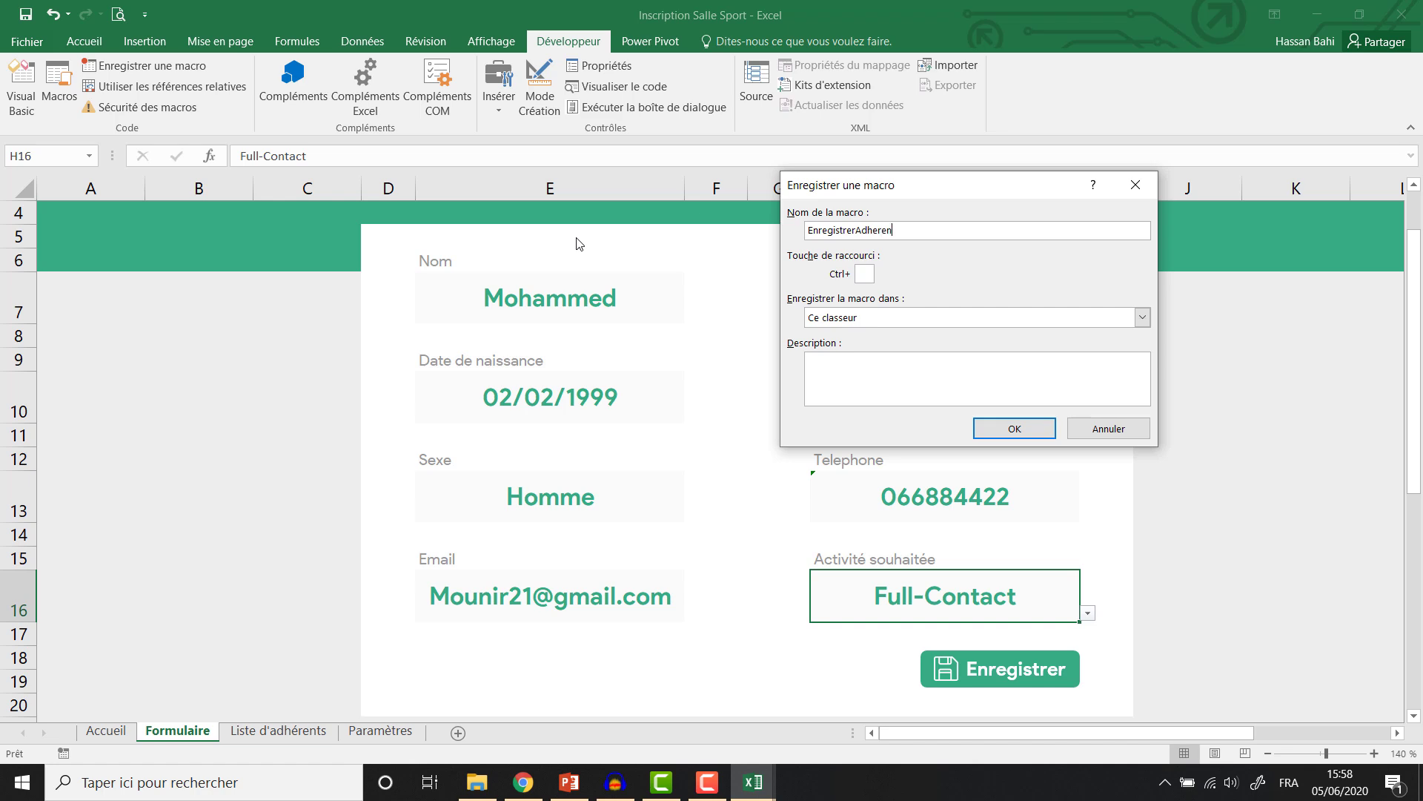
left_click(1019, 430)
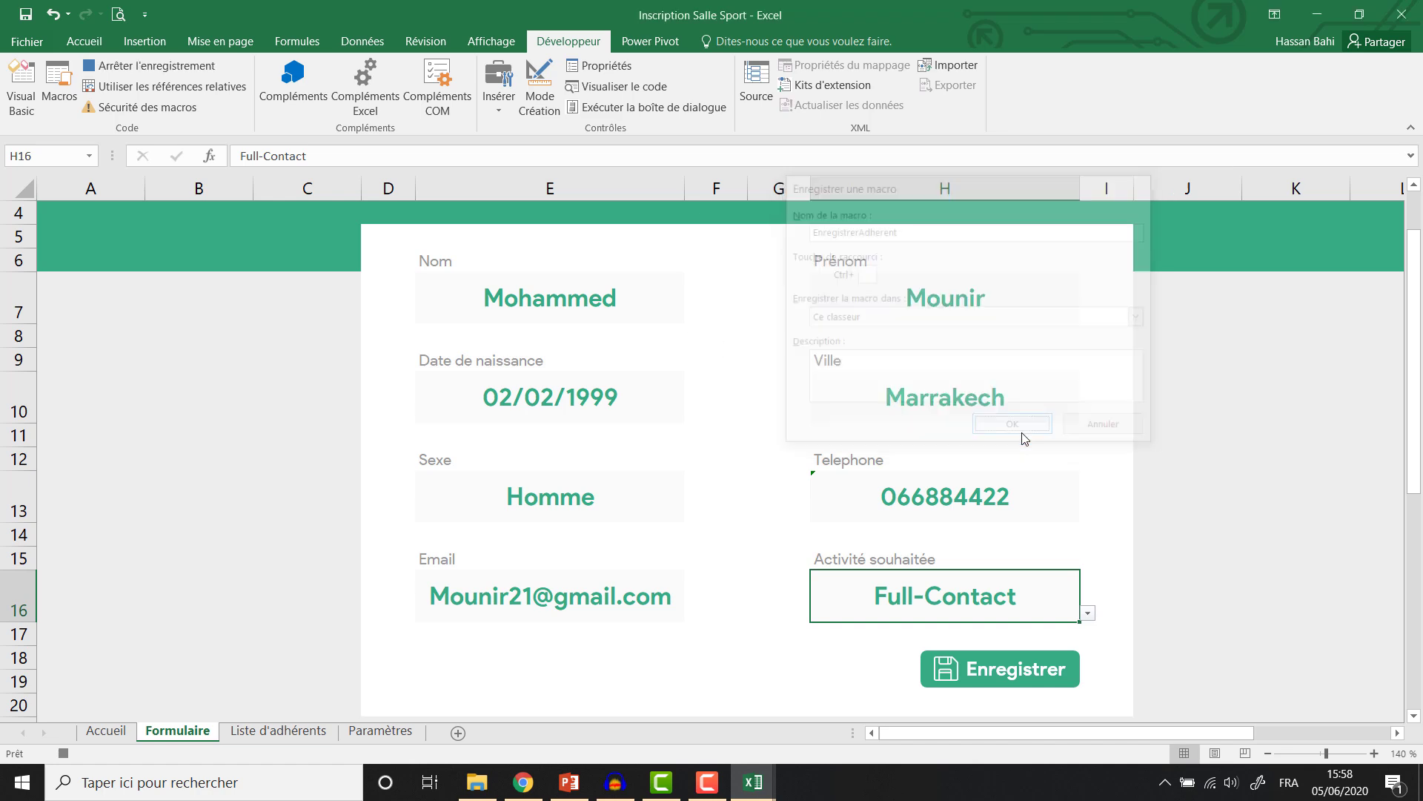
left_click(278, 731)
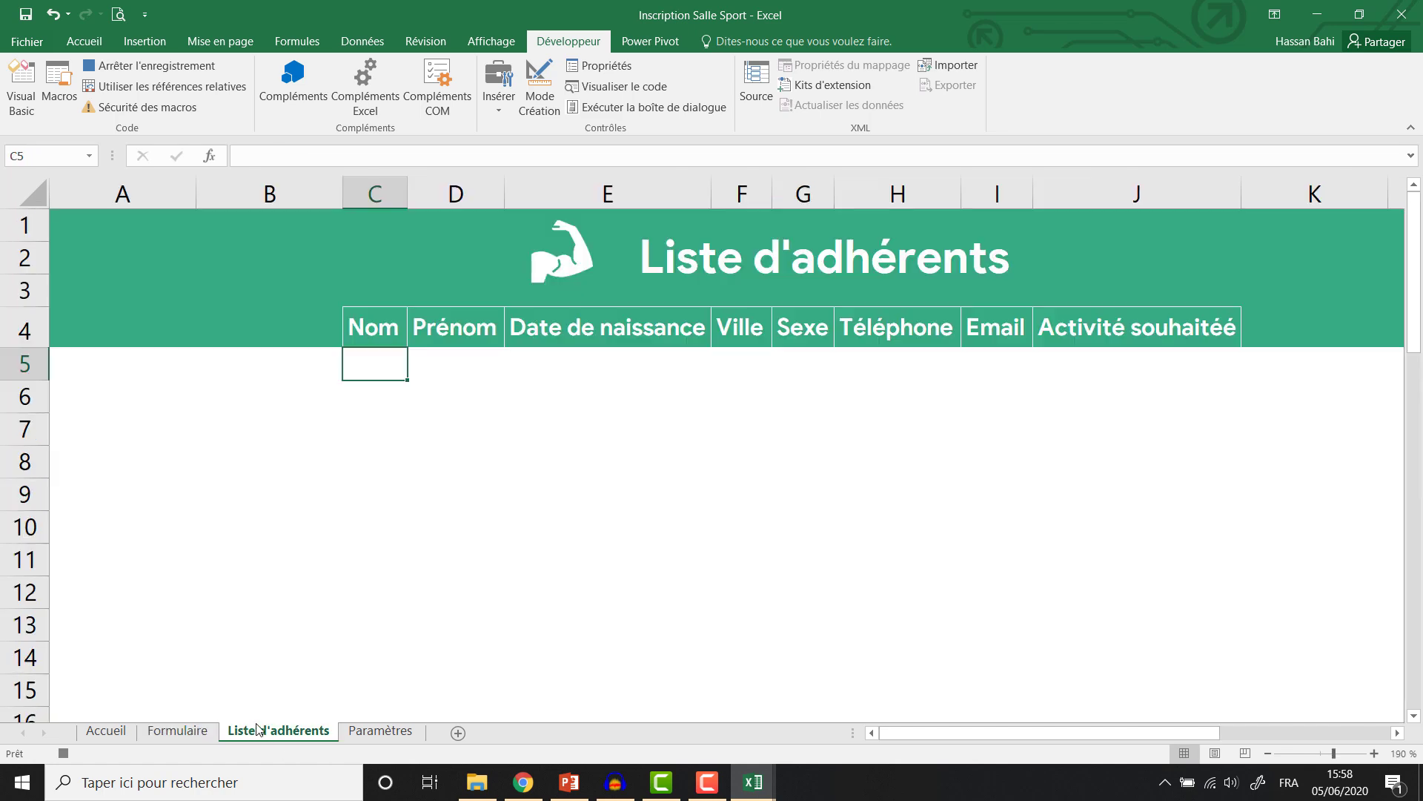
Insert a new empty row 5 under the headers and give it a white fill.
right_click(20, 362)
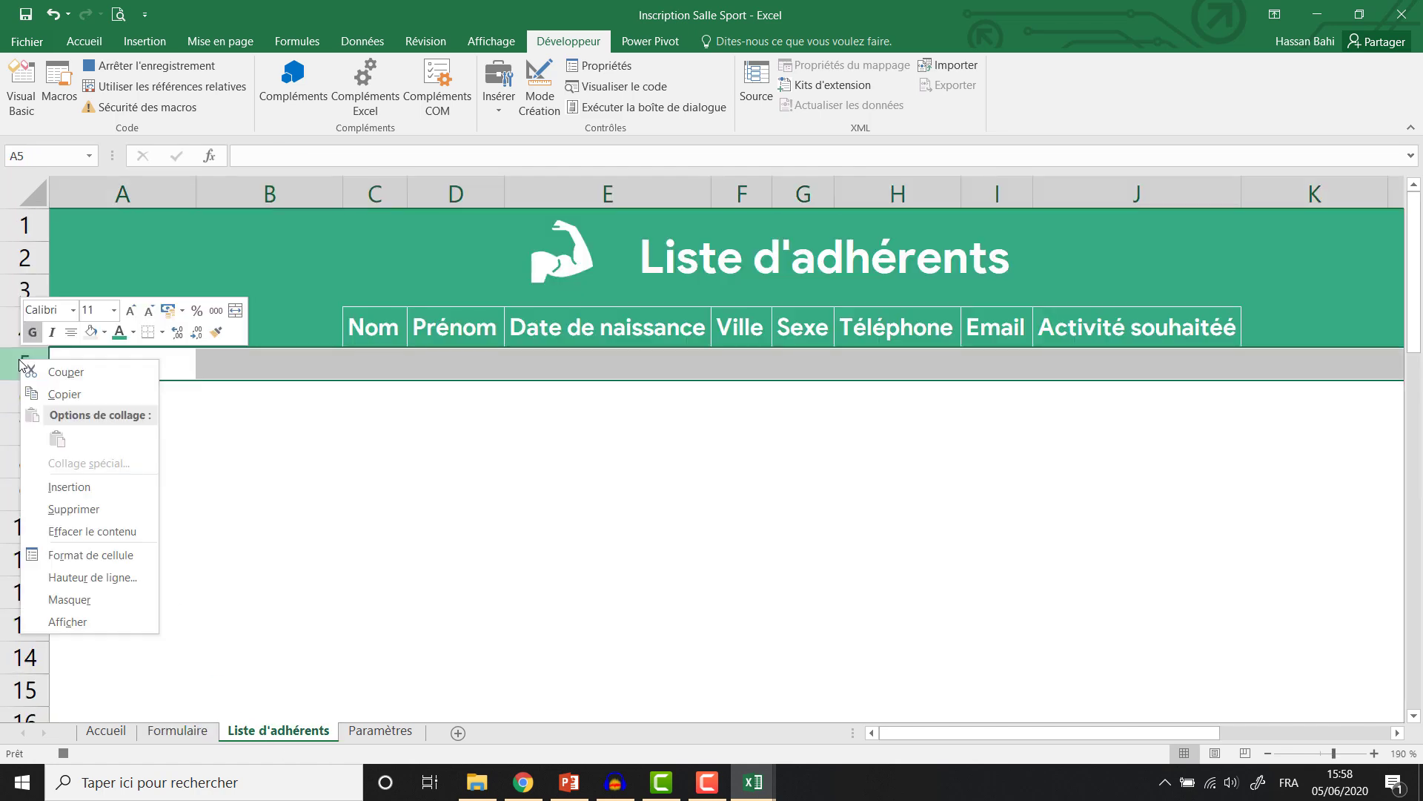
left_click(65, 488)
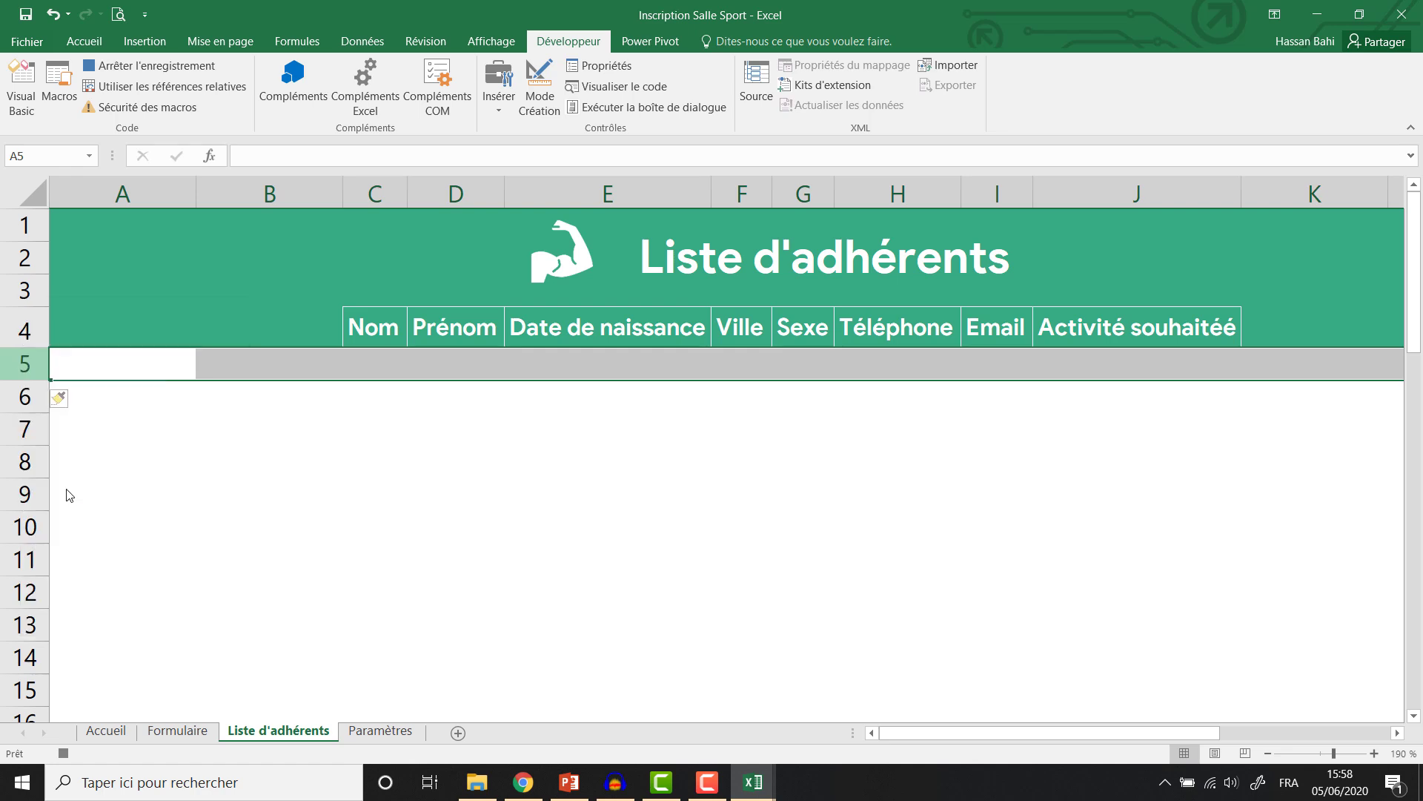
left_click(84, 42)
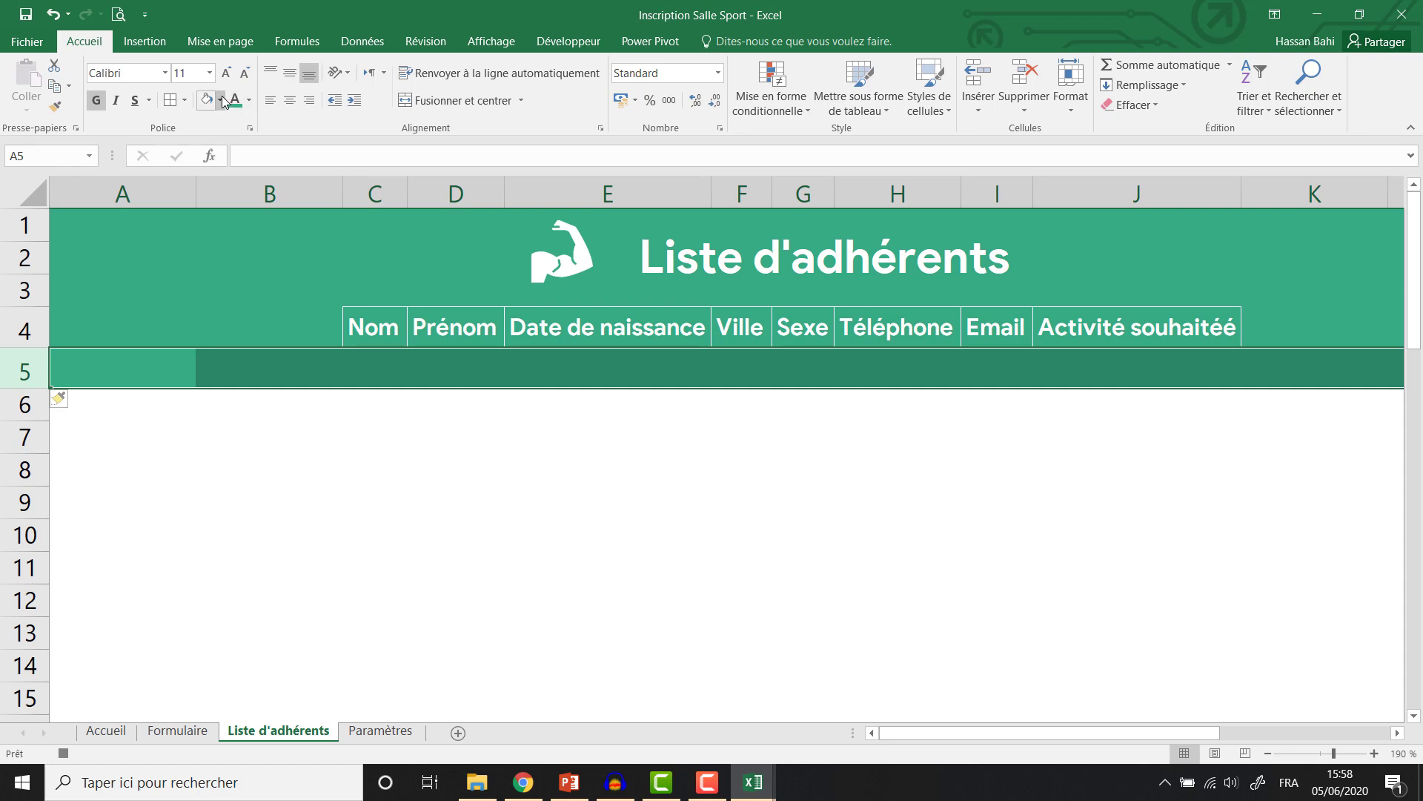
left_click(221, 101)
left_click(207, 145)
Fill C5:J5 light grey with Toutes les bordures, then return to the Formulaire.
left_click_drag(366, 359, 1128, 370)
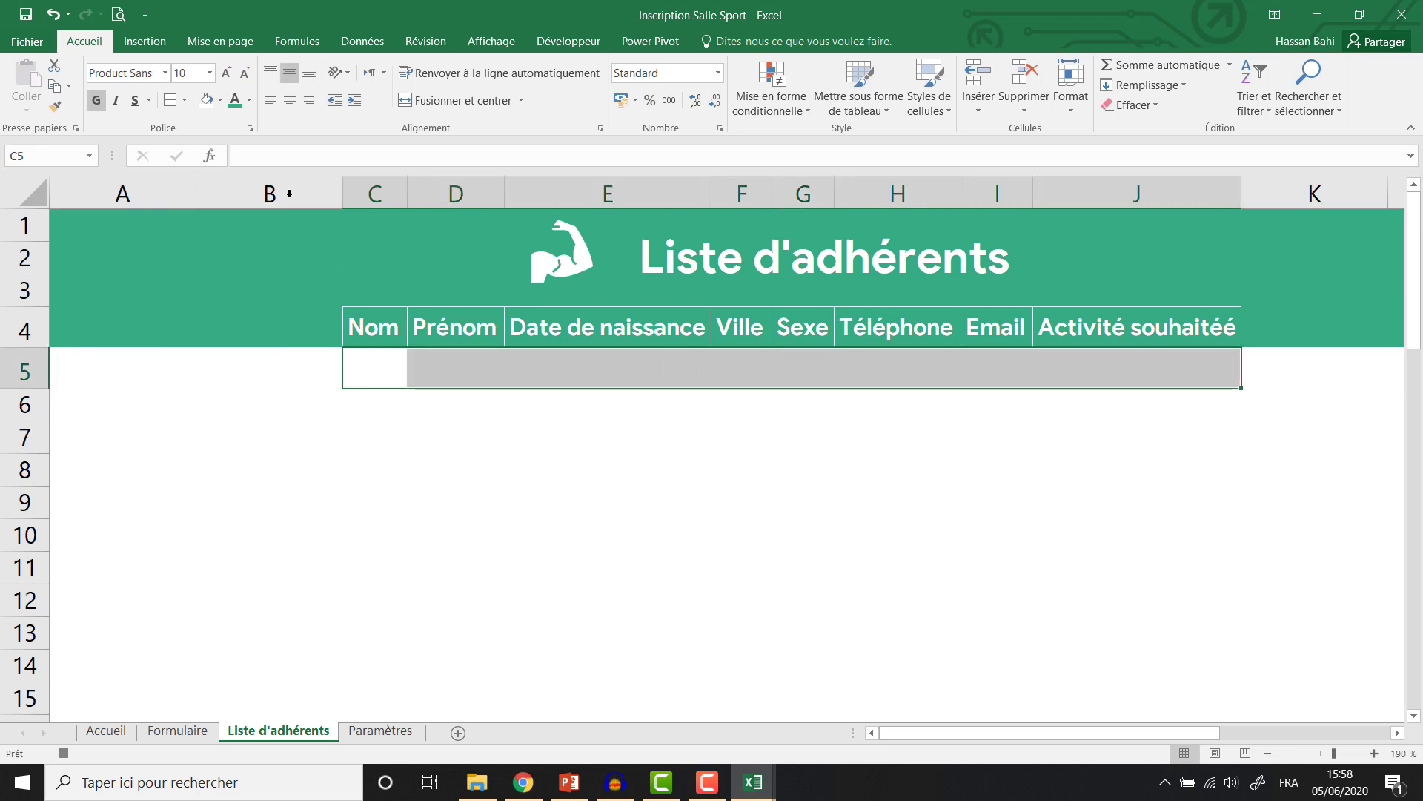
left_click(221, 101)
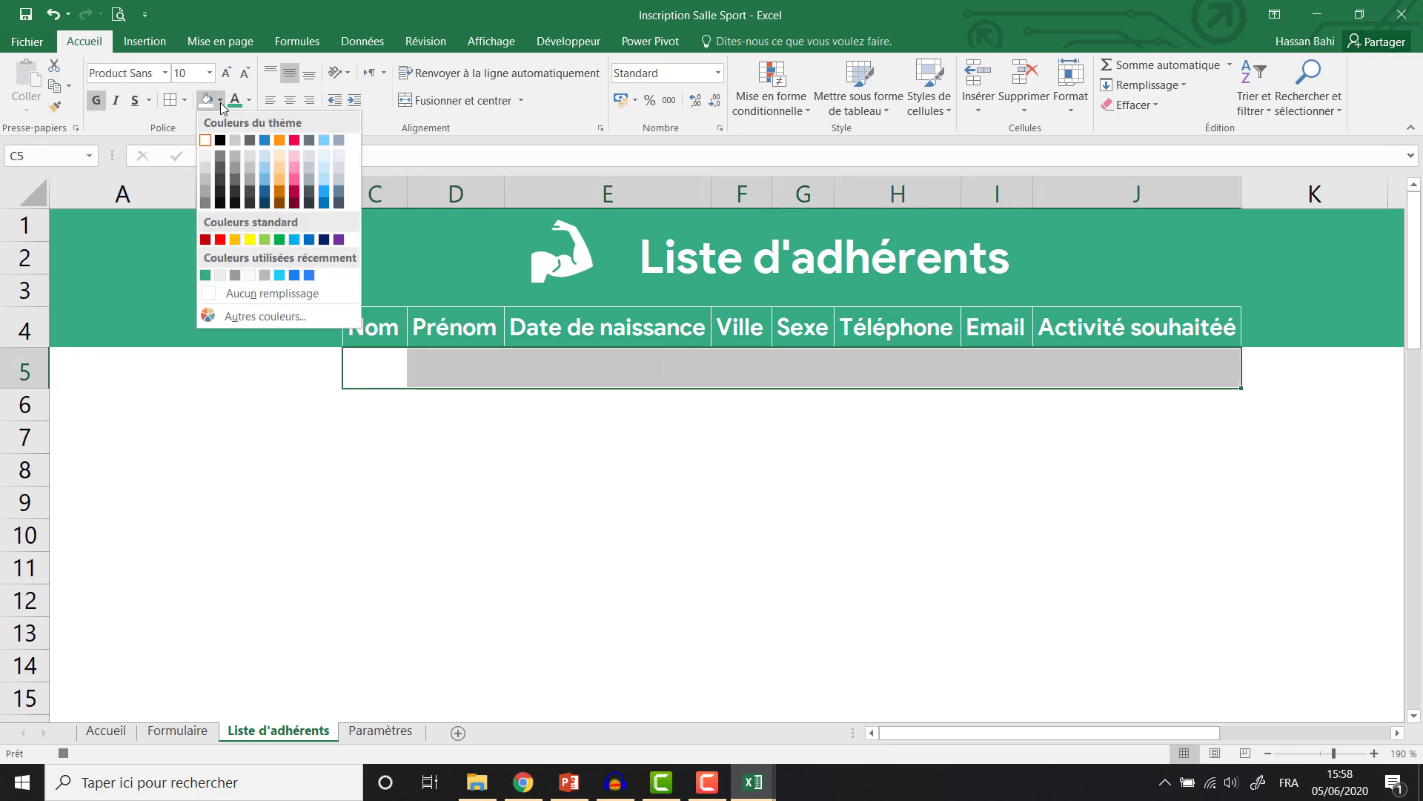
left_click(221, 276)
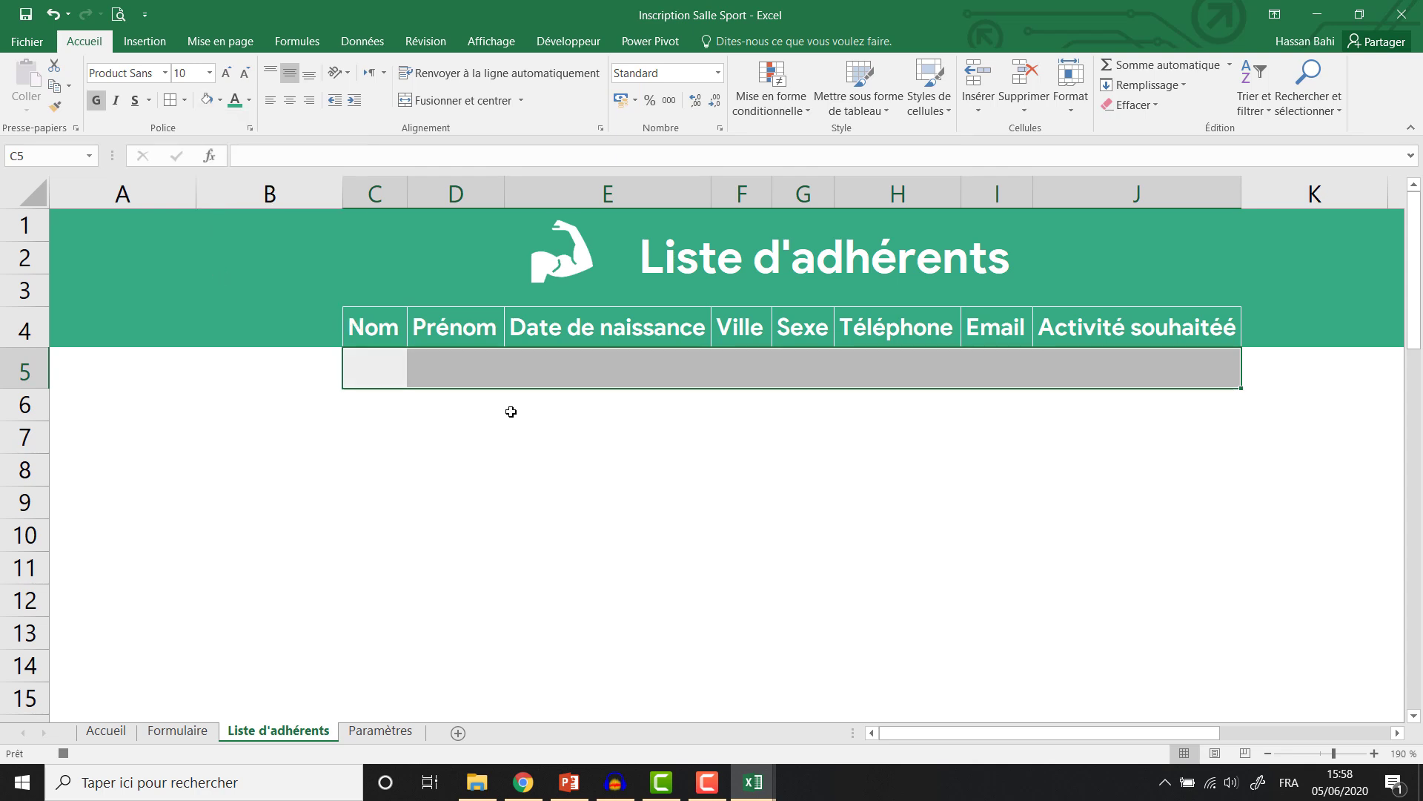
left_click(189, 104)
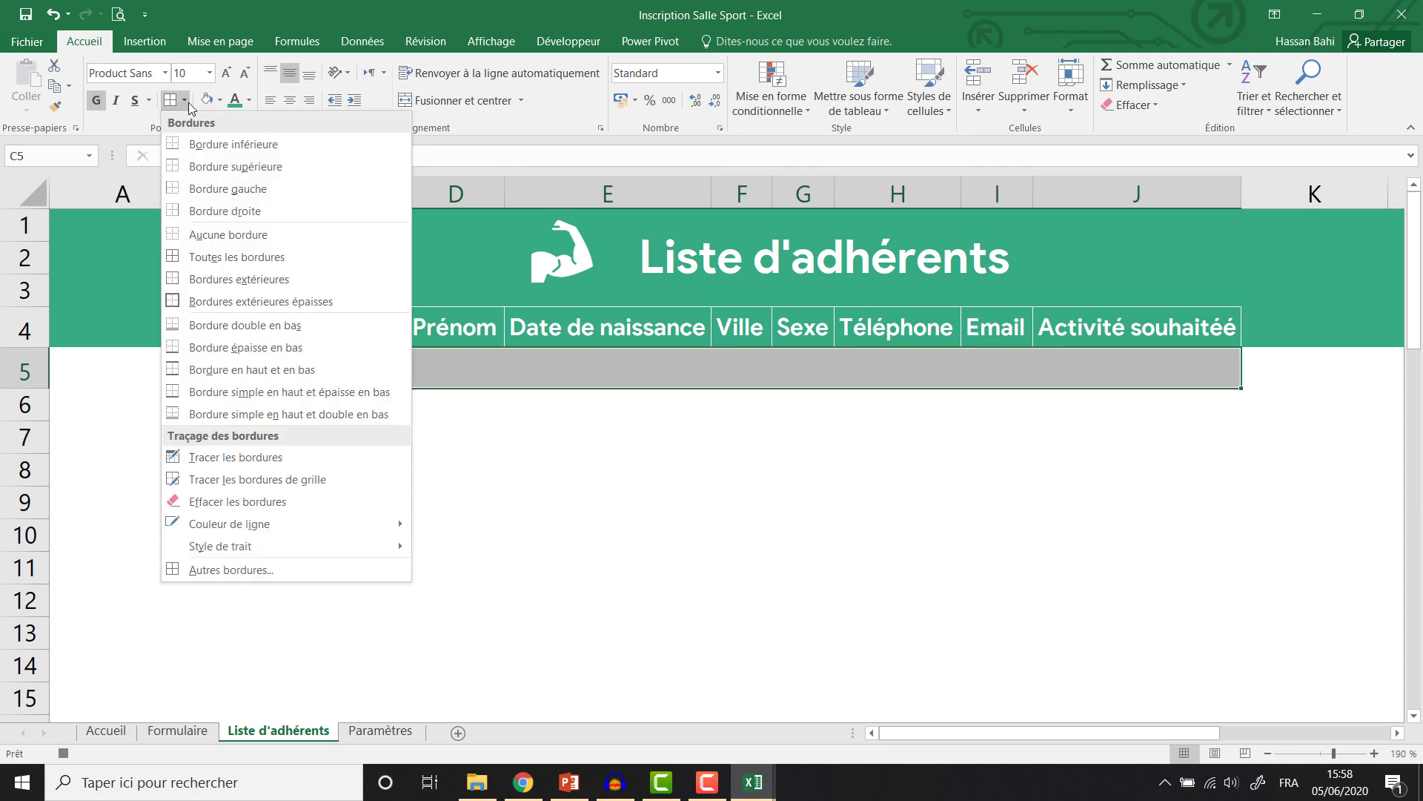
left_click(205, 257)
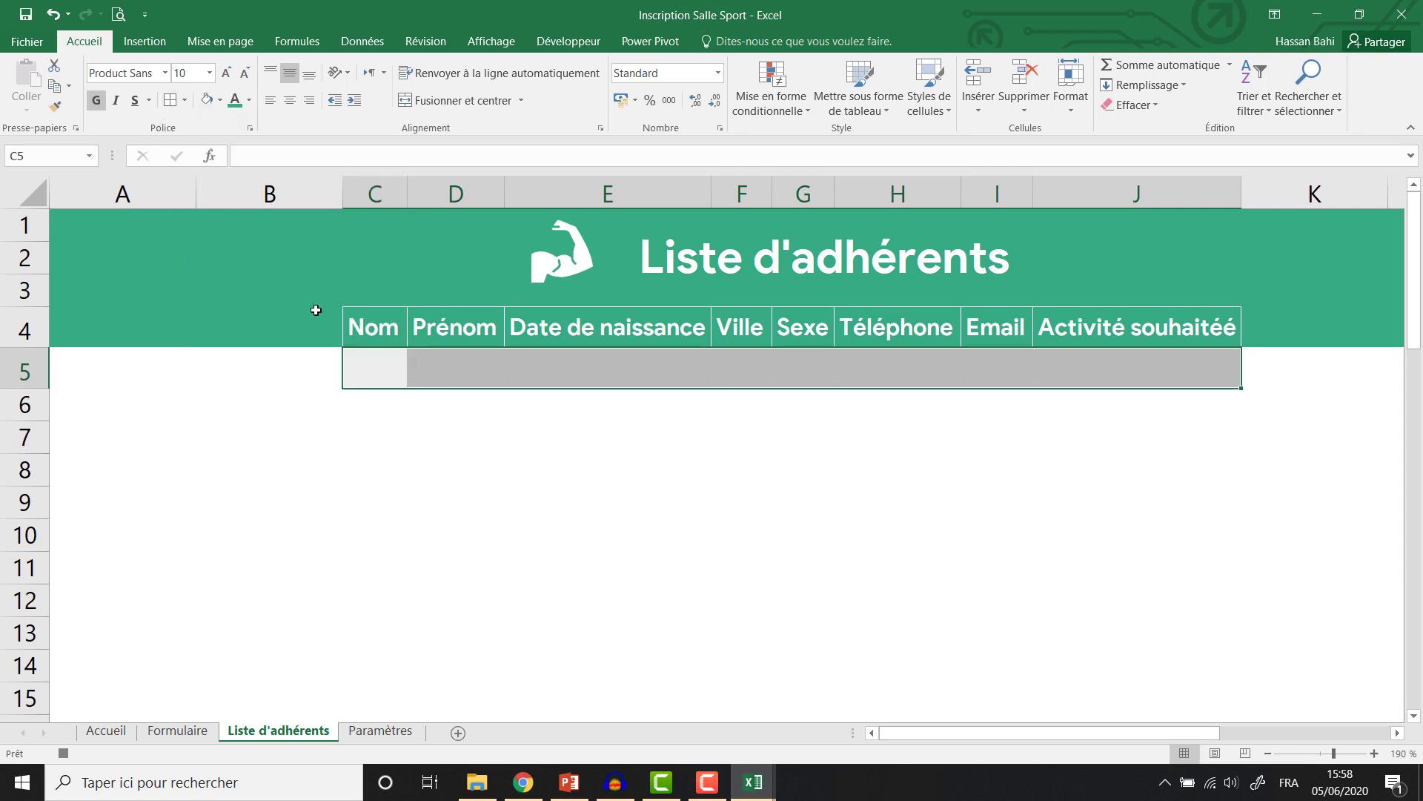
left_click(383, 374)
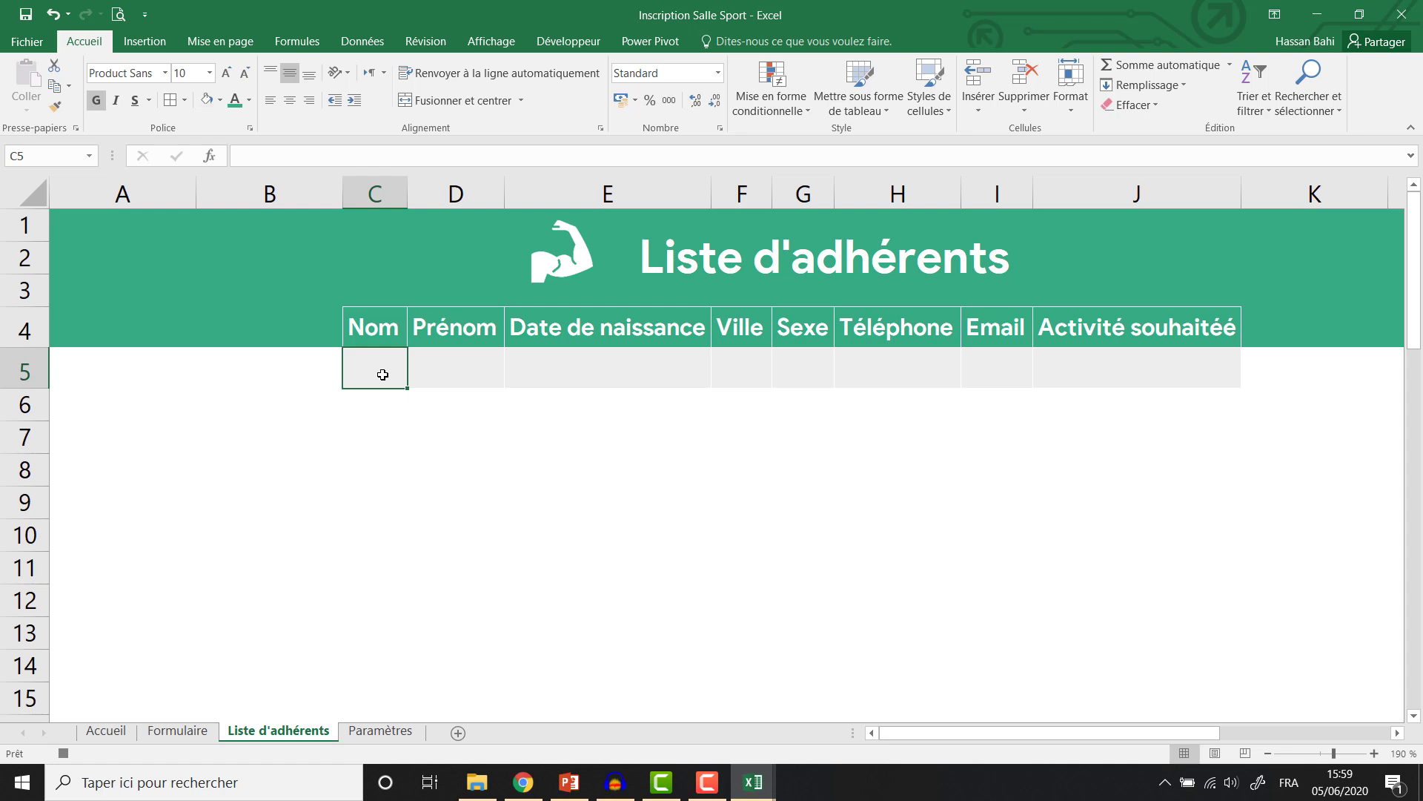
left_click(194, 734)
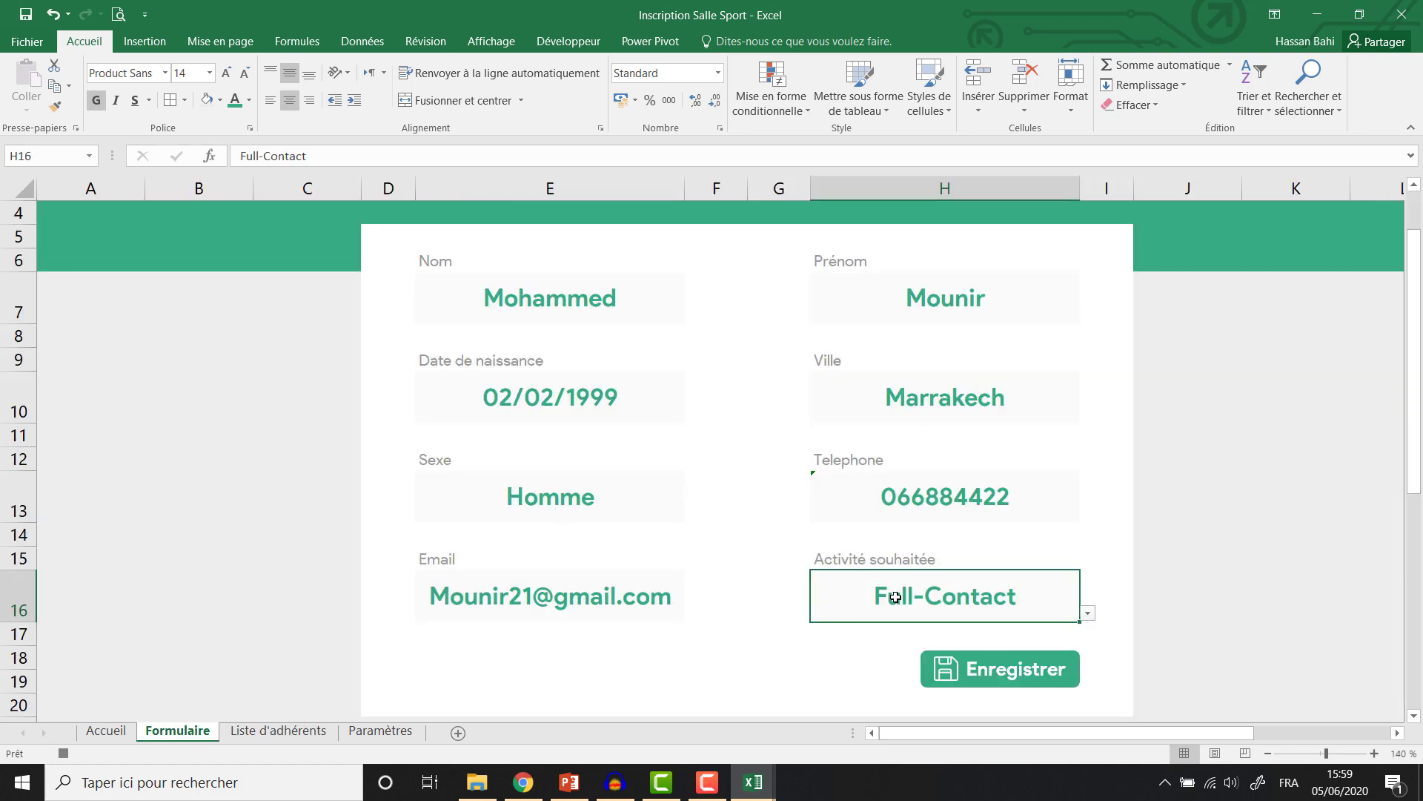
Paste the activity Full-Contact into J5 as a plain value.
key("ctrl+c")
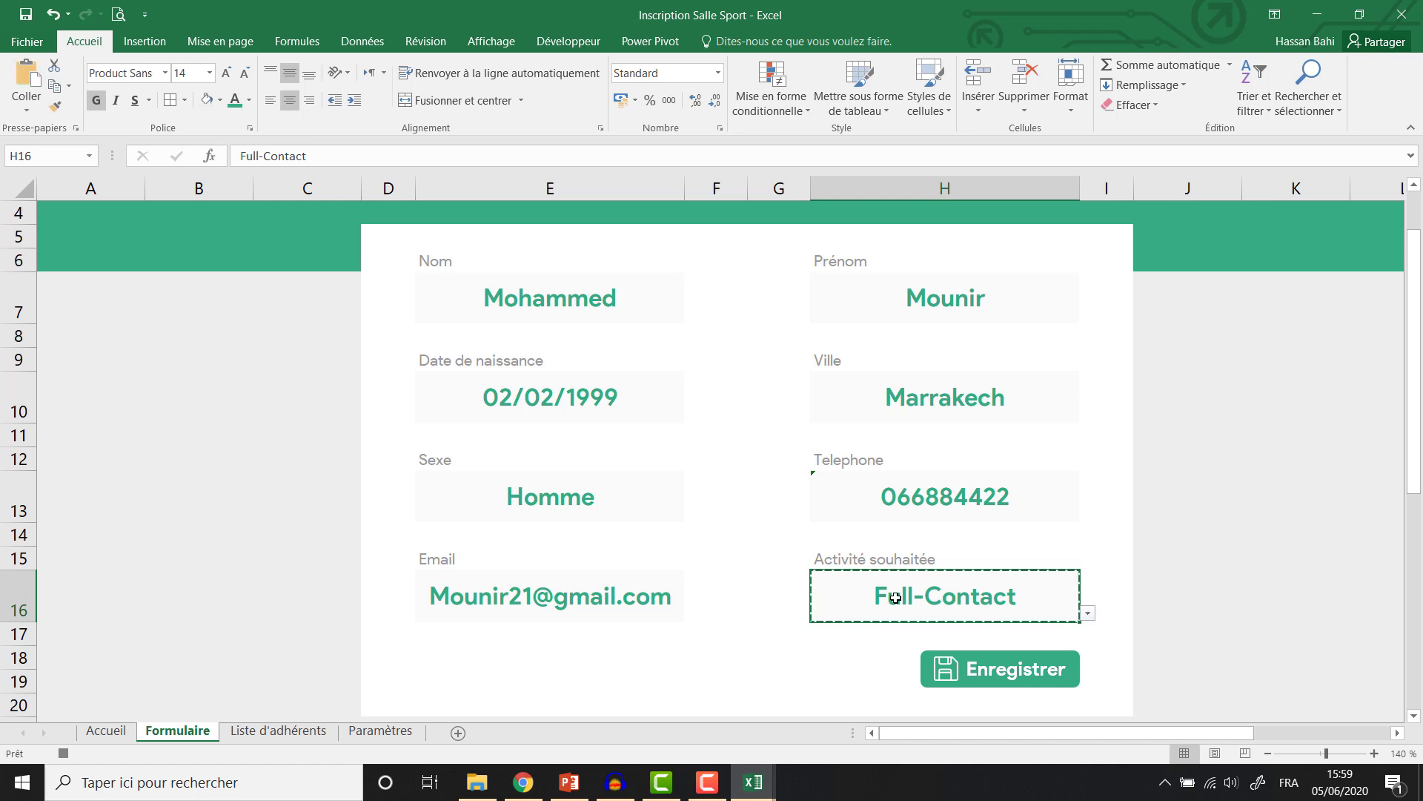
left_click(278, 732)
left_click(1089, 368)
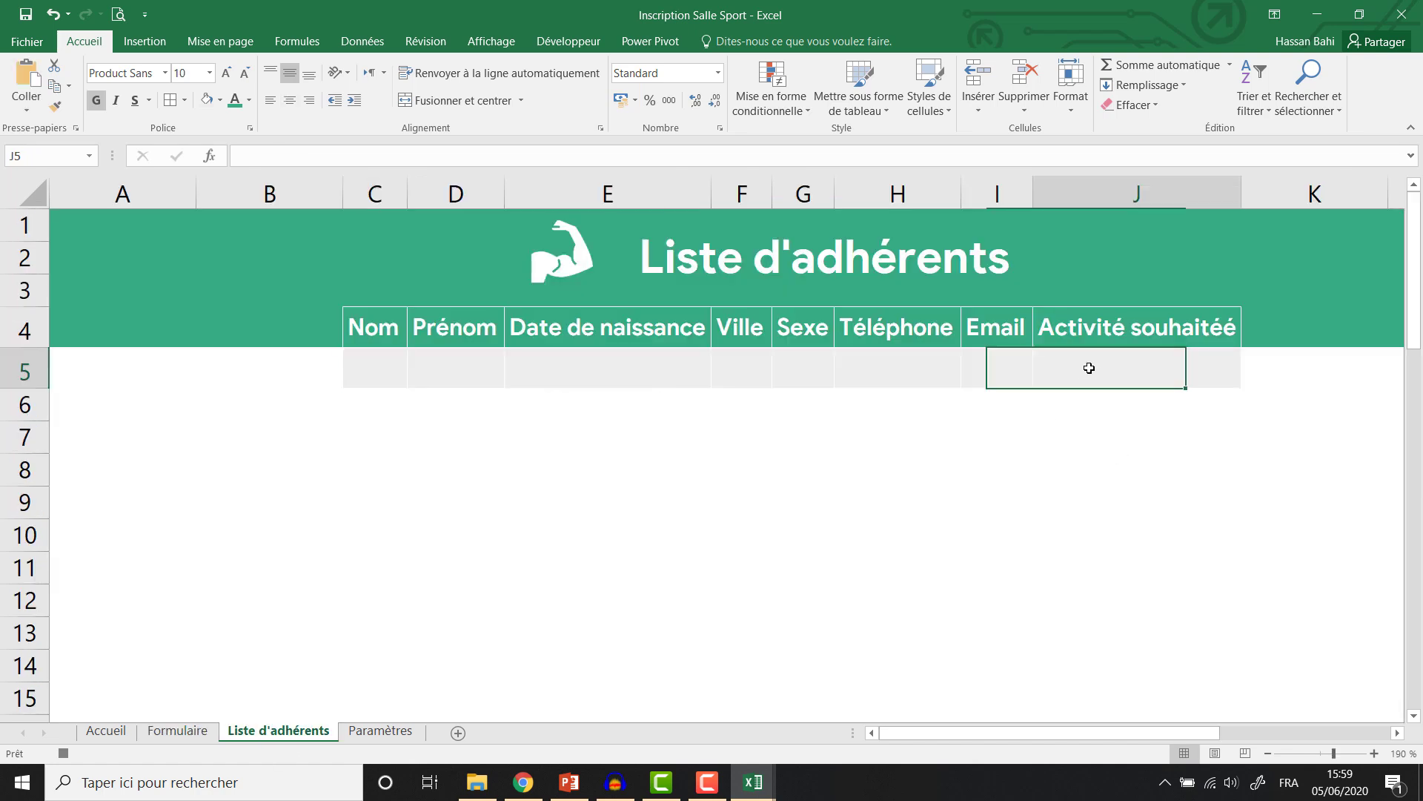
key("ctrl+v")
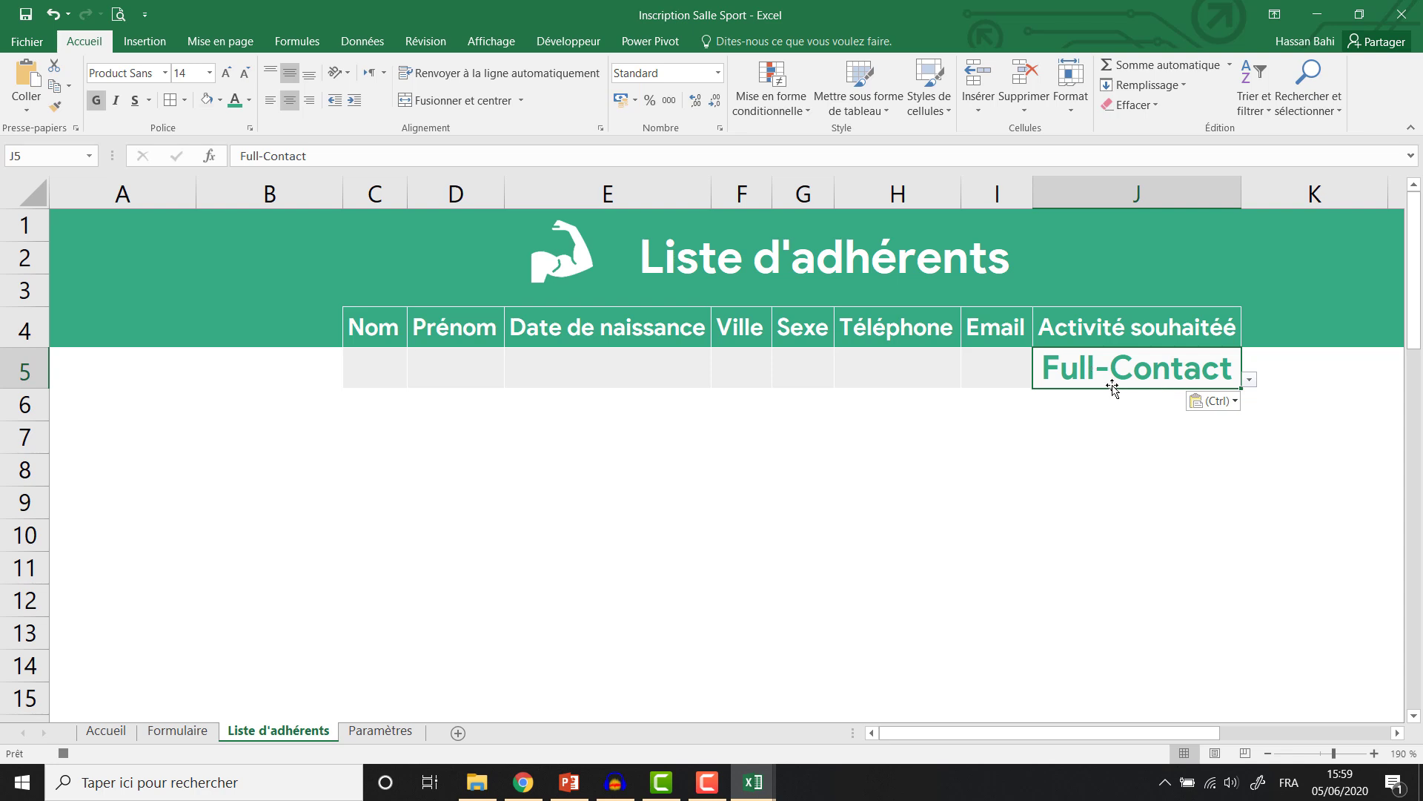
left_click(1197, 401)
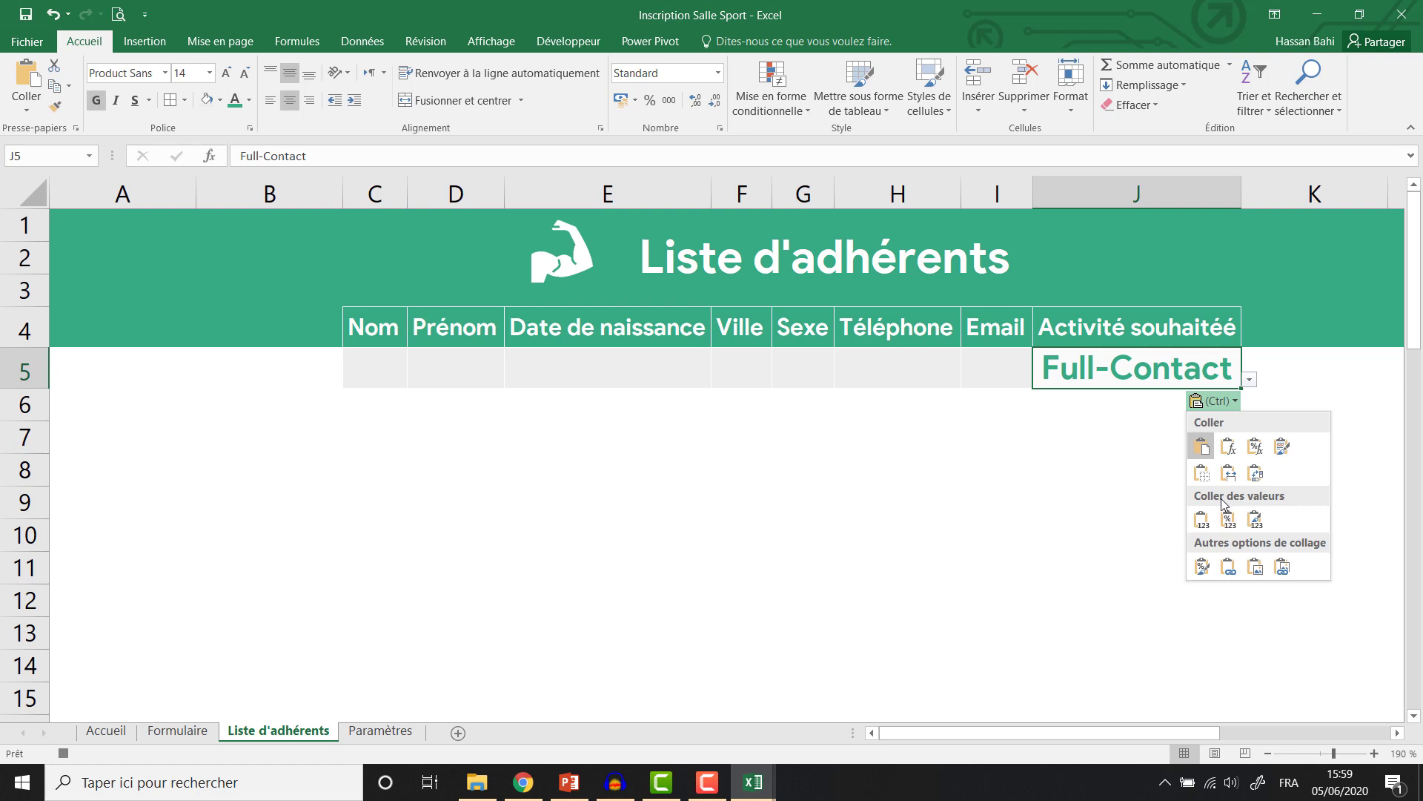
left_click(1202, 521)
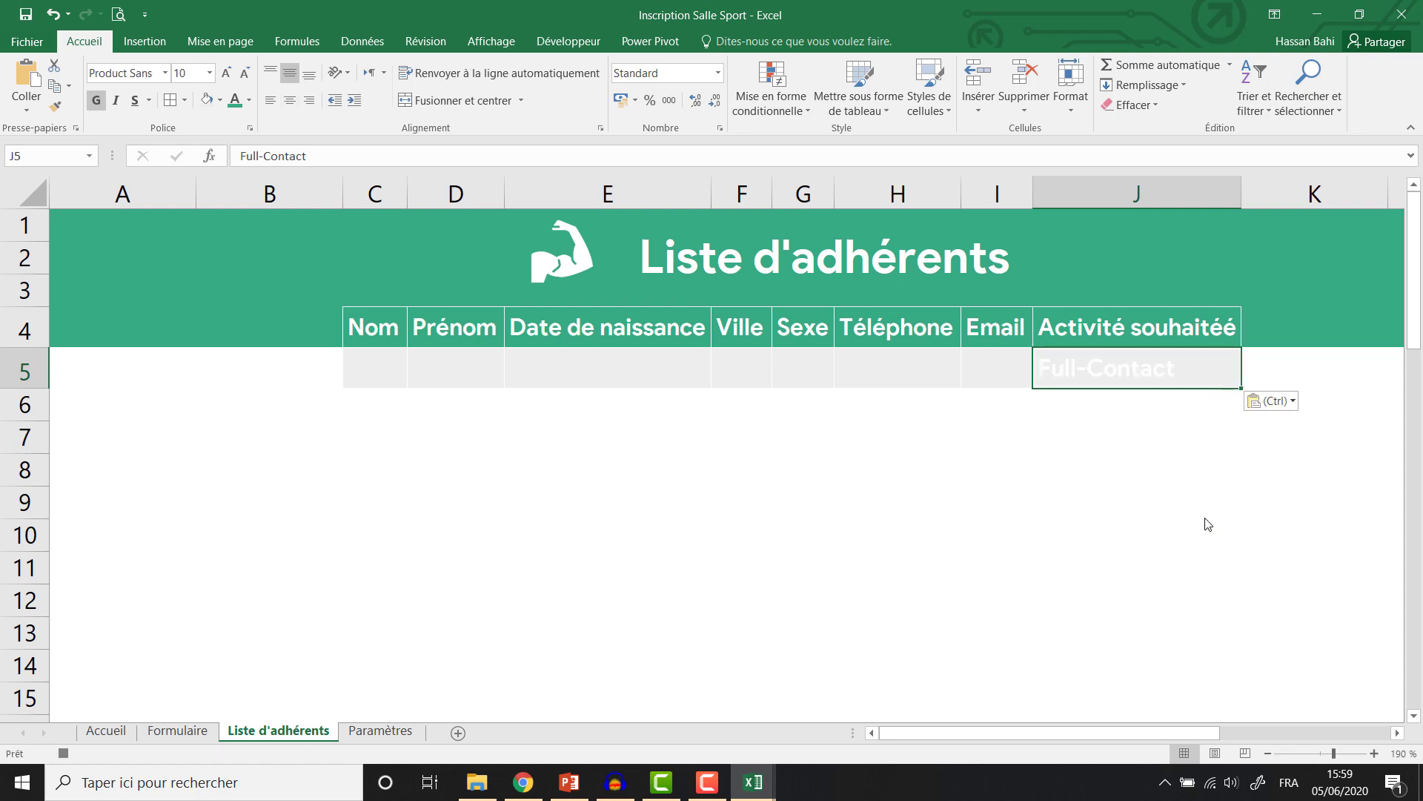
Copy the form's e-mail into I5 as a plain value.
left_click(187, 732)
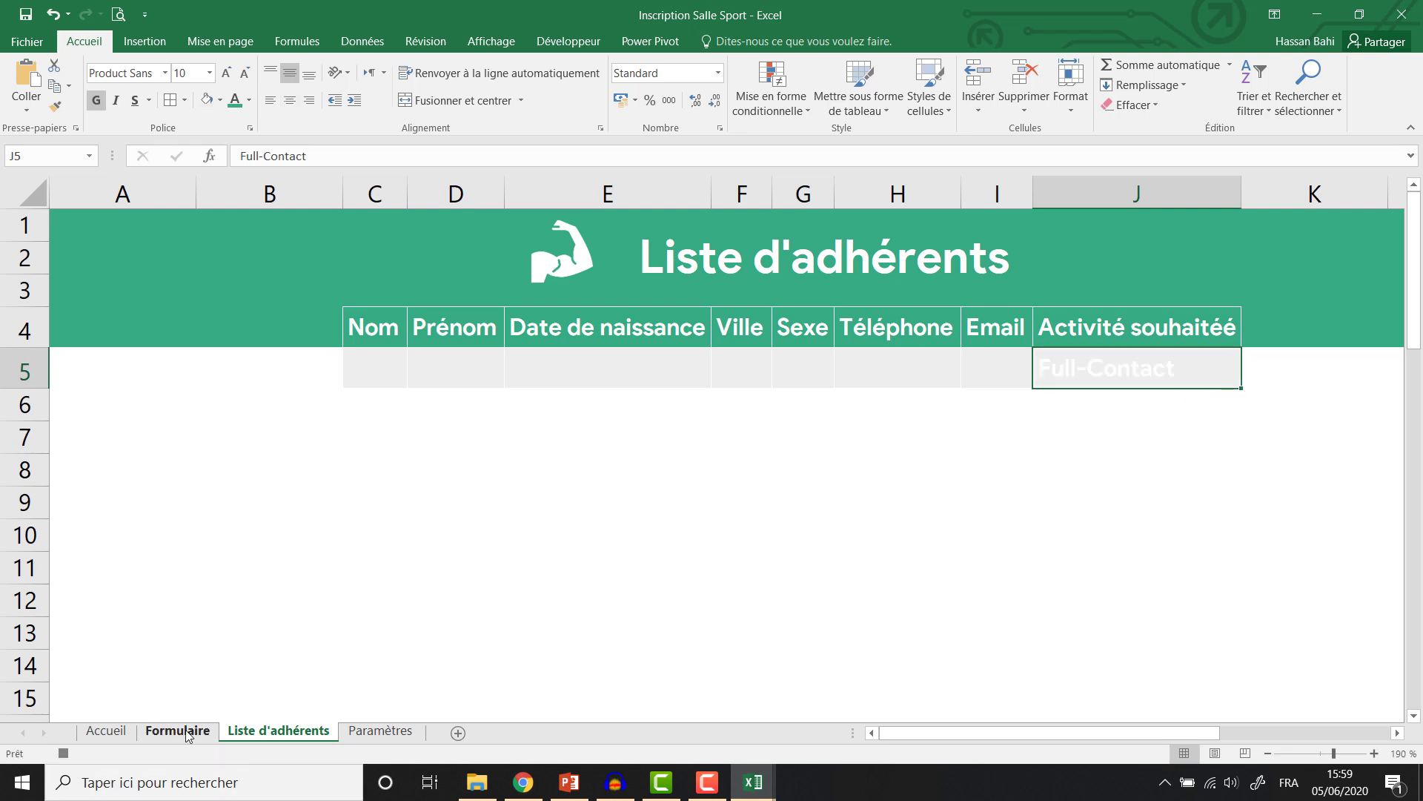
left_click(597, 594)
key("ctrl+c")
left_click(278, 731)
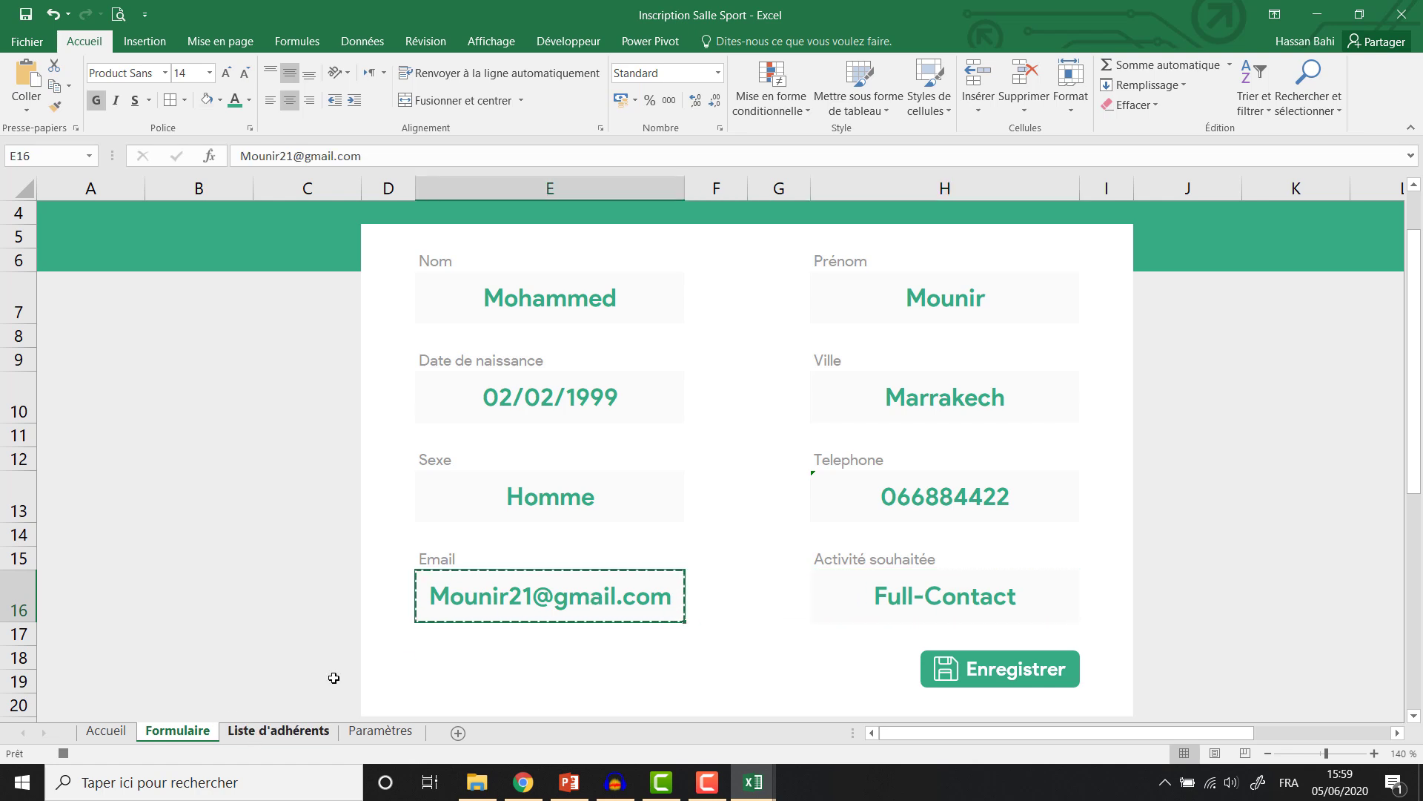
left_click(972, 362)
key("ctrl+v")
left_click(1066, 402)
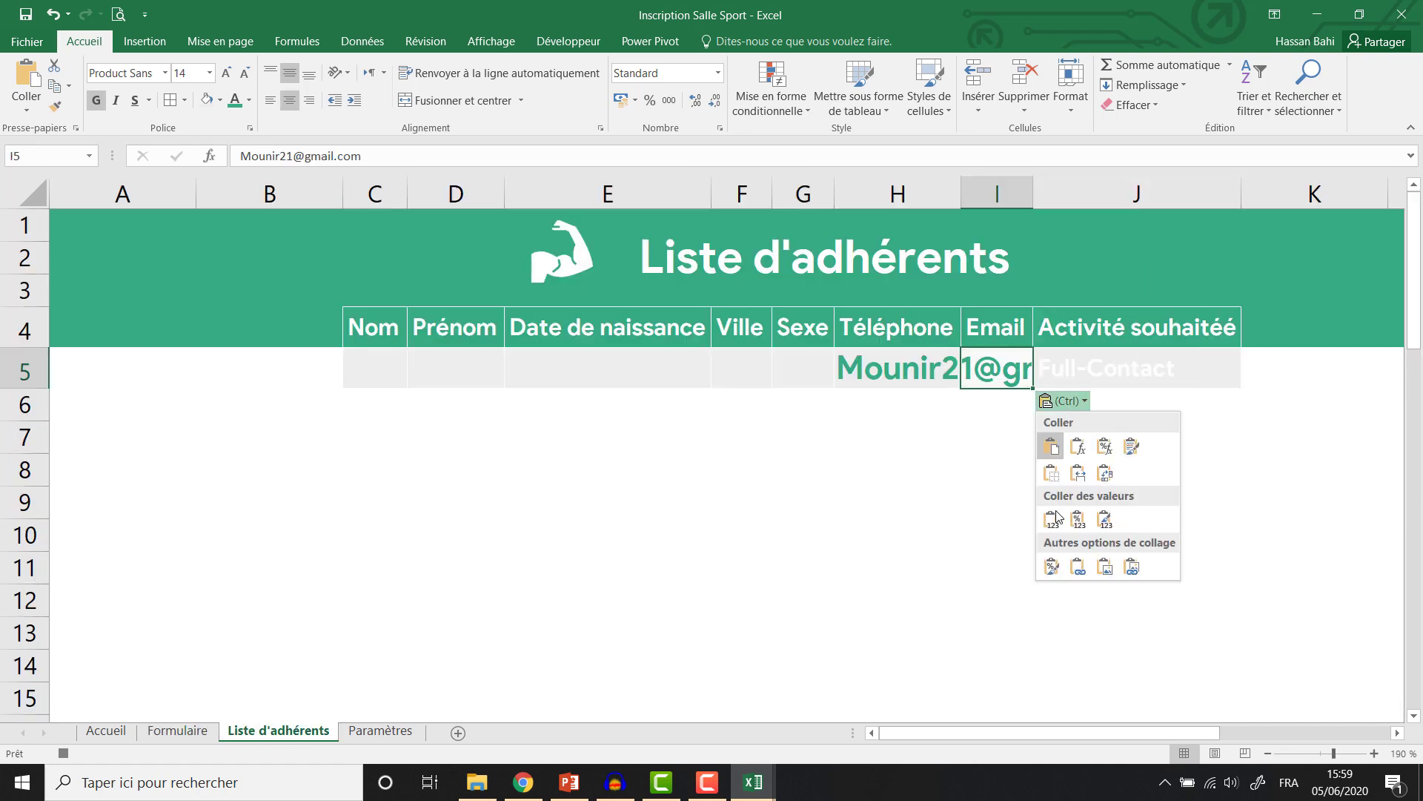
left_click(1055, 519)
Copy the form's telephone number into H5 as a plain value.
left_click(177, 731)
left_click(945, 497)
key("ctrl+c")
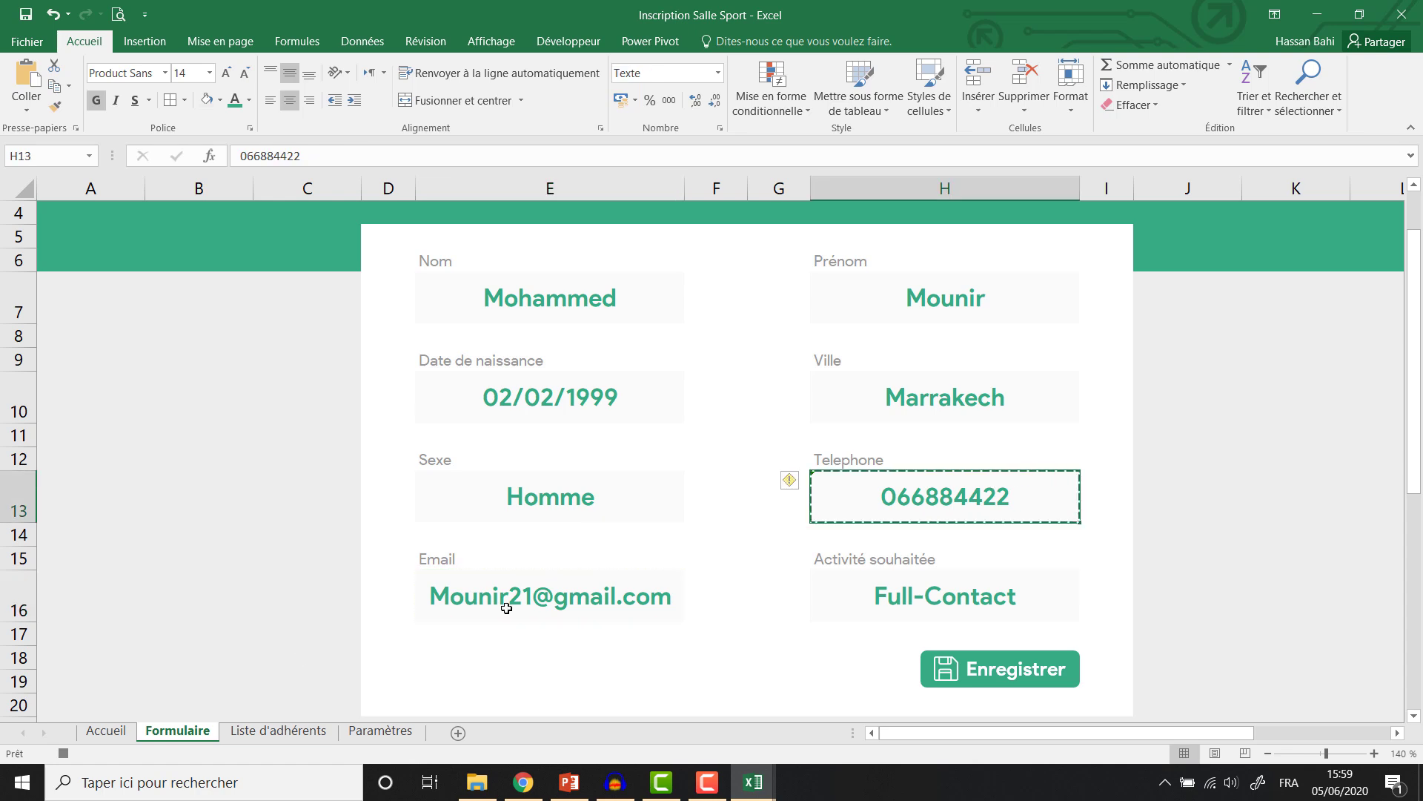
left_click(255, 731)
left_click(875, 363)
key("ctrl+v")
left_click(994, 401)
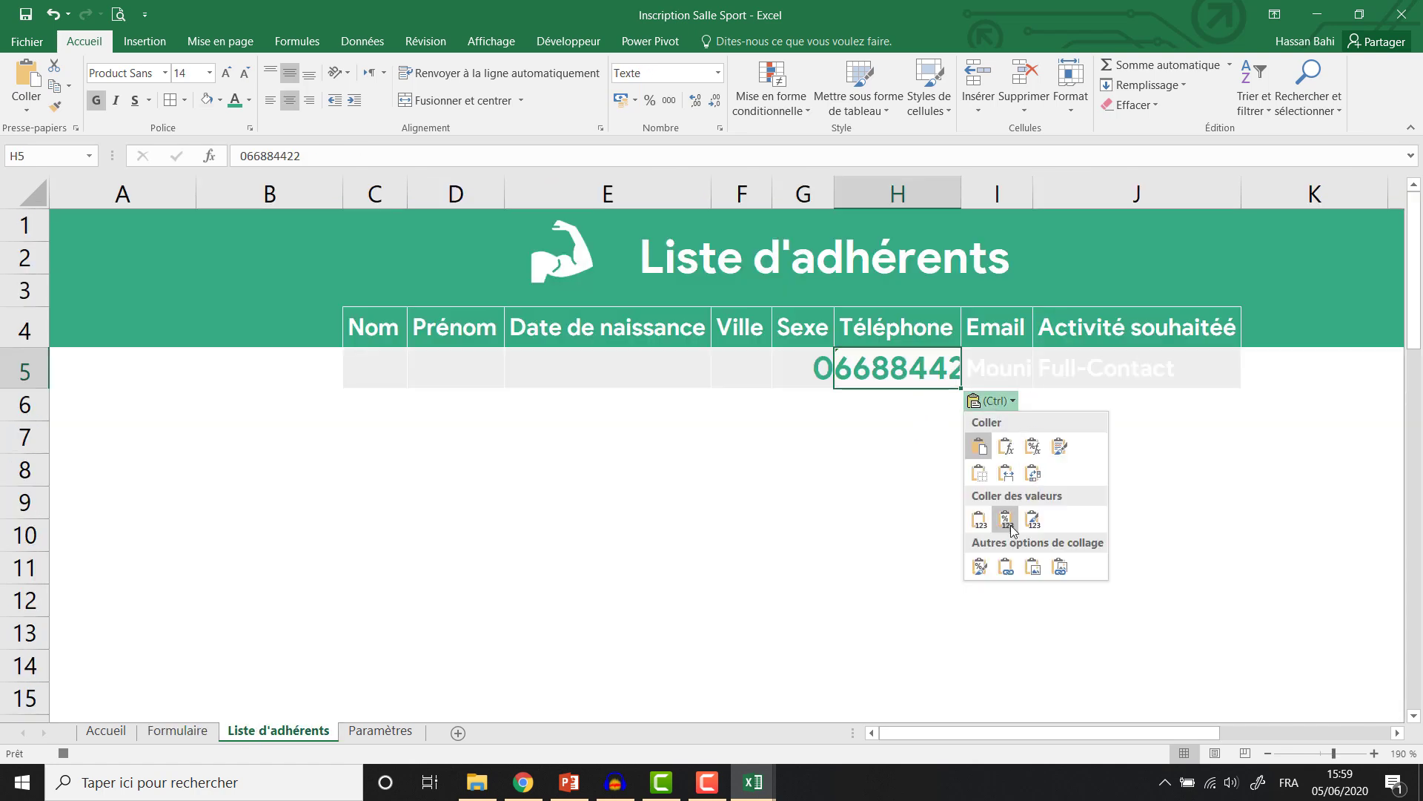
left_click(979, 519)
Copy the Sexe value Homme into G5 as a plain value.
left_click(177, 731)
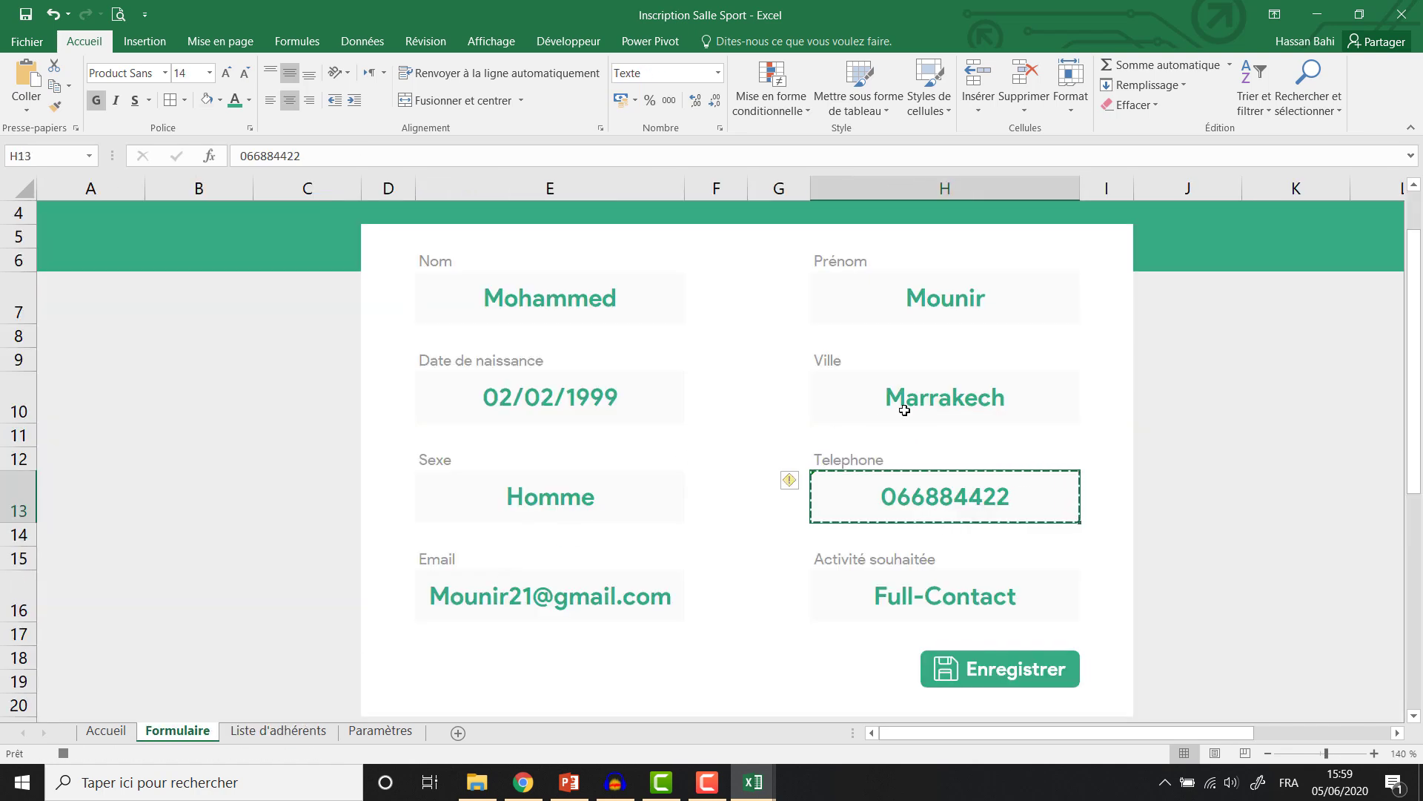
left_click(625, 502)
key("ctrl+c")
left_click(278, 731)
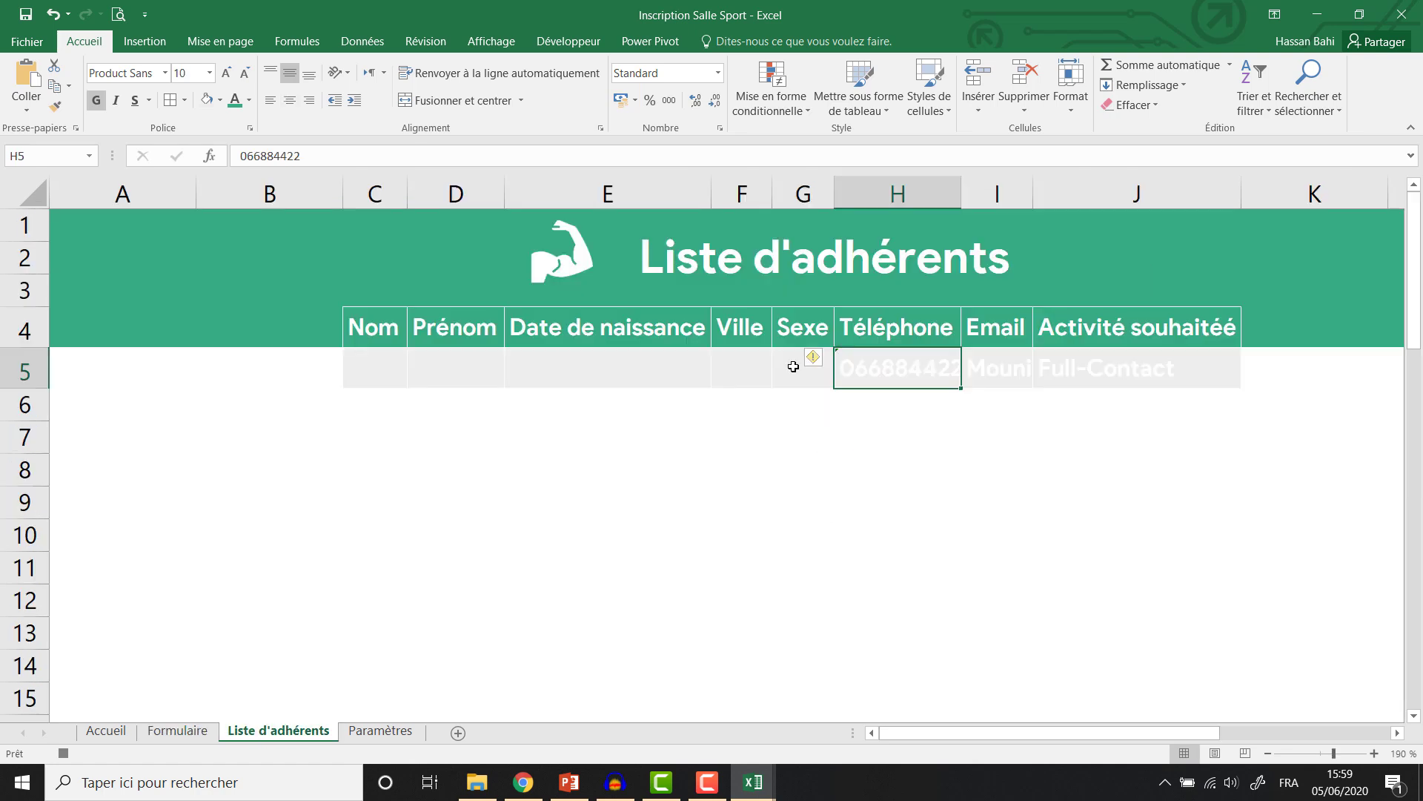
left_click(794, 366)
key("ctrl+v")
left_click(806, 401)
left_click(794, 522)
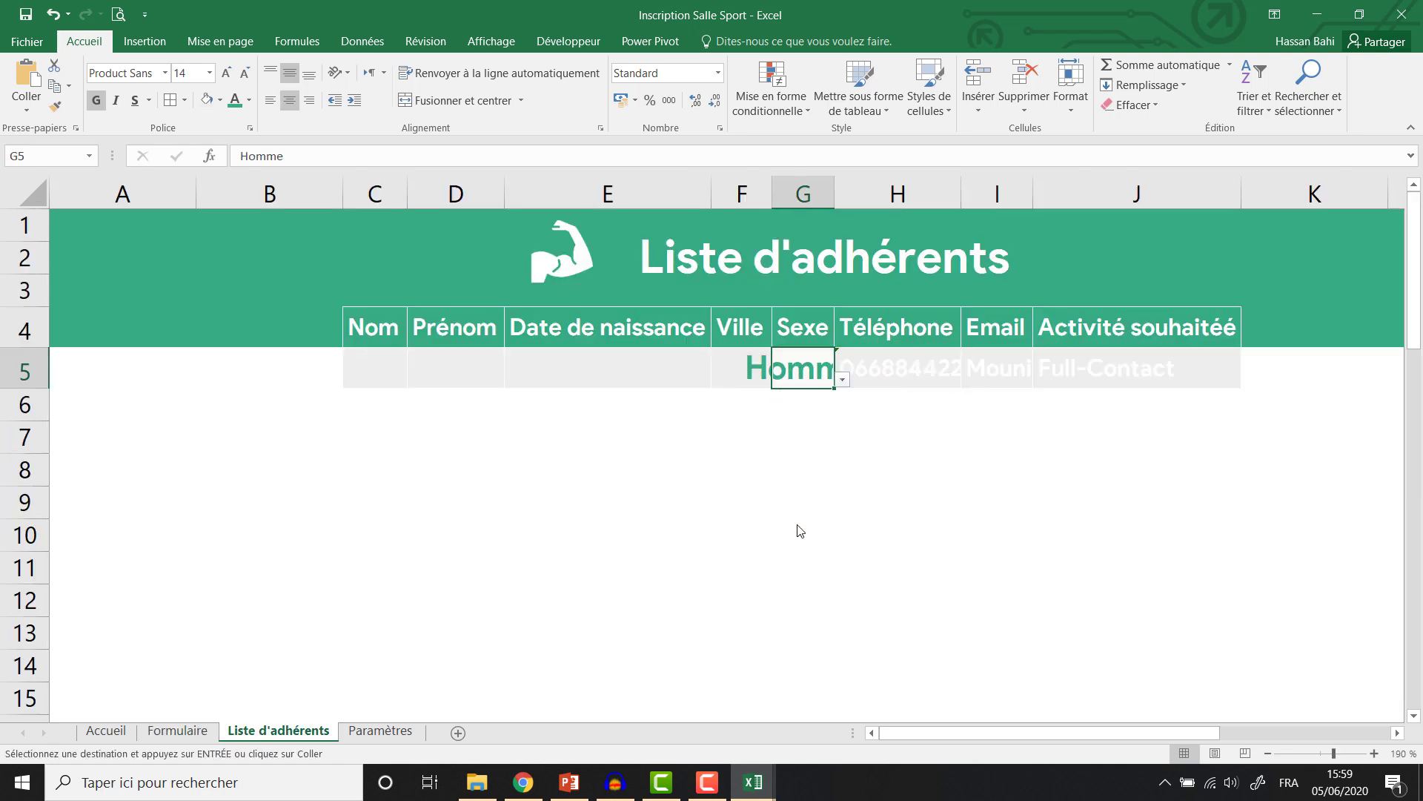
Copy the city Marrakech into F5 as a plain value.
left_click(177, 731)
left_click(944, 398)
key("ctrl+c")
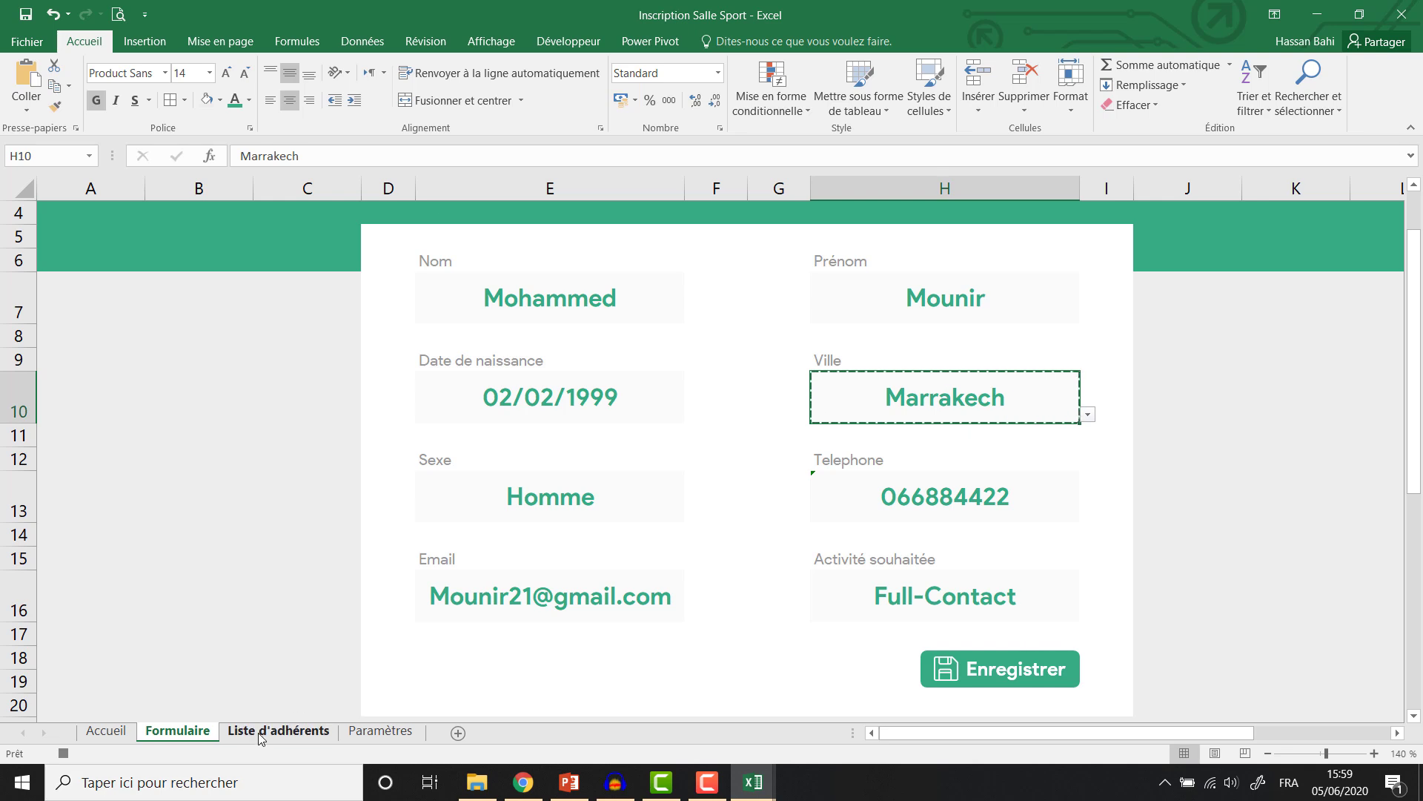
left_click(278, 731)
left_click(747, 360)
key("ctrl+v")
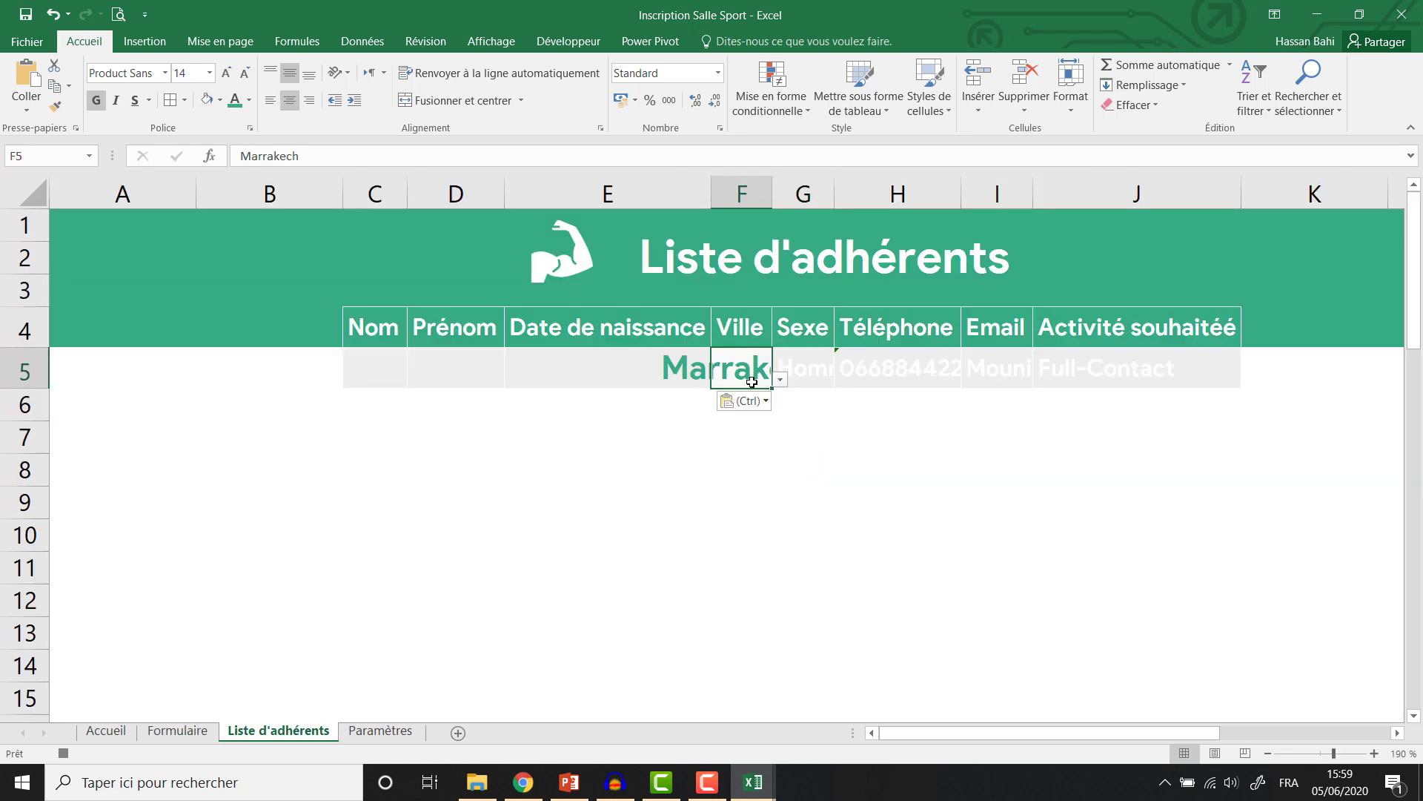
left_click(727, 401)
left_click(731, 519)
Paste the birth date 02/02/1999 into E5 as a value formatted Date courte.
left_click(176, 731)
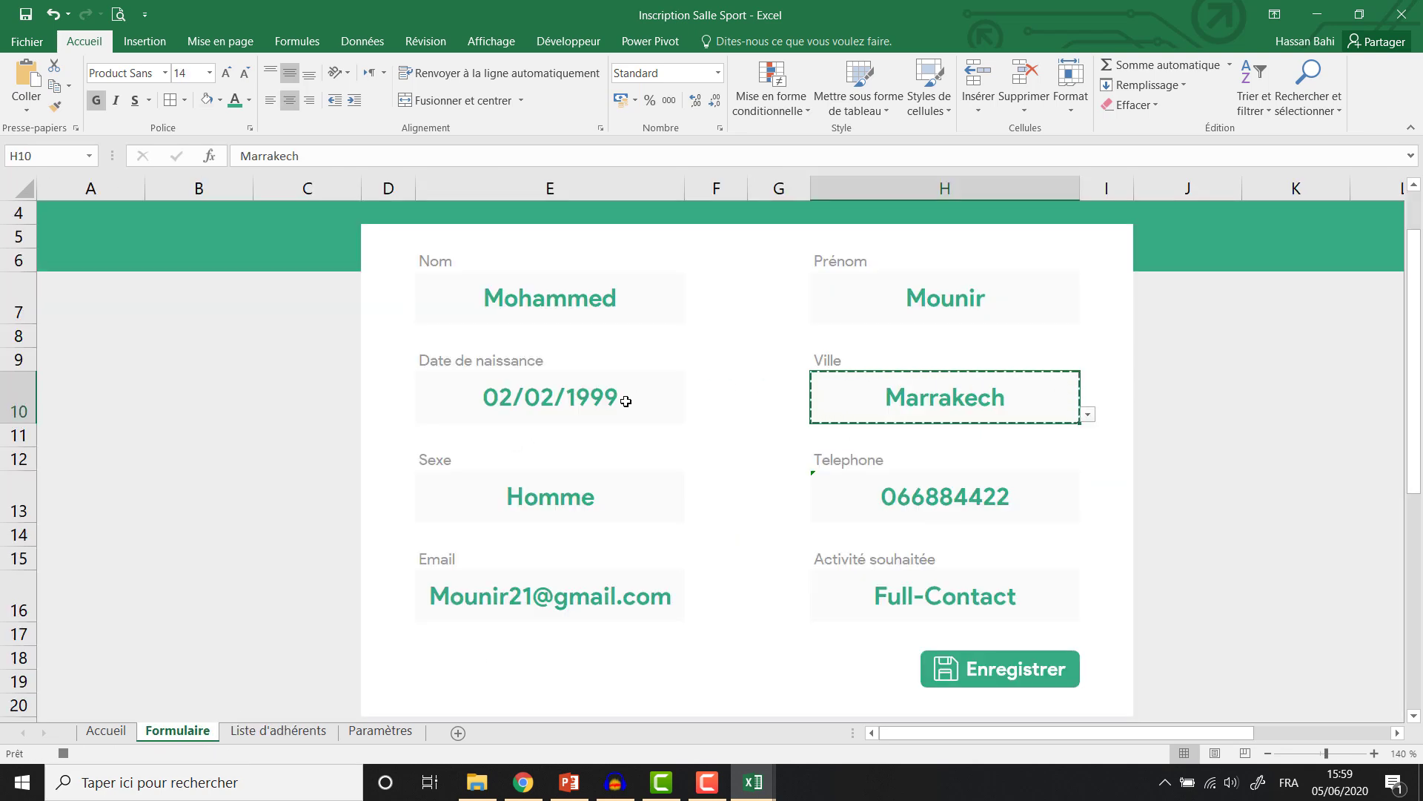
left_click(619, 399)
key("ctrl+c")
left_click(278, 731)
left_click(630, 361)
key("ctrl+v")
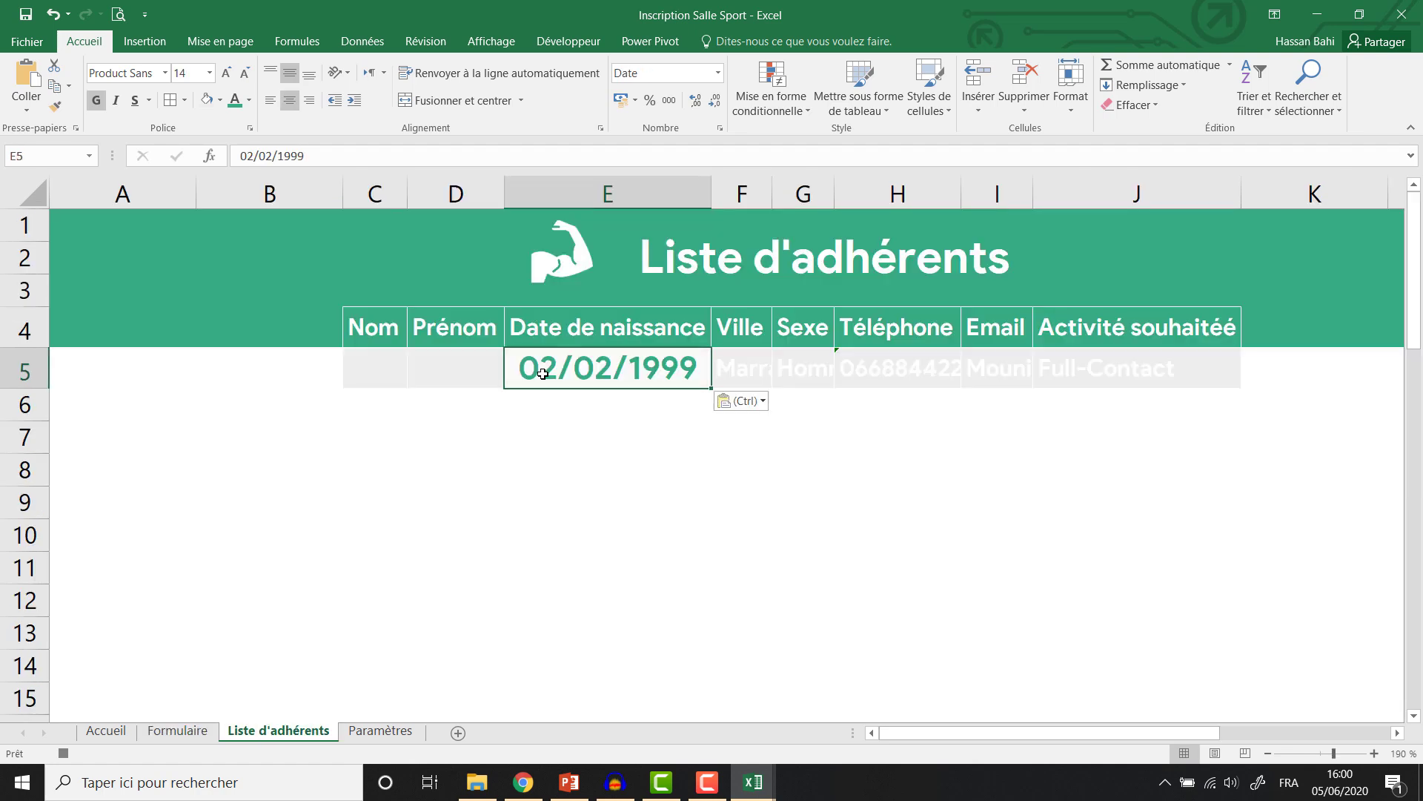
left_click(732, 400)
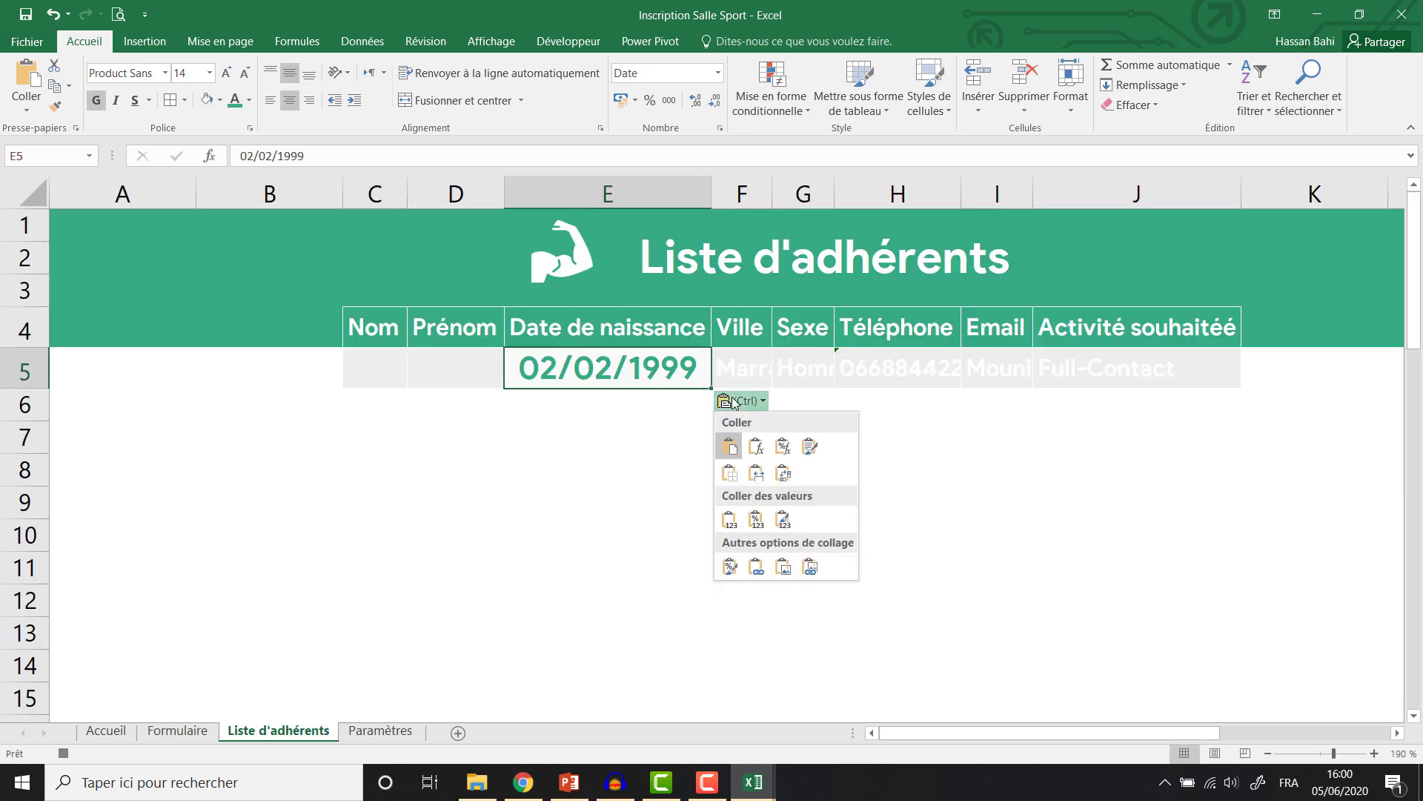
left_click(730, 519)
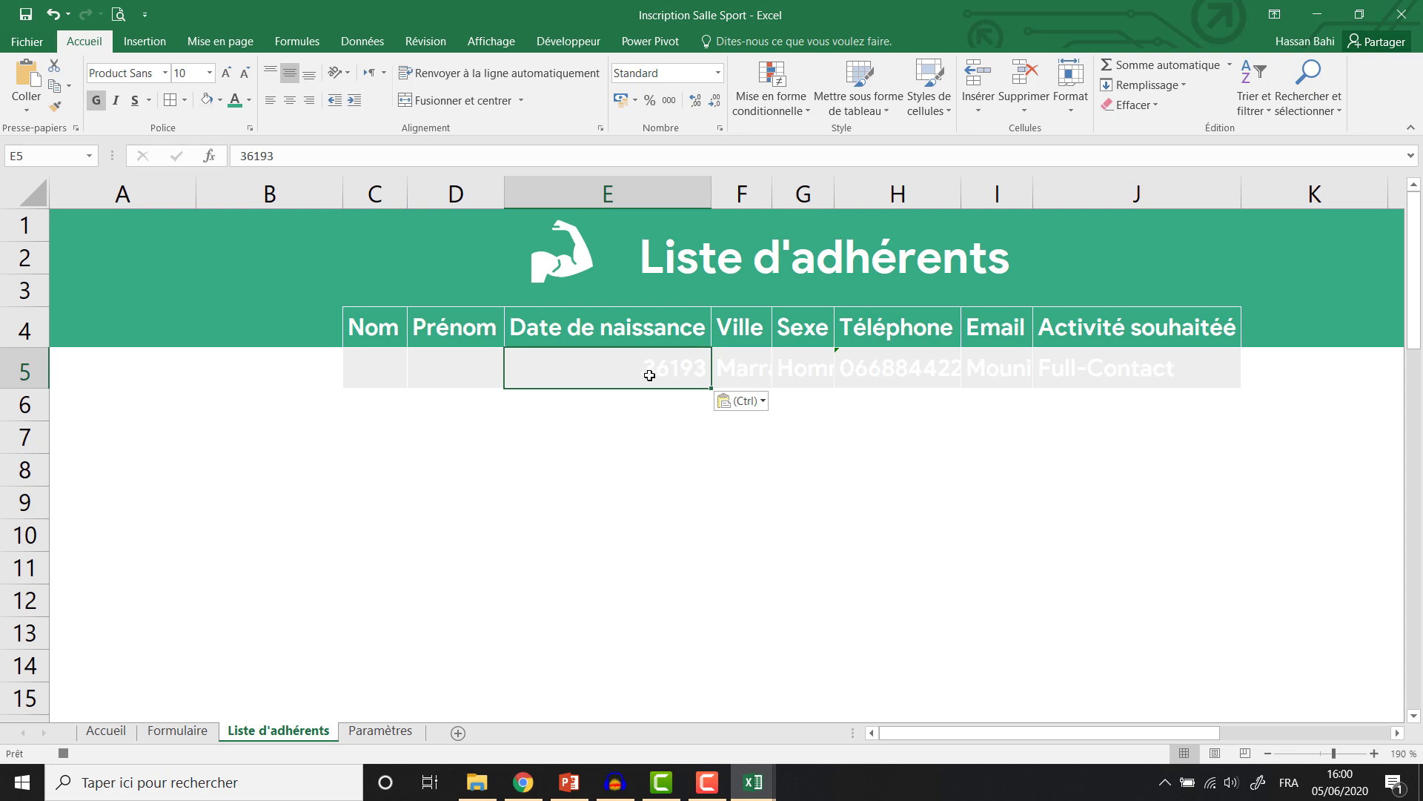
left_click(718, 73)
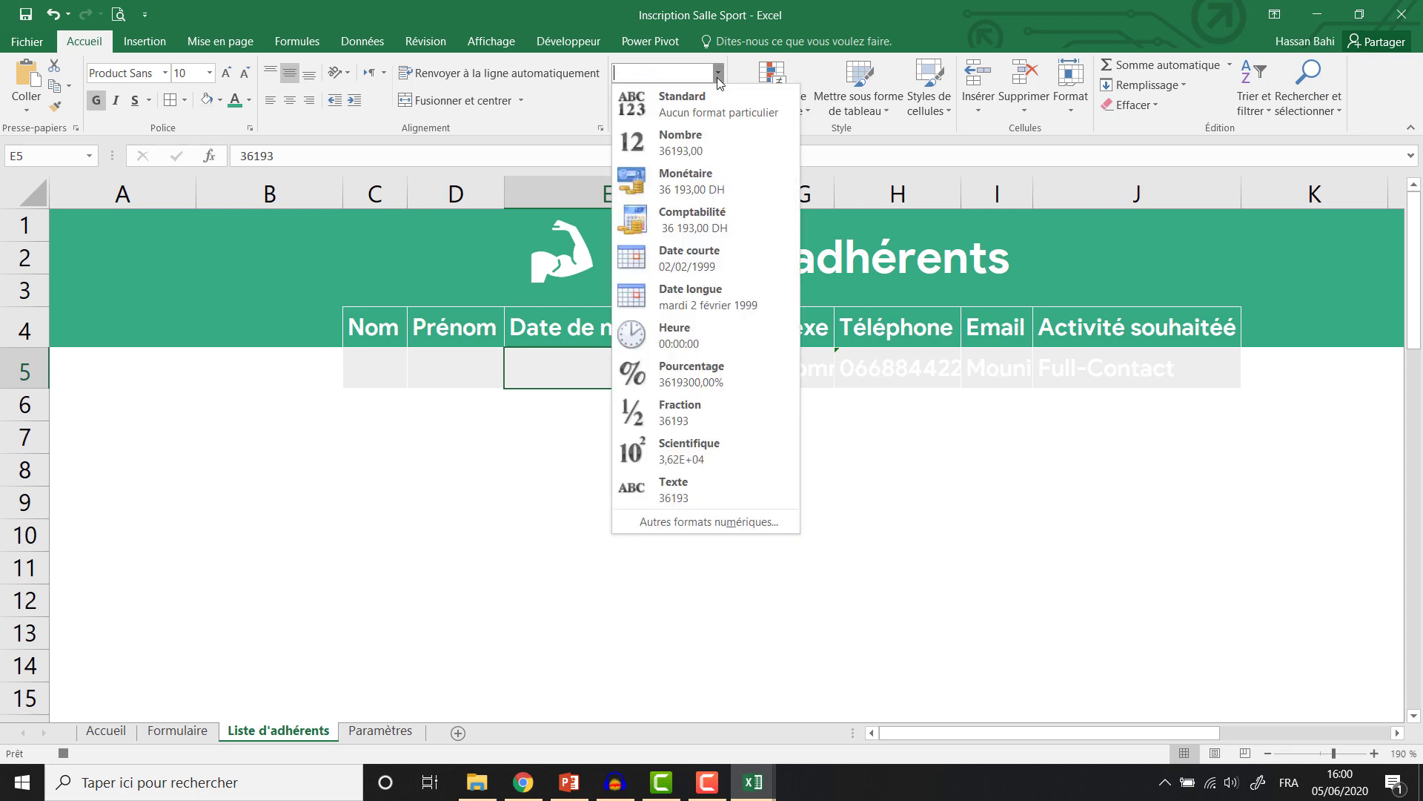
left_click(675, 260)
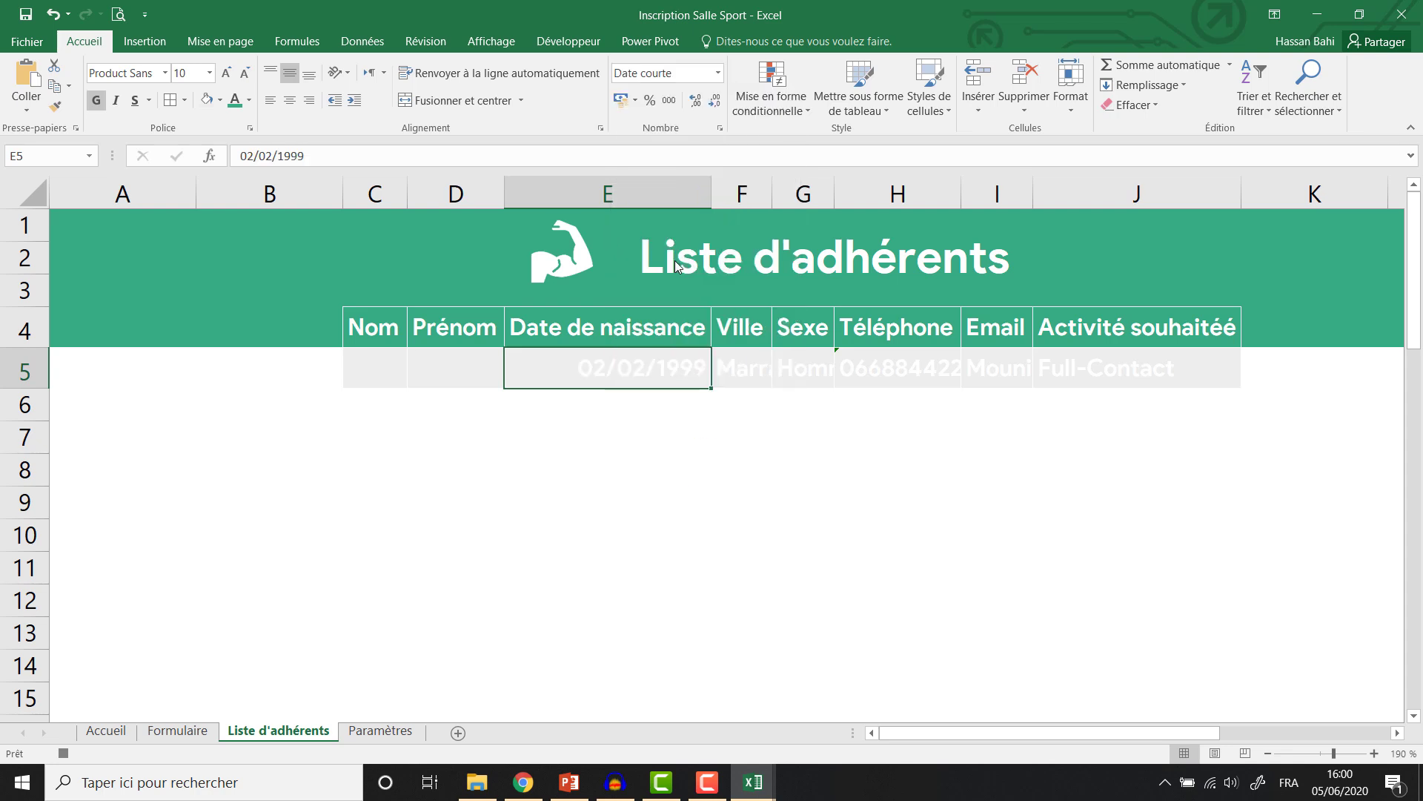
Copy the form's Prénom into D5 as a plain value.
left_click(184, 731)
left_click(967, 294)
key("ctrl+c")
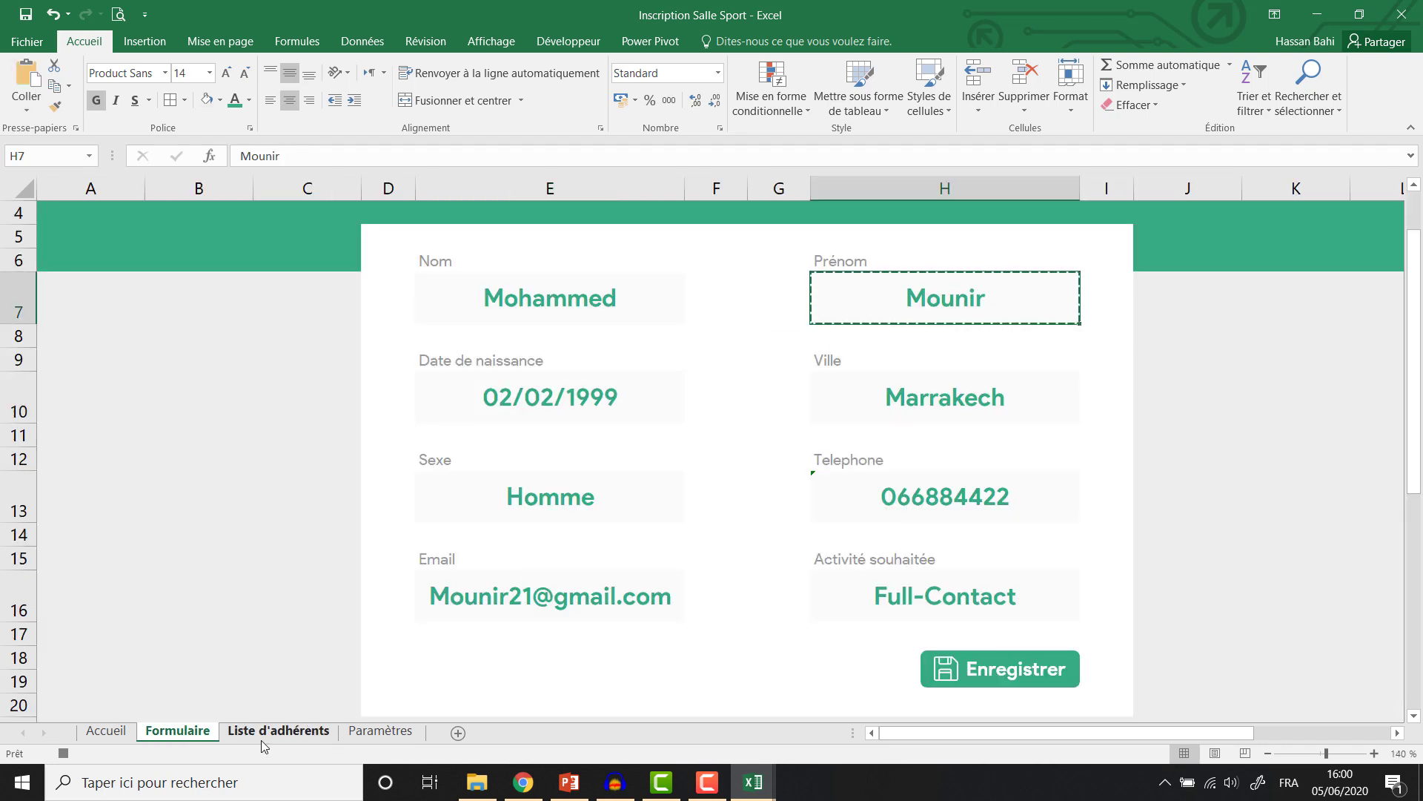
left_click(278, 731)
left_click(450, 366)
key("ctrl+v")
left_click(514, 403)
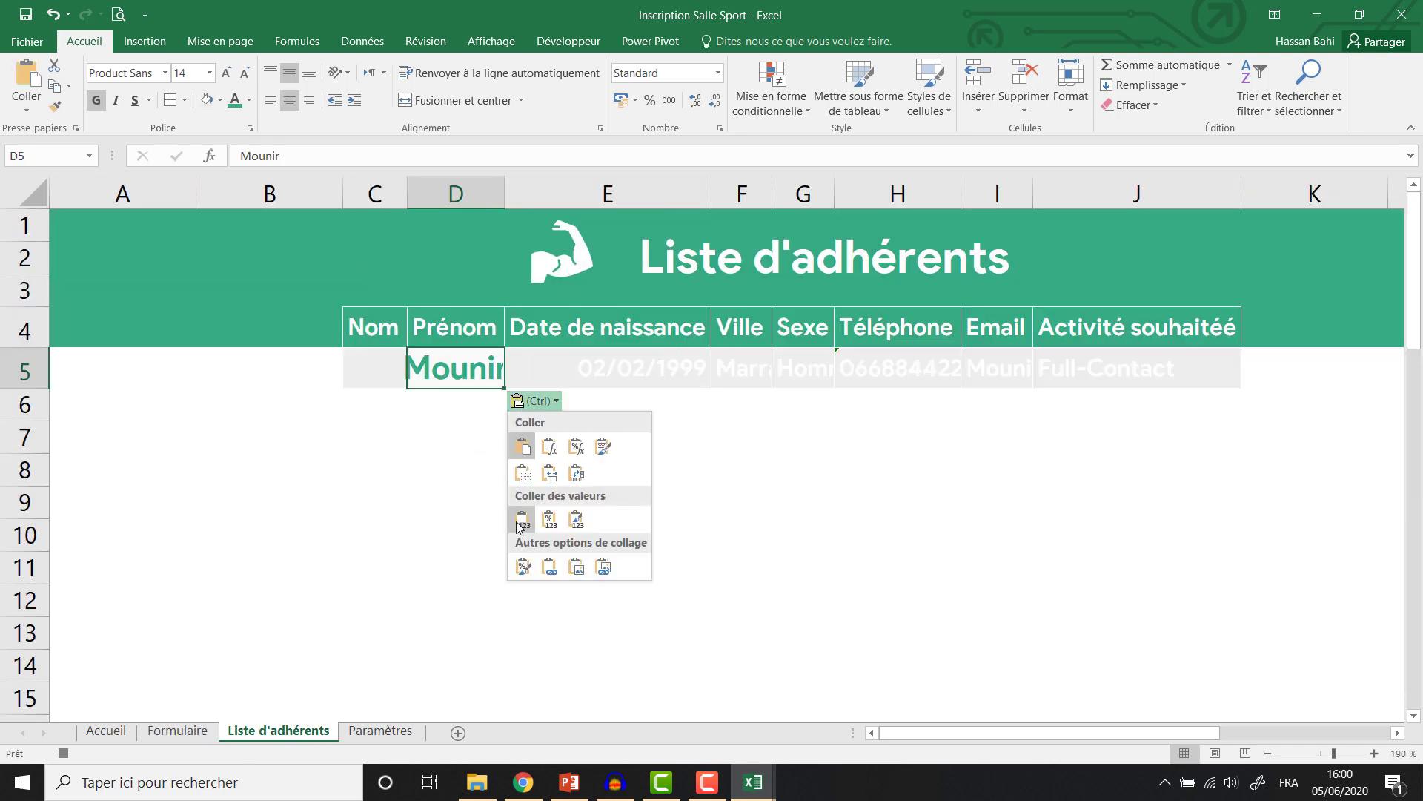
left_click(517, 519)
Copy the form's Nom into C5 as a plain value.
left_click(189, 731)
left_click(549, 292)
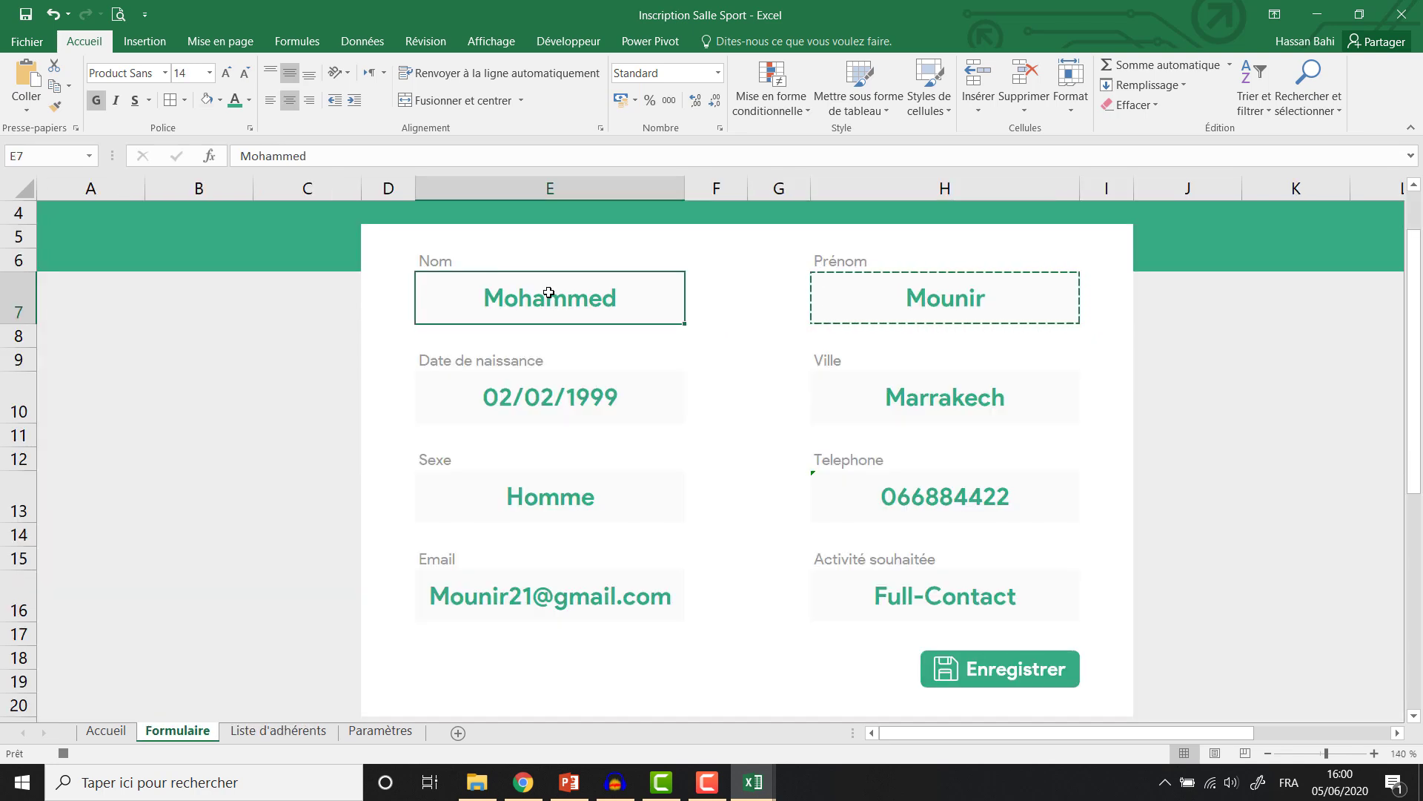
key("ctrl+c")
left_click(300, 718)
left_click(292, 733)
left_click(392, 371)
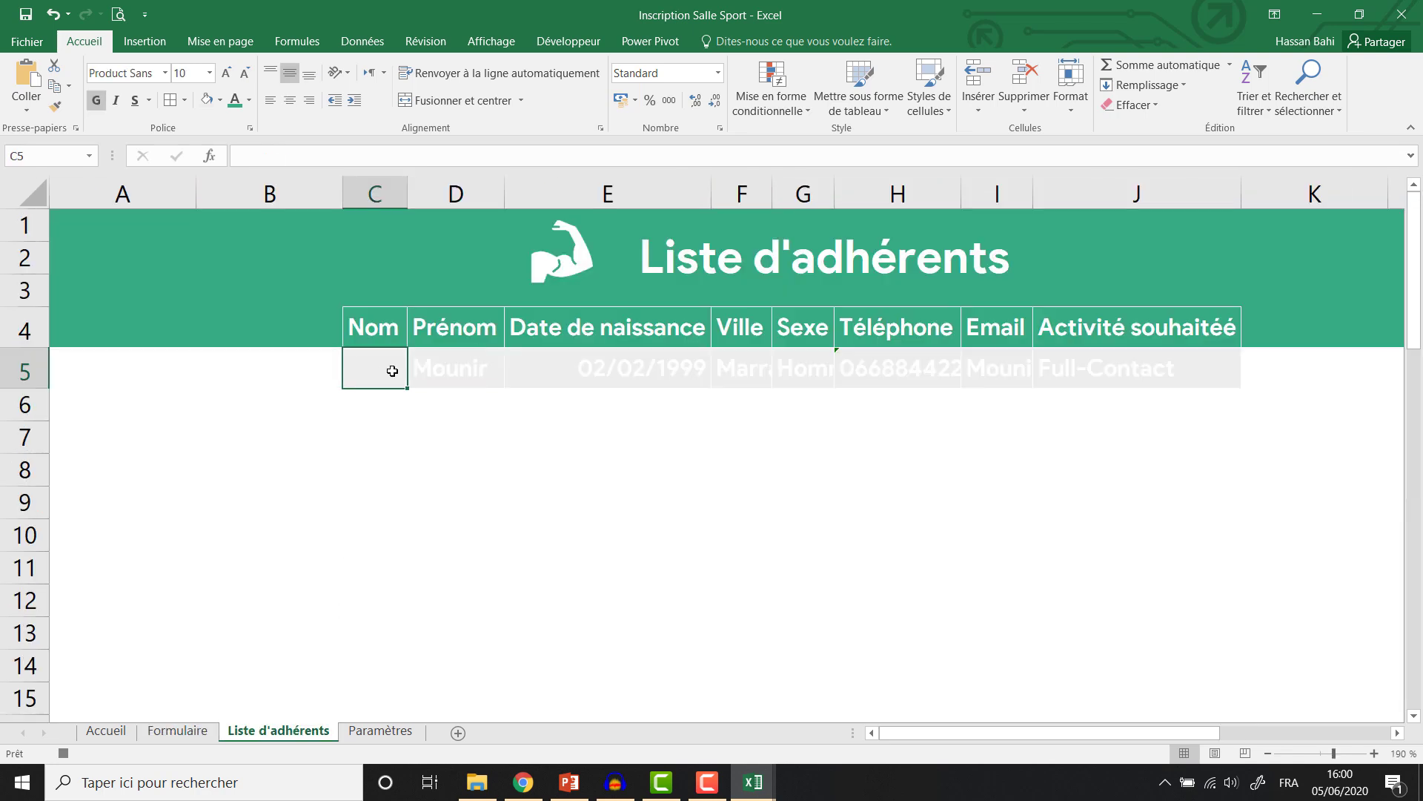
key("ctrl+v")
left_click(437, 404)
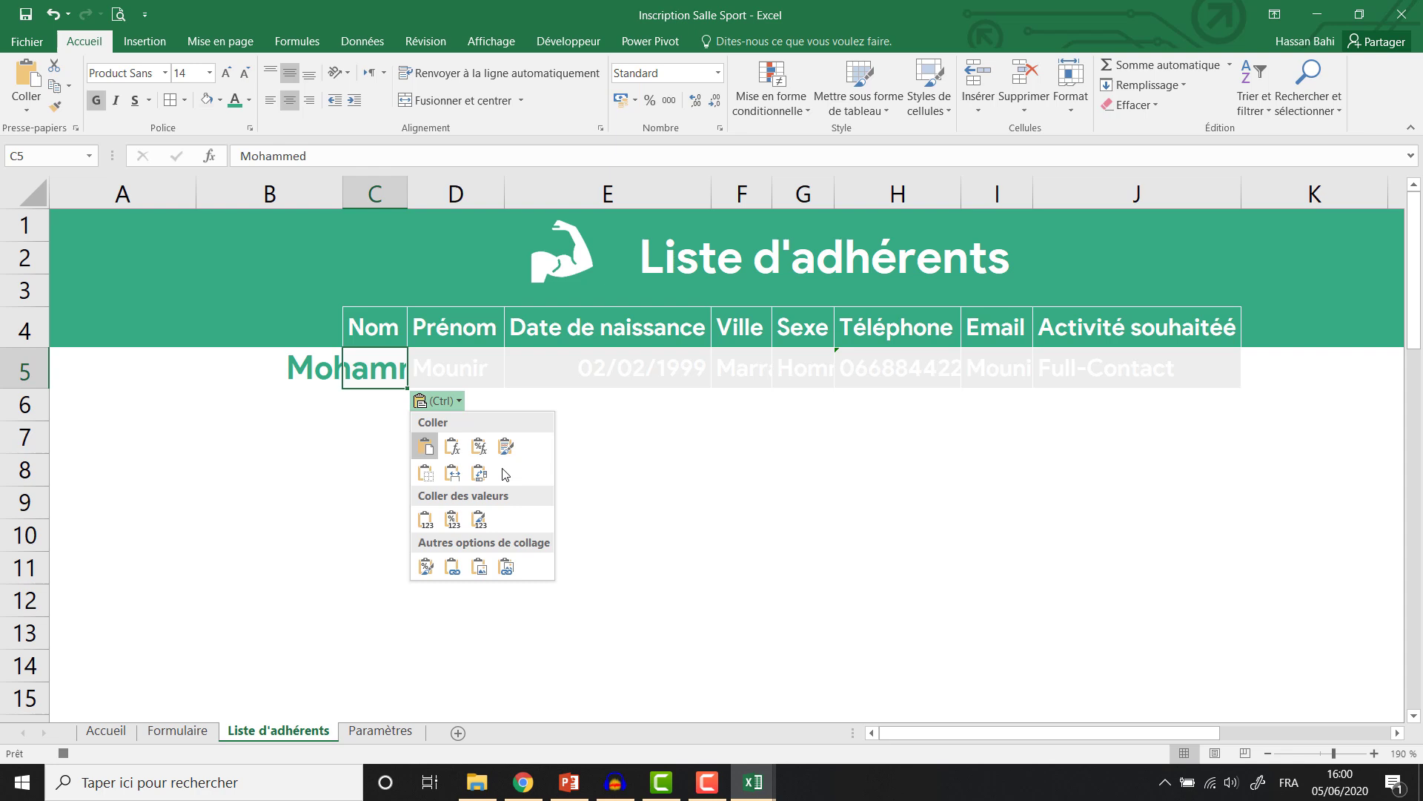
left_click(425, 519)
Make the C5:J5 entry text green at font size 9.
left_click_drag(369, 370, 1093, 368)
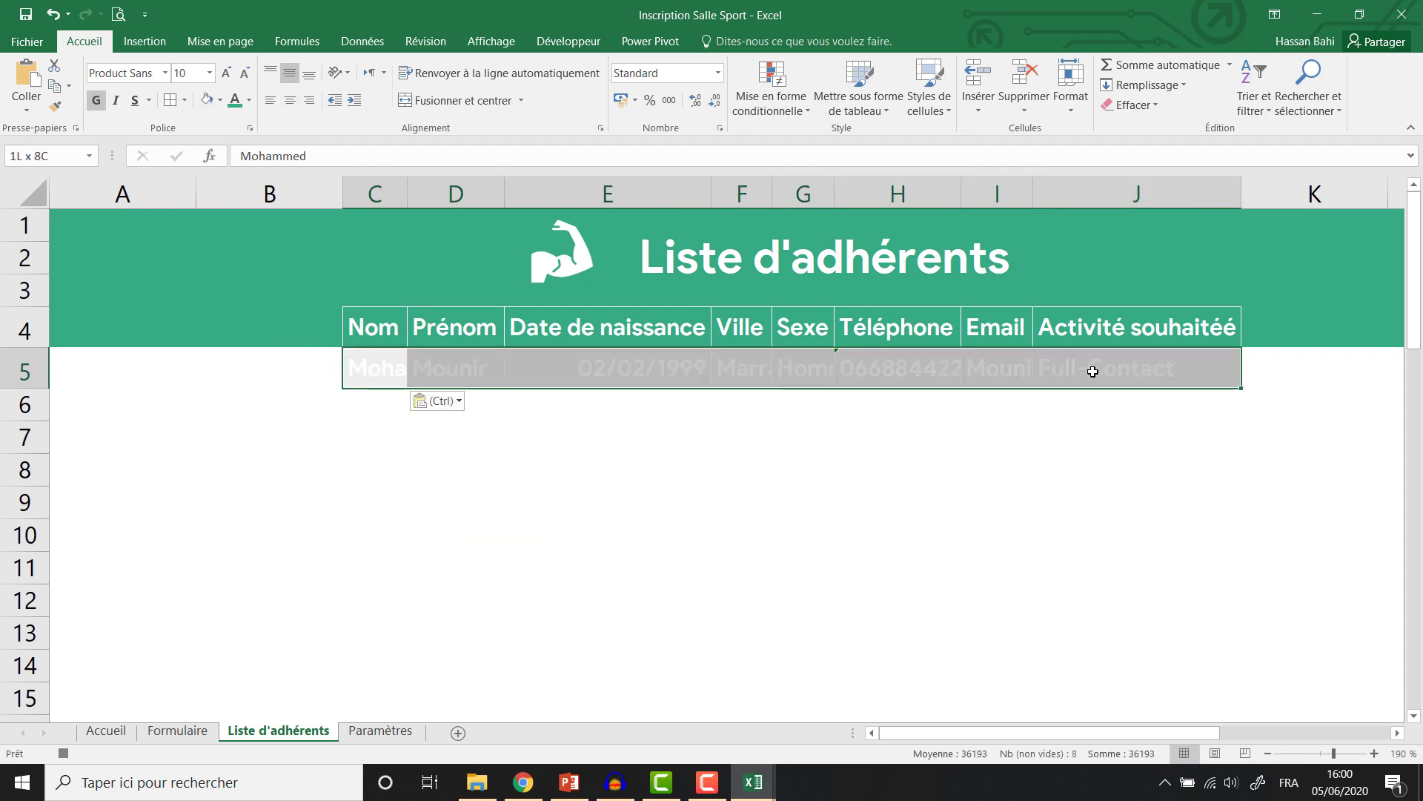
left_click(228, 78)
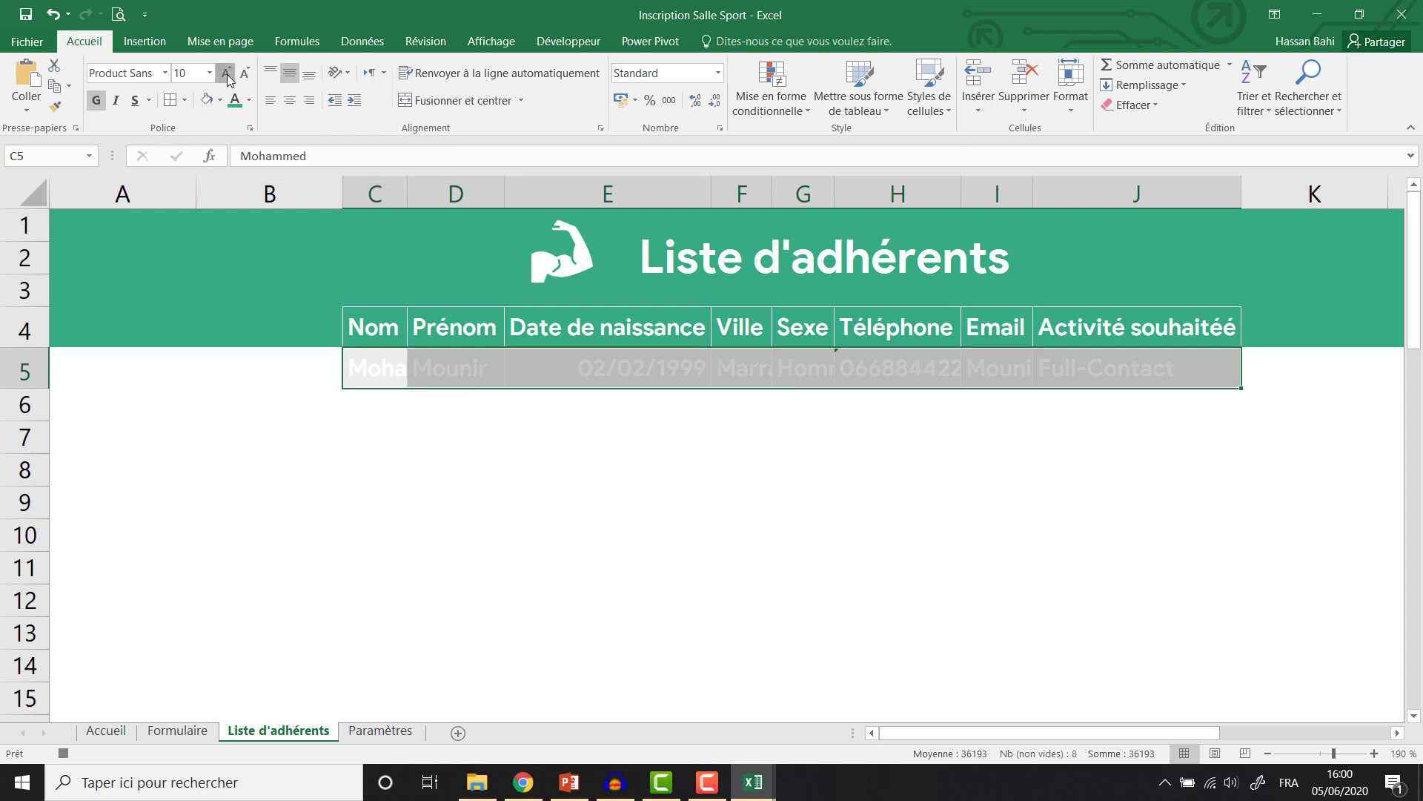
left_click(245, 76)
left_click(250, 104)
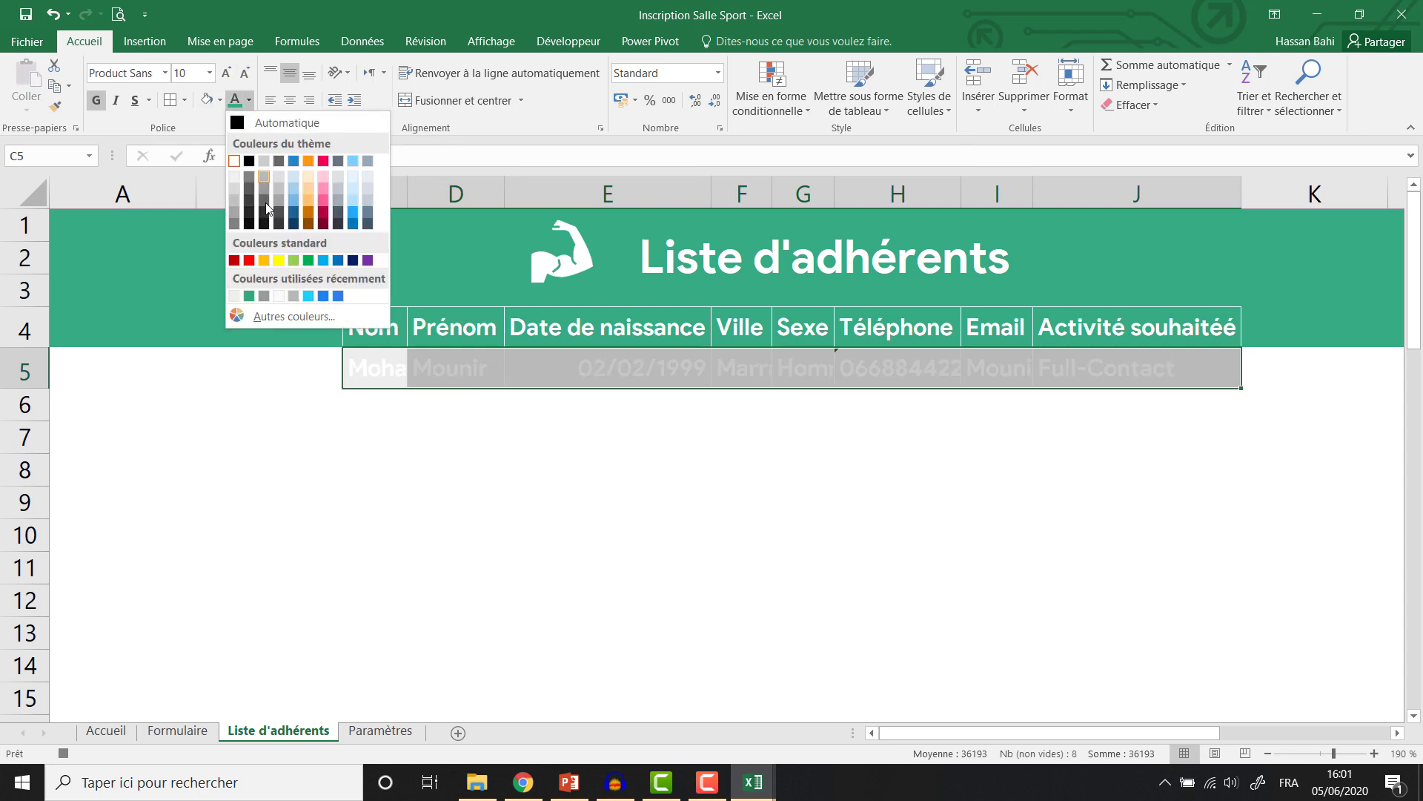
left_click(257, 301)
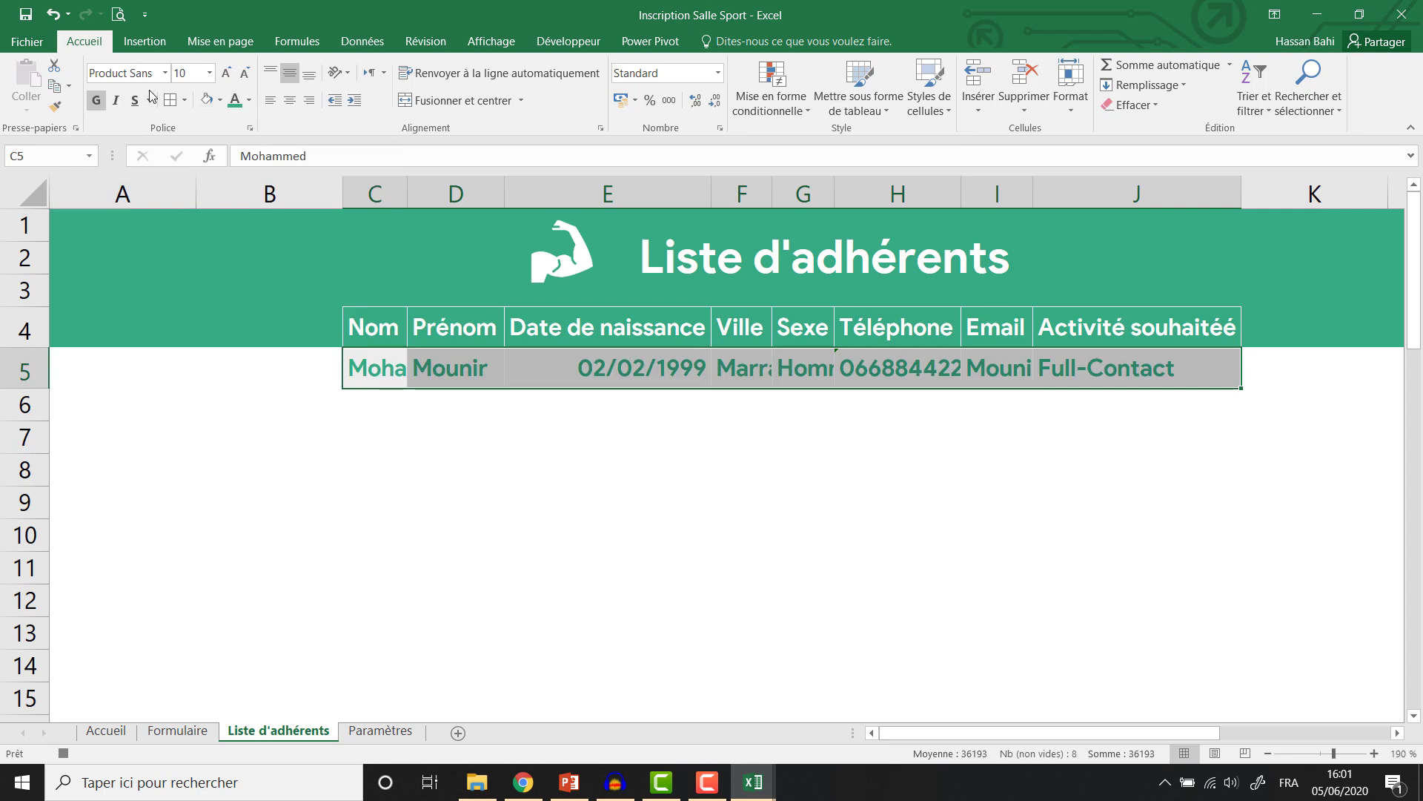
left_click(246, 75)
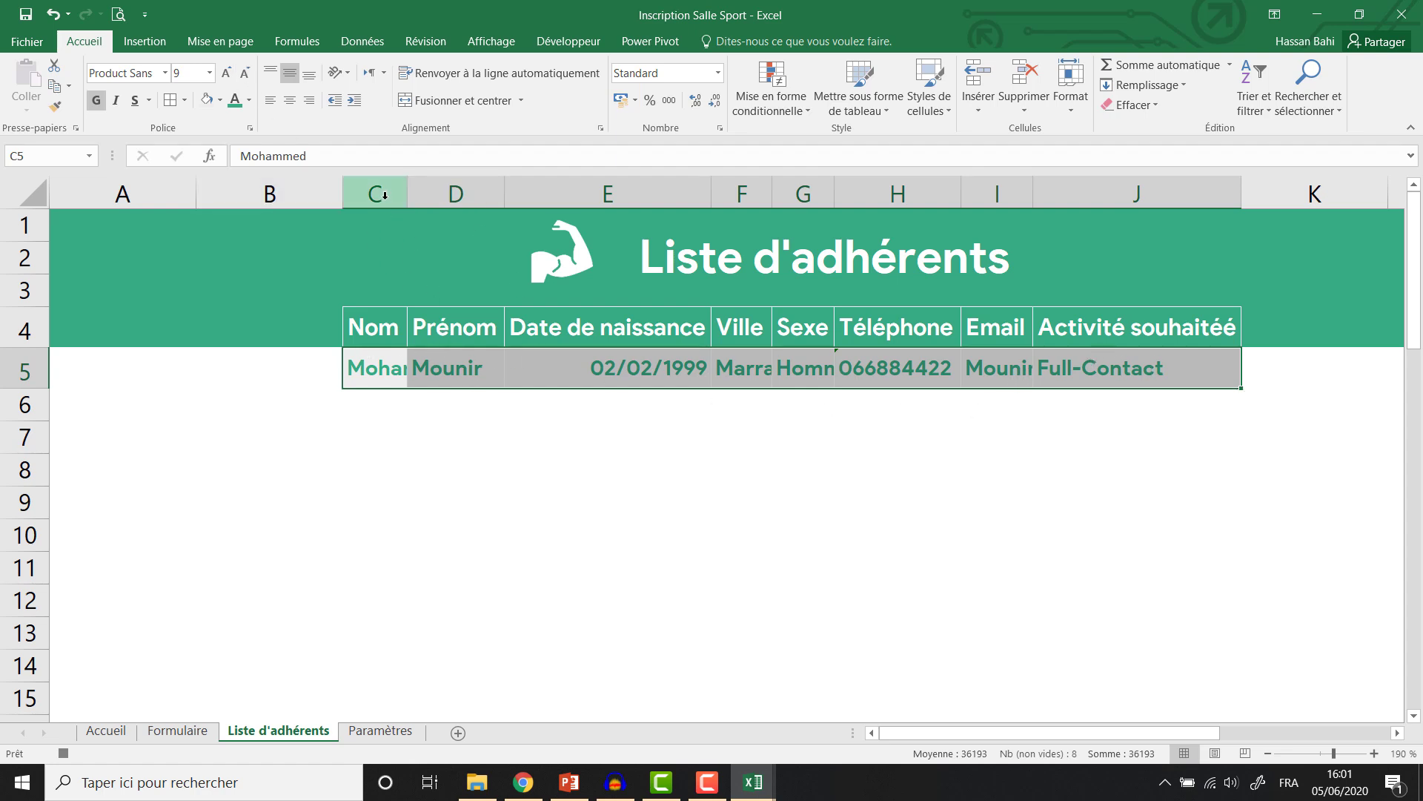
Auto-fit columns C to J, centre the row 5 entries, and return to the Formulaire.
left_click_drag(385, 193, 1136, 193)
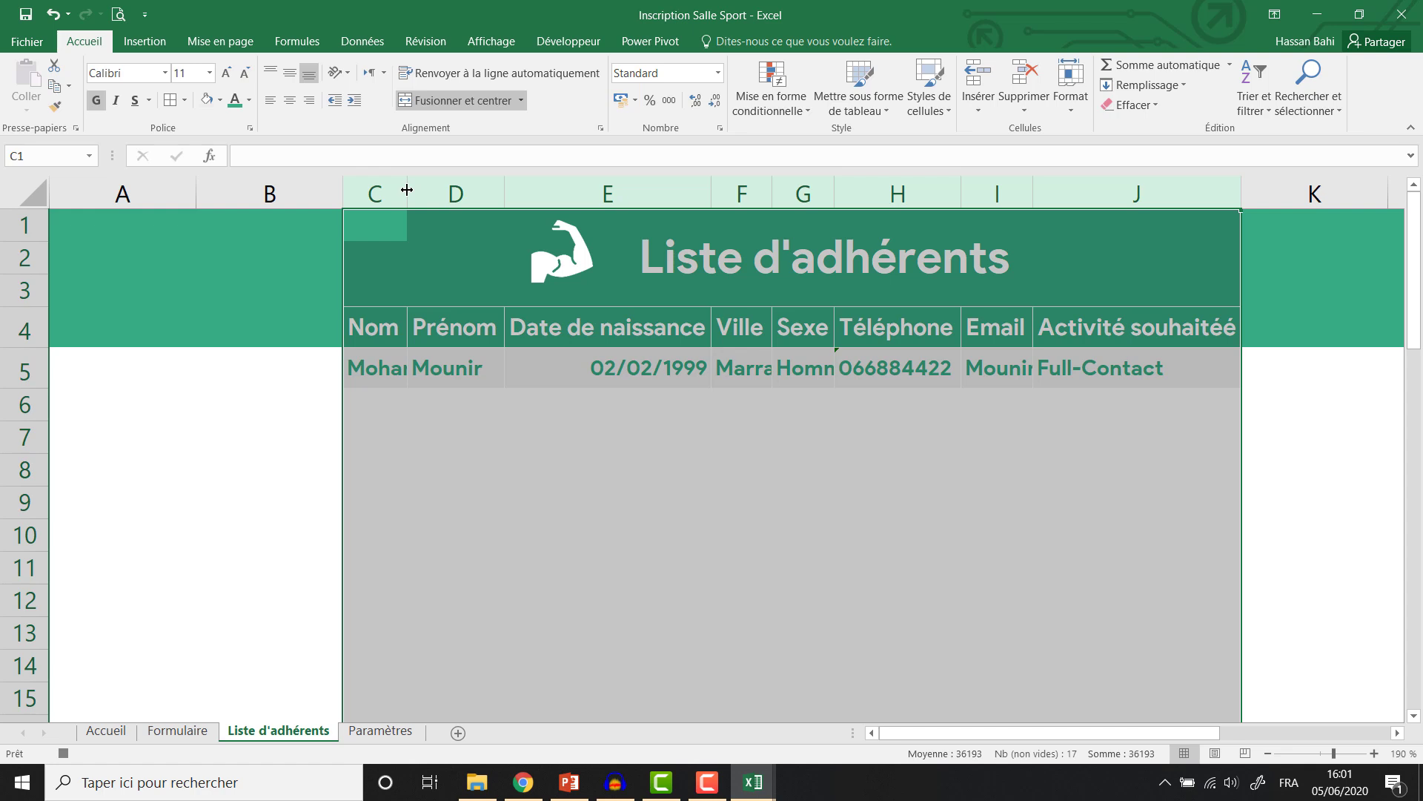
double_click(407, 190)
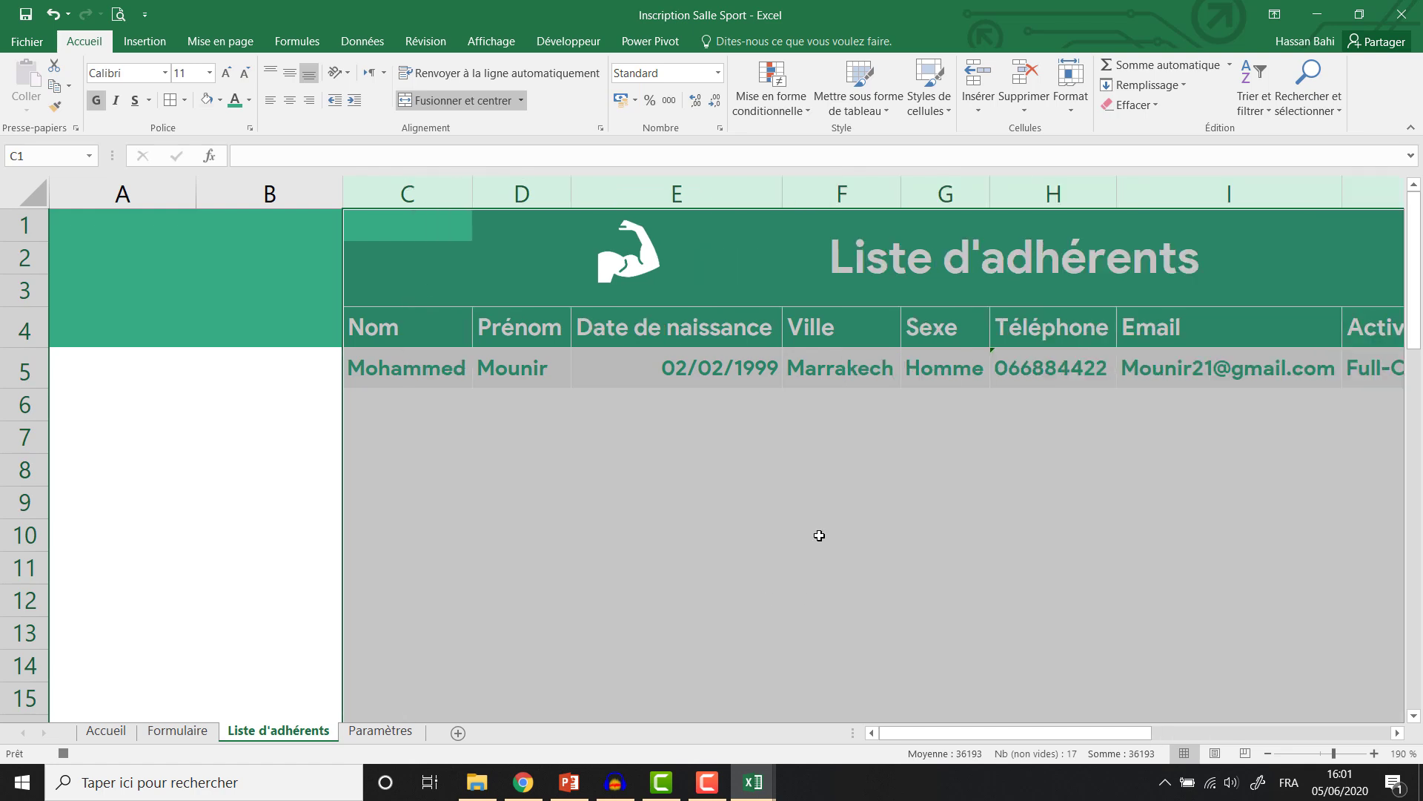
scroll(820, 536, "down", 1)
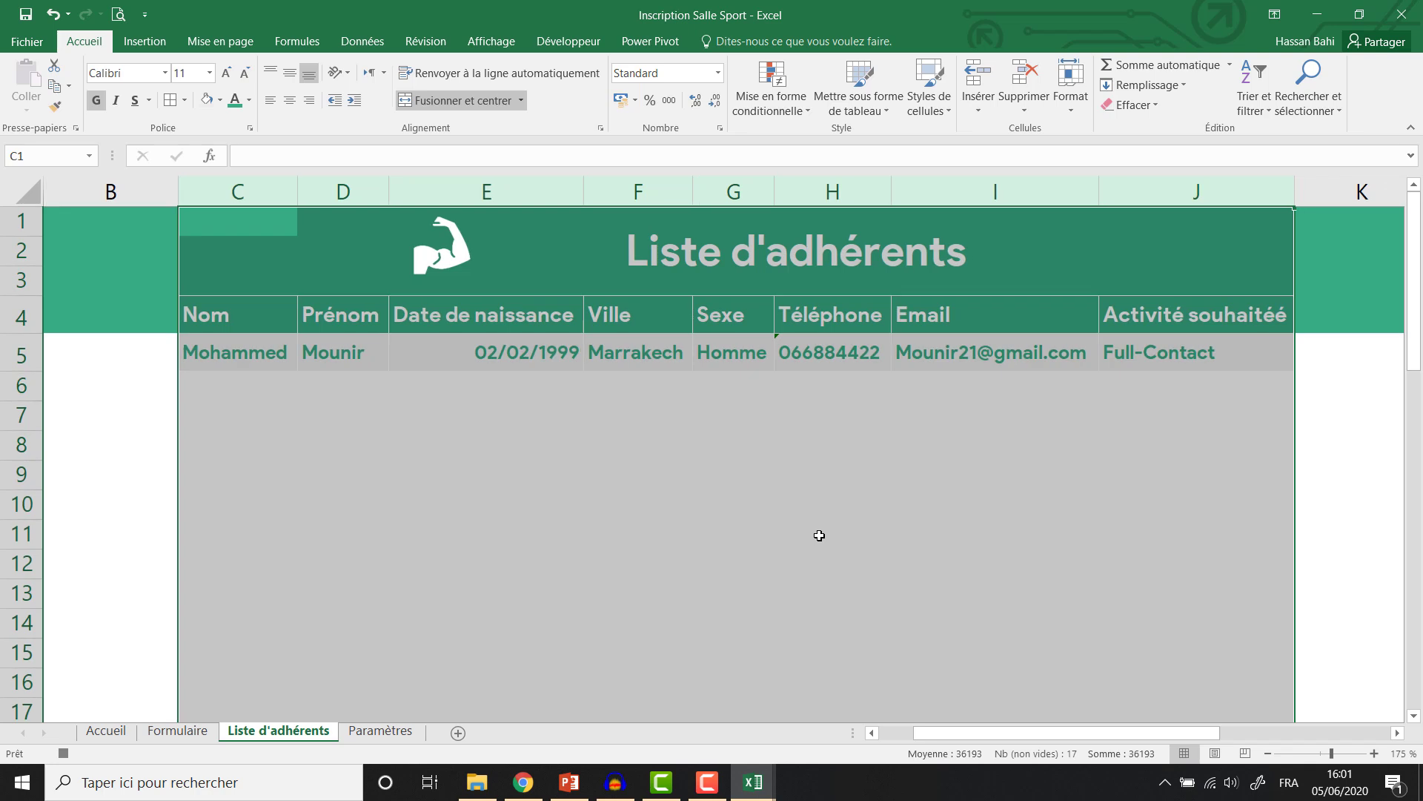
left_click_drag(226, 354, 1132, 353)
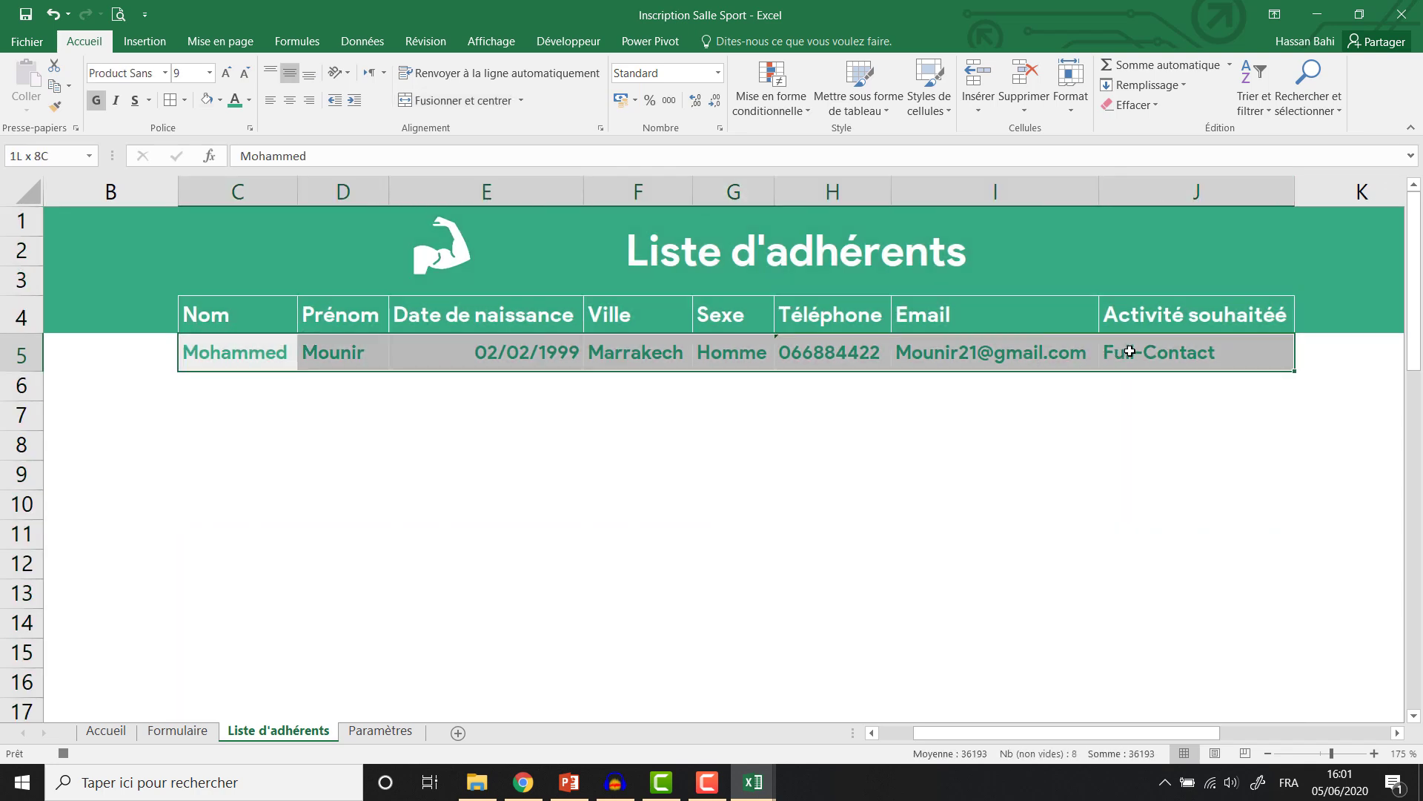
left_click(289, 108)
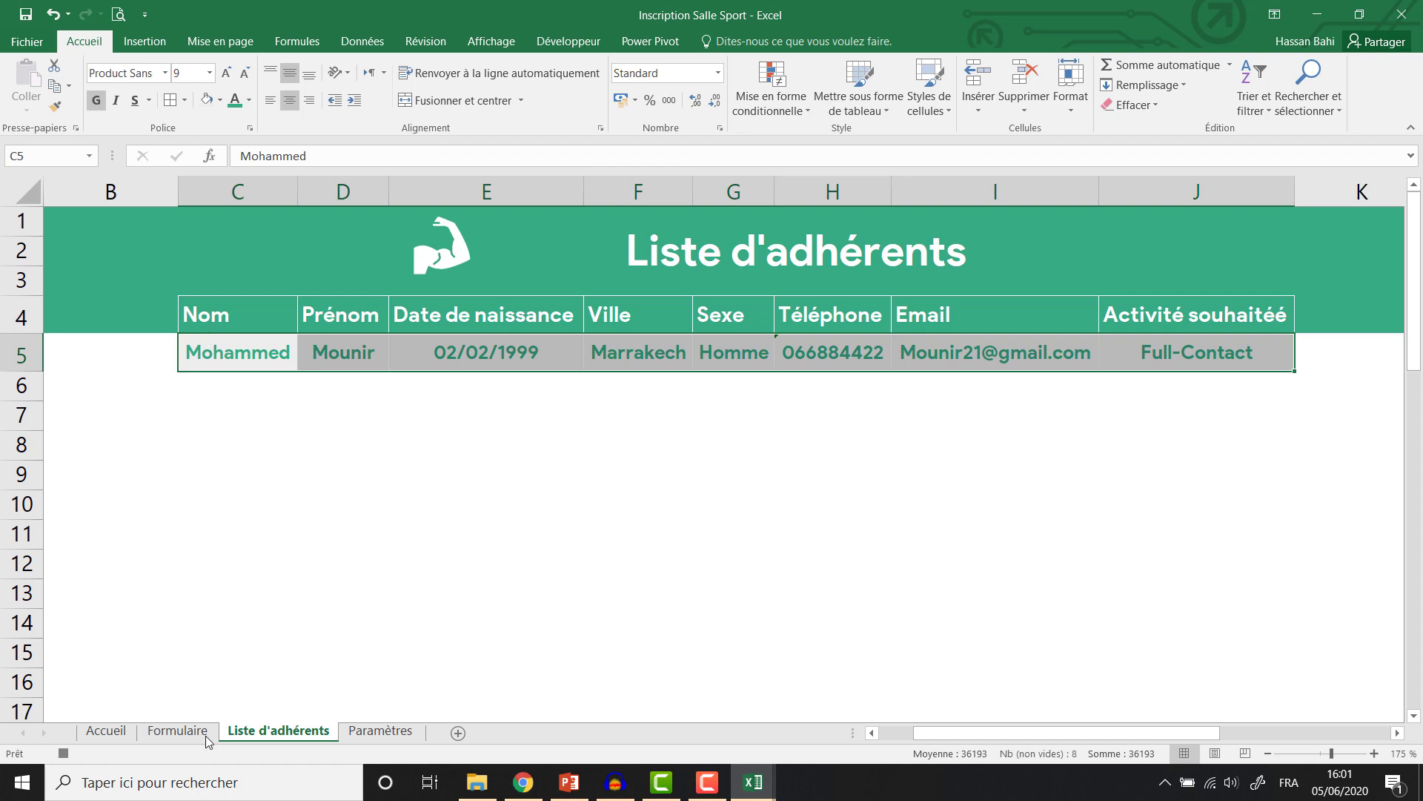
left_click(178, 731)
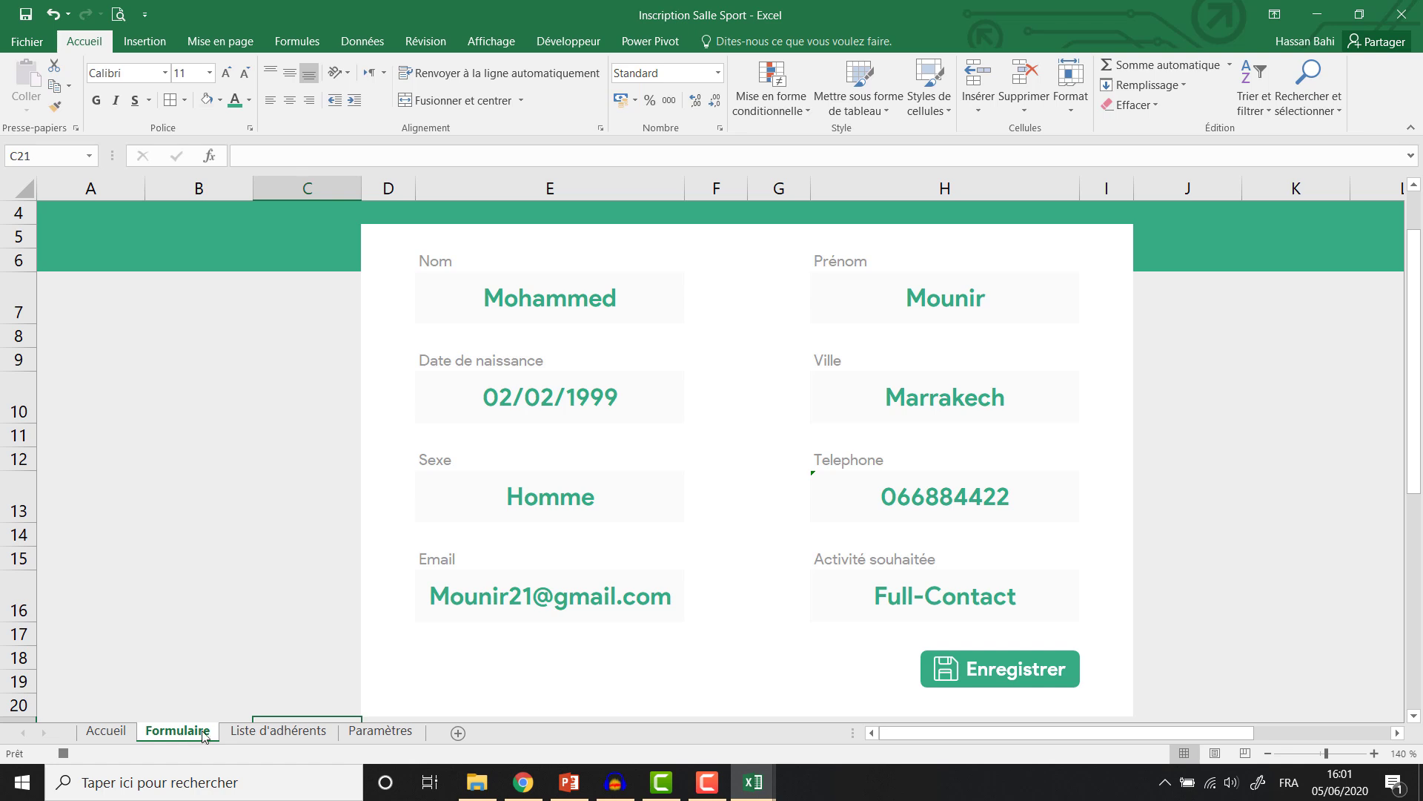
Clear the Activité souhaitée, Email, Telephone and Sexe fields on the Formulaire.
left_click(927, 599)
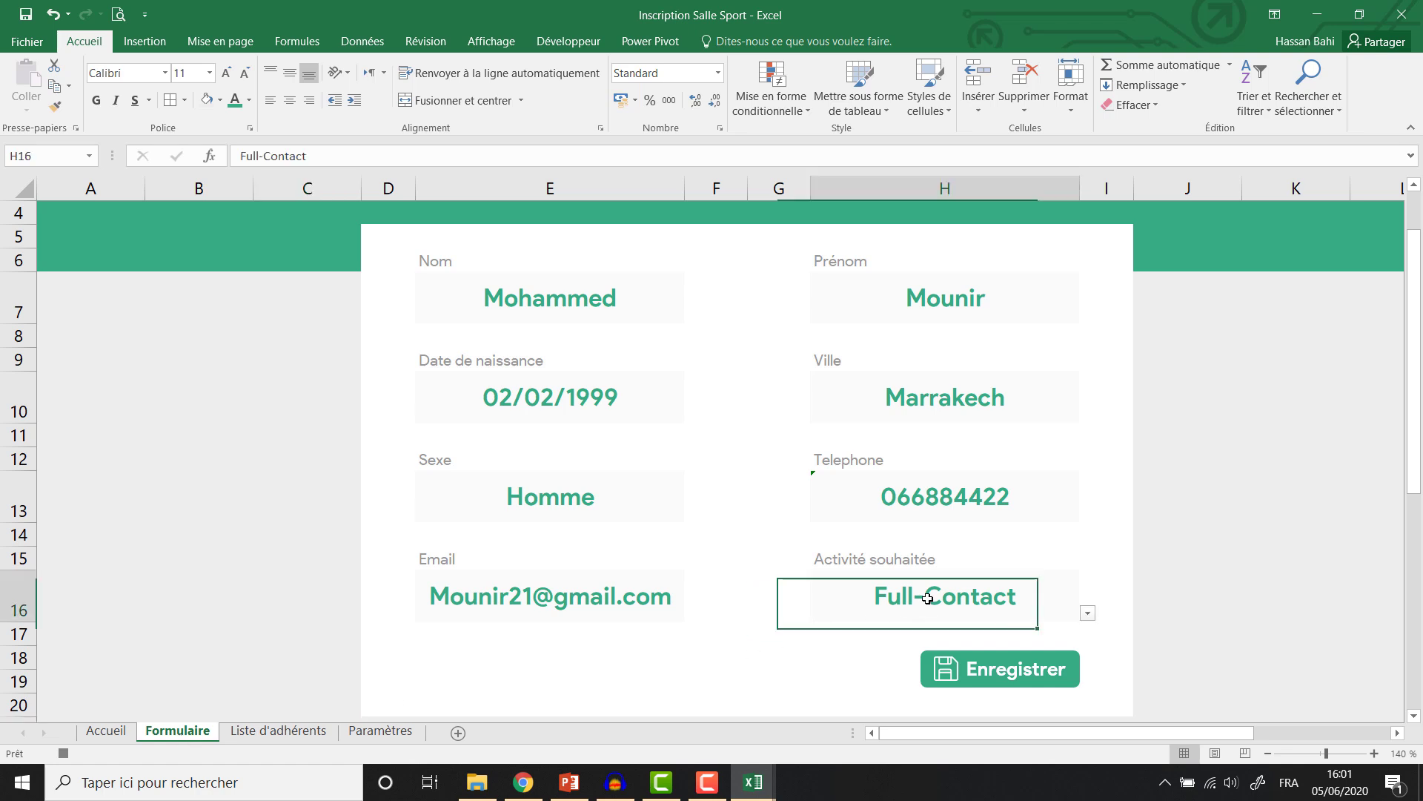
key("Delete")
left_click(681, 595)
key("Delete")
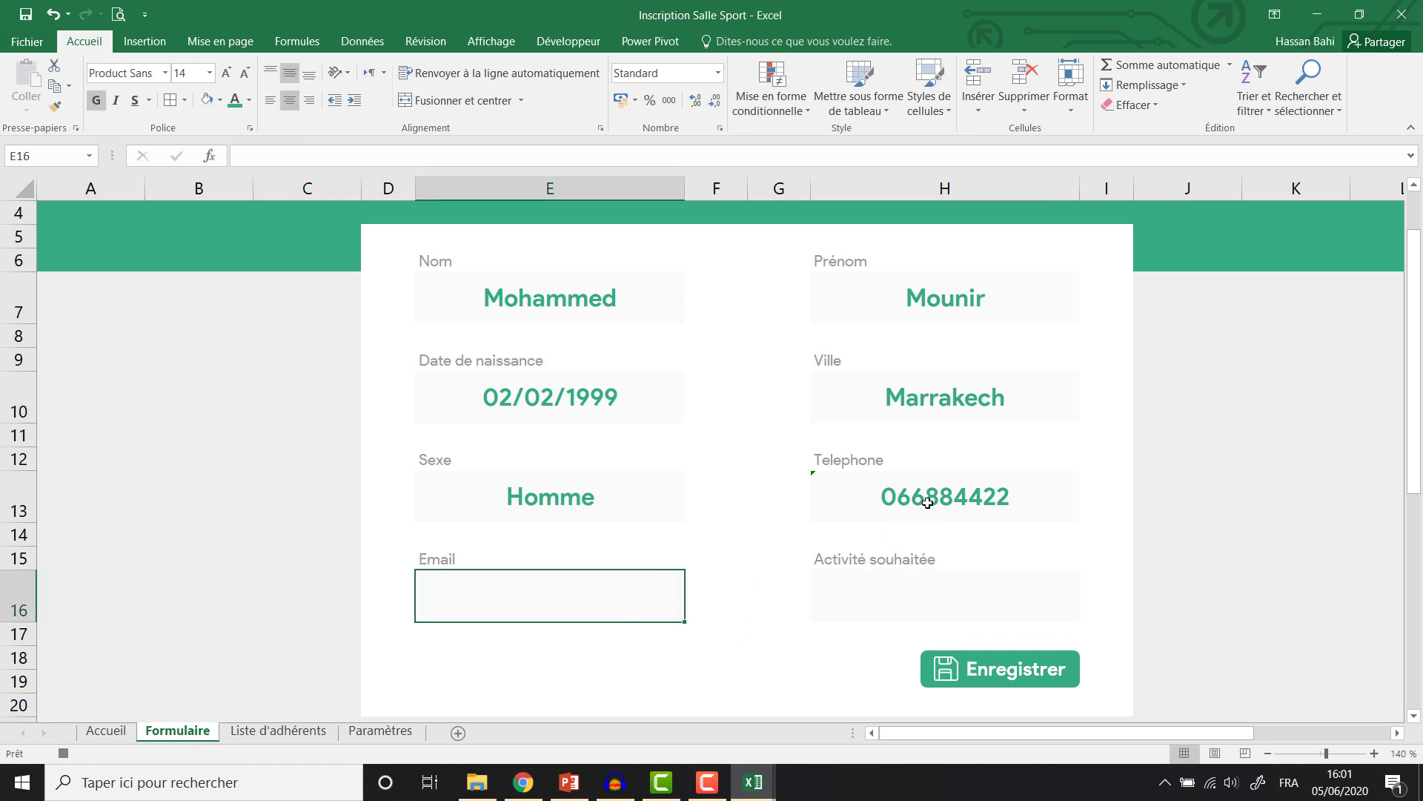
left_click(927, 502)
key("Delete")
left_click(611, 513)
key("Delete")
Clear the Ville, Date de naissance, Prénom and Nom fields.
left_click(940, 401)
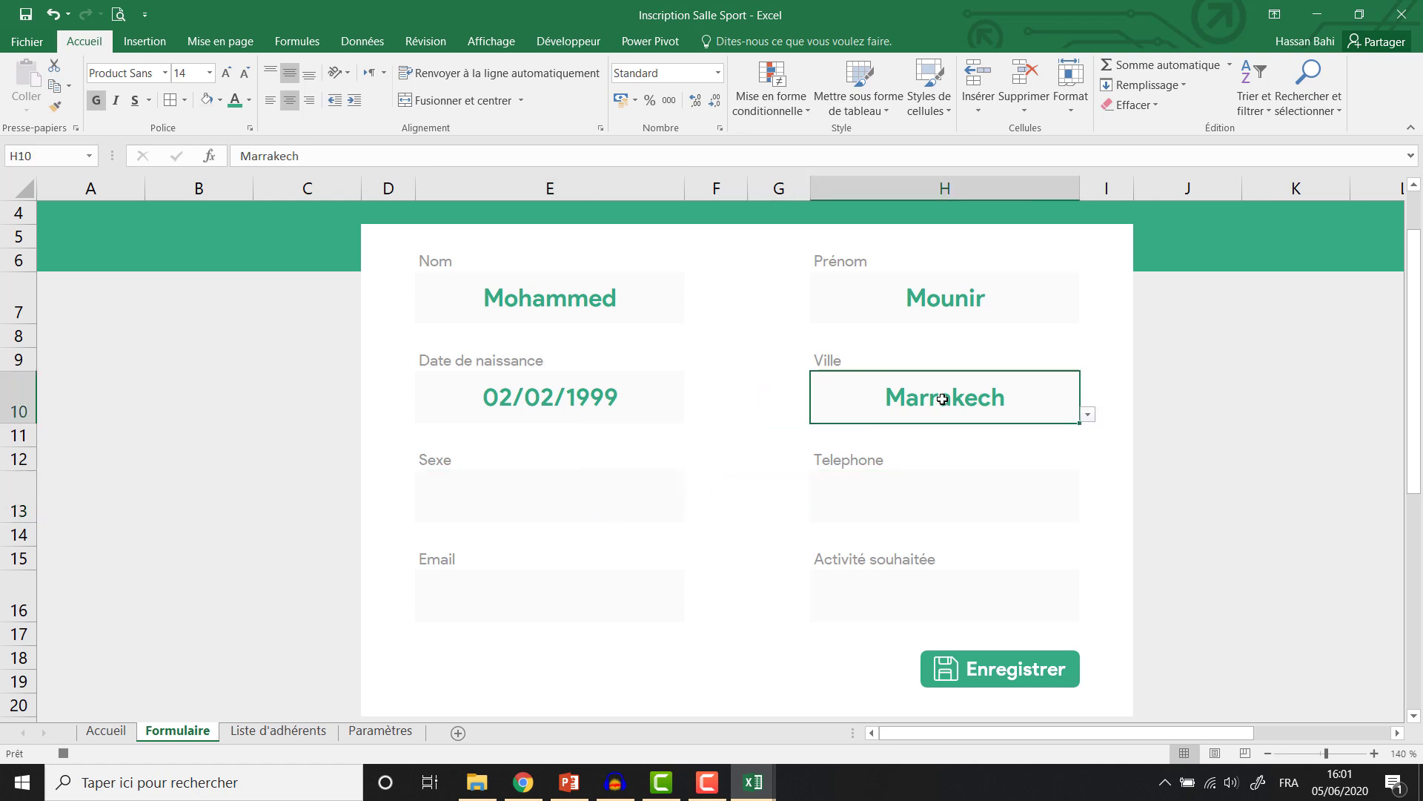
key("Delete")
left_click(598, 375)
key("Delete")
left_click(932, 281)
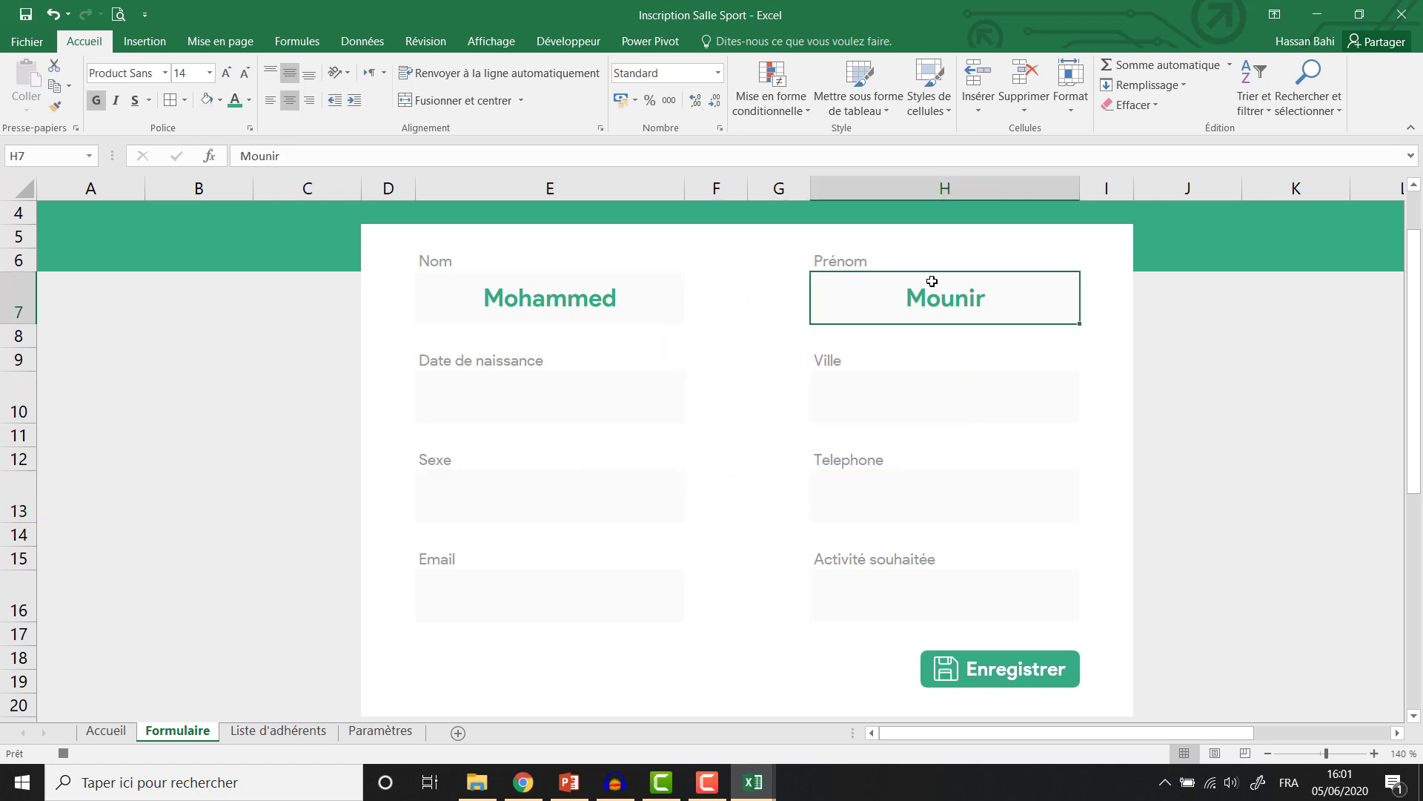
key("Delete")
left_click(553, 307)
key("Delete")
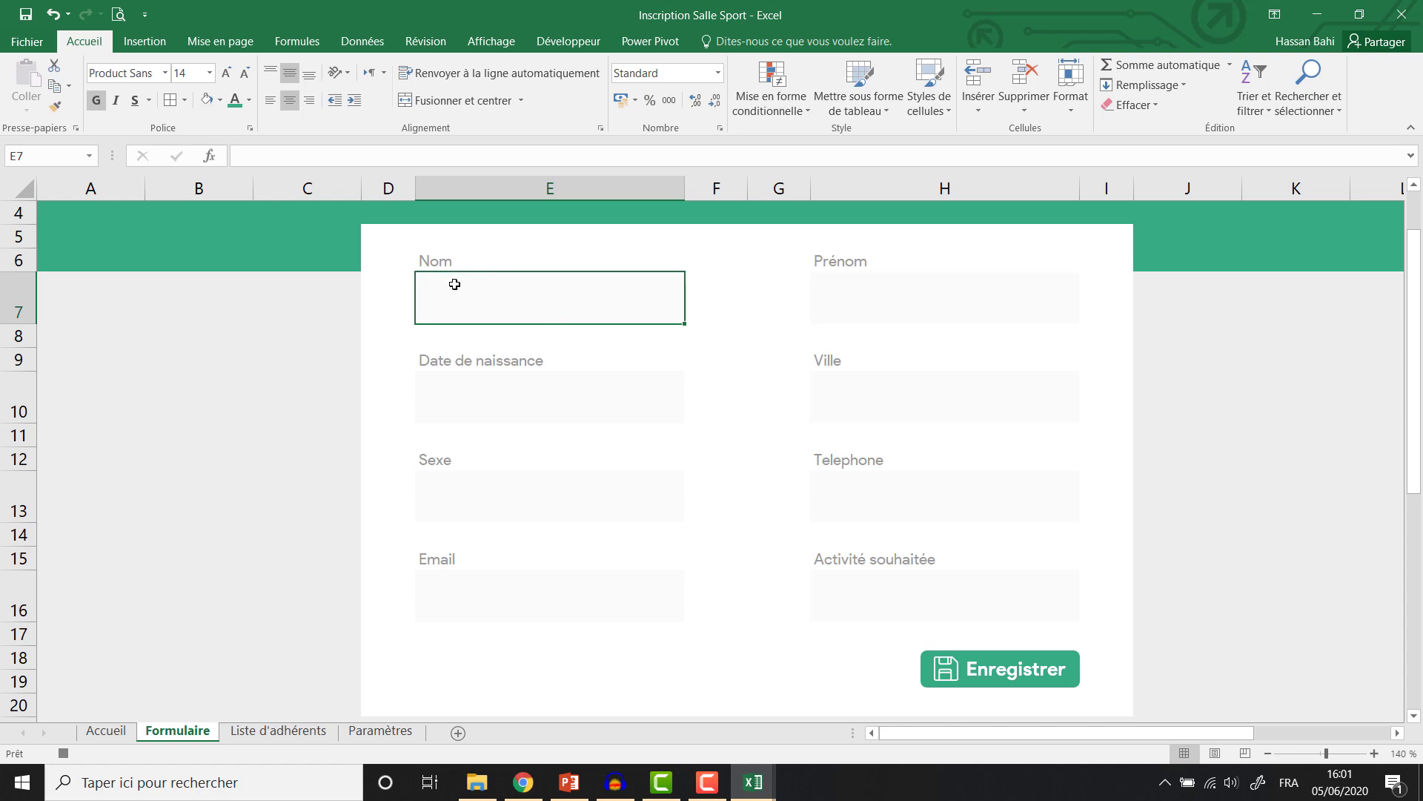
left_click(561, 44)
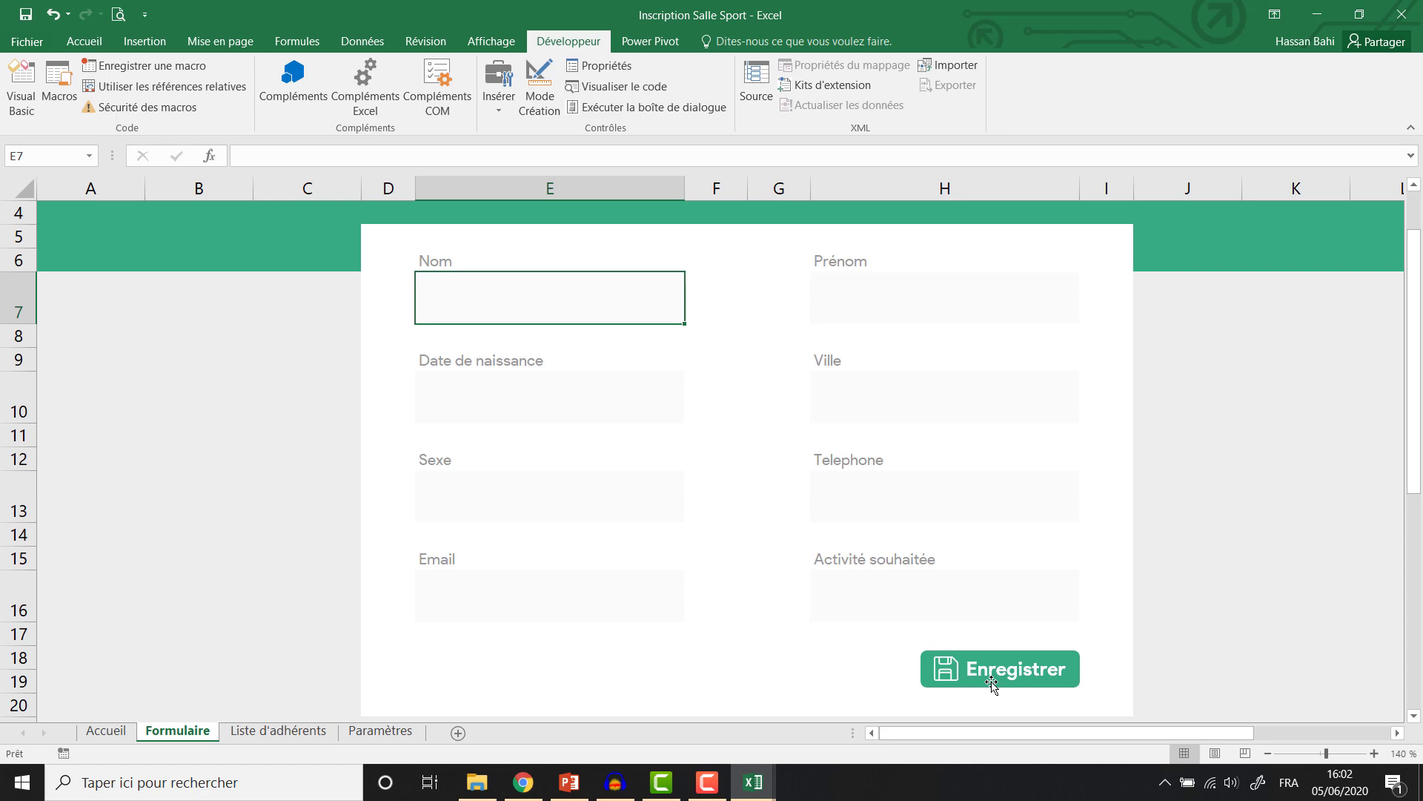
Assign the EnregistrerAdherent macro to the Enregistrer shape via Affecter une macro.
right_click(992, 684)
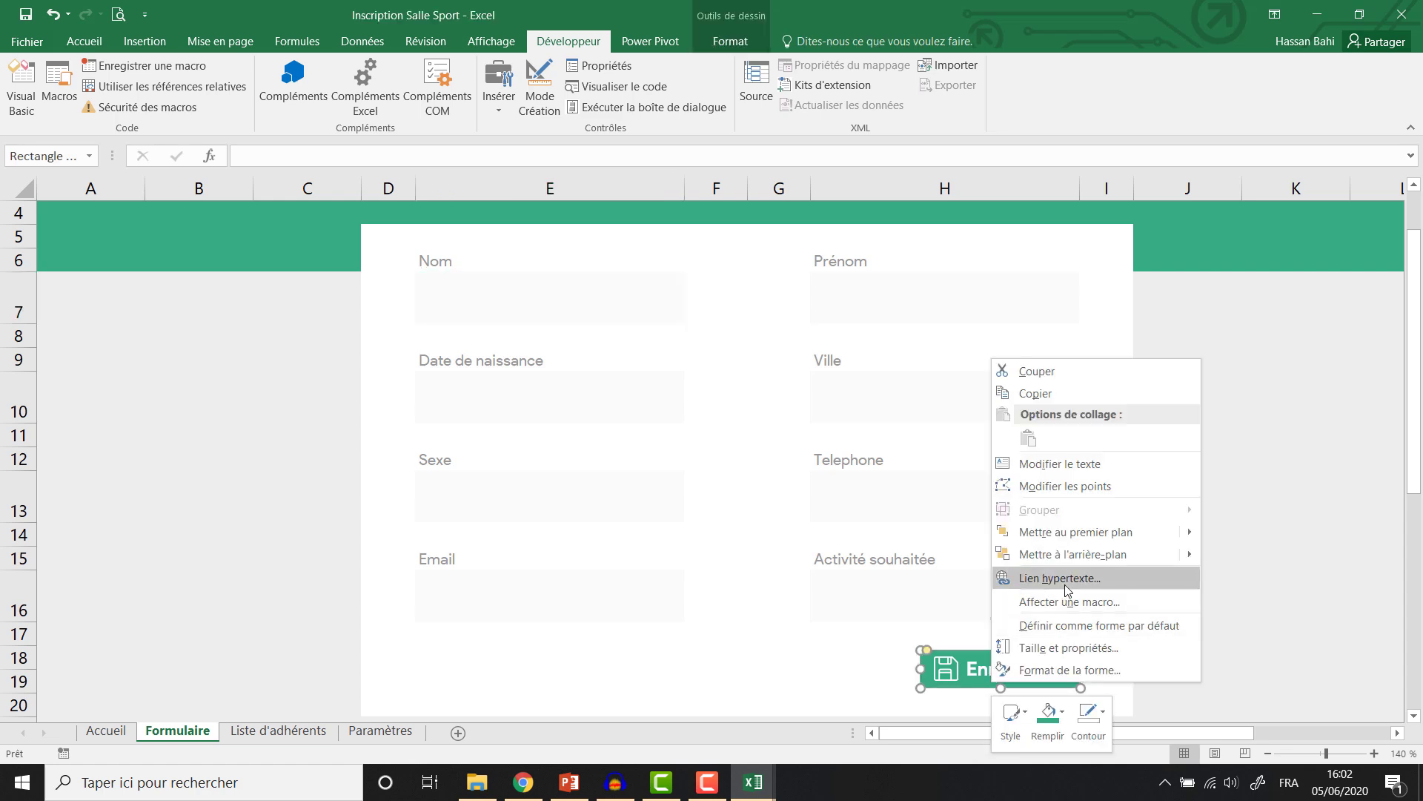
left_click(1068, 601)
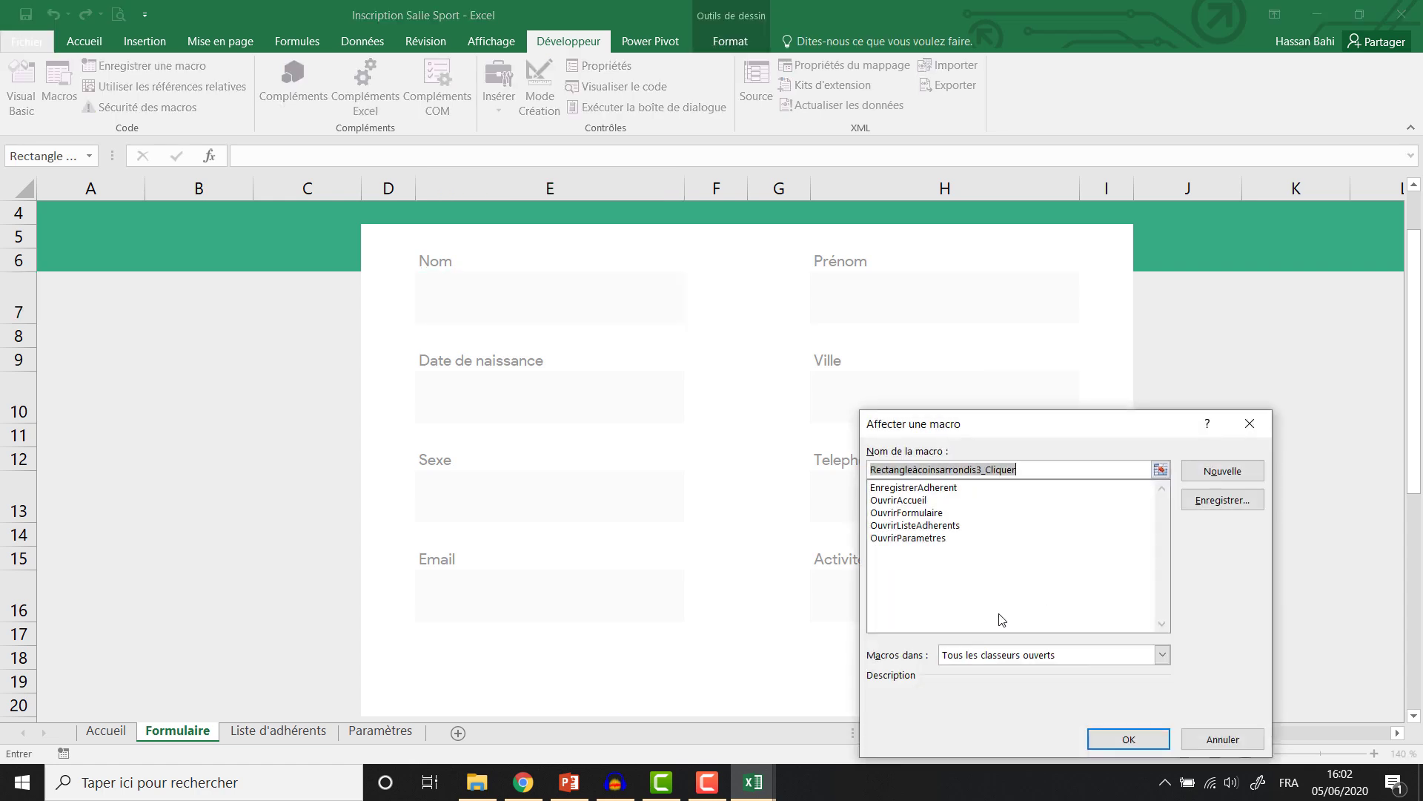
left_click(917, 489)
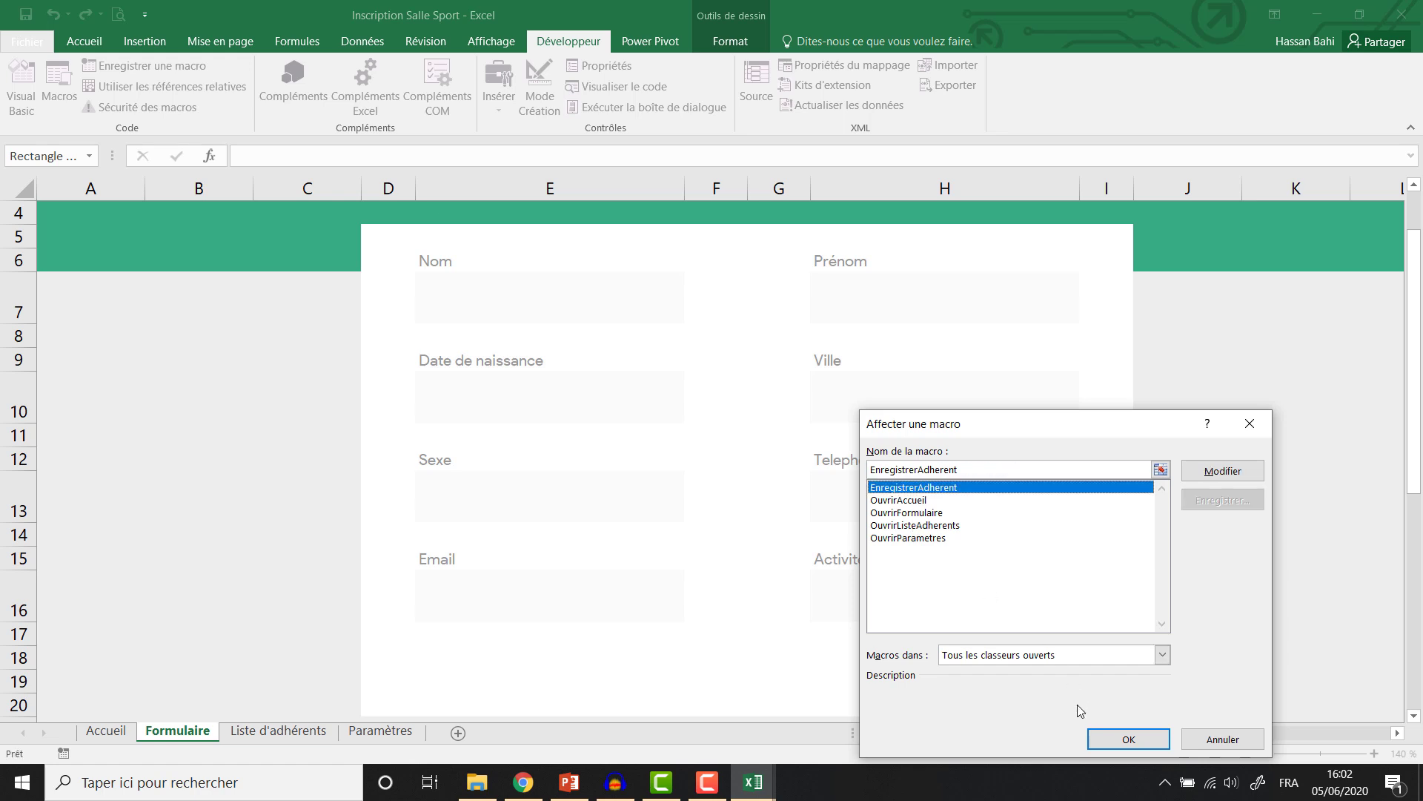
left_click(1129, 740)
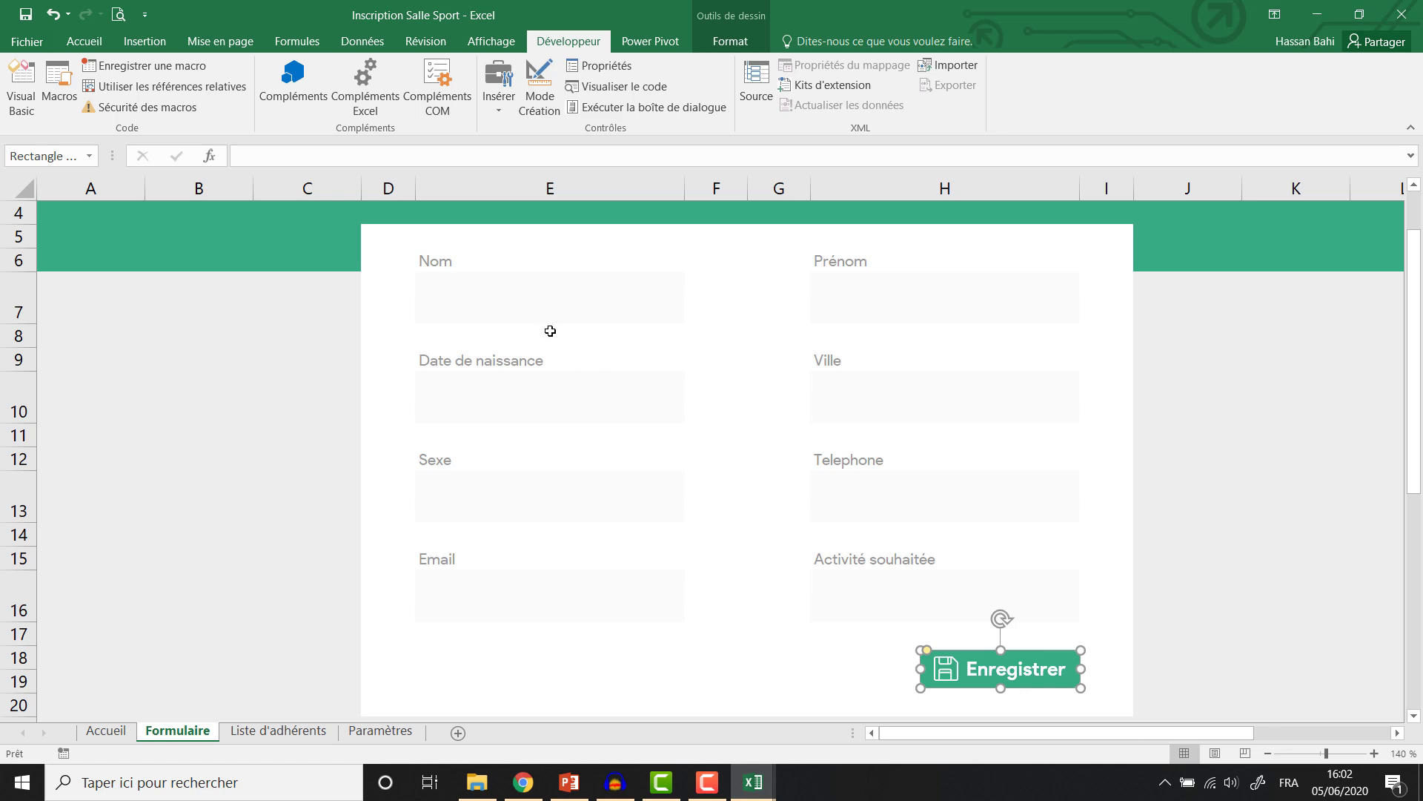
left_click(586, 292)
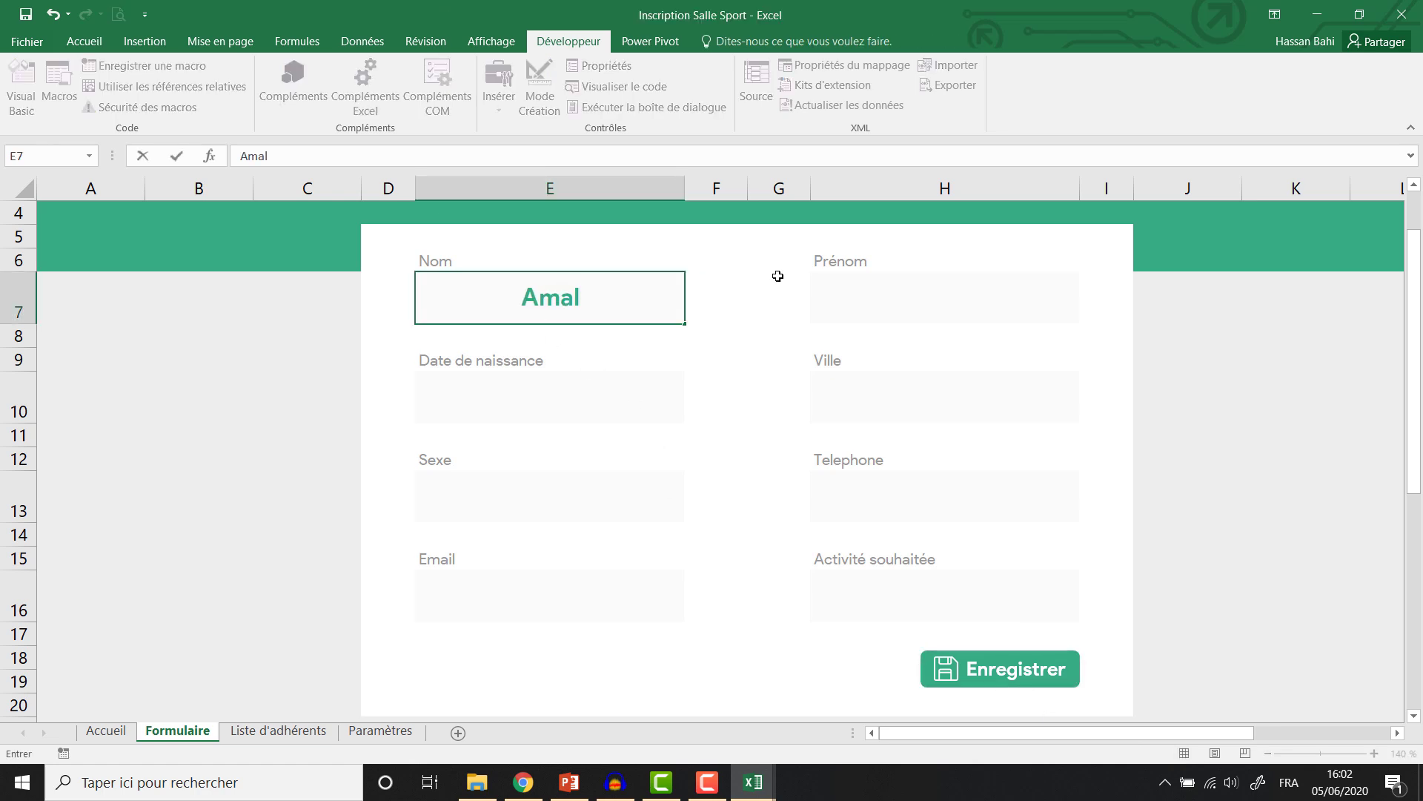
left_click(948, 285)
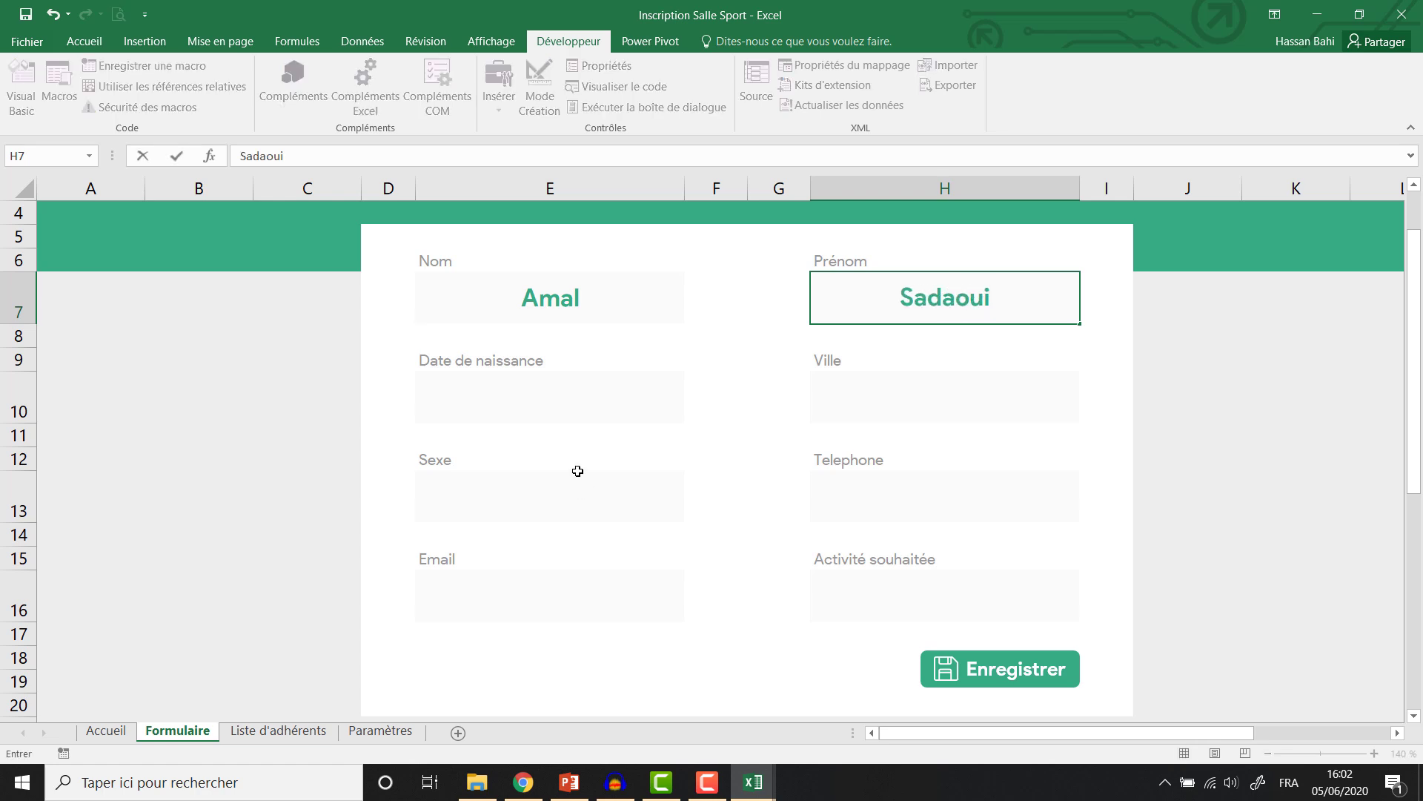
left_click(600, 406)
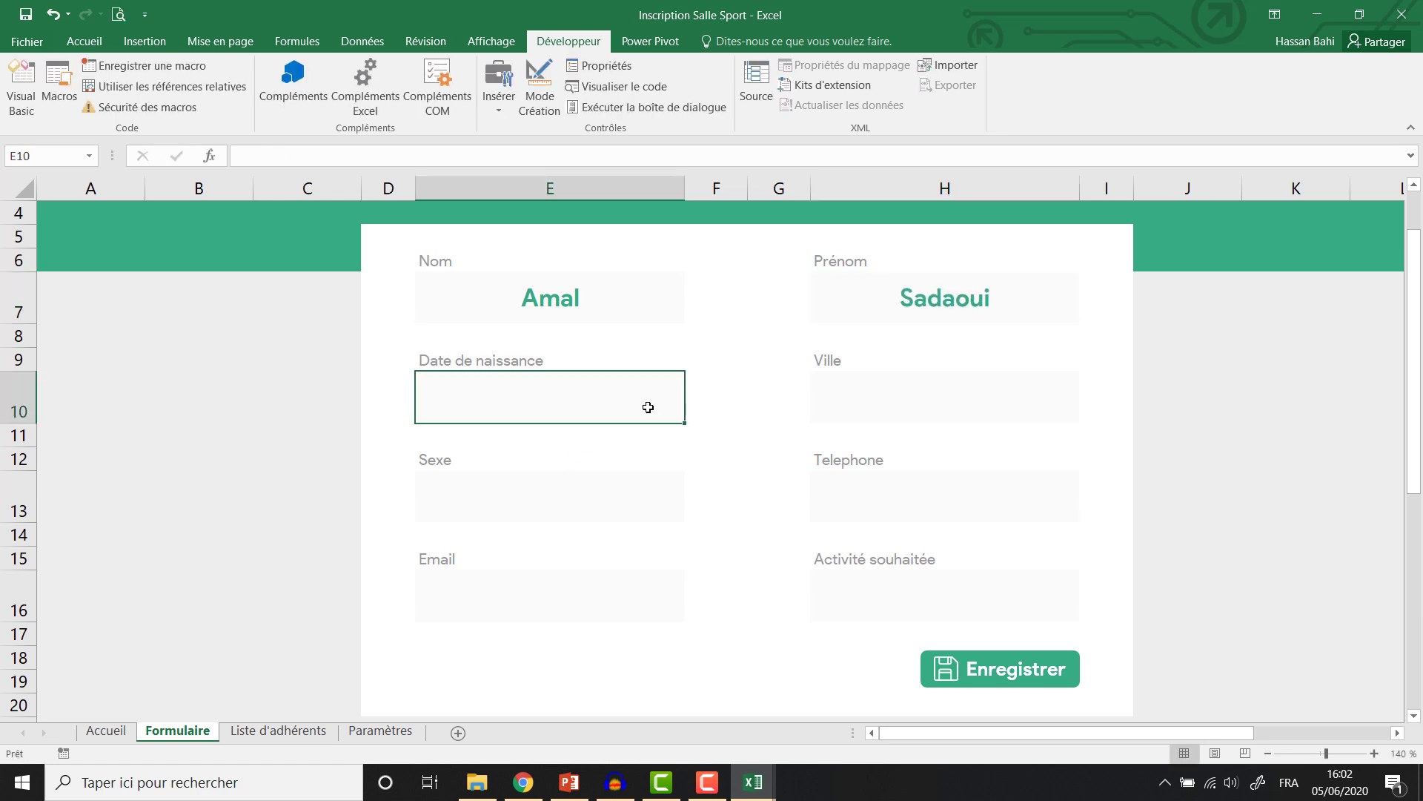
type("02-06-2000")
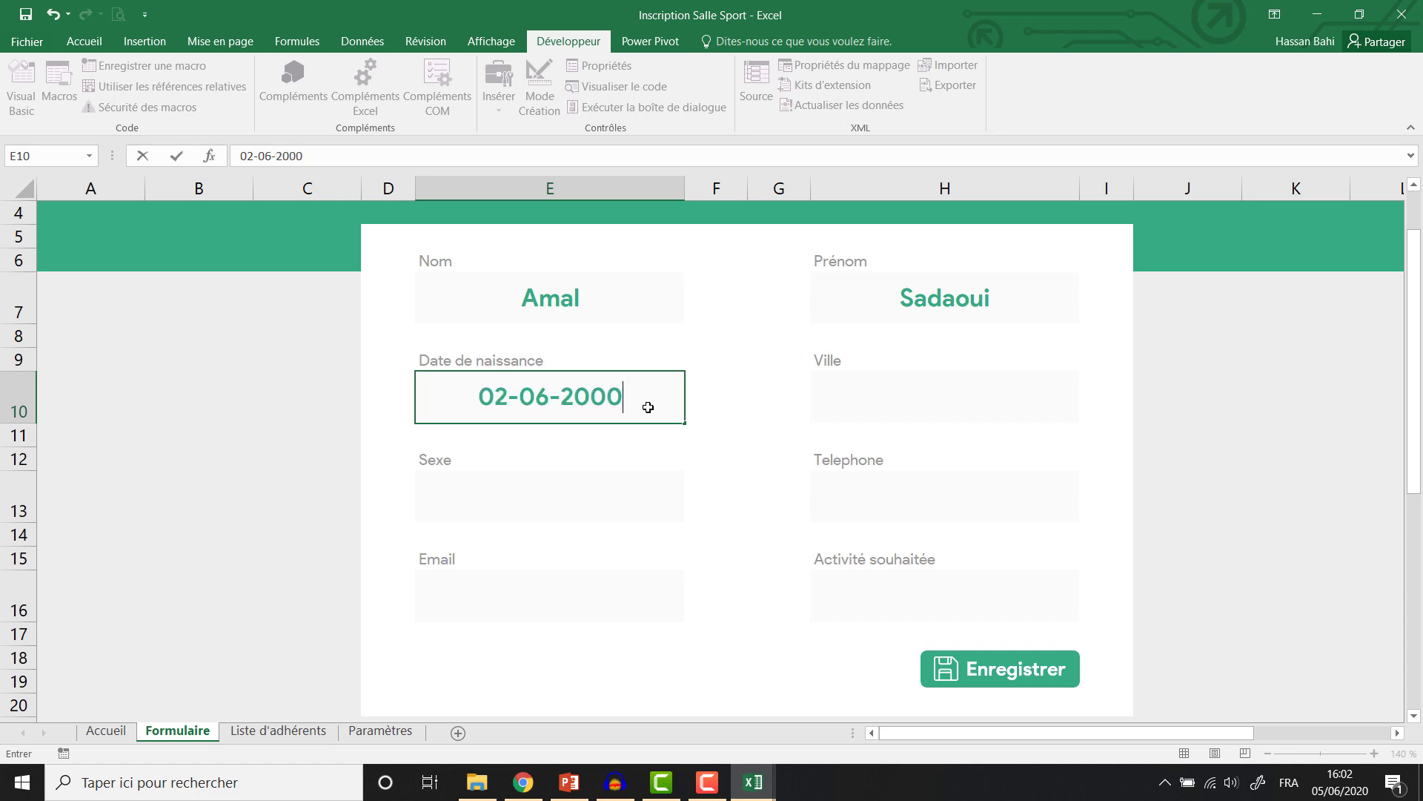
left_click(922, 409)
Pick Marrakech as the city and Femme as the sex from the dropdowns.
left_click(921, 408)
left_click(1089, 416)
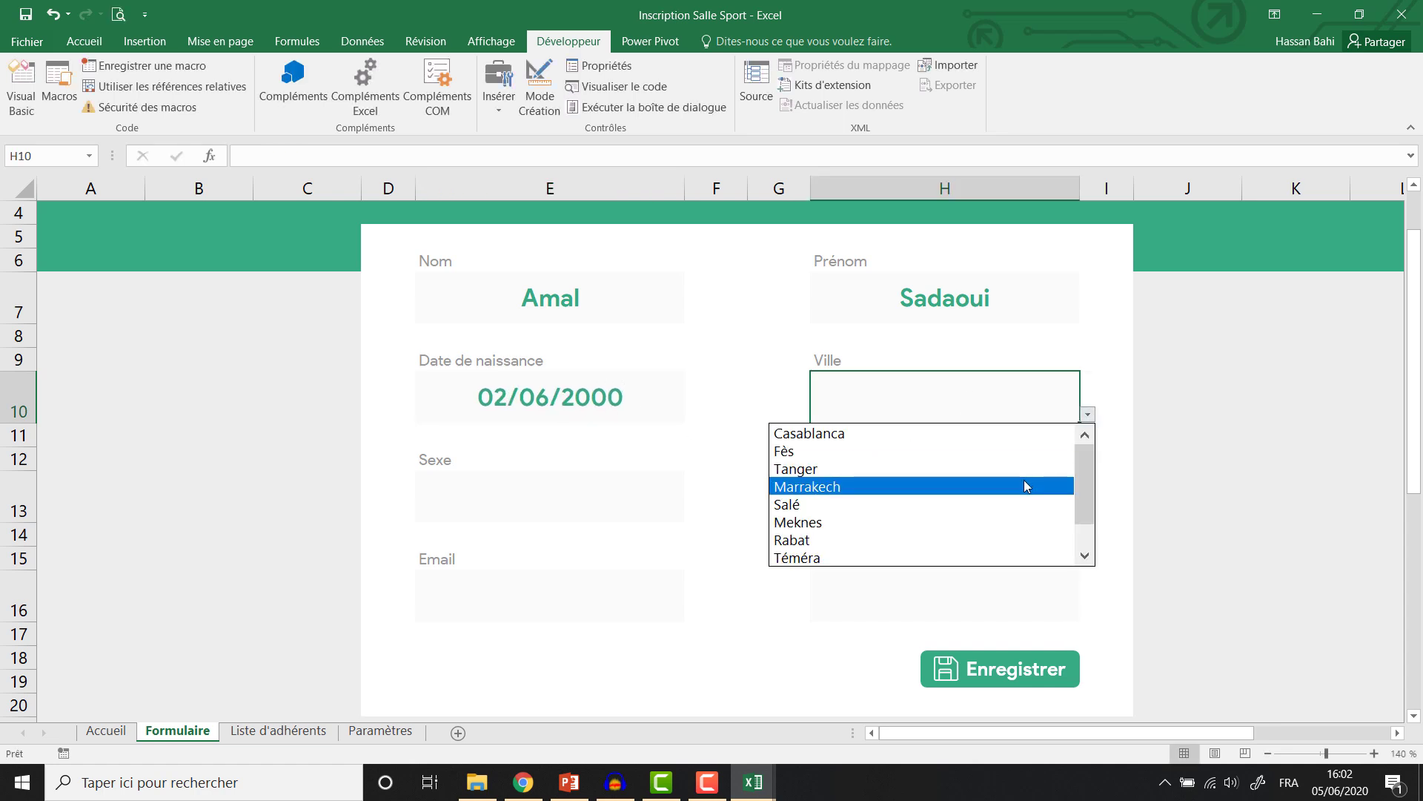
left_click(1020, 483)
left_click(612, 506)
left_click(692, 513)
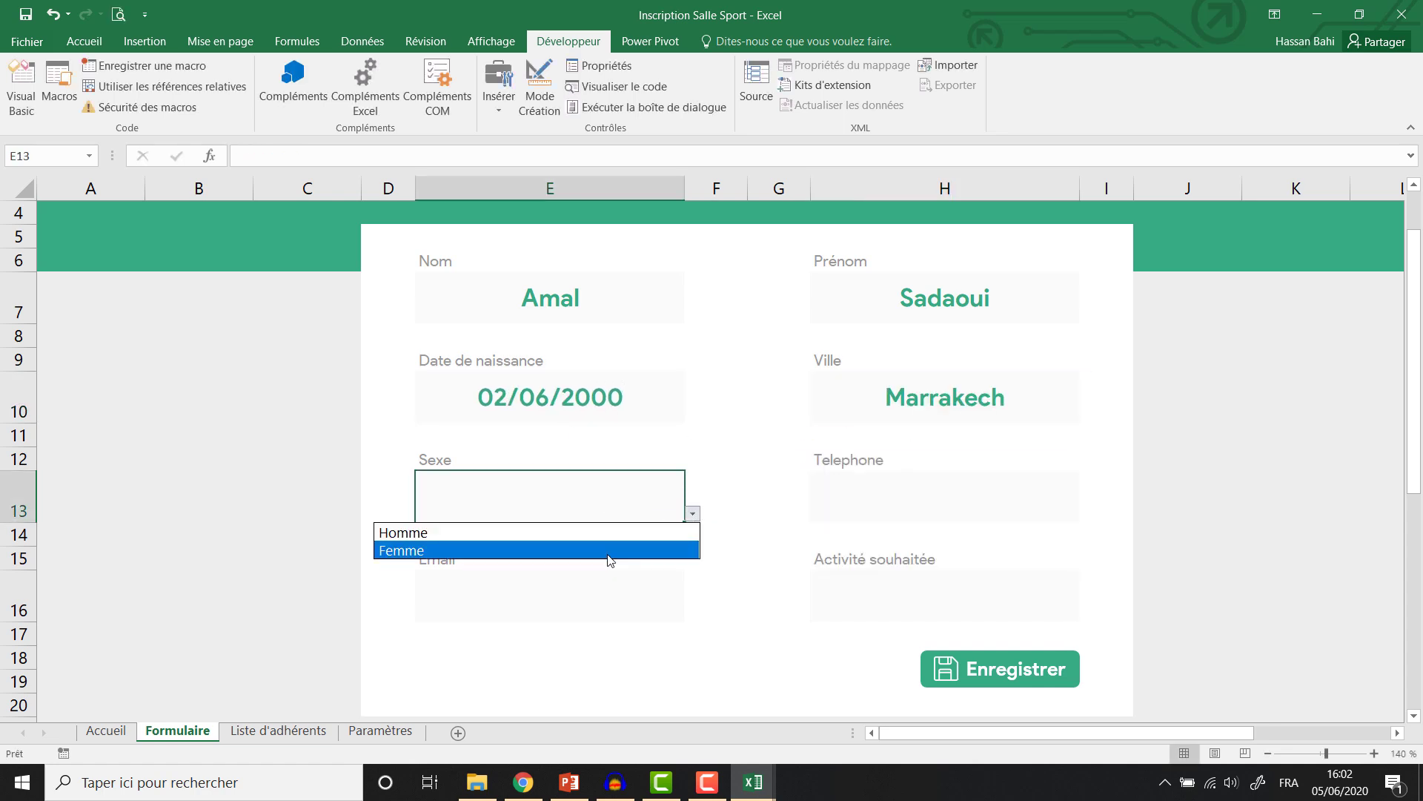
left_click(612, 550)
Enter the phone number and a plain-text email, then choose Aérobic as activity.
left_click(950, 486)
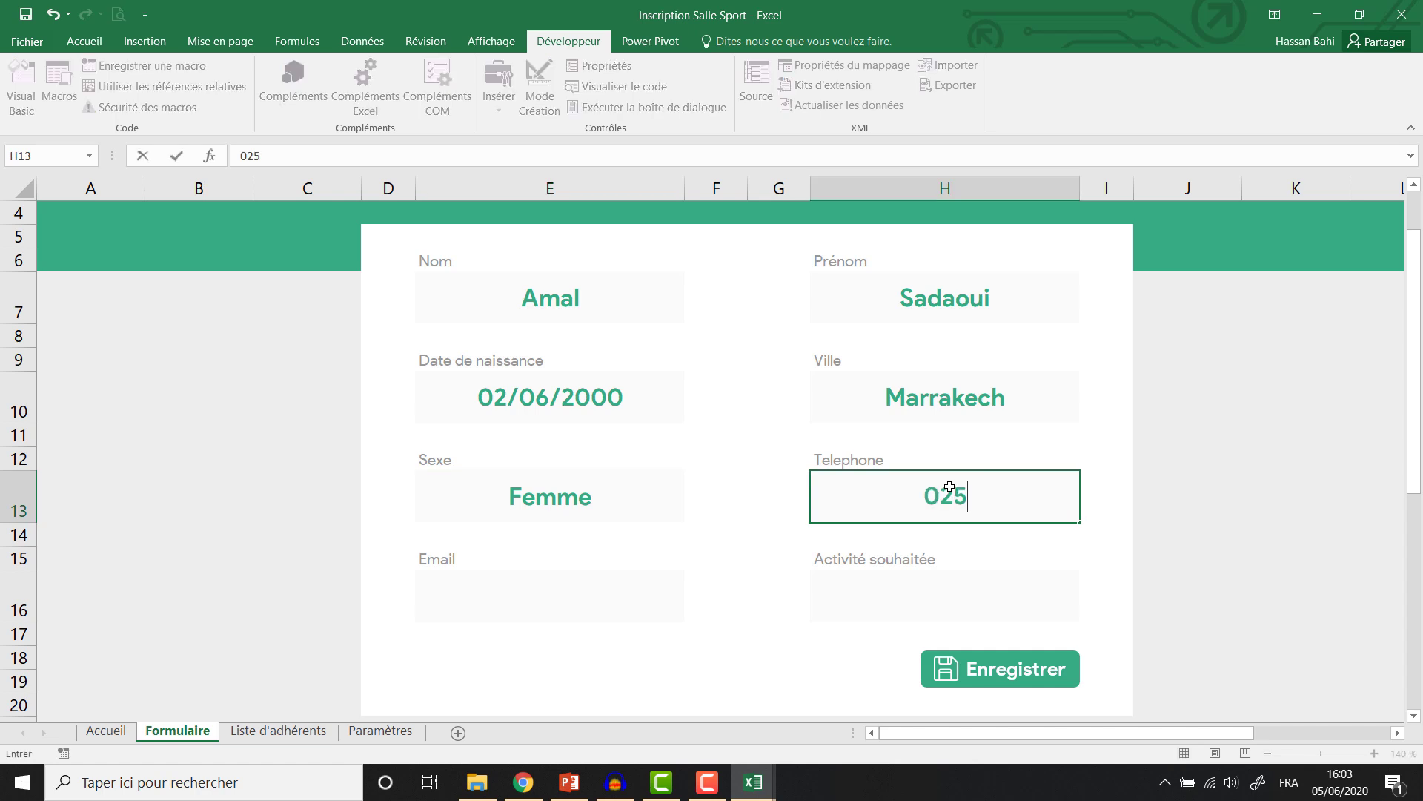
left_click(619, 604)
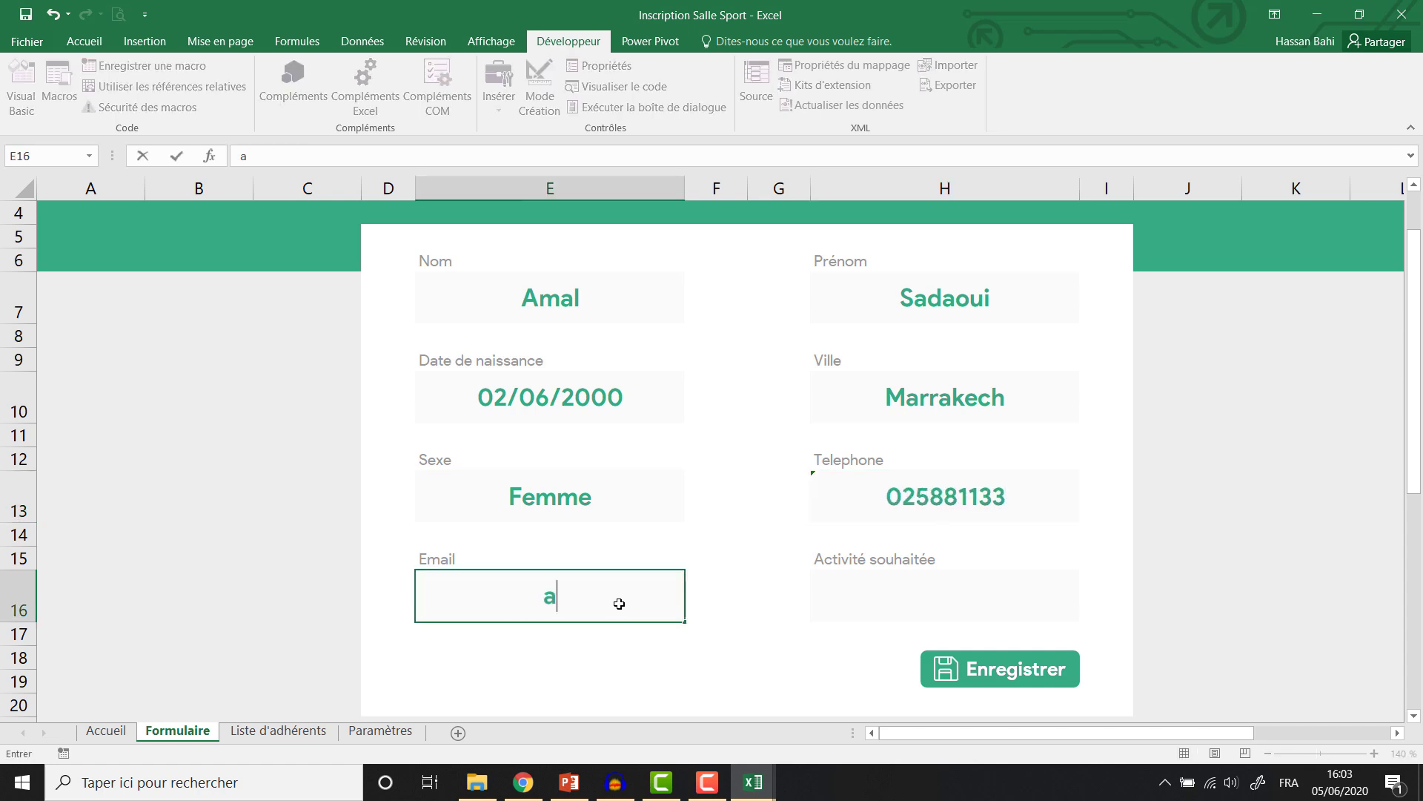
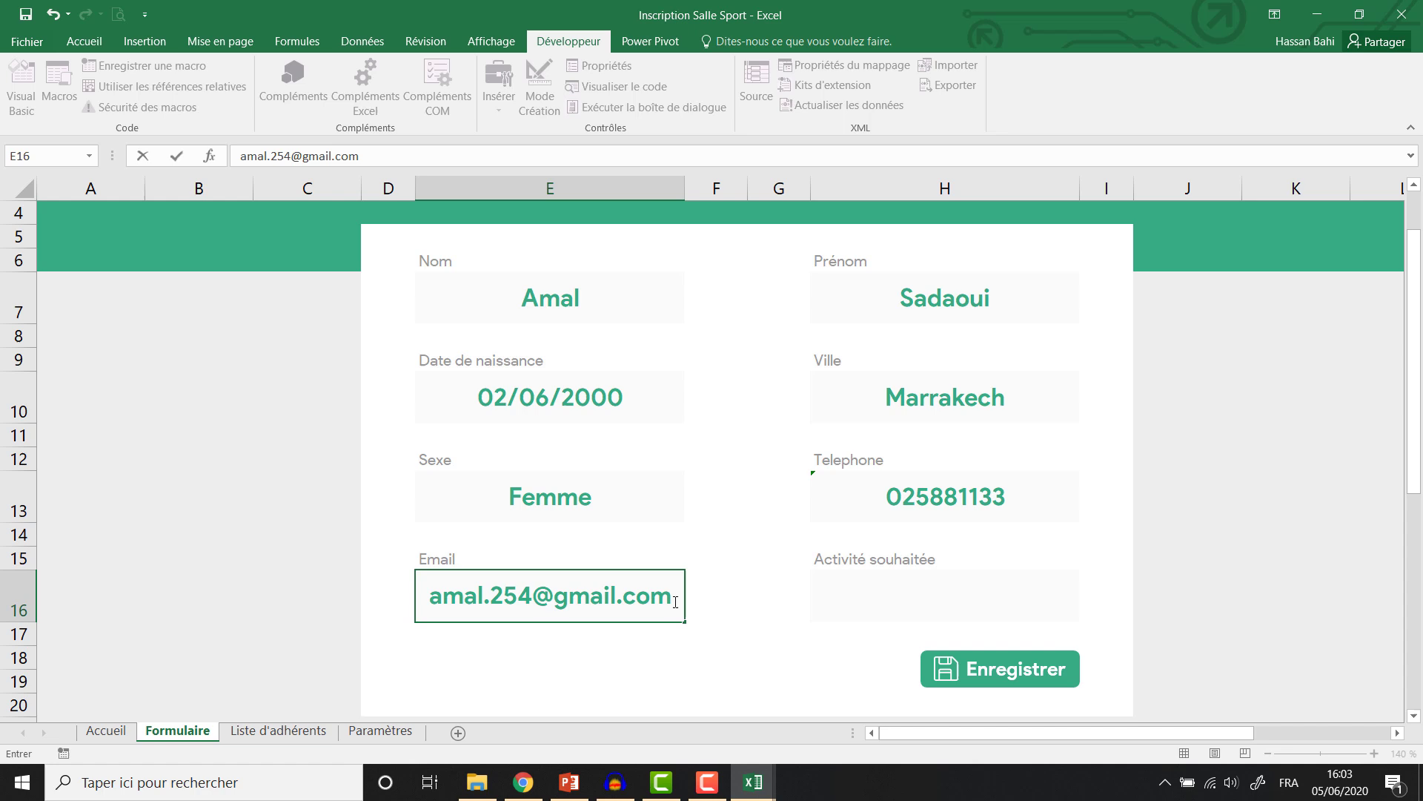
left_click(1025, 612)
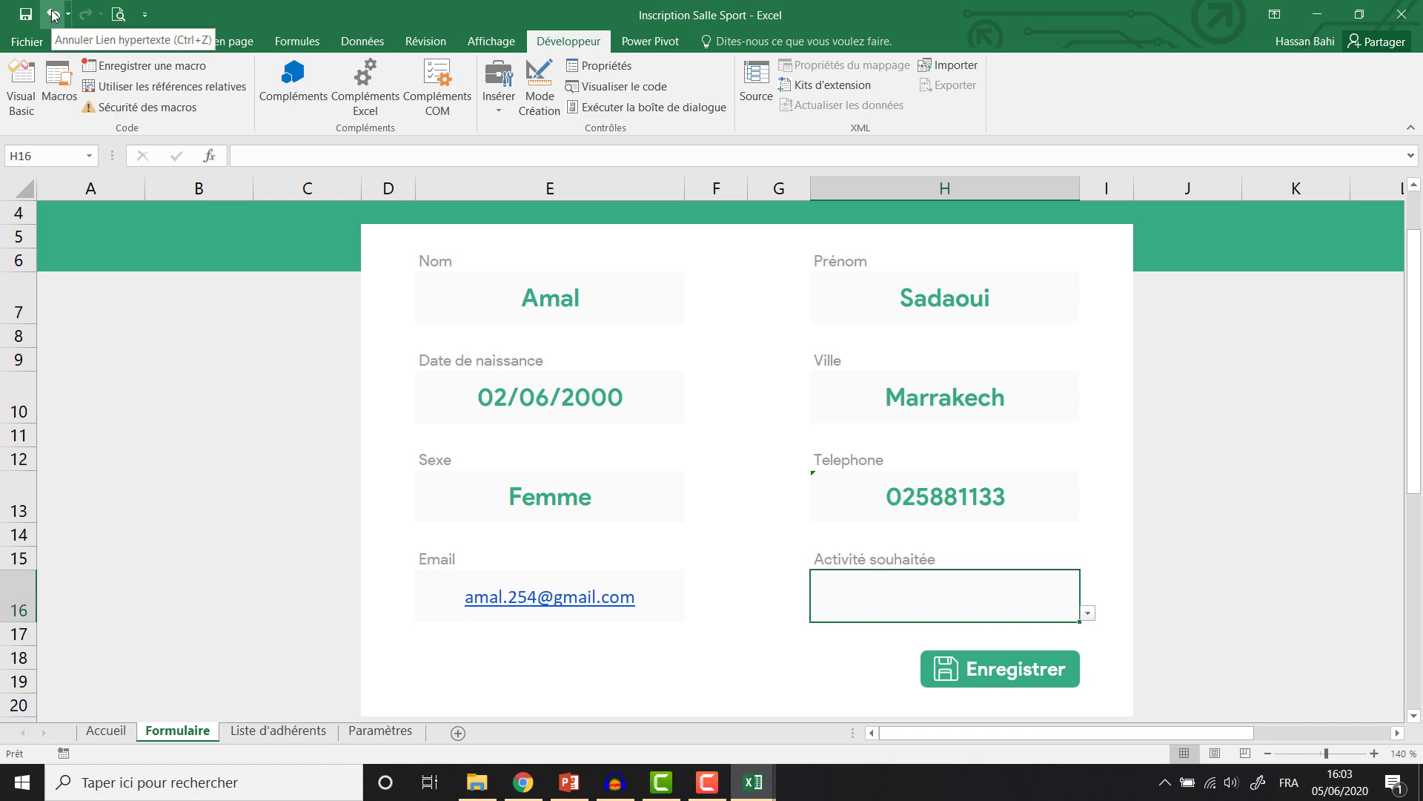
left_click(53, 14)
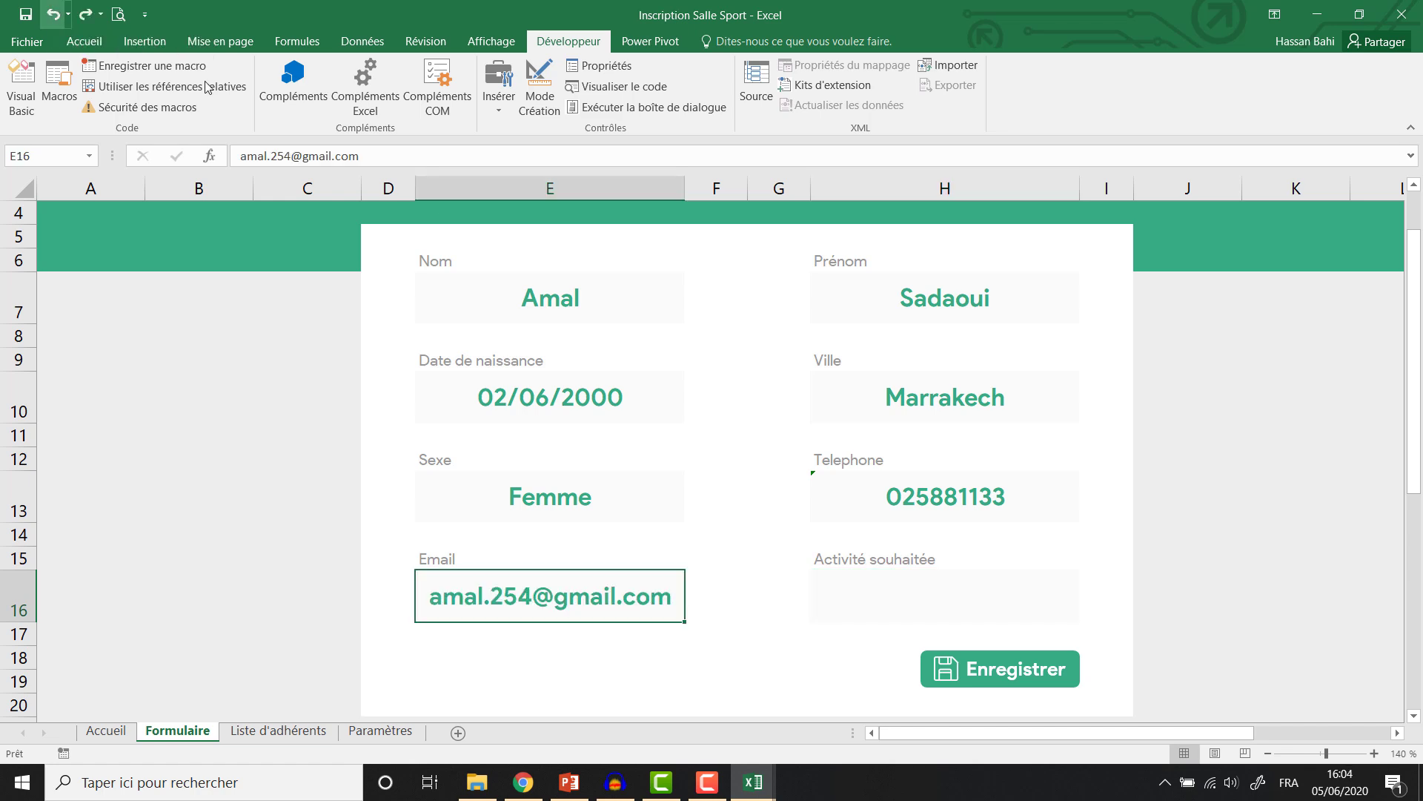
left_click(940, 601)
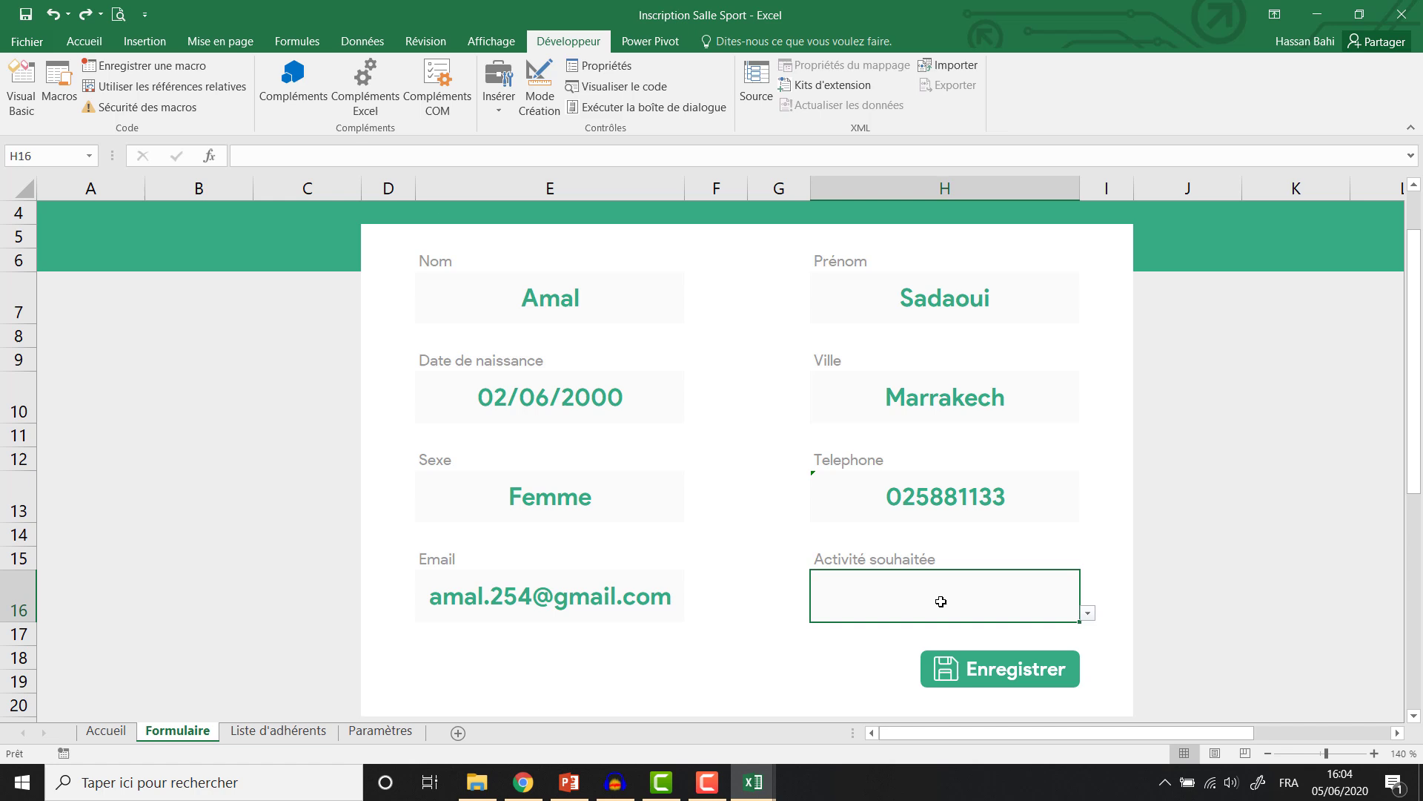
left_click(1089, 615)
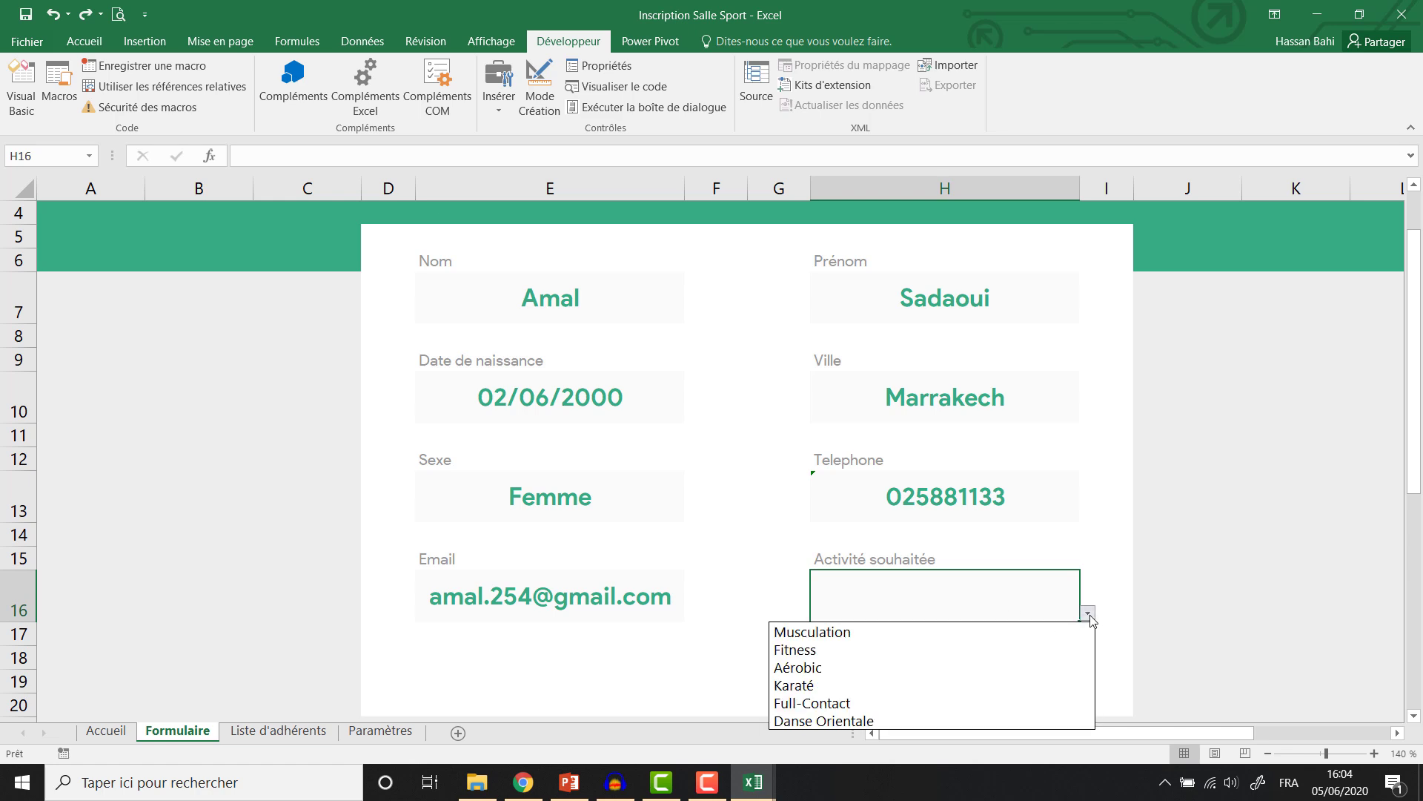
left_click(1015, 669)
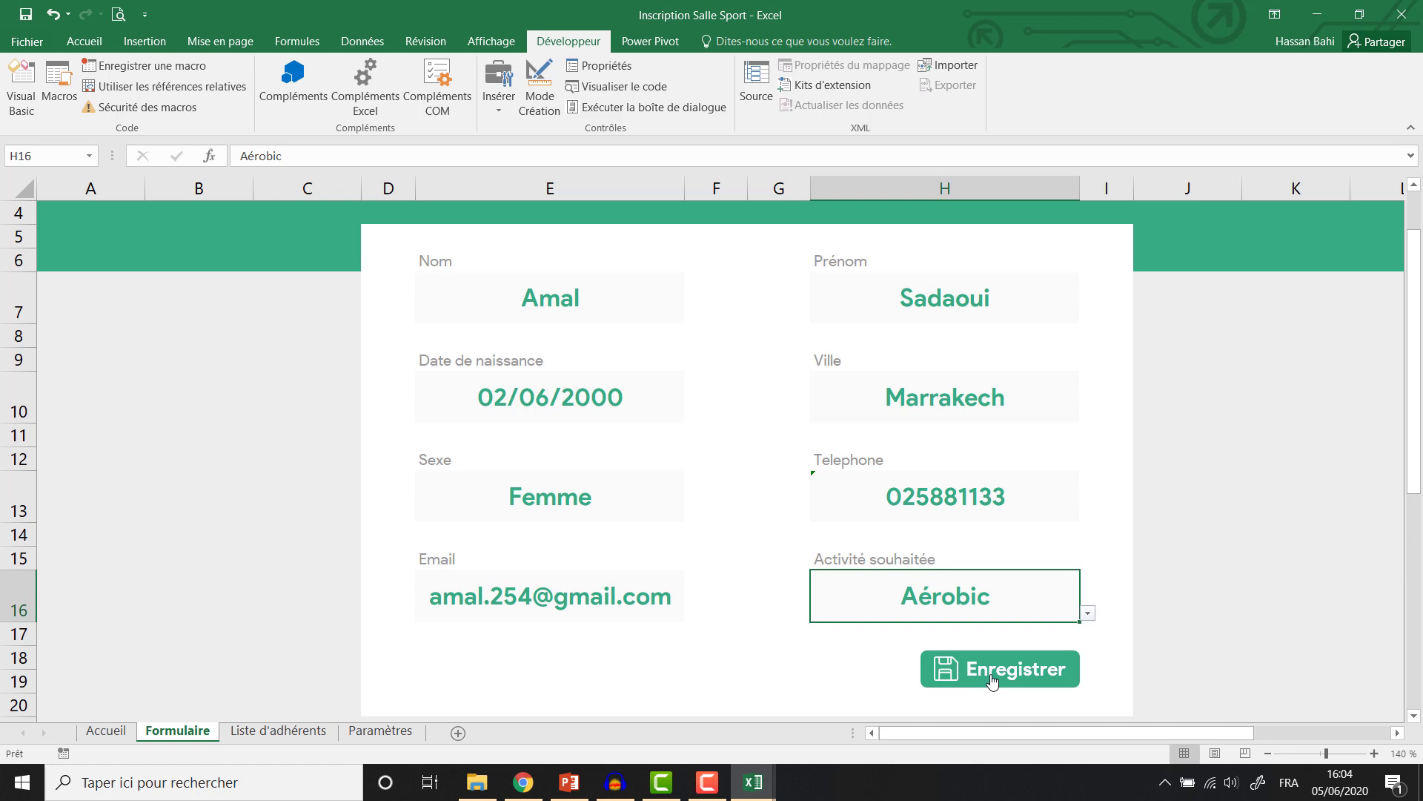
Save the entry with Enregistrer and verify it appears as row 5 in Liste d'adhérents.
left_click(973, 670)
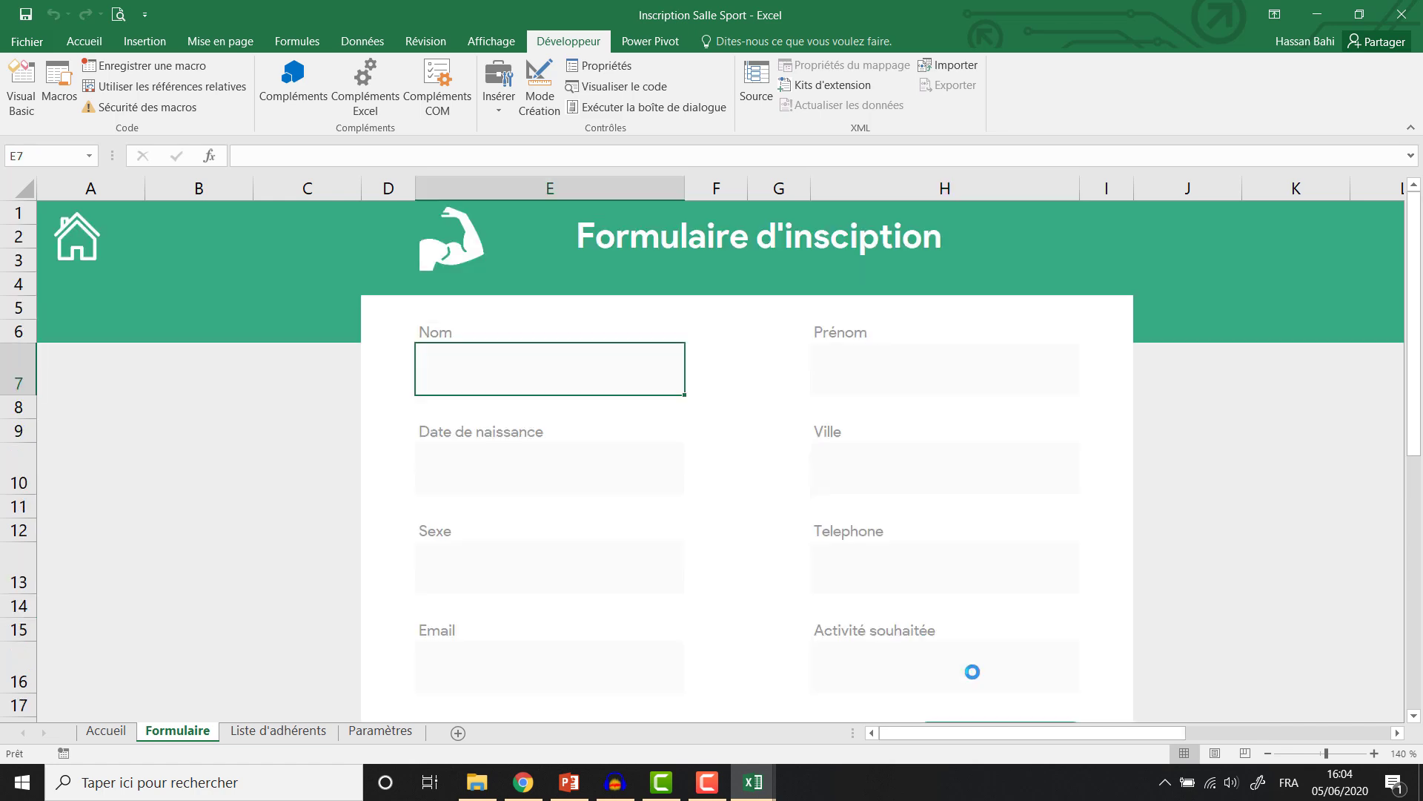
left_click(261, 731)
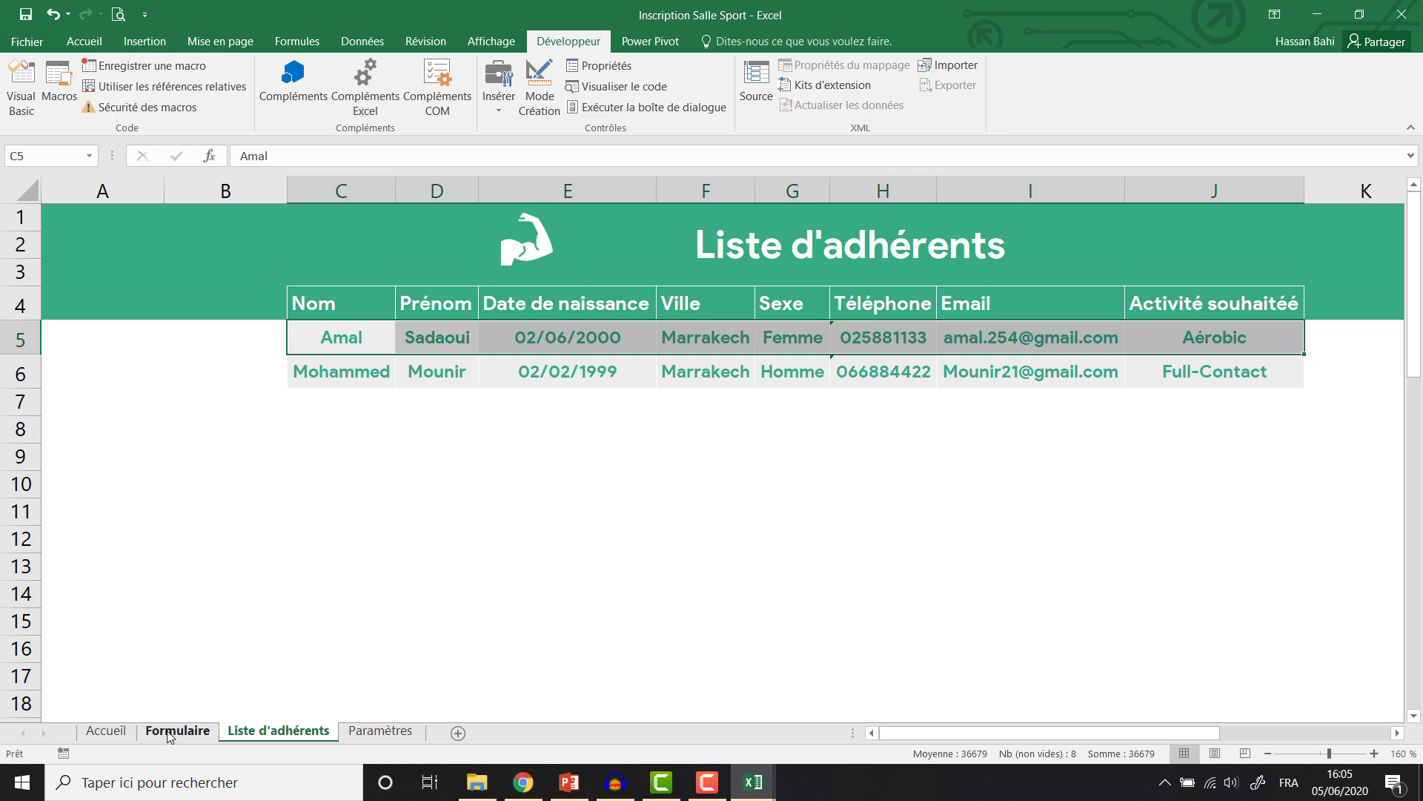
left_click(175, 731)
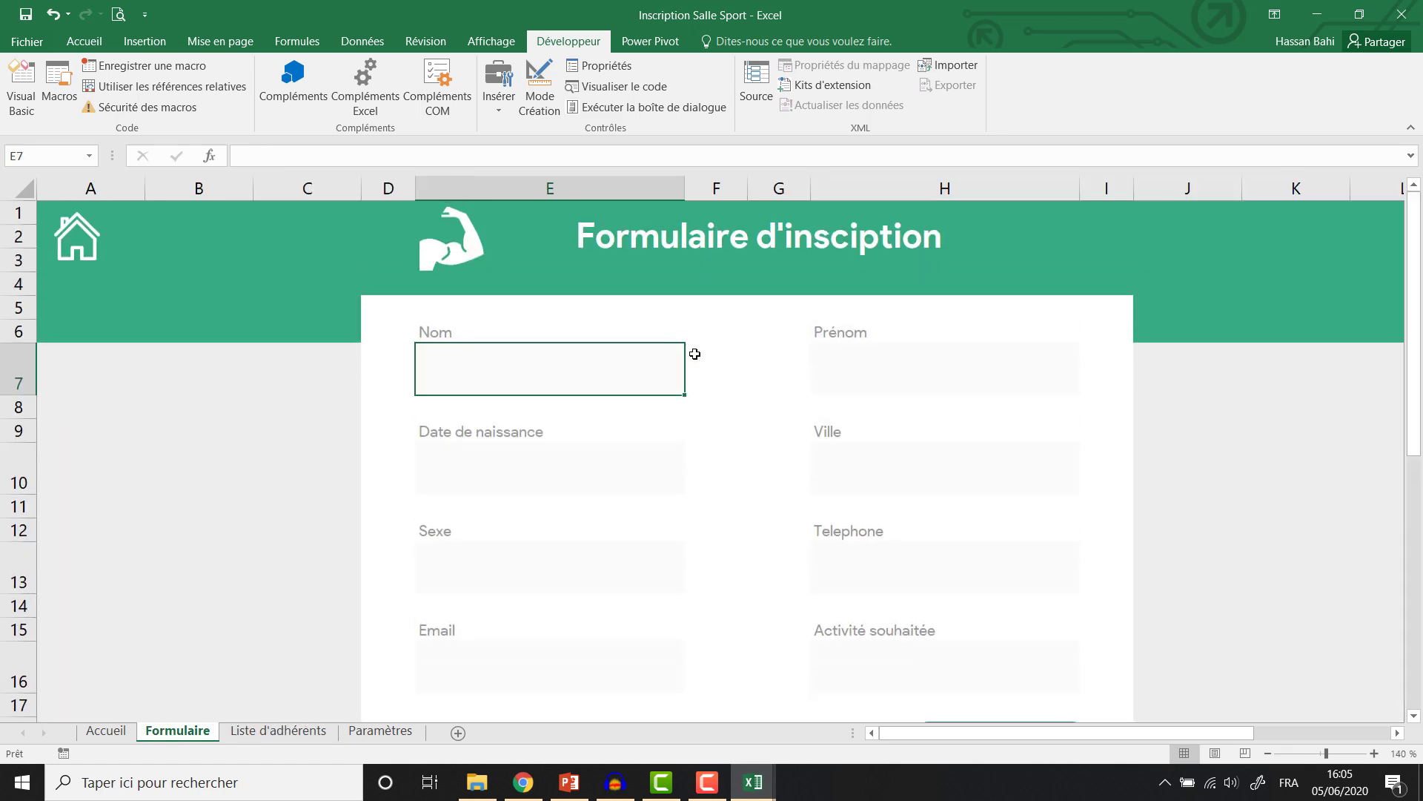
Collapse the ribbon and step through the form's eight input fields.
double_click(591, 42)
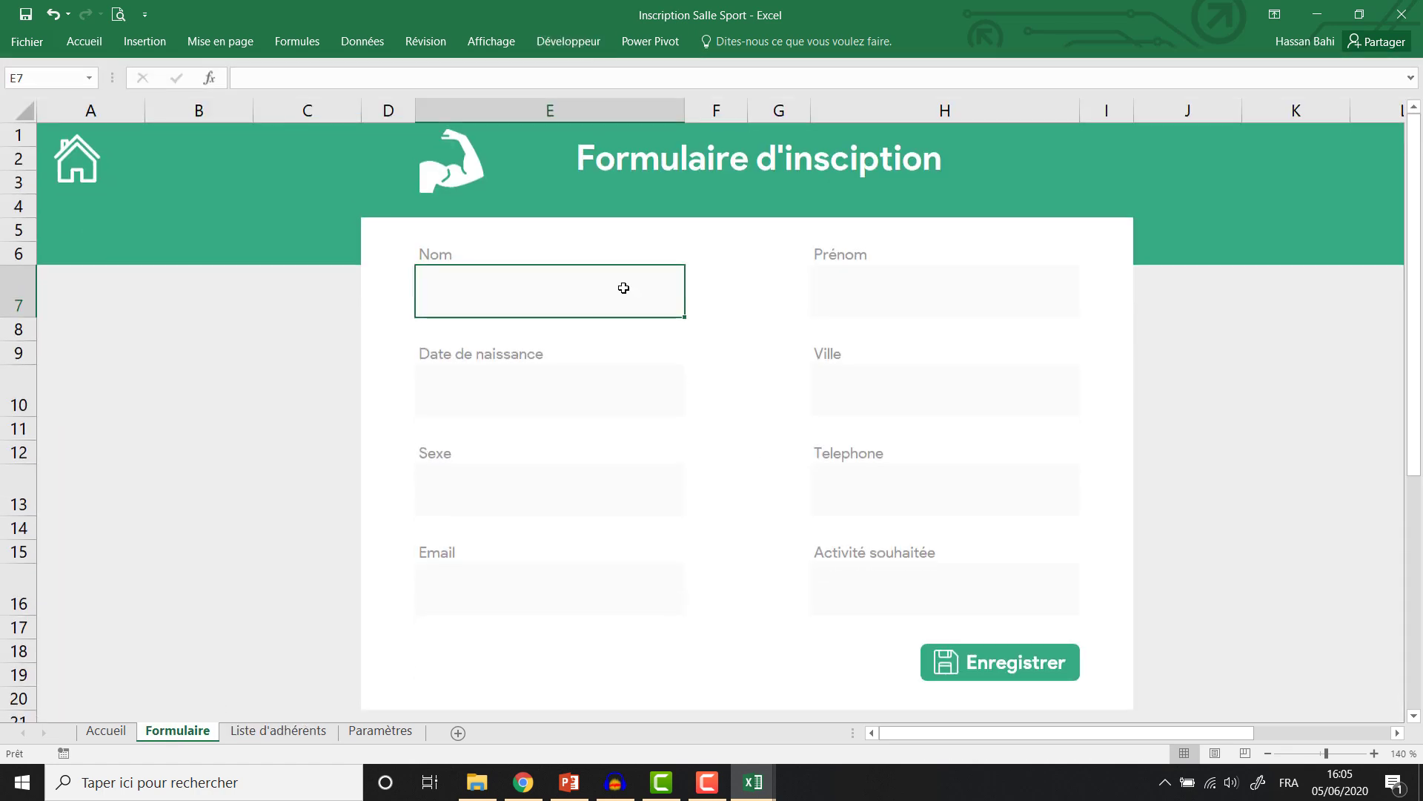
left_click(905, 293)
left_click(498, 397)
left_click(889, 395)
left_click(544, 498)
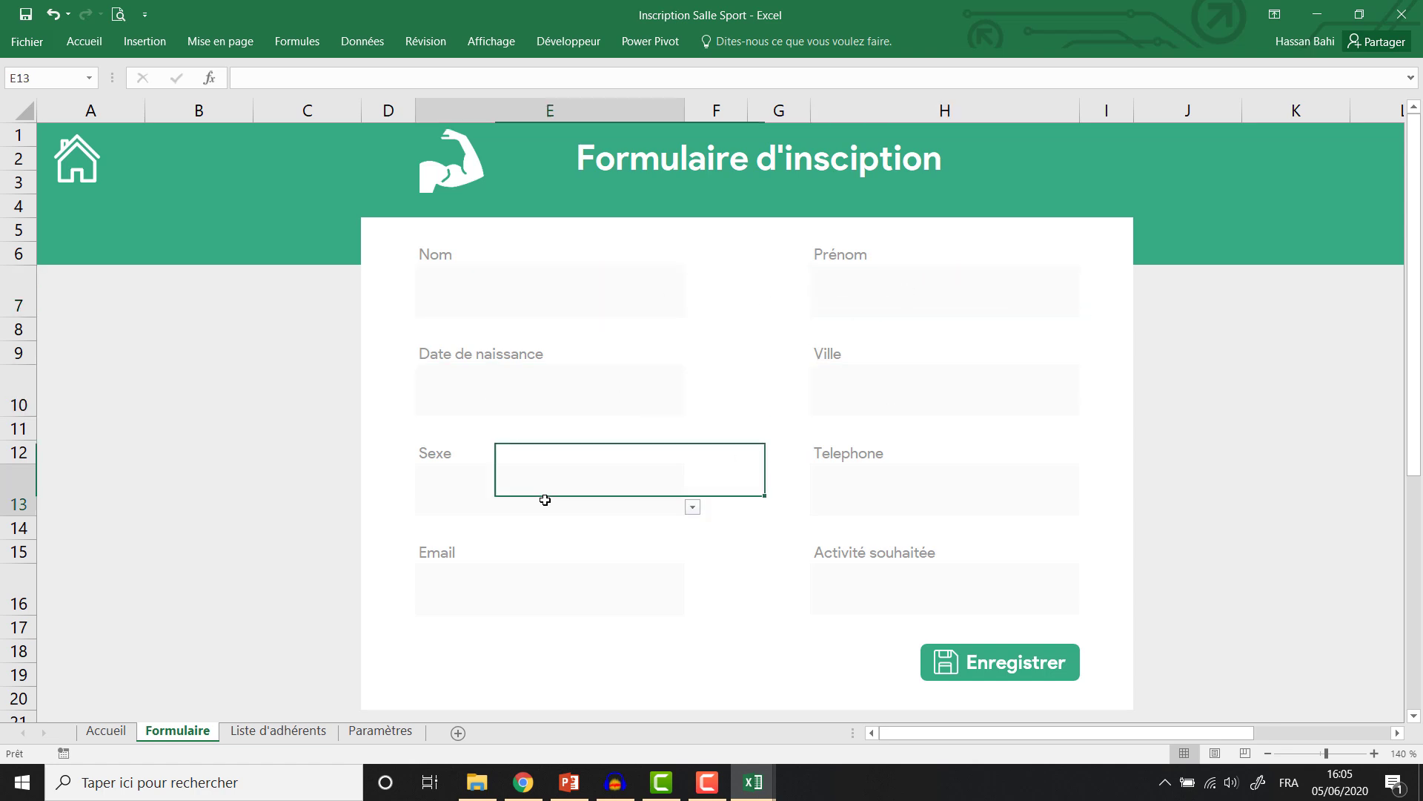
left_click(941, 502)
left_click(682, 588)
left_click(981, 597)
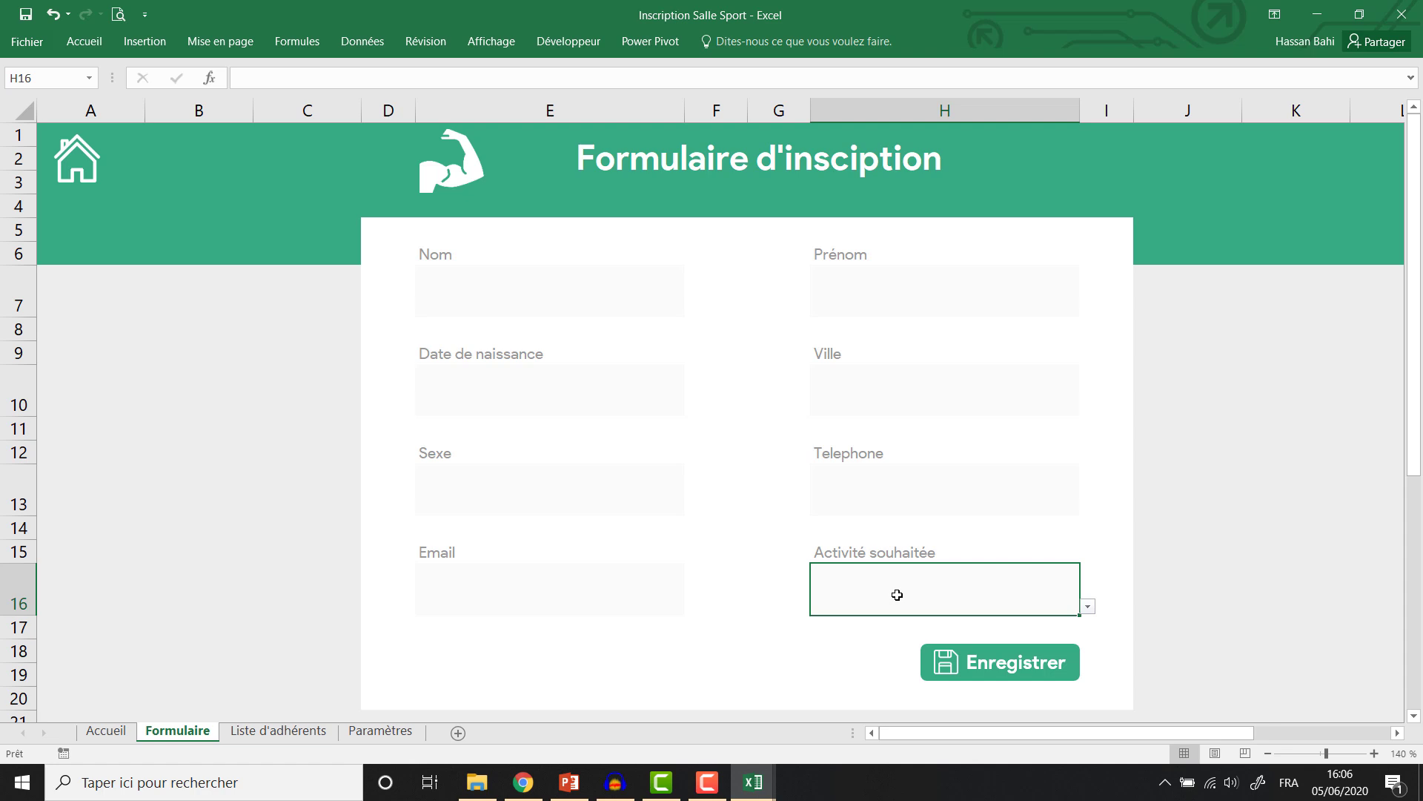
Ctrl-select all eight fields, from Nom through Activité souhaitée.
left_click(574, 297)
left_click(884, 291)
left_click(629, 387)
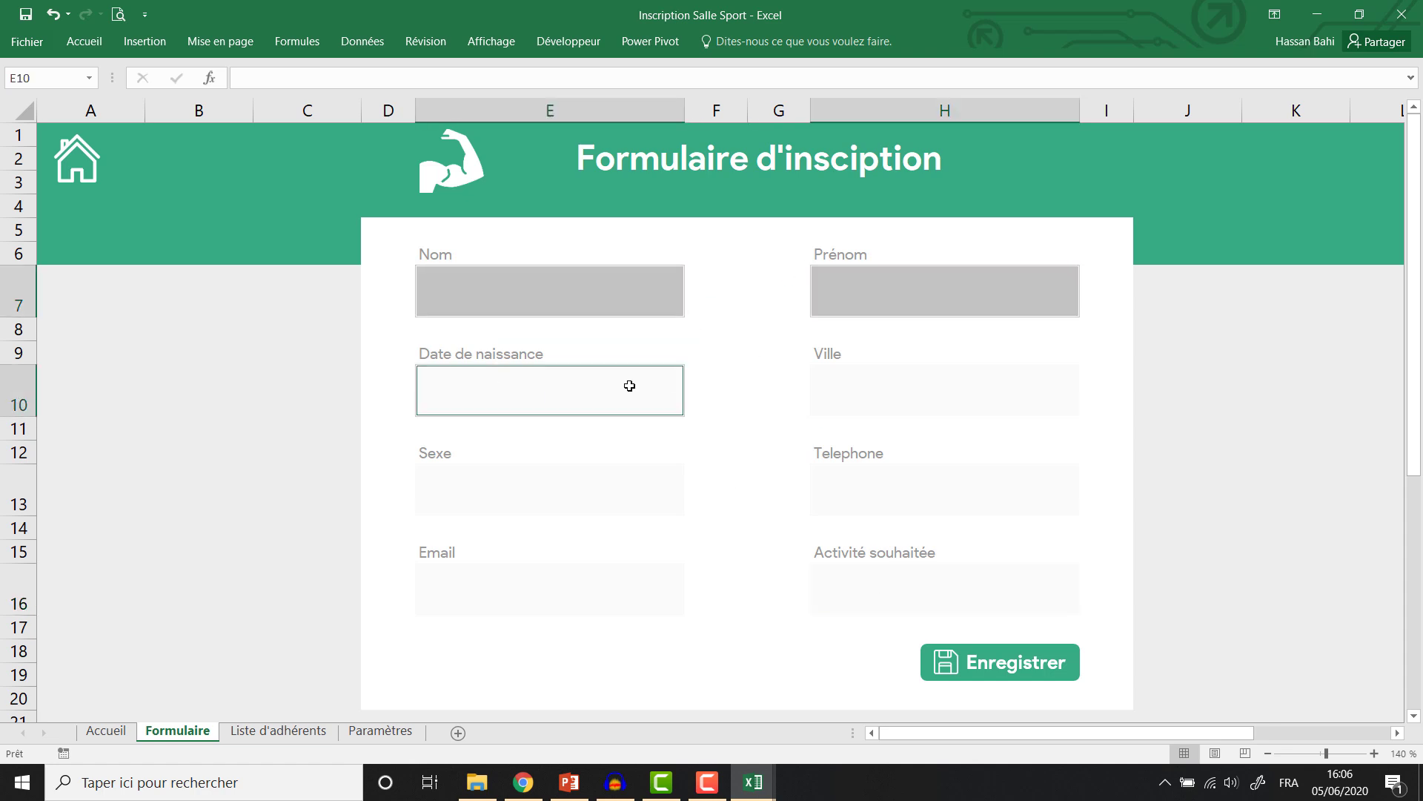
left_click(952, 397)
left_click(630, 489)
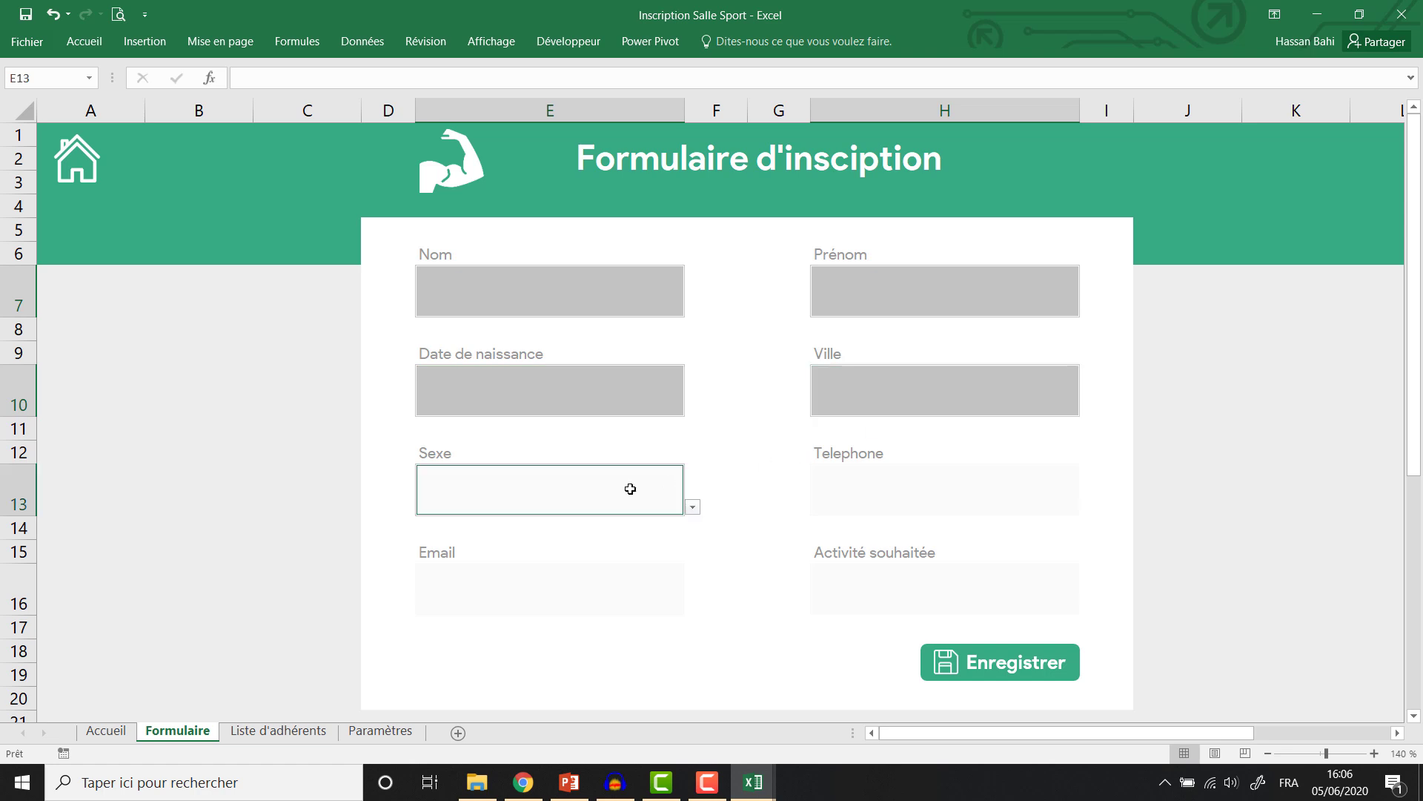
left_click(898, 480)
left_click(595, 593)
left_click(922, 586)
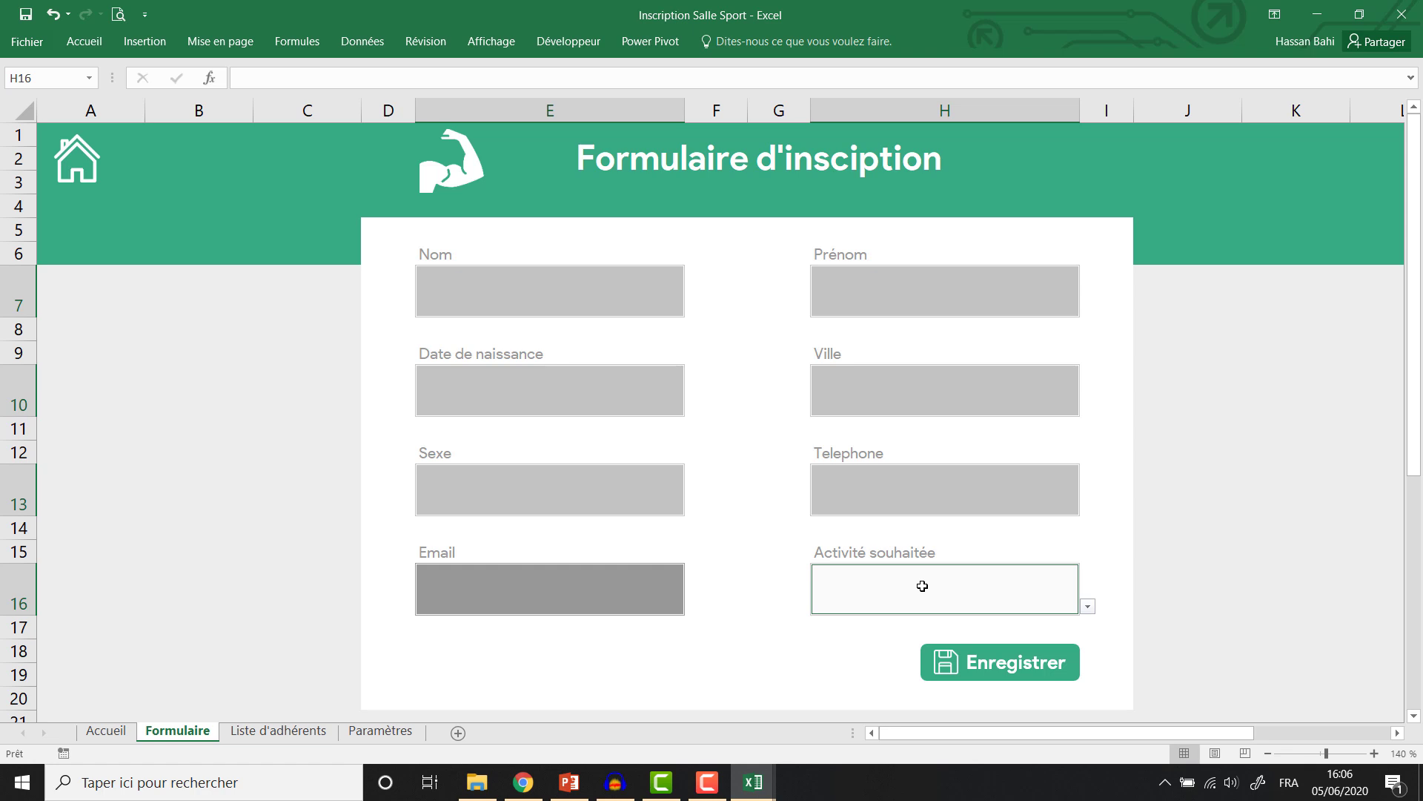
Untick Verrouillée in Format de cellule > Protection for the selected input fields.
right_click(923, 585)
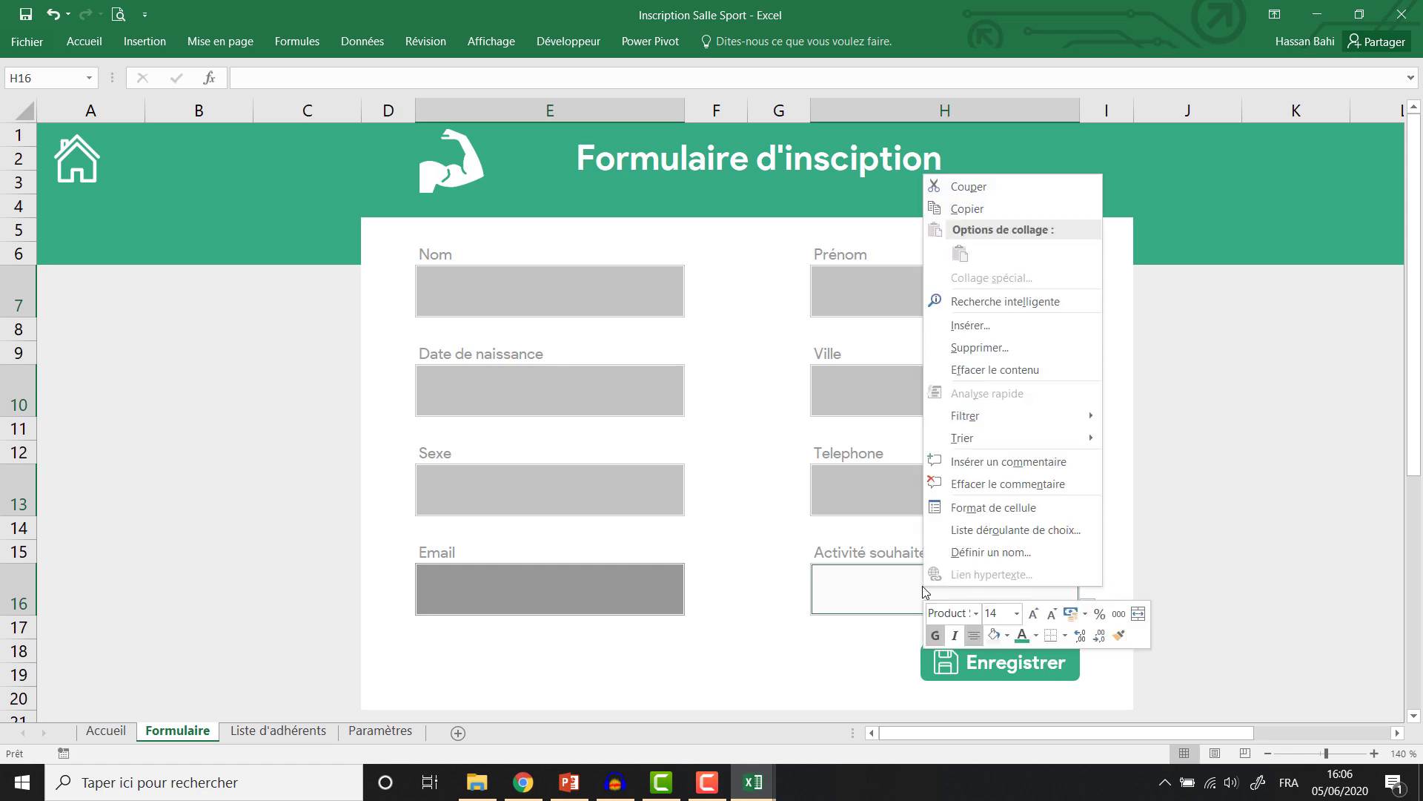
left_click(969, 511)
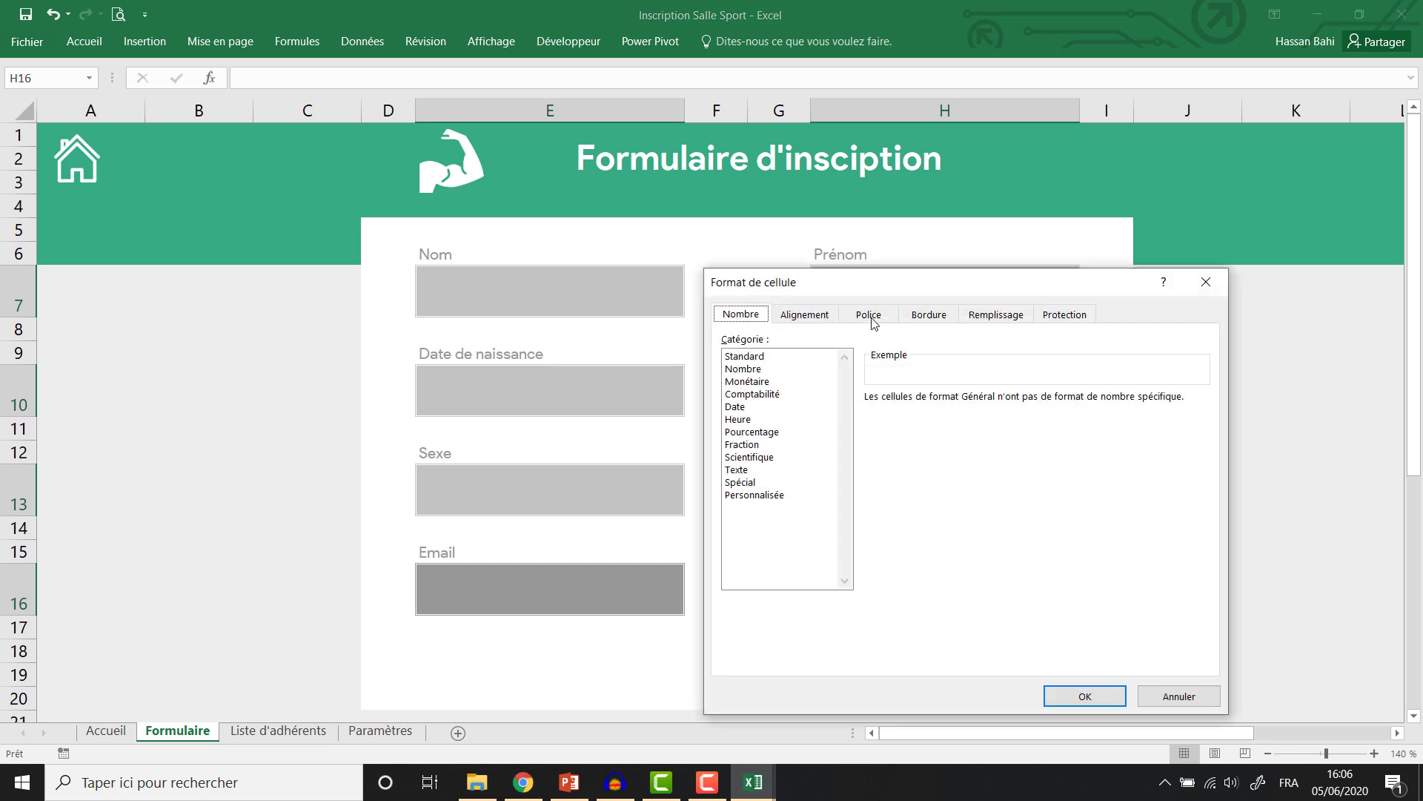
left_click(1066, 313)
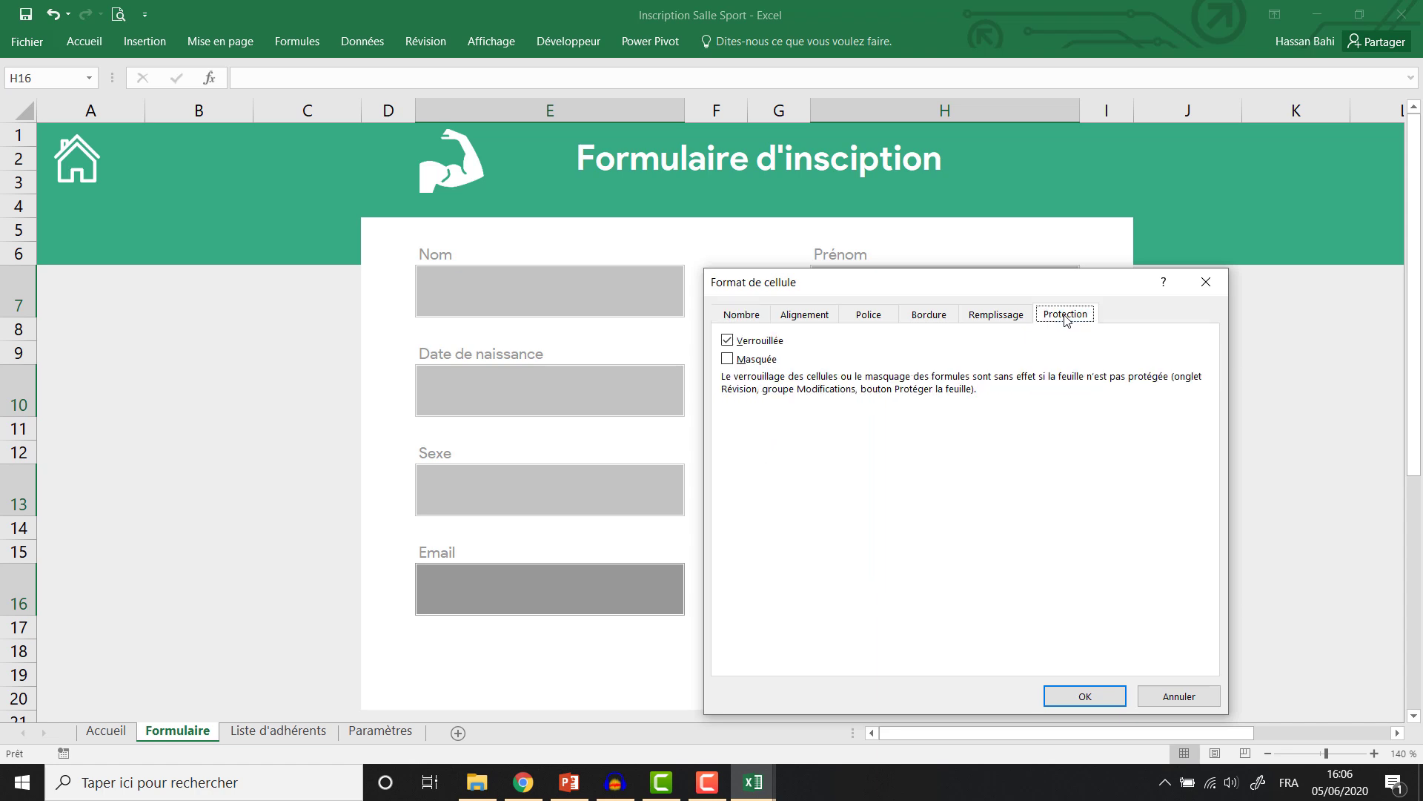
left_click(755, 342)
left_click(1084, 697)
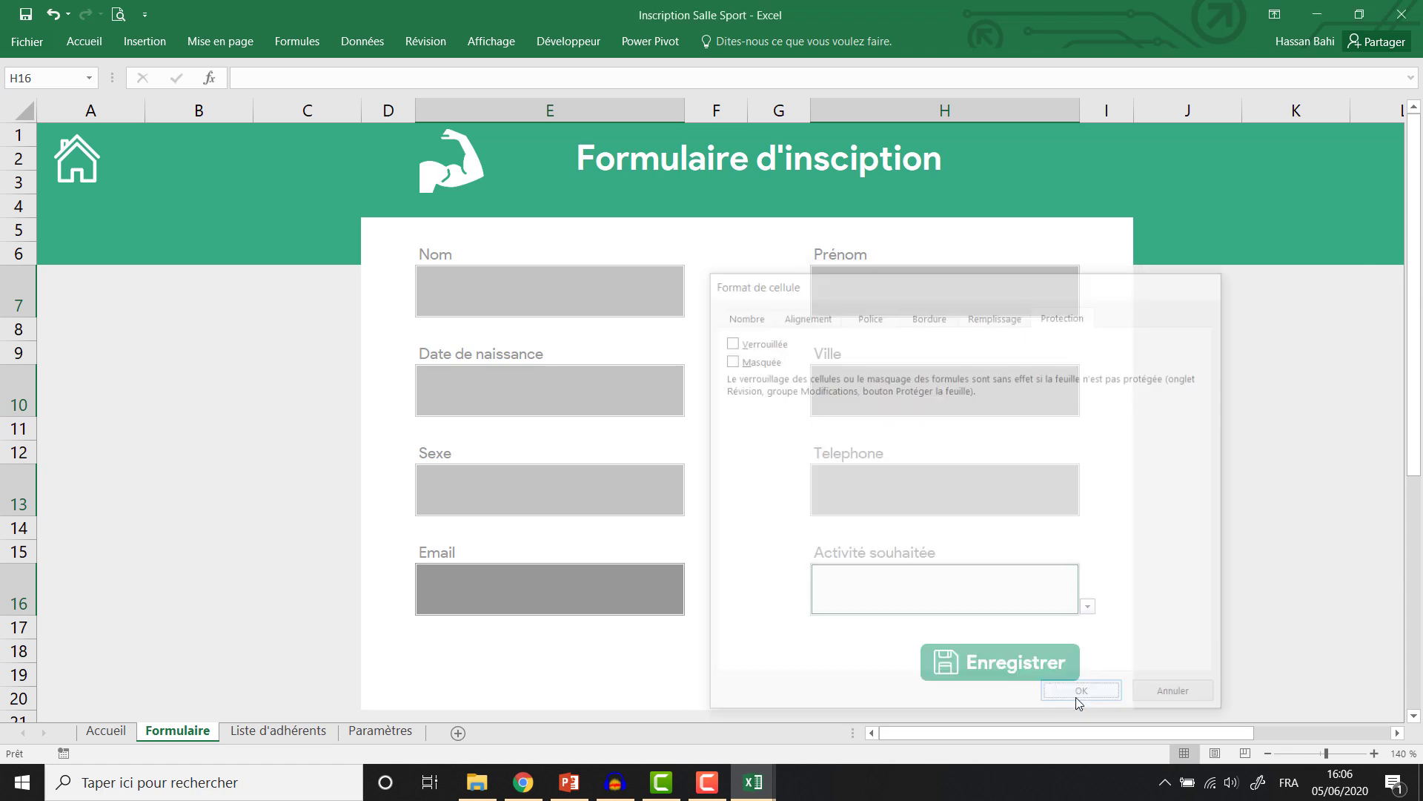
Protect the Formulaire sheet with Sélectionner les cellules verrouillées unticked.
left_click(440, 45)
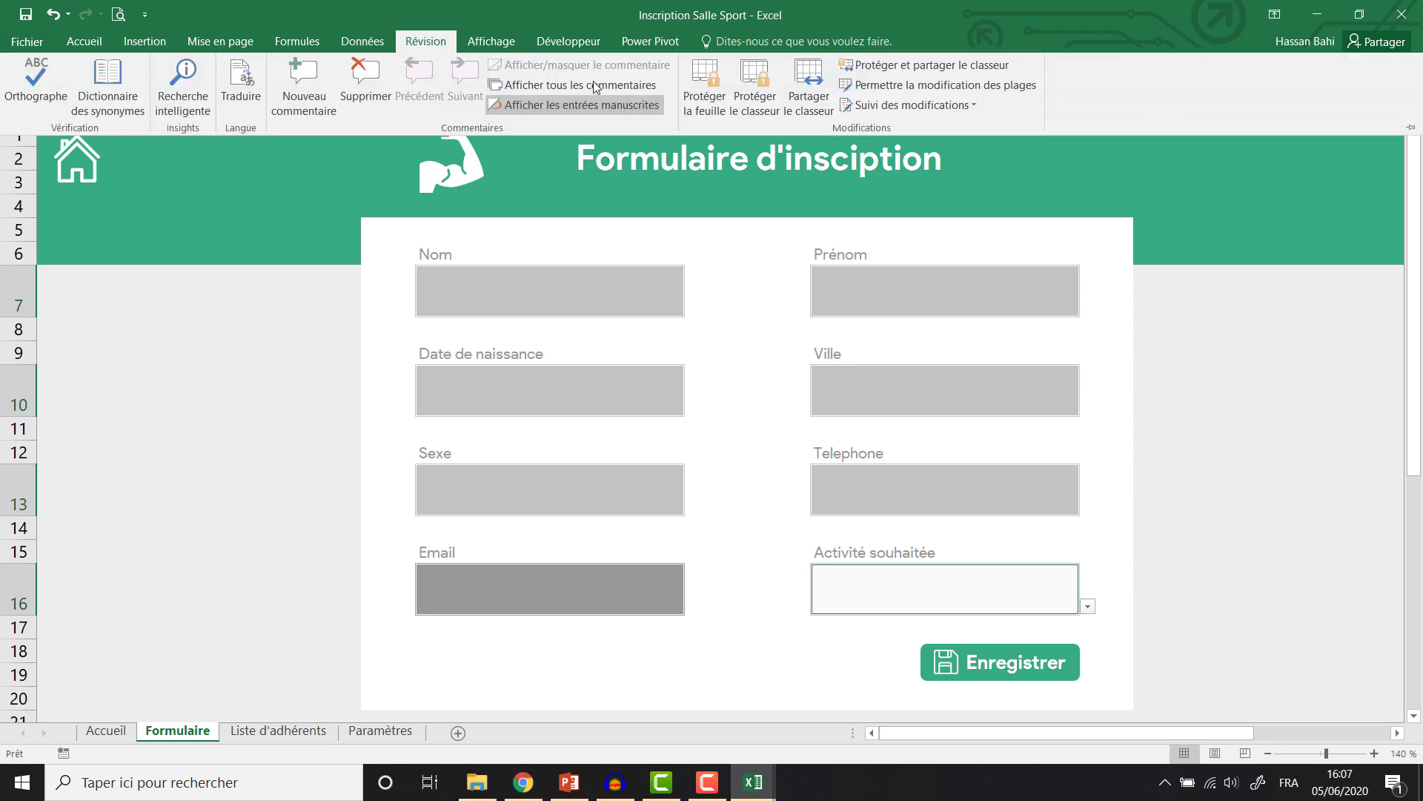
left_click(722, 101)
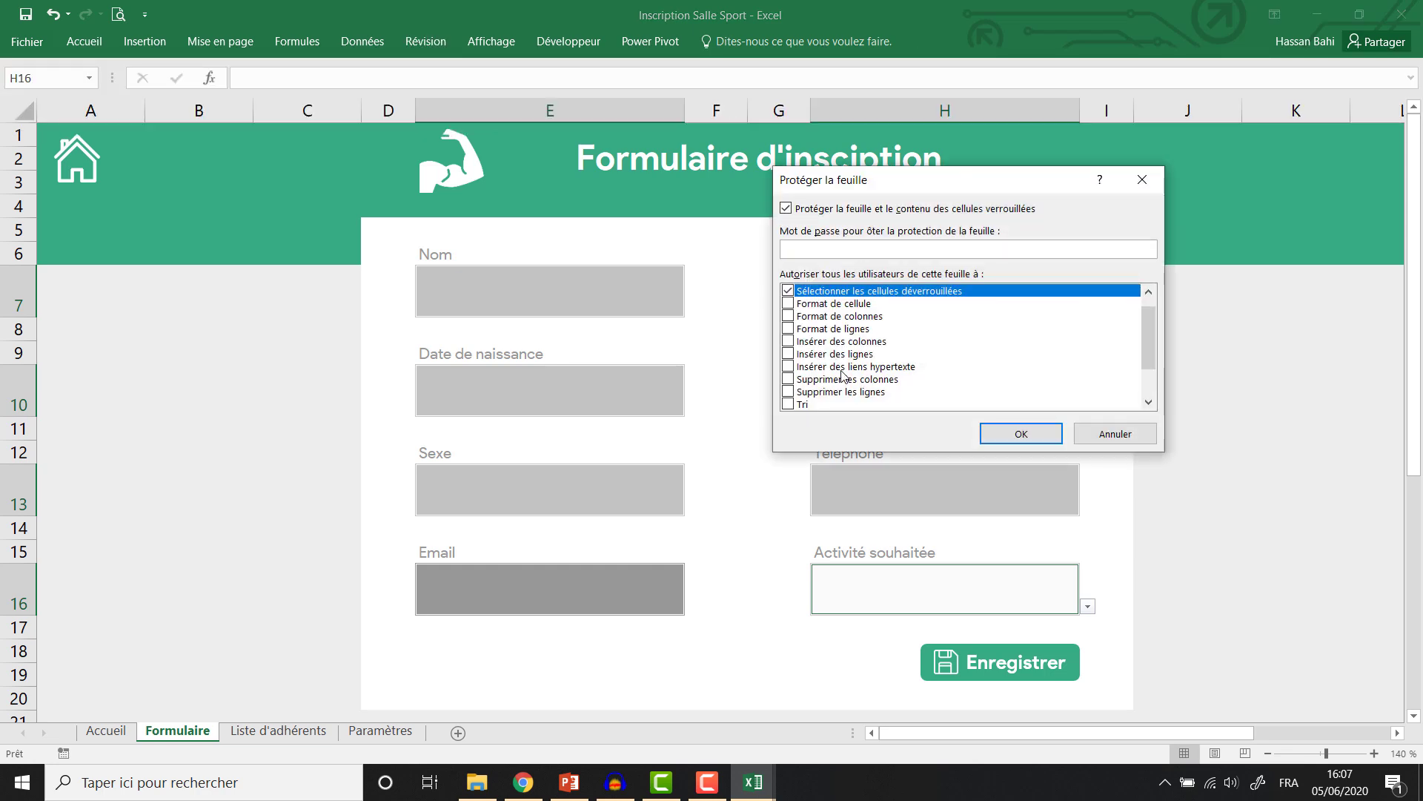
scroll(1129, 362, "up", 1)
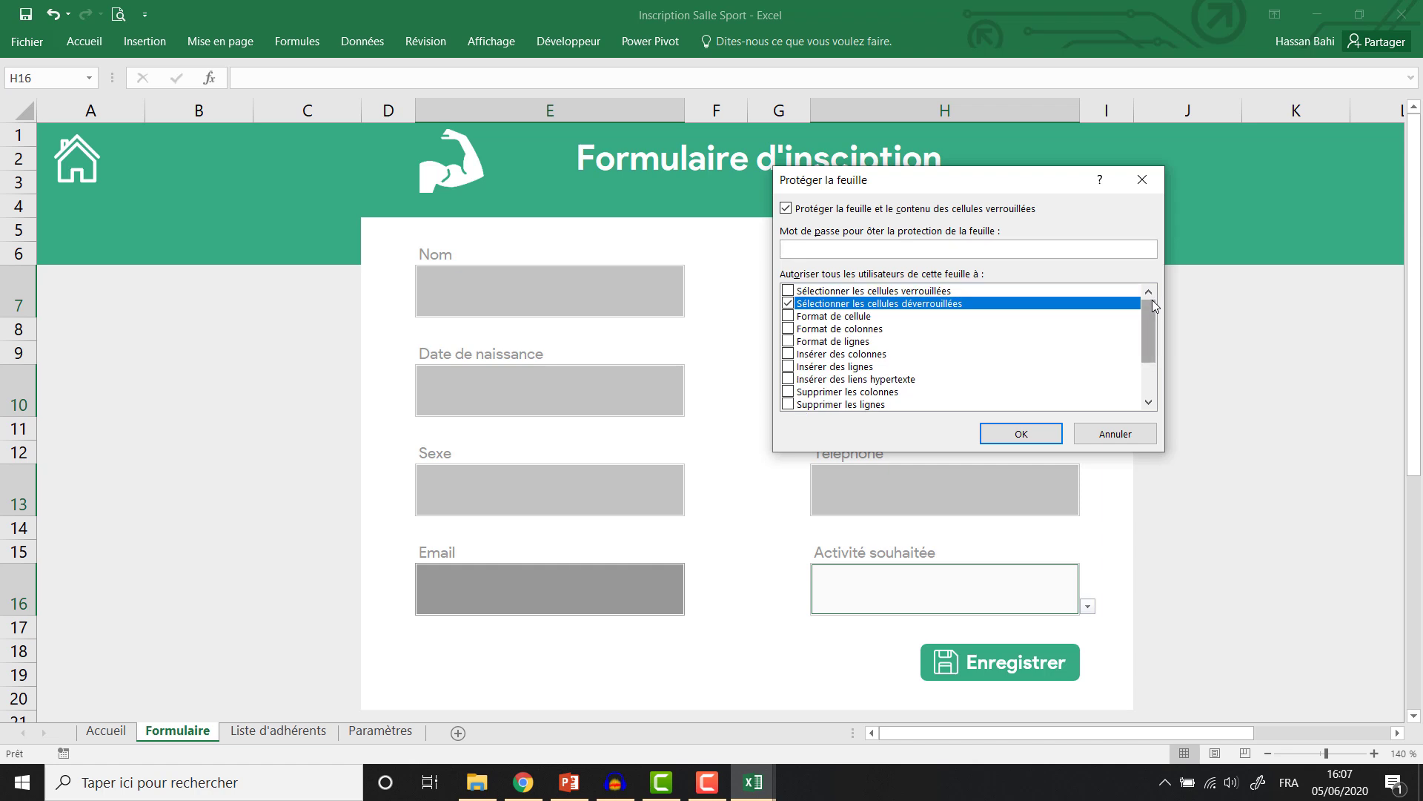
left_click(789, 291)
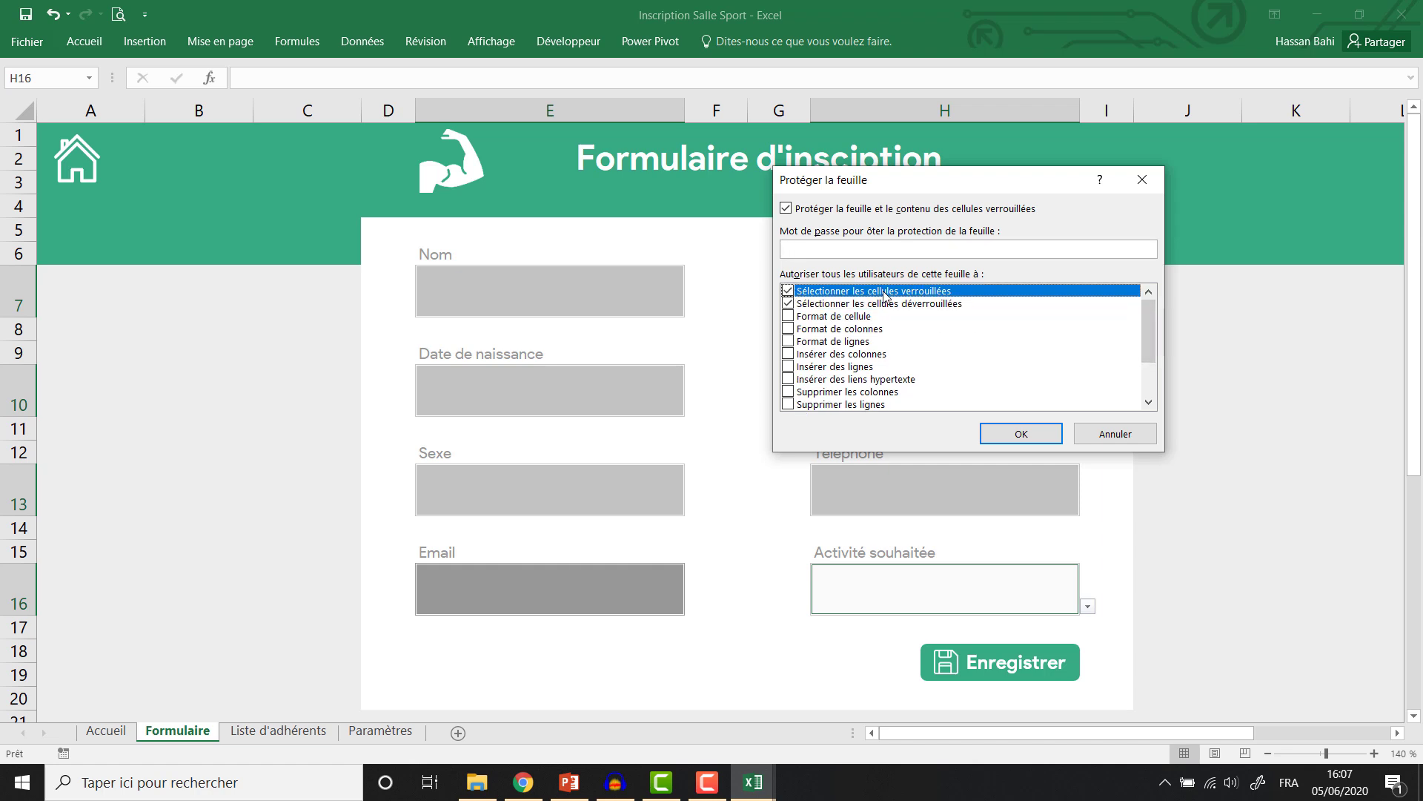
left_click(788, 291)
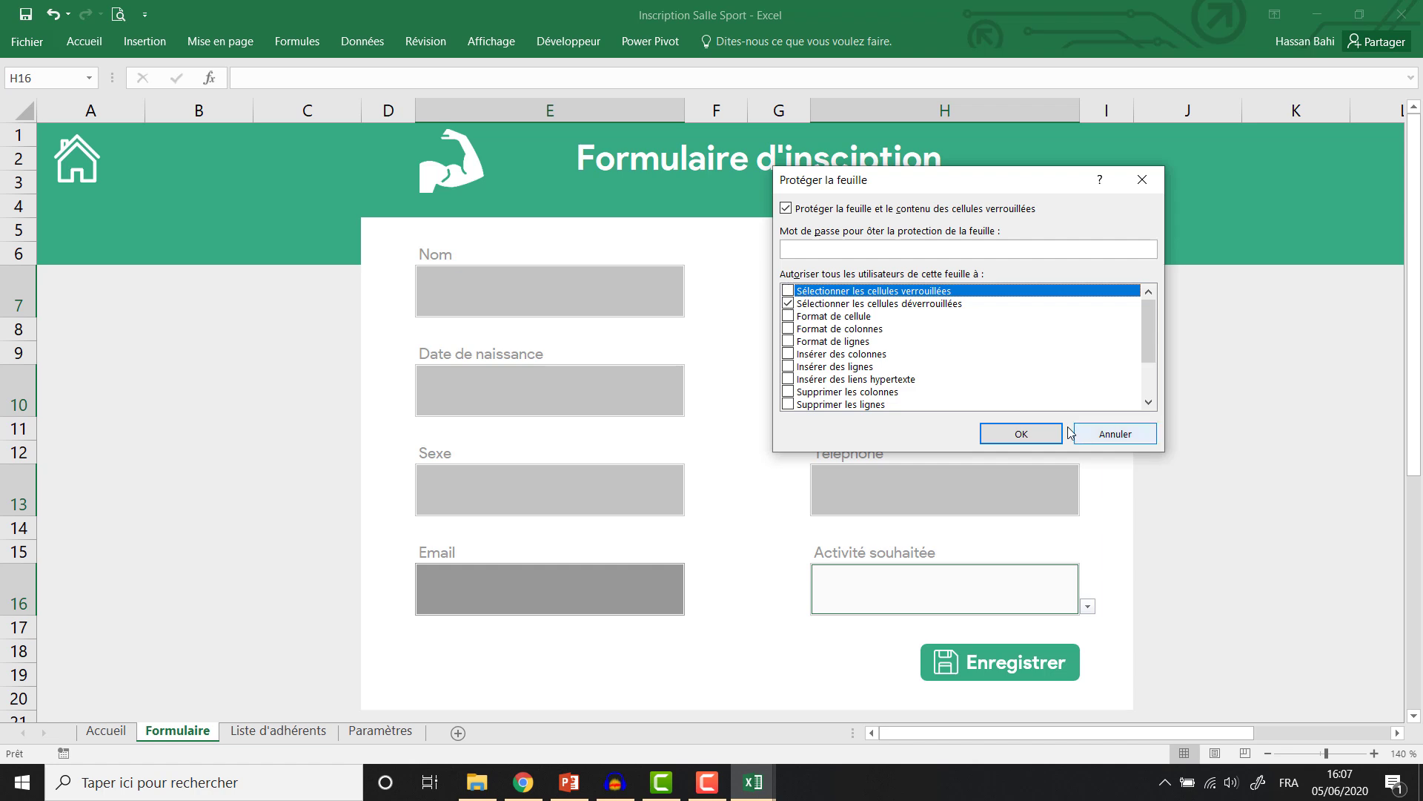
left_click(1022, 433)
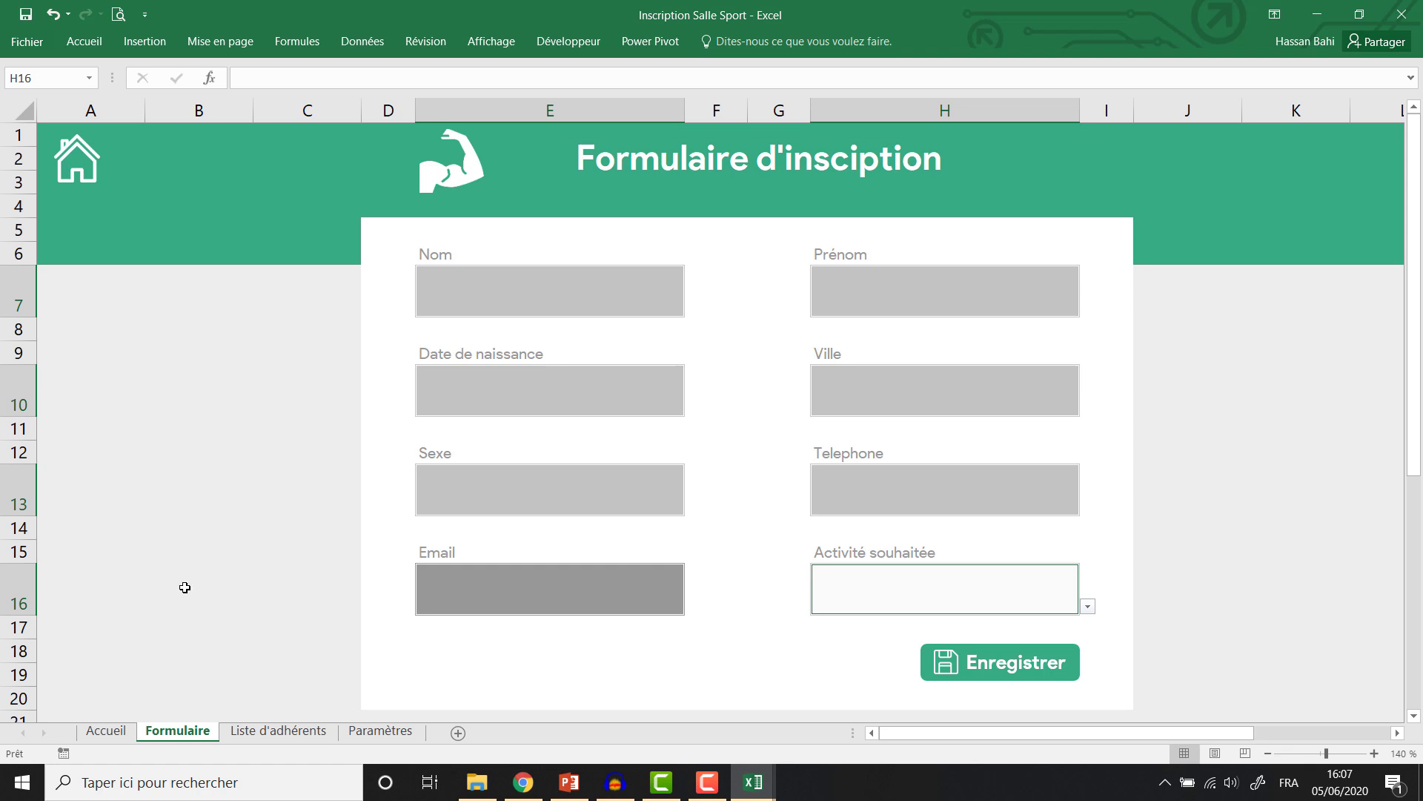
Press Enregistrer on the blank form and check each of the eight input fields is selectable.
left_click(1016, 671)
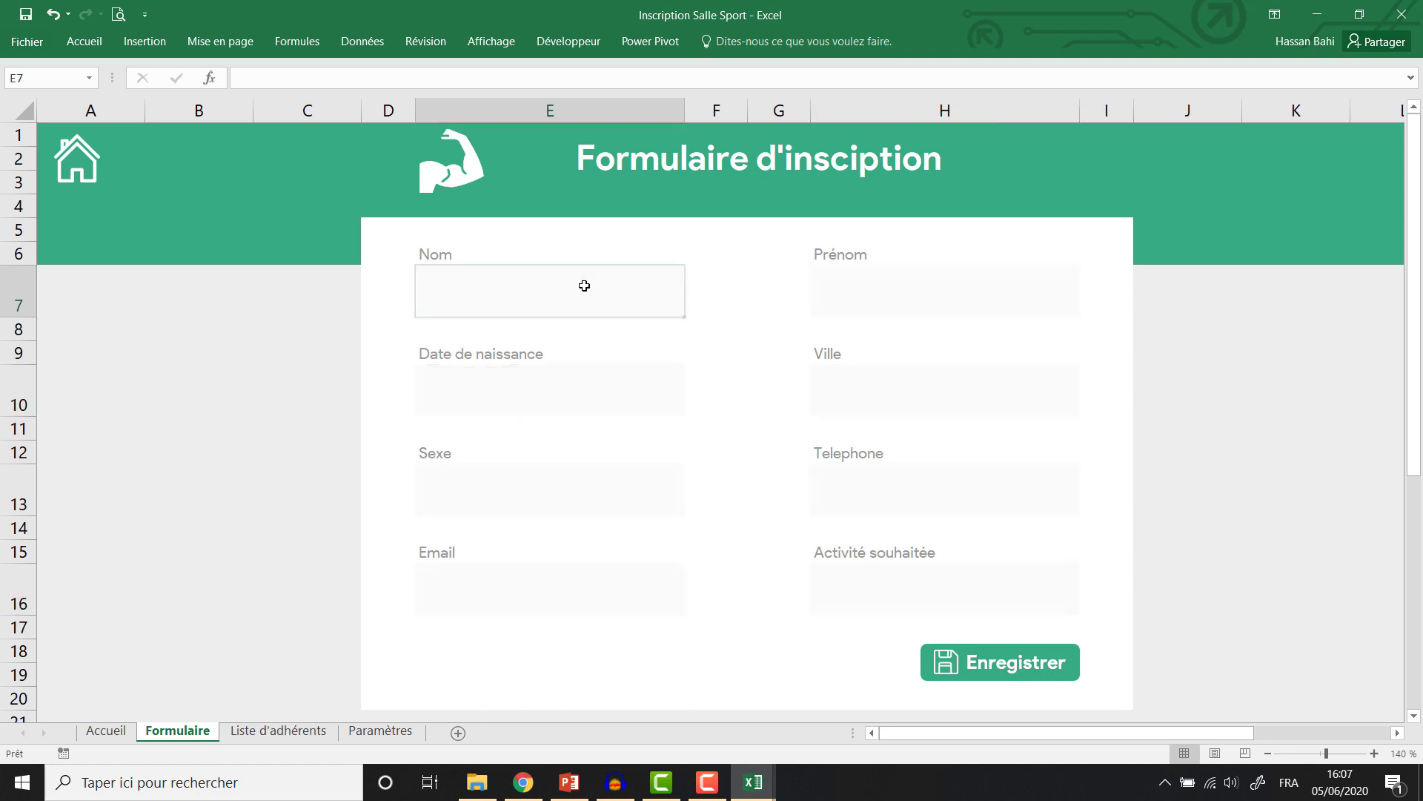
left_click(581, 286)
left_click(883, 299)
left_click(604, 389)
left_click(833, 388)
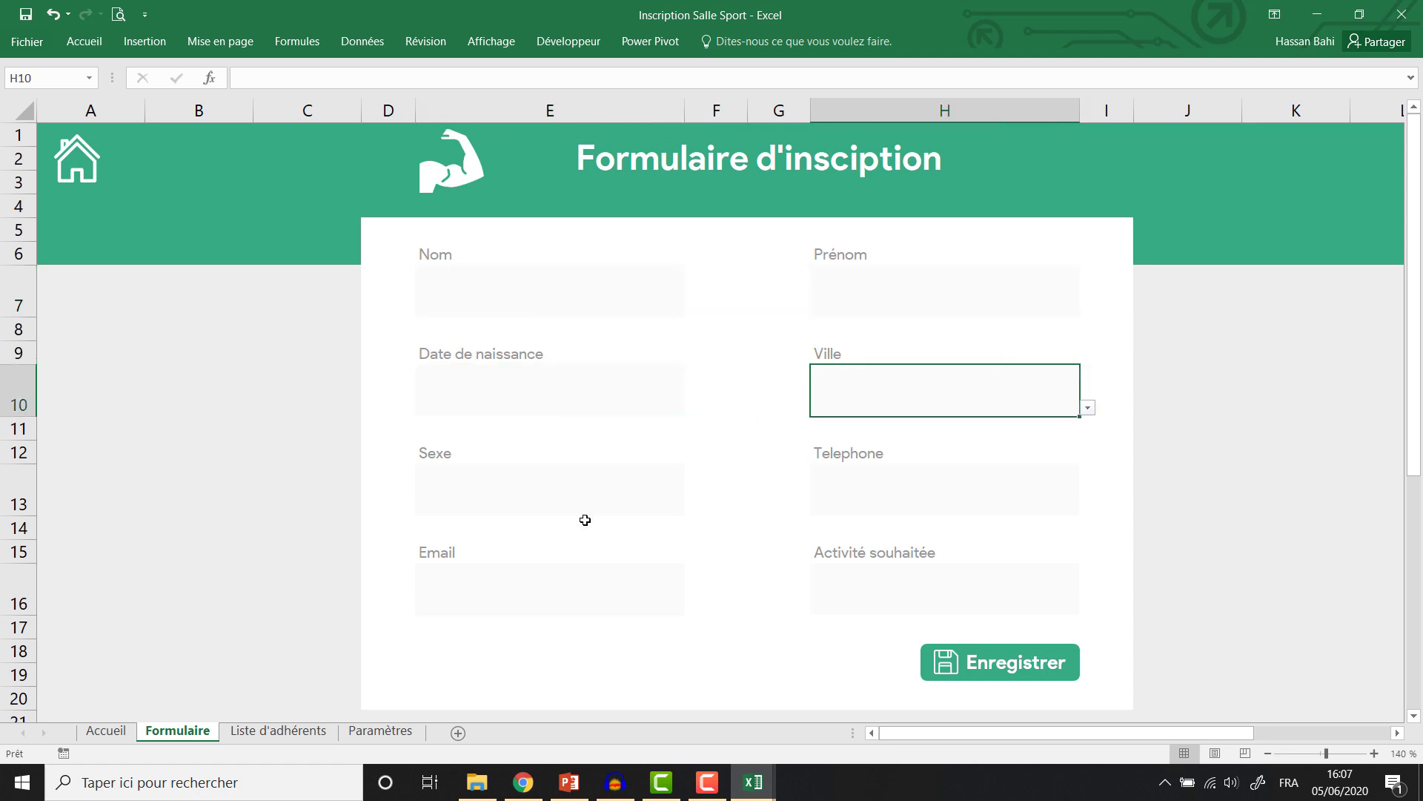
left_click(581, 518)
left_click(823, 486)
left_click(628, 594)
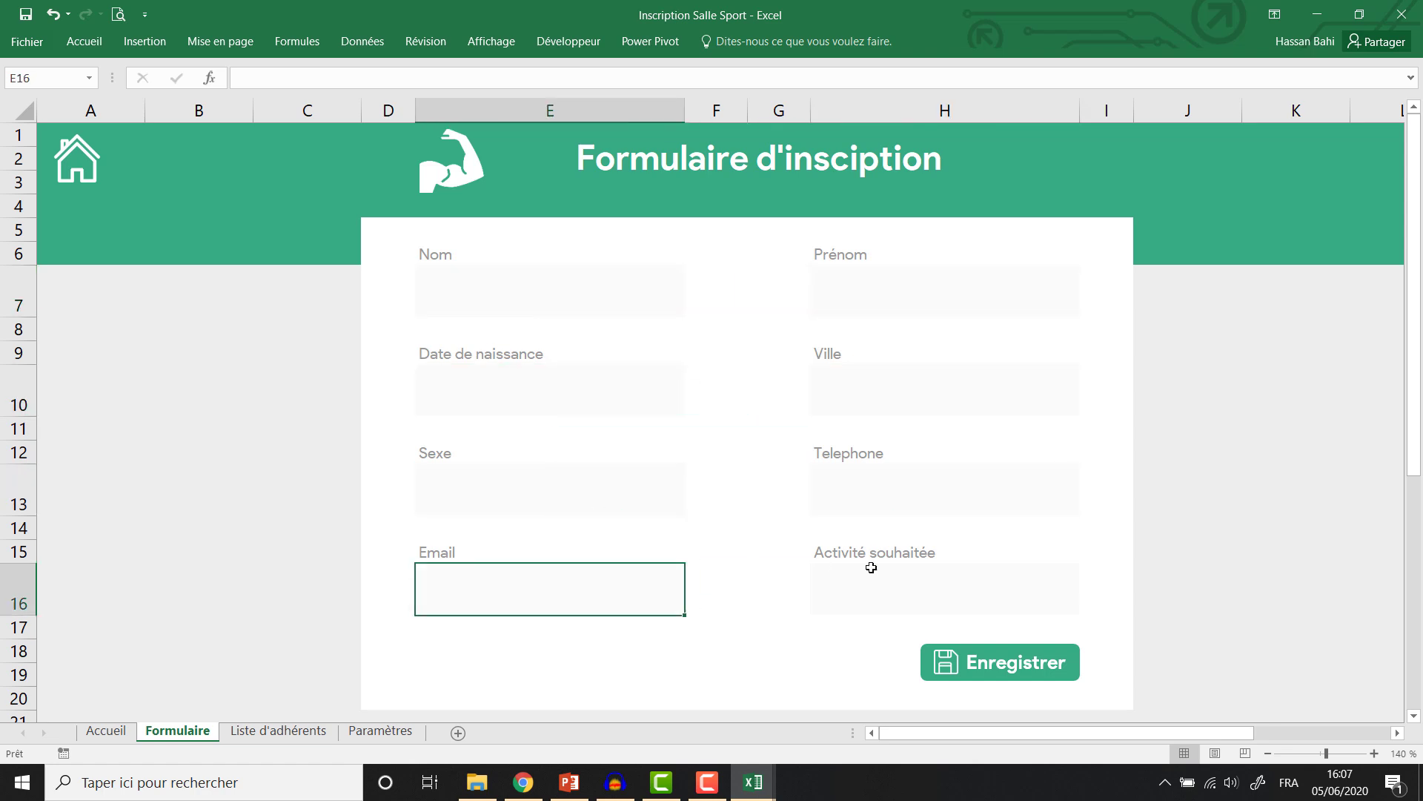
left_click(915, 579)
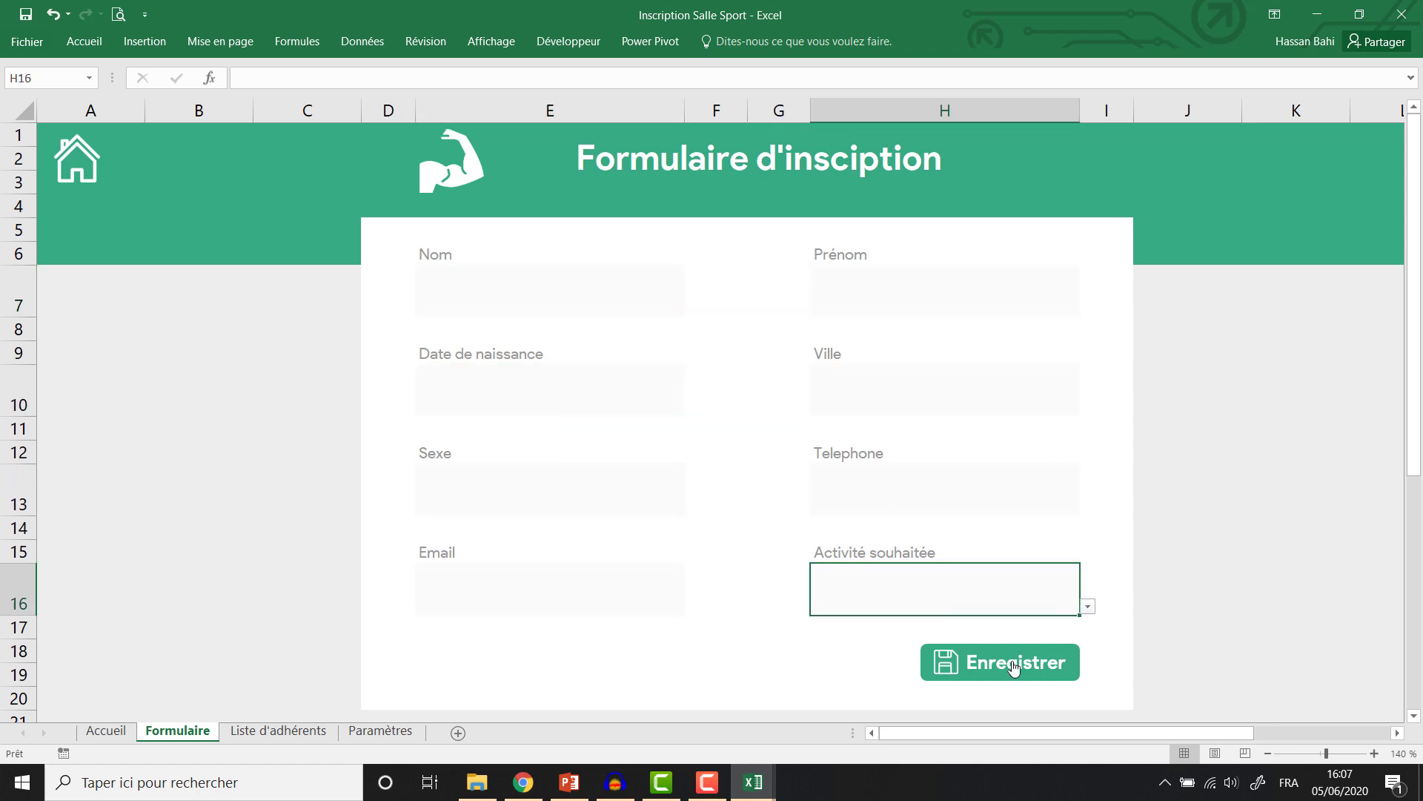
Enter a new member with activity Musculation, save it, and check Liste d'adhérents.
left_click(559, 286)
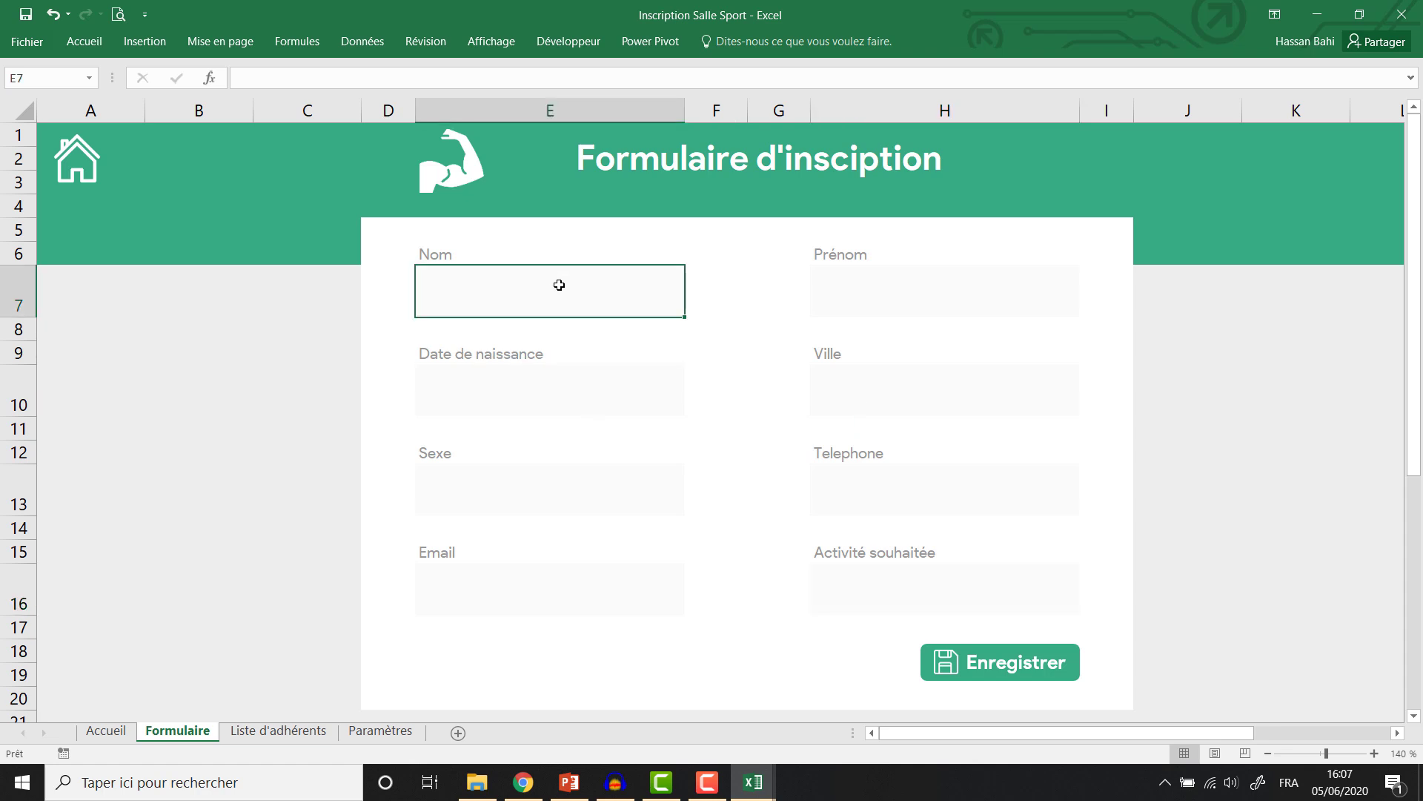
type("Adil")
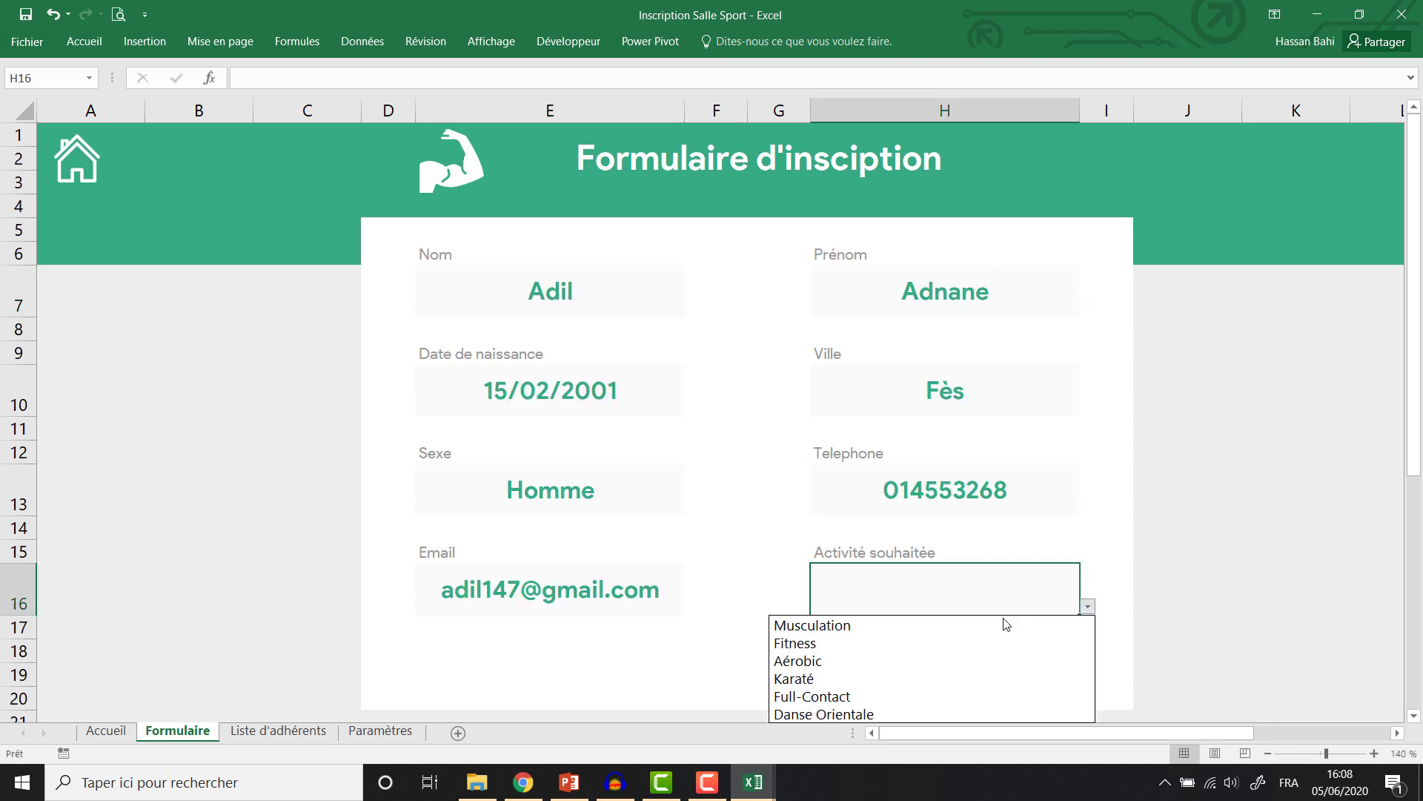
left_click(1006, 625)
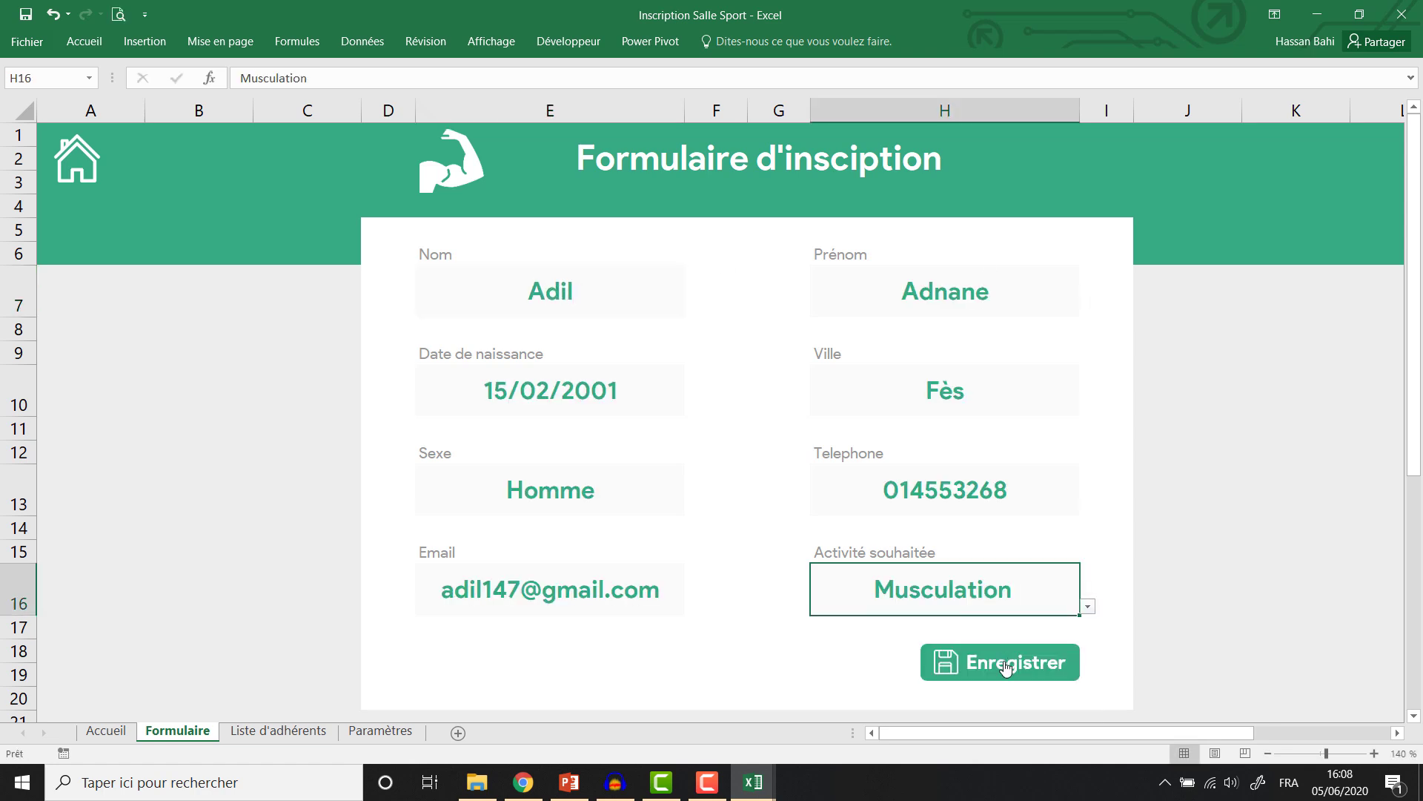
left_click(1007, 666)
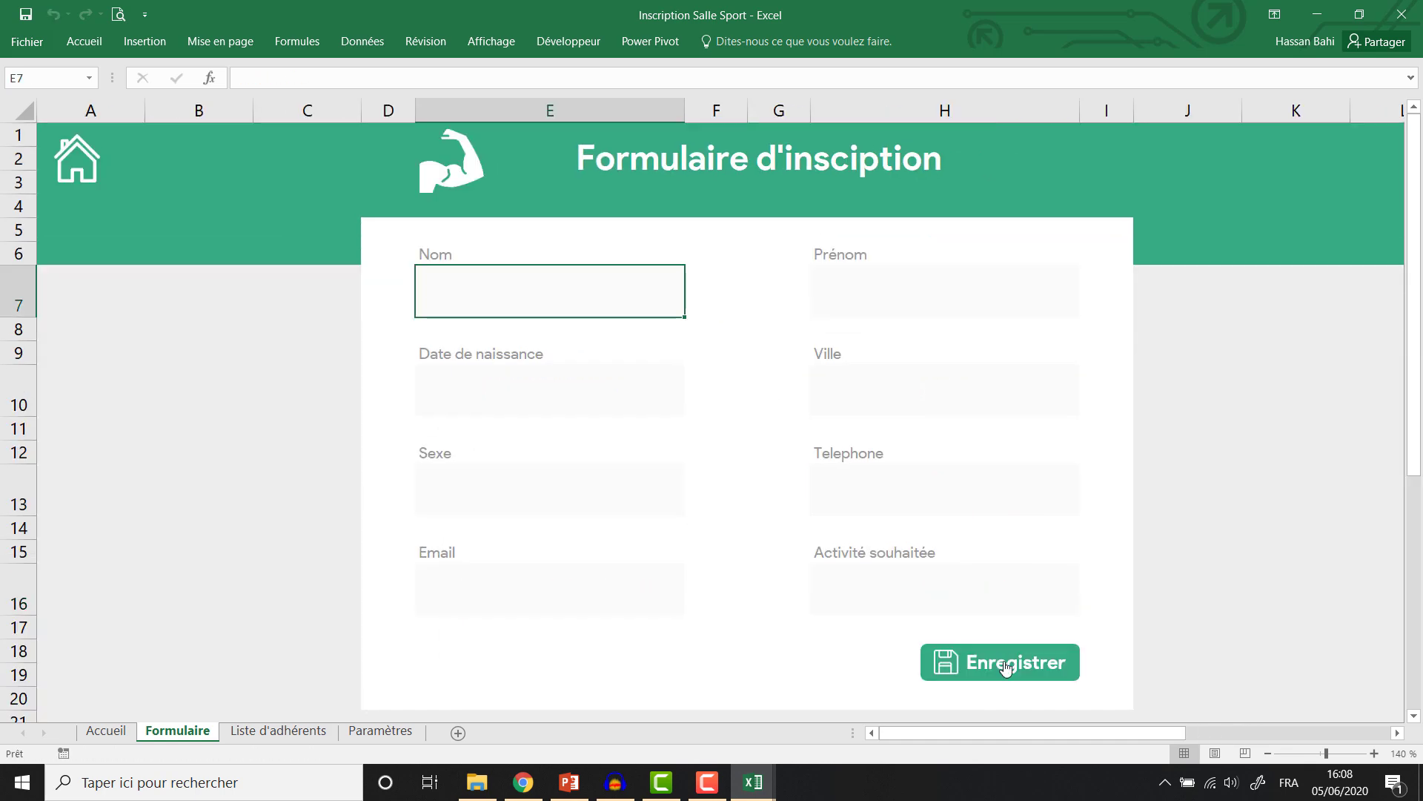
left_click(282, 732)
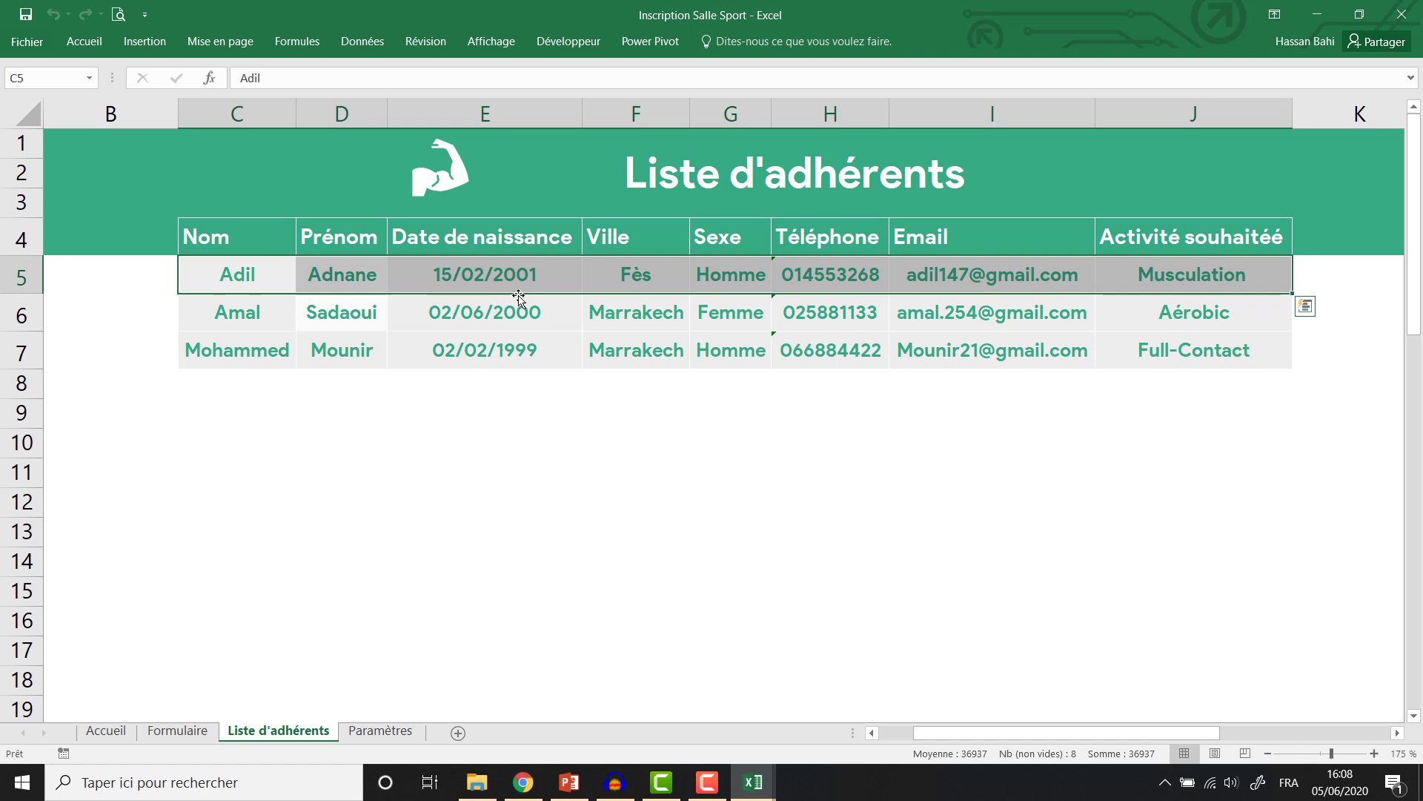
left_click(182, 731)
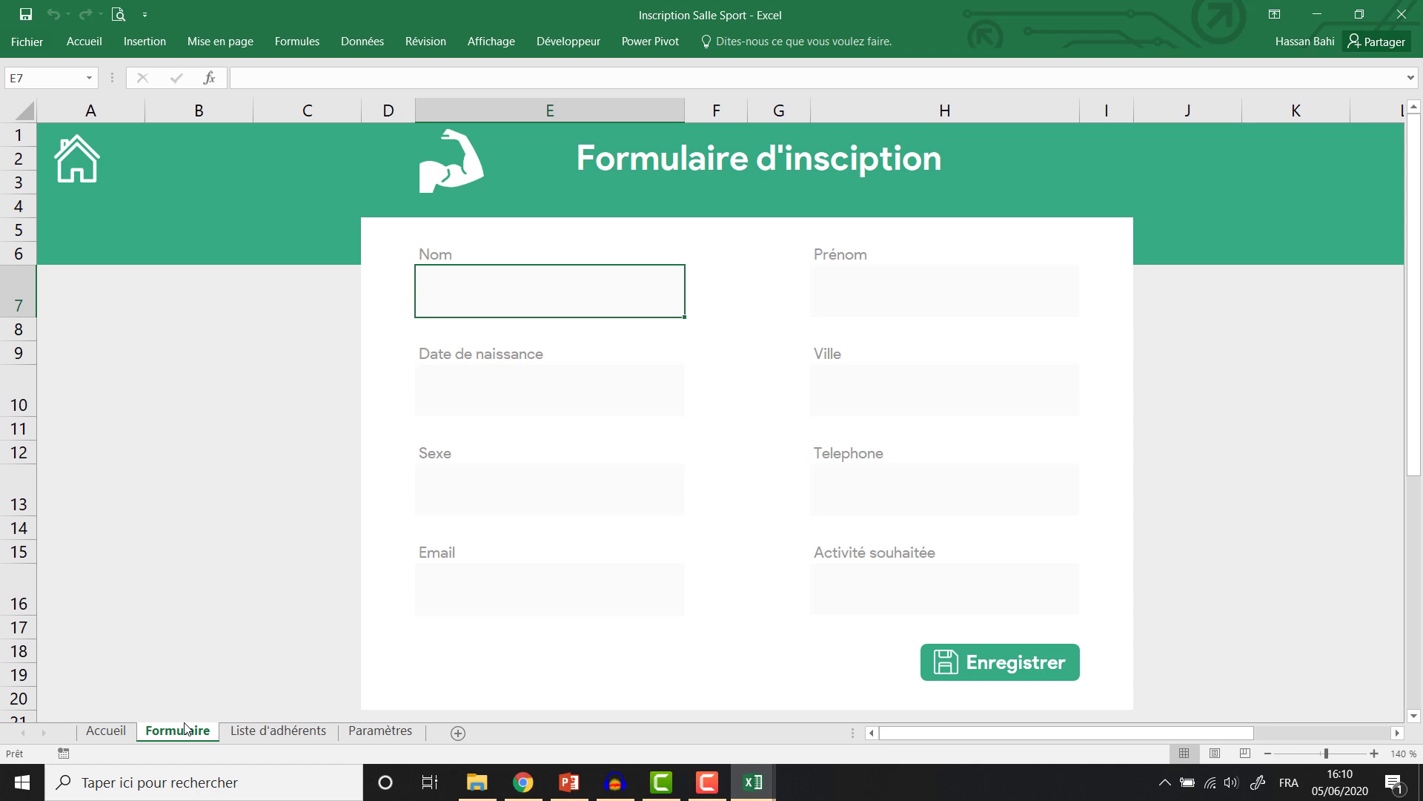
Select cell A2 in the Liste d'adhérents banner as the icon's spot.
left_click(276, 730)
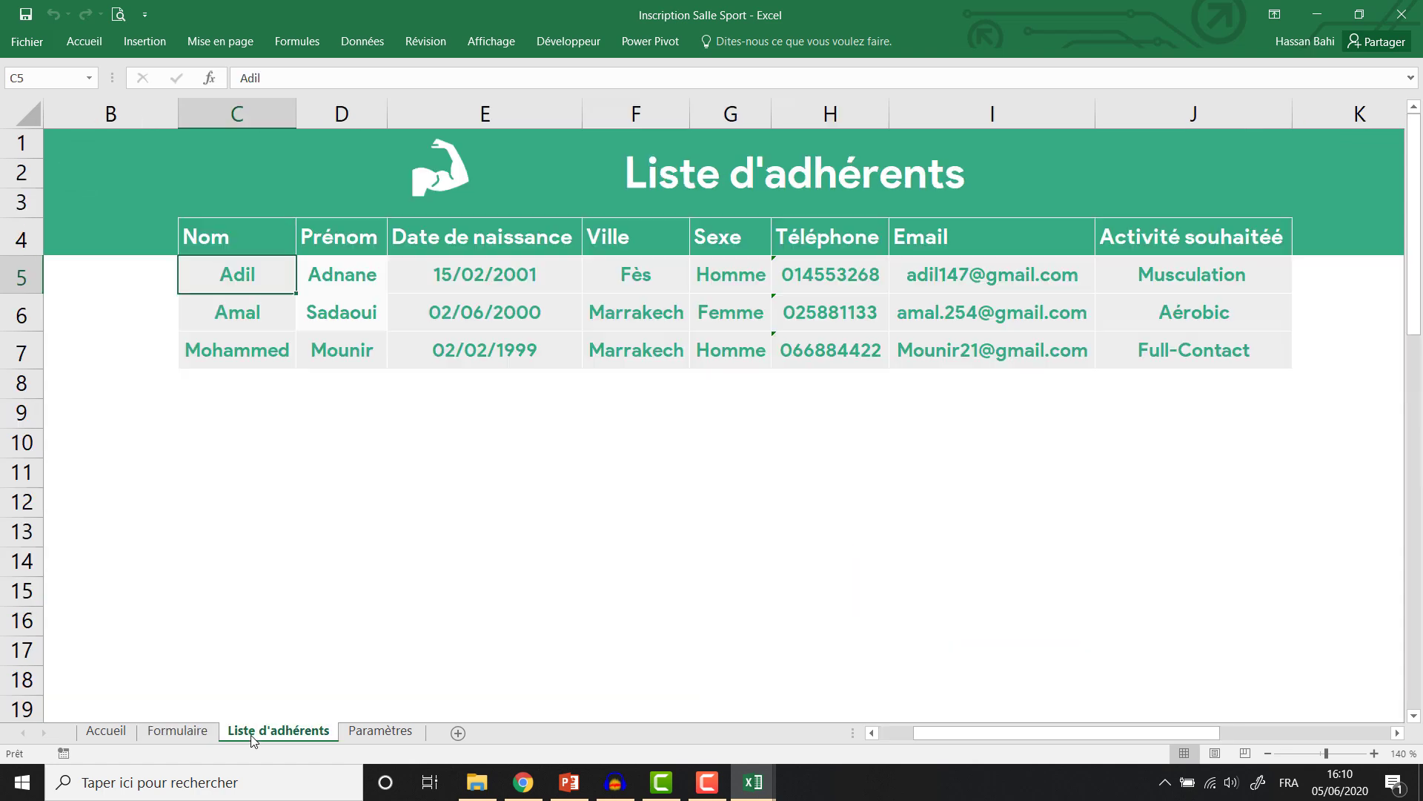
left_click(901, 735)
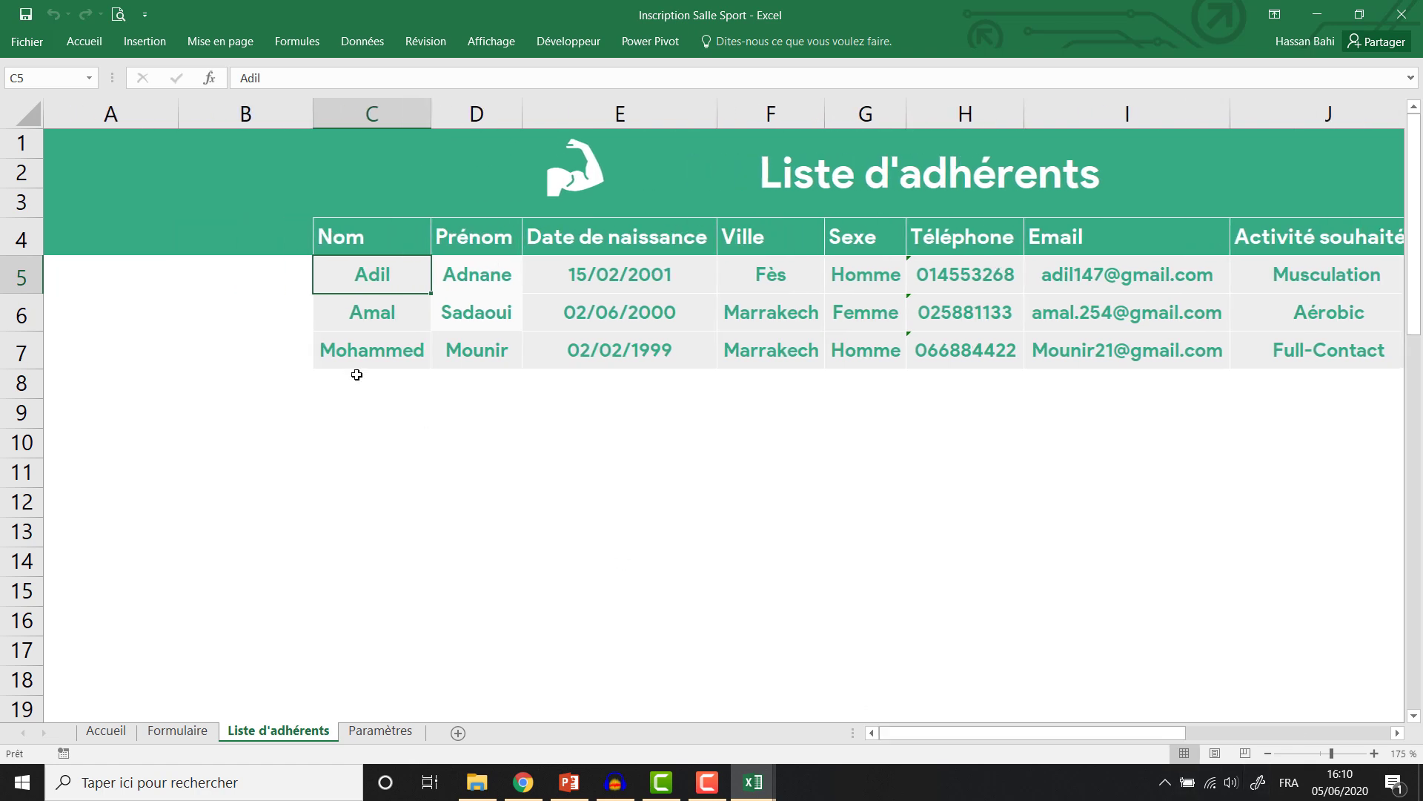
left_click(89, 163)
left_click(105, 732)
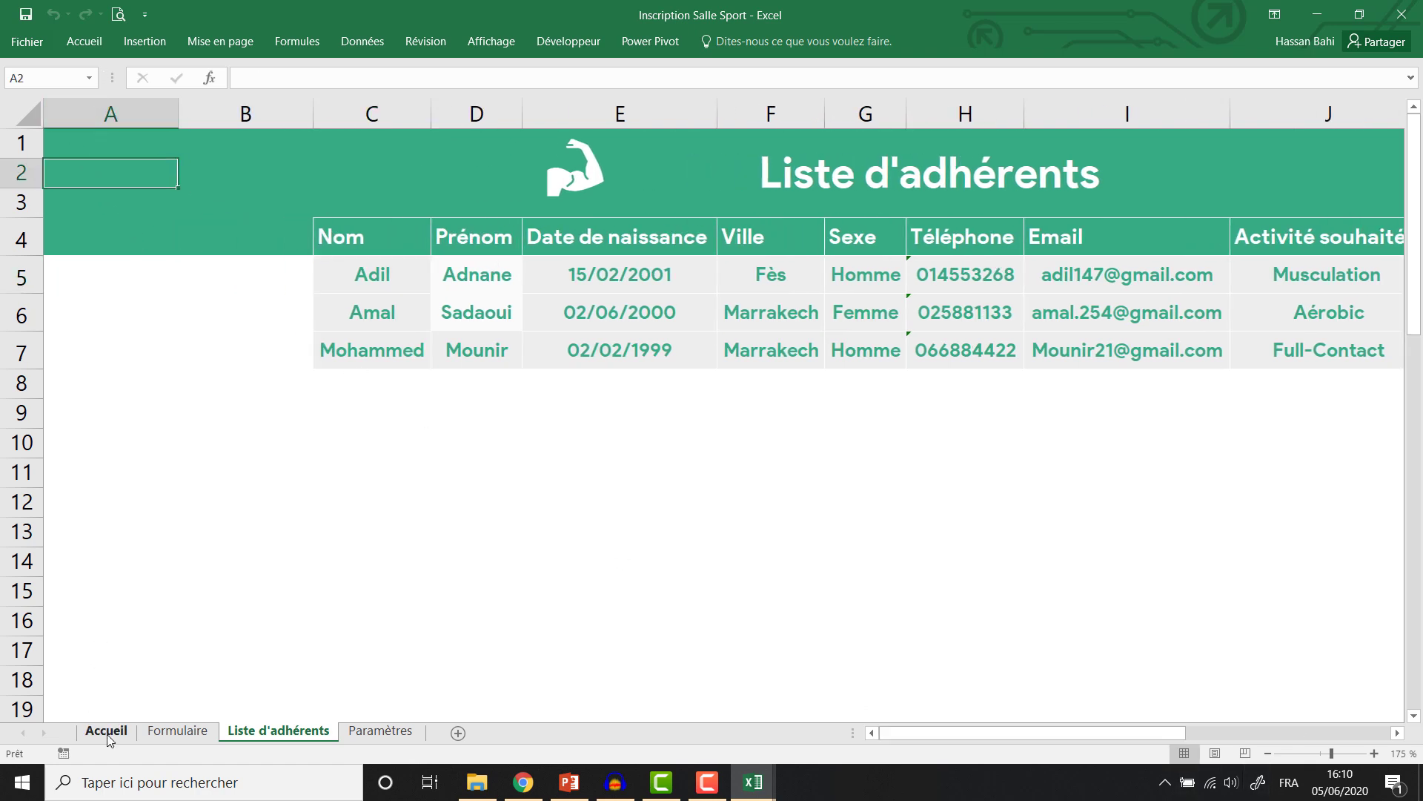
left_click(262, 734)
Insert the shelter (1) house picture and set its height to 2 cm.
left_click(145, 42)
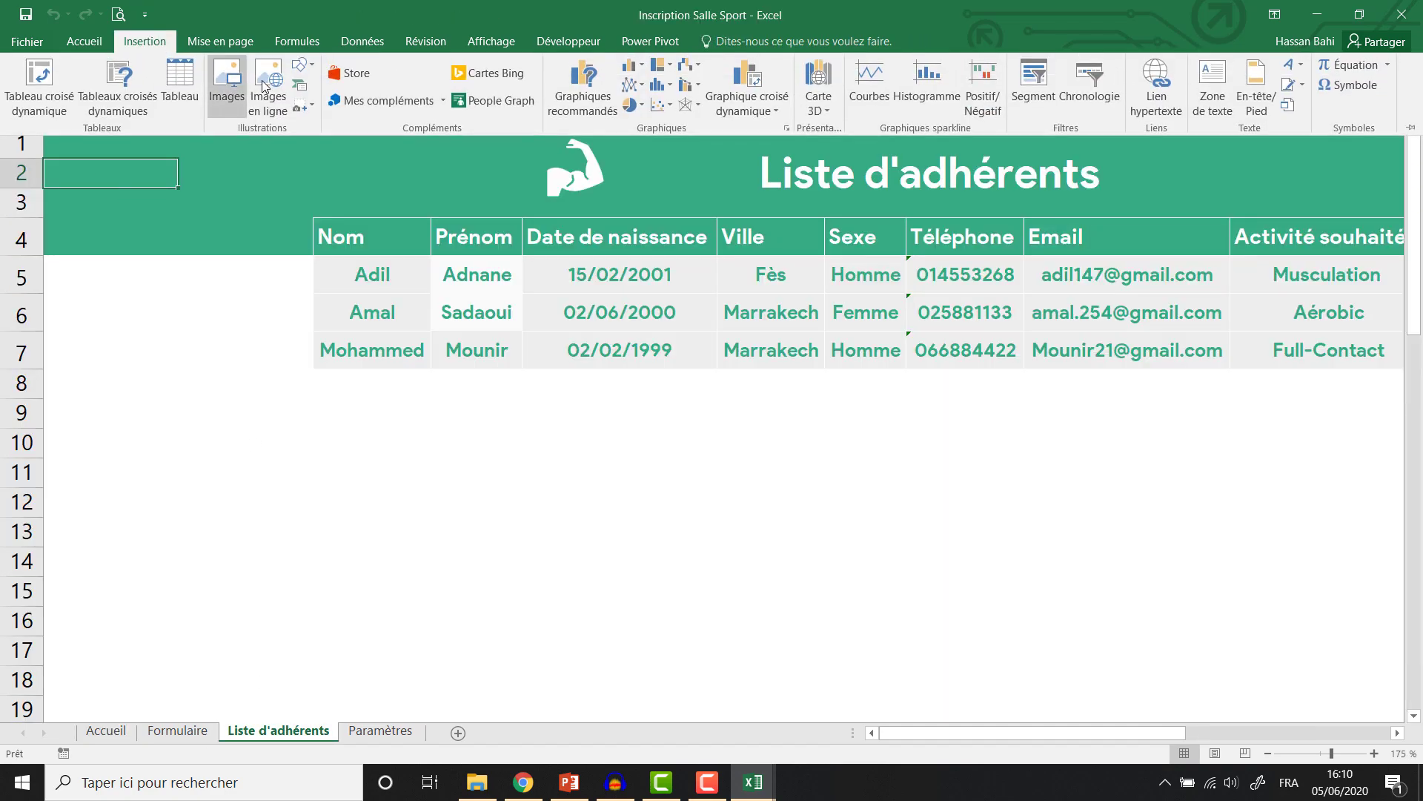
left_click(235, 76)
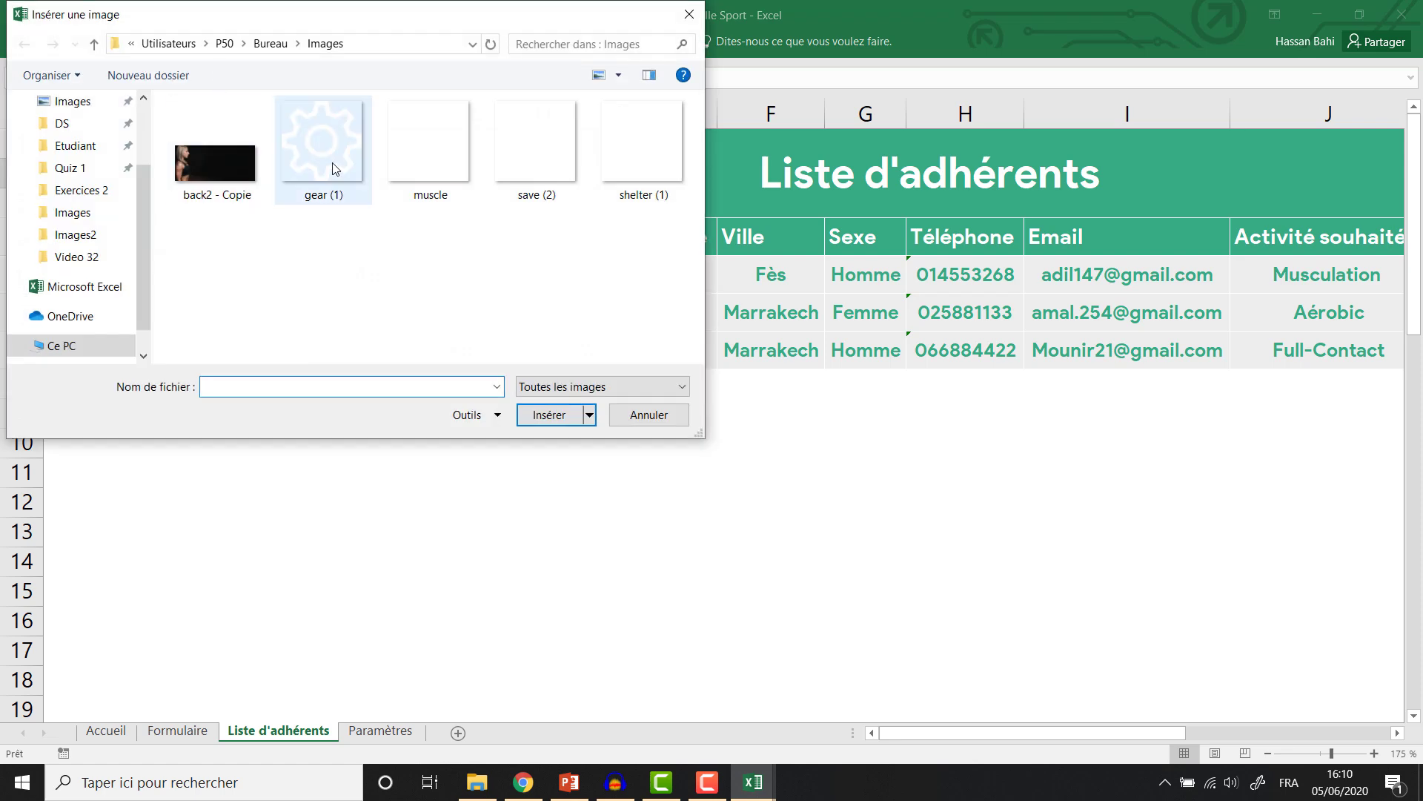
left_click(643, 139)
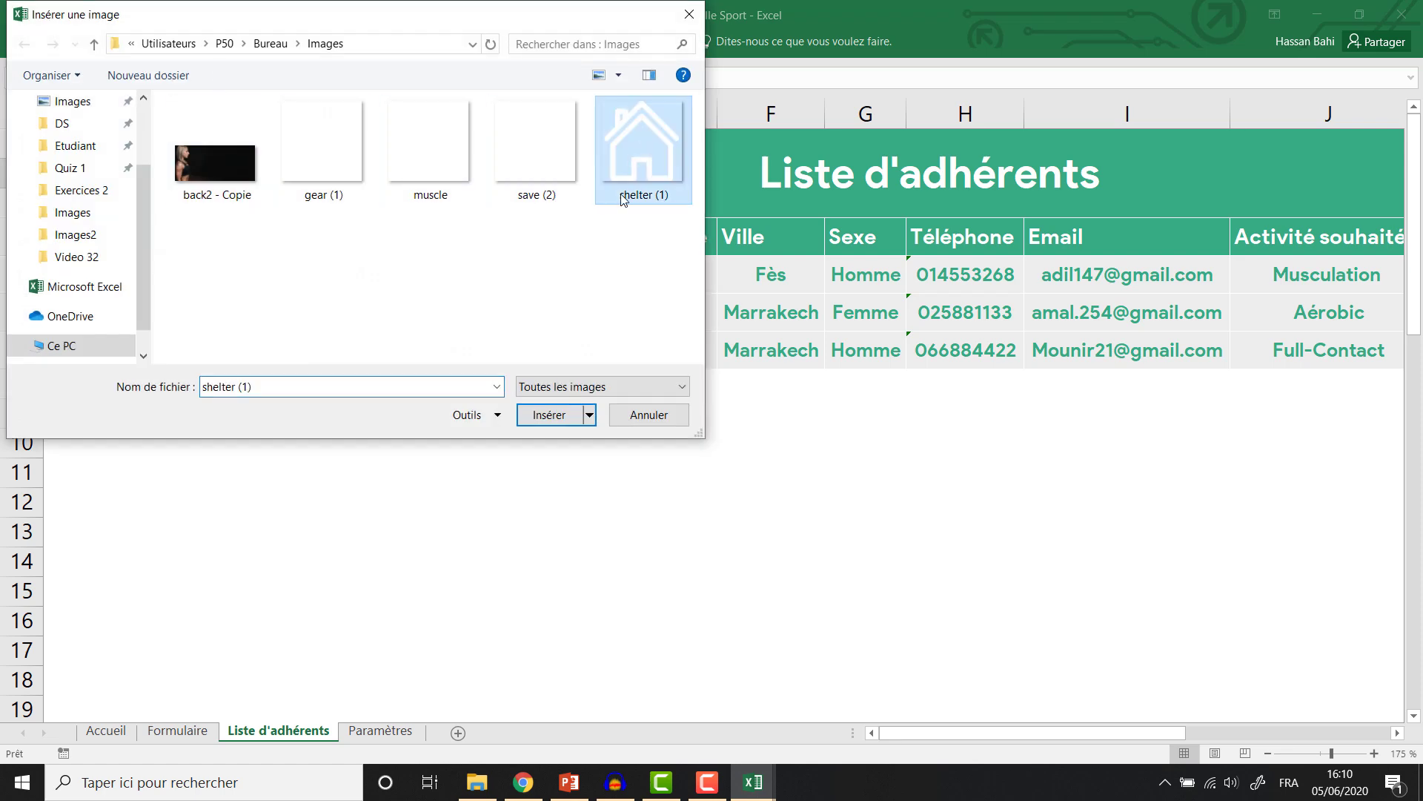
left_click(550, 415)
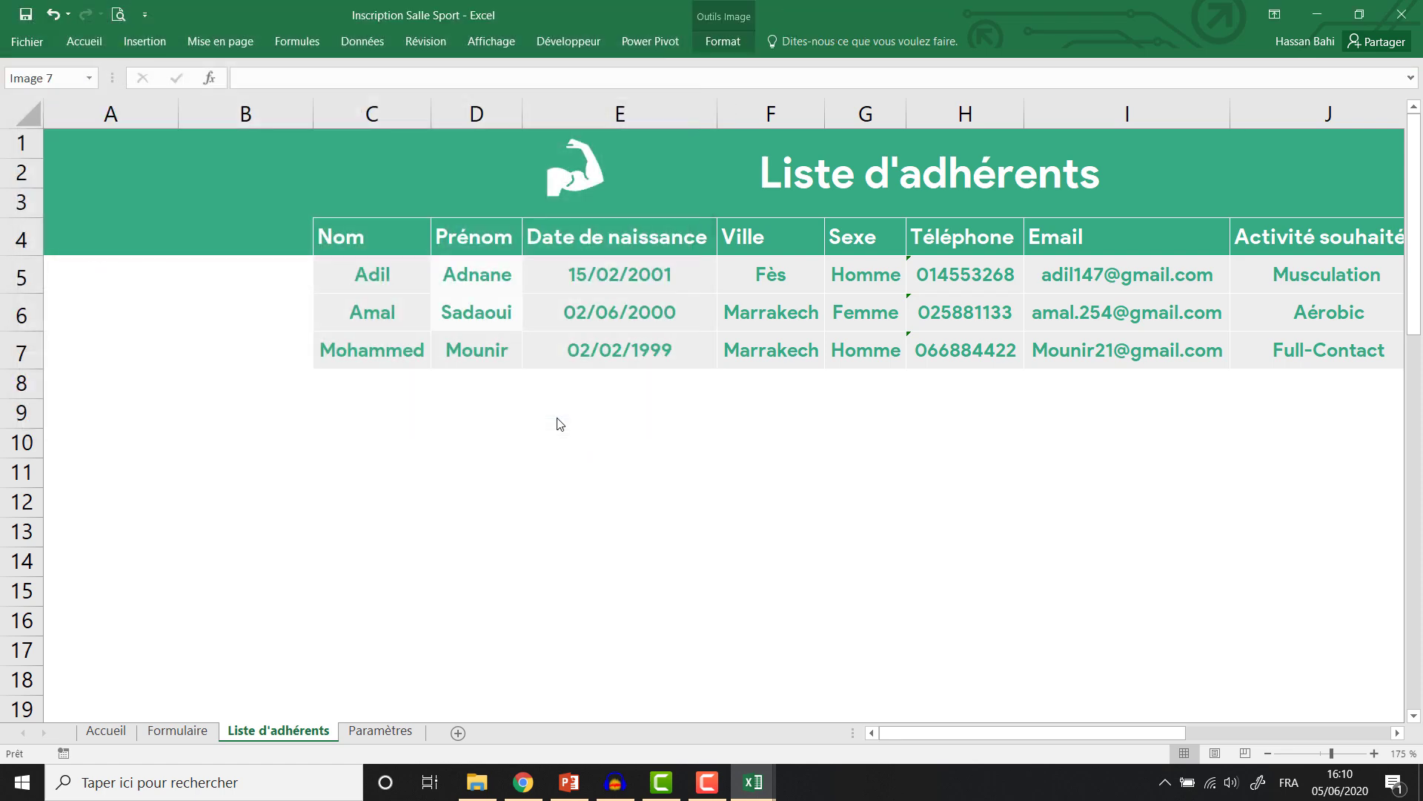
left_click(713, 40)
left_click(1320, 73)
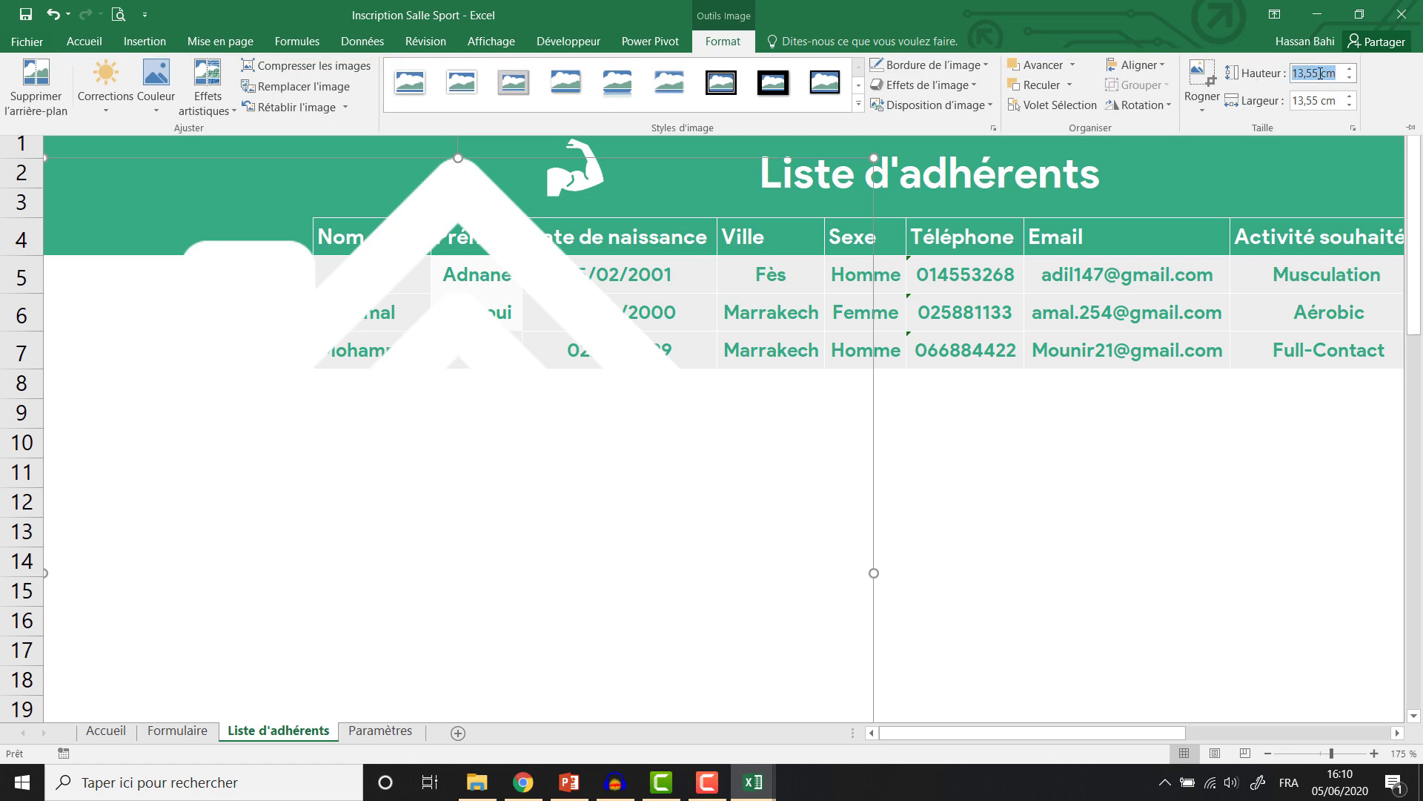
type("2")
key("Return")
left_click(272, 284)
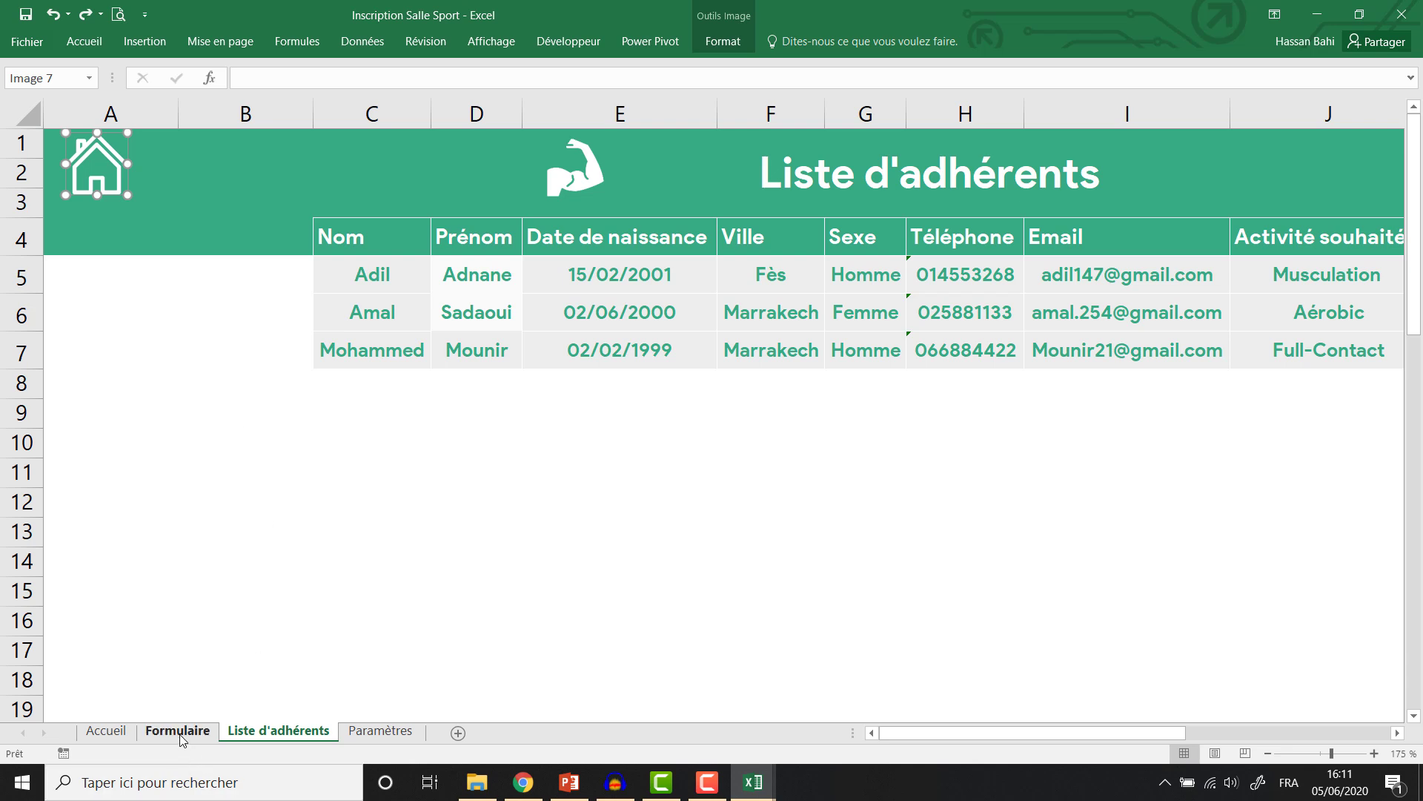
Assign the OuvrirAccueil macro to the house icon.
right_click(102, 163)
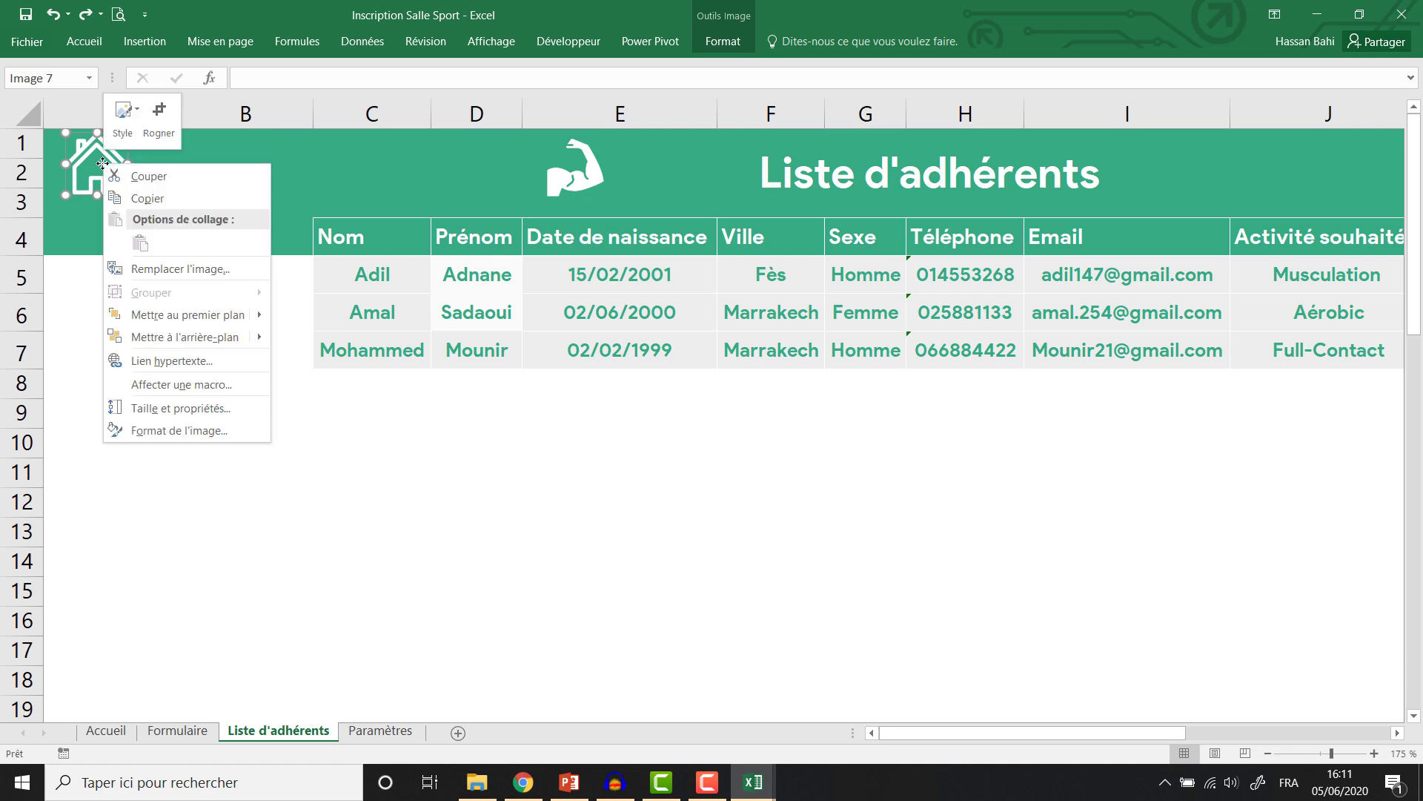
left_click(179, 385)
left_click(58, 293)
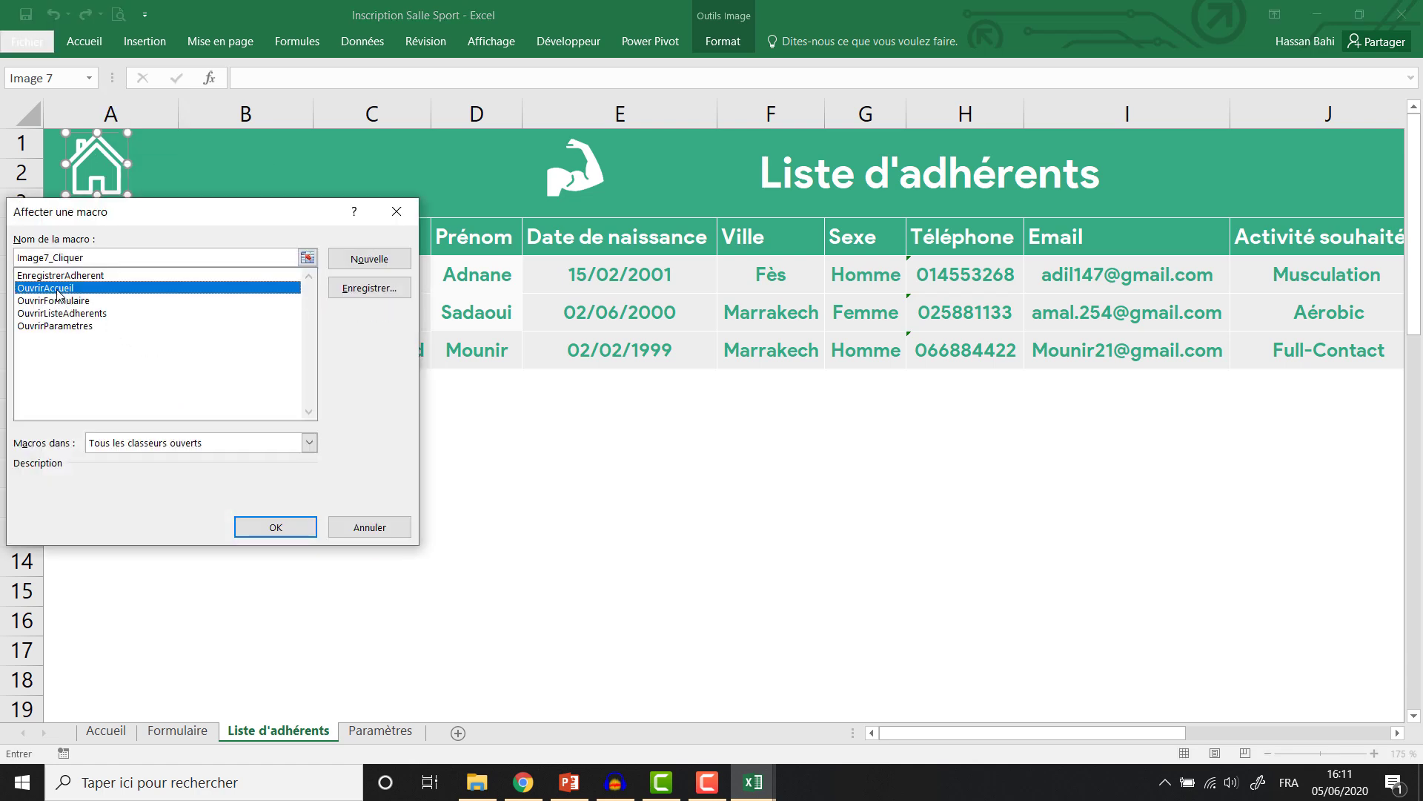
left_click(263, 527)
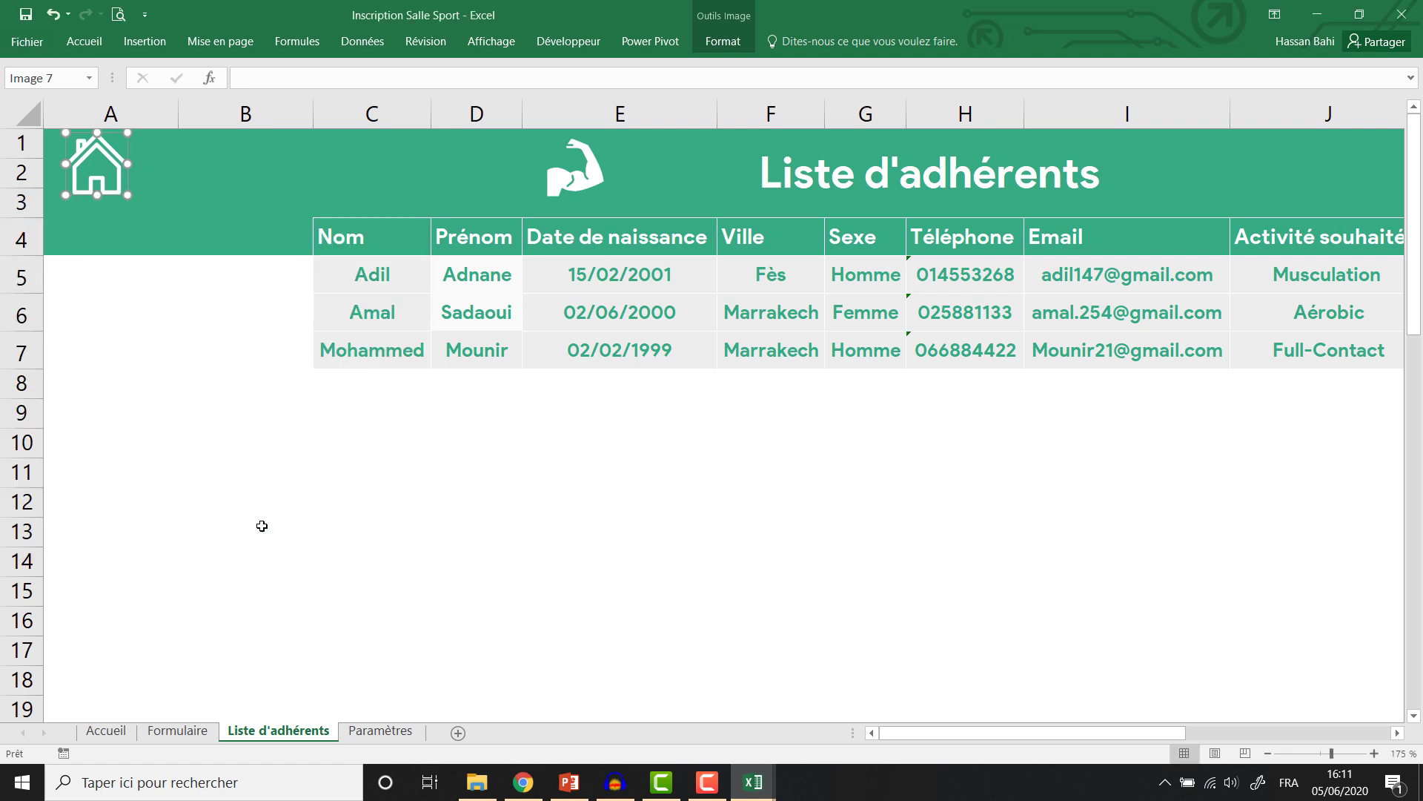
left_click(240, 251)
scroll(239, 252, "down", 2, "ctrl")
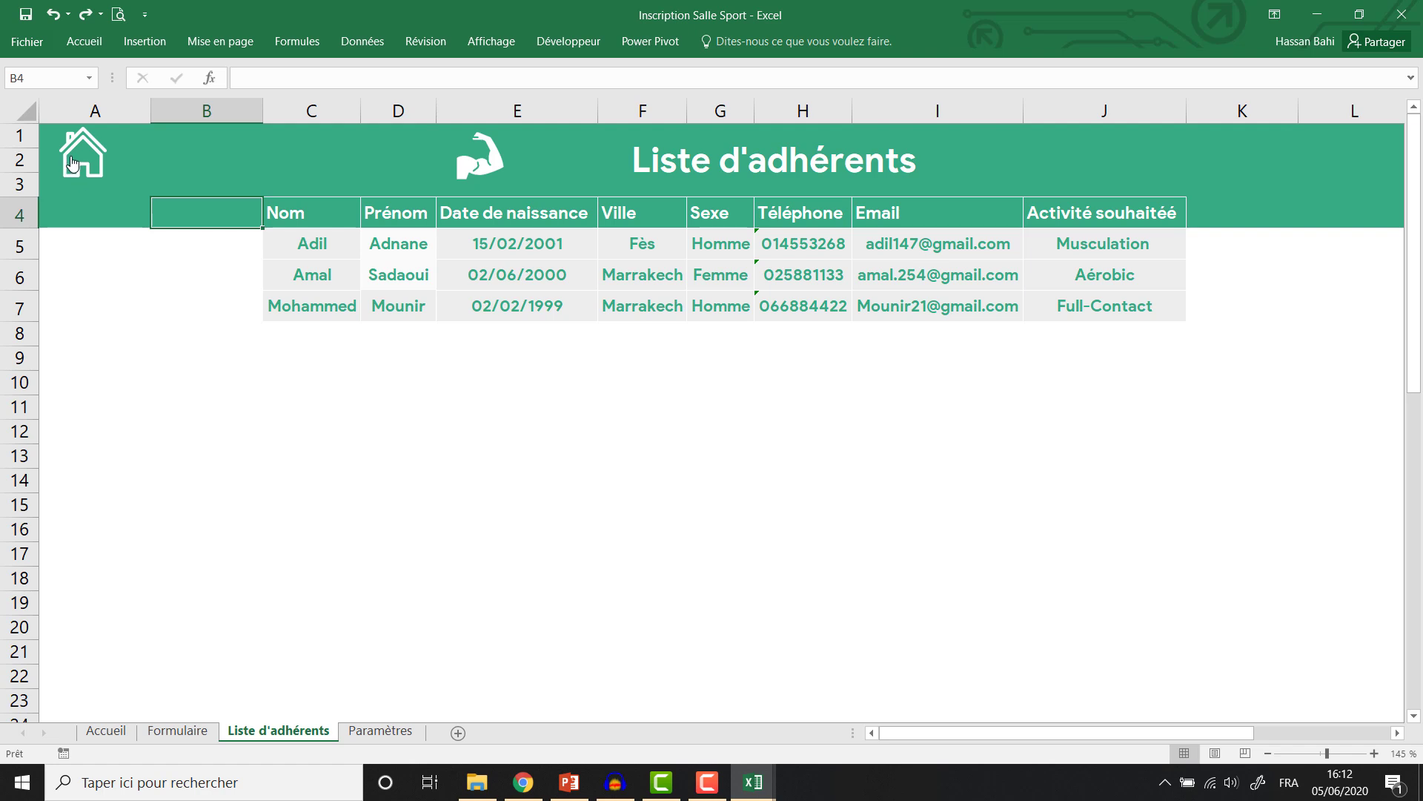
Use the house icon to reach Accueil, then follow a home-page link to another sheet.
left_click(75, 156)
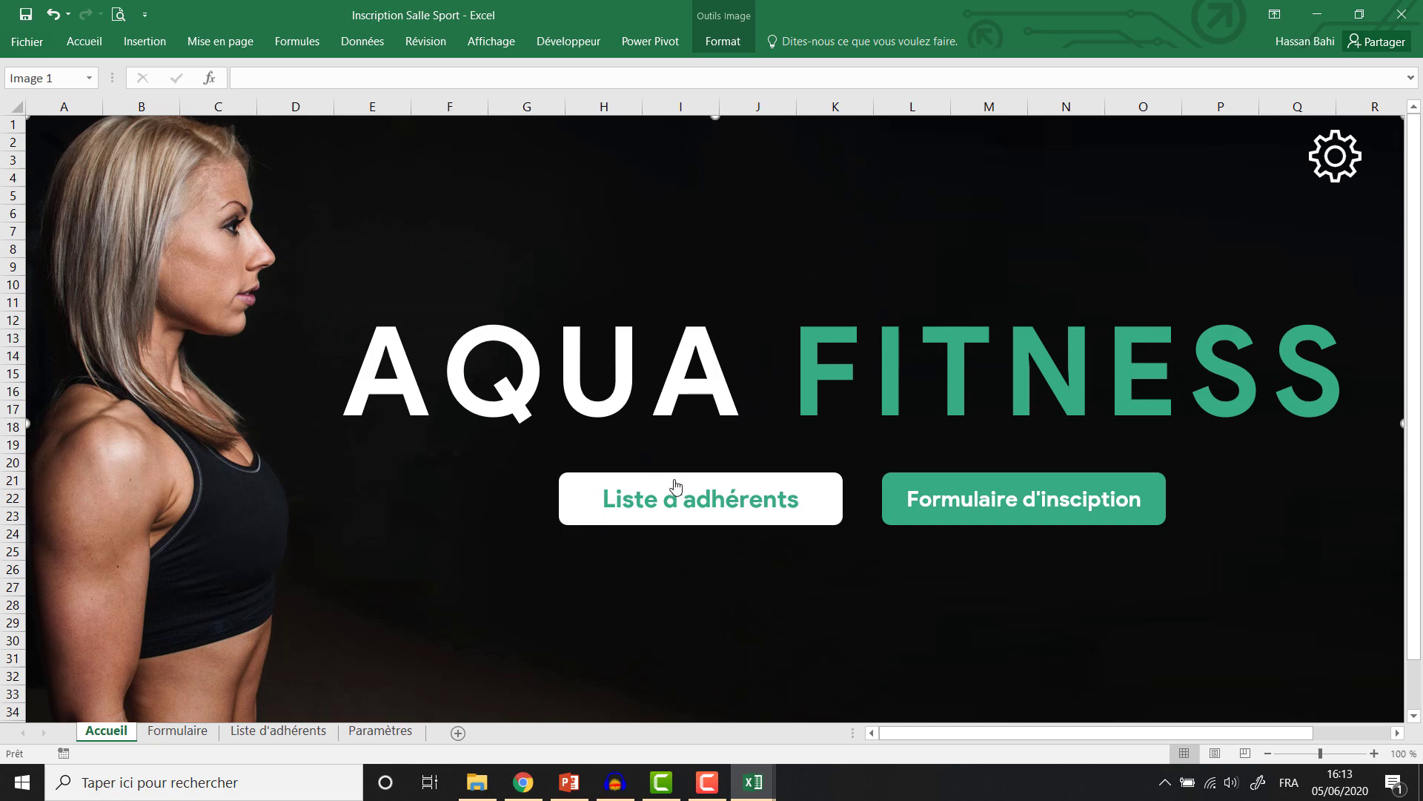
left_click(1055, 503)
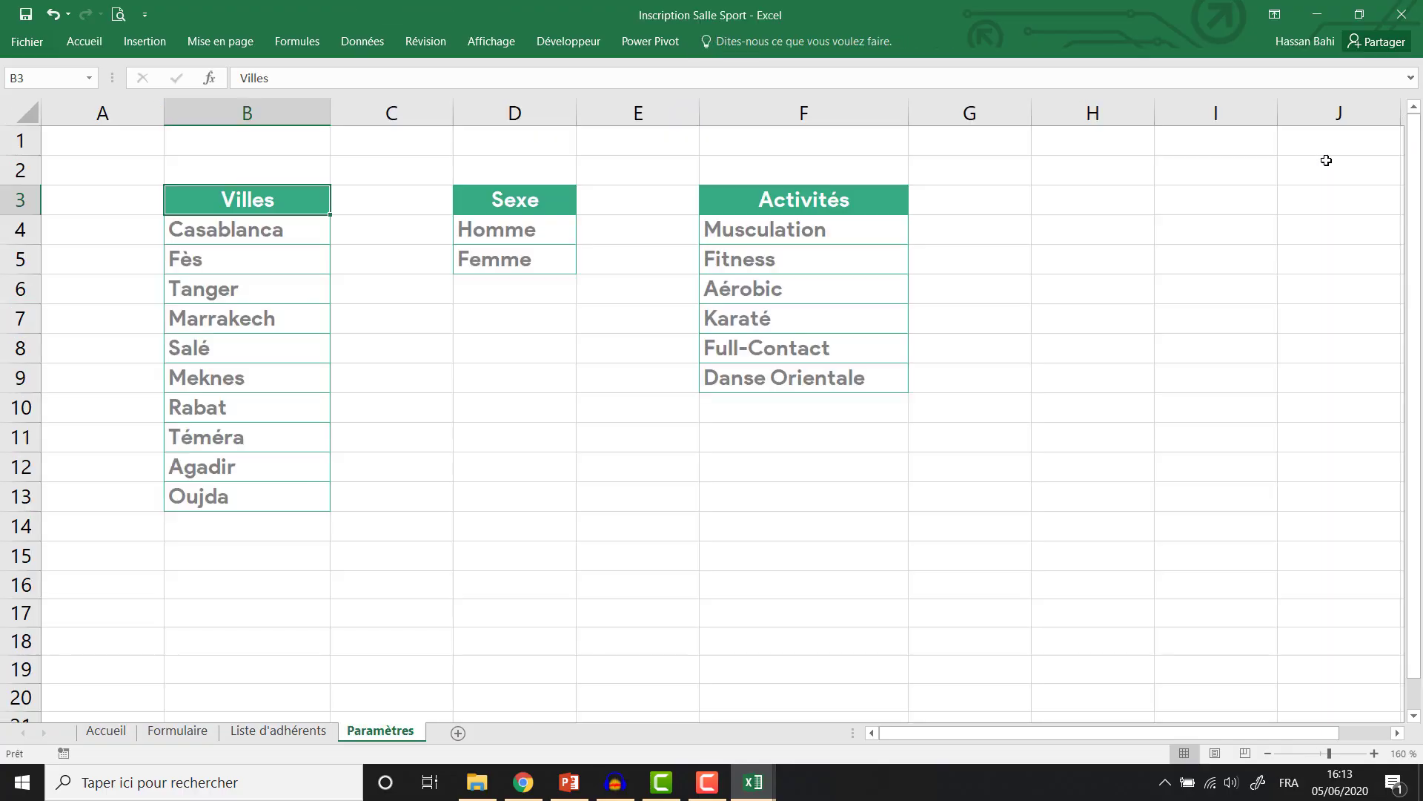